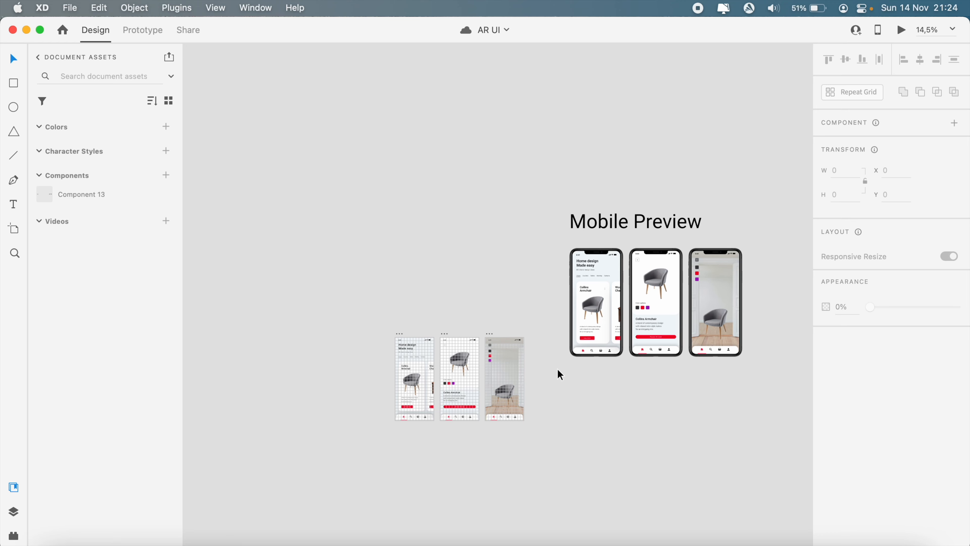
Step: Examine the Home Screen, Item Preview and 3D Preview artboards in the finished AR UI design
scroll(557, 368, "up", 5)
scroll(557, 369, "down", 3)
scroll(557, 369, "left", 3)
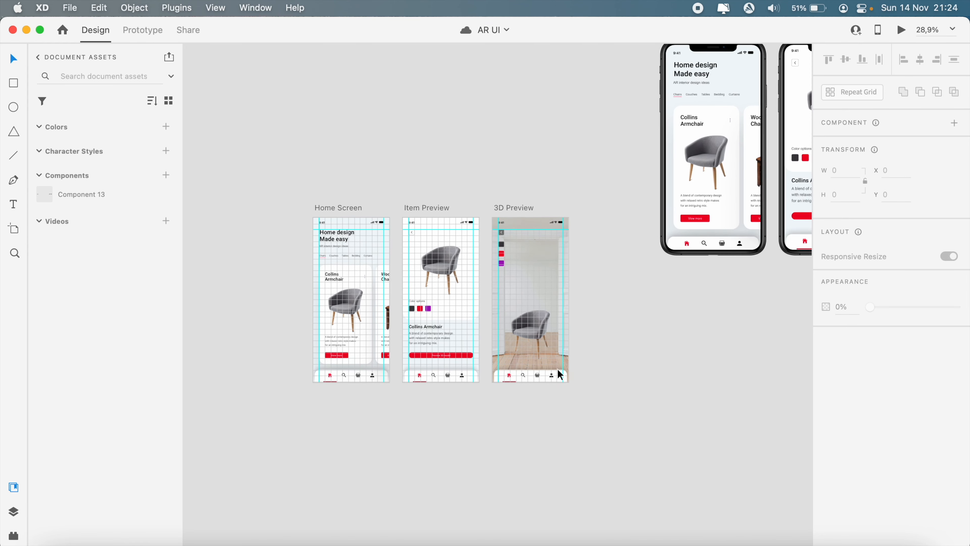
scroll(557, 368, "up", 3)
key("super+apostrophe")
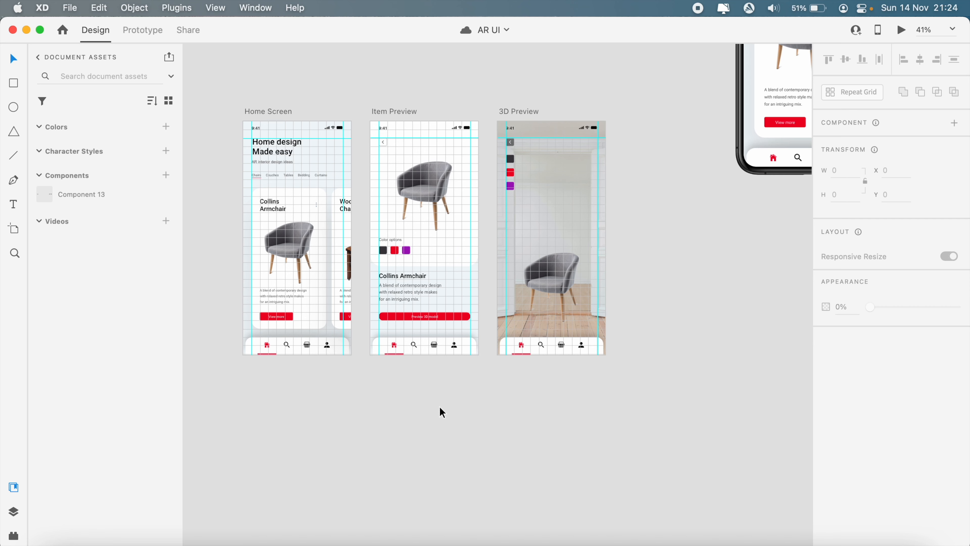
Step: Close the AR UI document and create a new one from the iPhone 12, 12 Pro (390 × 844) preset
key("super+w")
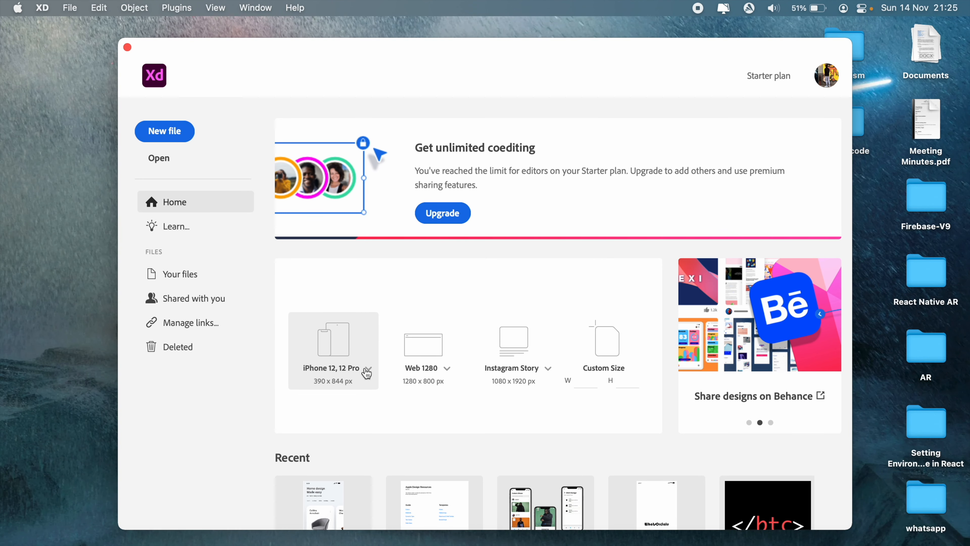
left_click(367, 369)
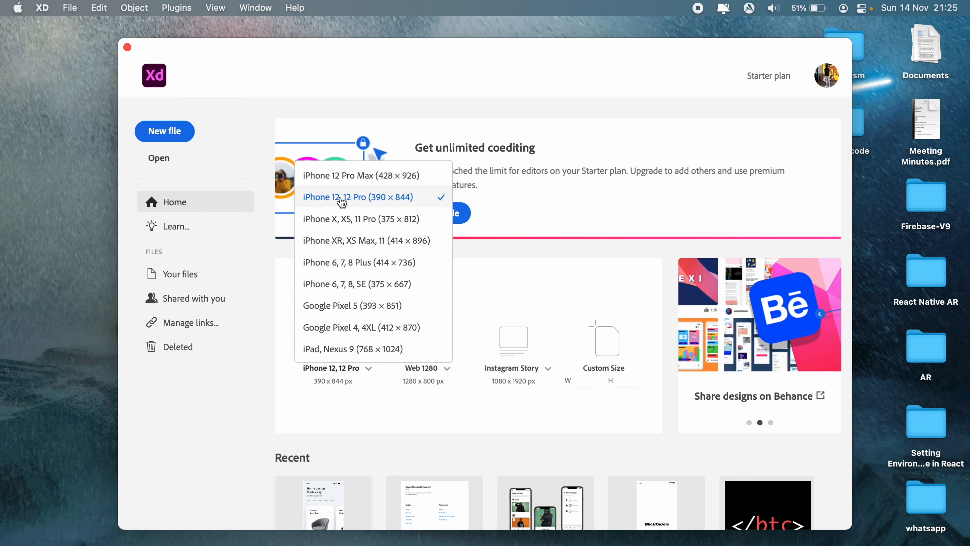
left_click(352, 196)
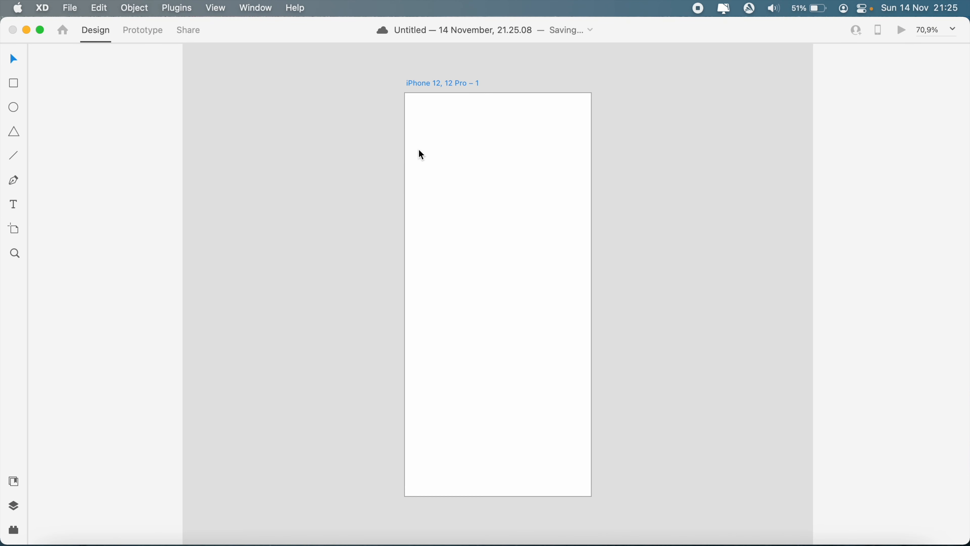
Step: Duplicate the blank iPhone artboard twice so that three artboards stand side by side
left_click(418, 149)
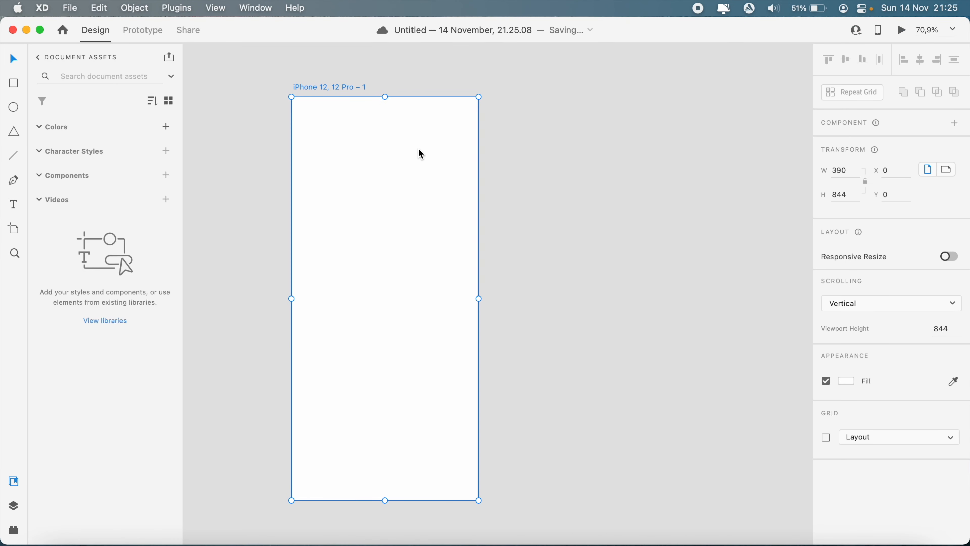
key("super+d")
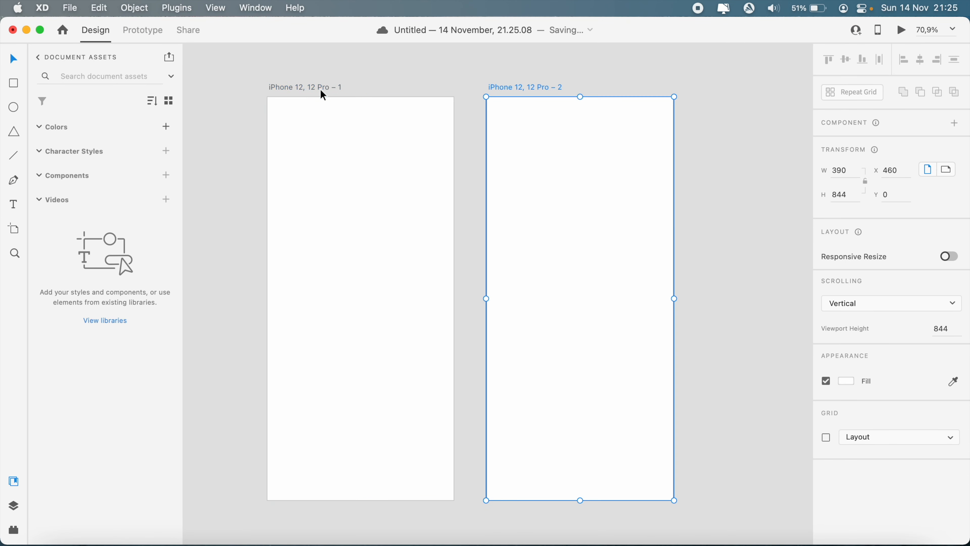
key("super+d")
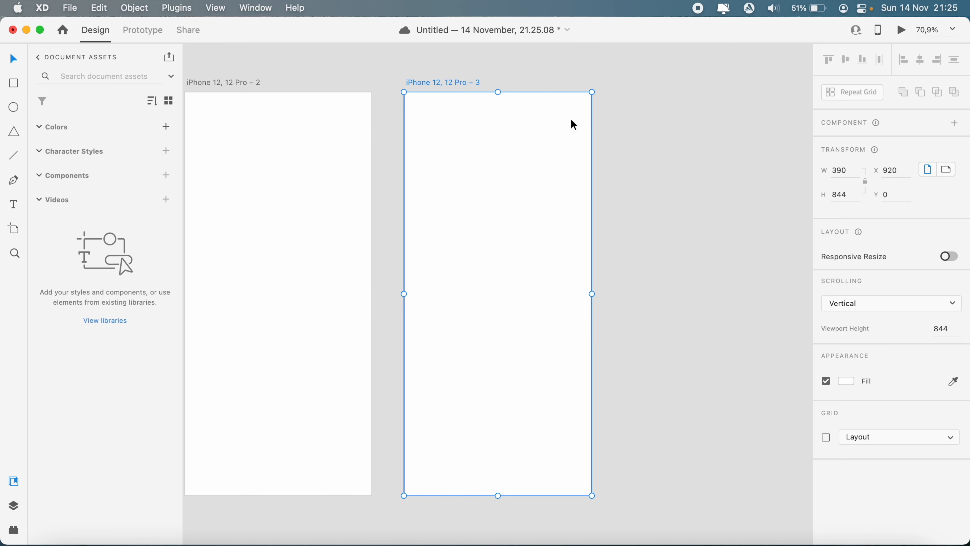
key("super+z")
Step: Rename the first artboard "Home" and the second artboard "View Item"
double_click(423, 98)
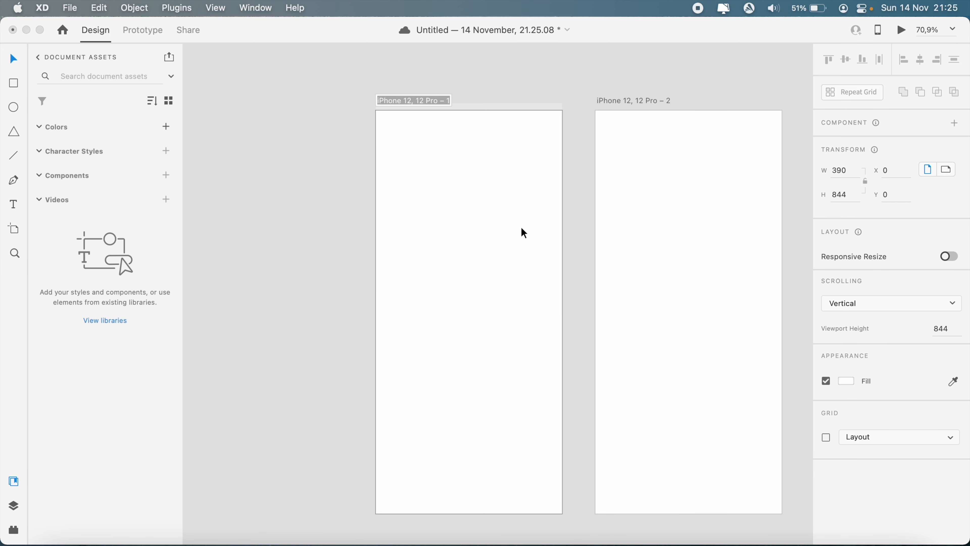
type("Home")
key("Return")
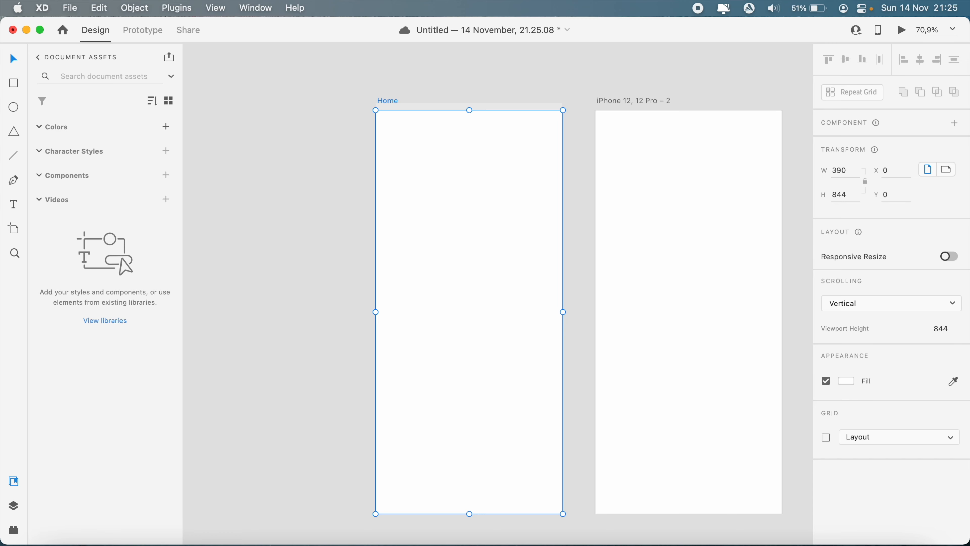
scroll(521, 226, "right", 3)
double_click(437, 100)
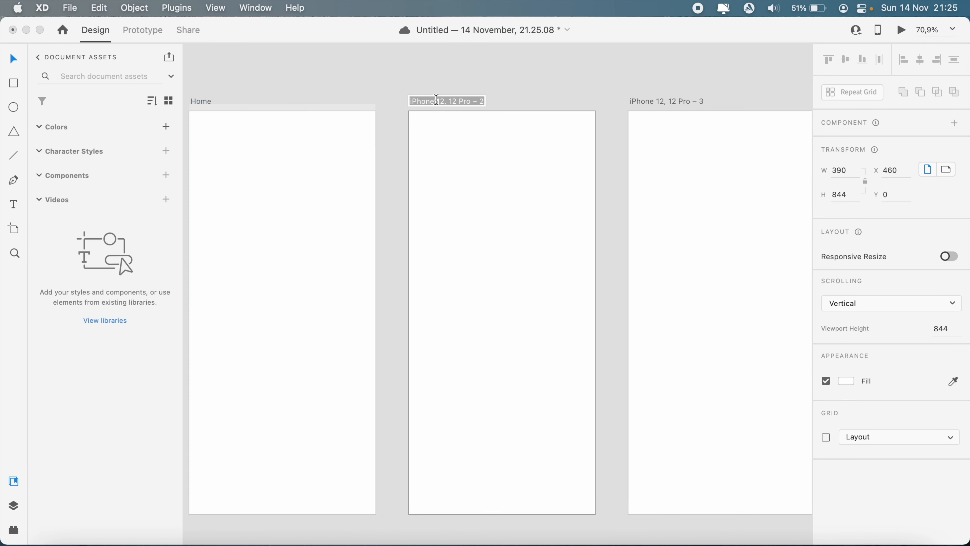
type("View Item")
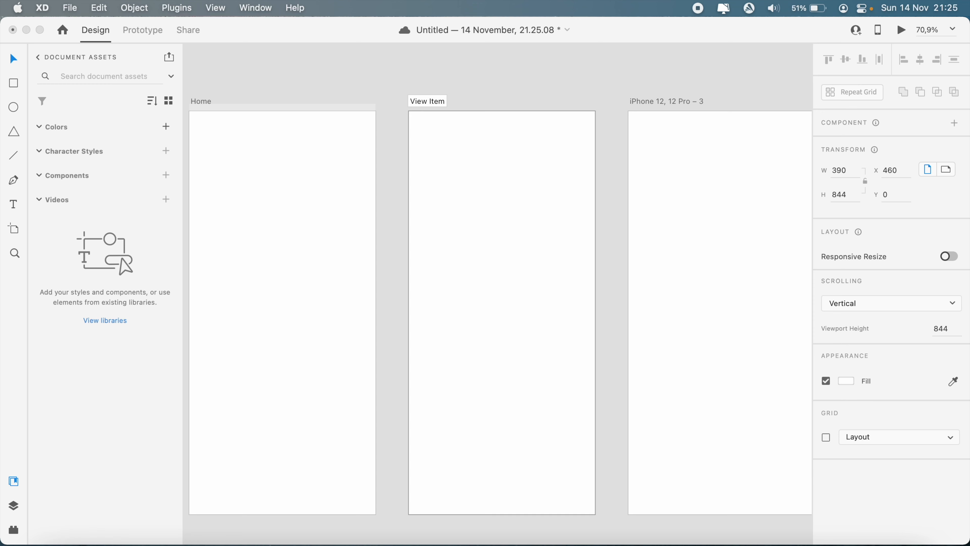
key("Return")
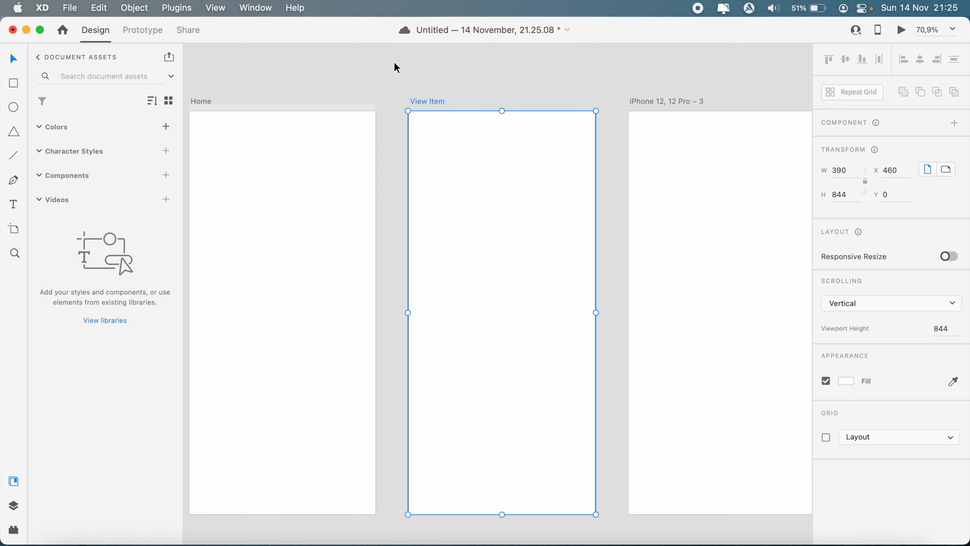
Step: Rename the third artboard "3D preview"
key("super+d")
double_click(465, 101)
type("#")
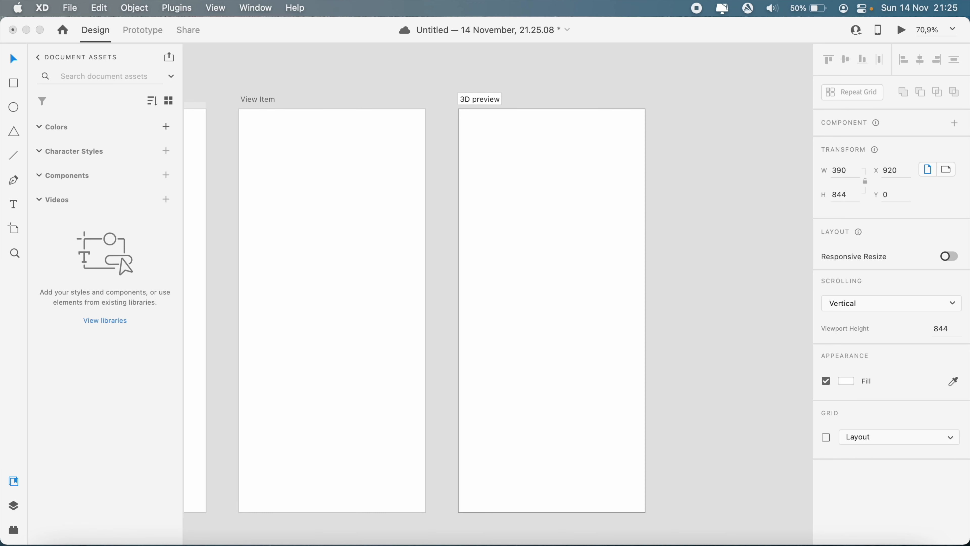
key("Return")
scroll(312, 81, "left", 10)
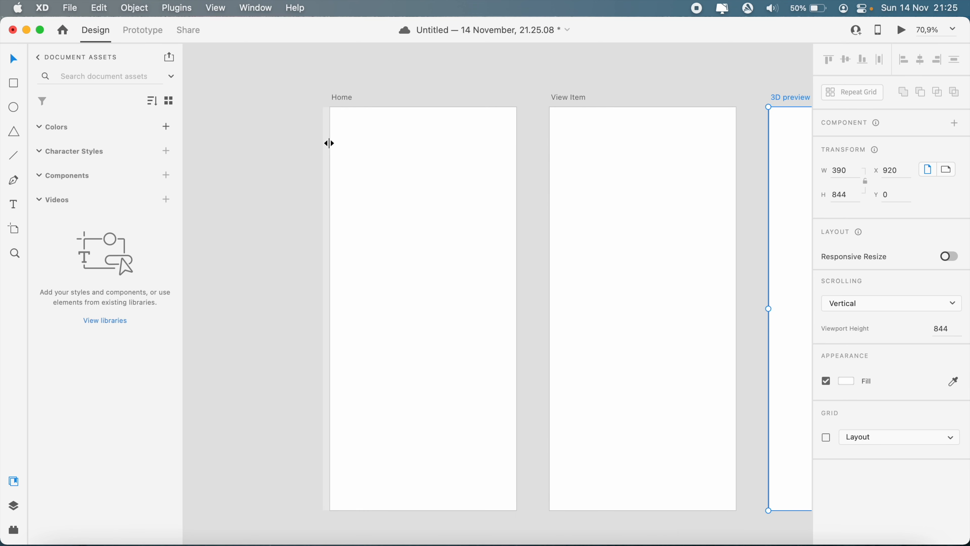
Step: Switch to Finder and open the iPhone Design Templates + Components + Guides file from the iOS UI Kit's "iOS 15 - Design Templates - XD" folder
left_click(59, 533)
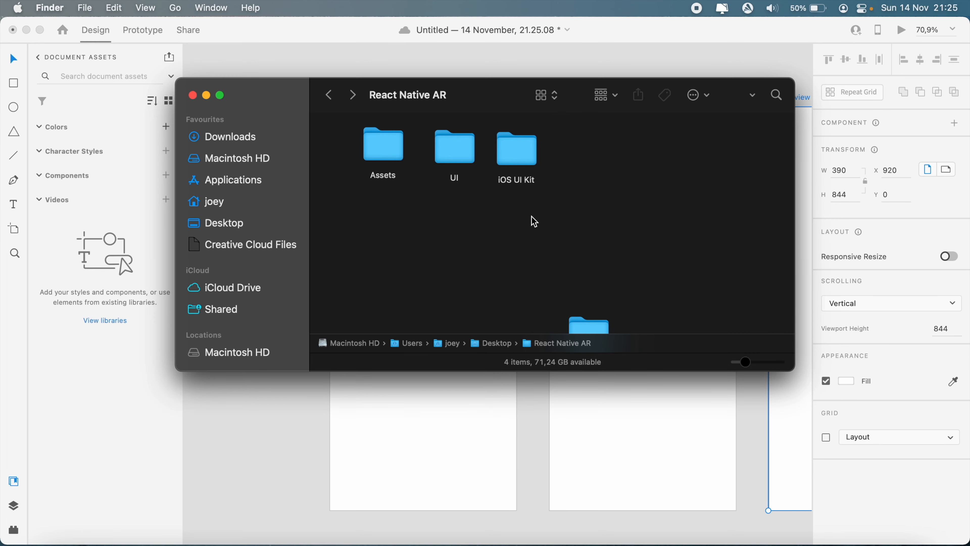
left_click(277, 405)
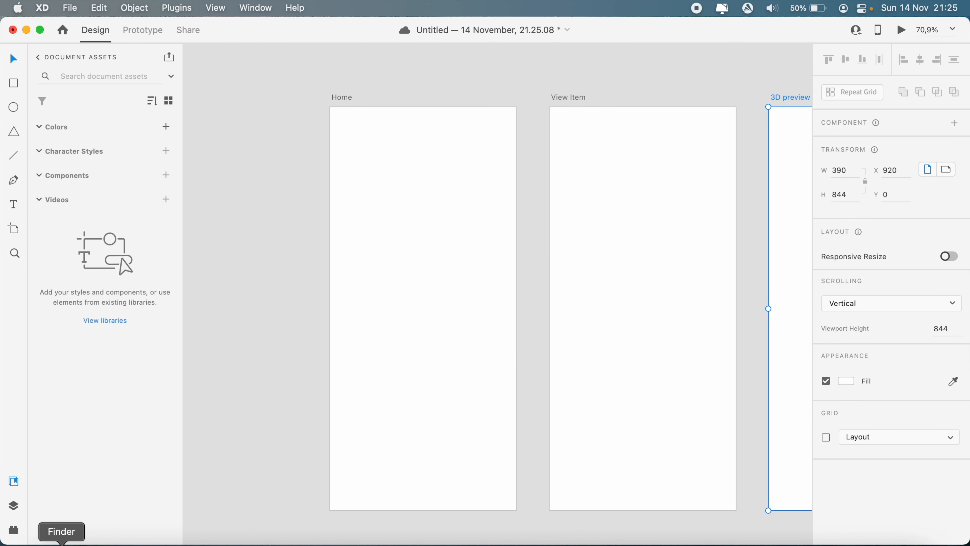
left_click(61, 541)
double_click(522, 158)
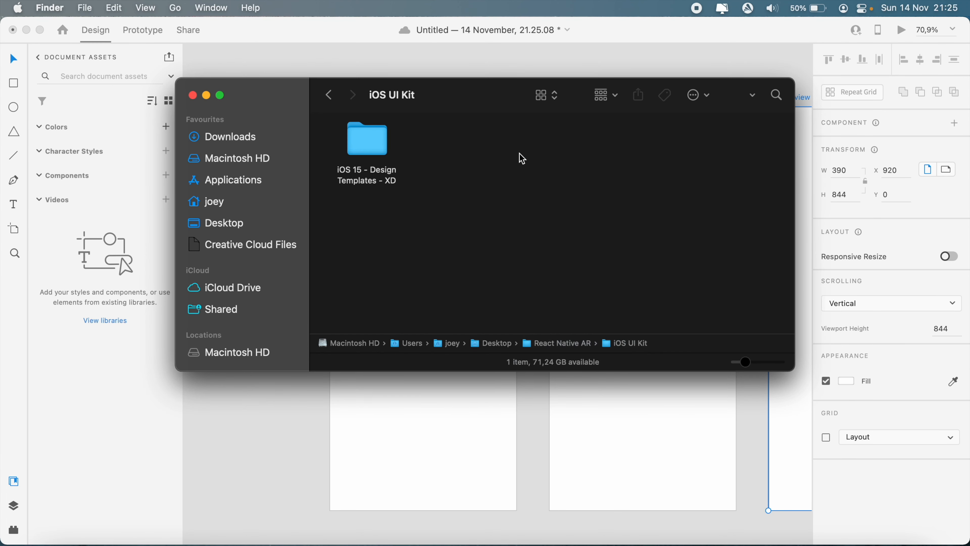
double_click(368, 144)
double_click(427, 167)
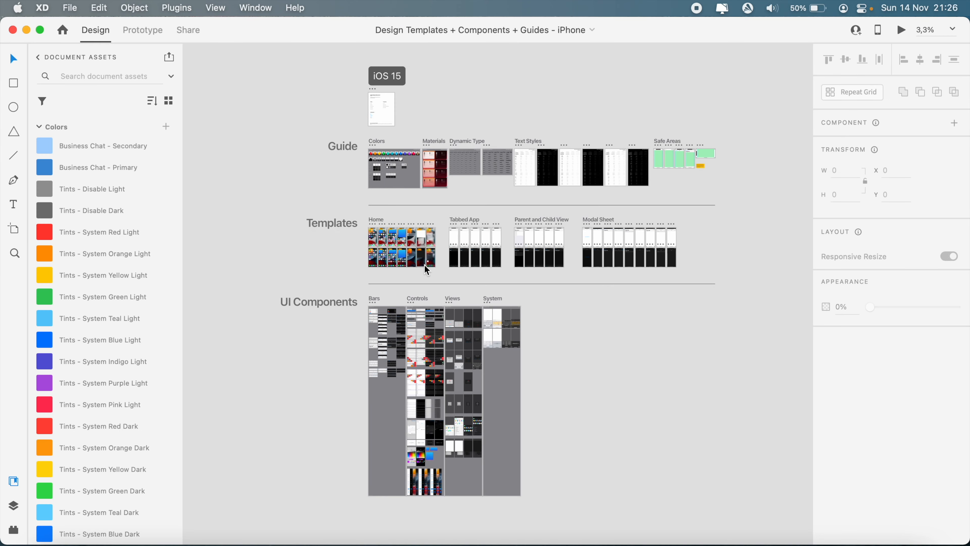
Step: Examine the Safe Areas guides in the iOS 15 kit, comparing the Full Screen and Status Bar Only portrait artboards
scroll(424, 264, "up", 3)
scroll(424, 269, "up", 3)
scroll(425, 269, "up", 8)
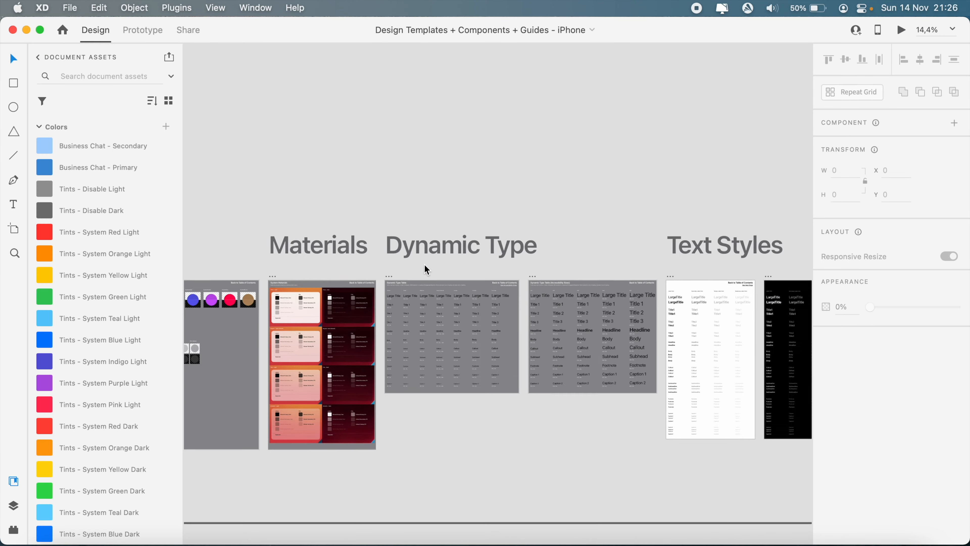
scroll(424, 264, "right", 10)
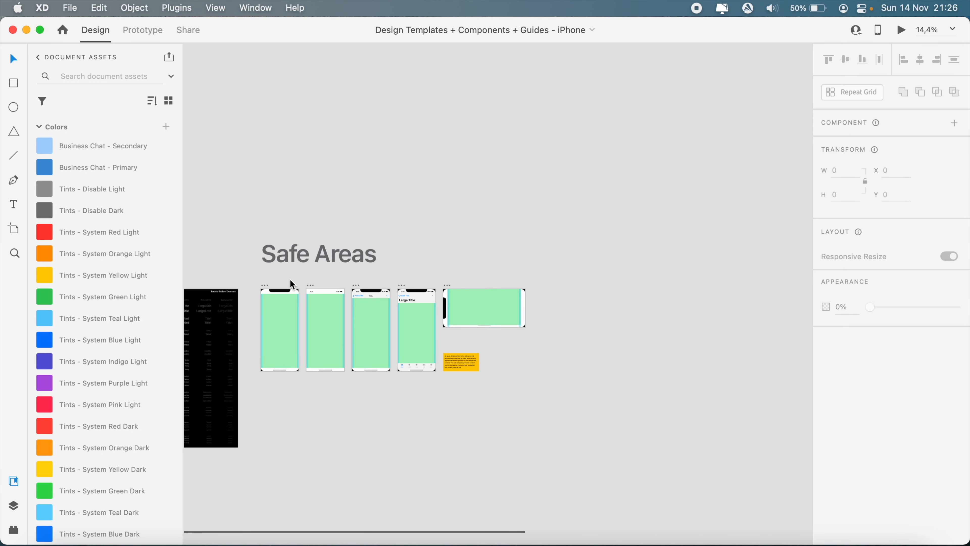
scroll(289, 279, "up", 8)
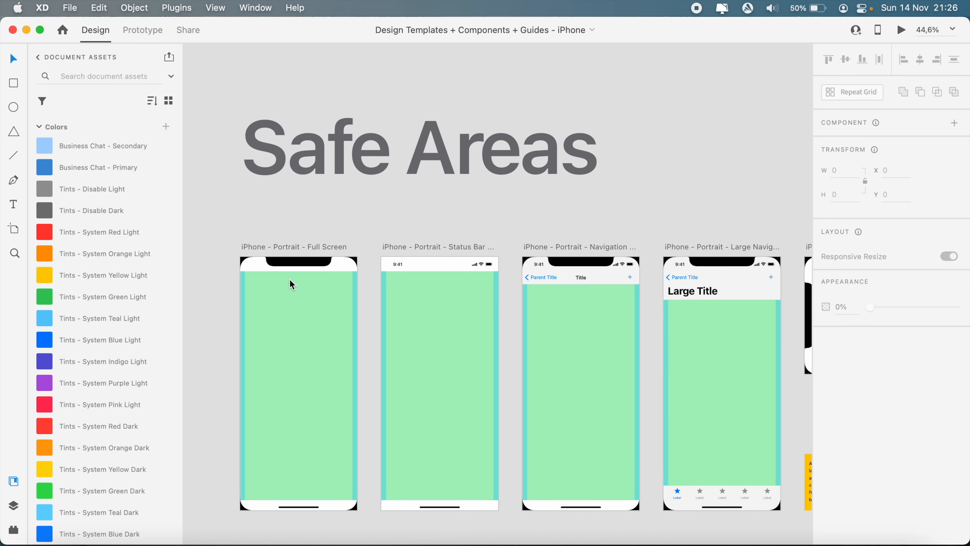
scroll(289, 278, "up", 6)
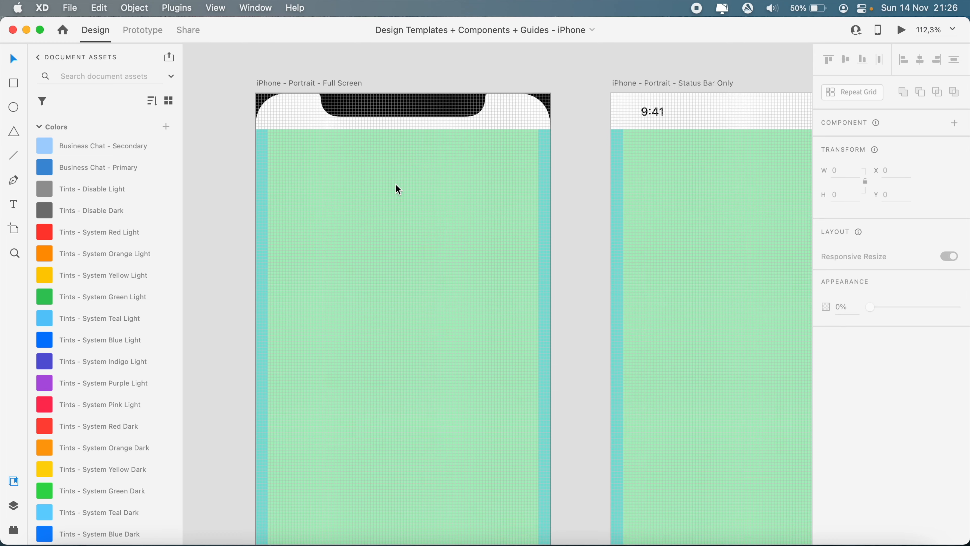
scroll(396, 249, "right", 2)
scroll(366, 189, "left", 4)
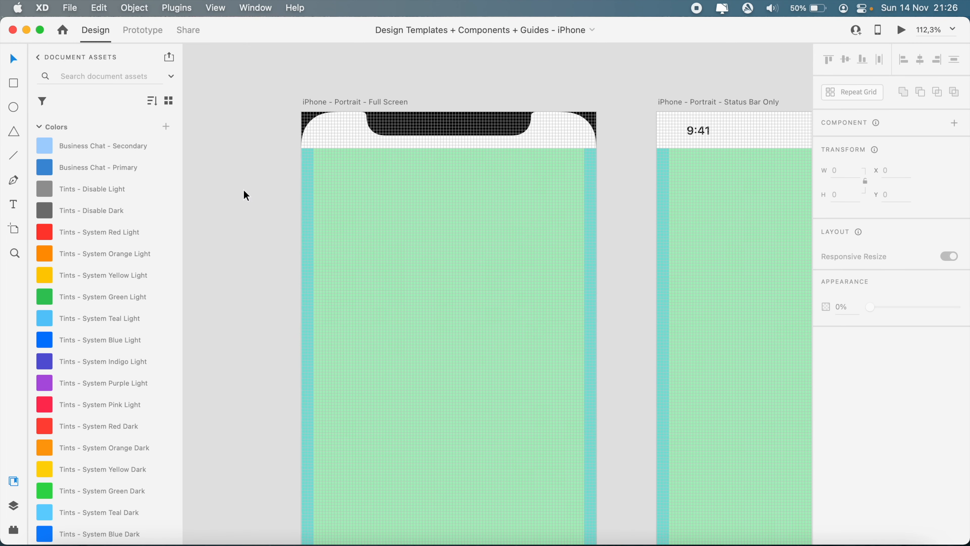
scroll(378, 118, "right", 10)
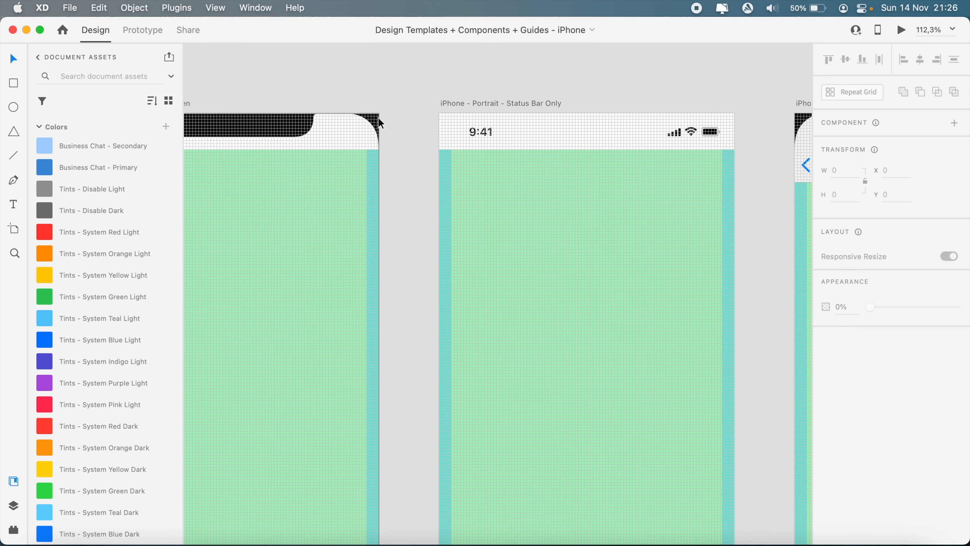
Step: Try a square grid with a square size of 15 on the Status Bar Only artboard
left_click(399, 105)
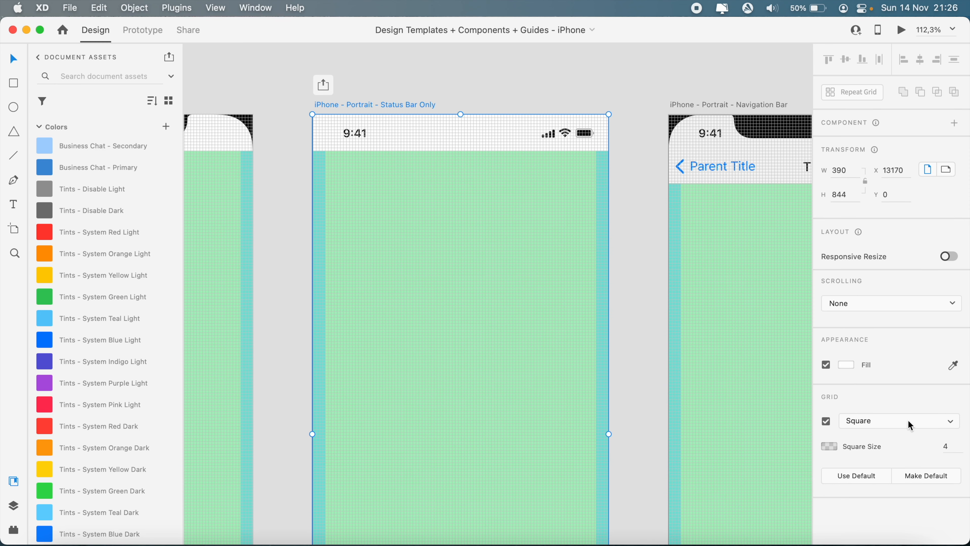
left_click(826, 421)
left_click(827, 422)
type("1")
key("Return")
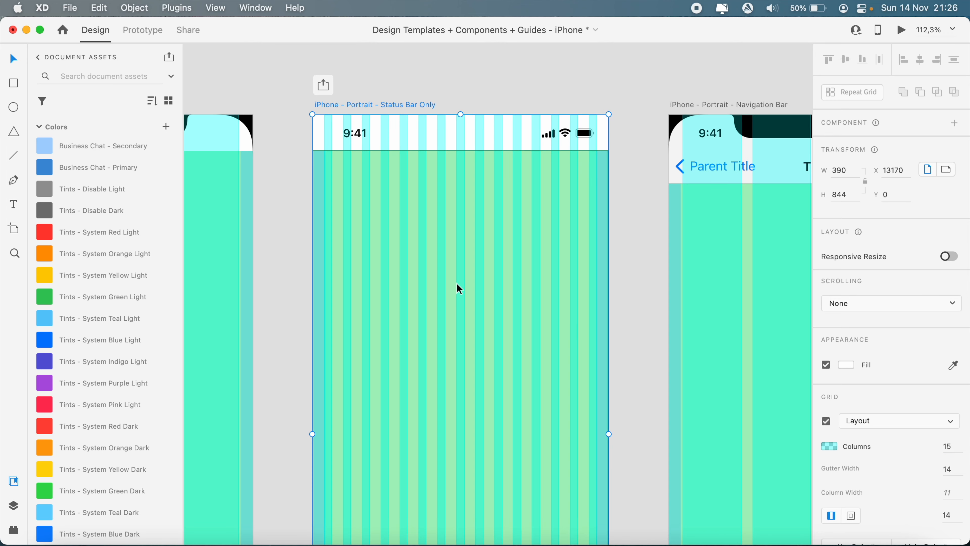
left_click(901, 422)
left_click(878, 436)
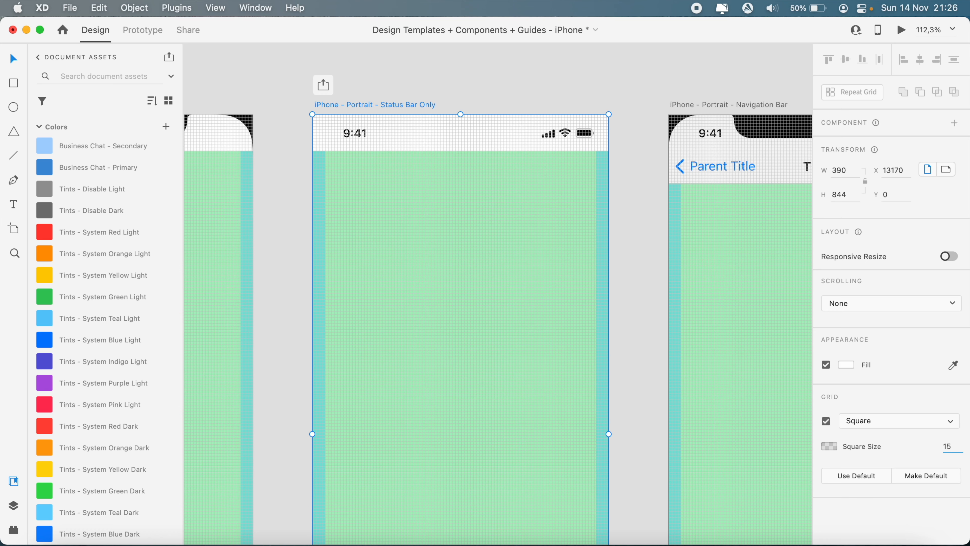
Step: Compare the grid with the side margin of the Status Bar Only artboard and set its square size to 16
scroll(359, 217, "up", 5)
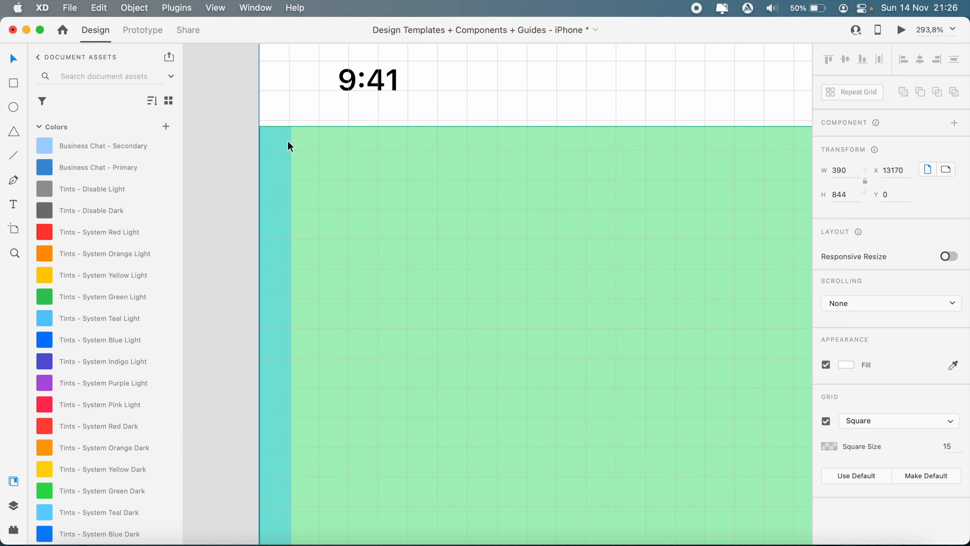
scroll(291, 137, "up", 2)
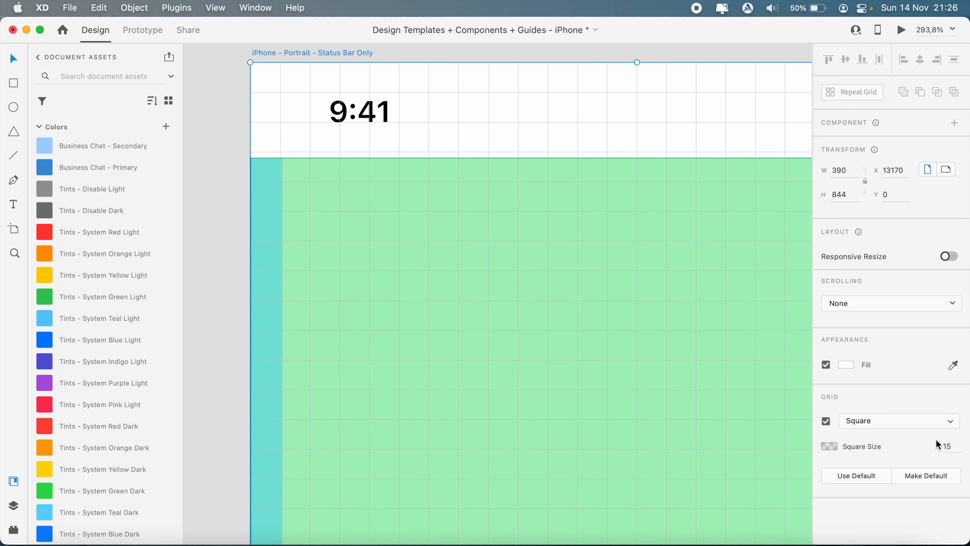
key("Return")
scroll(411, 401, "down", 3)
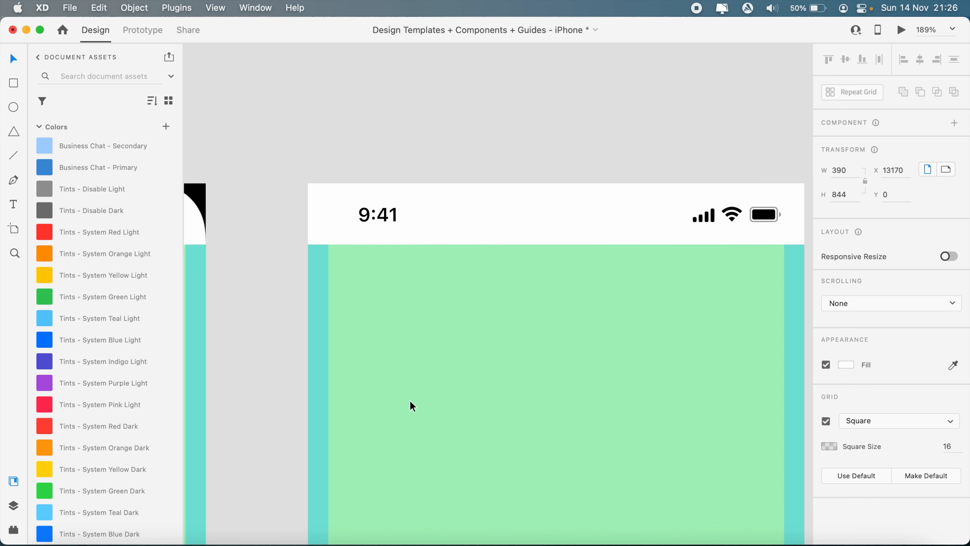
Step: Return to the untitled document and enable a square grid with a square size of 16 on the Home artboard
key("ctrl+Up")
left_click(368, 355)
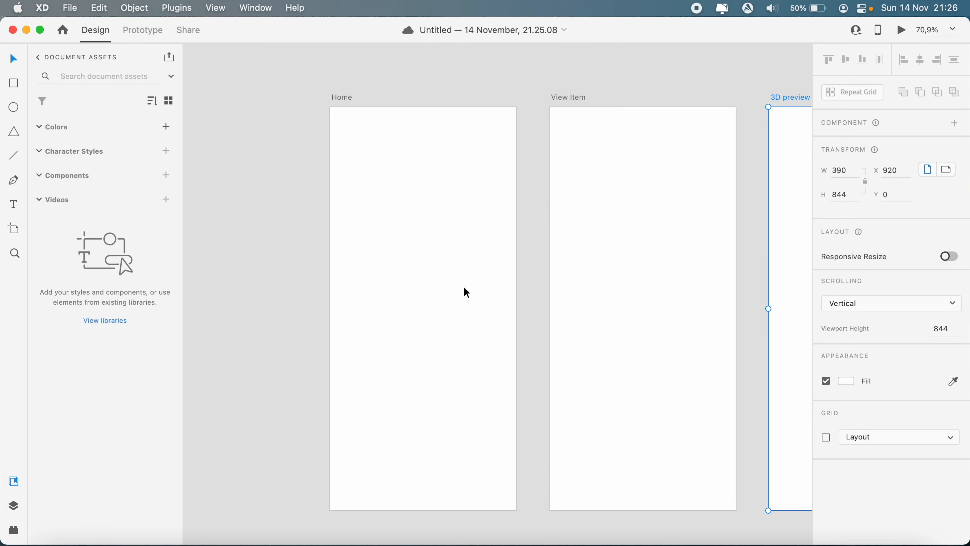
left_click(351, 105)
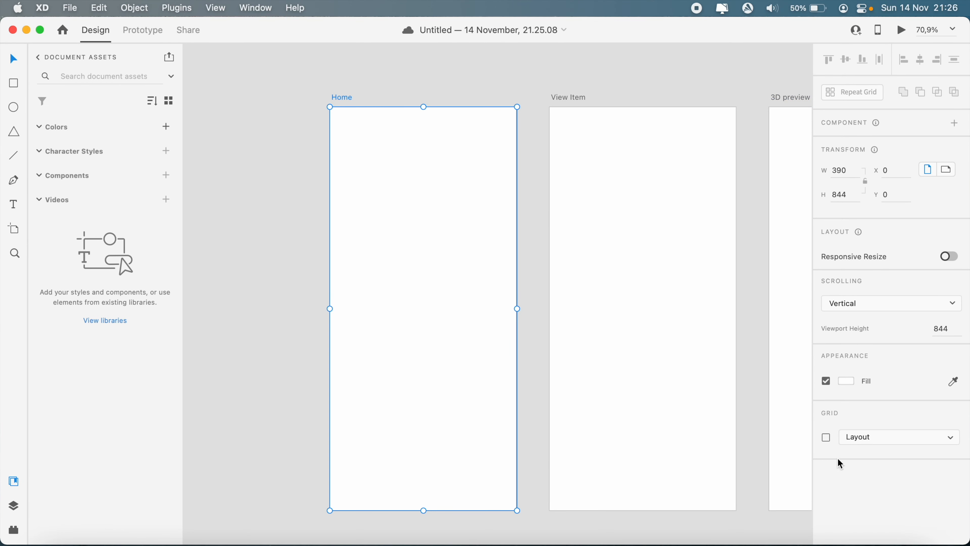
left_click(826, 437)
left_click(859, 437)
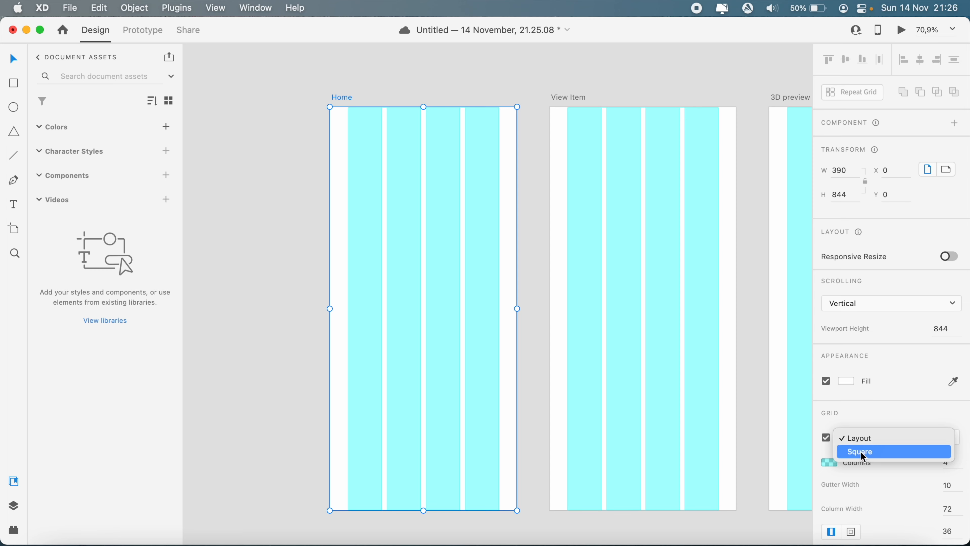
left_click(861, 451)
type("16")
key("Return")
scroll(382, 270, "up", 5)
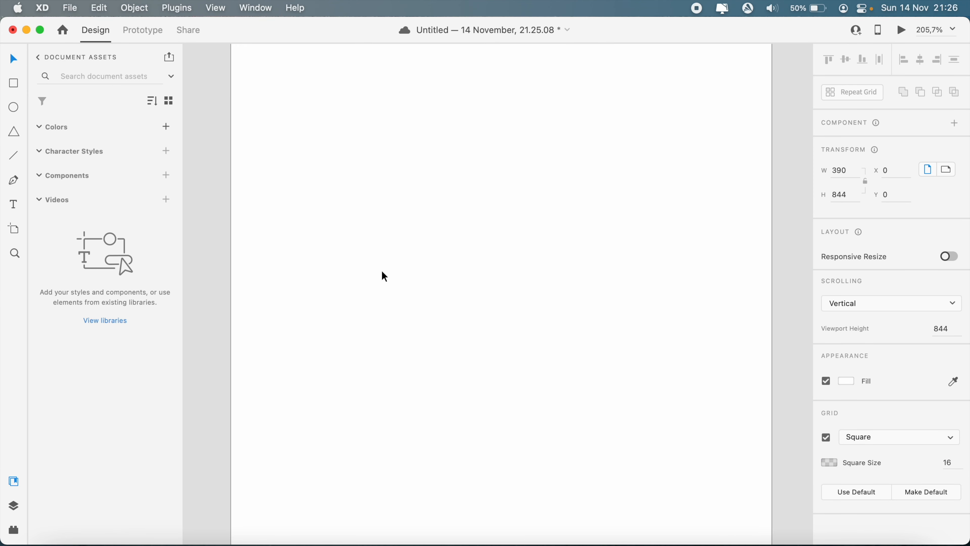
Step: Add a vertical guide one grid square inside the left edge of the Home artboard
scroll(380, 286, "up", 5)
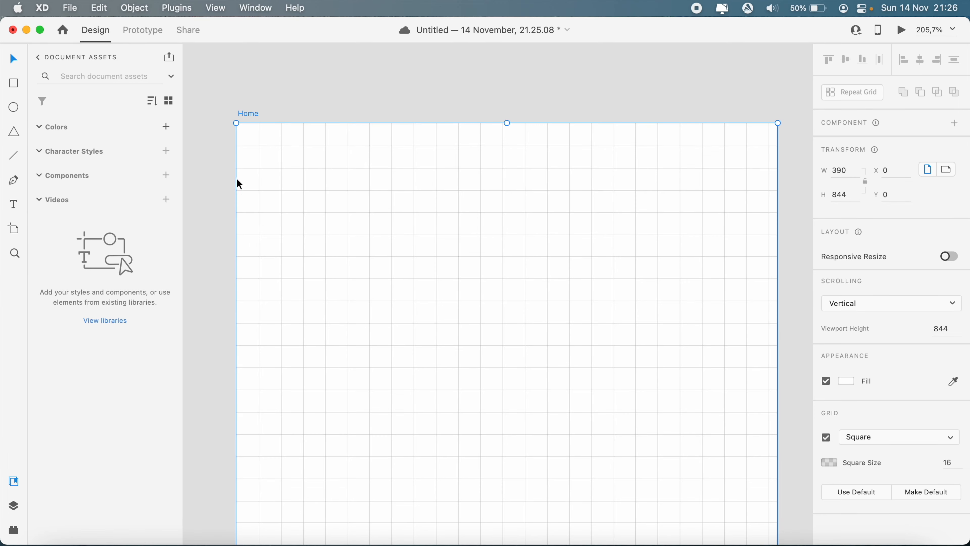
left_click_drag(234, 178, 258, 177)
Step: Switch to the iPhone design templates document and copy the status bar of the Status Bar Only artboard
key("ctrl+Up")
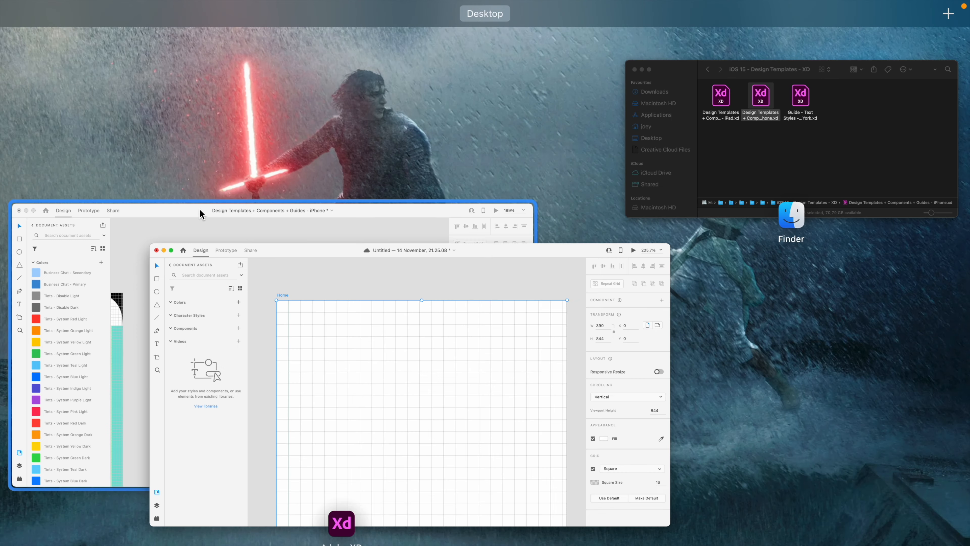
left_click(115, 302)
scroll(544, 236, "up", 3)
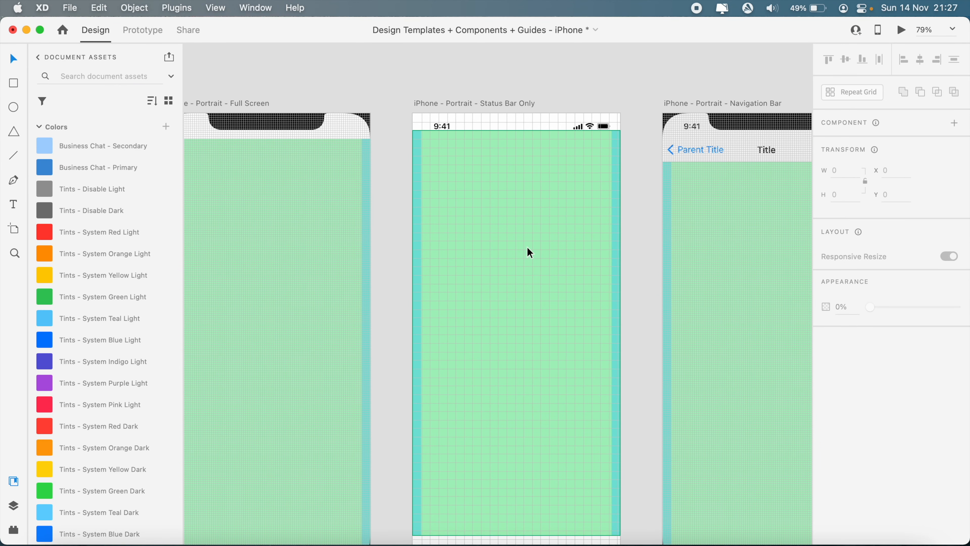
scroll(529, 251, "up", 2)
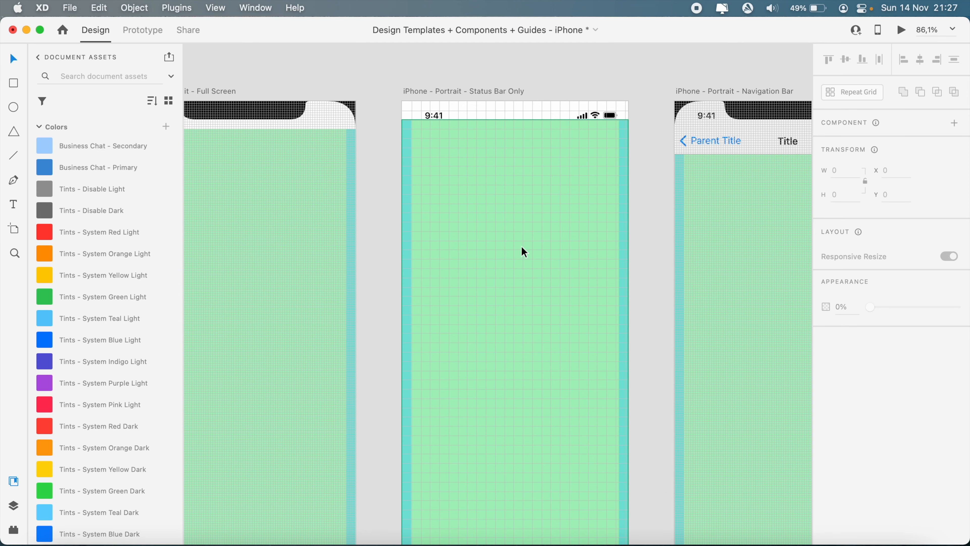
scroll(508, 273, "up", 5)
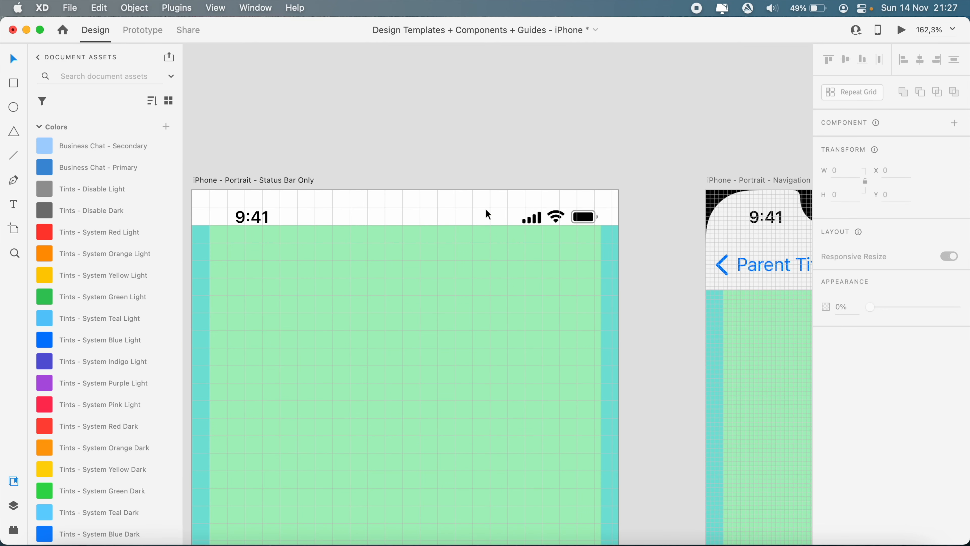
left_click(576, 219)
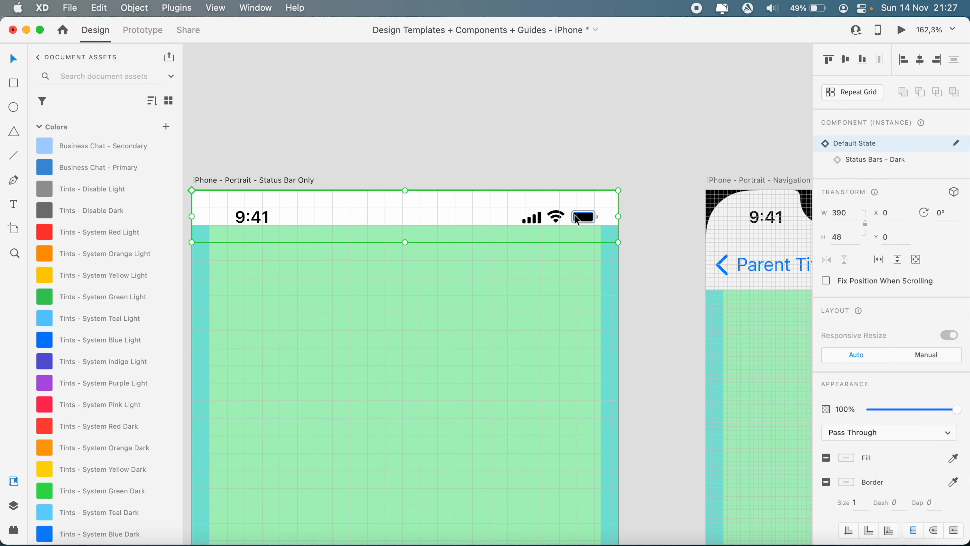
Step: Return to the untitled document and paste the status bar at the top of the Home artboard
key("ctrl+Up")
left_click(474, 278)
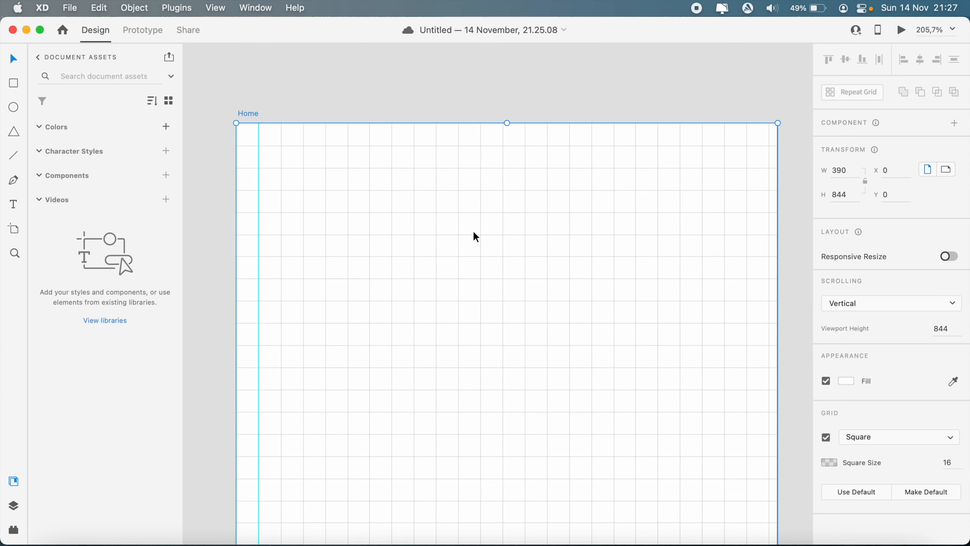
key("super+v")
left_click(389, 270)
left_click(436, 216)
Step: Add a second vertical guide inside the right edge of the Home artboard, matching the left margin
left_click_drag(234, 264, 751, 208)
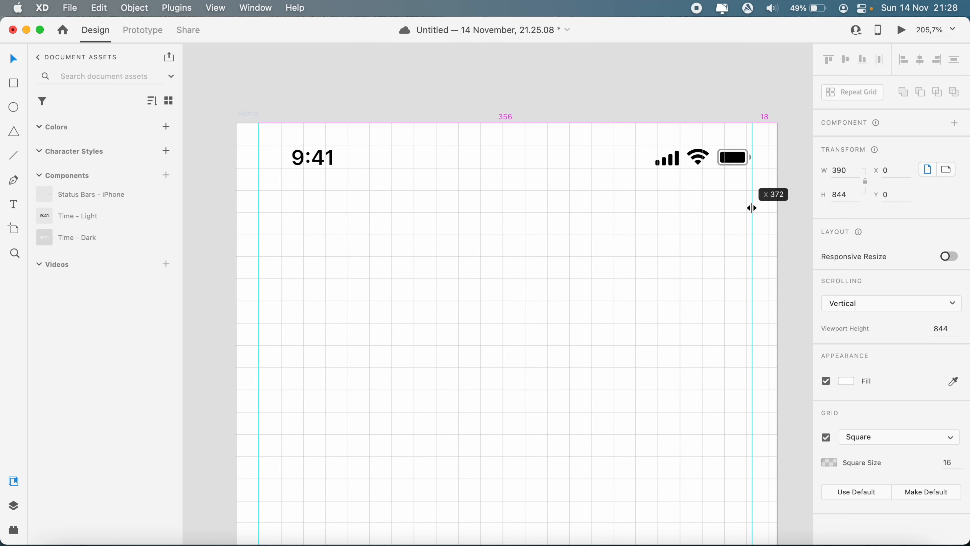
left_click_drag(751, 207, 753, 208)
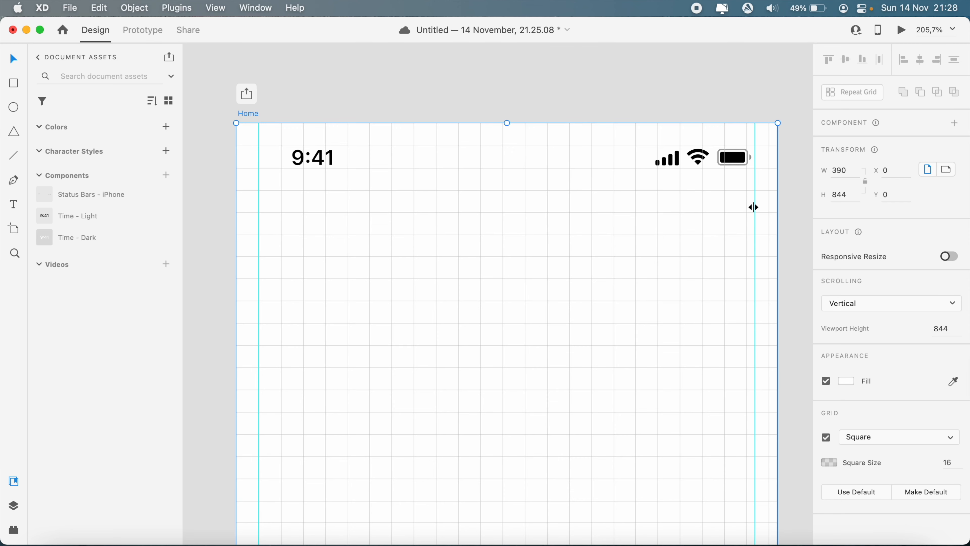
left_click(651, 281)
scroll(652, 282, "down", 3)
scroll(653, 283, "up", 1)
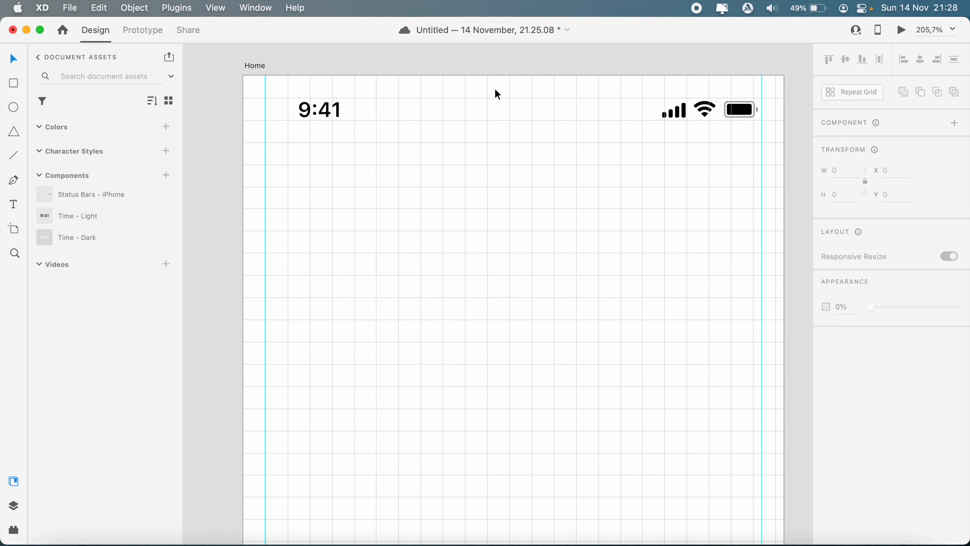
Step: Check where the safe area starts in the iPhone templates and add a horizontal guide three grid squares below the Home artboard's top edge
key("ctrl+Up")
left_click(414, 306)
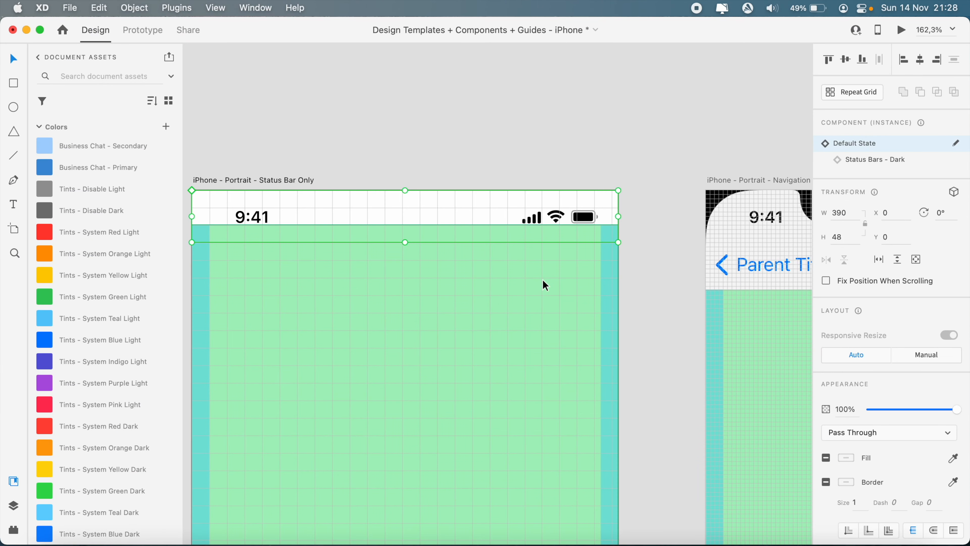
left_click(492, 230)
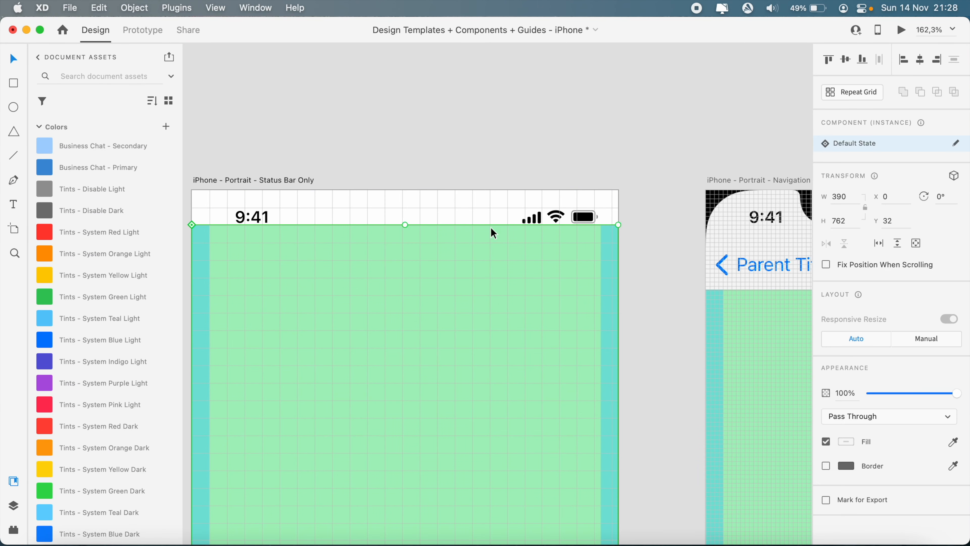
scroll(488, 226, "up", 5)
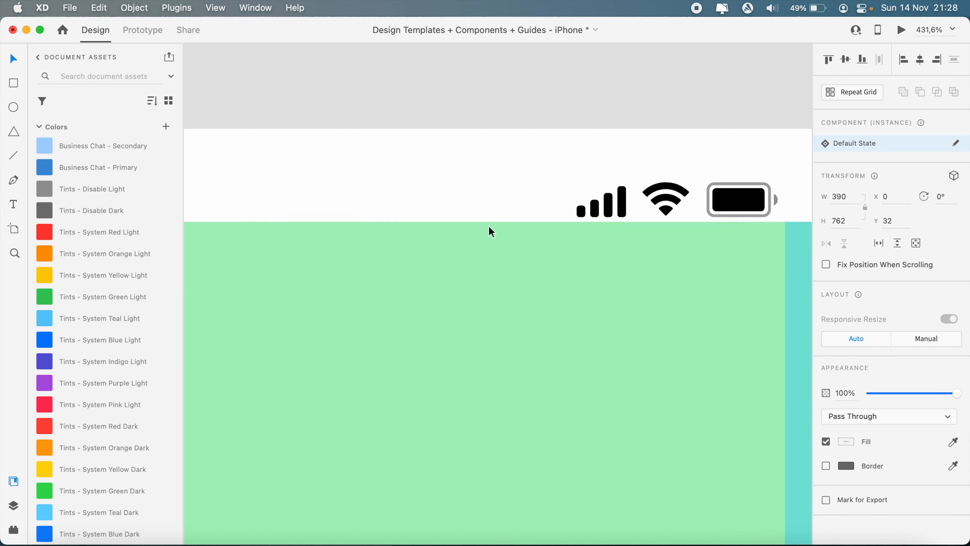
scroll(525, 226, "down", 5)
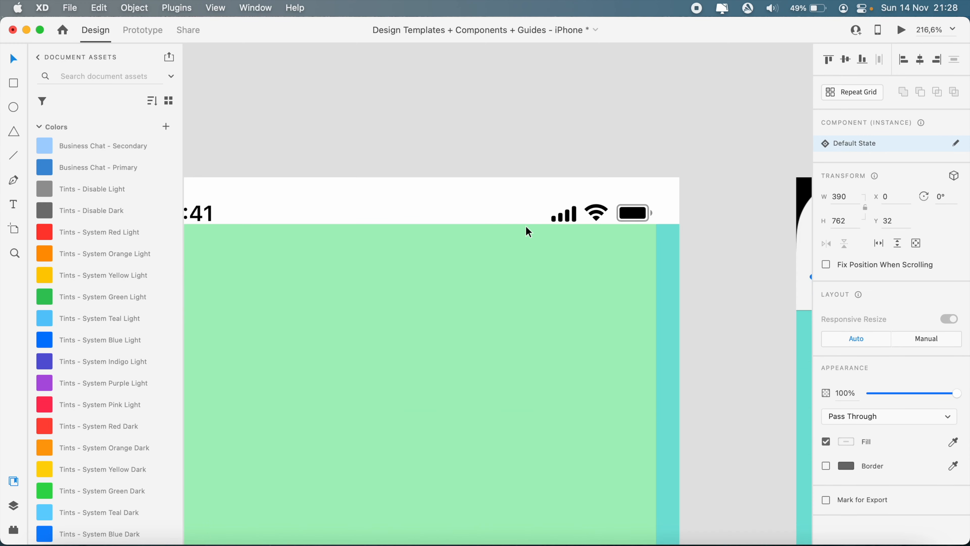
key("ctrl+Up")
left_click(433, 303)
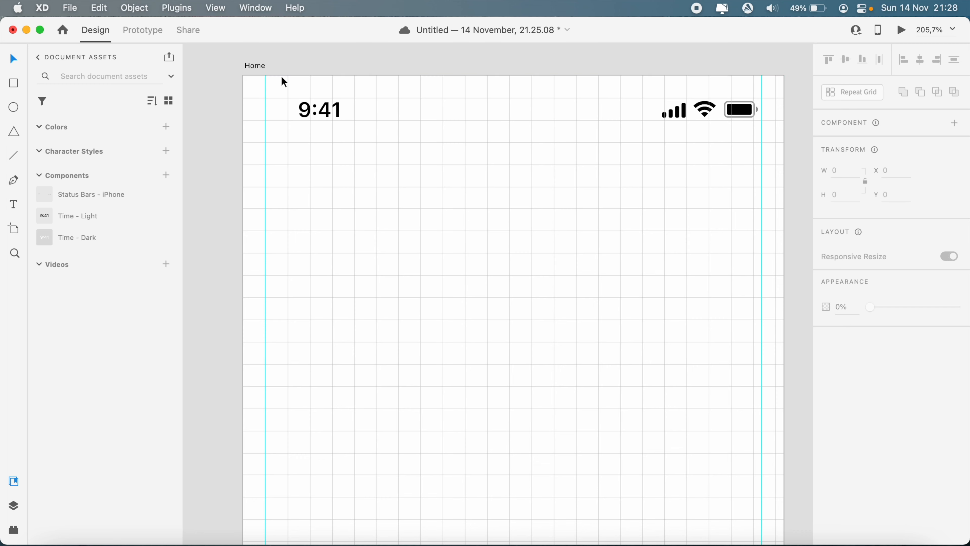
left_click_drag(283, 75, 282, 143)
scroll(505, 303, "down", 6)
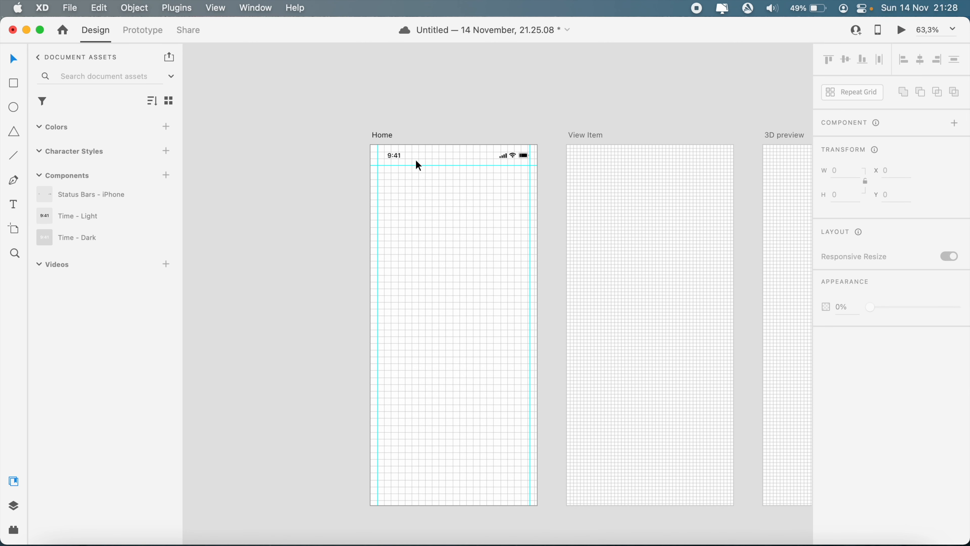
Step: Copy the Home status bar onto the View Item and 3D preview artboards
left_click(395, 156)
left_click(652, 194)
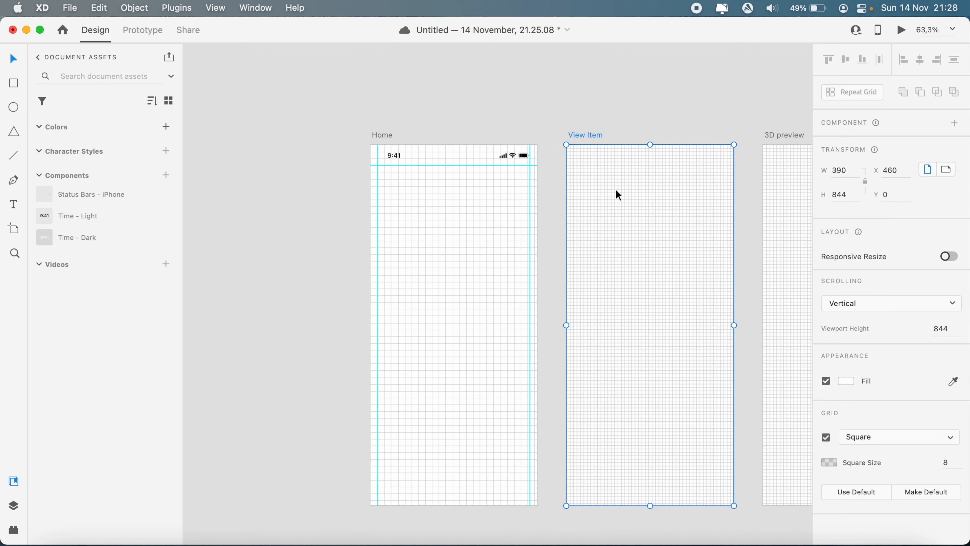
scroll(651, 194, "right", 5)
key("ctrl+v")
left_click(663, 230)
key("ctrl+v")
scroll(525, 257, "left", 3)
scroll(522, 251, "up", 5)
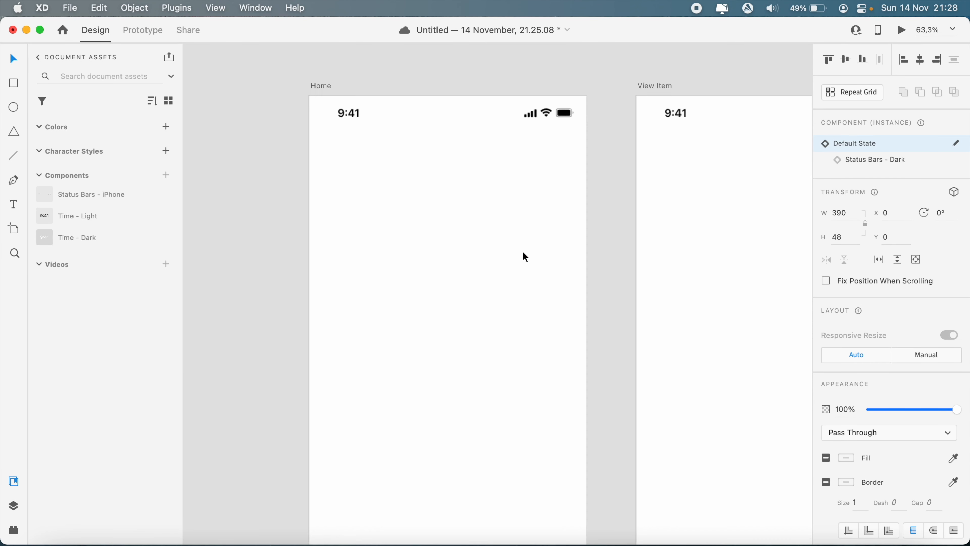
Step: Set the View Item grid's square size to 16 and add a vertical guide one grid square inside its left edge
scroll(522, 251, "right", 3)
scroll(543, 178, "right", 2)
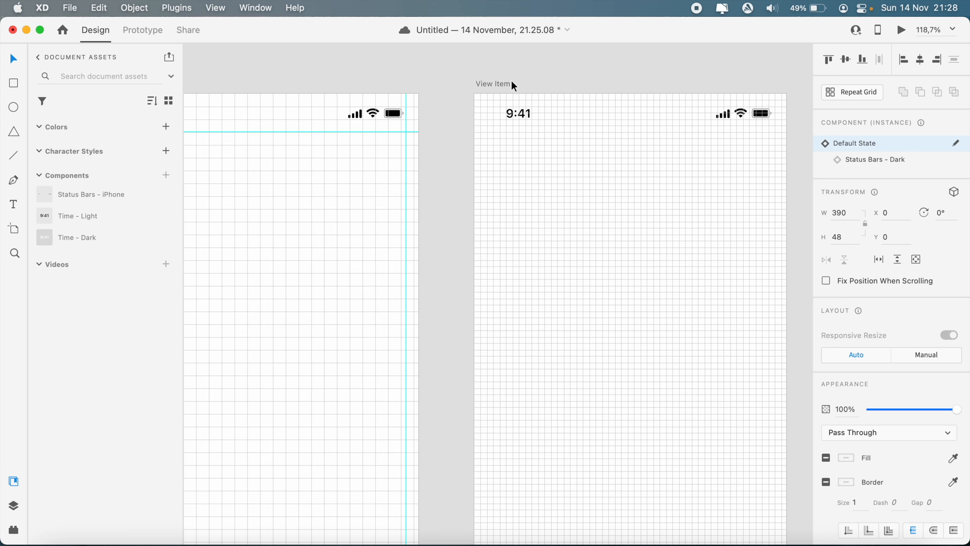
scroll(505, 88, "up", 5)
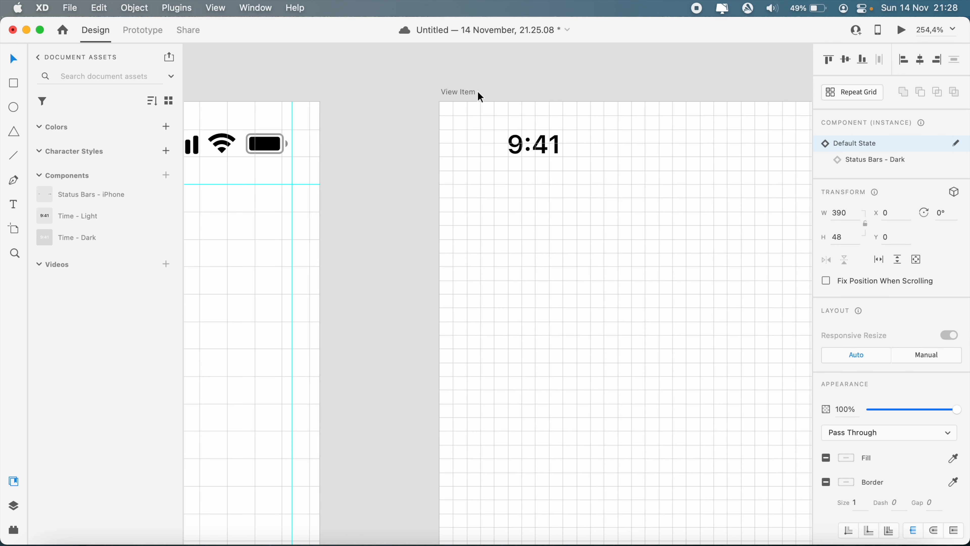
left_click(465, 93)
left_click(946, 462)
type("16")
key("Return")
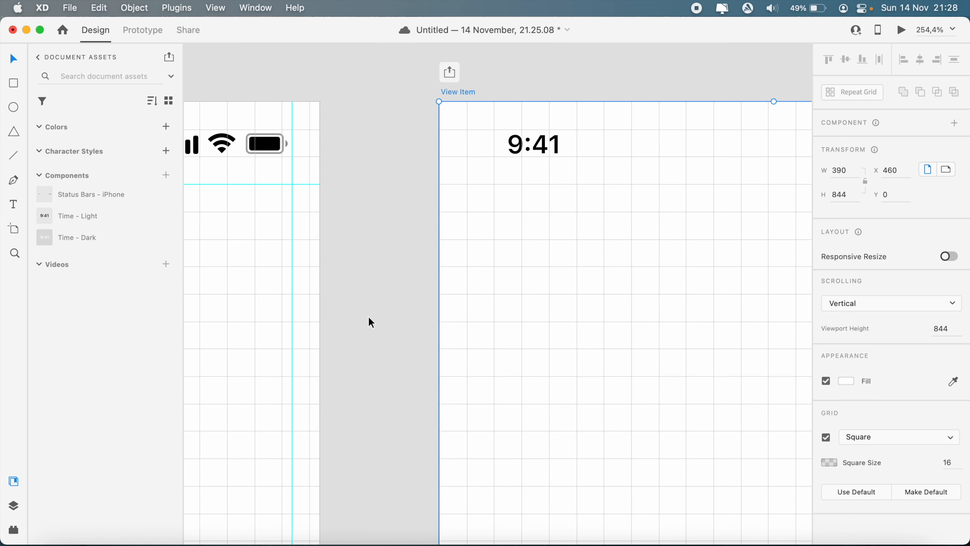
scroll(368, 317, "right", 2)
left_click_drag(401, 202, 429, 202)
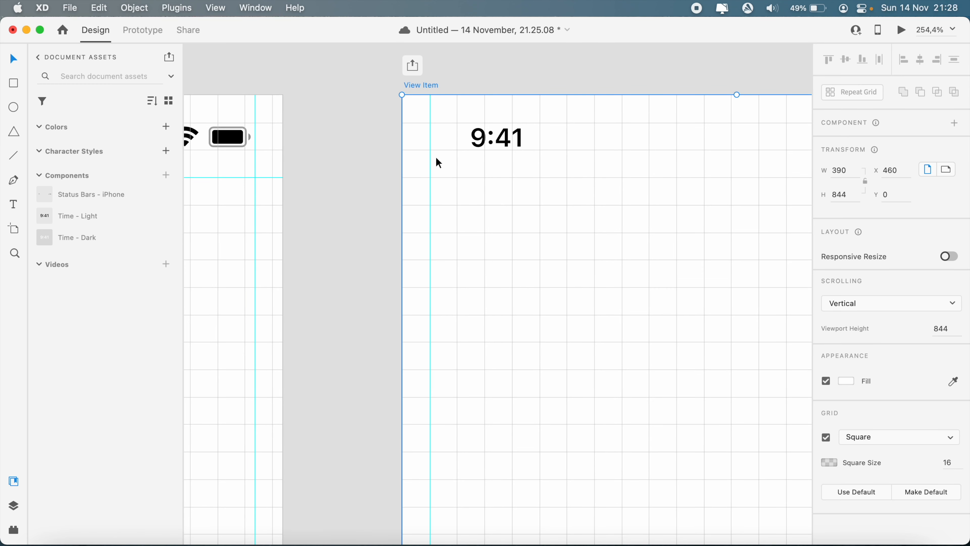
Step: Delete the View Item and 3D preview artboards, leaving only the Home artboard
scroll(436, 157, "down", 5)
key("Delete")
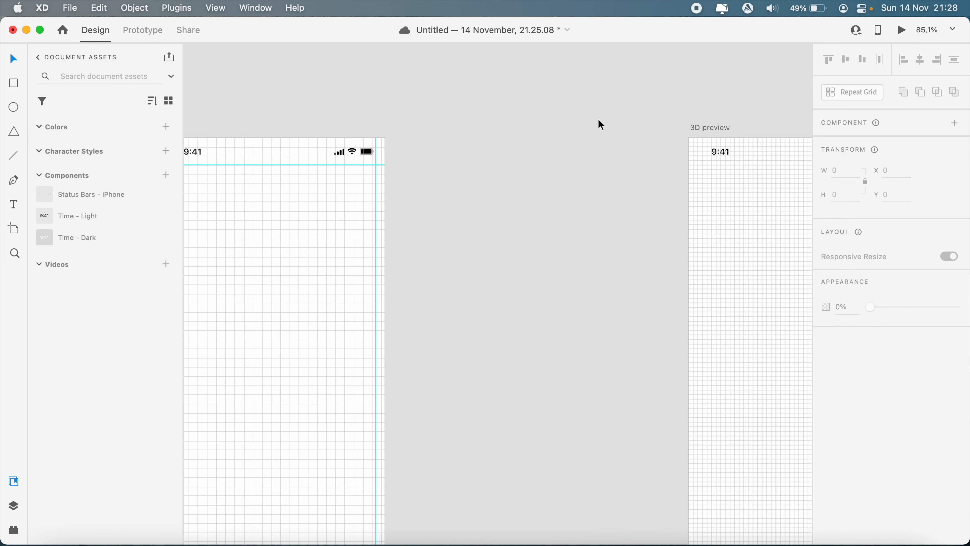
left_click(704, 126)
key("Delete")
scroll(703, 128, "left", 5)
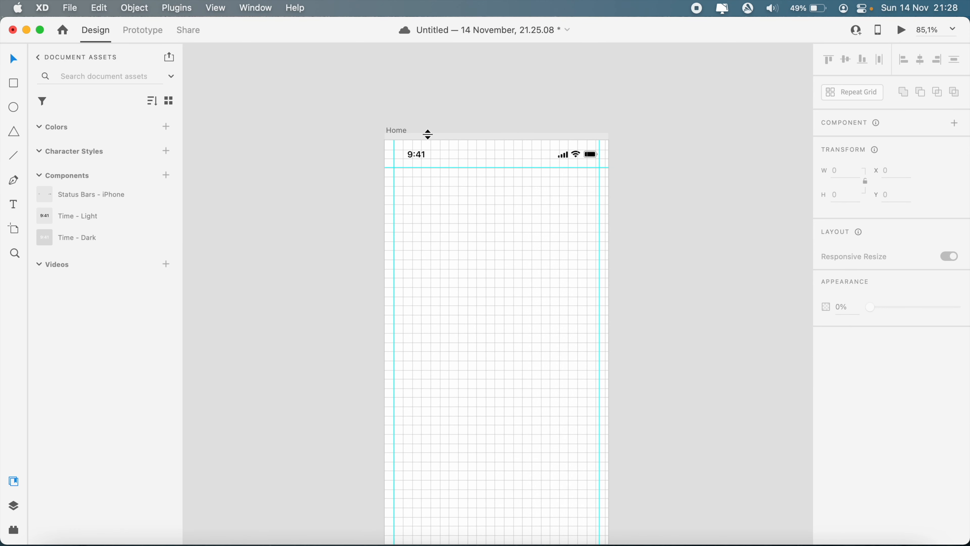
Step: Duplicate the Home artboard twice, with its status bar, grid and guides
left_click(399, 132)
key("super+d")
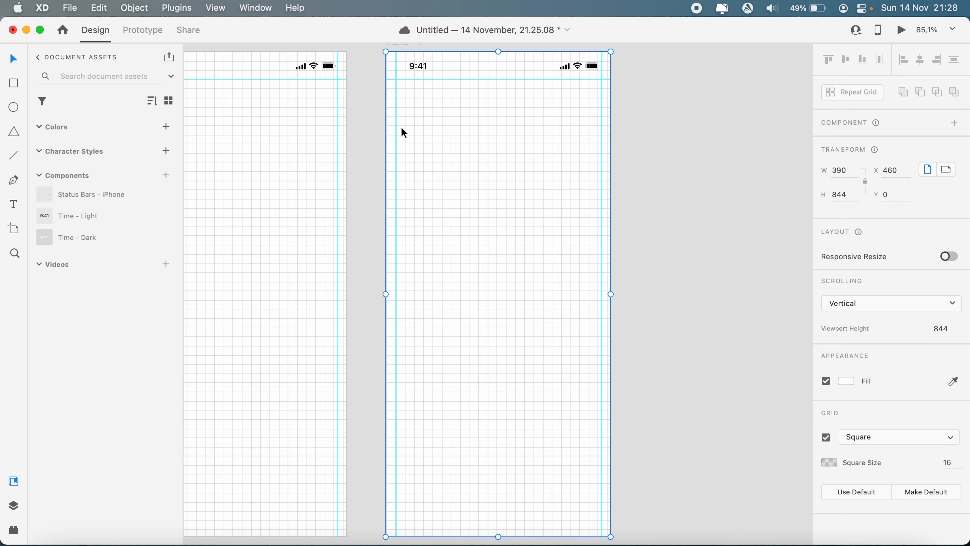
scroll(401, 128, "left", 2)
scroll(401, 129, "up", 3)
scroll(402, 128, "left", 5)
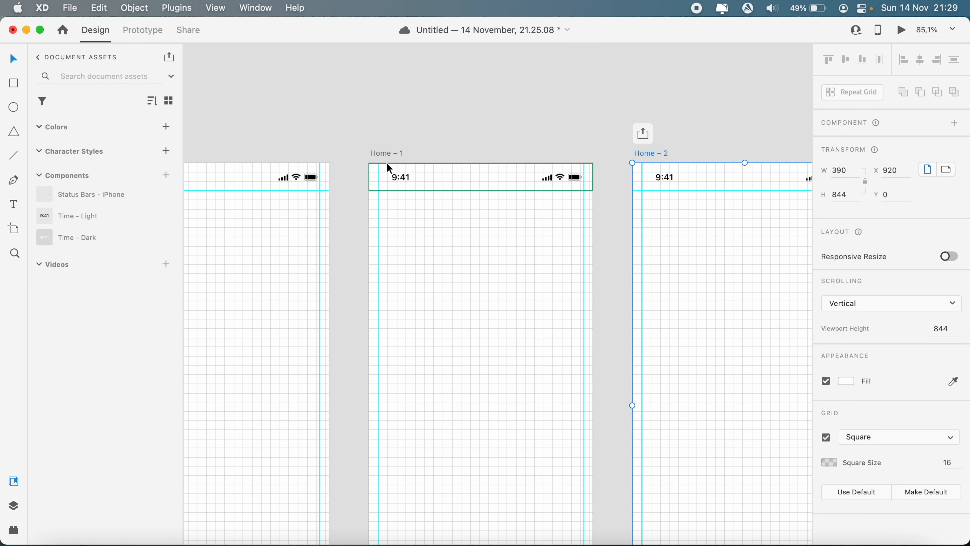
Step: Rename the first duplicated artboard View Item and the second one 3D preview
double_click(387, 153)
type("View Item")
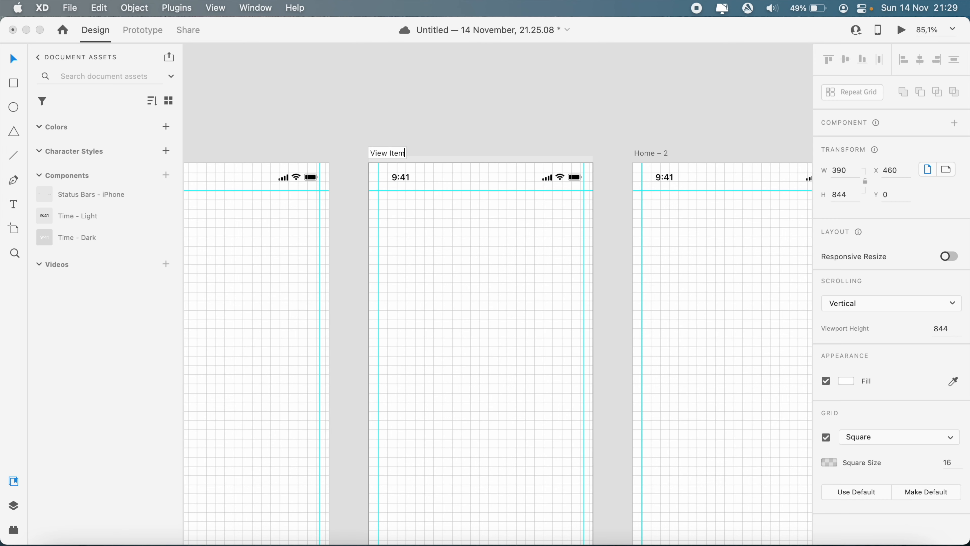
key("Return")
scroll(559, 210, "right", 4)
double_click(510, 147)
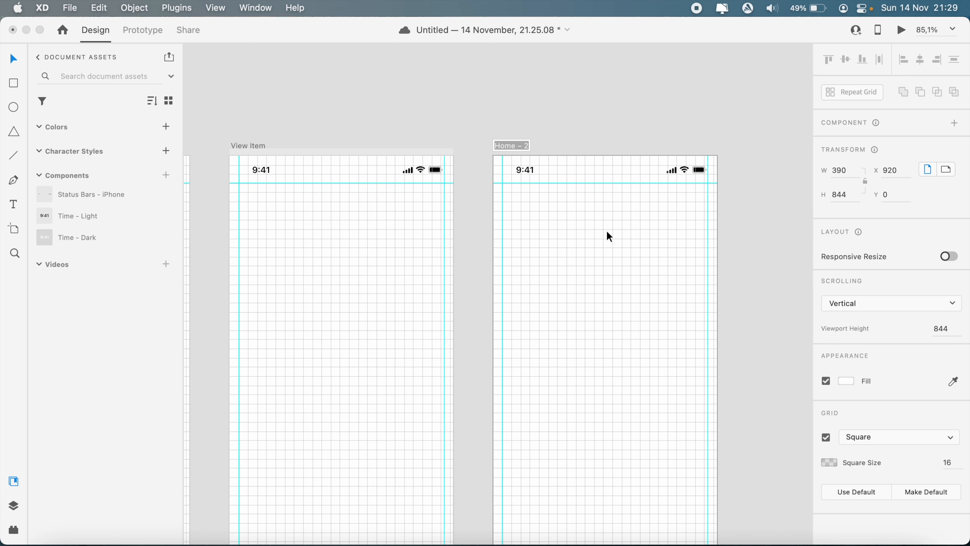
type("3D preview")
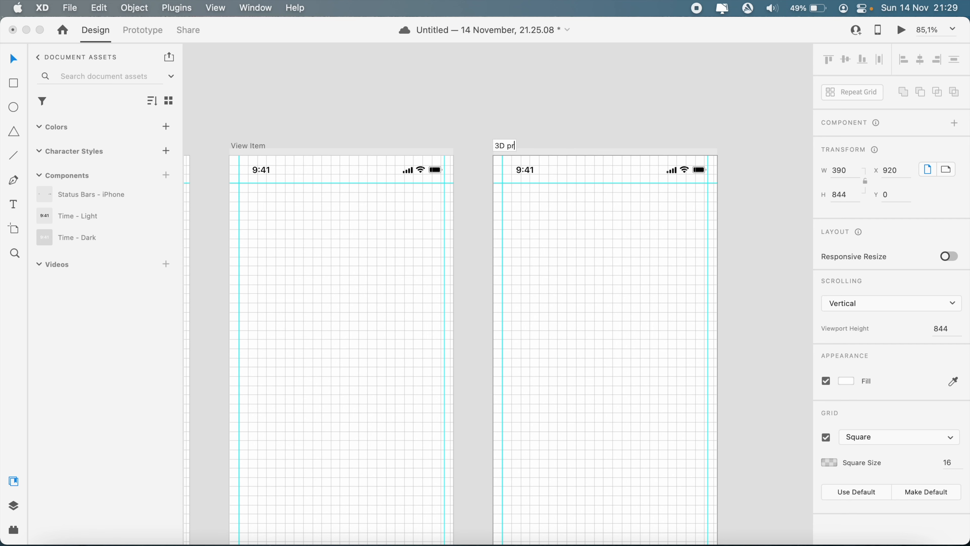
key("Return")
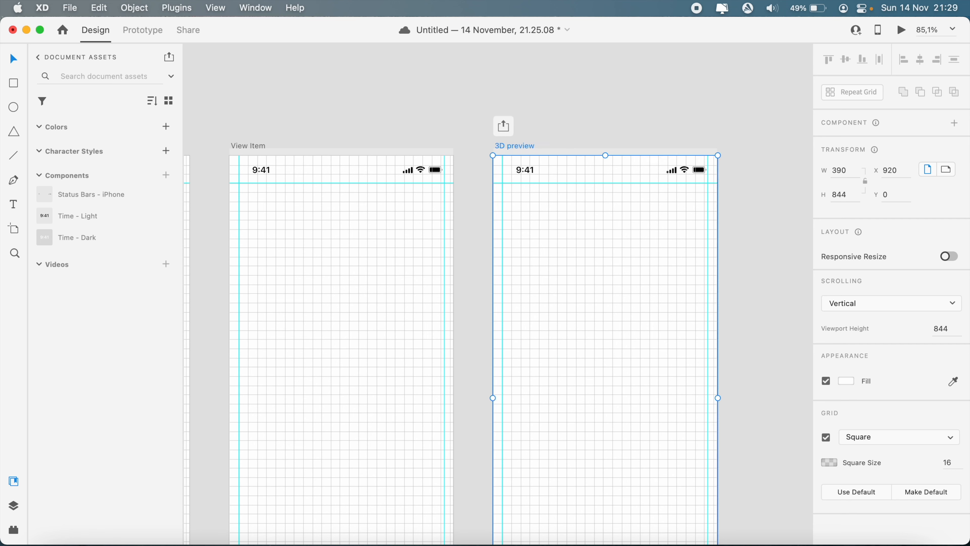
left_click(445, 114)
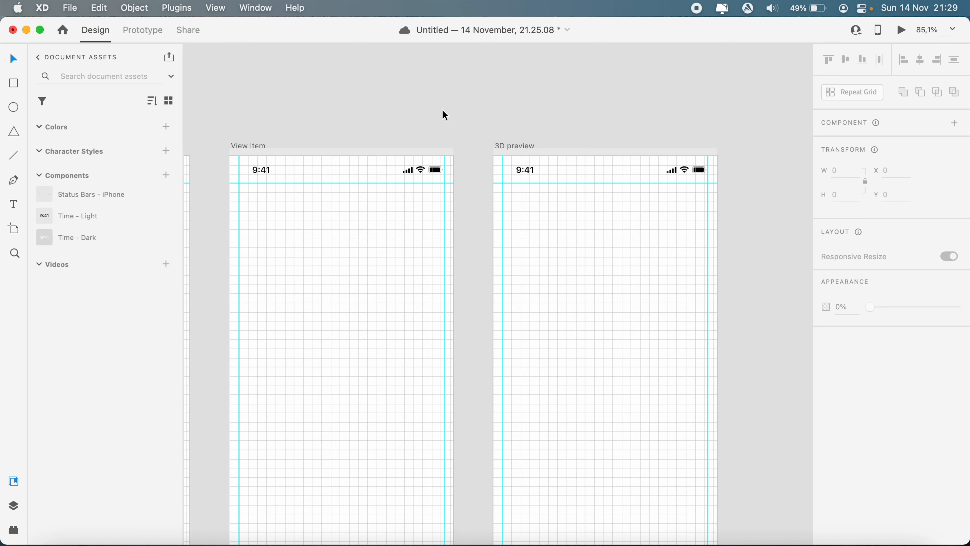
scroll(376, 157, "left", 10)
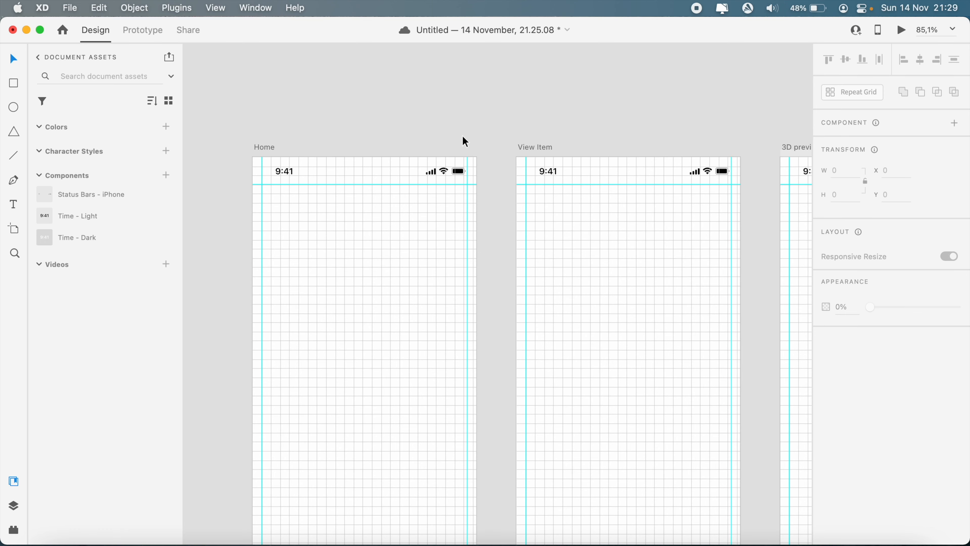
Step: Save the document to Creative Cloud as "React Native AR - UI"
key("super+s")
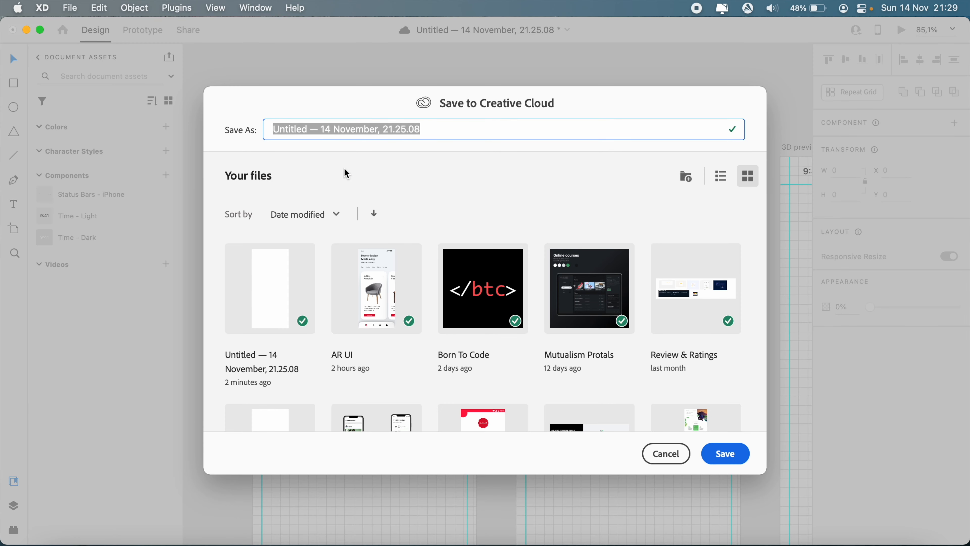
type("React ")
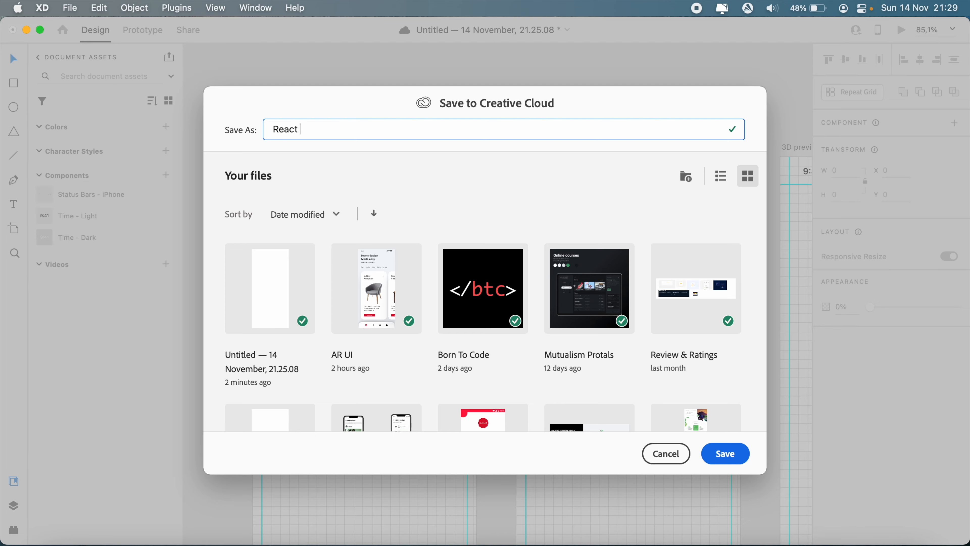
type("Native AR - UI")
key("super+a")
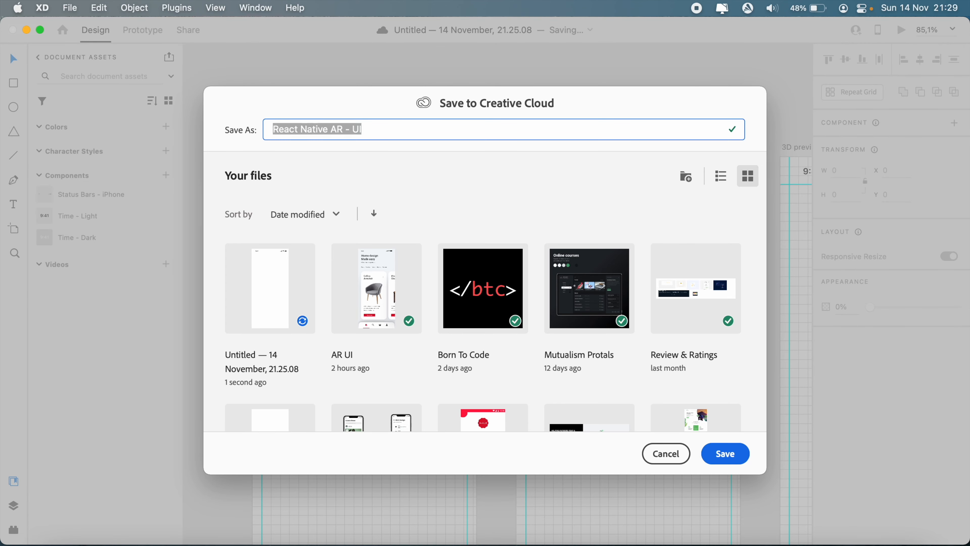
key("Return")
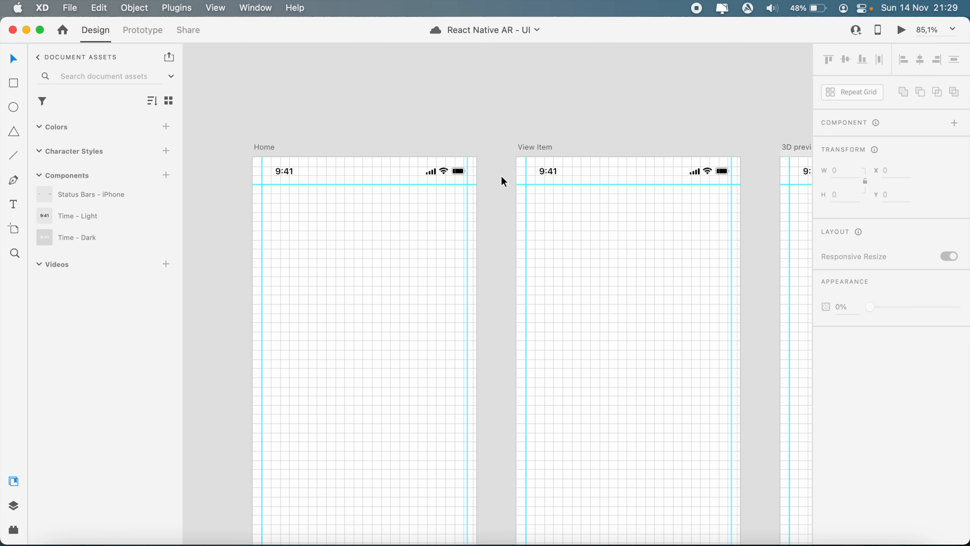
Step: Add a two-line heading reading "Home design" and "Made easy" below the status bar on the Home artboard
scroll(380, 175, "up", 5)
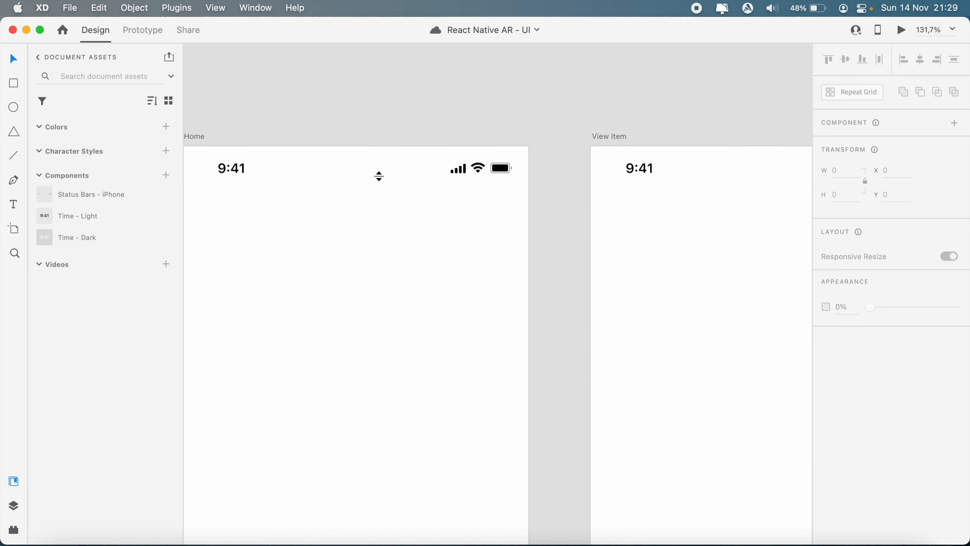
left_click(13, 203)
scroll(293, 179, "up", 5)
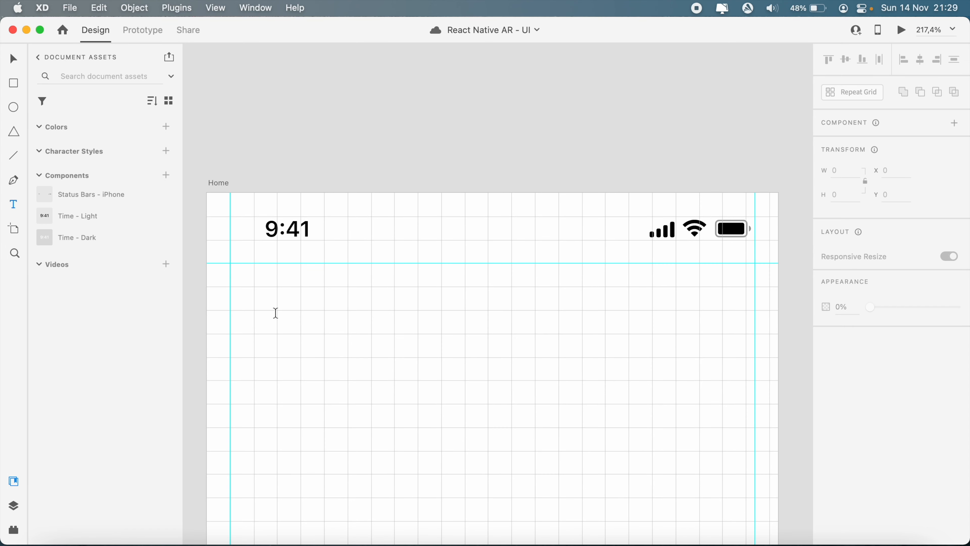
left_click(258, 286)
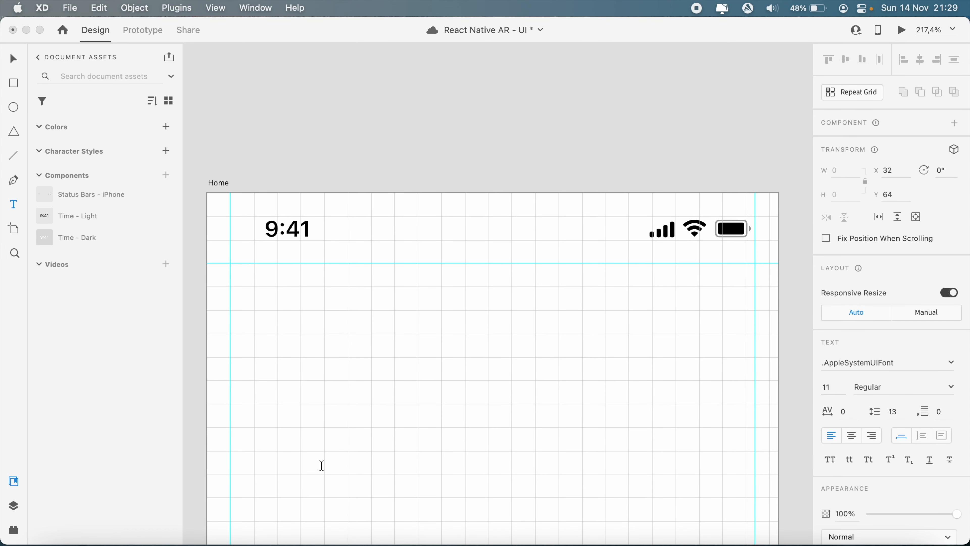
type("Home design")
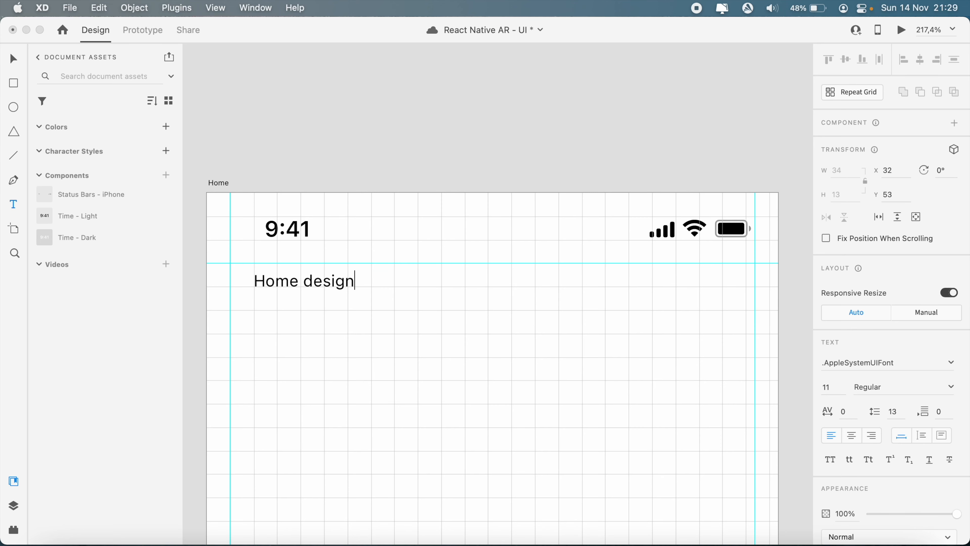
key("Return")
type("Made easy")
Step: Set the whole heading's font to Roboto with Medium weight
key("super+a")
left_click(942, 363)
type("Ro")
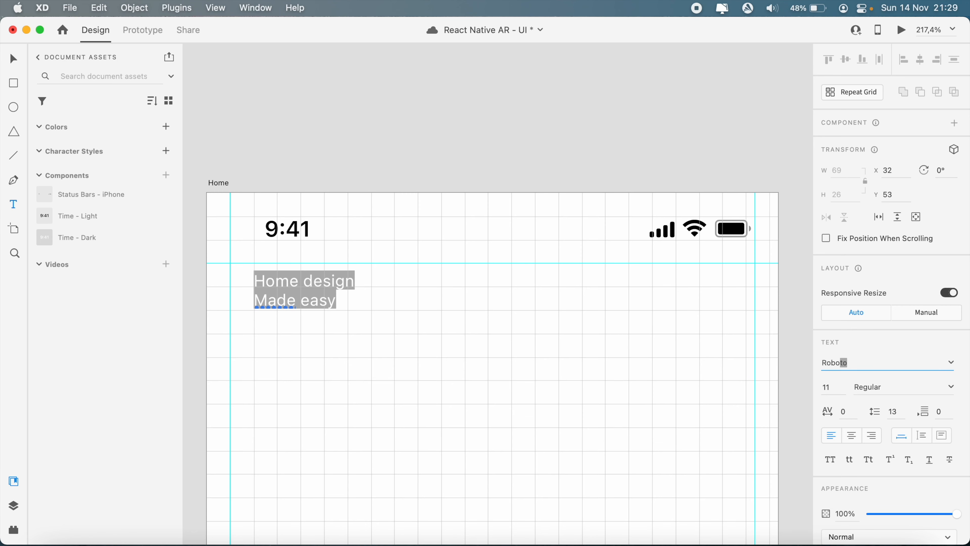
key("Return")
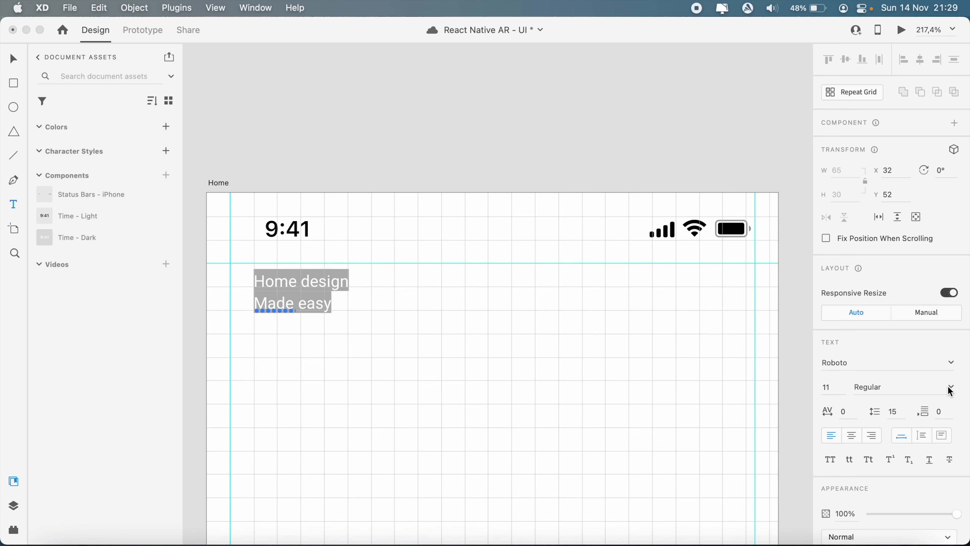
left_click(950, 388)
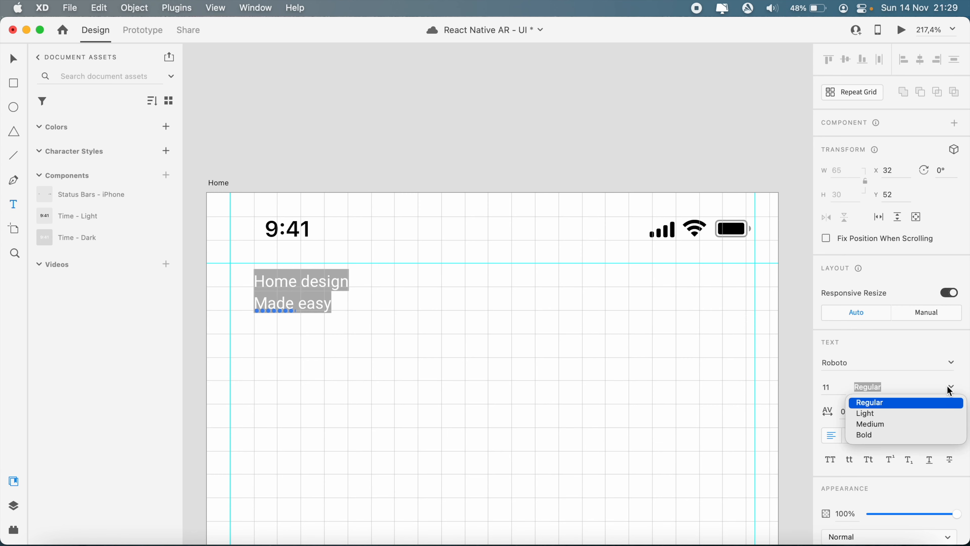
left_click(870, 423)
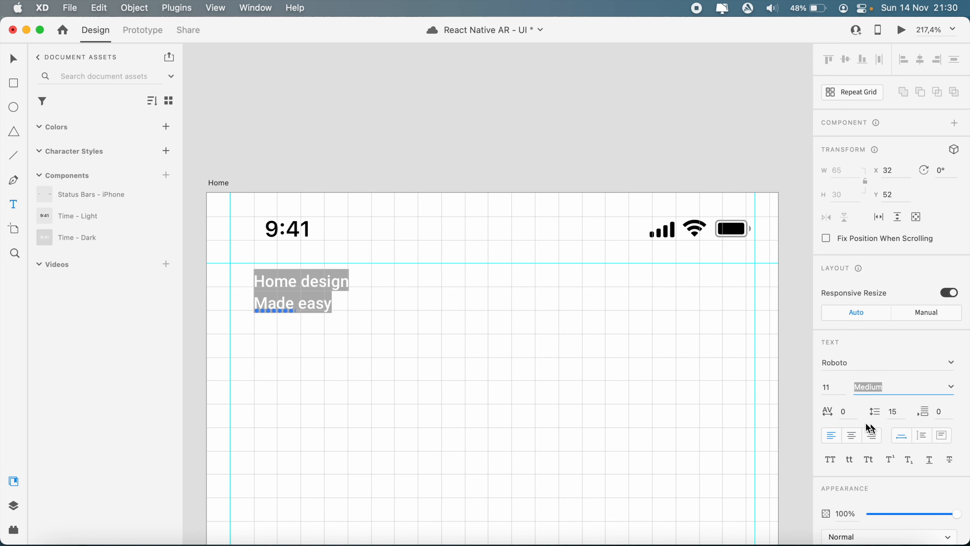
Step: Change the capital M of "Made" in the heading's second line to a lowercase m
triple_click(266, 303)
left_click(266, 302)
key("BackSpace")
type("m")
Step: Set the weight of the whole heading to Regular and finish editing the text
key("super+a")
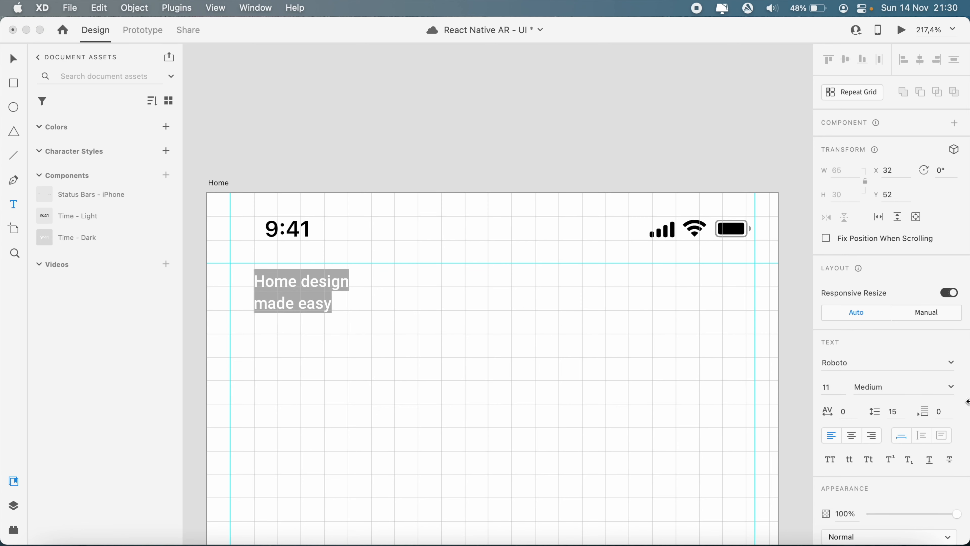
left_click(950, 387)
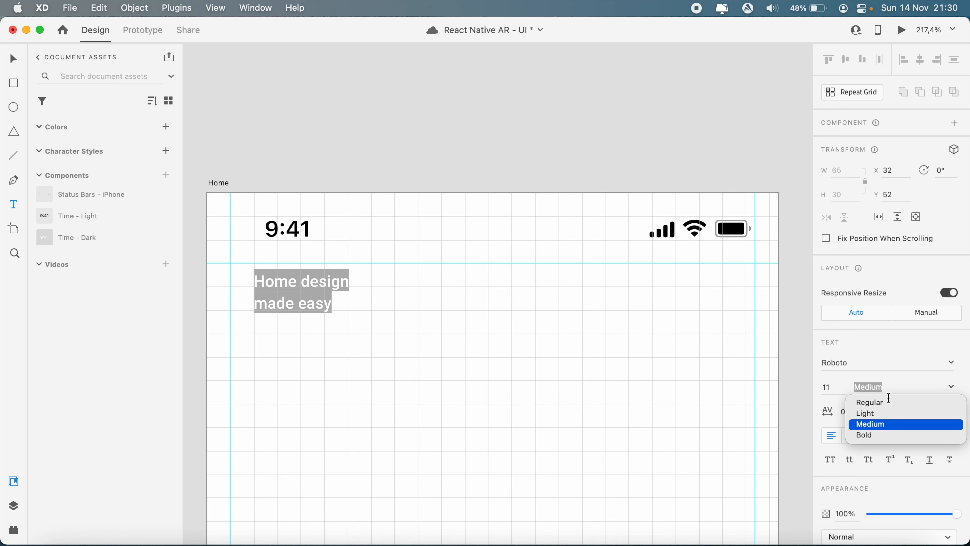
left_click(875, 402)
left_click(14, 59)
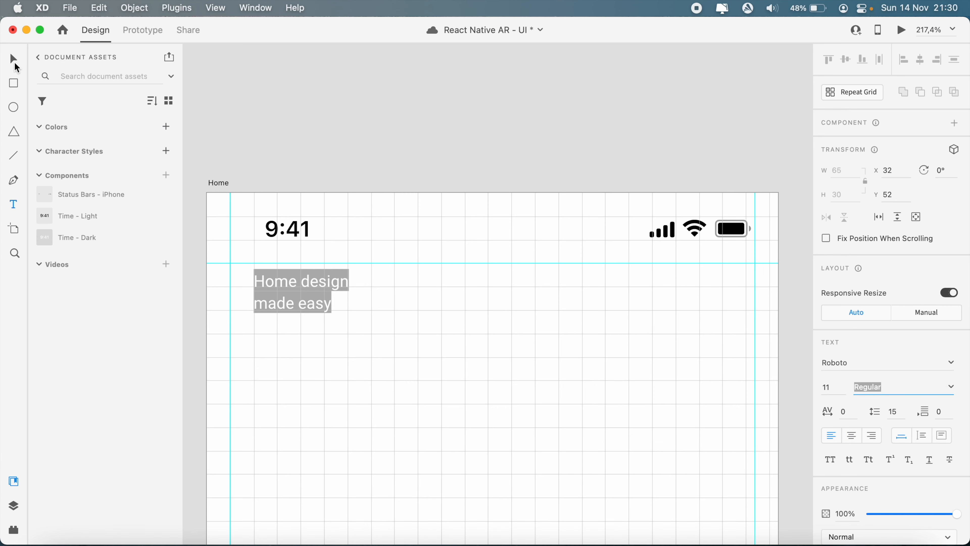
key("Escape")
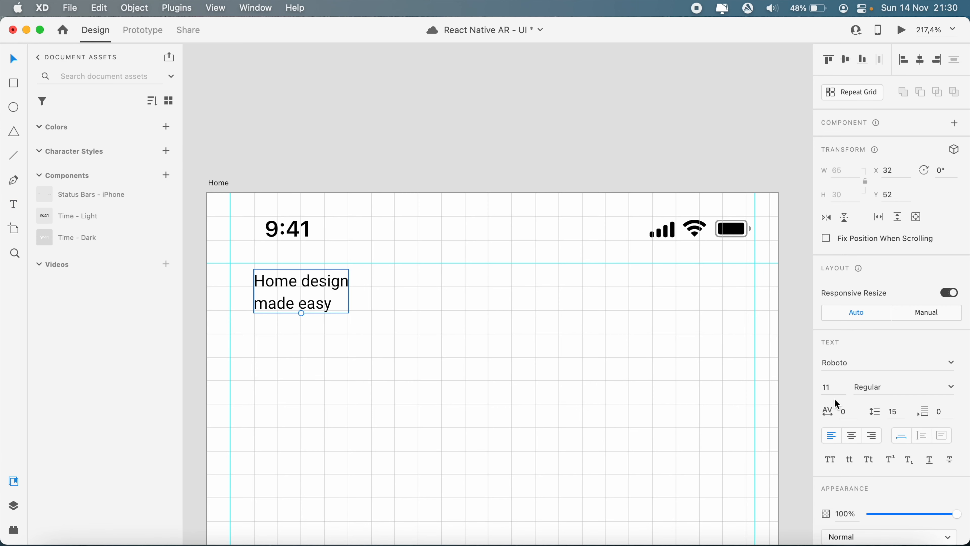
Step: Increase the heading's font size to 29
left_click(832, 389)
key("Up")
key("Up")
key("Up")
key("Up")
key("Up")
key("Up")
key("Up")
key("Up")
key("Up")
key("Up")
key("Up")
key("Up")
key("Up")
key("Up")
key("Up")
key("Up")
key("Up")
key("Up")
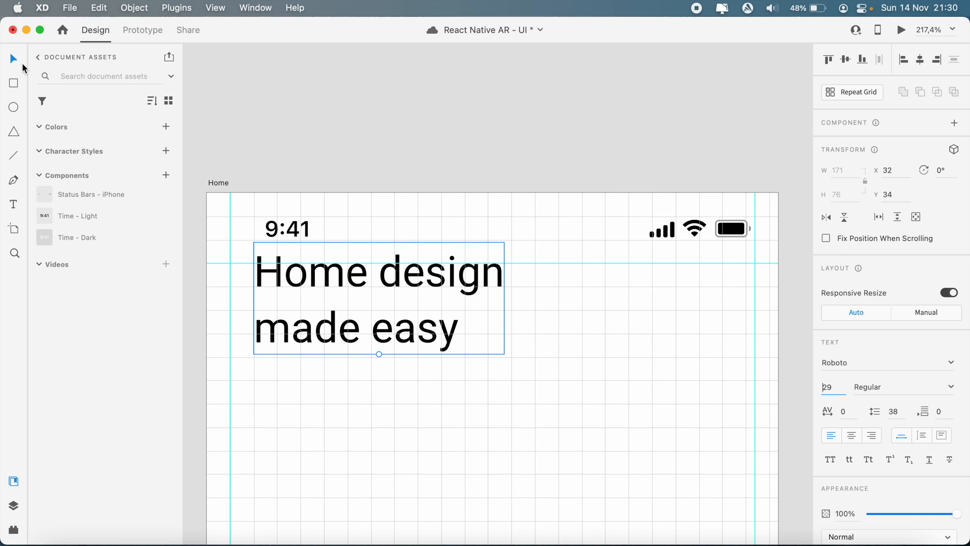
Step: Move the heading down below the Home artboard's horizontal guide, to Y 52
scroll(420, 229, "down", 3)
left_click_drag(428, 206, 428, 229)
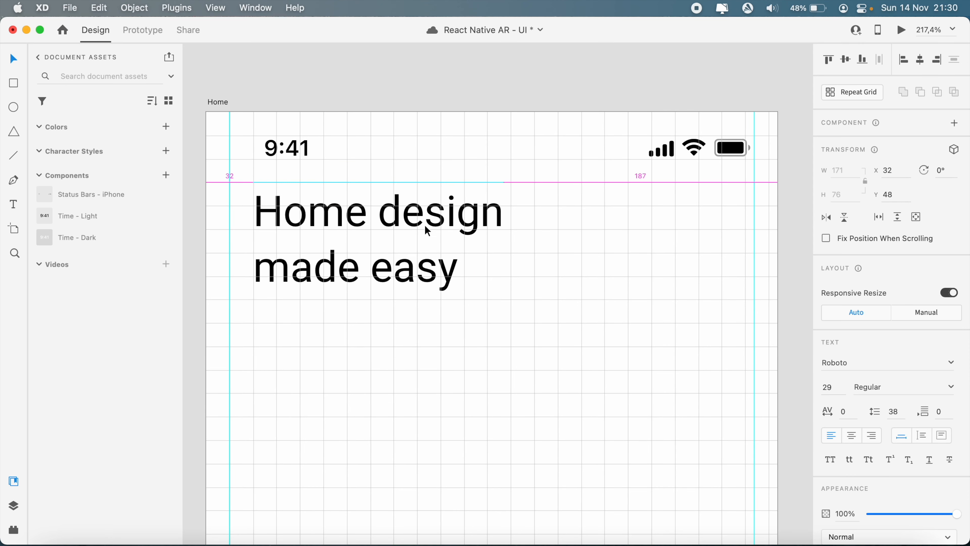
scroll(424, 224, "down", 5)
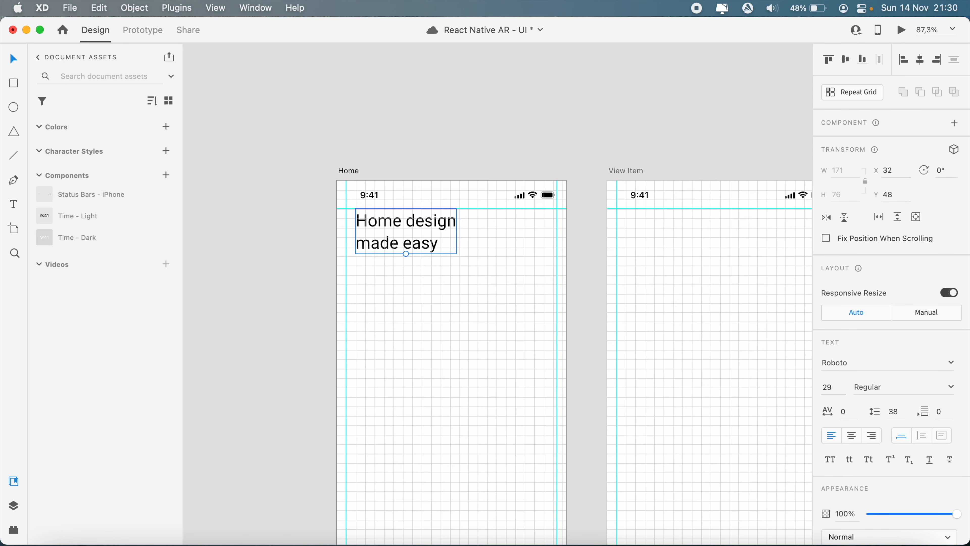
scroll(424, 255, "up", 3)
scroll(426, 252, "down", 4)
scroll(427, 250, "down", 4)
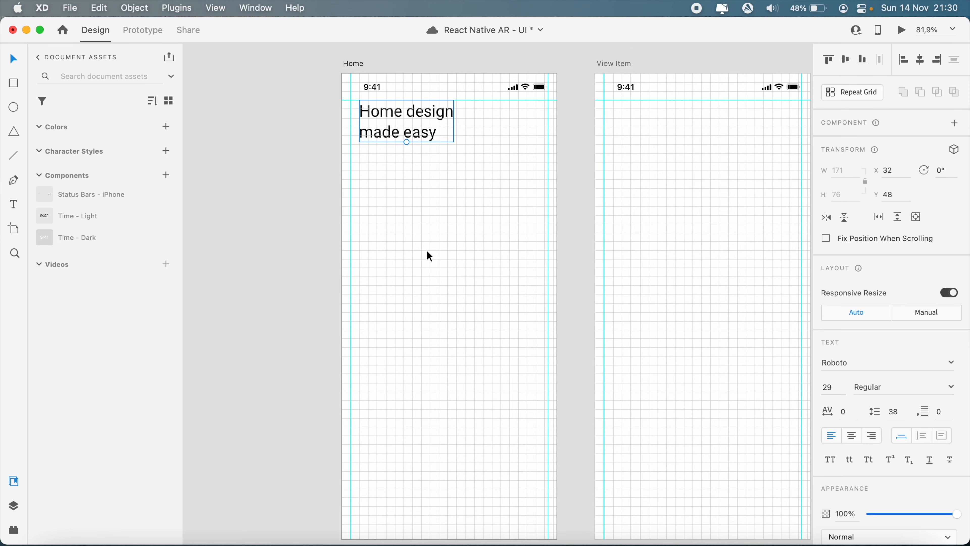
scroll(428, 251, "up", 2)
left_click_drag(391, 168, 391, 168)
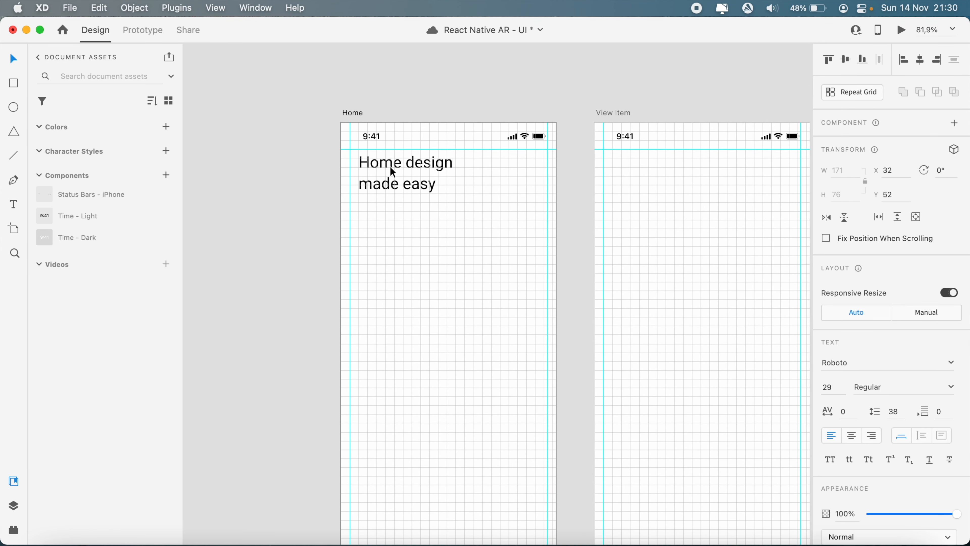
Step: Move the heading further down on the Home artboard so it sits at Y 64, keeping X at 32
left_click(457, 310)
scroll(457, 310, "down", 5)
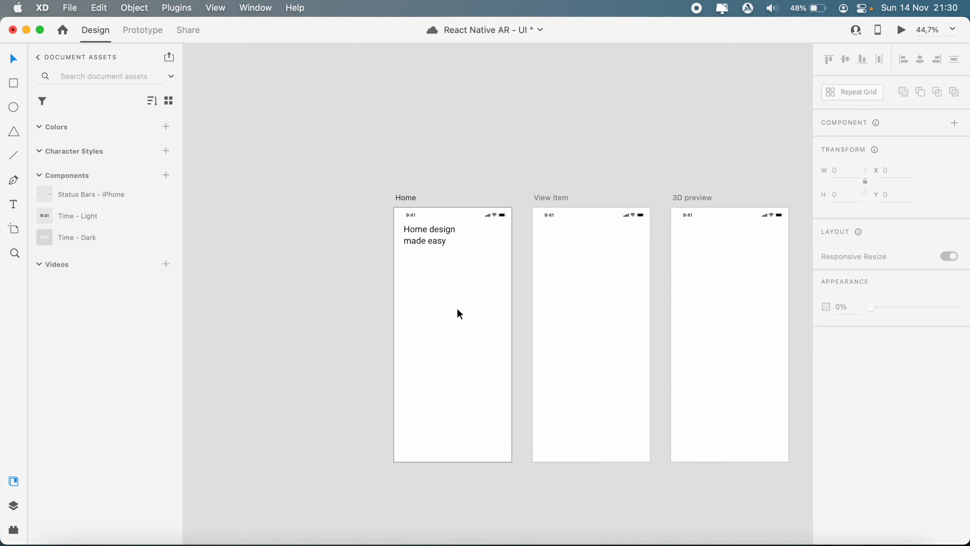
scroll(458, 309, "up", 5)
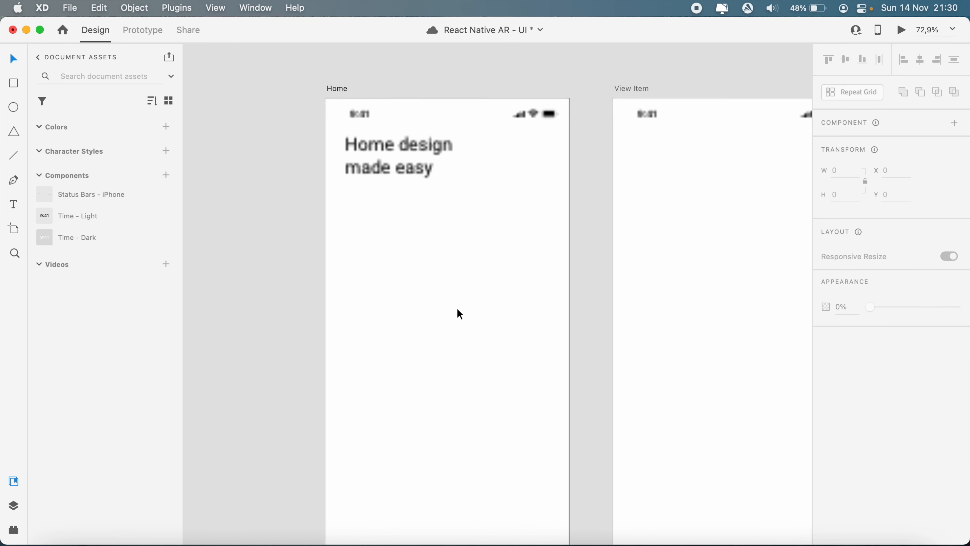
scroll(457, 308, "up", 2)
left_click(391, 148)
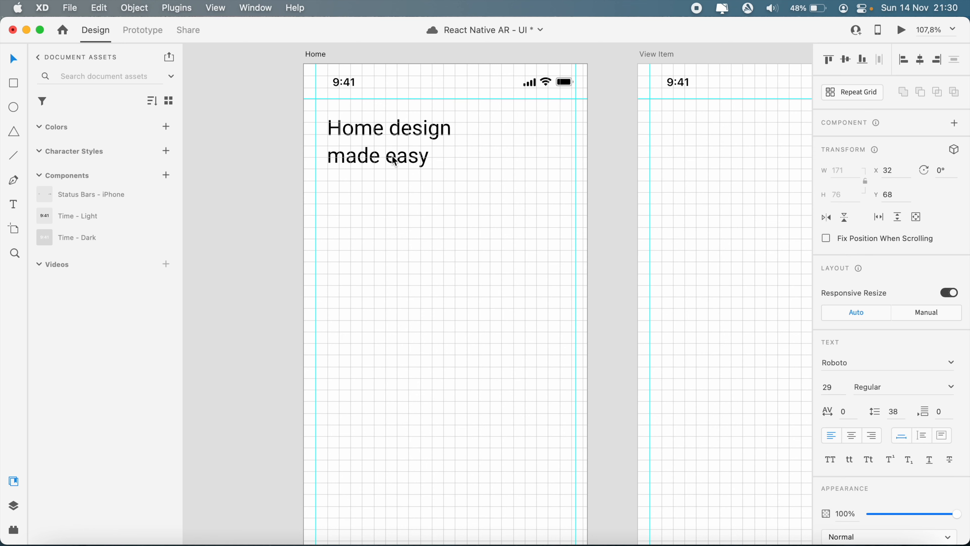
left_click_drag(394, 166, 394, 154)
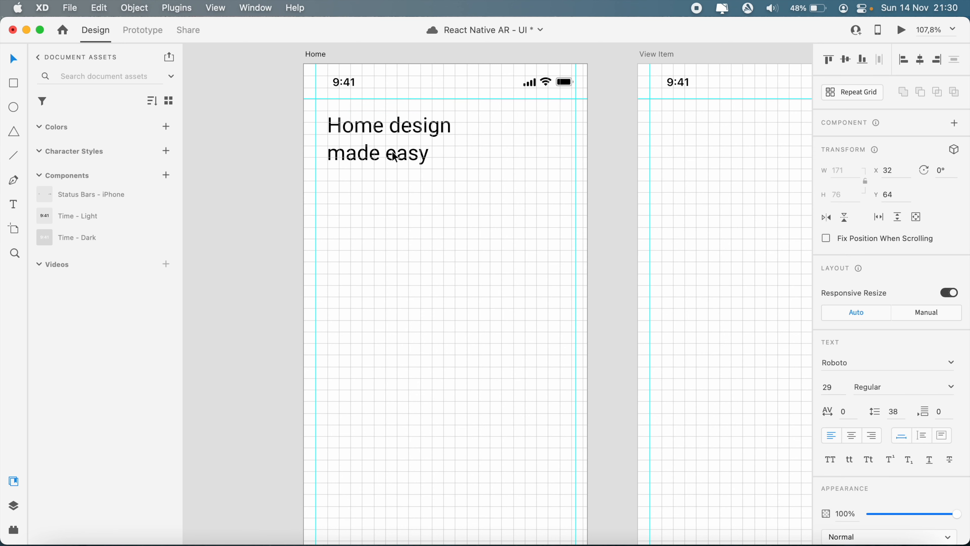
key("super+z")
scroll(395, 156, "down", 5)
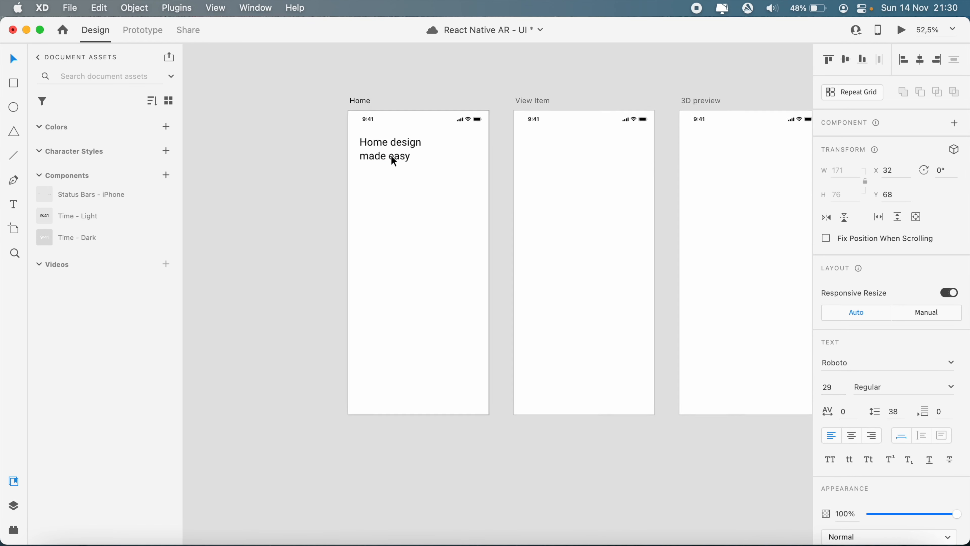
scroll(394, 161, "up", 5)
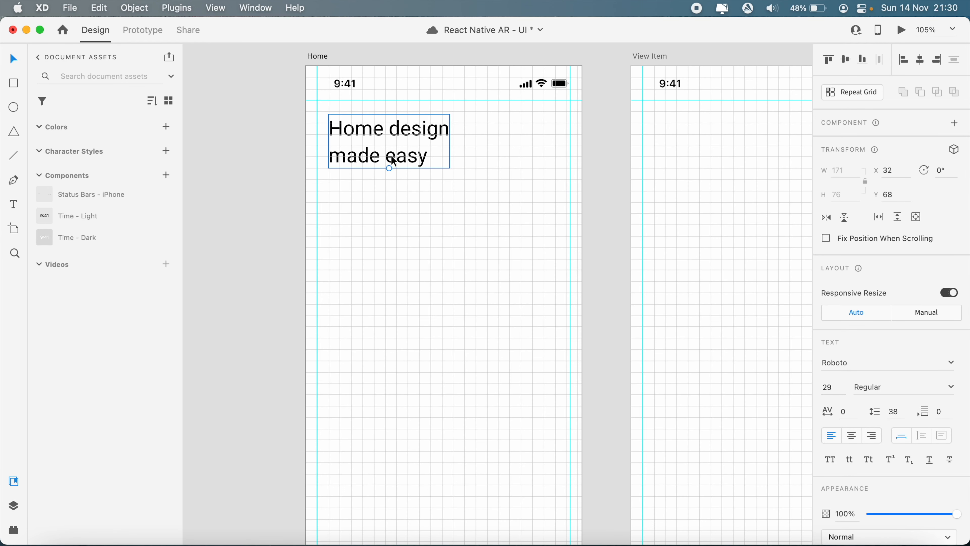
left_click_drag(395, 156, 394, 153)
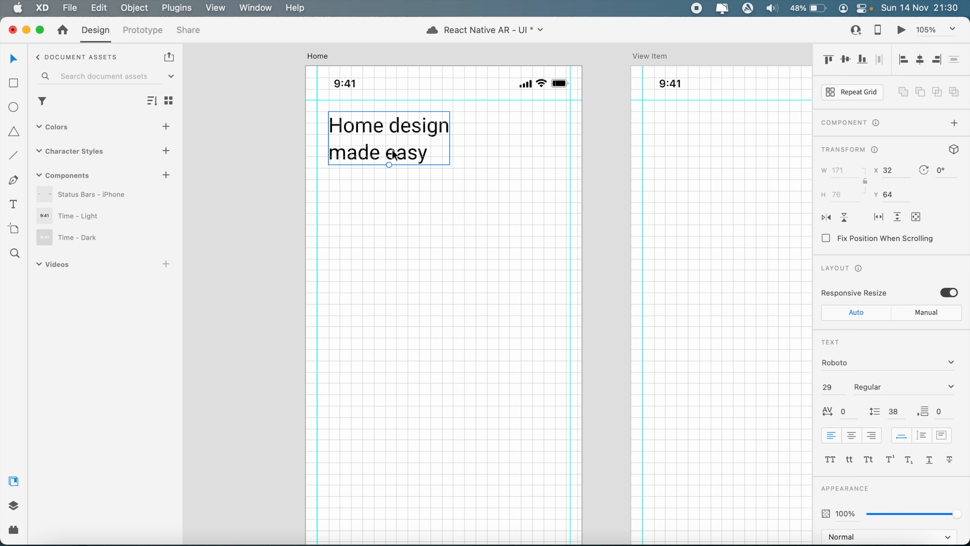
Step: Examine the heading's placement and line spacing on the Home artboard, both close up and beside the other artboards
scroll(395, 155, "up", 2)
scroll(394, 155, "down", 6)
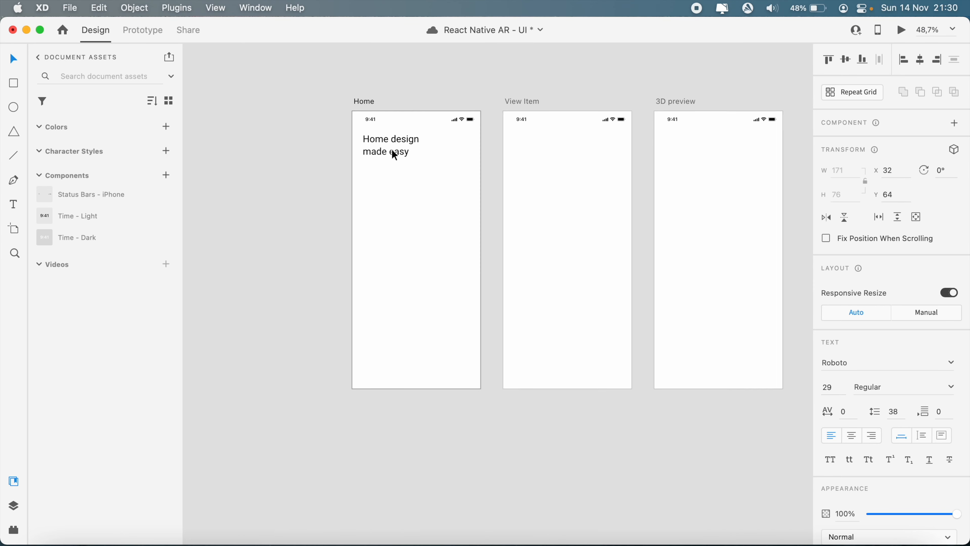
scroll(394, 152, "up", 2)
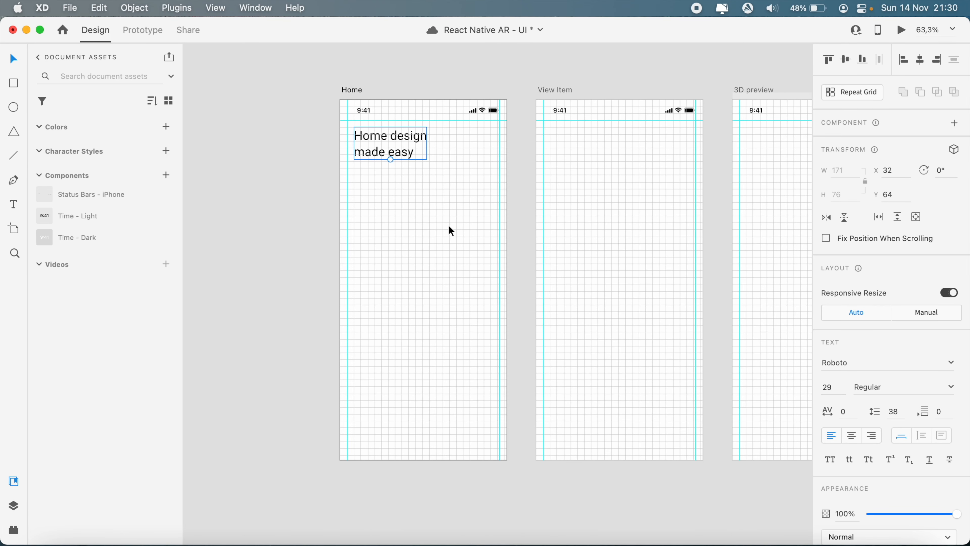
scroll(449, 226, "up", 3)
scroll(448, 226, "down", 3)
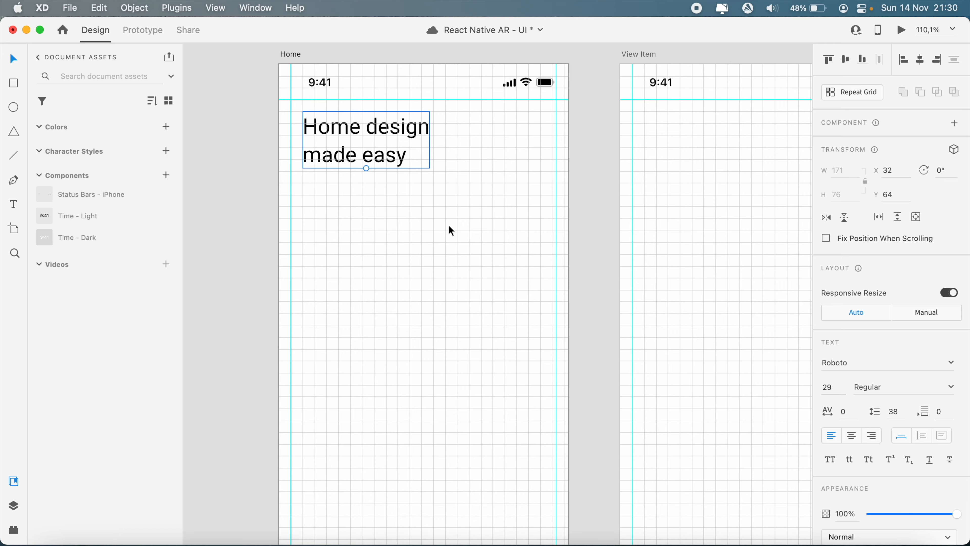
scroll(448, 229, "down", 3)
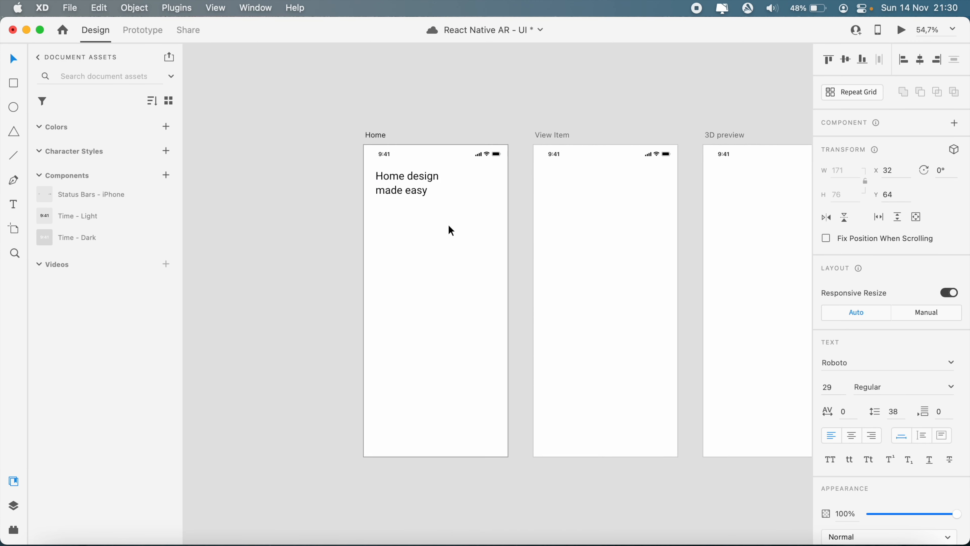
scroll(448, 229, "up", 2)
scroll(448, 224, "up", 2)
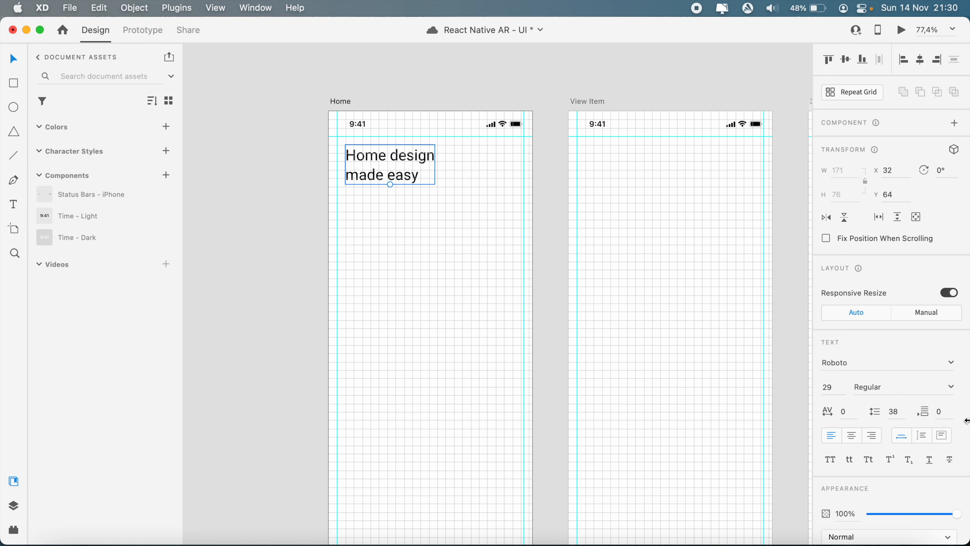
Step: Reduce the line spacing of the two-line heading to 31
left_click(896, 410)
key("Down")
key("Down")
key("Down")
key("Down")
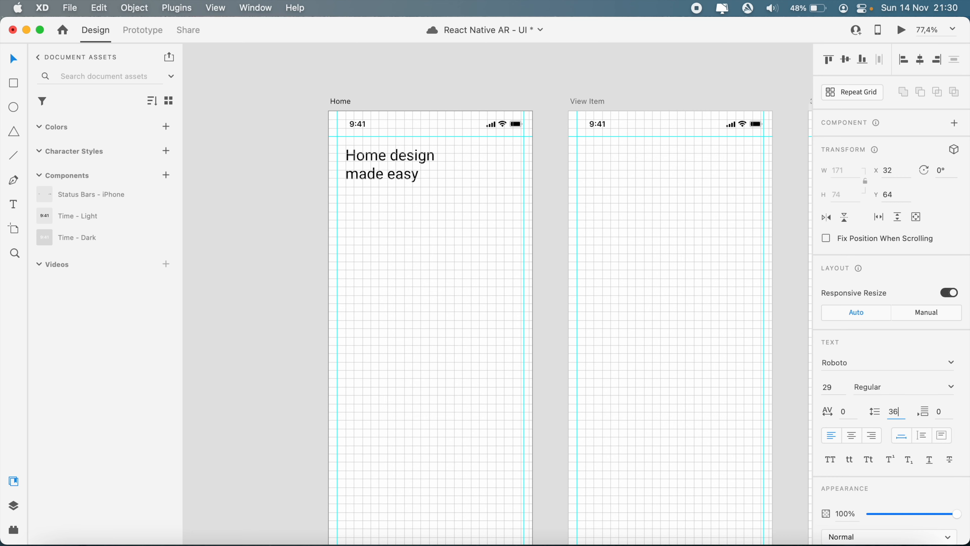
key("Down")
key("Down")
key("Down")
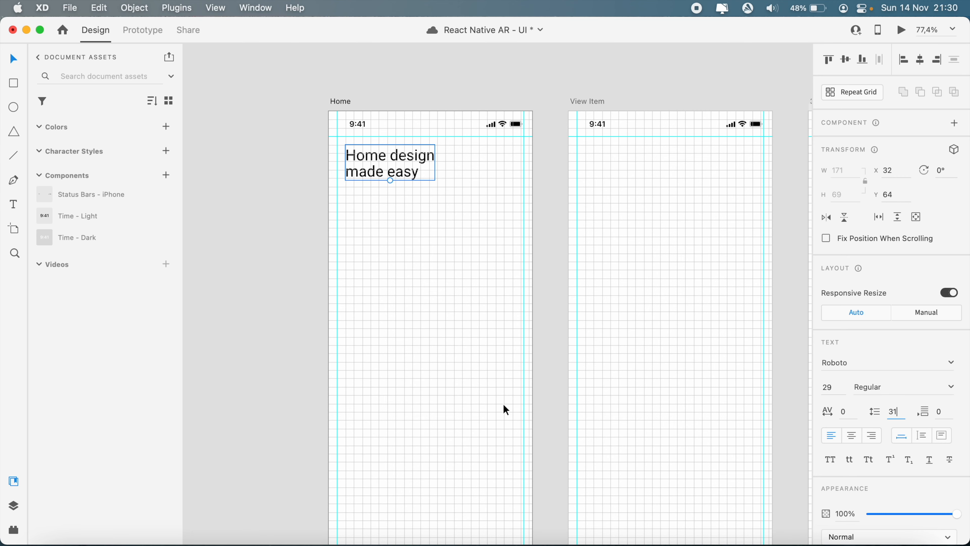
Step: Duplicate the heading directly below the original at X 32, Y 139 and set the copy's font size to 15
left_click(376, 364)
scroll(376, 363, "up", 2)
scroll(439, 176, "up", 3)
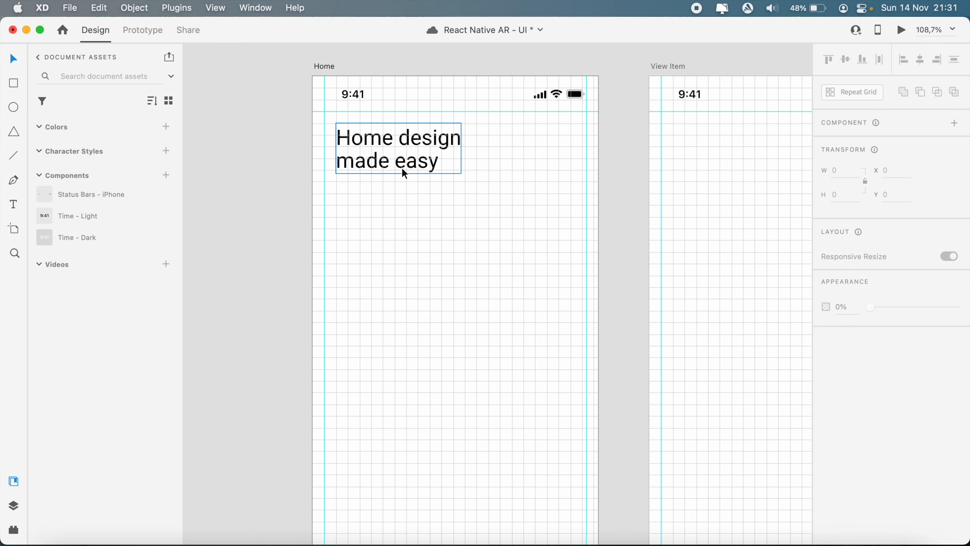
left_click(390, 166)
left_click_drag(390, 168, 388, 216)
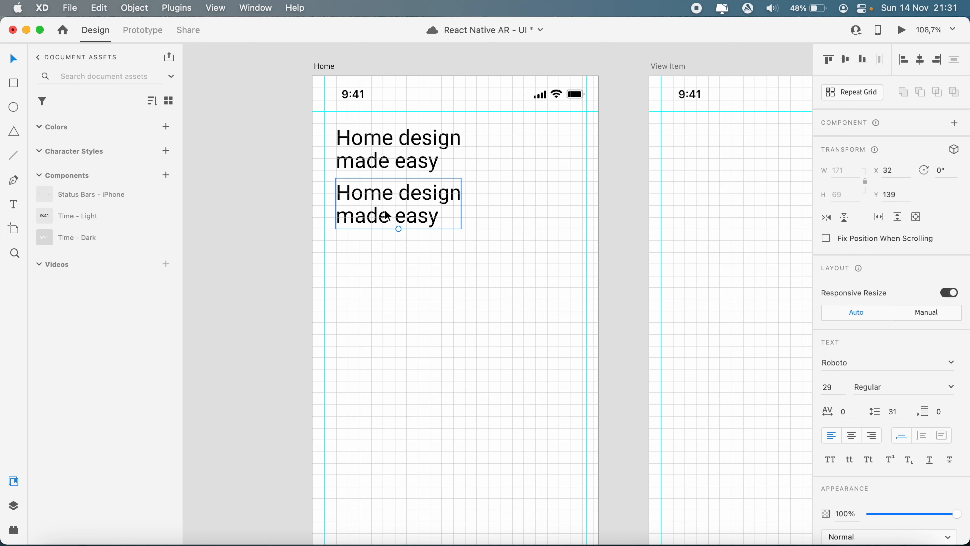
left_click(826, 387)
type("15")
key("Return")
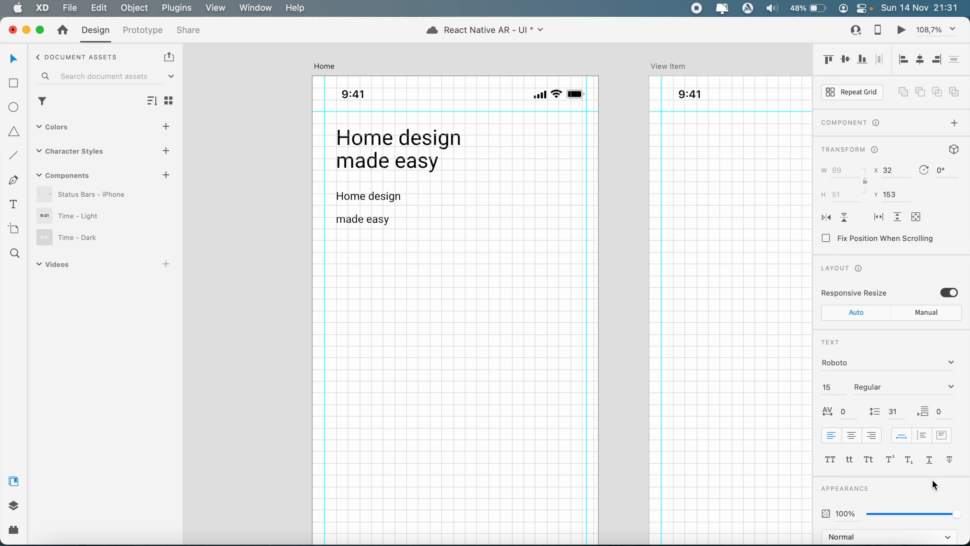
left_click(950, 390)
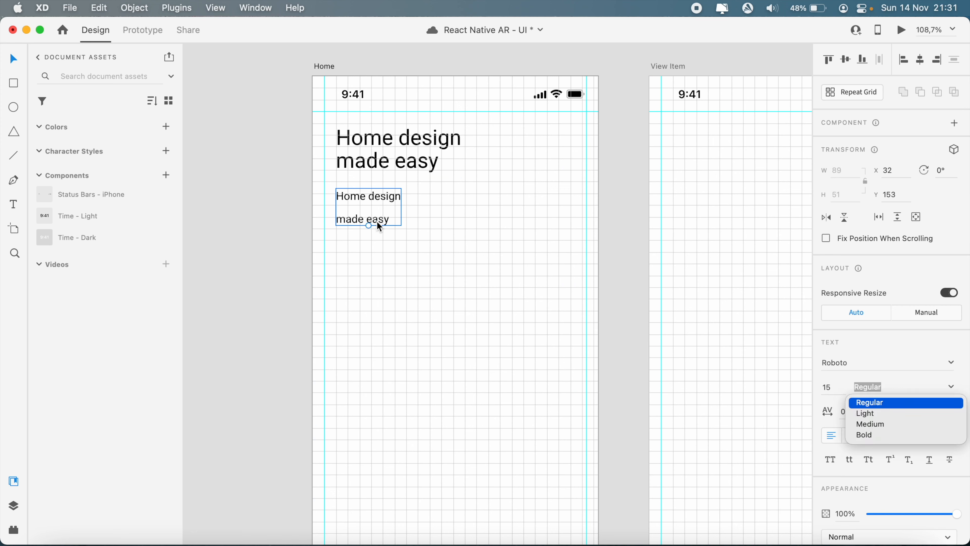
key("Escape")
type("AR")
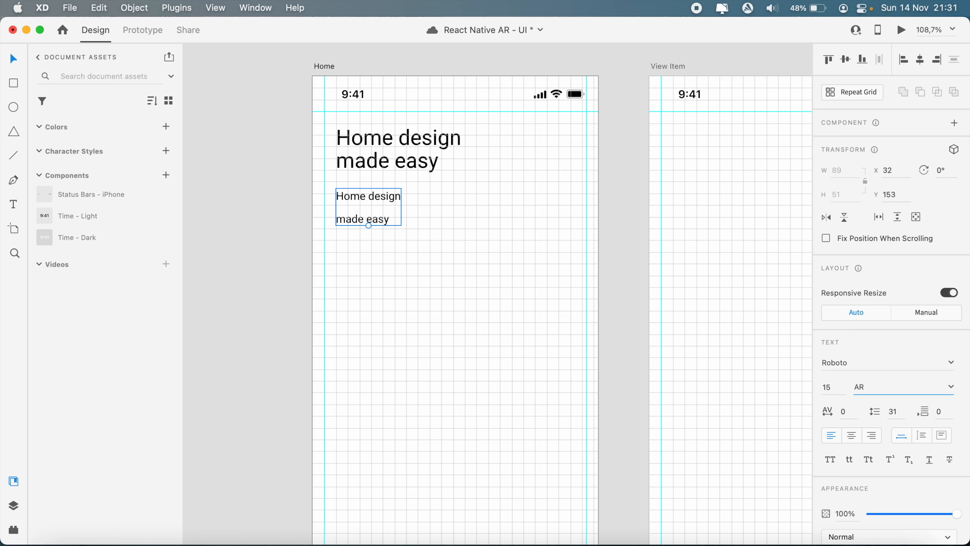
Step: Replace the text of the smaller duplicated heading with "AR interior design ideas"
key("super+a")
double_click(384, 208)
type("AR interior ")
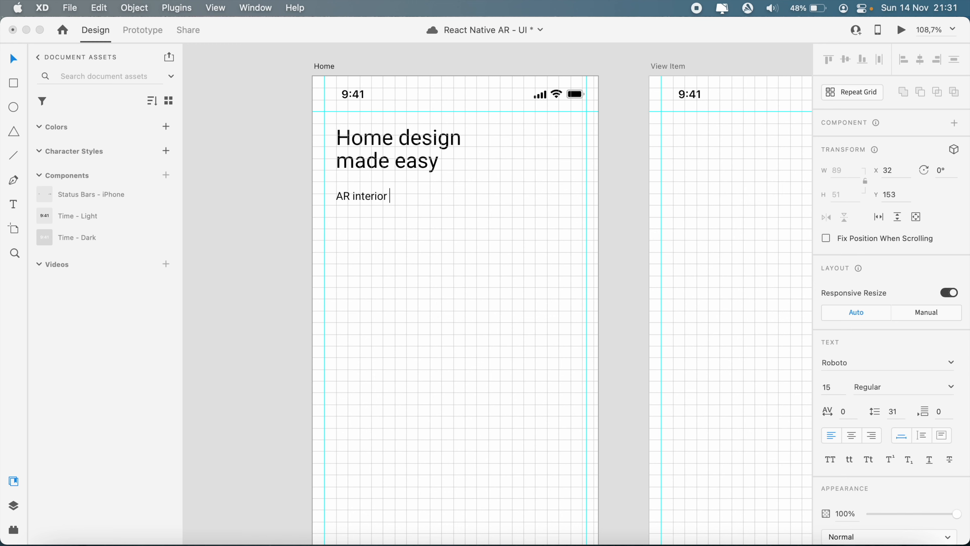
type("design ideas")
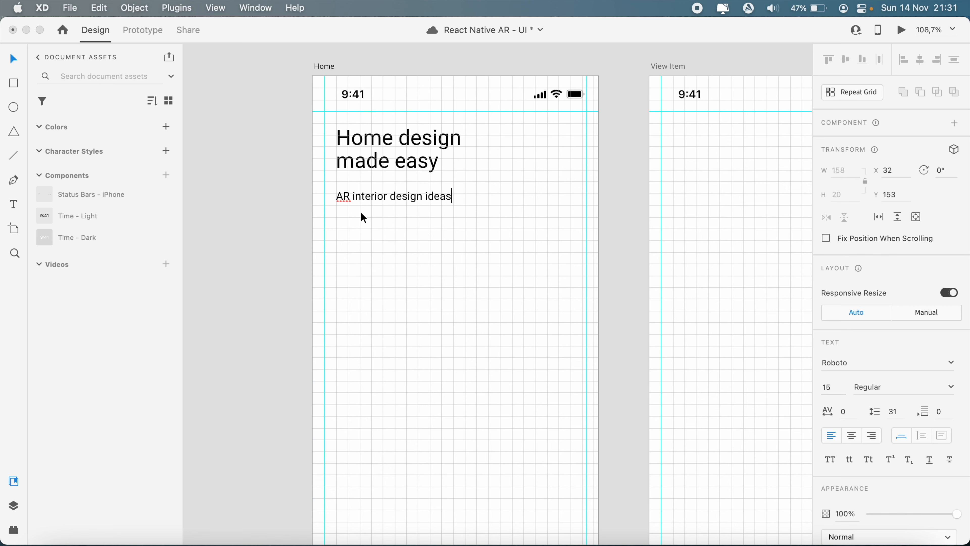
key("super+a")
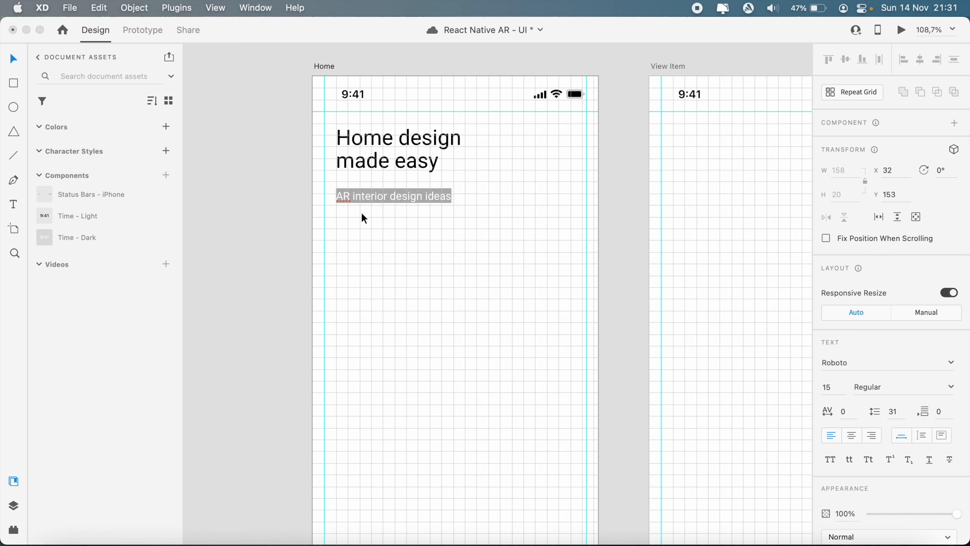
Step: Move the "AR interior design ideas" subtitle up beneath the heading to Y 140, keeping X at 32
left_click(490, 231)
left_click_drag(430, 205, 429, 195)
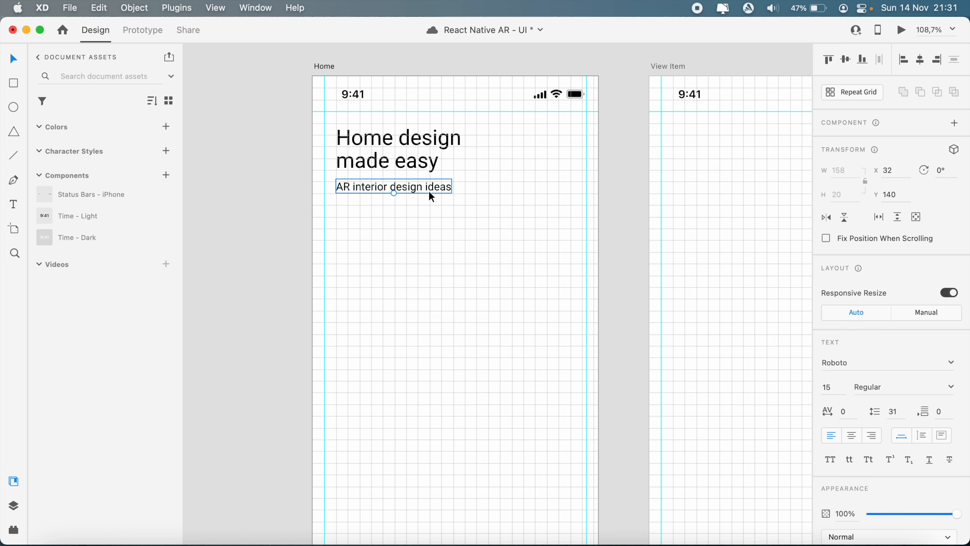
left_click(485, 257)
Step: Set the subtitle's font weight to Light and compare it with the heading without the layout grid
left_click(437, 186)
left_click(951, 388)
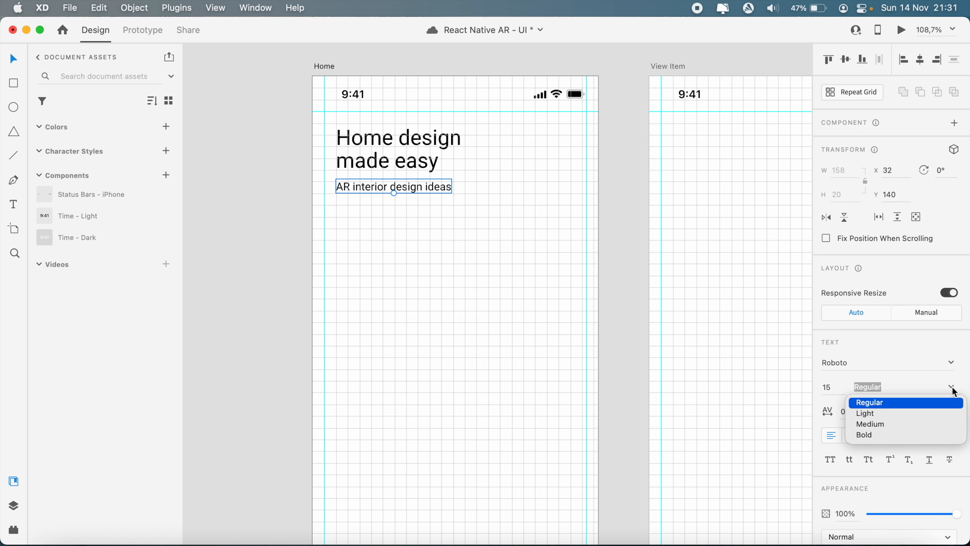
left_click(870, 413)
scroll(482, 287, "down", 3)
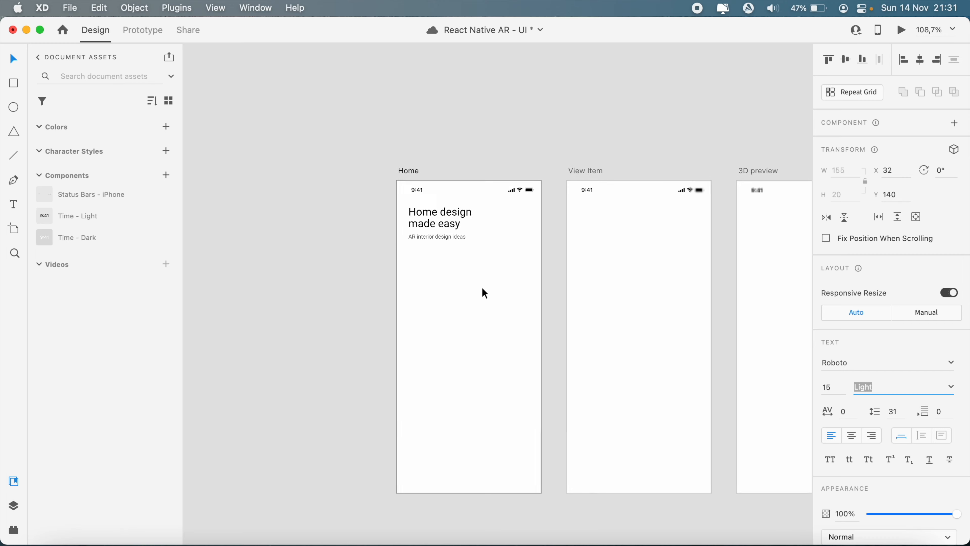
scroll(481, 287, "up", 4)
key("super+apostrophe")
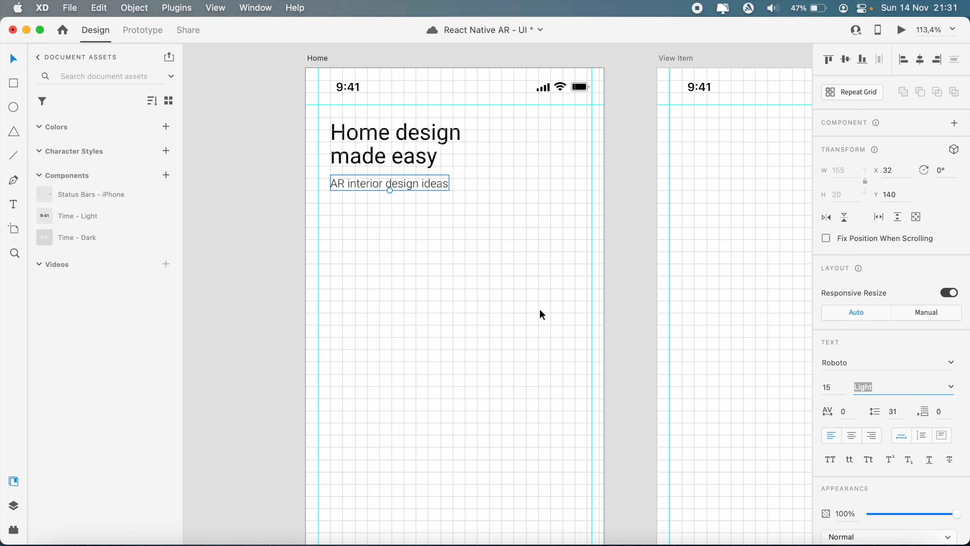
Step: Save the "Home design made easy" heading's black fill #000000 as a color swatch
left_click(379, 143)
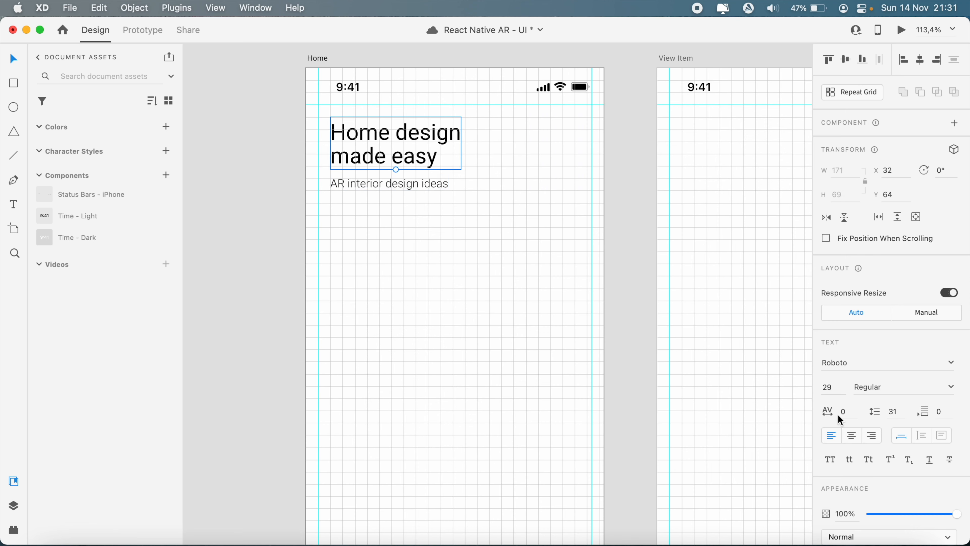
scroll(878, 496, "down", 5)
left_click(845, 365)
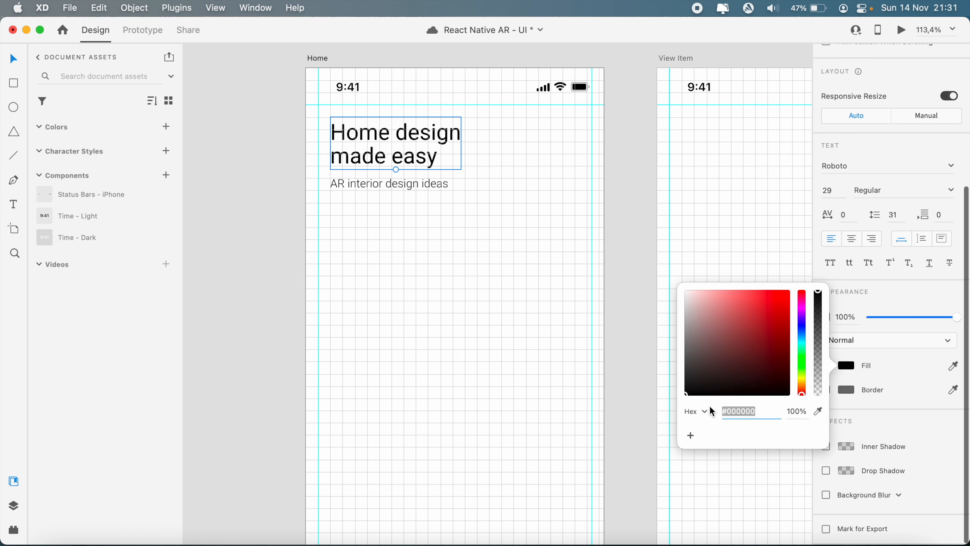
left_click(692, 434)
left_click(403, 207)
Step: Set the "AR interior design ideas" subtitle to Roboto Regular at font size 14
left_click(408, 185)
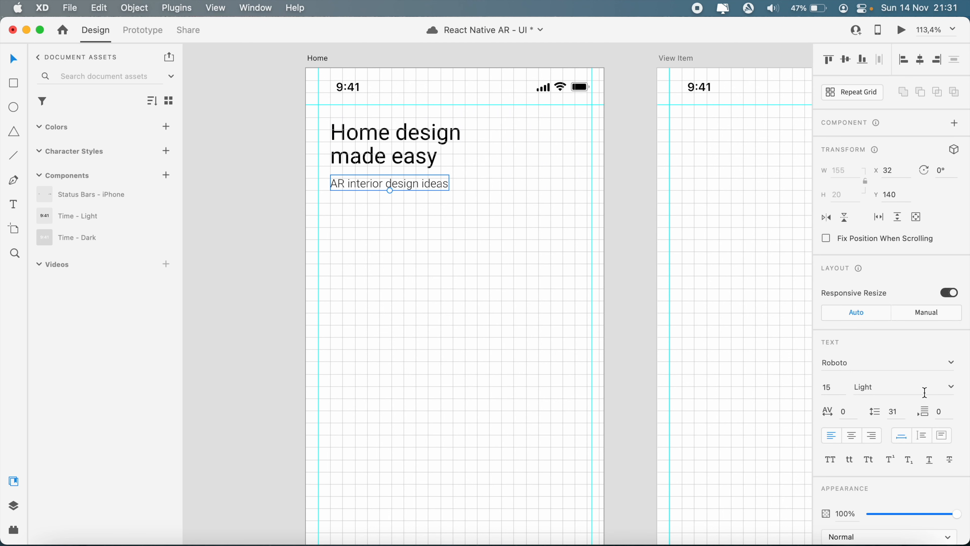
left_click(950, 387)
left_click(873, 402)
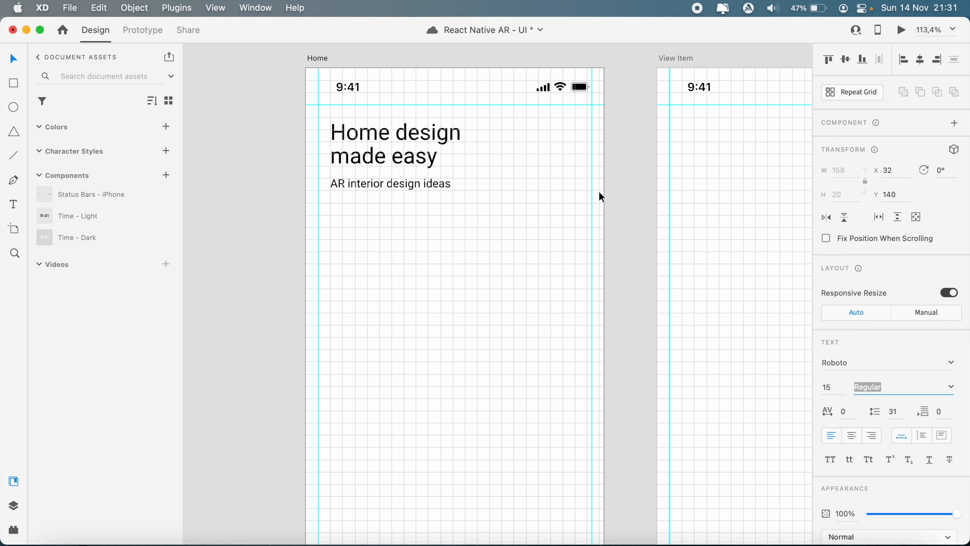
left_click_drag(600, 193, 322, 169)
left_click(830, 387)
type("14")
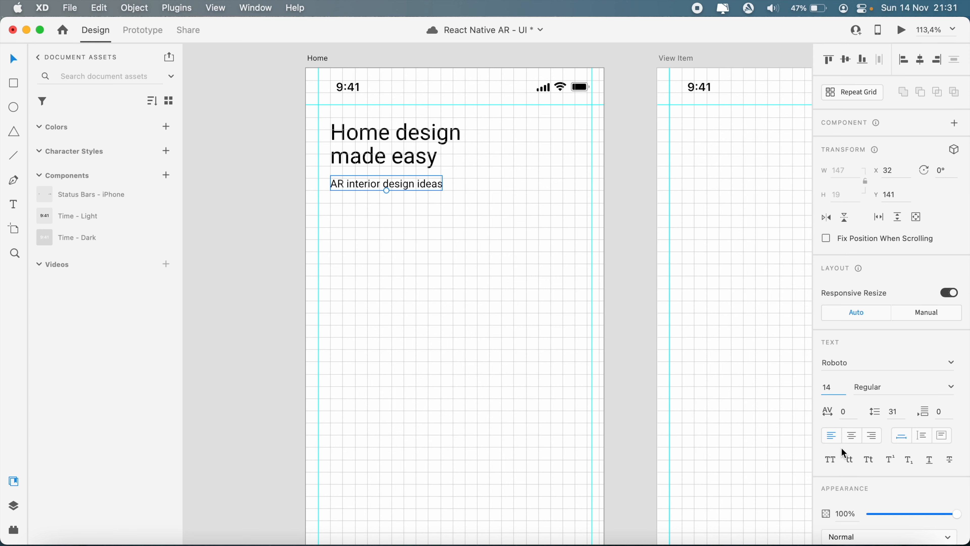
Step: Change the subtitle's fill color to dark grey #575757
scroll(841, 447, "down", 8)
left_click(846, 365)
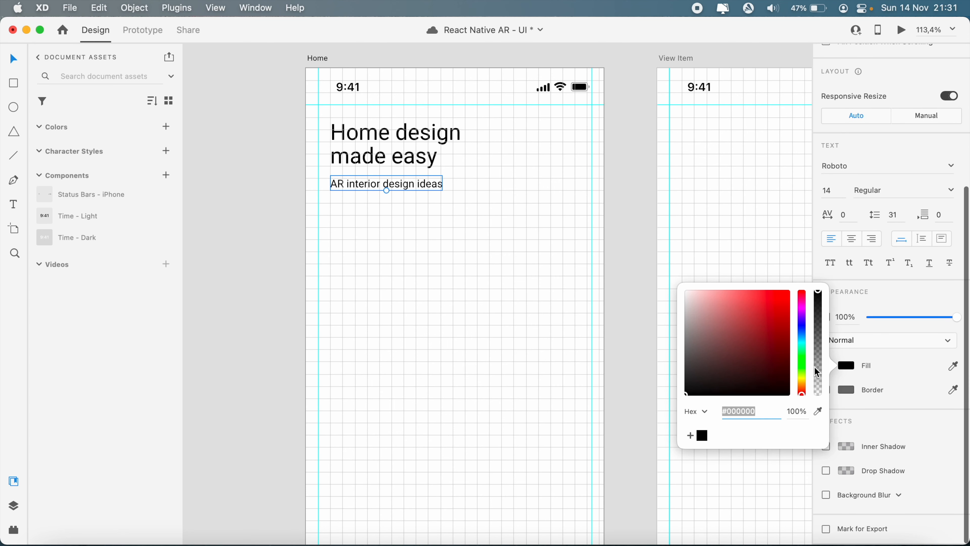
left_click_drag(714, 362, 668, 349)
left_click(761, 416)
left_click_drag(760, 416, 706, 412)
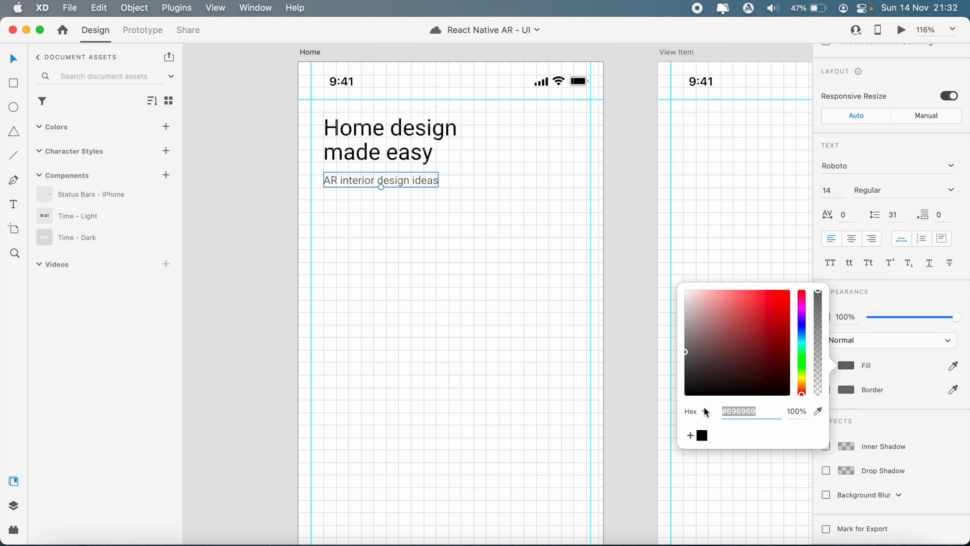
type("#575757")
key("Return")
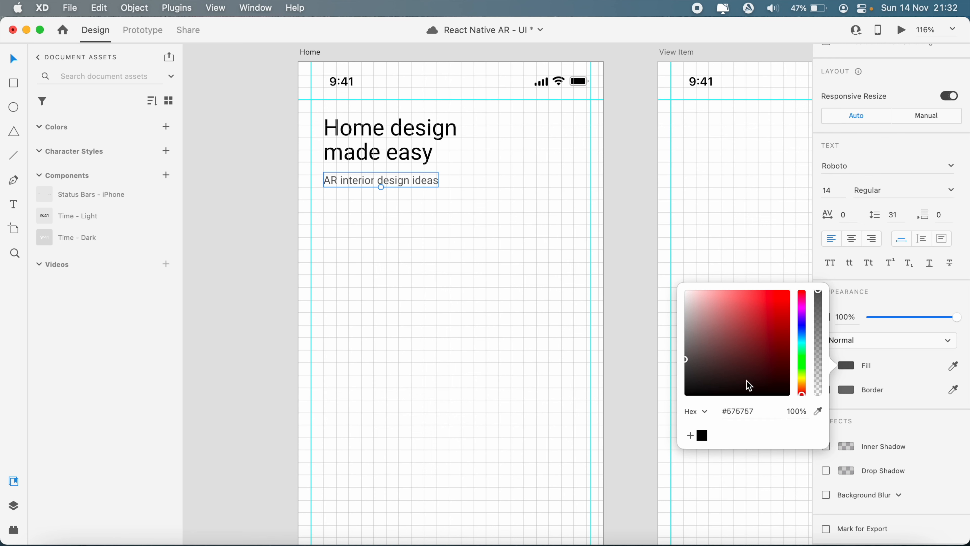
left_click(751, 415)
left_click(488, 324)
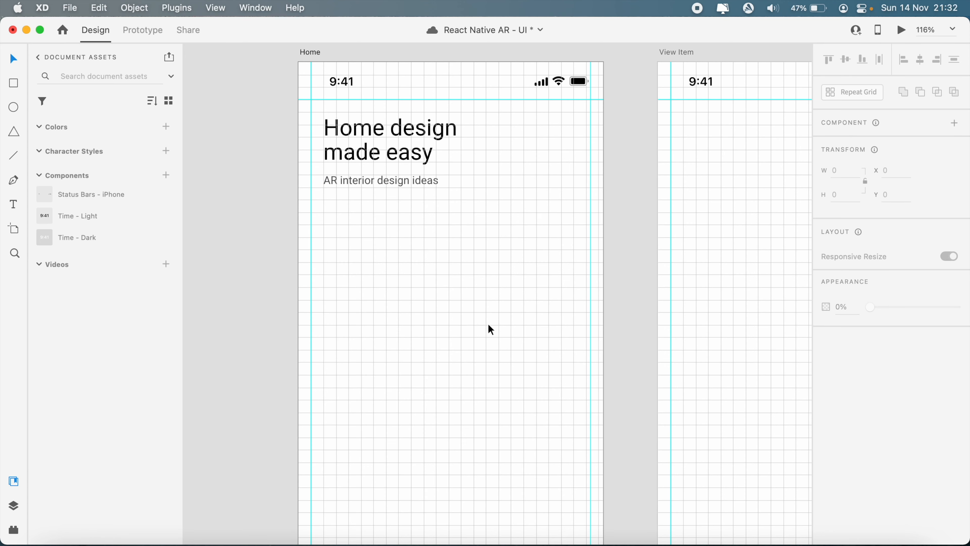
Step: Set the Home artboard's background fill to #F2F6F9
scroll(467, 230, "down", 5)
scroll(468, 230, "up", 5)
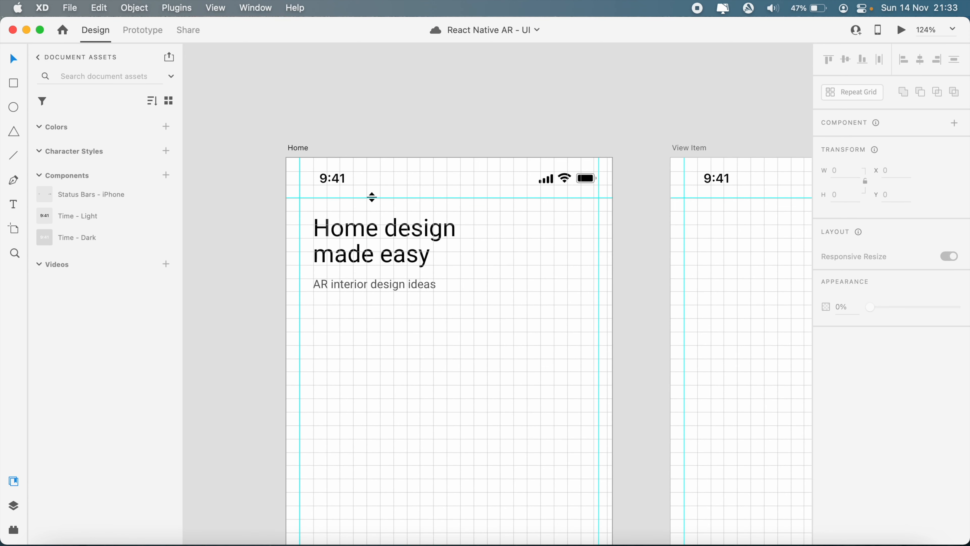
left_click(296, 152)
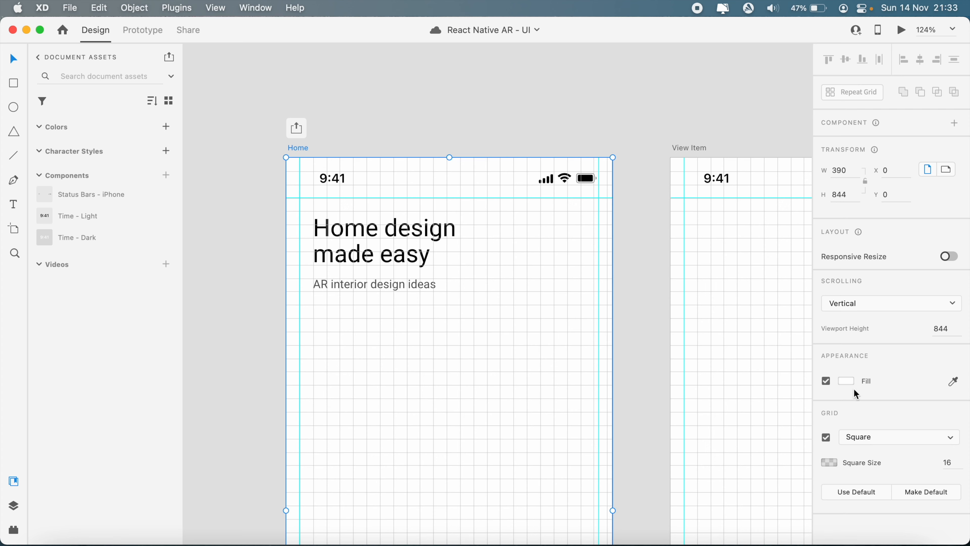
left_click(845, 379)
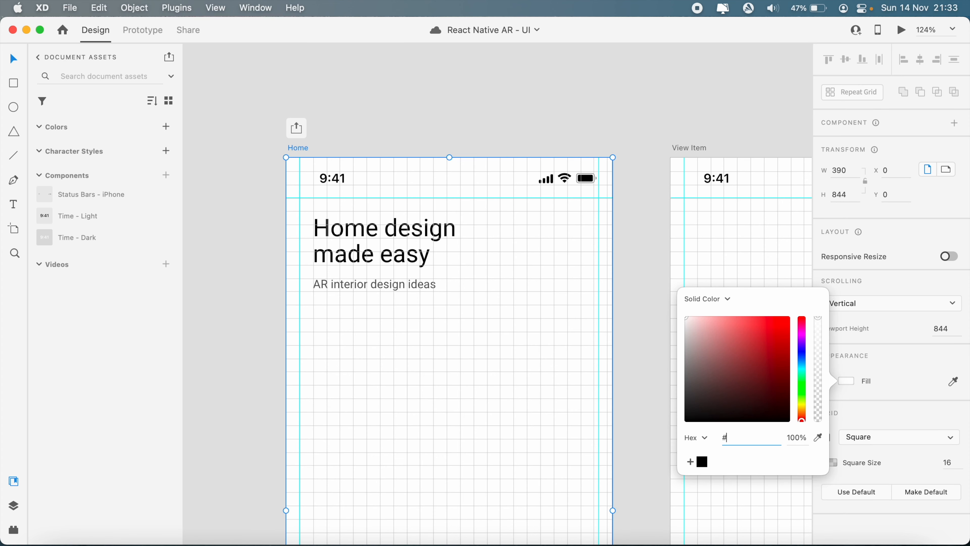
type("2f6f9")
key("Return")
left_click(622, 273)
scroll(622, 273, "down", 6)
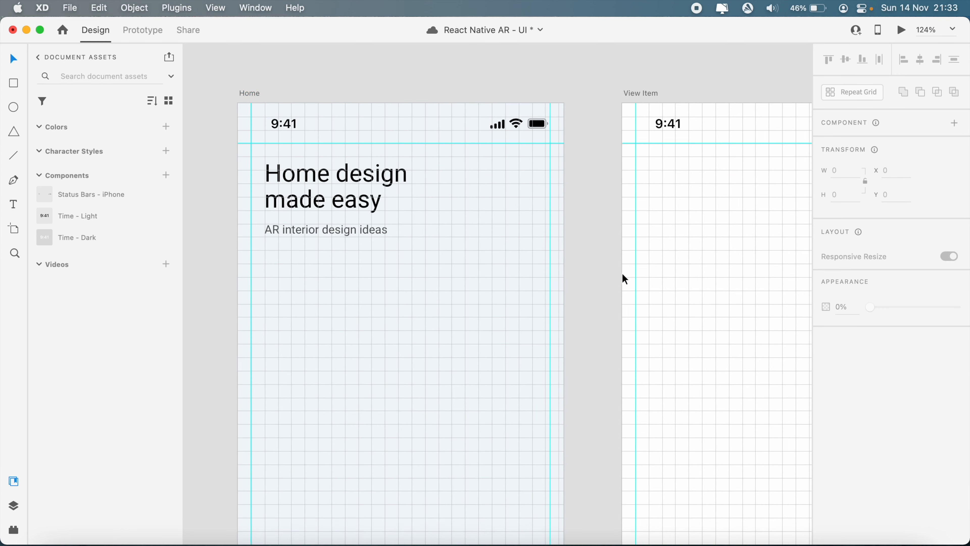
scroll(626, 267, "down", 10)
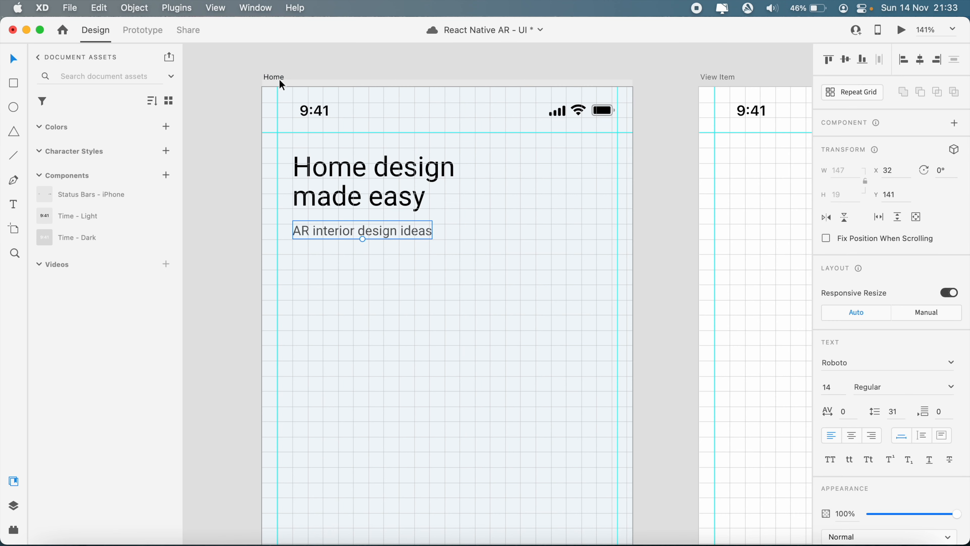
Step: Save the Home artboard's #F2F6F9 fill as a color swatch and check the screen without the layout grid
left_click(274, 76)
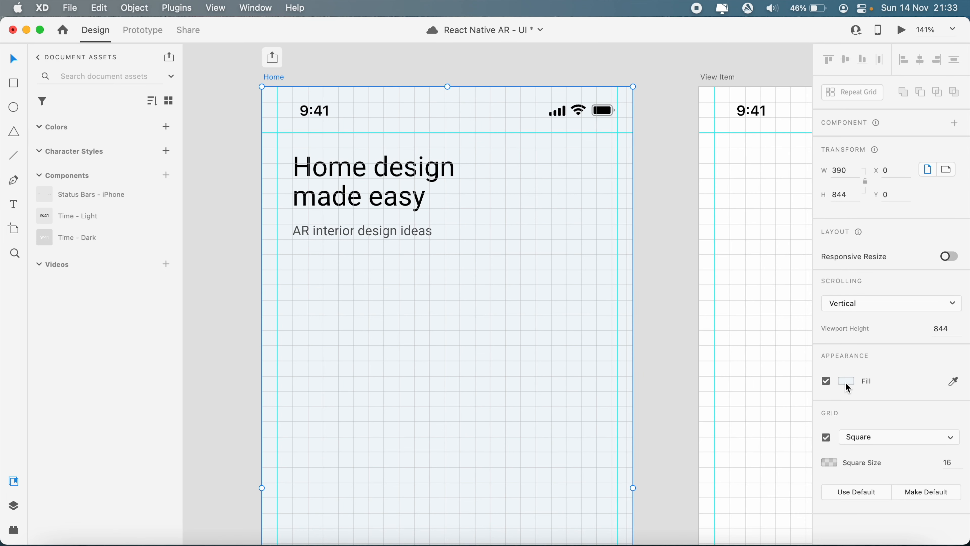
left_click(844, 384)
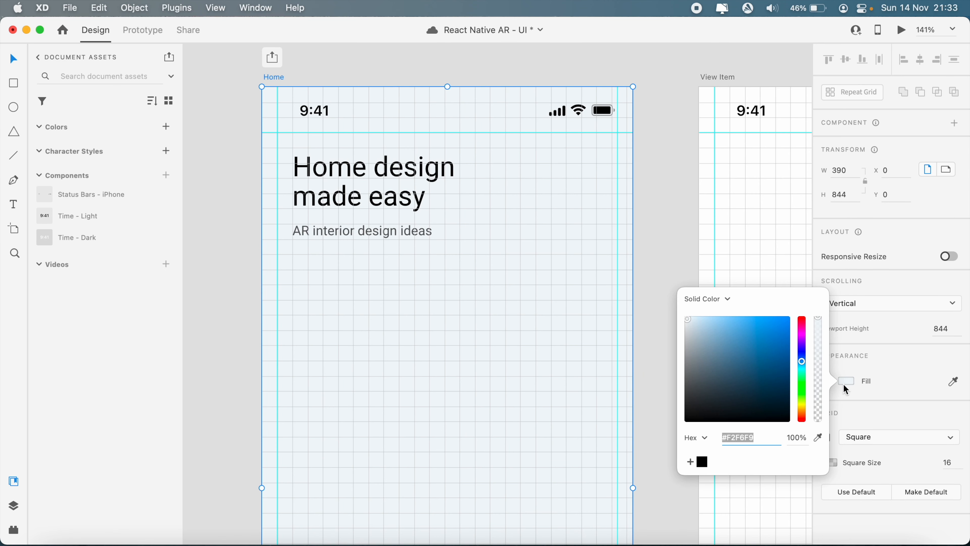
left_click(556, 435)
scroll(556, 436, "down", 5)
scroll(556, 443, "up", 3)
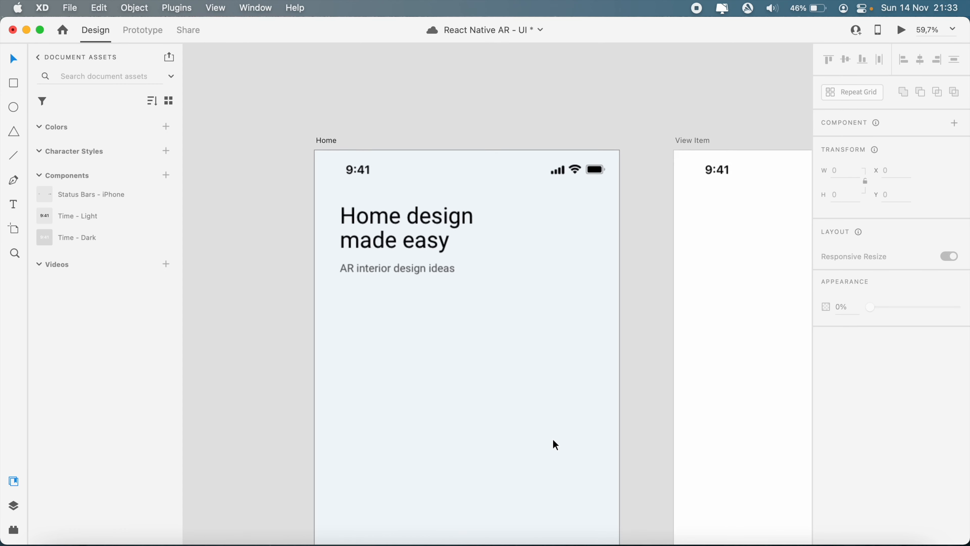
scroll(555, 444, "up", 3)
key("super+apostrophe")
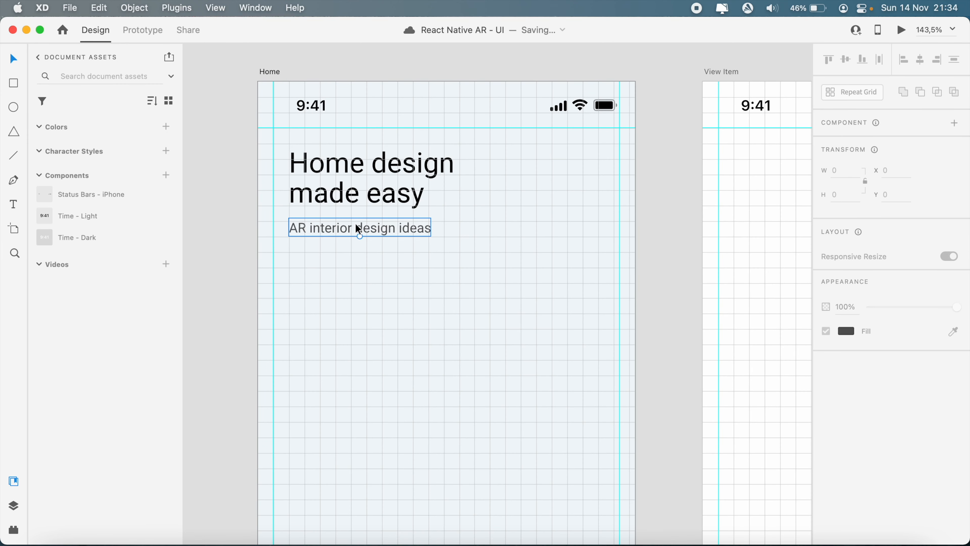
Step: Save the "AR interior design ideas" subtitle's grey fill as a color swatch
left_click(355, 223)
scroll(928, 475, "down", 5)
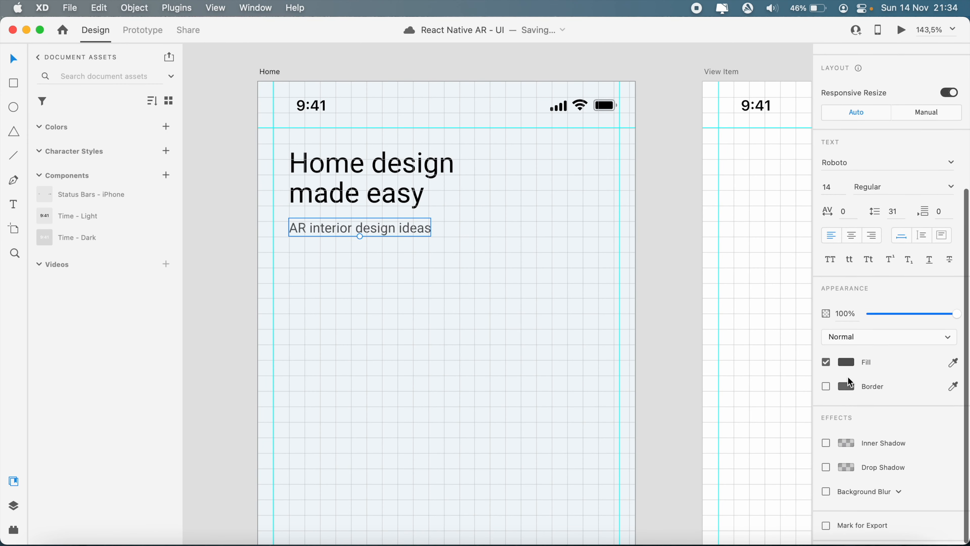
left_click(852, 363)
left_click(686, 436)
left_click(654, 387)
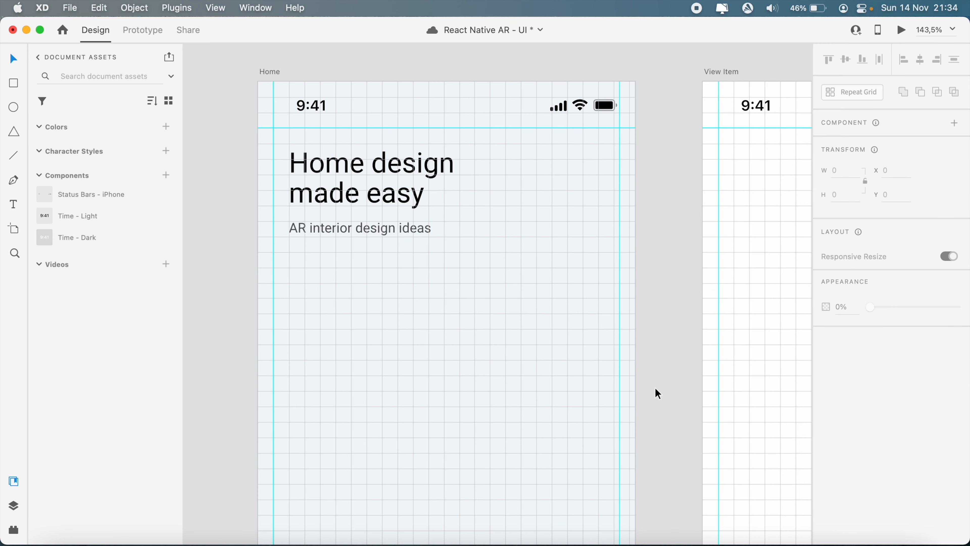
Step: Apply the saved light blue-grey background swatch to both the View Item and 3D preview artboards
scroll(654, 387, "down", 5)
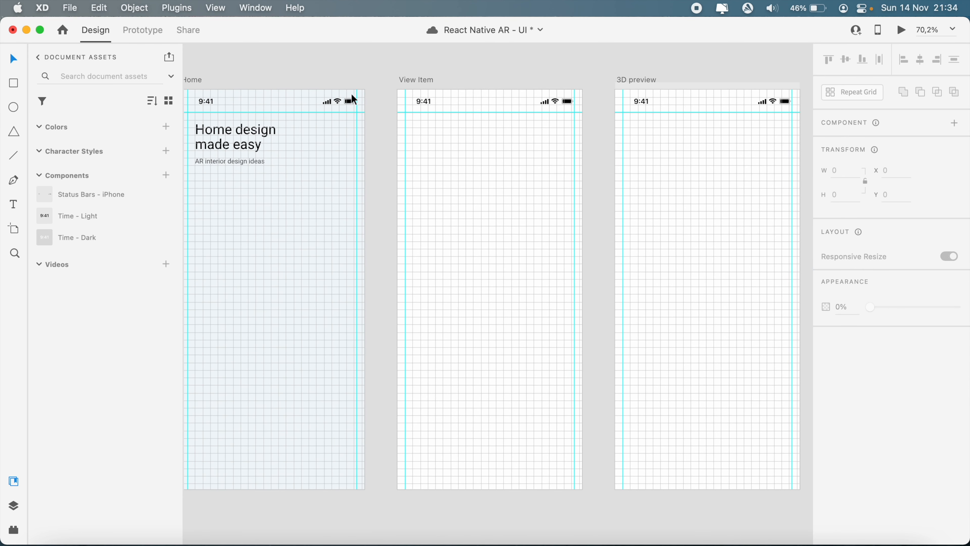
left_click(403, 80)
left_click(628, 79, "shift")
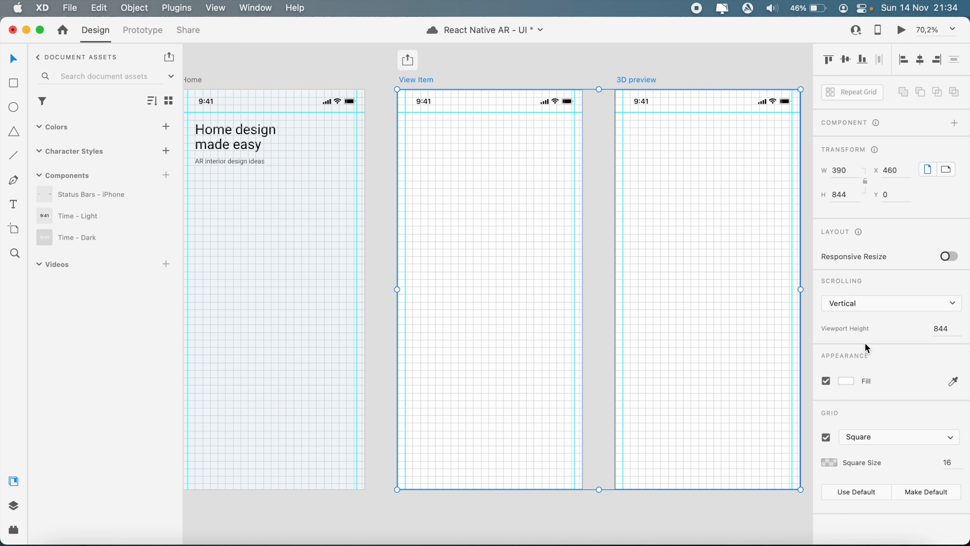
left_click(847, 380)
left_click(716, 463)
left_click(642, 288)
scroll(641, 286, "left", 7)
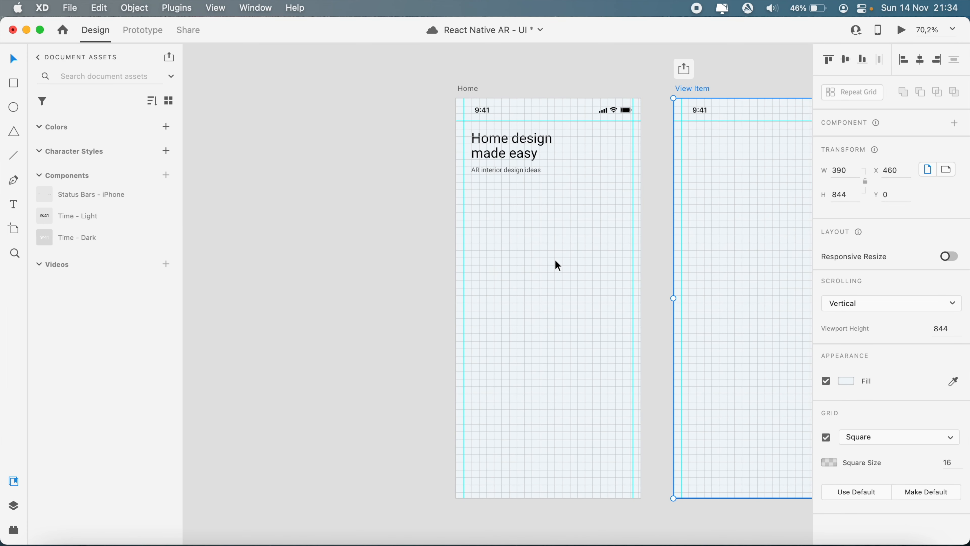
Step: Duplicate the "AR interior design ideas" subtitle 16 px below the original and change the copy's text to "Chairs"
scroll(556, 265, "up", 3)
scroll(556, 261, "up", 2)
scroll(556, 260, "down", 3)
scroll(556, 260, "up", 4)
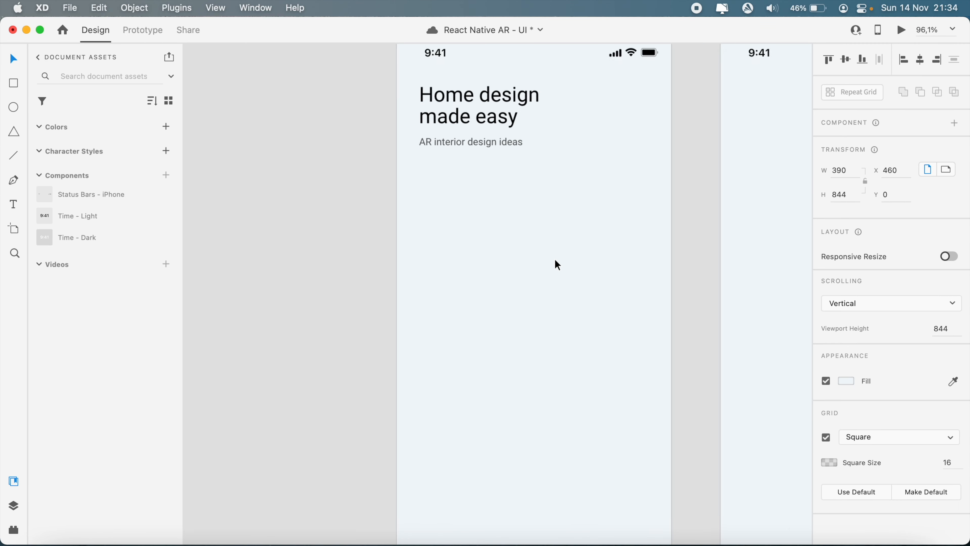
scroll(555, 259, "up", 2)
scroll(554, 258, "down", 3)
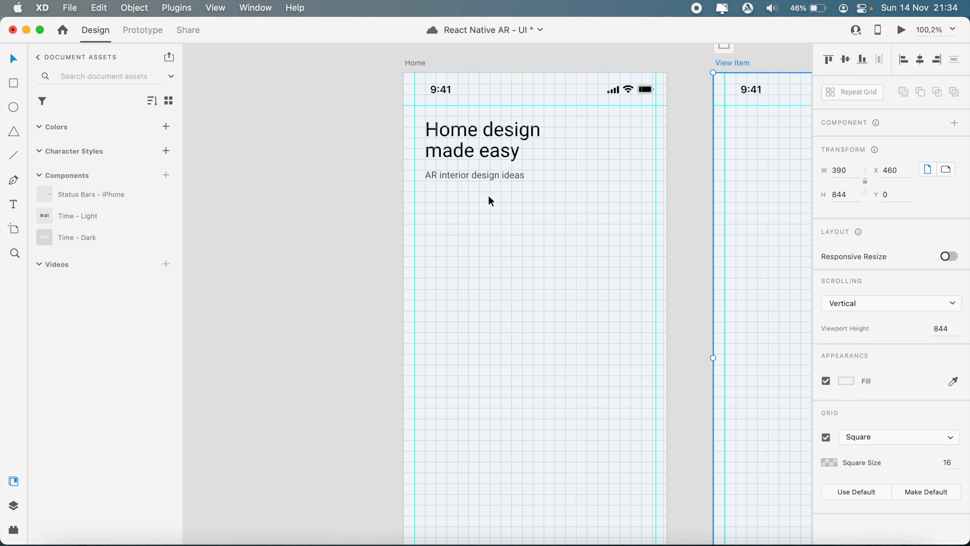
left_click(480, 182)
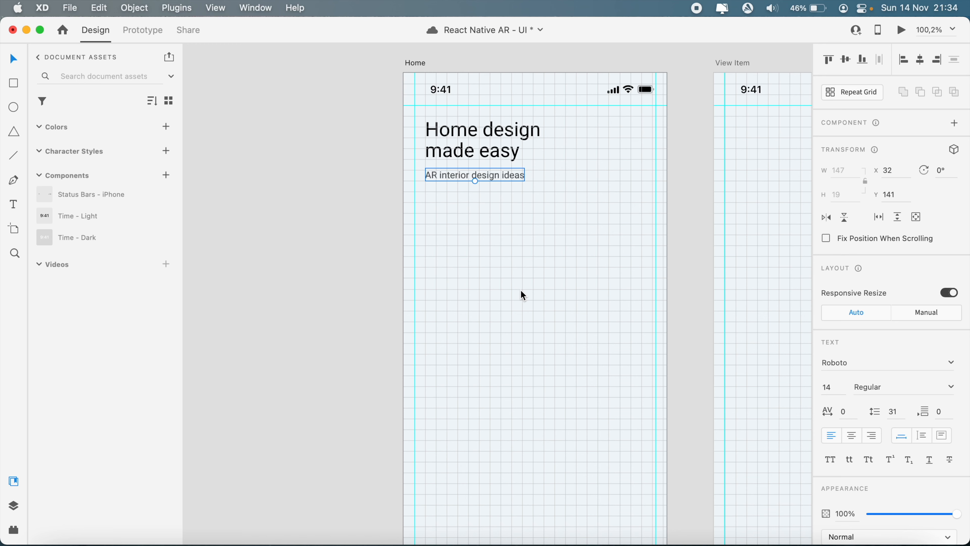
left_click_drag(491, 180, 491, 201)
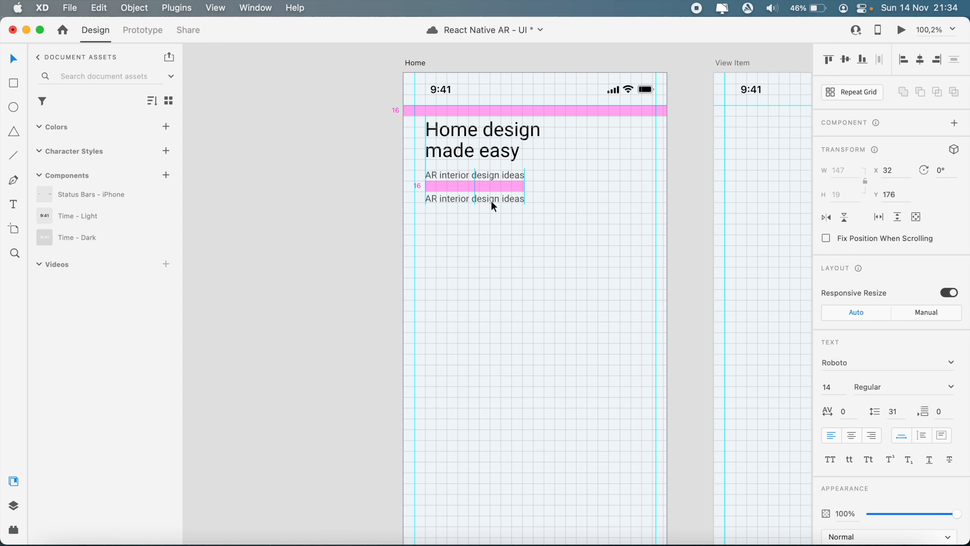
key("Return")
type("Chairs")
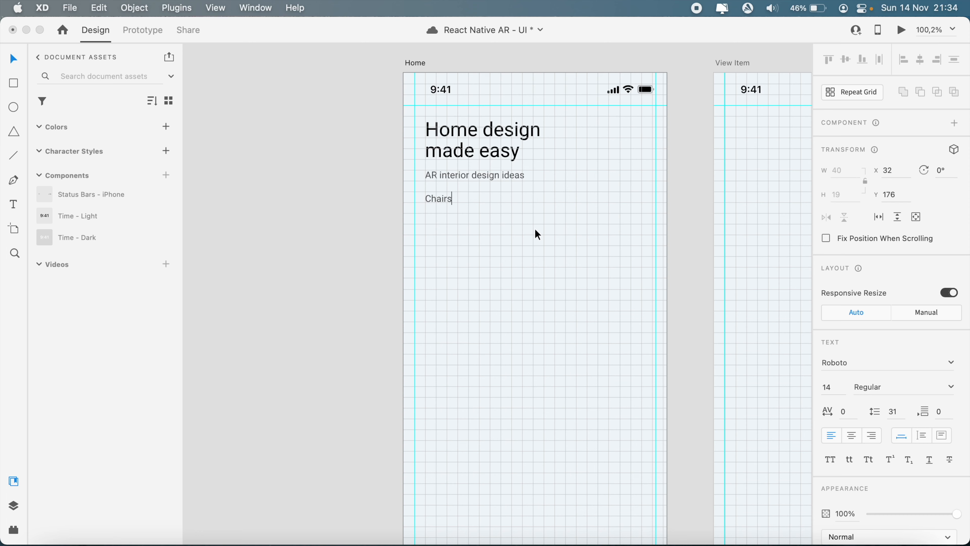
key("Escape")
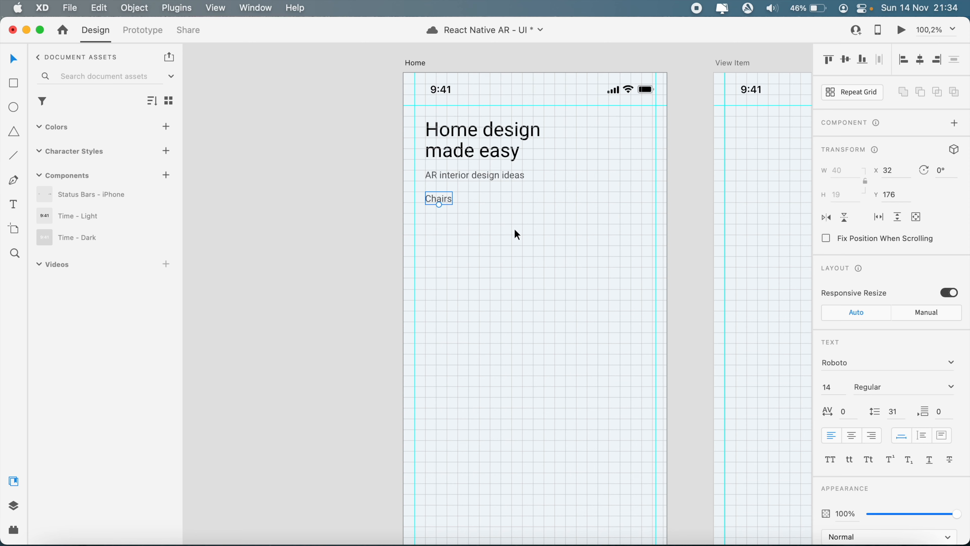
Step: Set the "Chairs" label's font size to 12
scroll(440, 201, "up", 5)
scroll(443, 206, "right", 2)
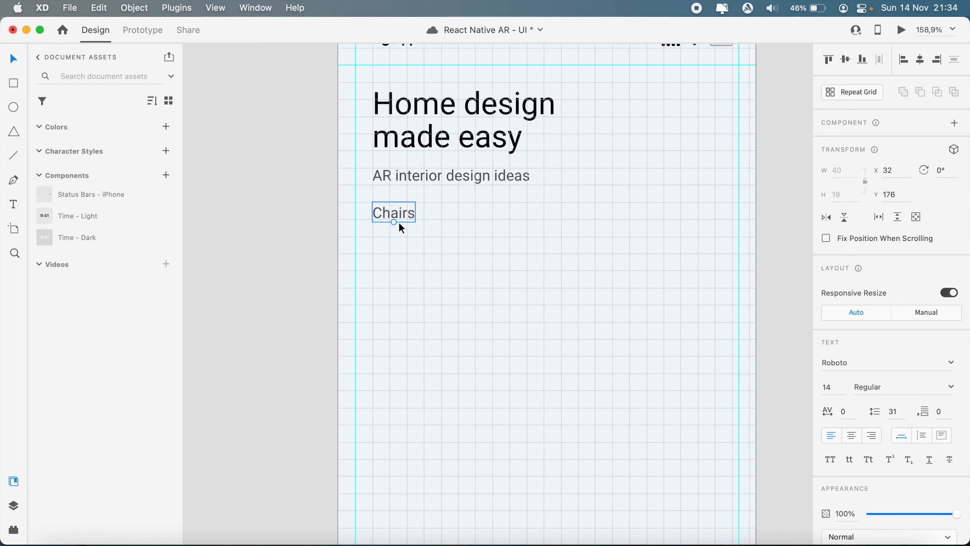
left_click(834, 389)
type("12")
left_click(634, 403)
scroll(634, 402, "down", 5)
scroll(626, 401, "up", 5)
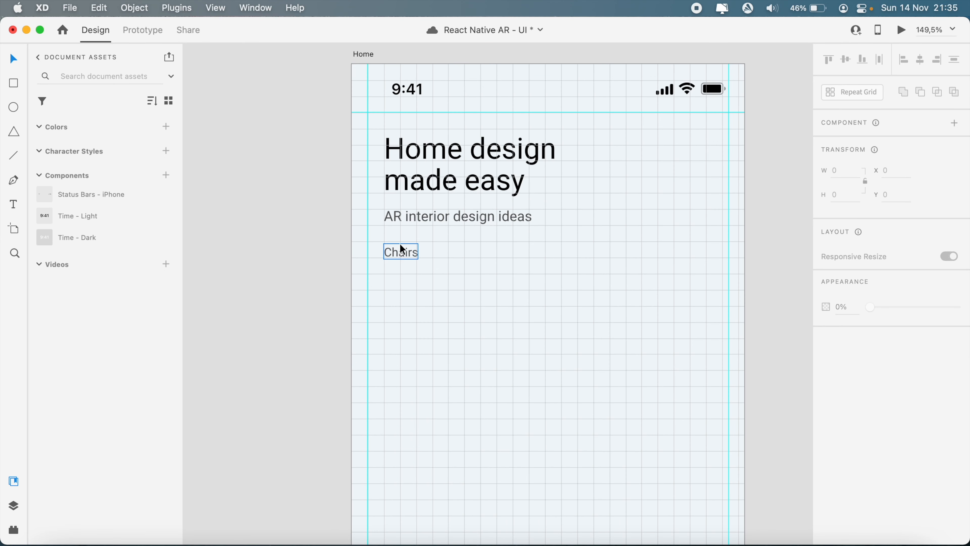
Step: Duplicate the "Chairs" label beside it at X 80 in the same row and change the copy's text to "Couches"
left_click(400, 255)
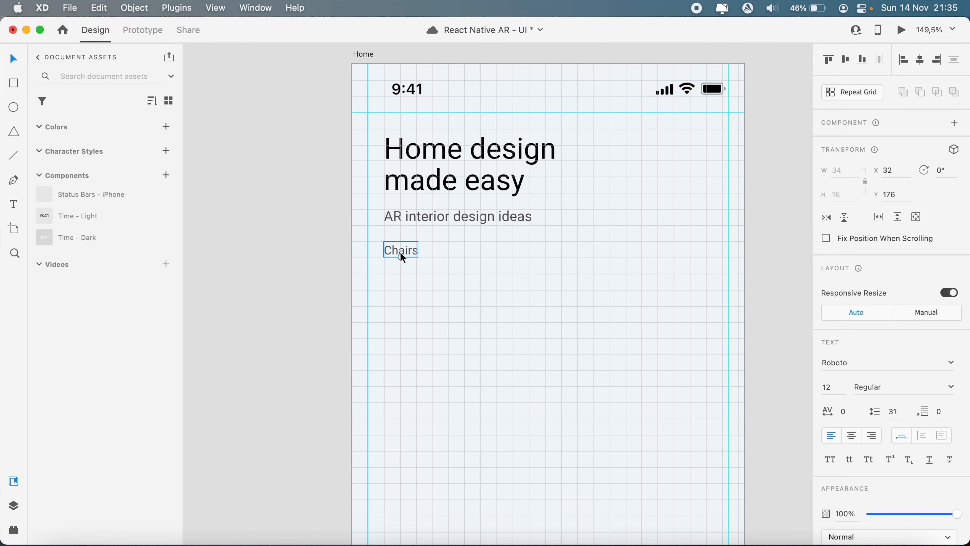
scroll(401, 255, "up", 3)
key("super+apostrophe")
scroll(401, 254, "right", 2)
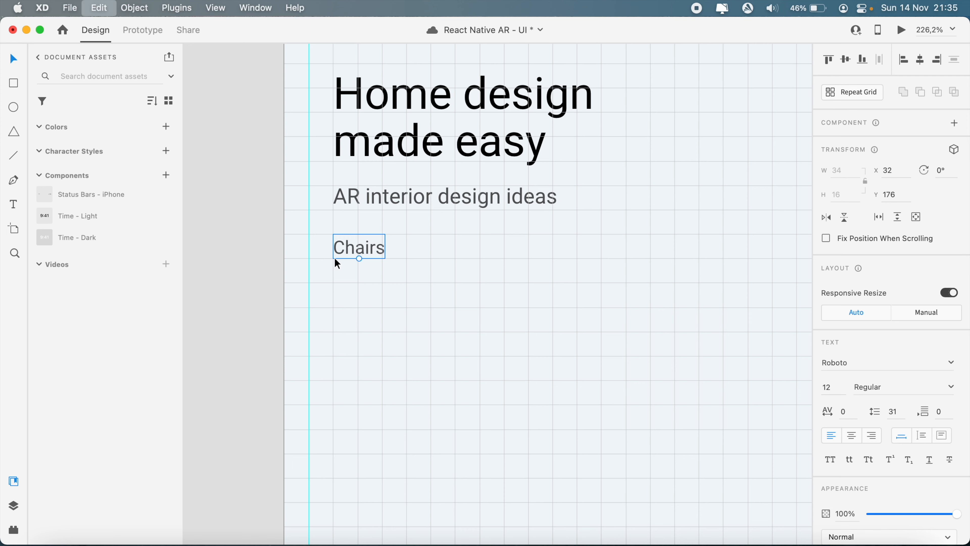
left_click_drag(352, 237, 430, 248)
double_click(430, 248)
type("Co")
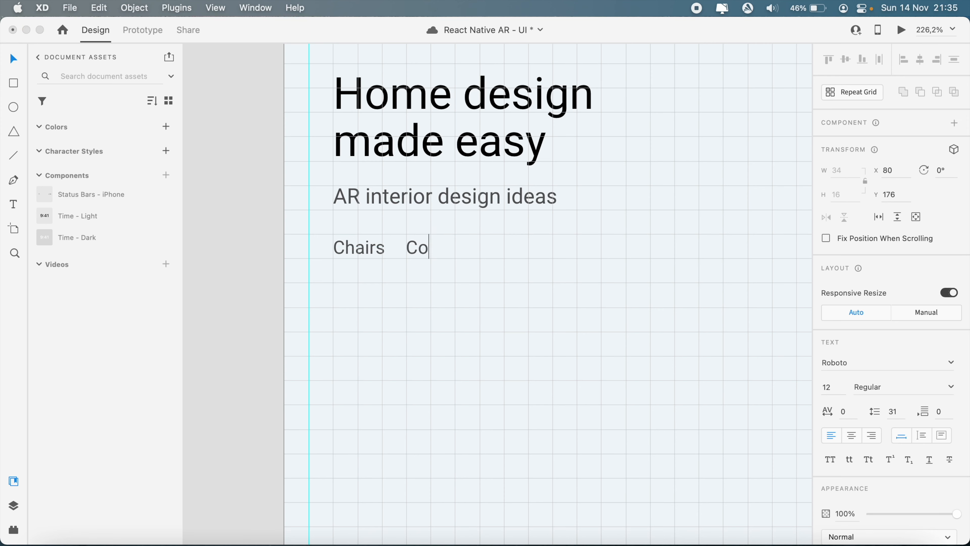
type("uches")
key("Escape")
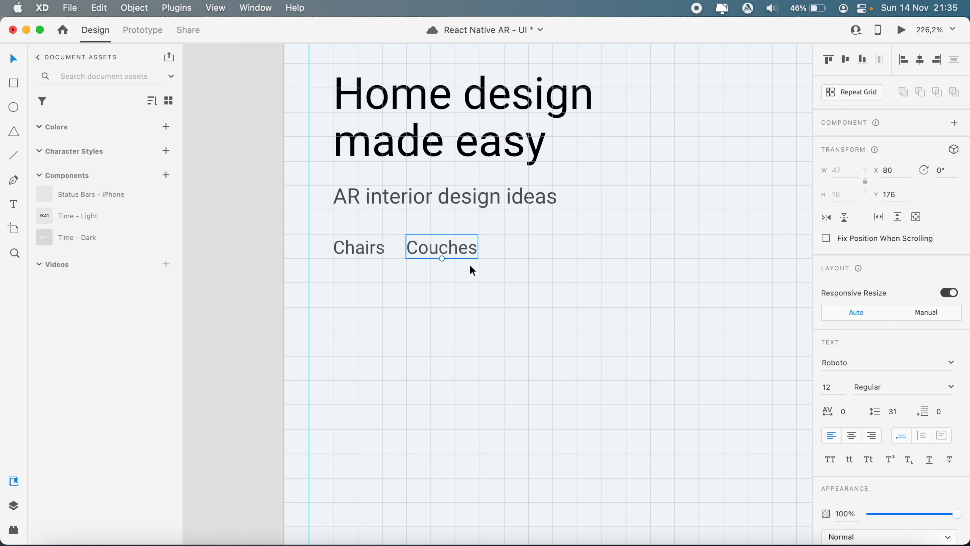
Step: Duplicate the "Couches" label beside it at X 141 and change the copy's text to "Tables"
left_click_drag(446, 241, 536, 246)
double_click(536, 245)
key("super+a")
type("Tables")
key("Escape")
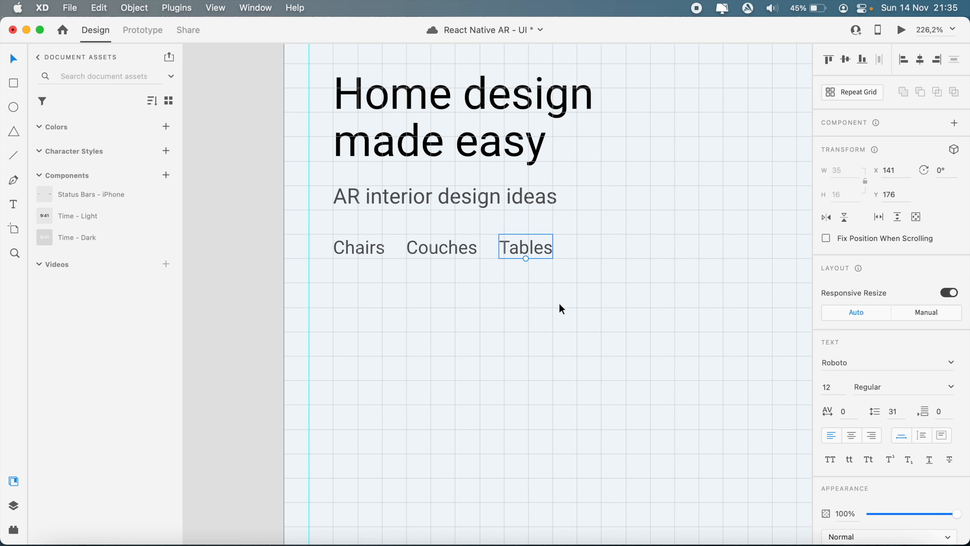
Step: Duplicate the "Tables" label beside it at X 188 and change the copy's text to "Bedding"
scroll(558, 303, "down", 3)
scroll(559, 305, "right", 3)
key("super+apostrophe")
left_click_drag(448, 272, 500, 271)
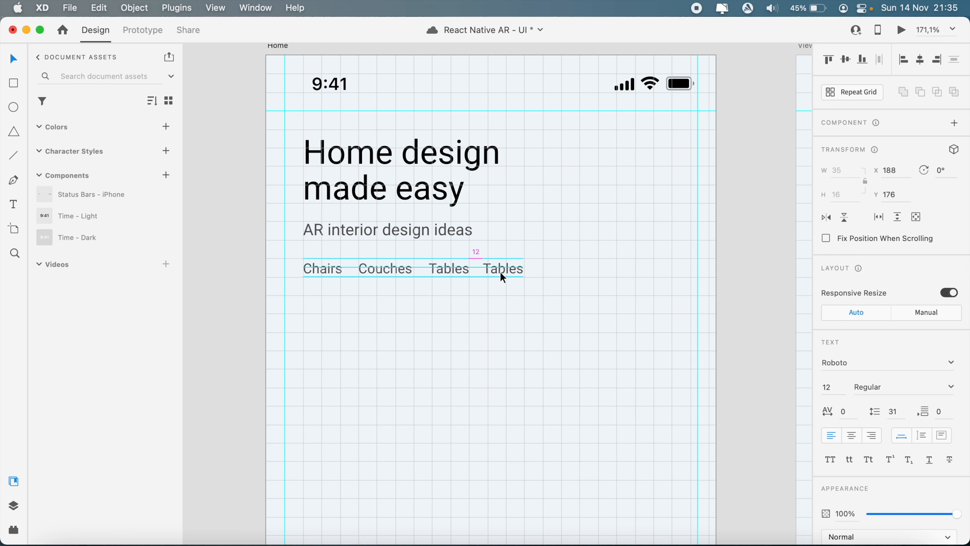
double_click(500, 272)
type("Bedding")
key("Escape")
Step: Duplicate the "Bedding" label at X 244 to end the category row and change the copy's text to "Curtains"
left_click_drag(530, 273, 584, 275)
double_click(583, 275)
double_click(584, 275)
type("Curtains")
key("Escape")
scroll(583, 364, "down", 5)
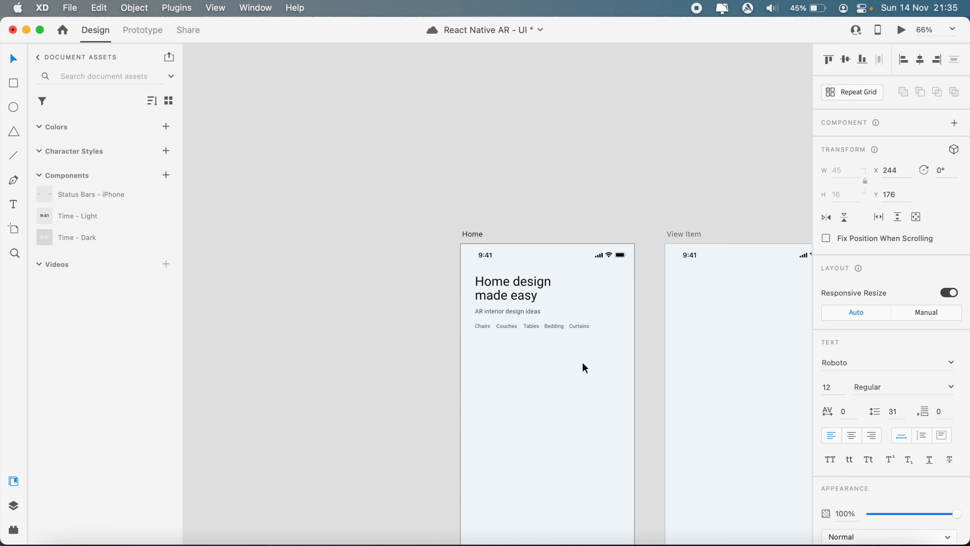
Step: Compare the font size of the category labels with that of the "AR interior design ideas" subtitle
scroll(584, 366, "up", 5)
left_click_drag(615, 321, 349, 272)
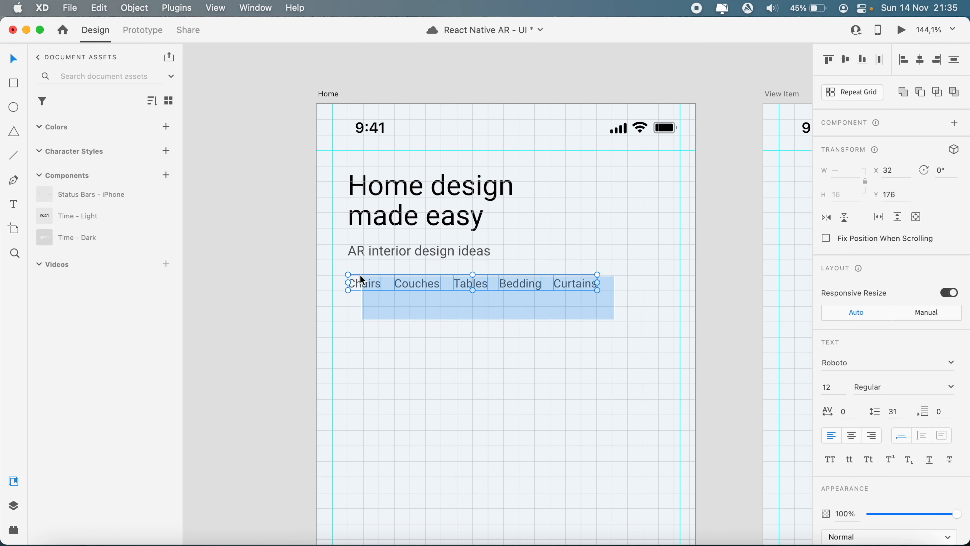
left_click(435, 246)
left_click(836, 392)
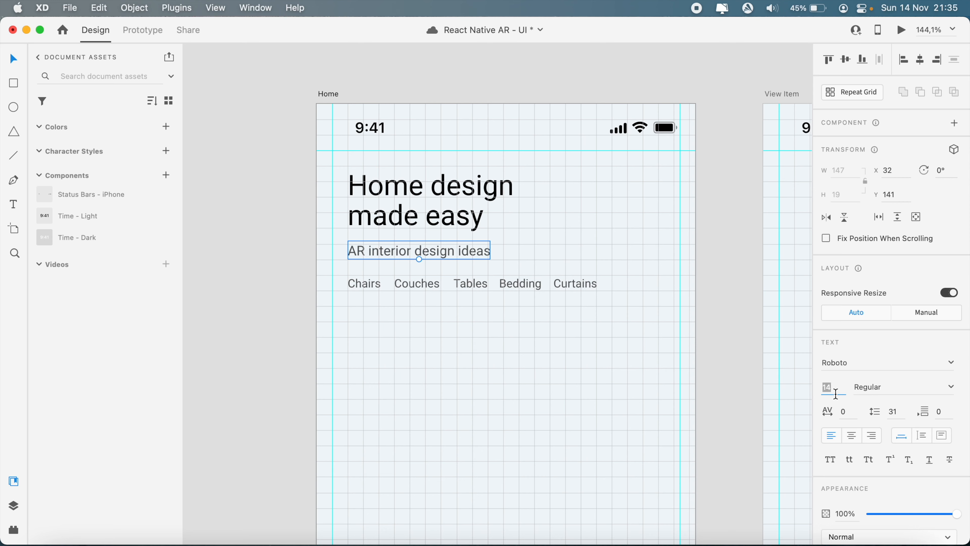
key("Escape")
key("Escape")
scroll(527, 350, "up", 6)
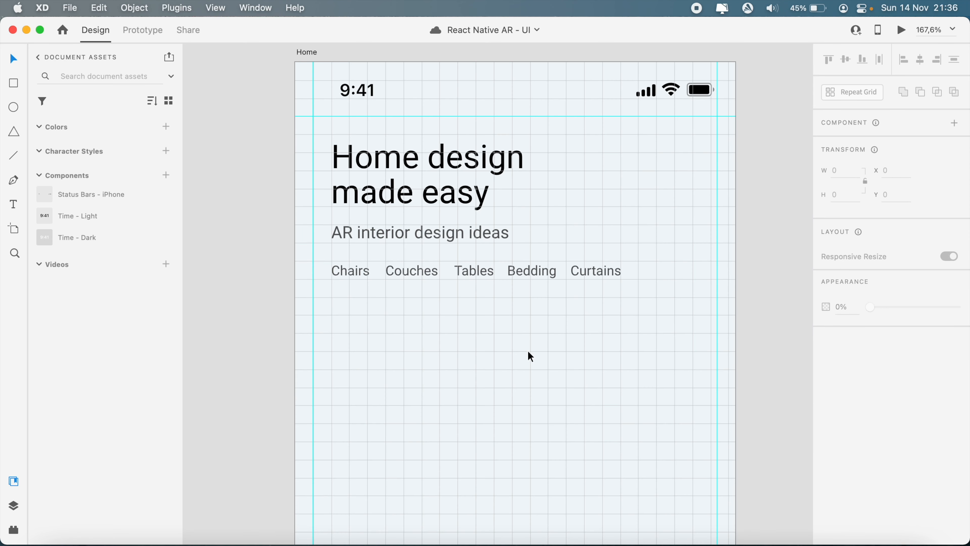
Step: Check the alignment of the category row and of the heading, subtitle and "Chairs" label
scroll(599, 336, "left", 5)
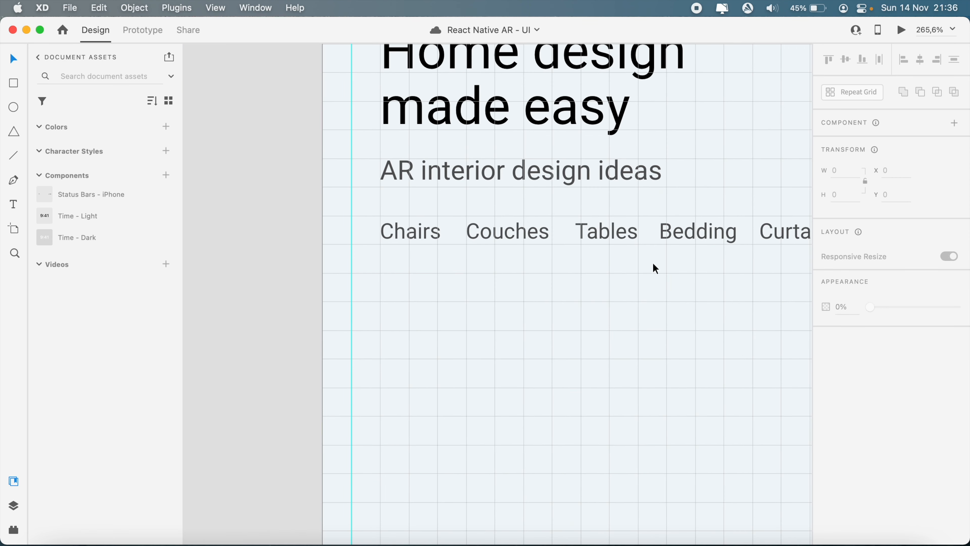
scroll(653, 262, "right", 3)
left_click_drag(719, 289, 309, 218)
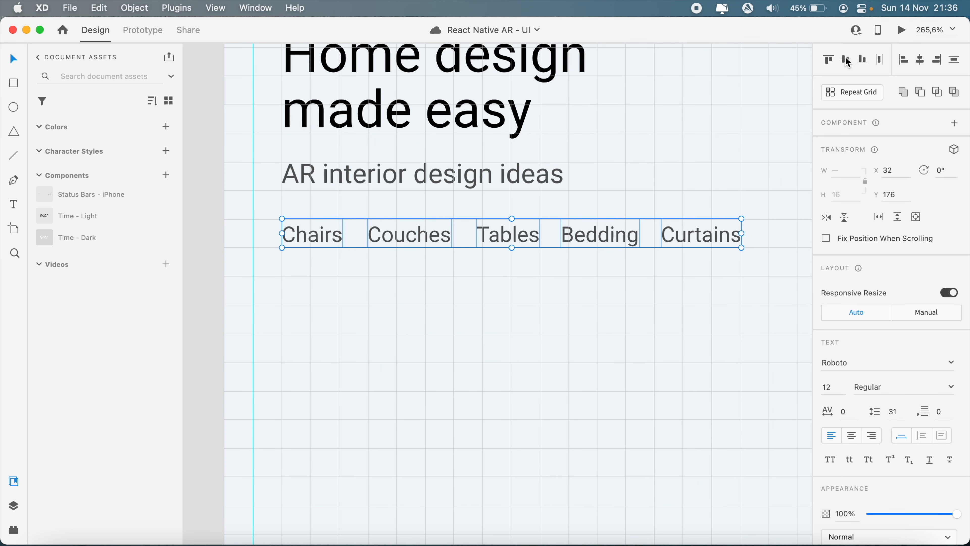
left_click(585, 337)
scroll(584, 336, "down", 5)
scroll(542, 313, "right", 3)
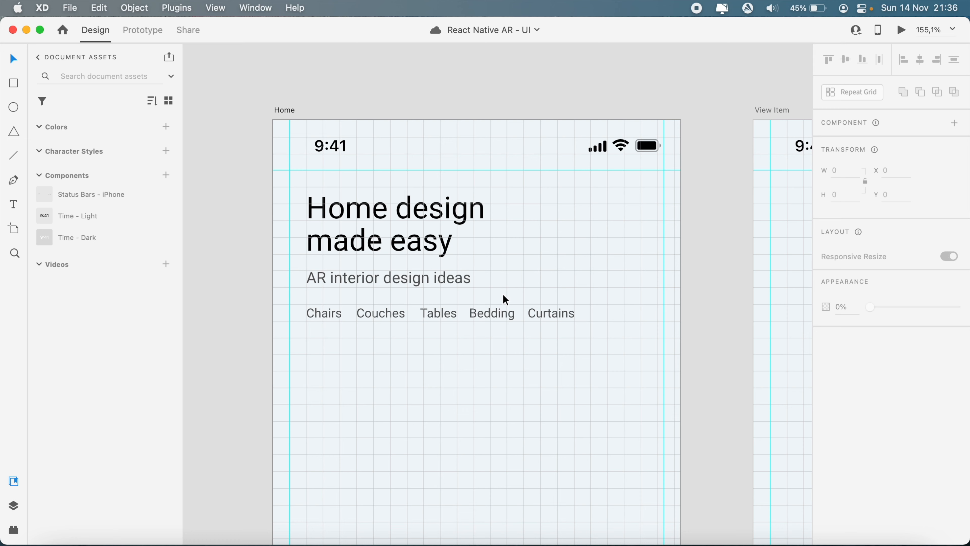
left_click_drag(496, 289, 311, 272)
left_click(398, 225, "shift")
left_click(319, 319, "shift")
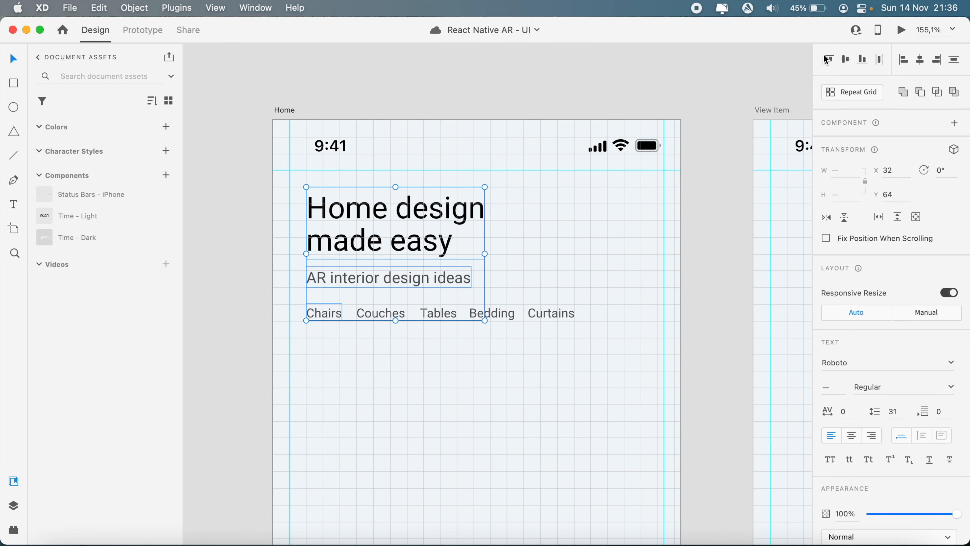
left_click(596, 231)
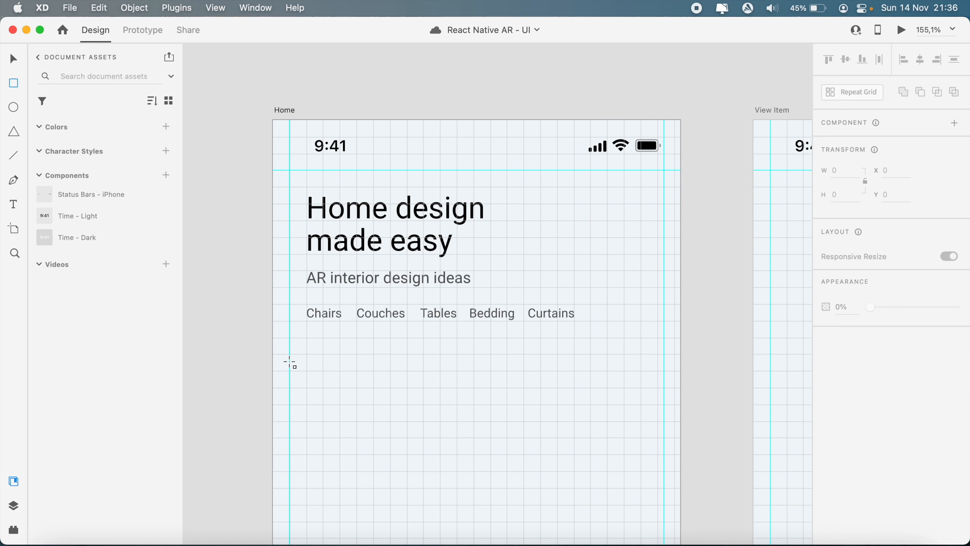
Step: Draw a 32 by 2 px rectangle as an underline below the "Chairs" label and move it up to Y 197
left_click_drag(306, 327, 337, 329)
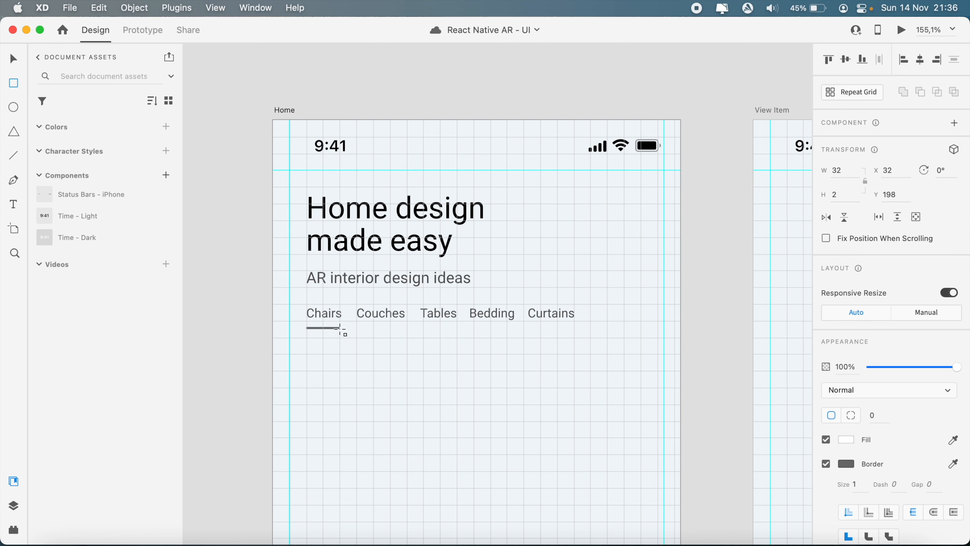
left_click_drag(343, 328, 343, 328)
scroll(432, 348, "up", 10)
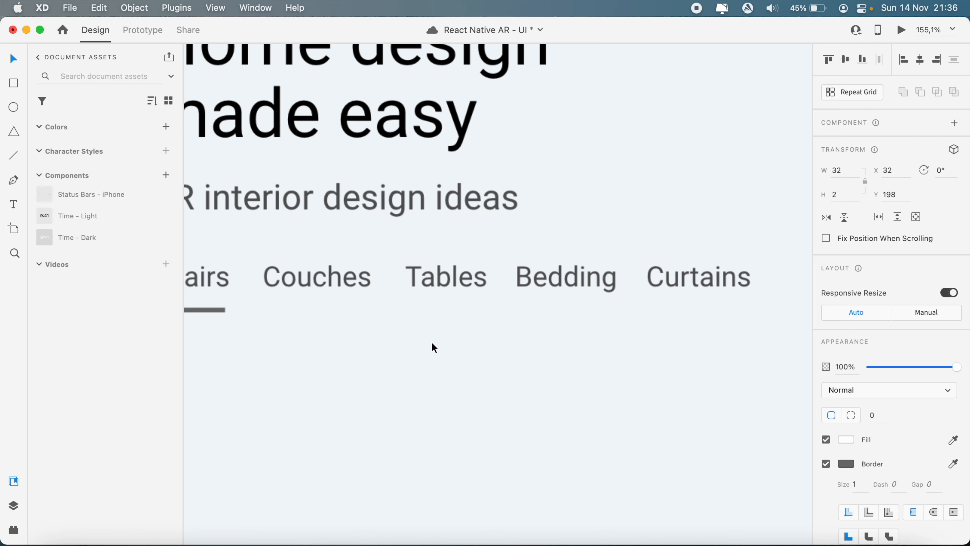
scroll(433, 348, "up", 8)
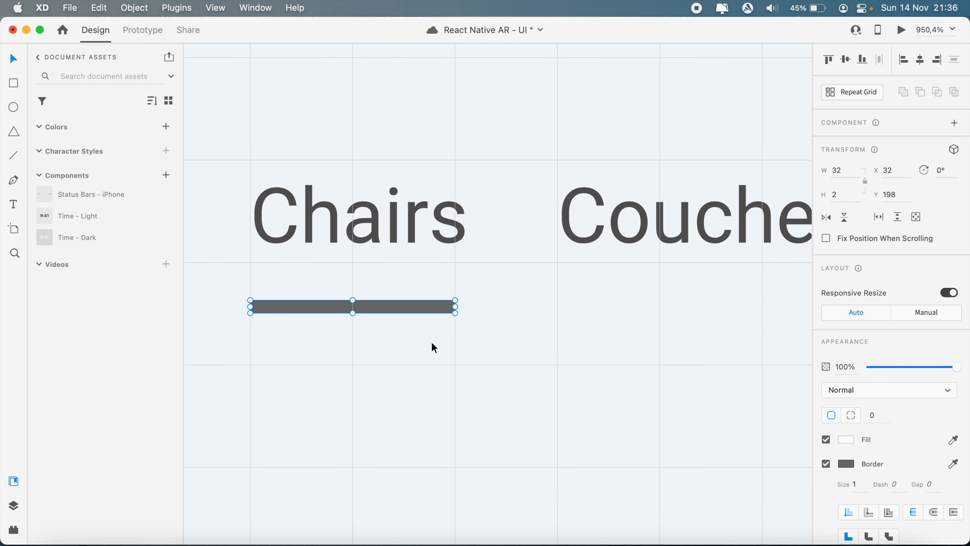
left_click_drag(425, 312, 424, 302)
scroll(424, 304, "down", 15)
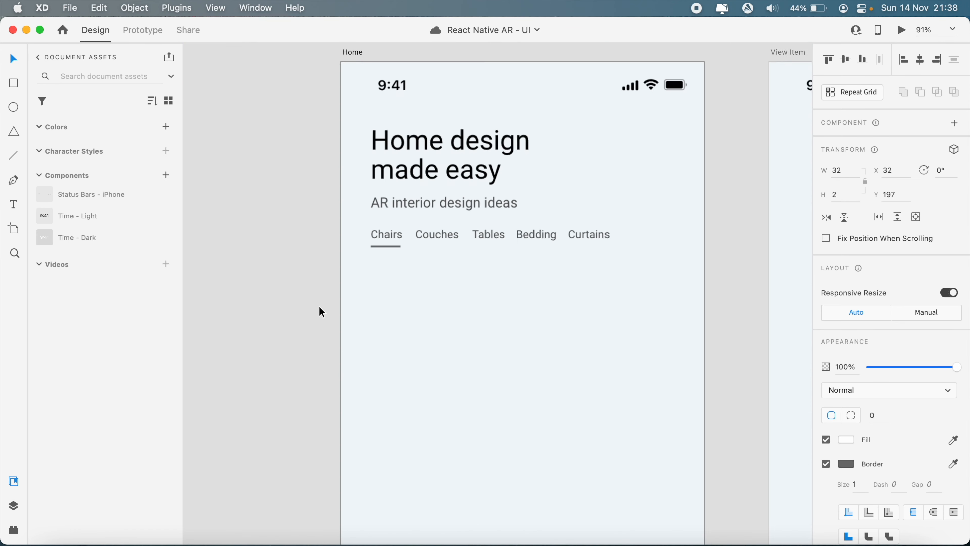
Step: Turn off the "Chairs" underline's fill and set its border color to #DA0EF2
scroll(320, 308, "up", 2)
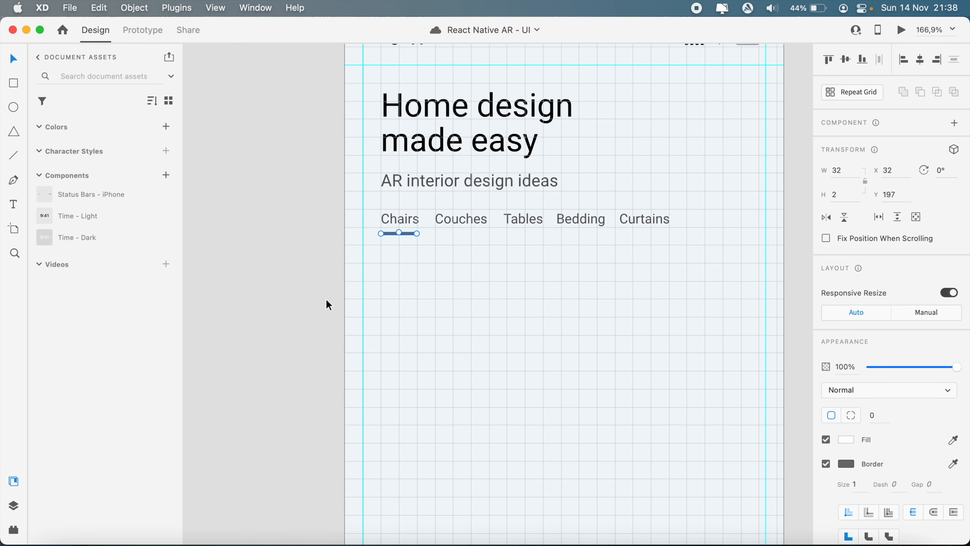
scroll(368, 280, "up", 7)
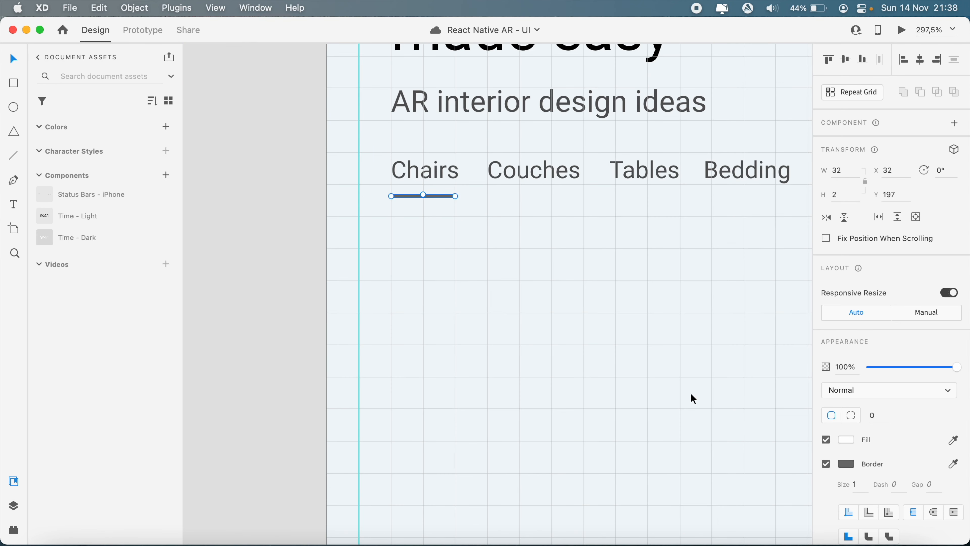
left_click(826, 440)
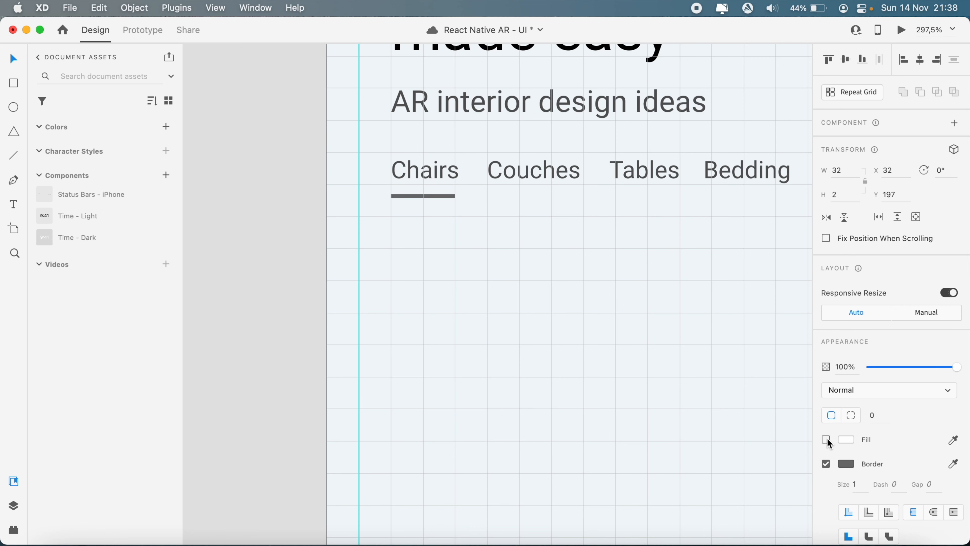
left_click(846, 464)
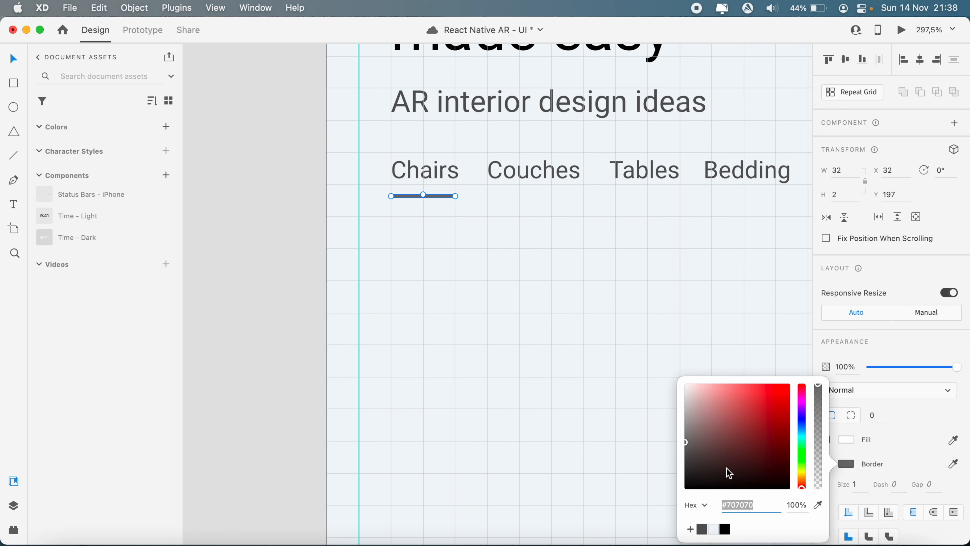
type("#DA0Ef2")
key("Return")
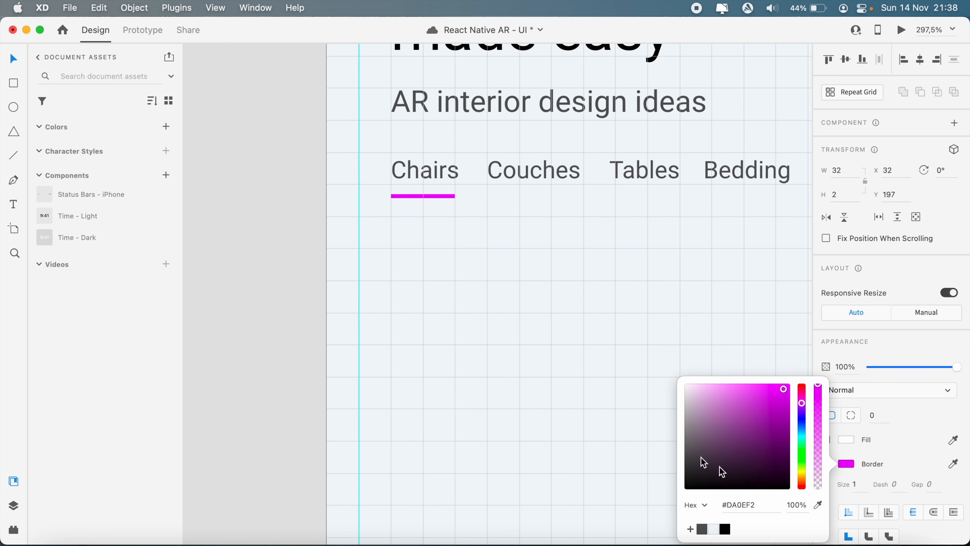
Step: Correct the "Chairs" underline's border color to #DA0E2F and save the document
left_click(767, 500)
left_click(761, 505)
key("super+s")
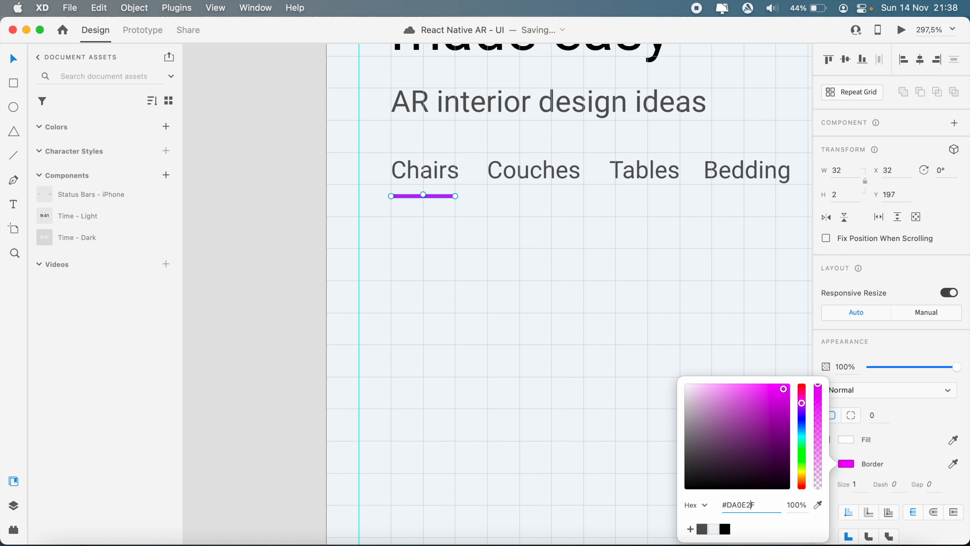
key("Return")
left_click(578, 279)
scroll(578, 280, "down", 10)
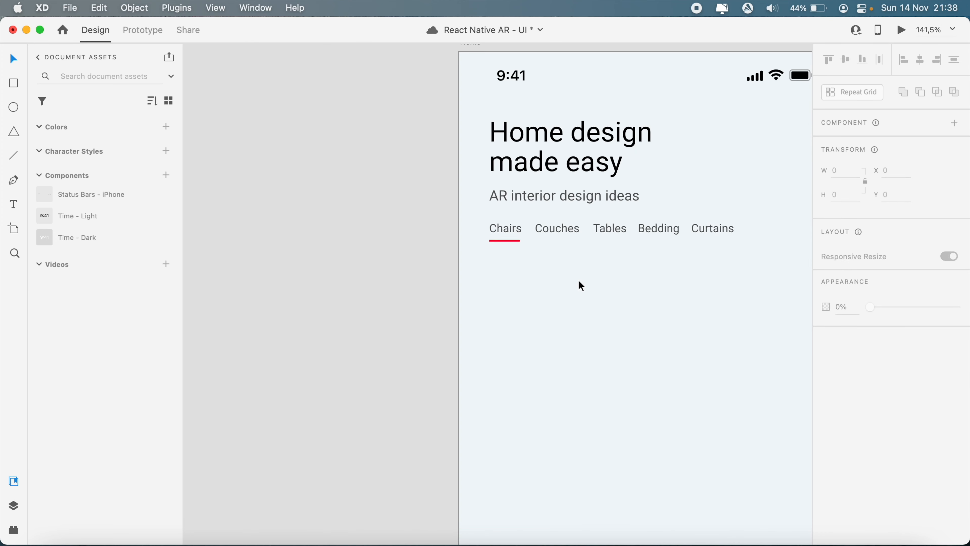
scroll(578, 280, "up", 5)
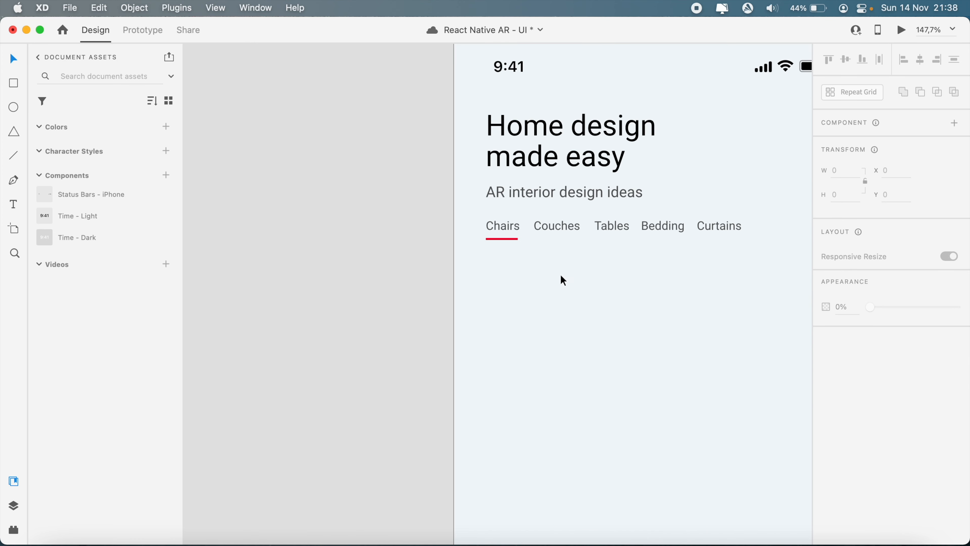
Step: Set the "Chairs" underline's height to 1 px and save the document
left_click(510, 240)
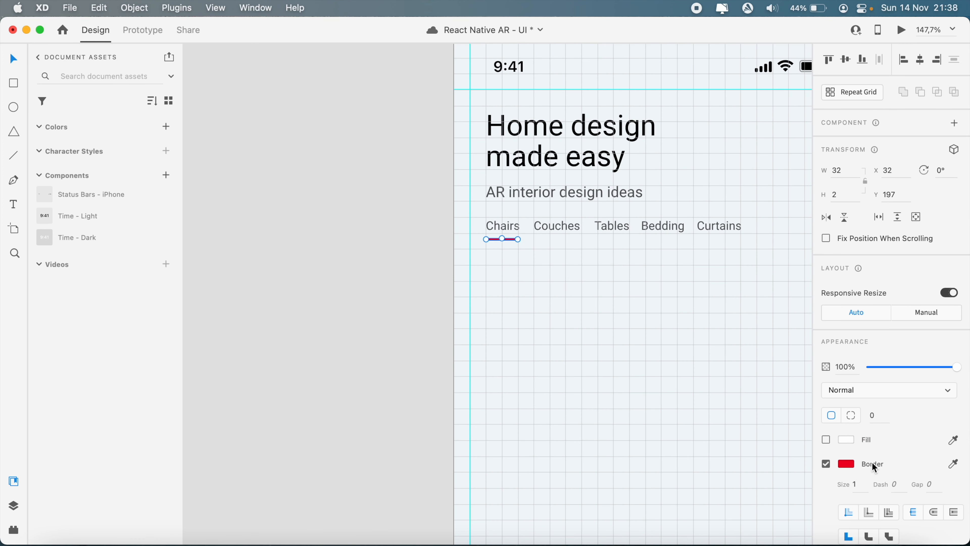
left_click(836, 198)
key("Return")
key("super+0")
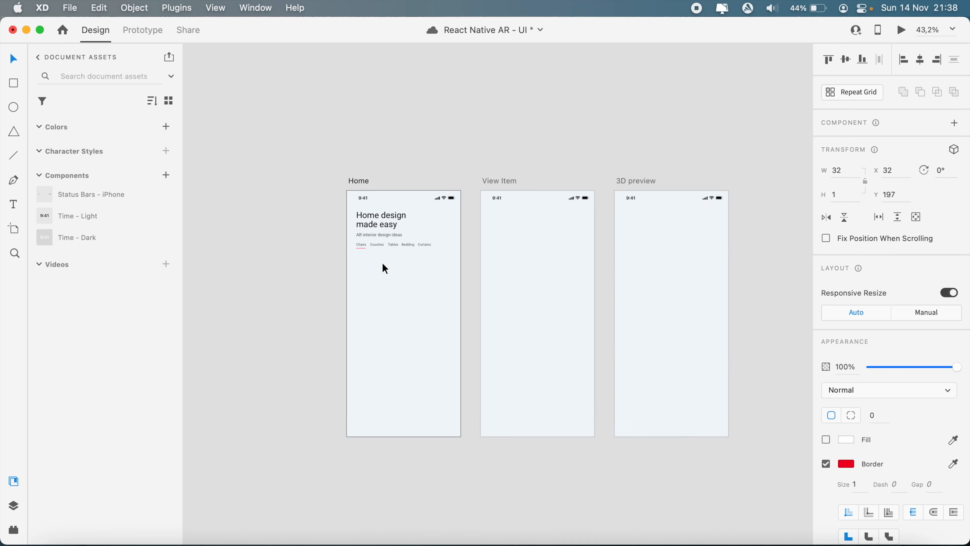
scroll(382, 265, "up", 5)
key("super+apostrophe")
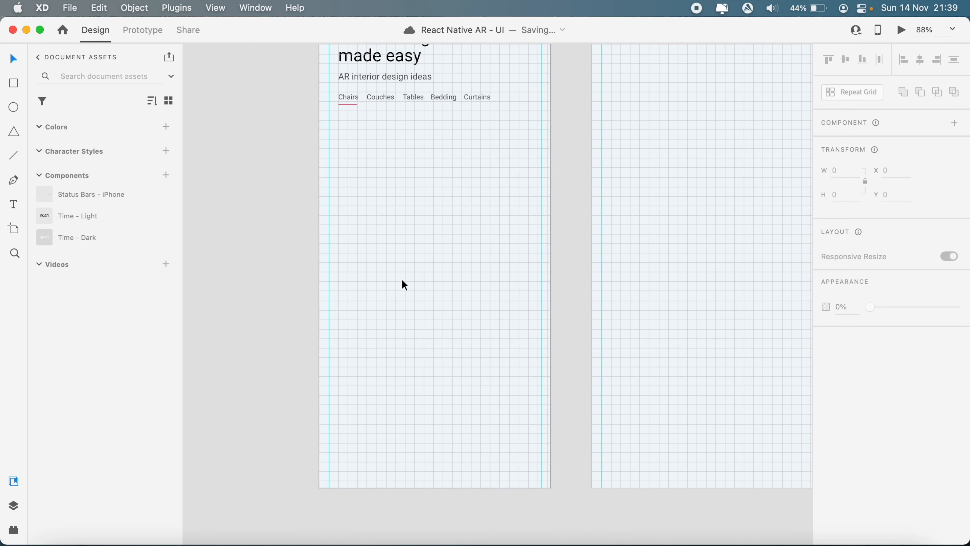
Step: Draw a 358 by 60 px rectangle between the margin guides along the Home artboard's bottom edge, at Y 784
scroll(401, 279, "up", 2)
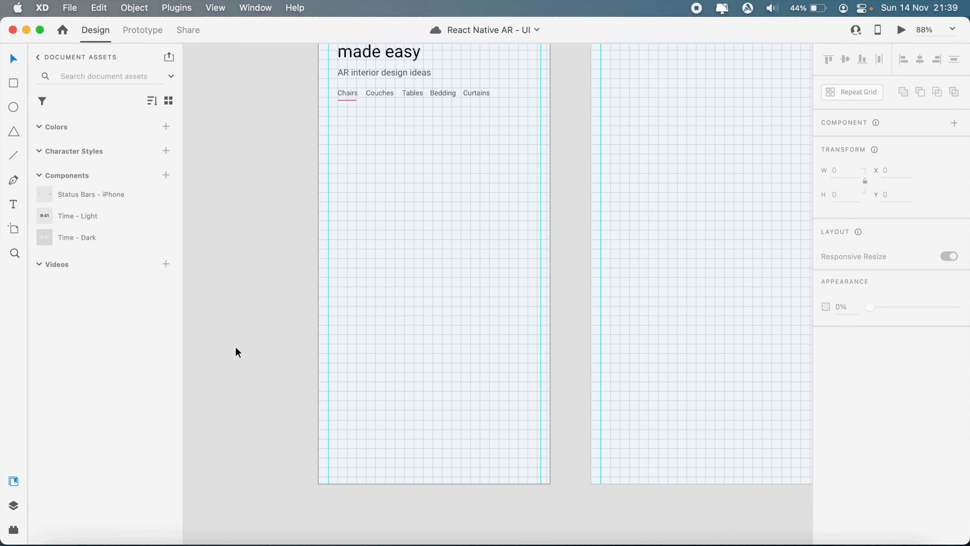
left_click(11, 85)
scroll(452, 447, "down", 3)
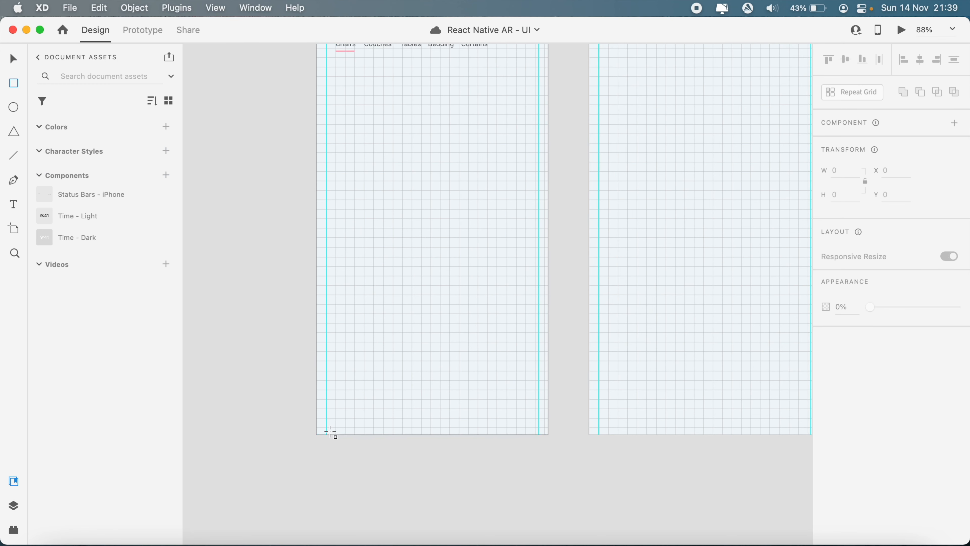
mouse_move(327, 431)
left_mouse_down()
mouse_move(327, 363)
mouse_move(413, 397)
mouse_move(538, 413)
left_mouse_up()
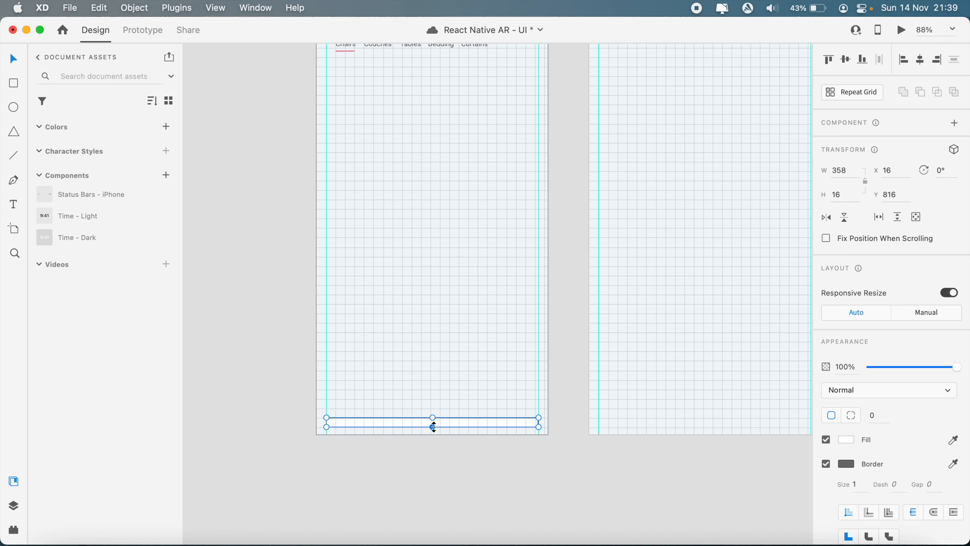
left_click_drag(433, 427, 434, 400)
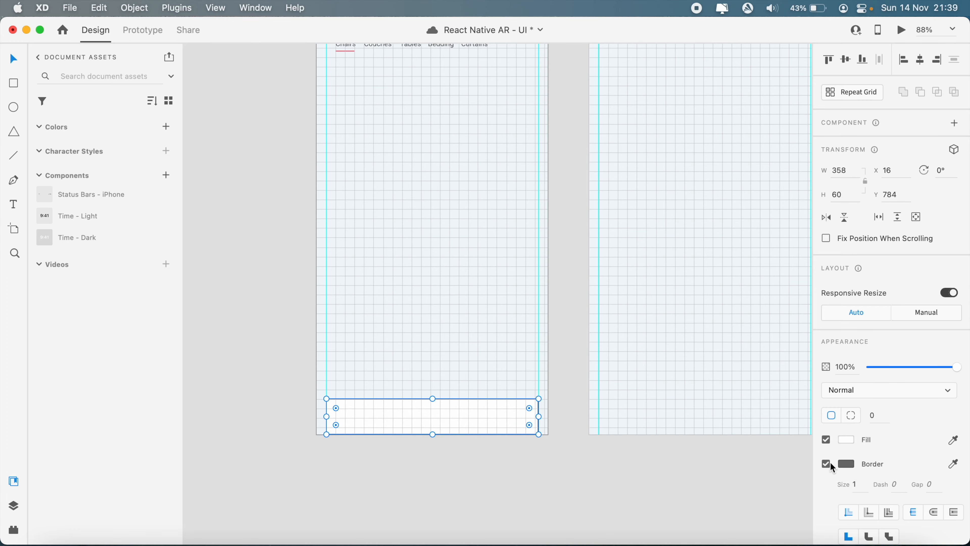
Step: Turn off the border of the white rectangle at the foot of the Home artboard
scroll(479, 436, "up", 5)
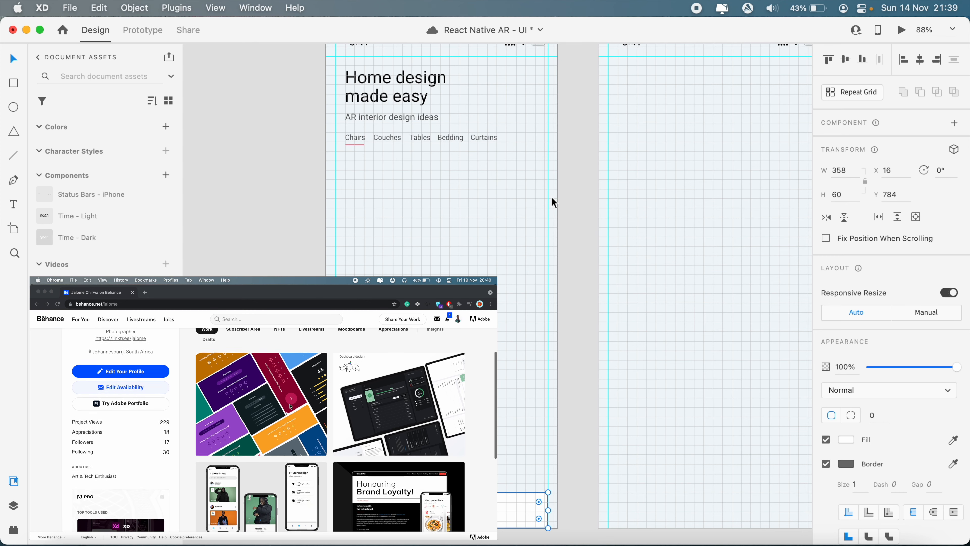
scroll(428, 241, "right", 3)
scroll(429, 241, "down", 3)
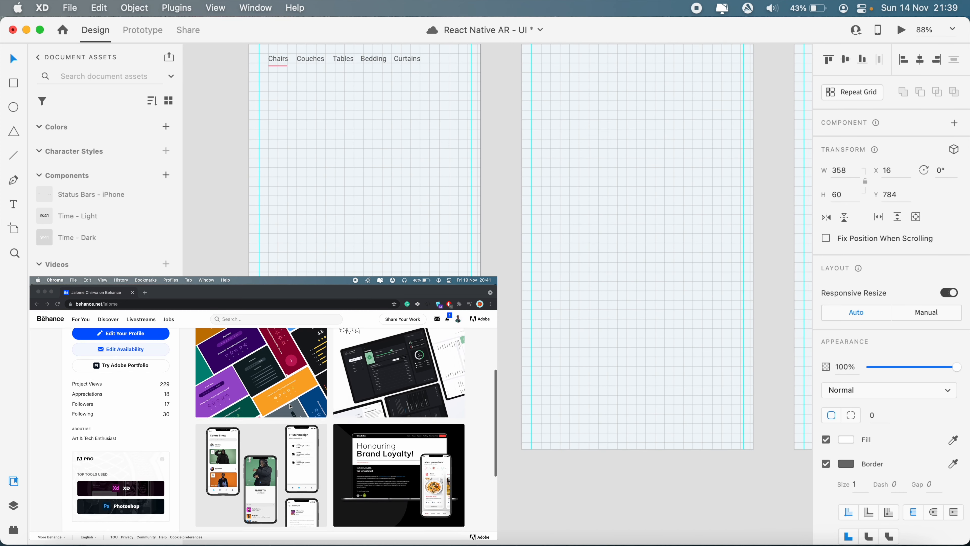
left_click(425, 359)
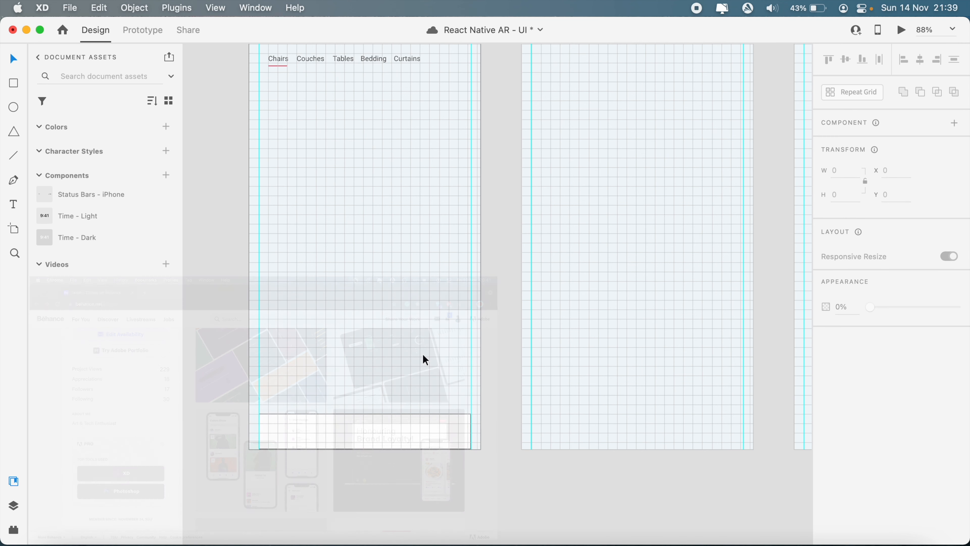
scroll(423, 354, "down", 5)
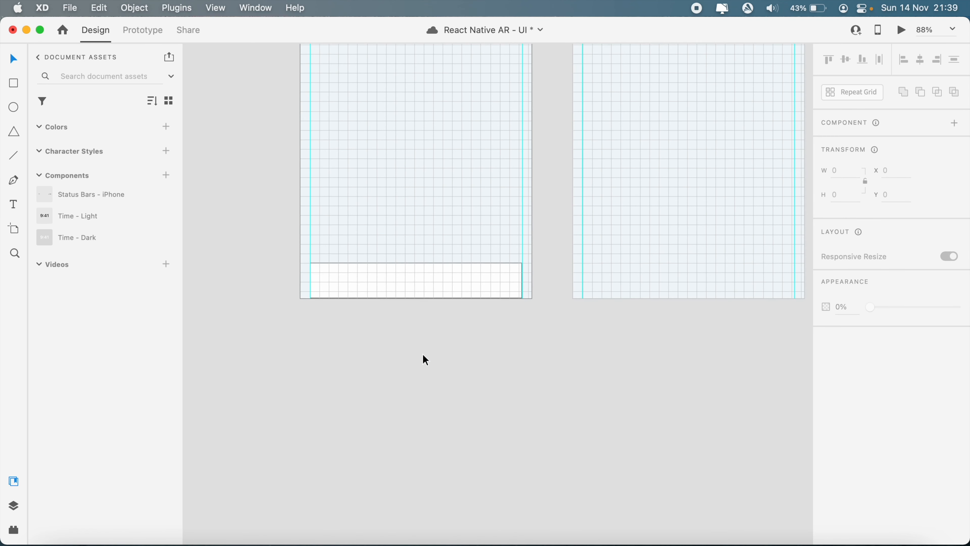
scroll(423, 354, "up", 5)
scroll(424, 352, "up", 2)
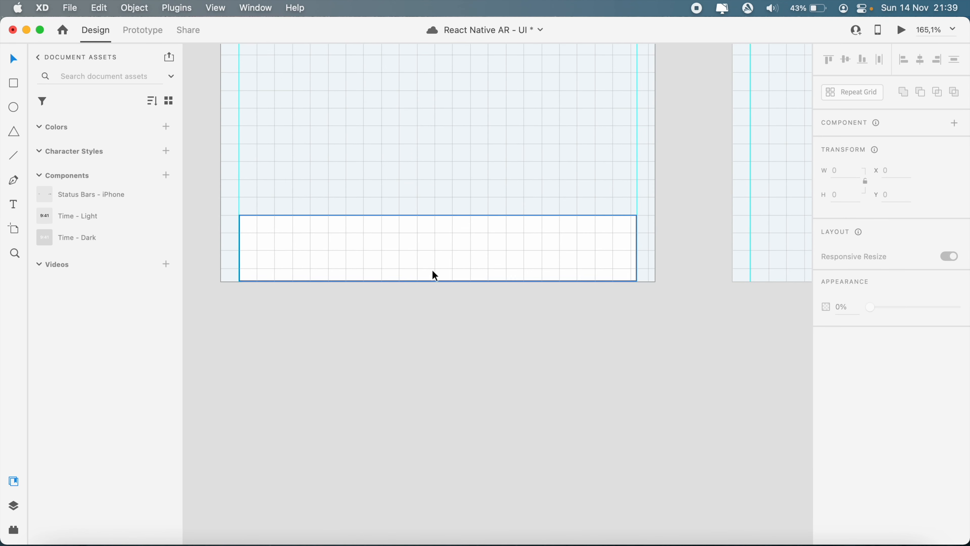
left_click(473, 272)
left_click(826, 463)
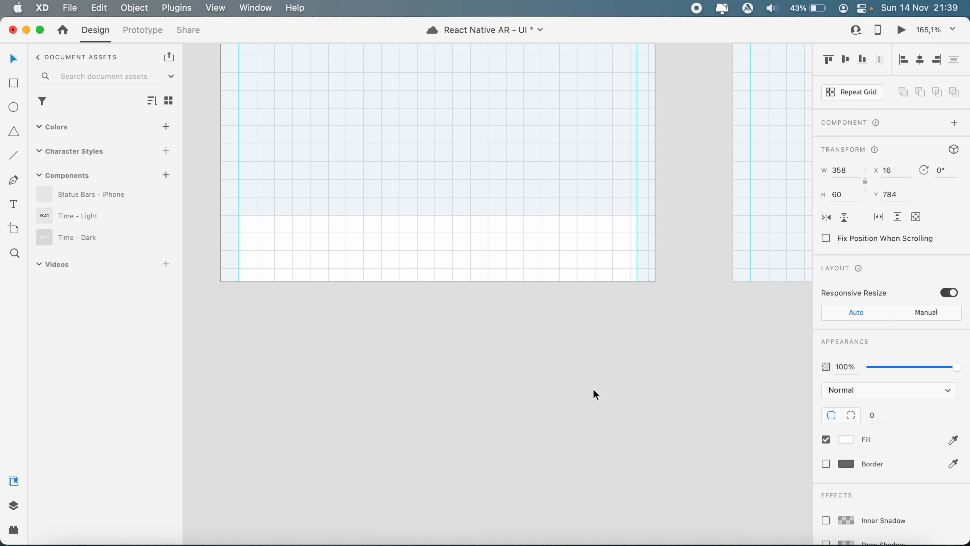
Step: Add a drop shadow to the white bottom bar and shift it above the bar with a Y offset of -10
scroll(593, 388, "up", 2)
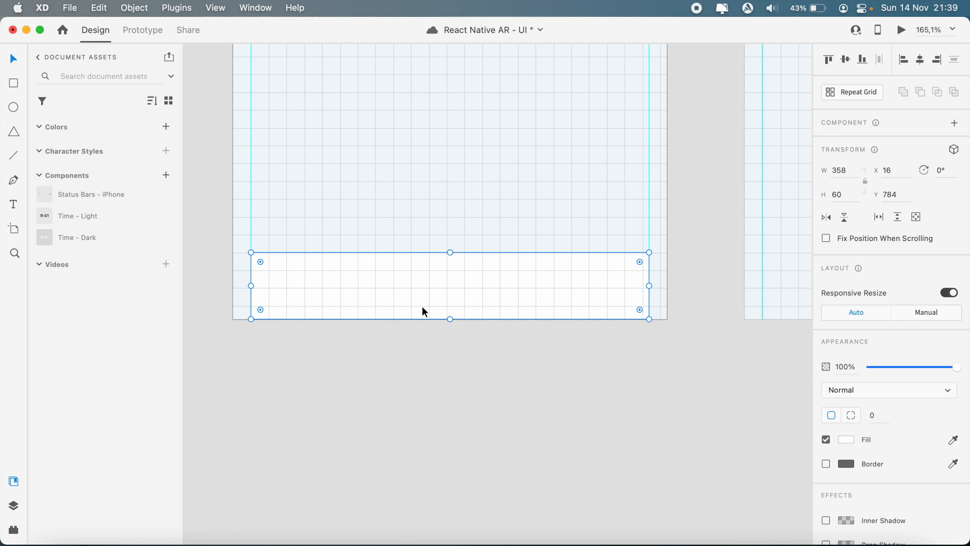
scroll(650, 428, "up", 5)
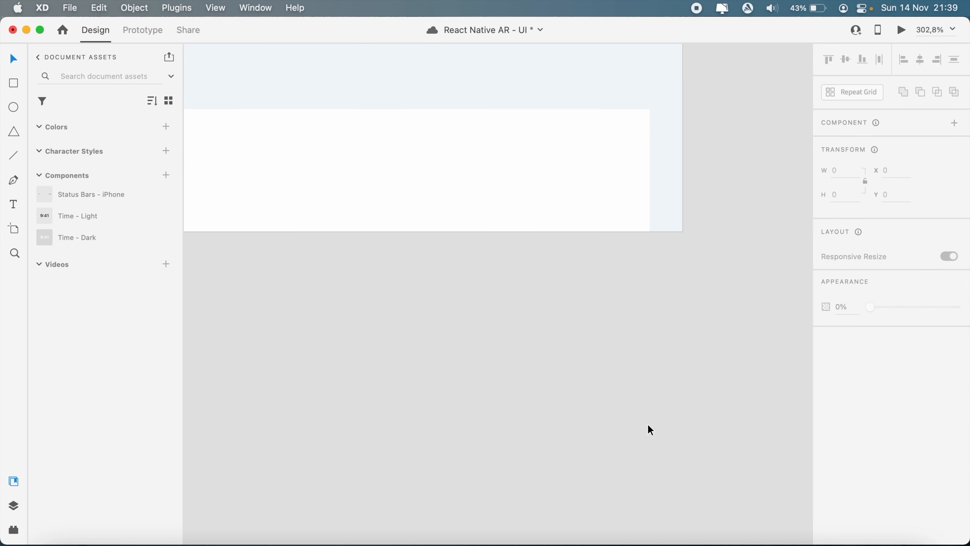
scroll(668, 161, "down", 5)
scroll(668, 161, "left", 5)
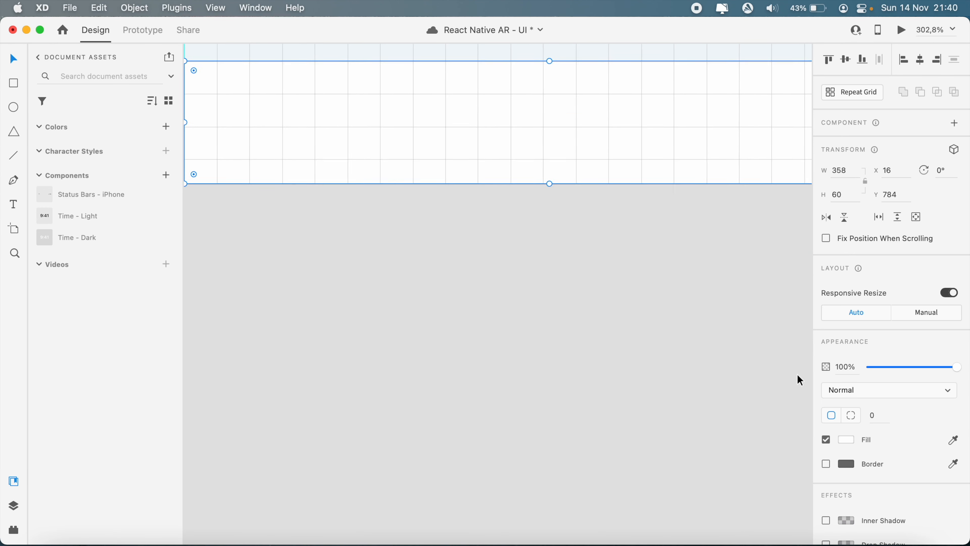
scroll(632, 280, "up", 3)
scroll(632, 278, "down", 2)
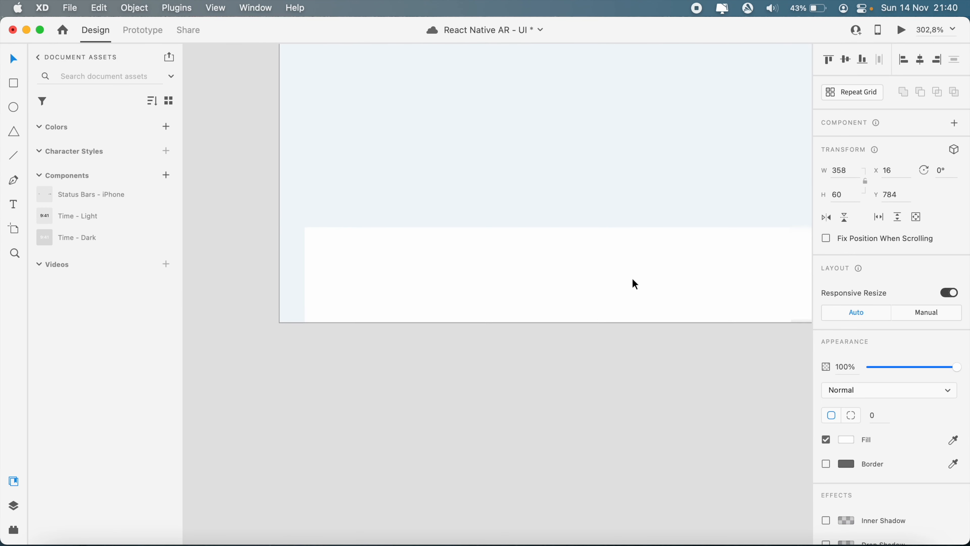
scroll(852, 396, "down", 2)
scroll(849, 390, "down", 1)
left_click(825, 472)
scroll(731, 461, "right", 4)
scroll(730, 461, "down", 2)
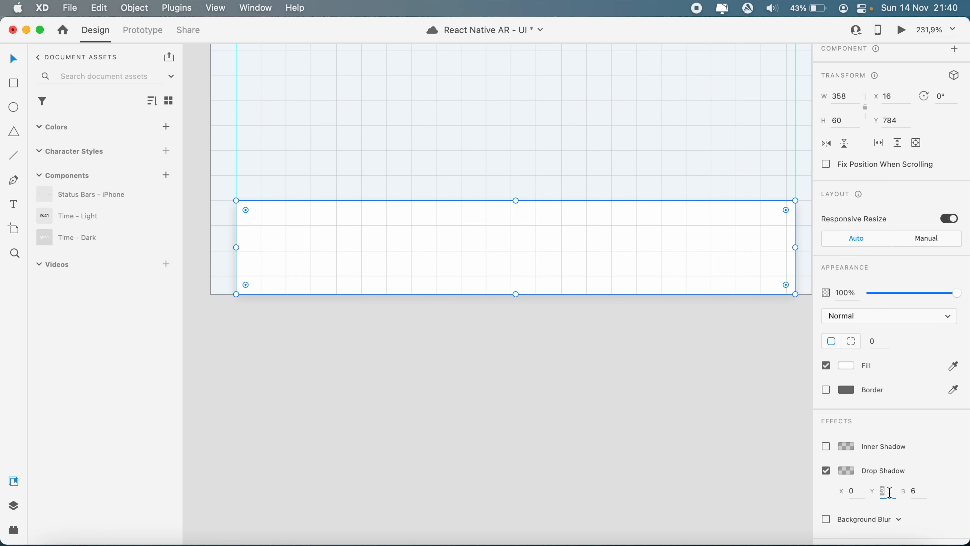
key("Return")
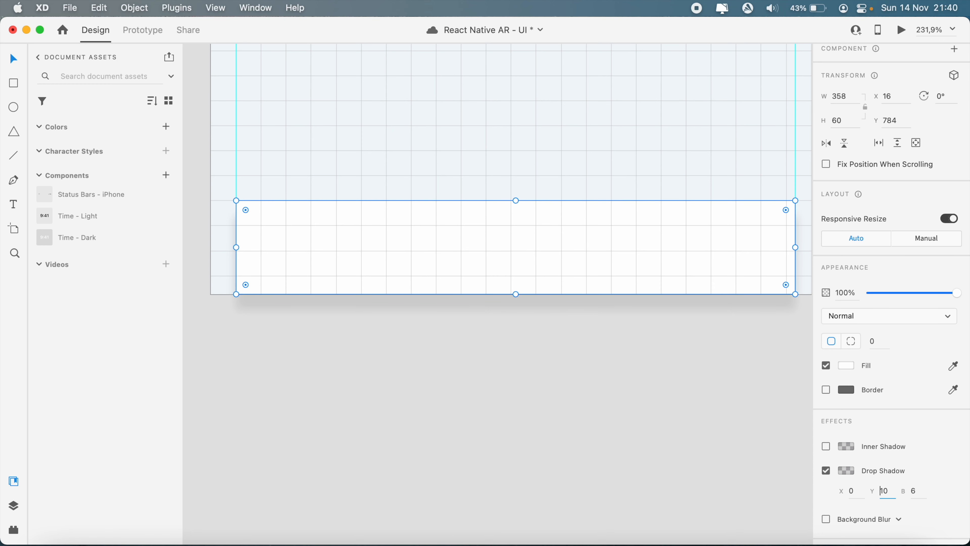
key("Return")
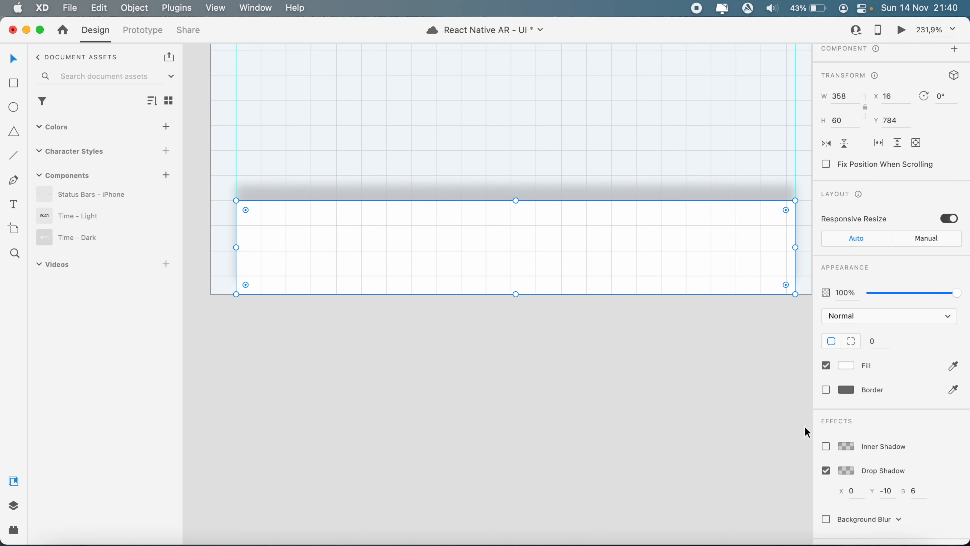
Step: Reduce the bottom bar's drop shadow to a Y offset of -5 and deselect the bar
left_click(889, 487)
key("Down")
key("Up")
key("Up")
key("Up")
key("Up")
key("Up")
key("Up")
key("Up")
key("Up")
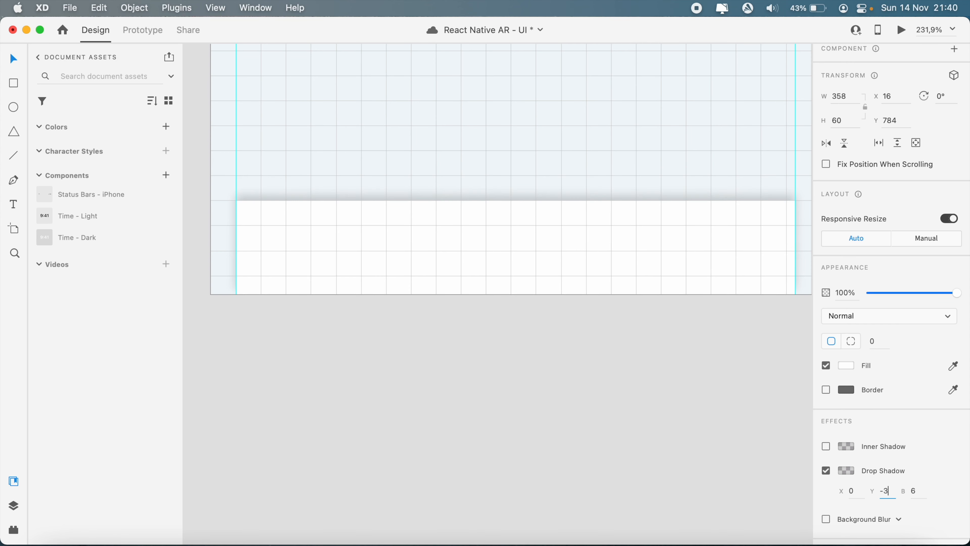
key("Down")
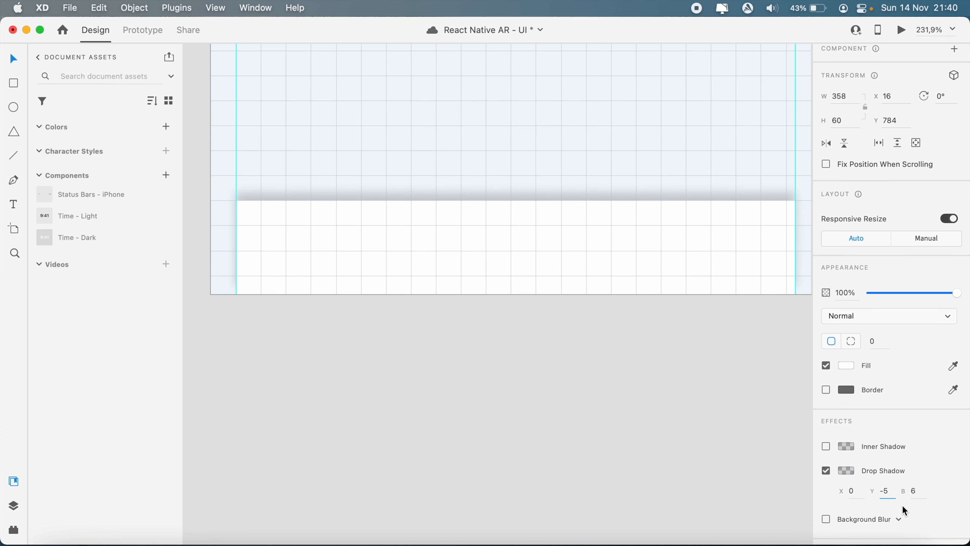
key("Escape")
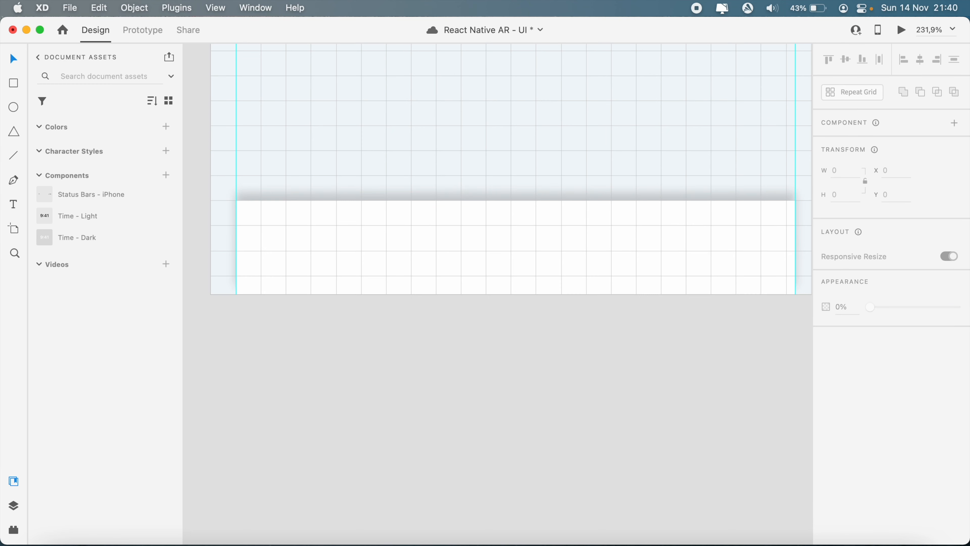
Step: Round only the bottom bar's two top corners with a radius of 10
left_click(402, 261)
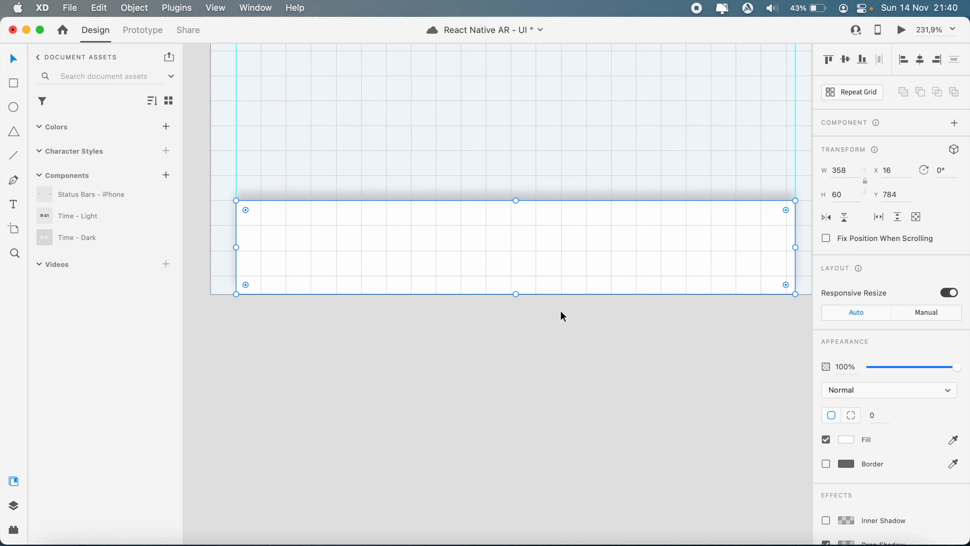
left_click(852, 418)
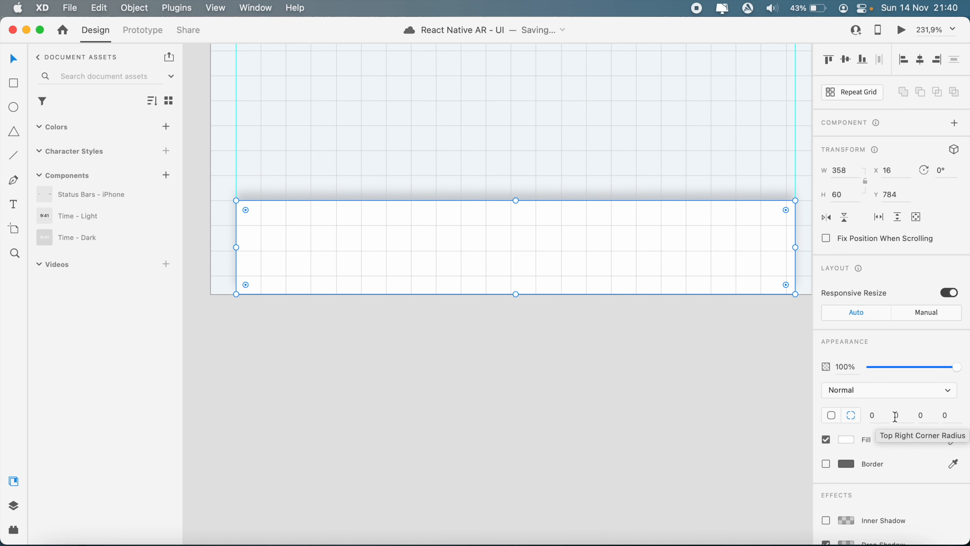
left_click(878, 415)
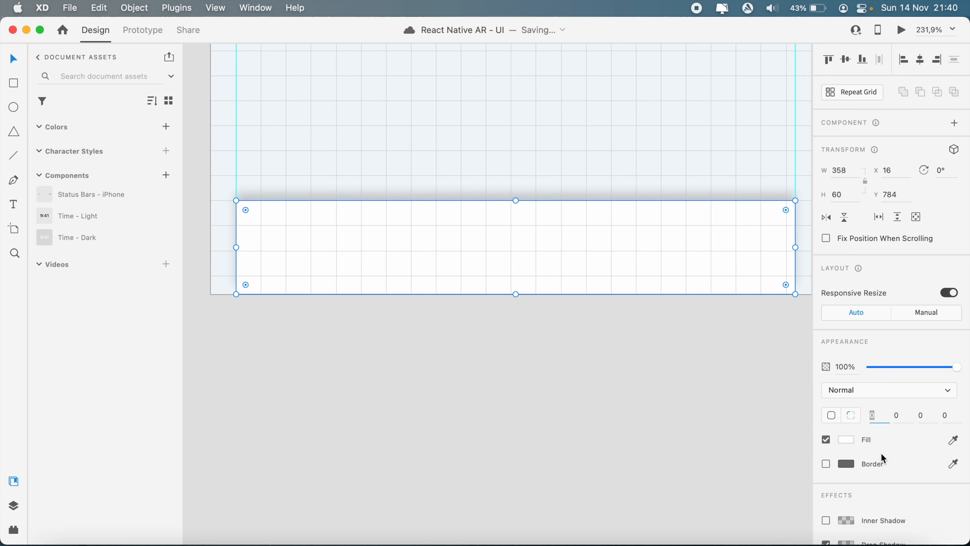
type("10")
key("Return")
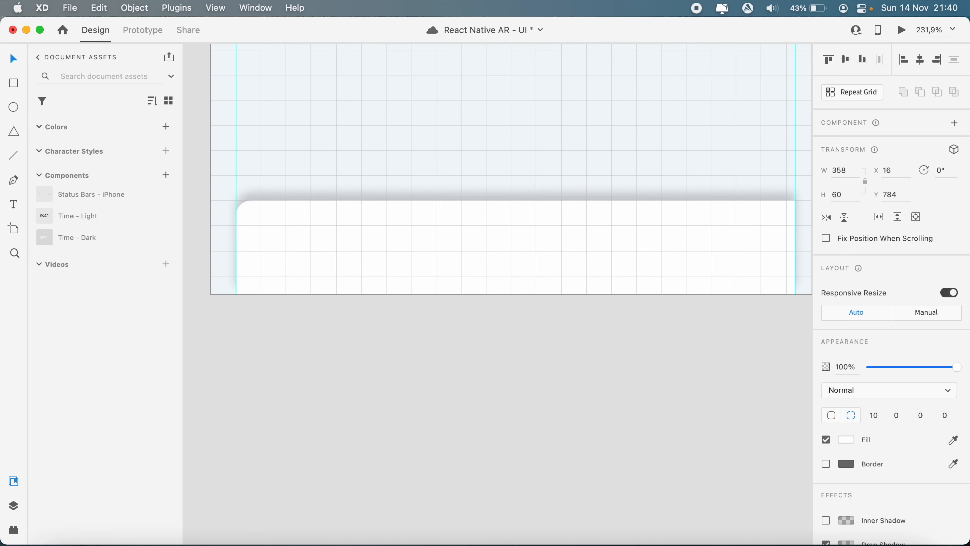
left_click(898, 417)
key("Return")
left_click(490, 347)
Step: Soften the bottom bar's drop shadow further by setting its Y offset to -2
scroll(487, 366, "down", 5)
scroll(489, 374, "down", 8)
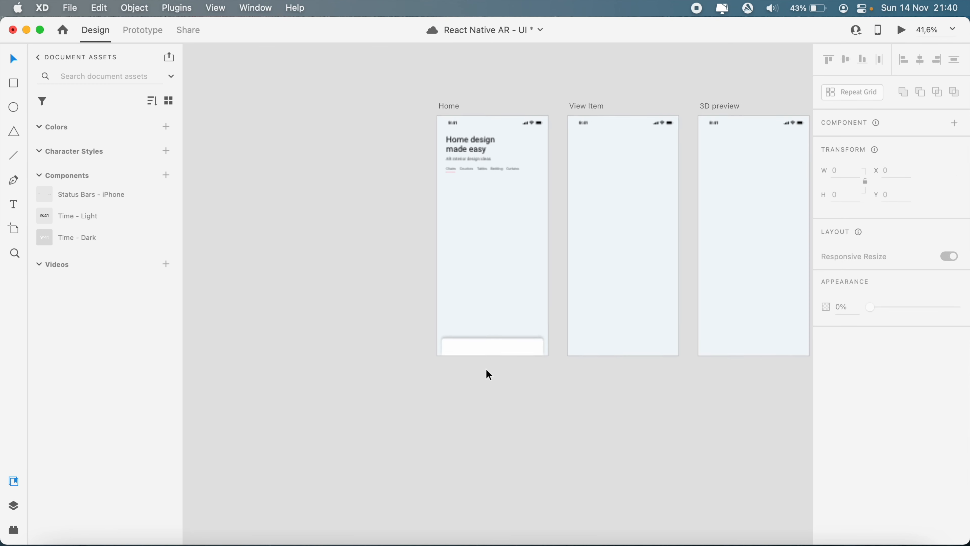
scroll(489, 374, "up", 3)
left_click(526, 332)
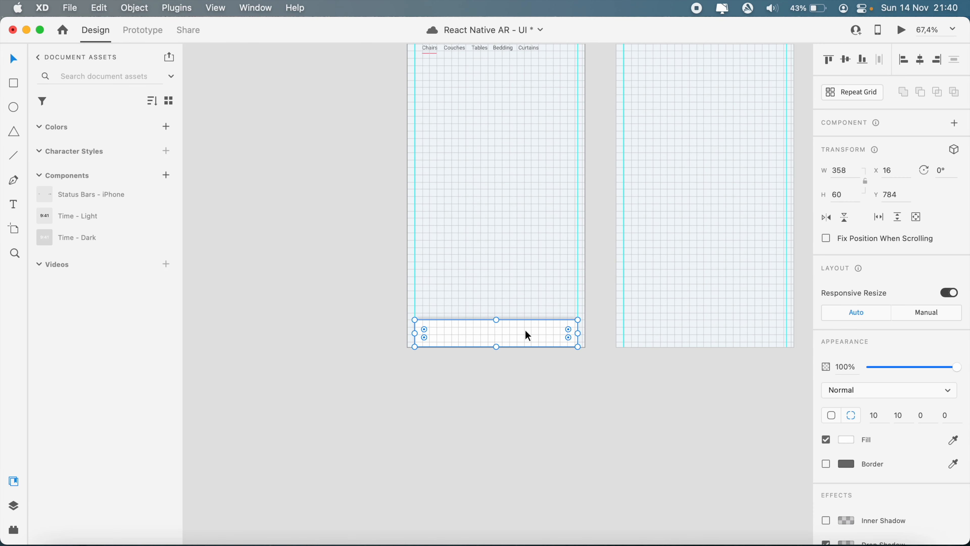
scroll(525, 329, "down", 2)
scroll(866, 445, "down", 5)
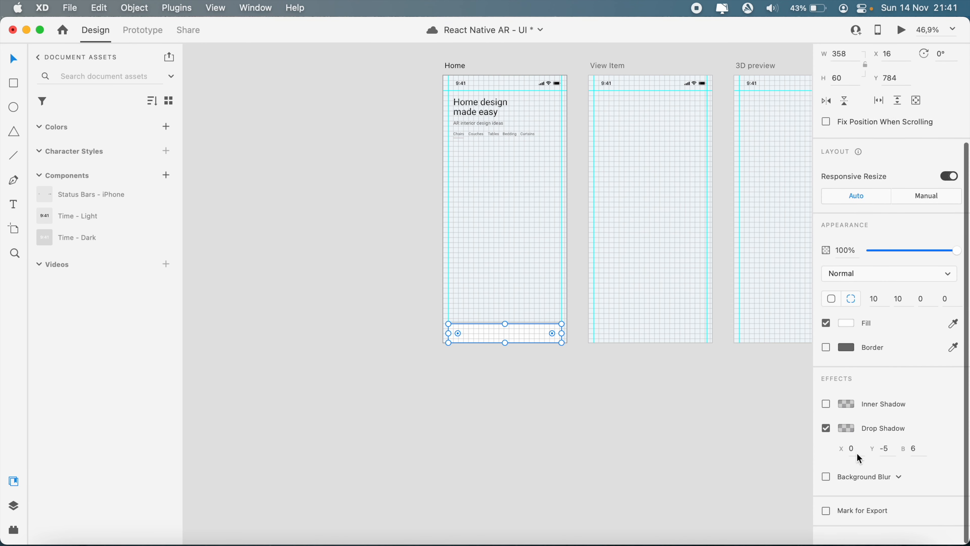
left_click(887, 466)
type("-5")
key("Return")
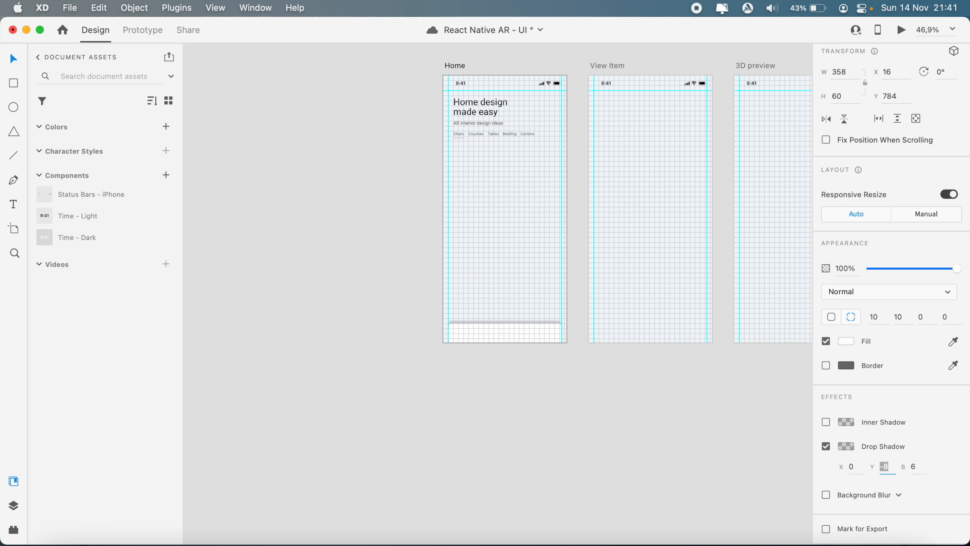
key("Up")
key("Up")
scroll(433, 317, "up", 5)
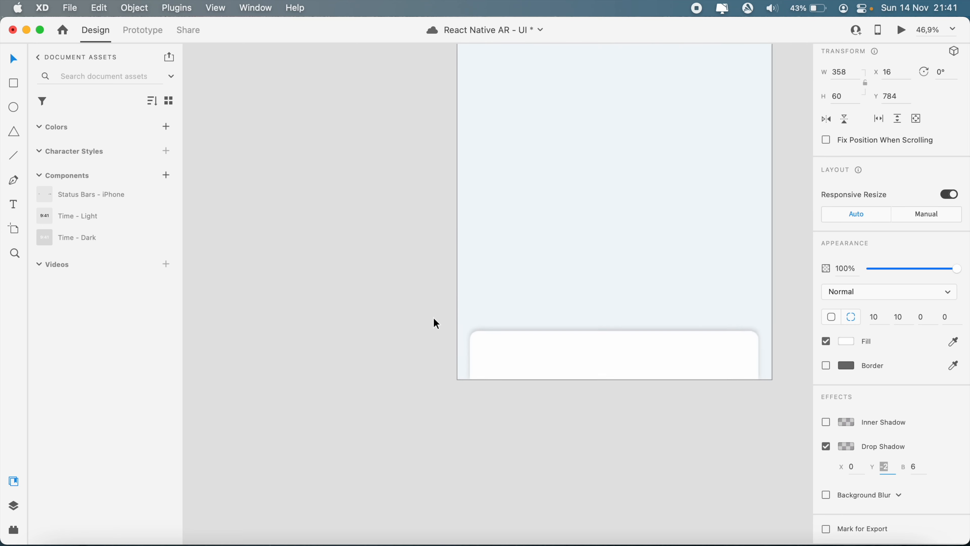
scroll(434, 317, "down", 1)
scroll(433, 305, "right", 3)
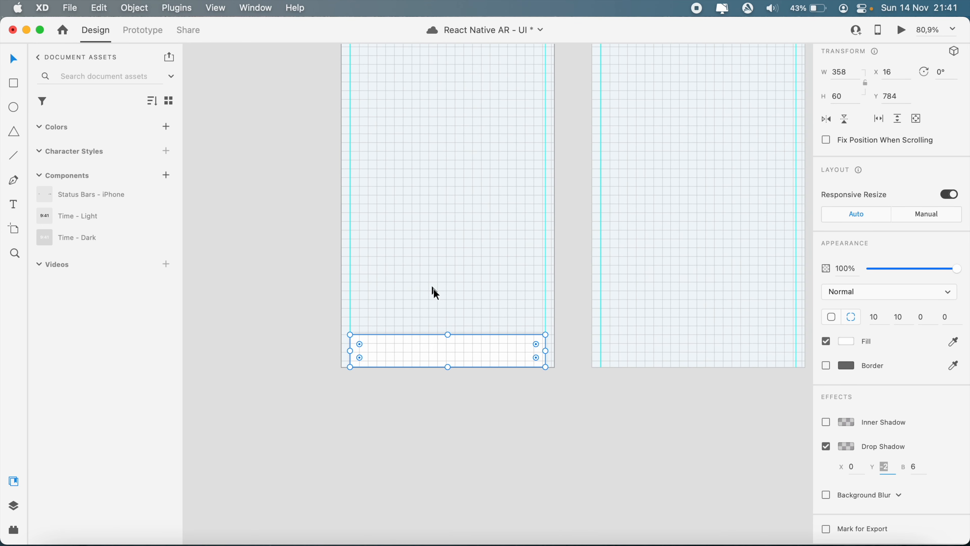
Step: Inspect the bottom bar's shadow and rounded corners up close and select the bar
scroll(433, 289, "down", 3)
left_click(436, 358)
scroll(436, 358, "up", 3)
scroll(342, 256, "up", 2)
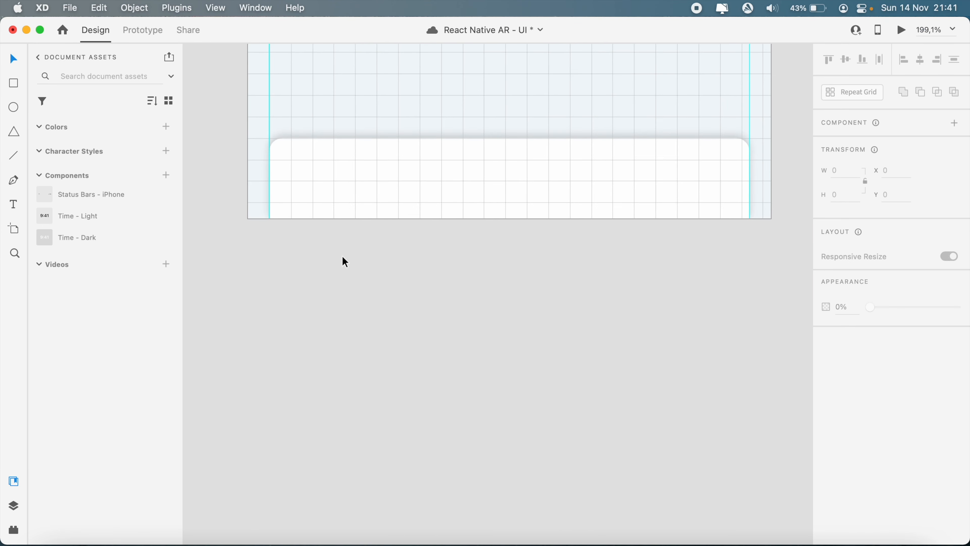
left_click(287, 175)
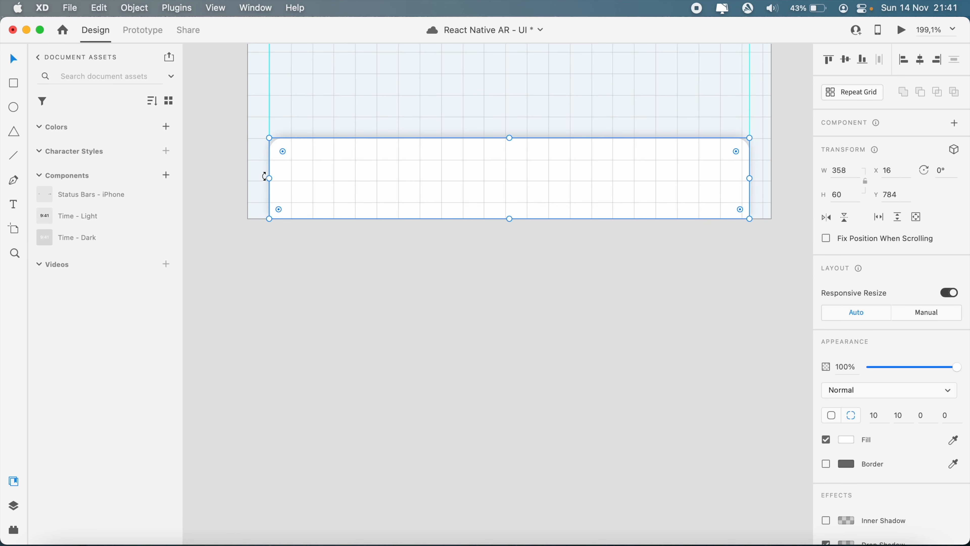
Step: Stretch the bottom bar across the full artboard width of 392 and set its top-left corner radius to 20
left_click_drag(268, 179, 249, 180)
left_click_drag(749, 179, 774, 177)
left_click(876, 413)
key("Return")
key("Escape")
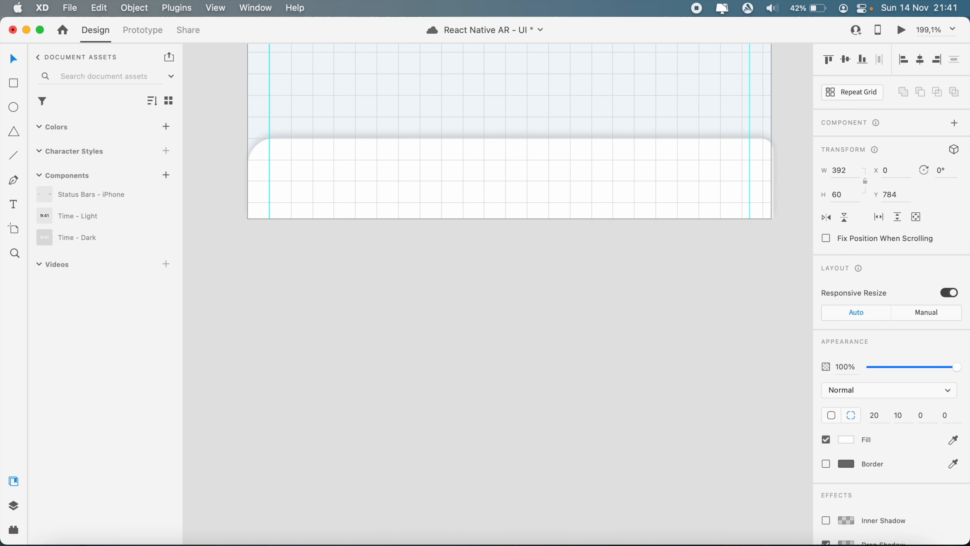
Step: Set the bottom bar's top-right corner radius to 20 and deselect the bar
left_click(893, 412)
type("2")
key("Return")
left_click(707, 432)
scroll(708, 432, "down", 4)
scroll(708, 432, "down", 2)
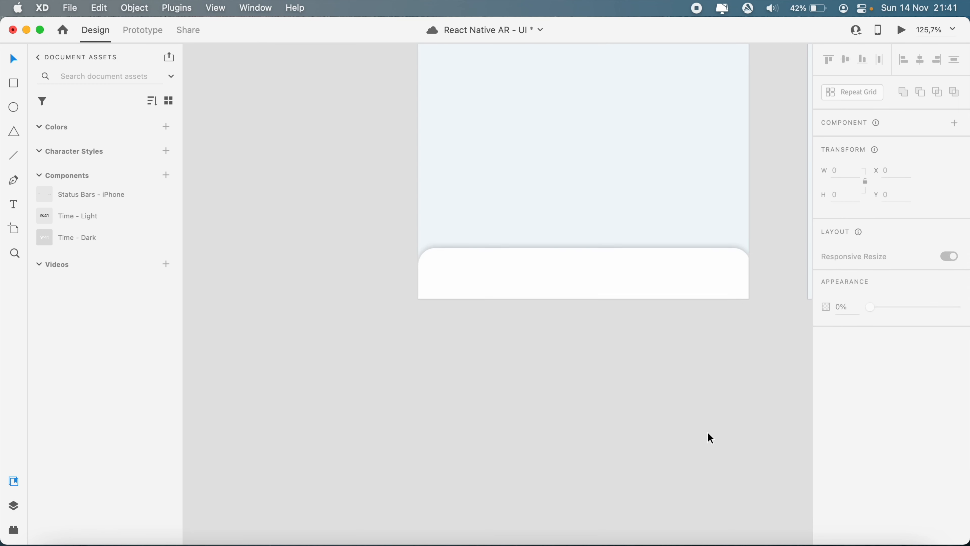
scroll(707, 432, "up", 4)
key("super+apostrophe")
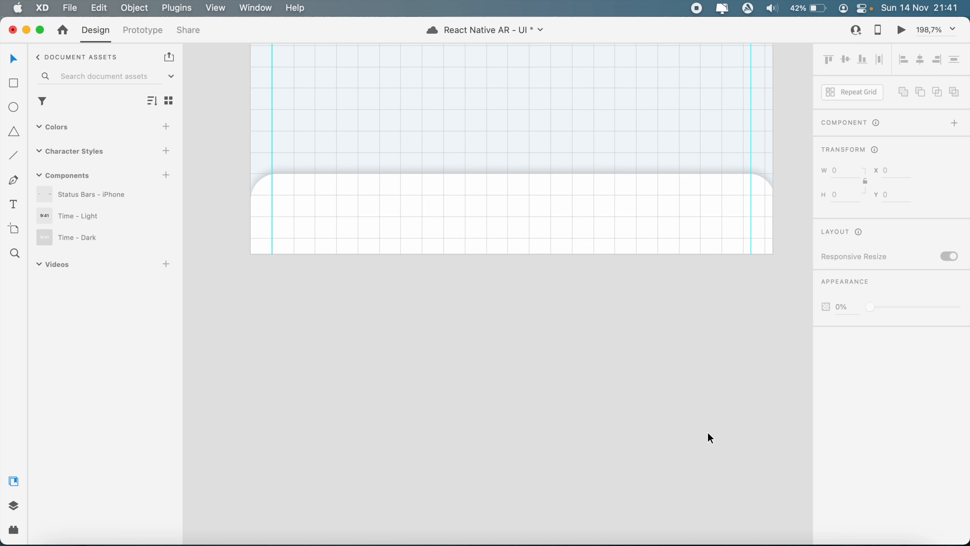
Step: Open the Icons 4 Design plugin and search it for "home" icons
left_click(13, 529)
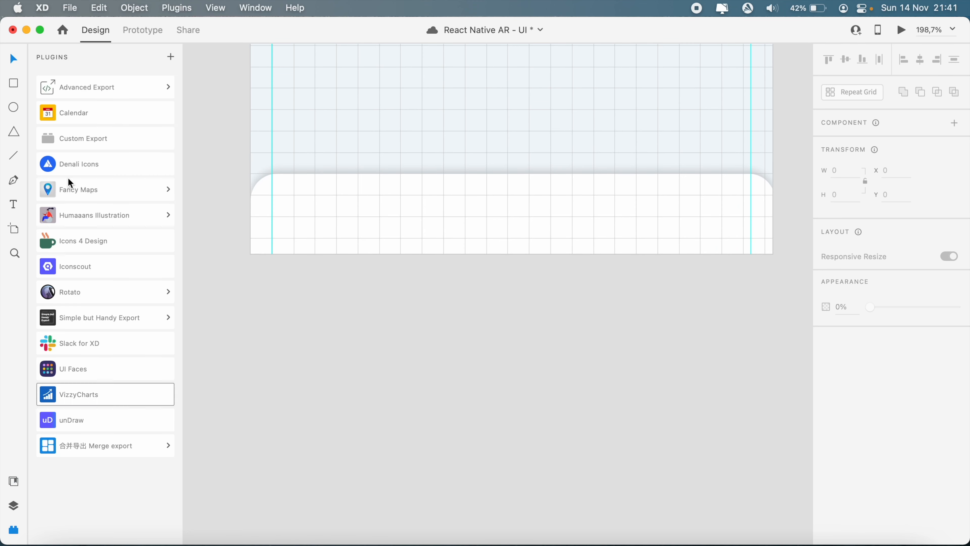
left_click(93, 241)
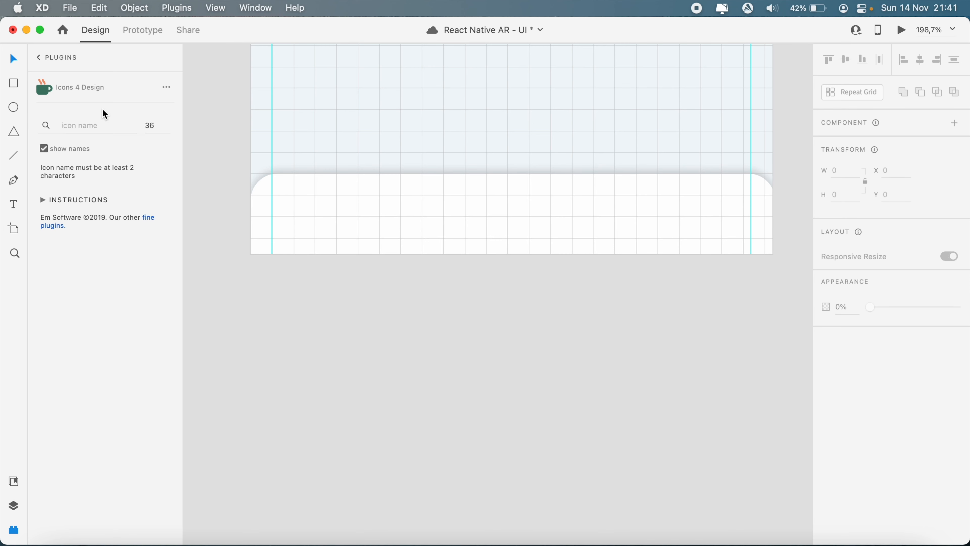
left_click(97, 130)
type("home")
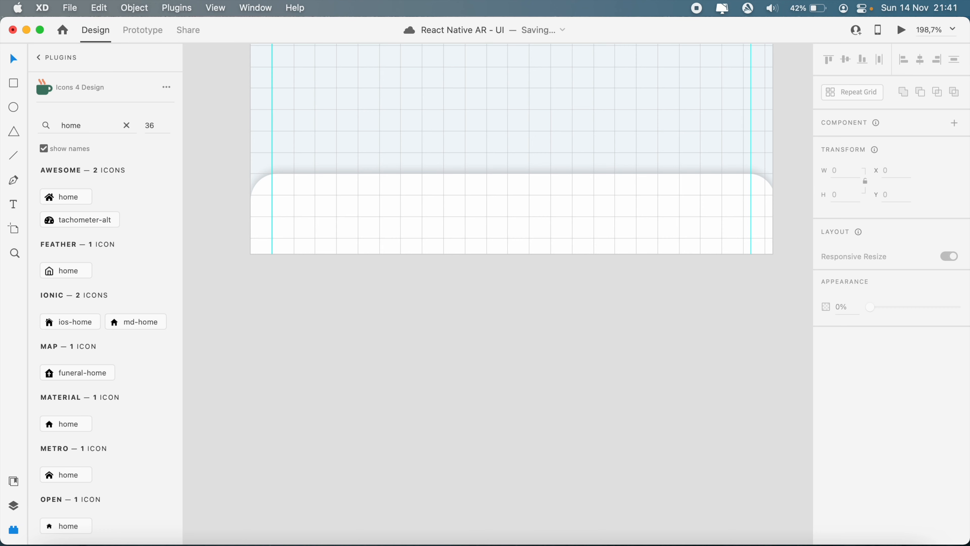
Step: Try the Awesome set's home icon on the bottom bar and delete it
left_click(336, 234)
left_click(52, 200)
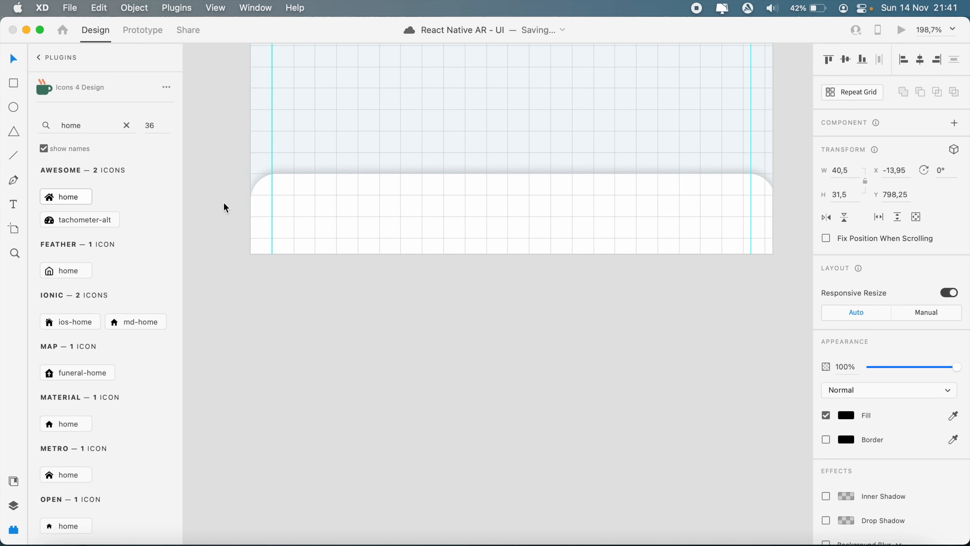
scroll(561, 233, "left", 5)
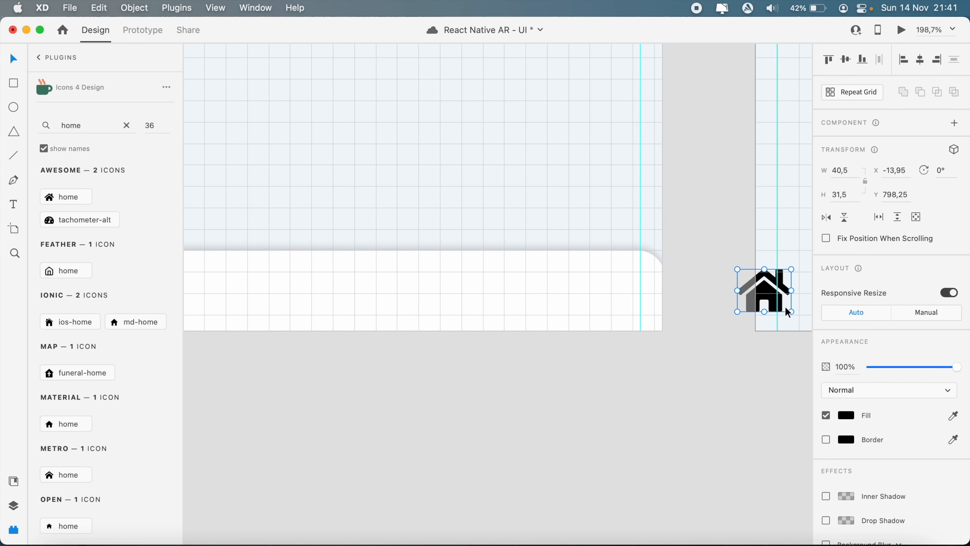
left_click_drag(767, 298, 292, 289)
scroll(296, 285, "left", 4)
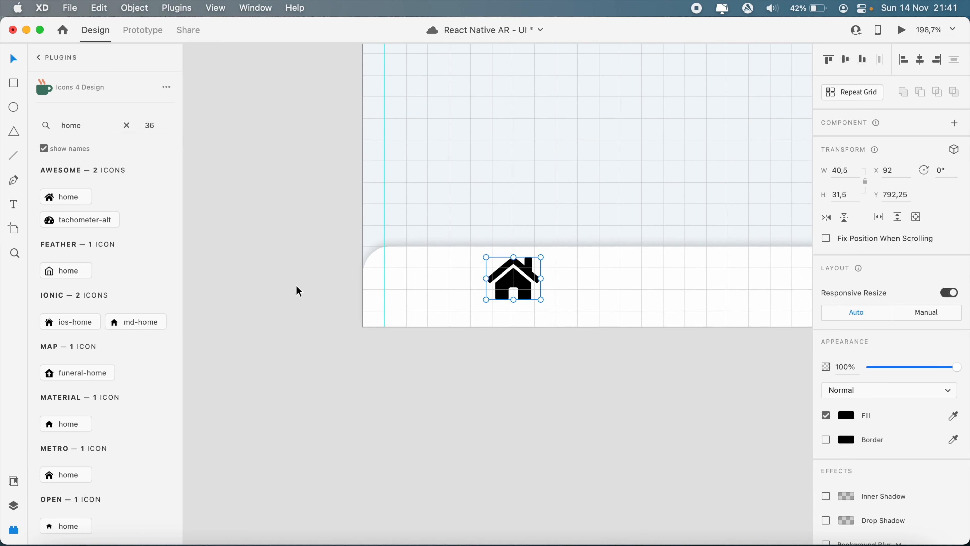
scroll(455, 251, "up", 2)
scroll(606, 313, "down", 4)
scroll(605, 313, "down", 3)
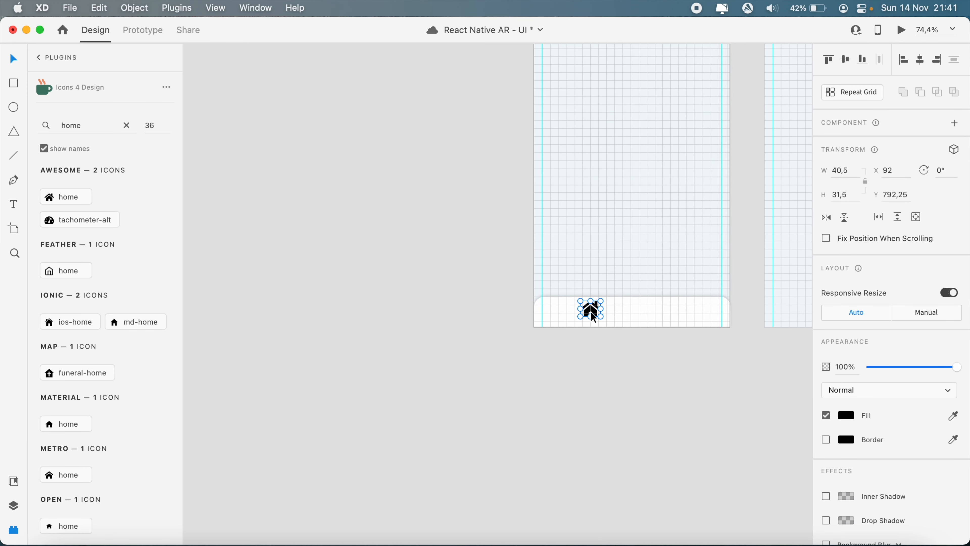
key("Delete")
Step: Insert the Ionic ios-home icon and place it on the bottom bar at about X 70, Y 800
scroll(117, 376, "down", 2)
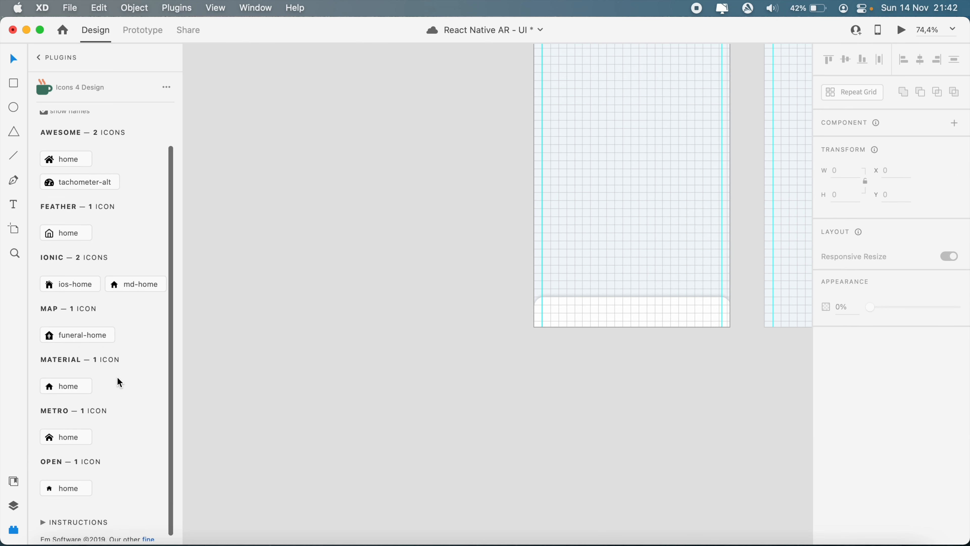
left_click(552, 321)
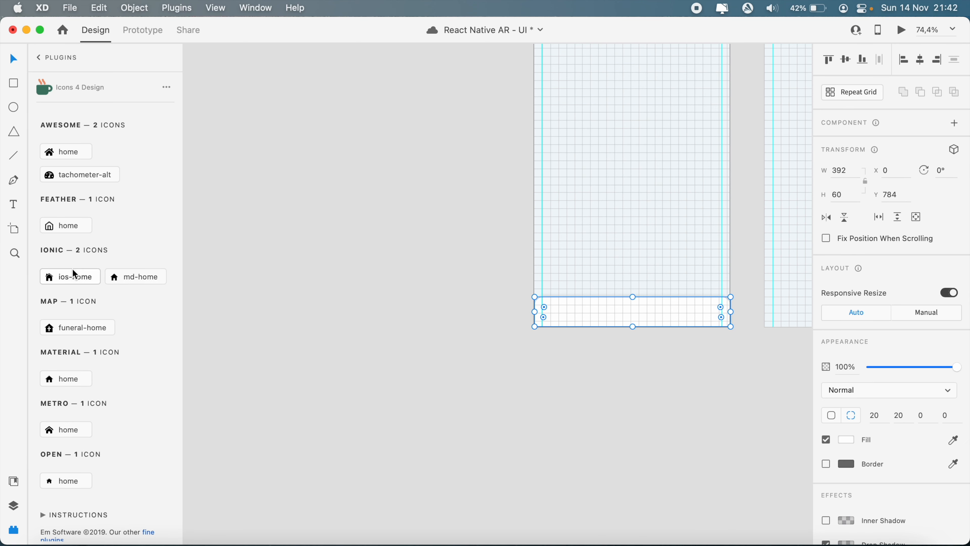
left_click(76, 280)
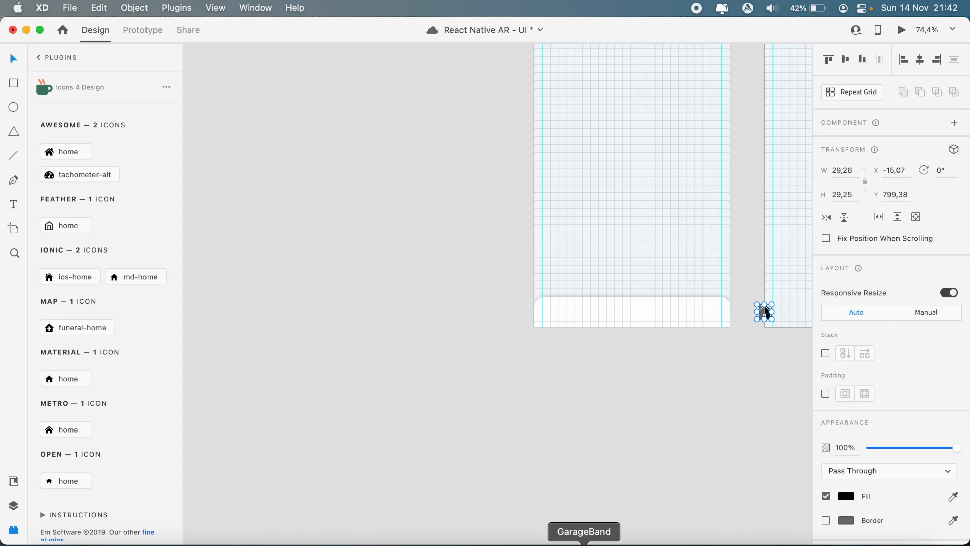
scroll(569, 347, "up", 5)
left_click_drag(795, 290, 381, 299)
scroll(837, 368, "down", 2)
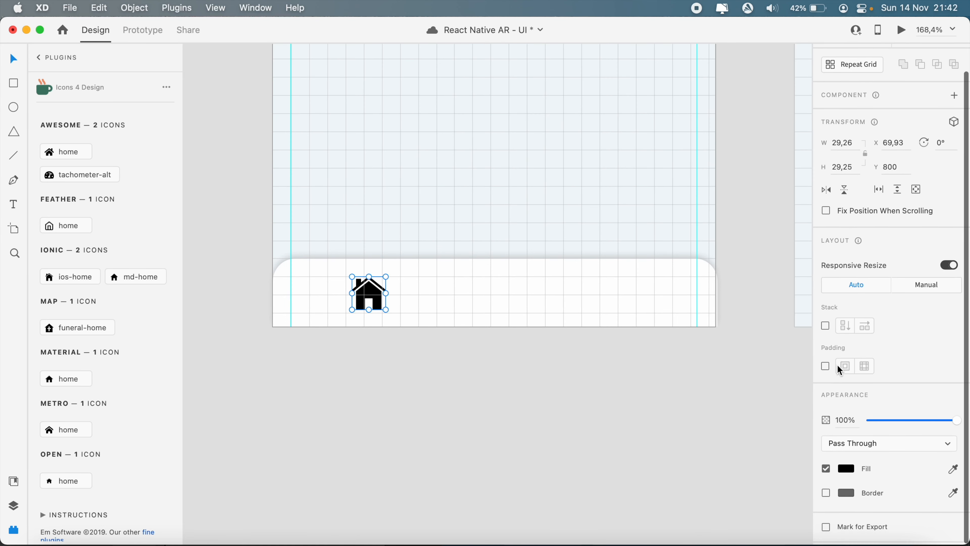
Step: Save the red border color #DA0E2F of the line under Chairs as a reusable swatch
scroll(647, 302, "up", 10)
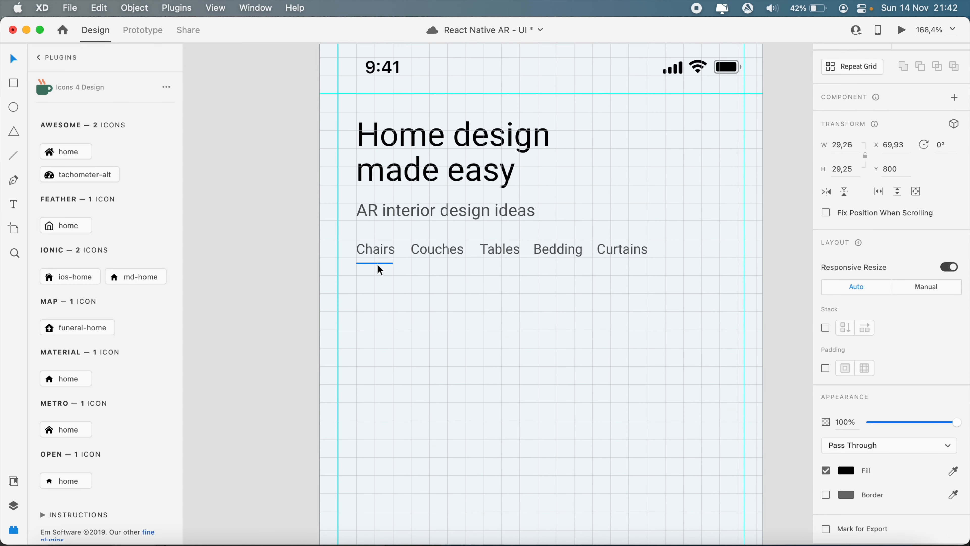
left_click(377, 264)
left_click(846, 437)
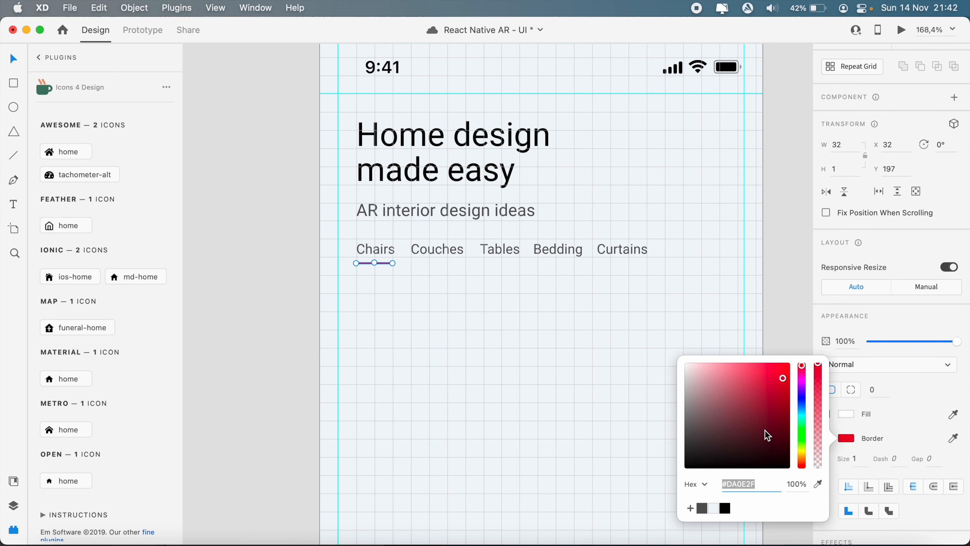
left_click(691, 513)
left_click(584, 473)
scroll(585, 472, "down", 10)
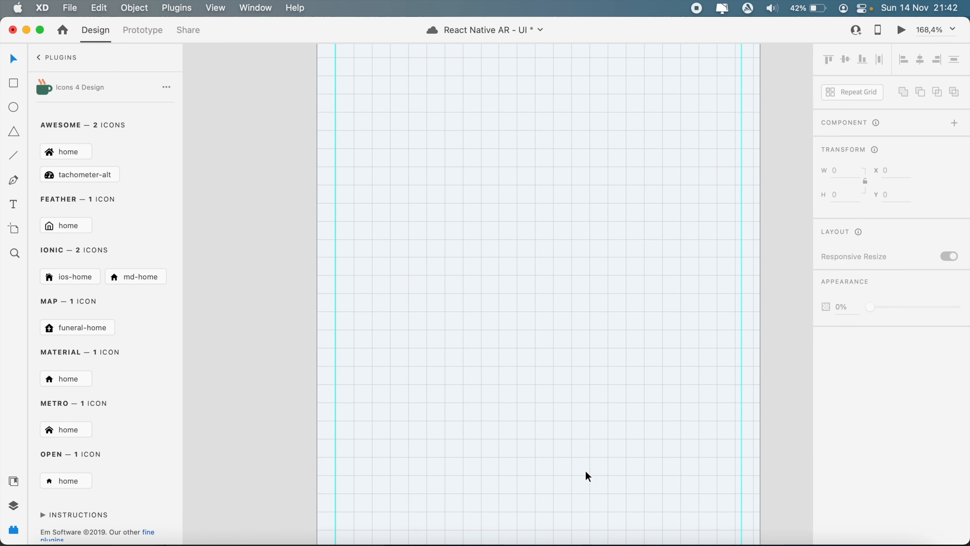
Step: Fill the home icon on the bottom bar with the saved red swatch
left_click(426, 468)
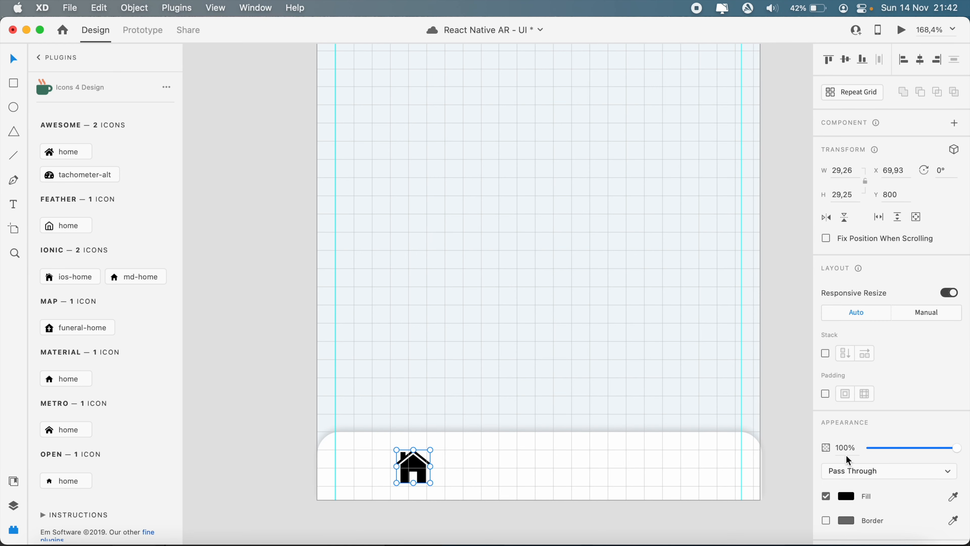
scroll(849, 468, "down", 2)
left_click(850, 473)
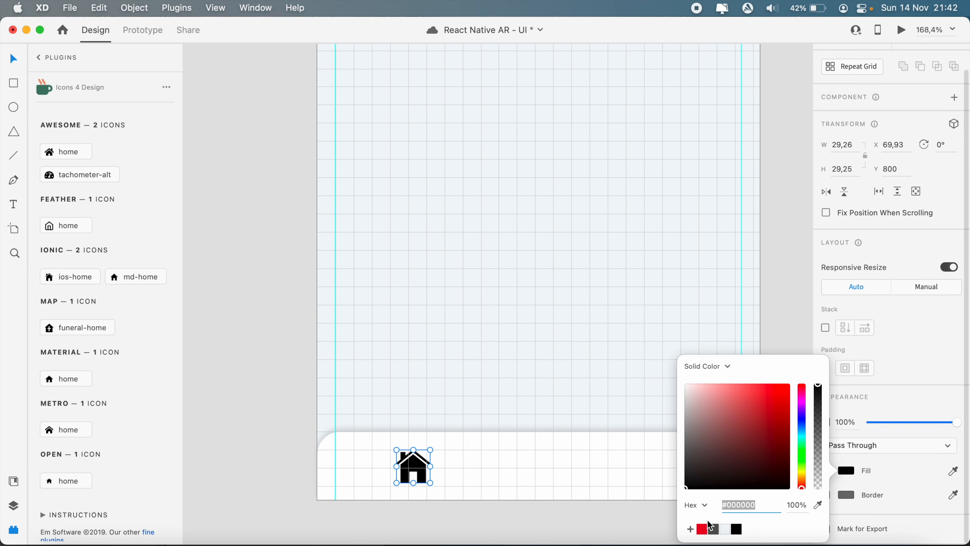
left_click(704, 529)
left_click(523, 381)
scroll(522, 380, "up", 5)
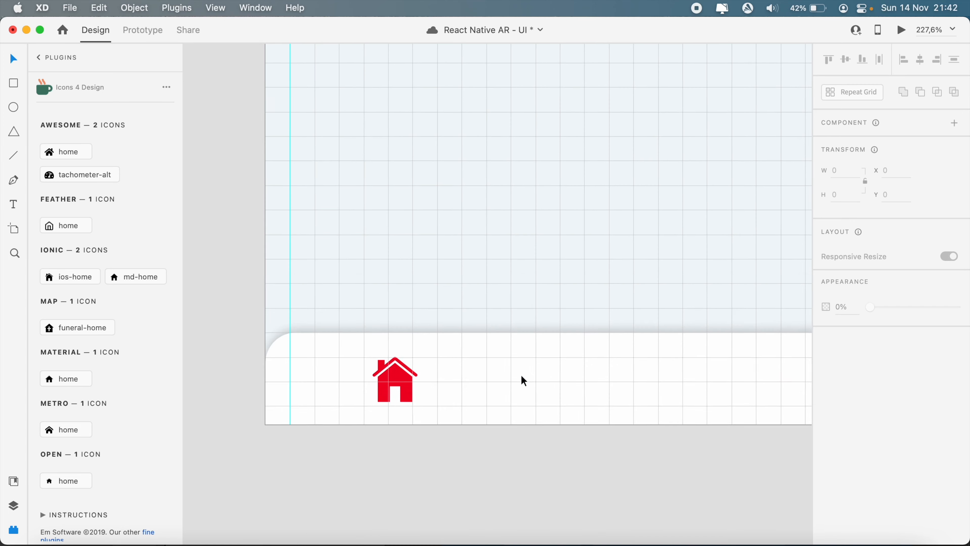
Step: Move the bottom bar back to X 0 and lock it in place
scroll(521, 379, "down", 8)
left_click(457, 345)
scroll(457, 346, "up", 5)
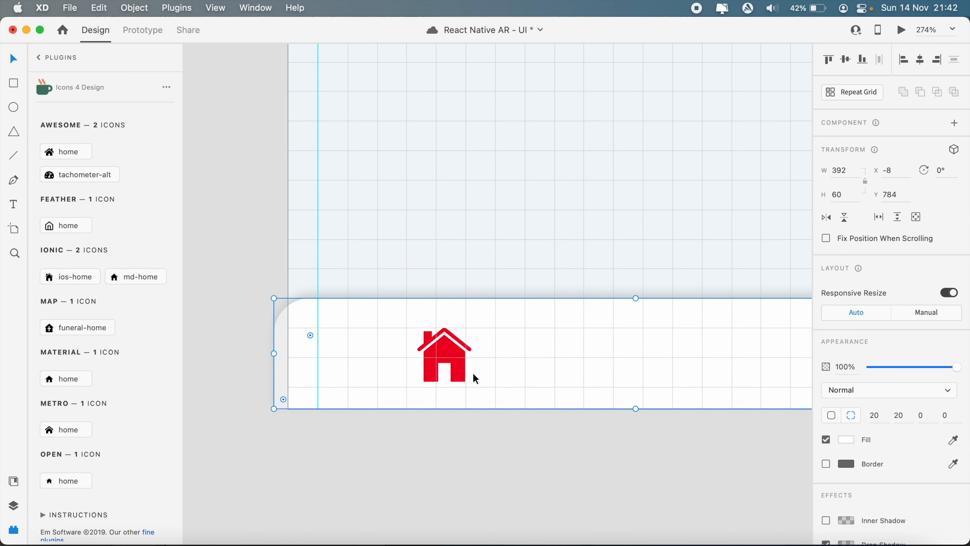
key("ctrl+super+Left")
right_click(563, 340)
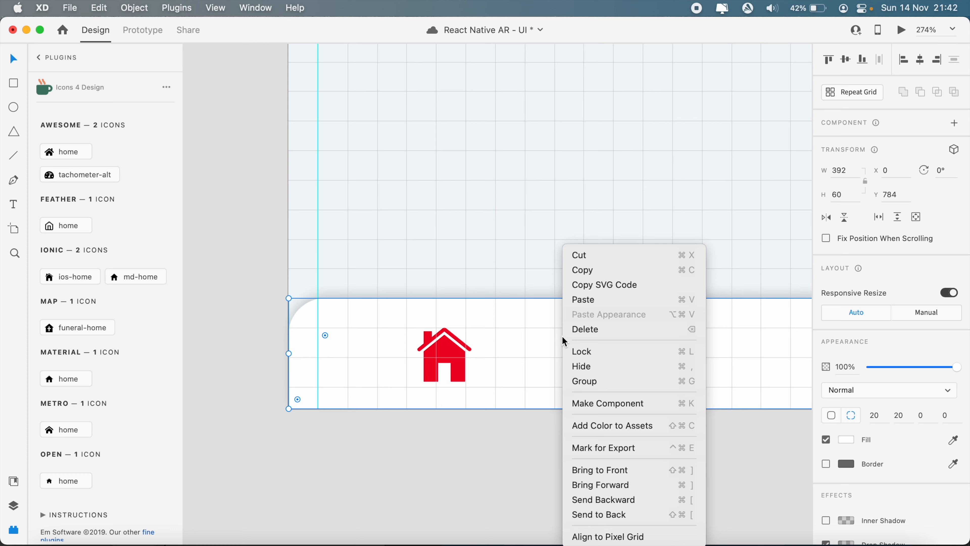
left_click(591, 349)
left_click(454, 365)
double_click(454, 365)
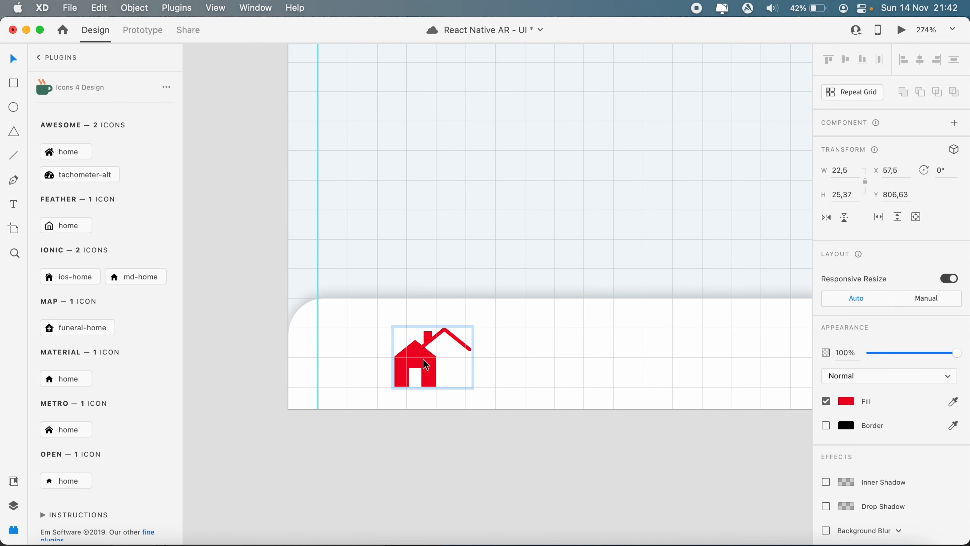
left_click(467, 452)
Step: Scale the home icon down proportionally to about 22 × 22 and move it to X 80, Y 800 on the bottom bar
left_click(456, 361)
left_click_drag(457, 361, 442, 361)
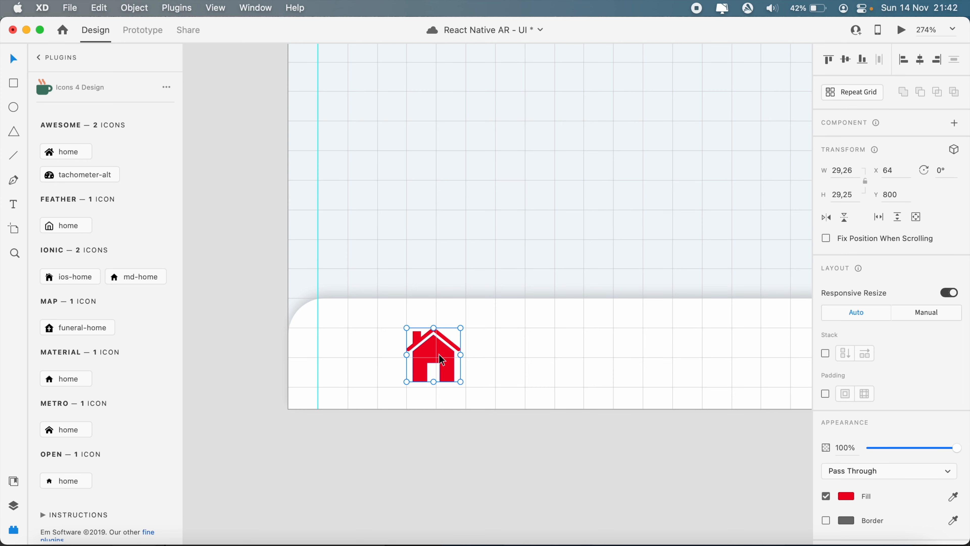
scroll(442, 361, "down", 5)
scroll(442, 361, "up", 8)
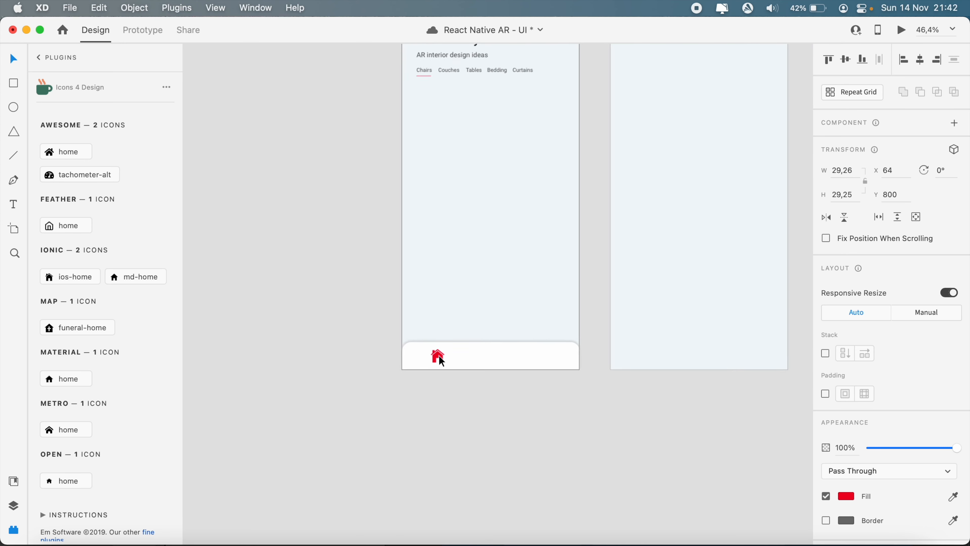
scroll(442, 361, "up", 5)
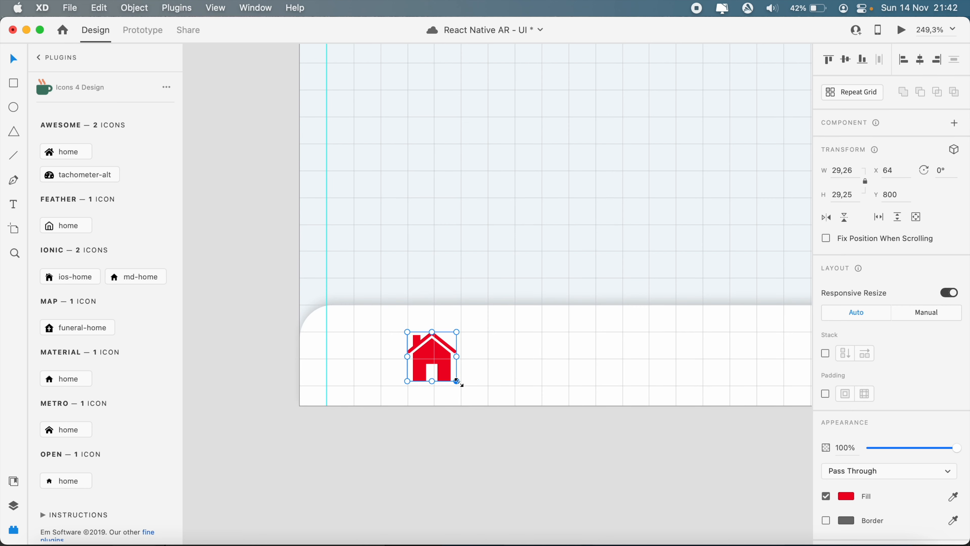
left_click_drag(457, 381, 445, 370)
left_click(420, 341)
left_click(422, 344)
left_click(461, 412)
left_click(435, 359)
left_click_drag(436, 363, 464, 363)
Step: Copy the red line under Chairs and place the copy beneath the home icon at X 75, Y 838, 32 wide and 6 high
scroll(413, 344, "up", 5)
scroll(411, 337, "up", 10)
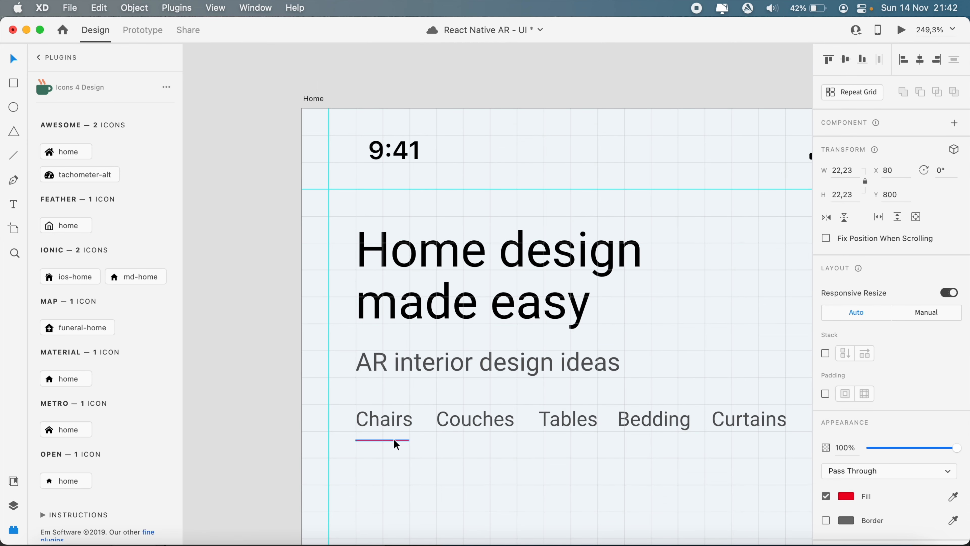
left_click(393, 439)
key("super+c")
scroll(395, 441, "down", 10)
scroll(396, 443, "down", 10)
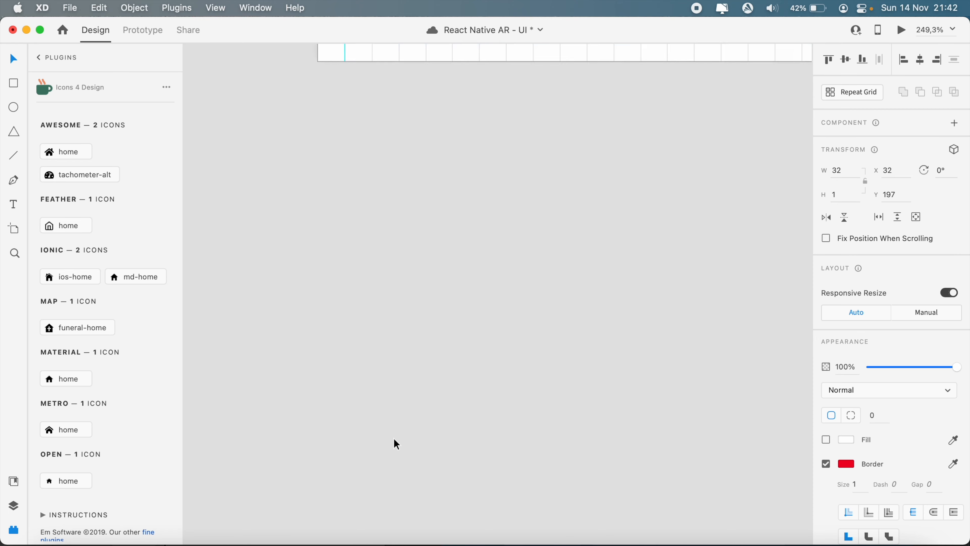
scroll(395, 443, "up", 5)
left_click(515, 303)
key("super+v")
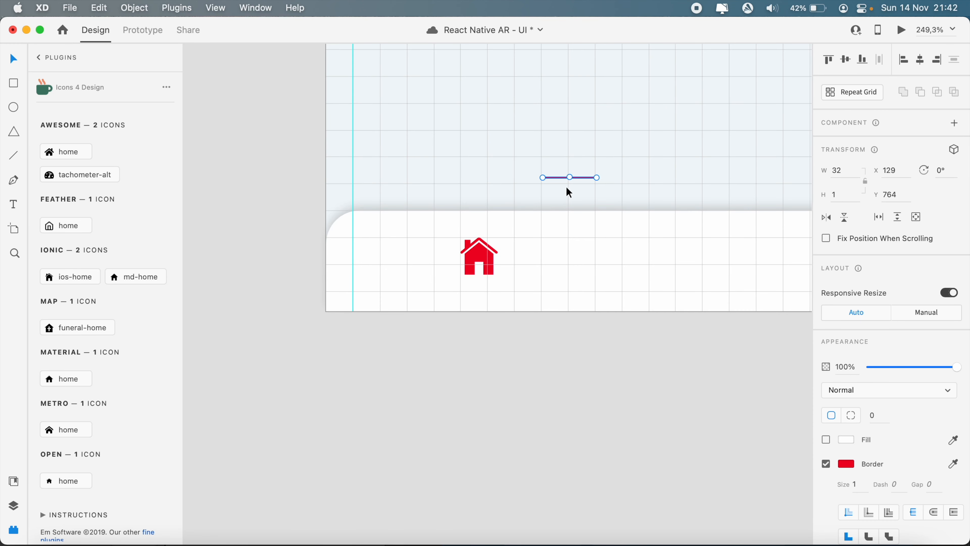
left_click_drag(584, 176, 481, 302)
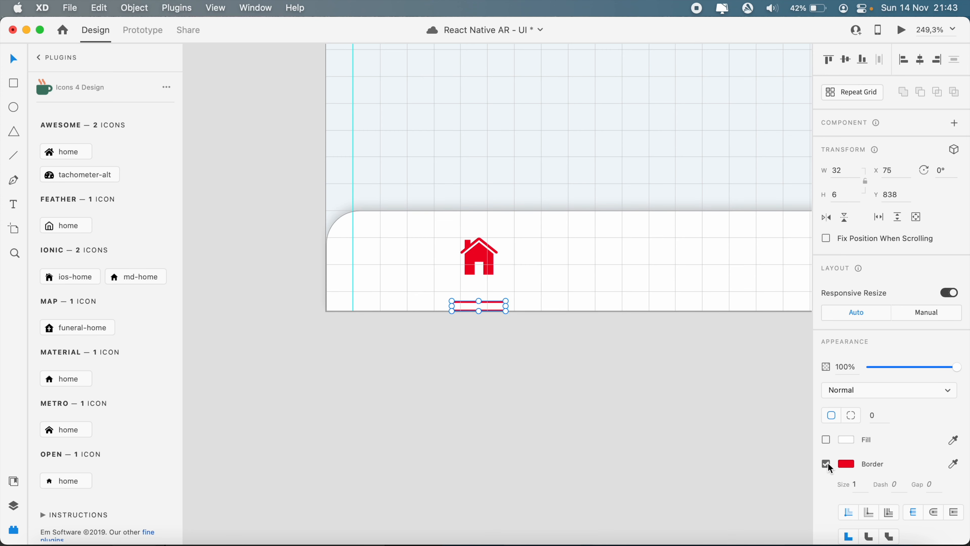
Step: Remove the border of the indicator beneath the home icon and fill it with the saved red swatch
left_click(826, 463)
left_click(844, 442)
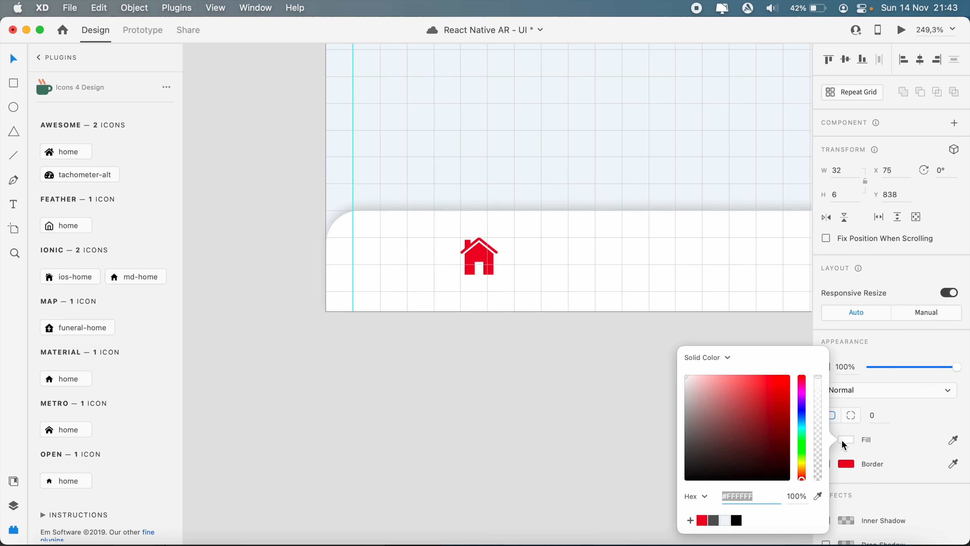
left_click(703, 523)
left_click(548, 374)
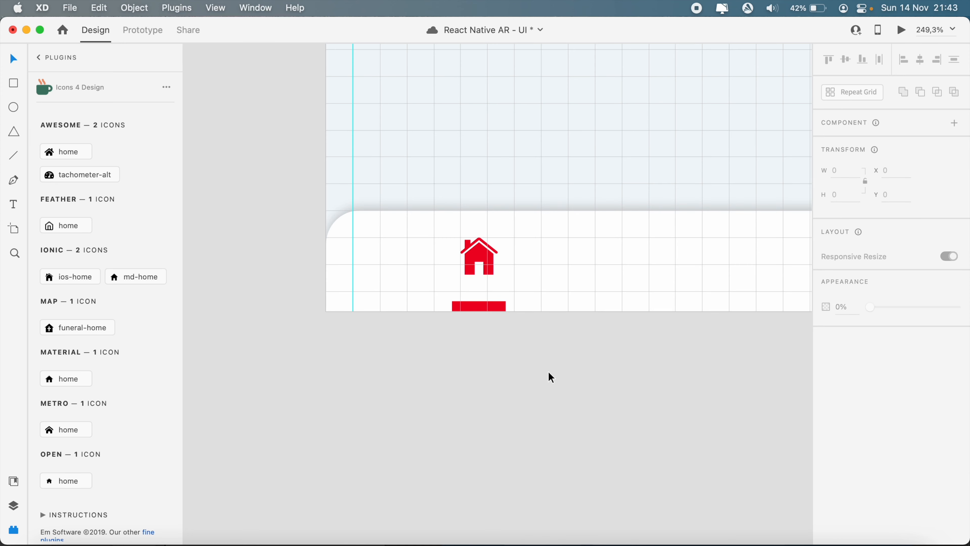
Step: Widen the red indicator beneath the home icon to about 49 at X 67 and select it up close
left_click(497, 308)
mouse_move(506, 306)
left_mouse_down()
mouse_move(560, 306)
mouse_move(490, 306)
left_mouse_up()
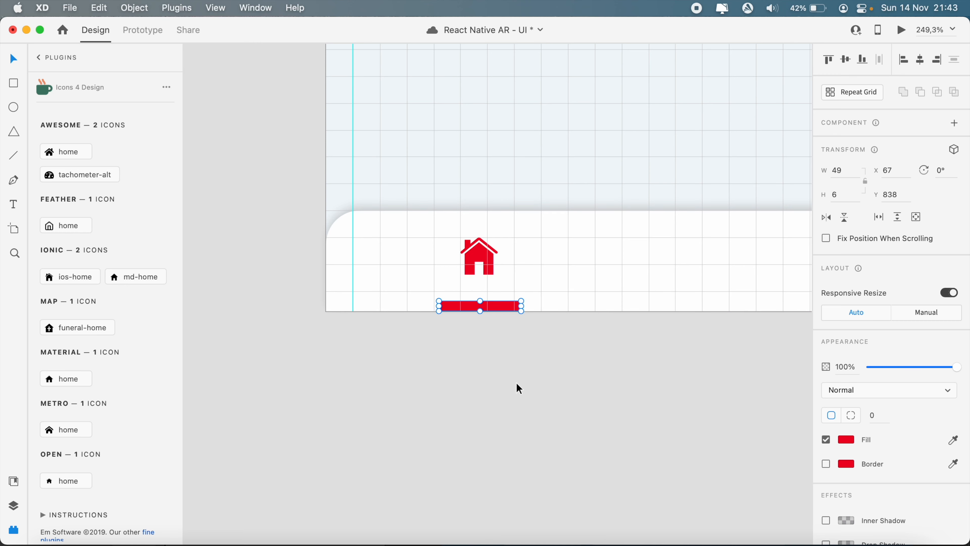
left_click(516, 383)
scroll(515, 384, "down", 3)
scroll(515, 384, "up", 3)
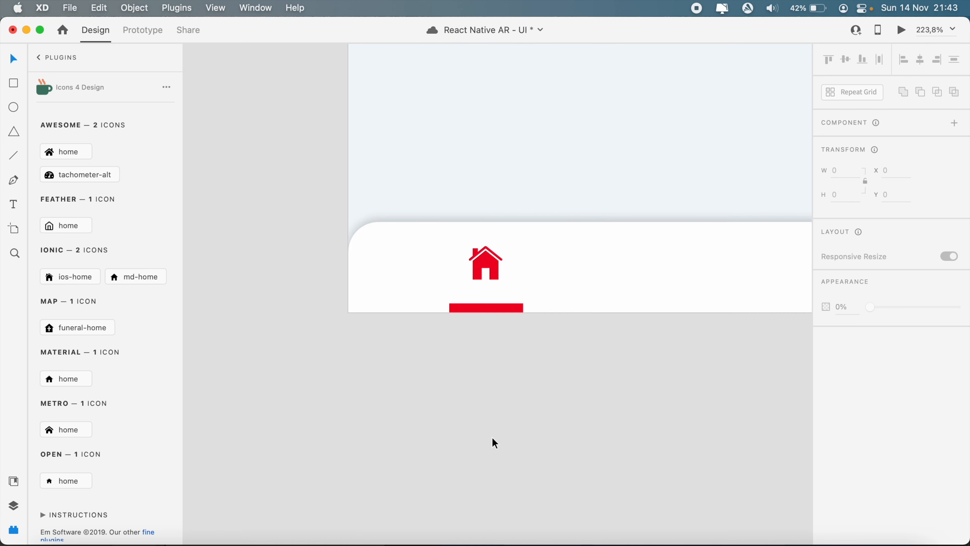
scroll(494, 442, "up", 3)
left_click(473, 179)
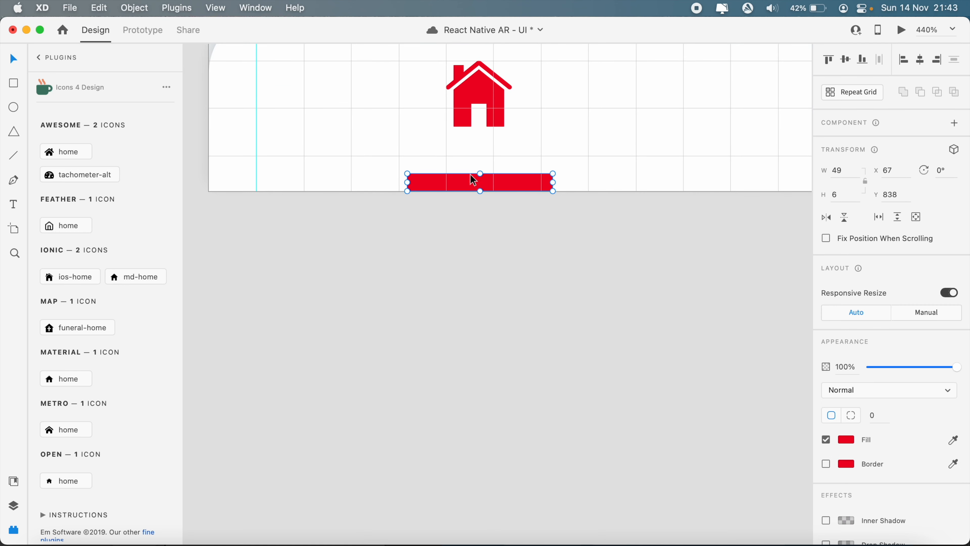
Step: Set the red indicator's height to 3 and align it to the bottom edge of the Home artboard
left_click(850, 196)
type("5")
key("Down")
key("Down")
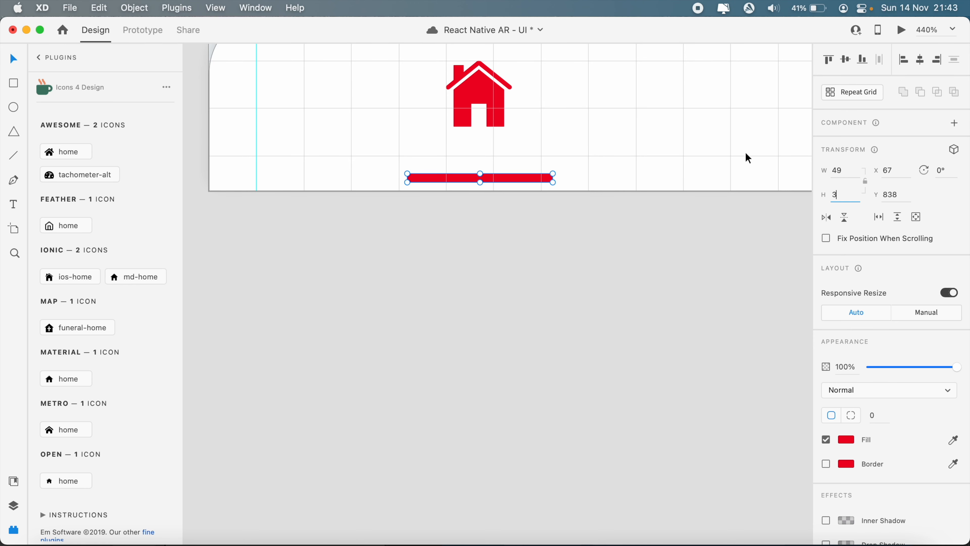
left_click(861, 59)
left_click(614, 257)
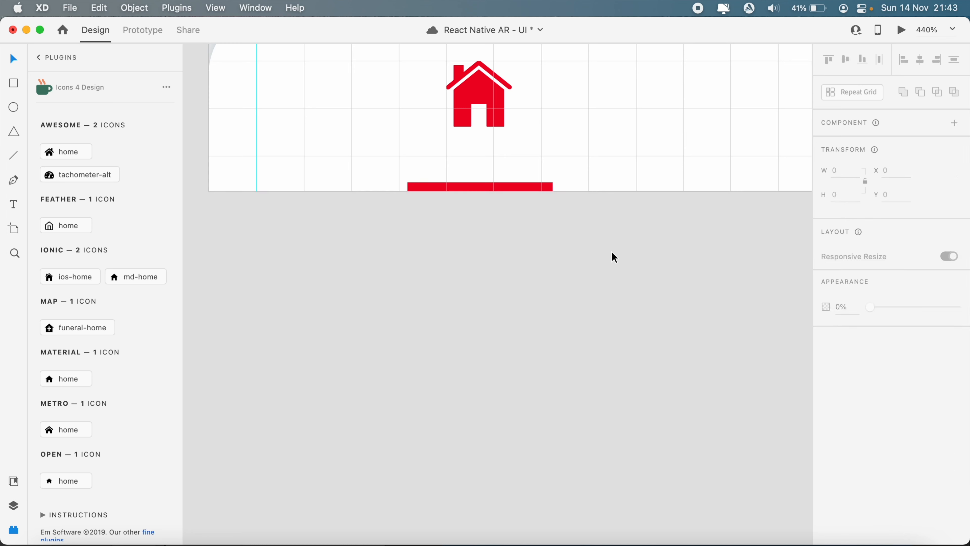
Step: Narrow the red indicator from its right side and center it and the home icon horizontally on each other
scroll(614, 257, "down", 10)
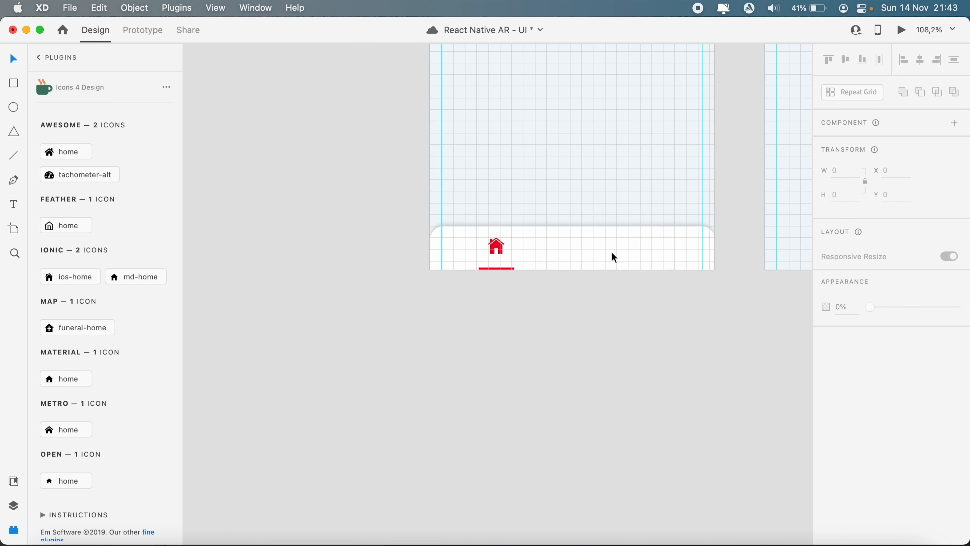
scroll(610, 256, "up", 5)
scroll(611, 255, "down", 2)
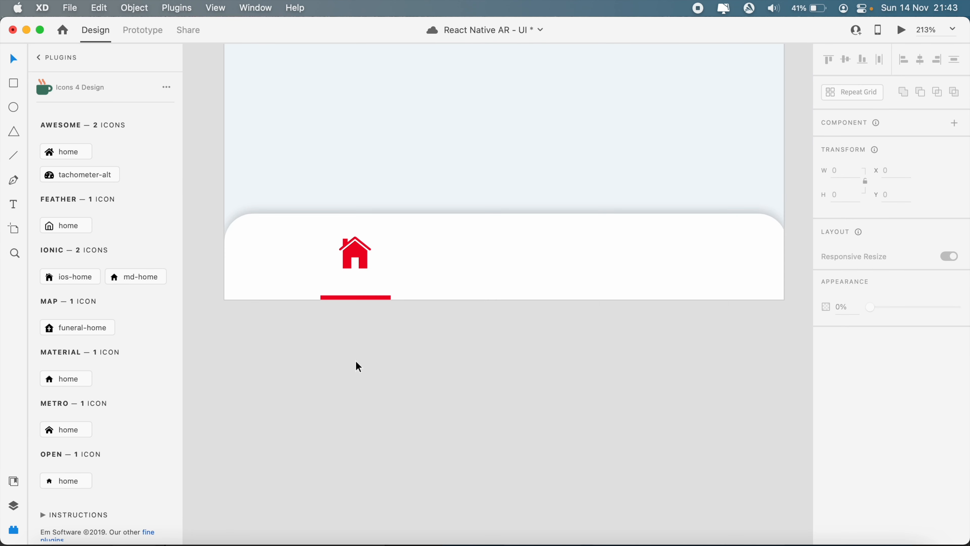
scroll(429, 294, "up", 4)
left_click(403, 315)
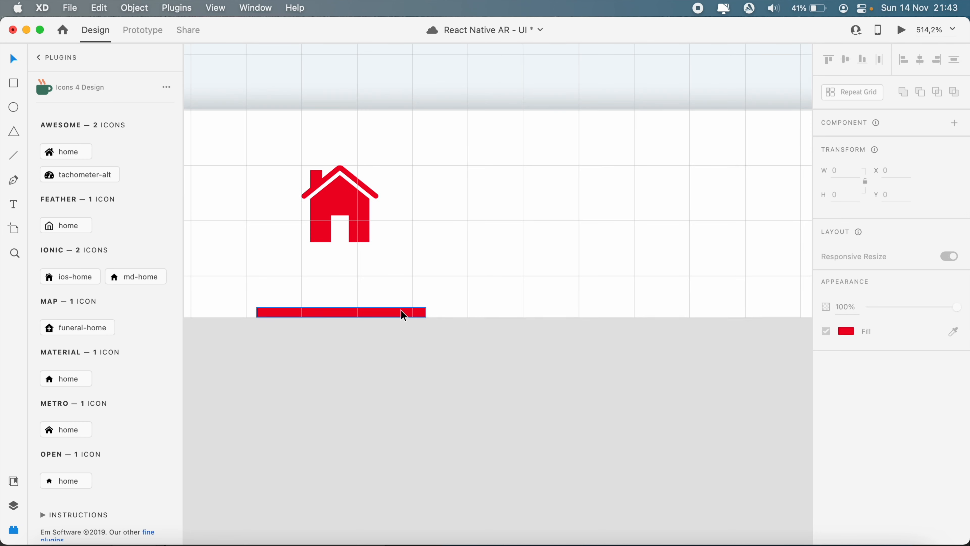
left_click_drag(427, 313, 402, 314)
left_click(360, 240, "shift")
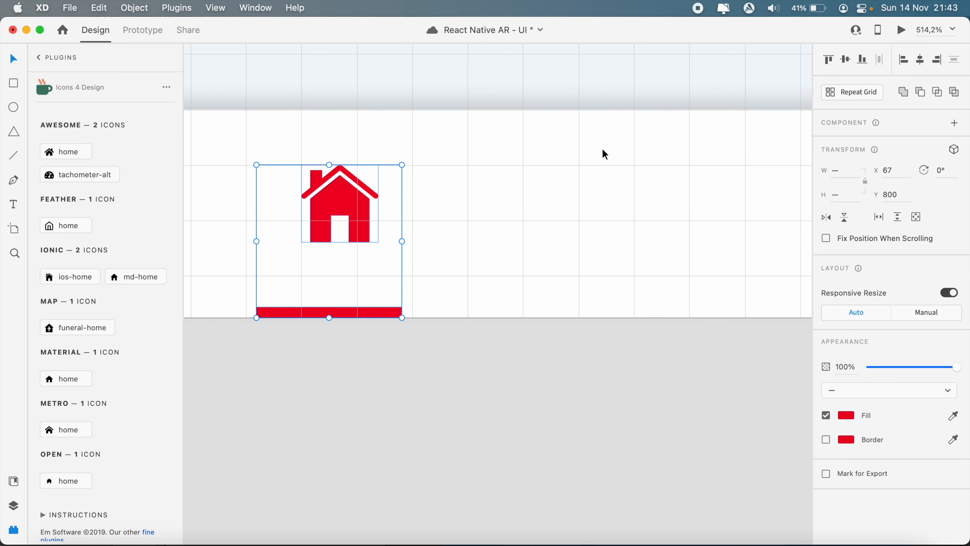
left_click(919, 67)
left_click(539, 395)
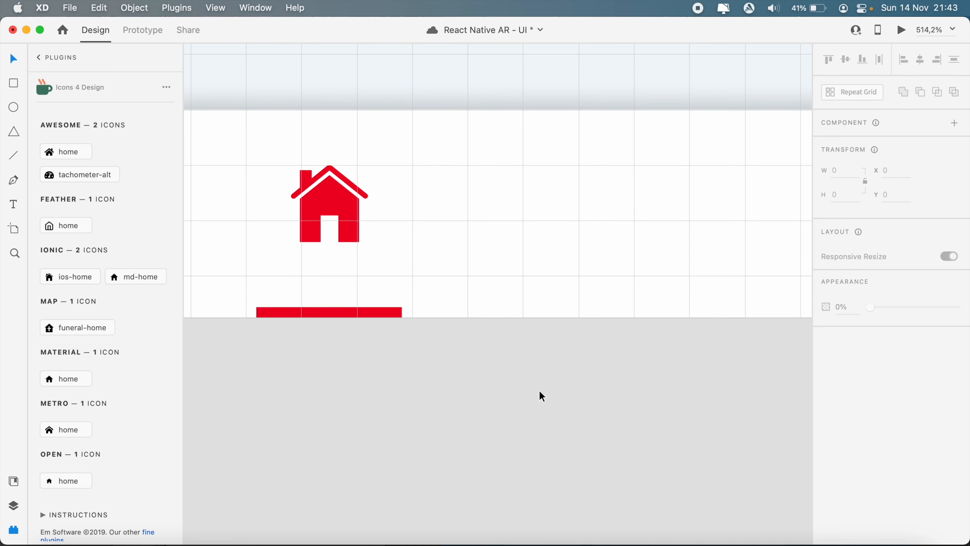
Step: Move the home icon down to Y 805 on the bottom bar, keeping it at X 77
scroll(533, 444, "down", 5)
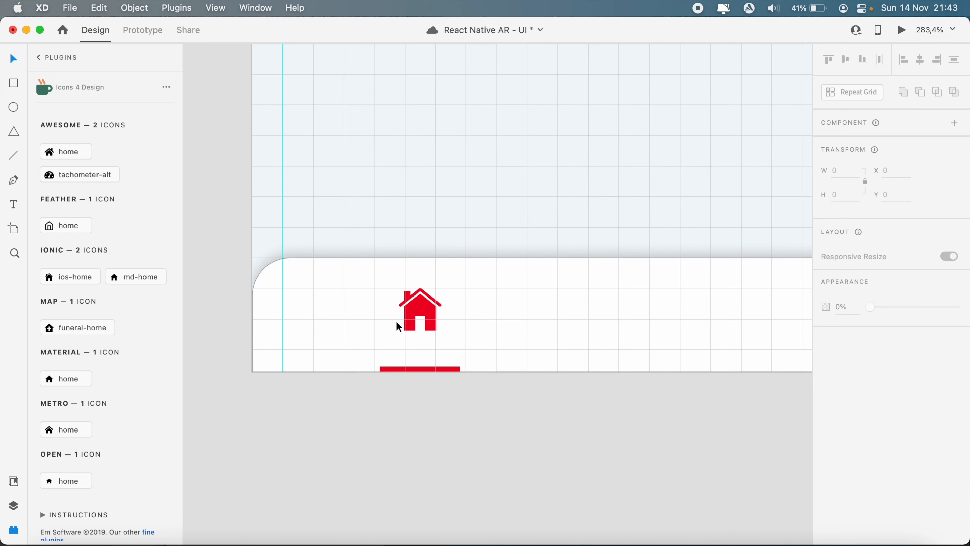
left_click_drag(431, 308, 432, 317)
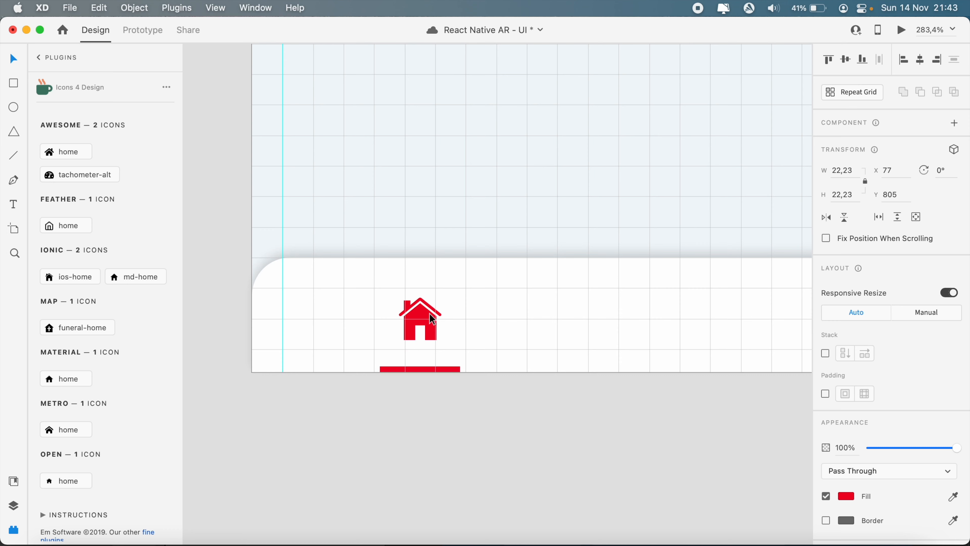
left_click(435, 468)
scroll(389, 442, "right", 2)
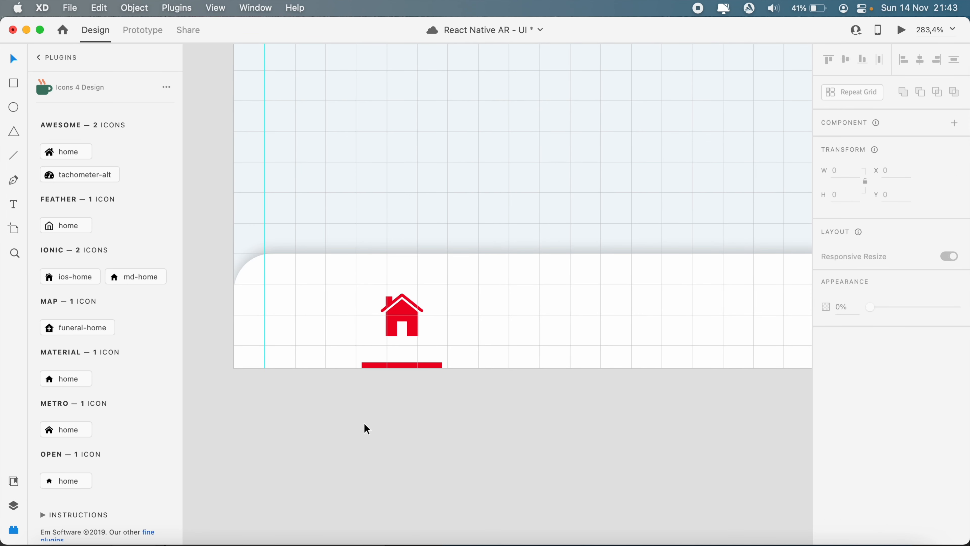
Step: Search the icon library for "search" and insert the Ionic ios-search icon into the Home artboard
scroll(89, 126, "up", 3)
double_click(92, 128)
type("s")
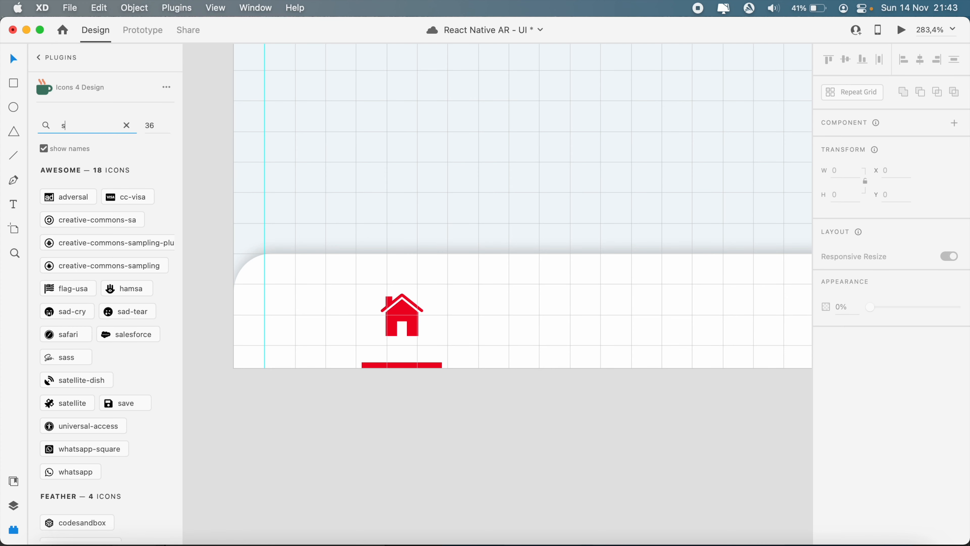
type("earch")
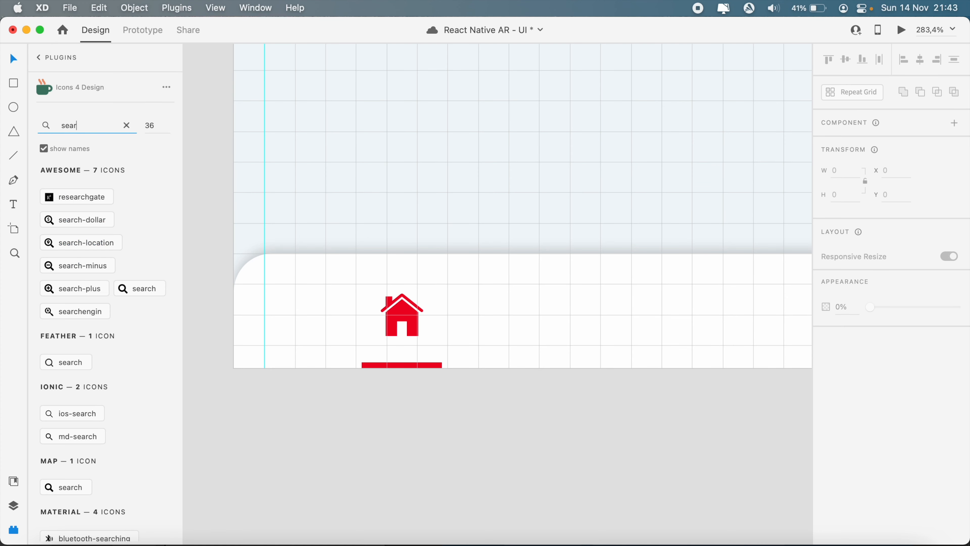
scroll(59, 374, "down", 2)
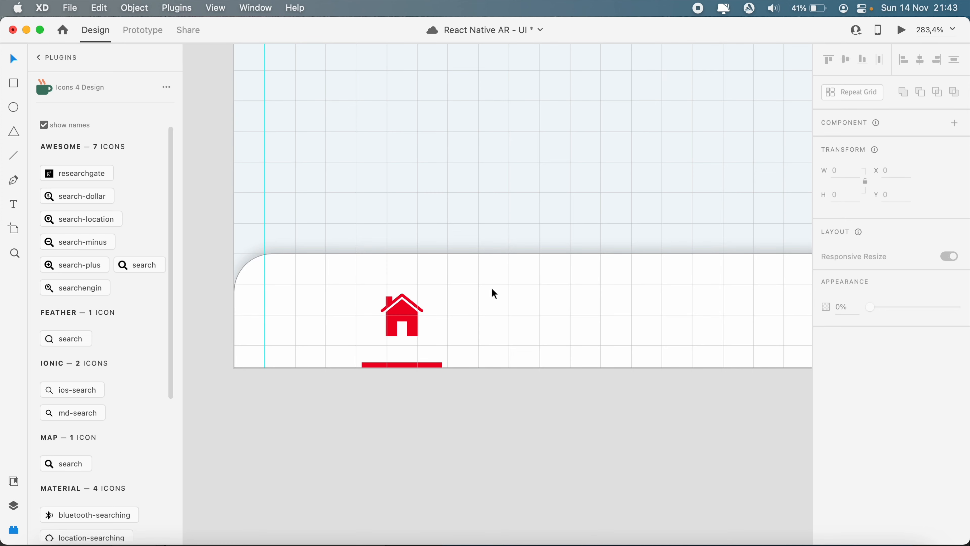
scroll(467, 311, "down", 10)
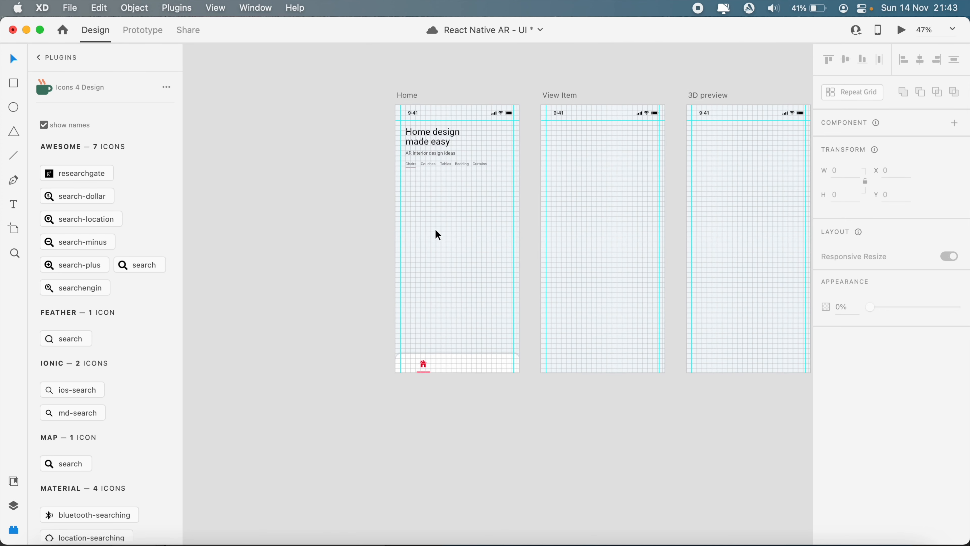
left_click(473, 363)
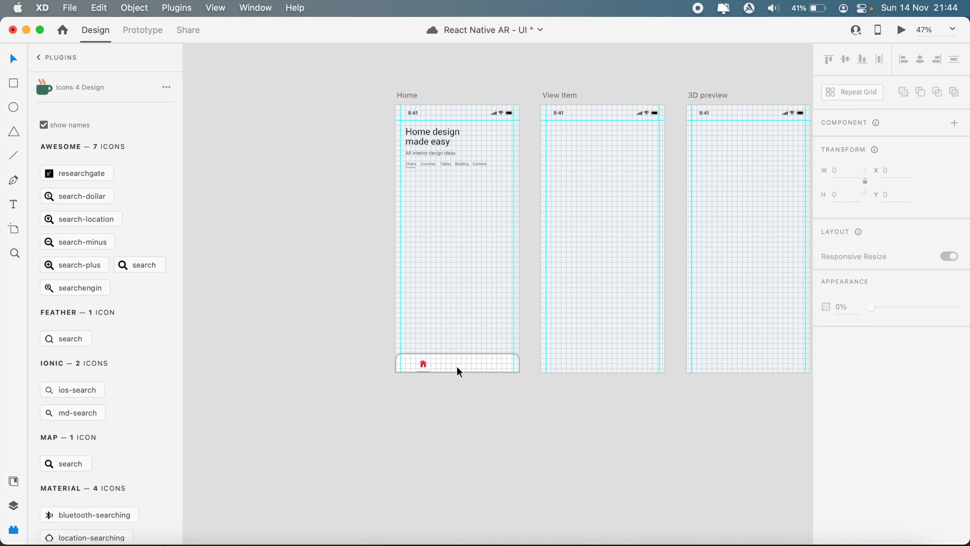
left_click(61, 339)
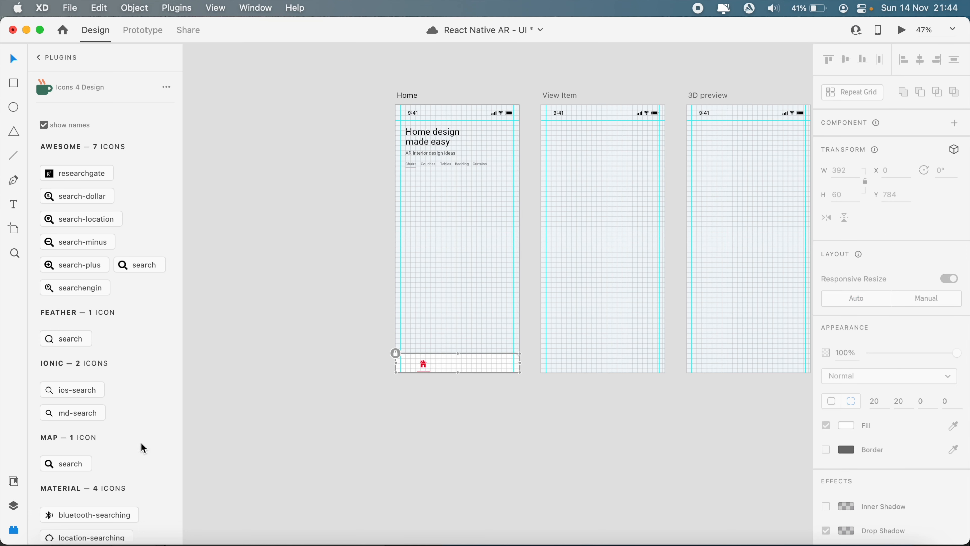
left_click(54, 392)
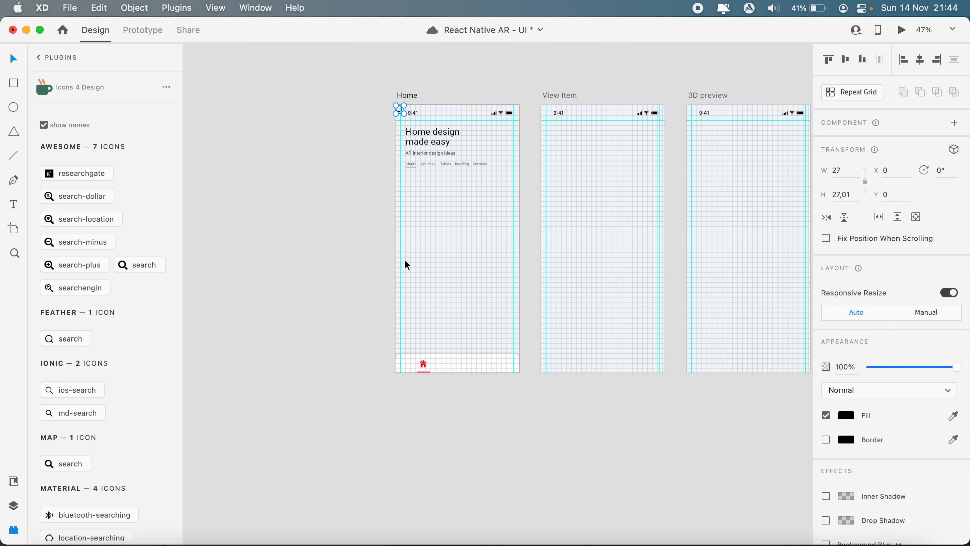
Step: Move the search icon onto the bottom bar beside the home icon at X 144, Y 800
scroll(401, 149, "up", 5)
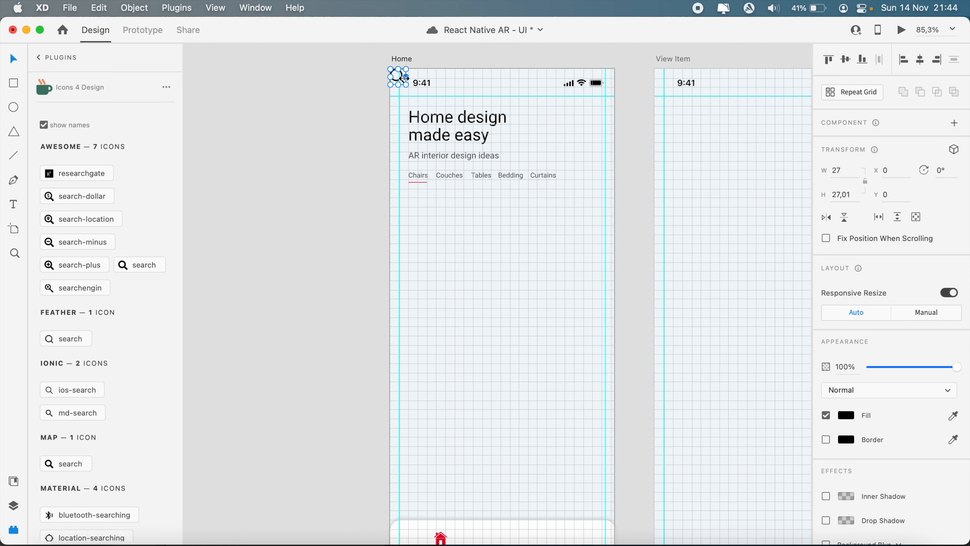
scroll(404, 84, "up", 5)
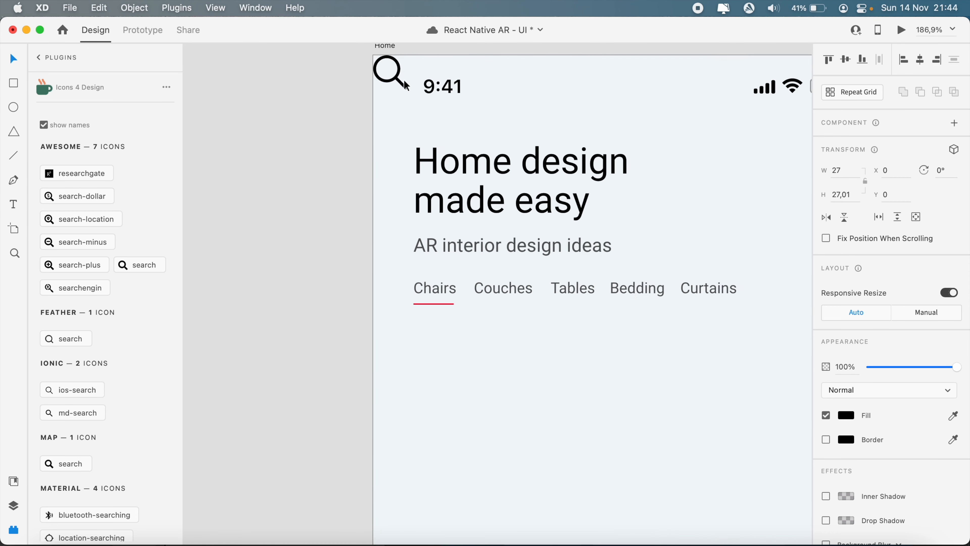
left_click_drag(397, 83, 574, 384)
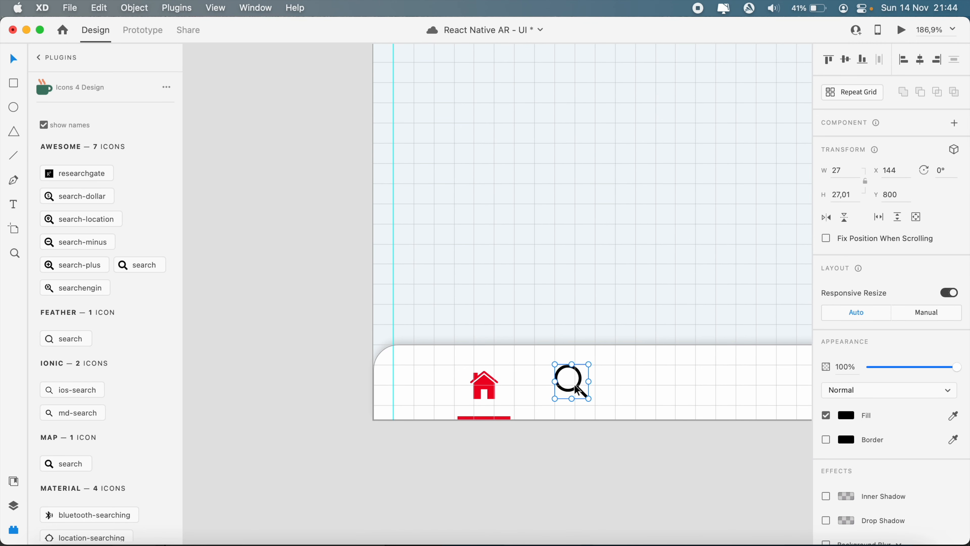
Step: Scale the search icon proportionally to a width of 22 and place it level with the home icon at X 154, Y 805
scroll(574, 355, "up", 2)
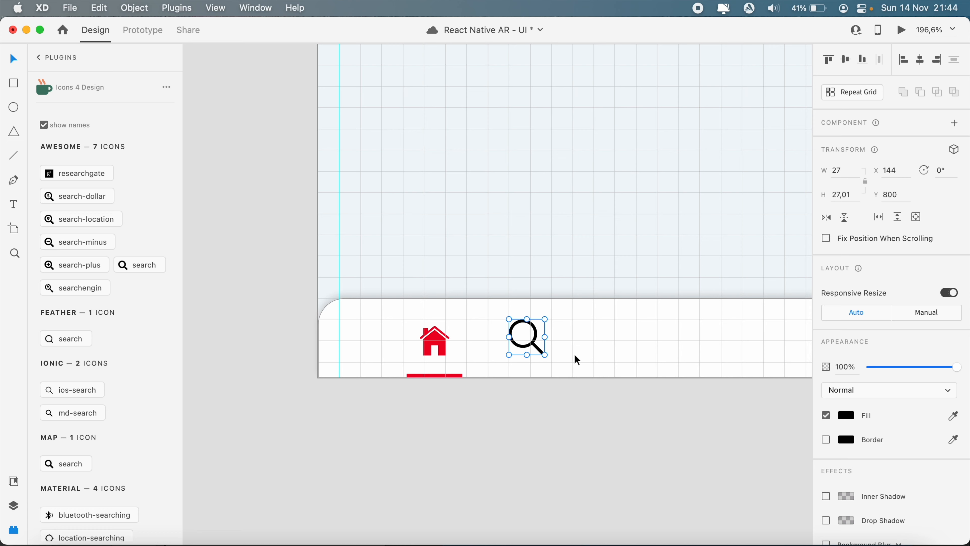
scroll(574, 354, "up", 4)
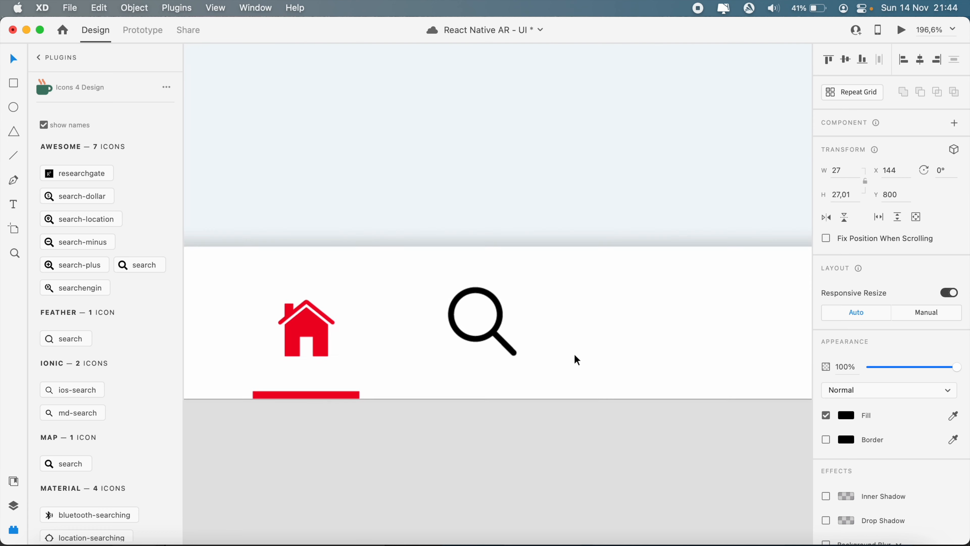
left_click(286, 345)
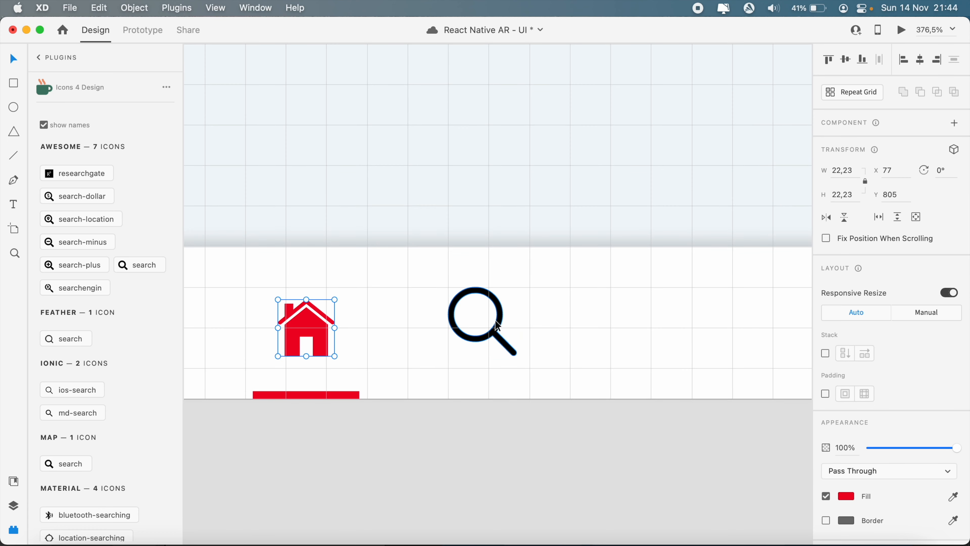
left_click(496, 335)
left_click(864, 180)
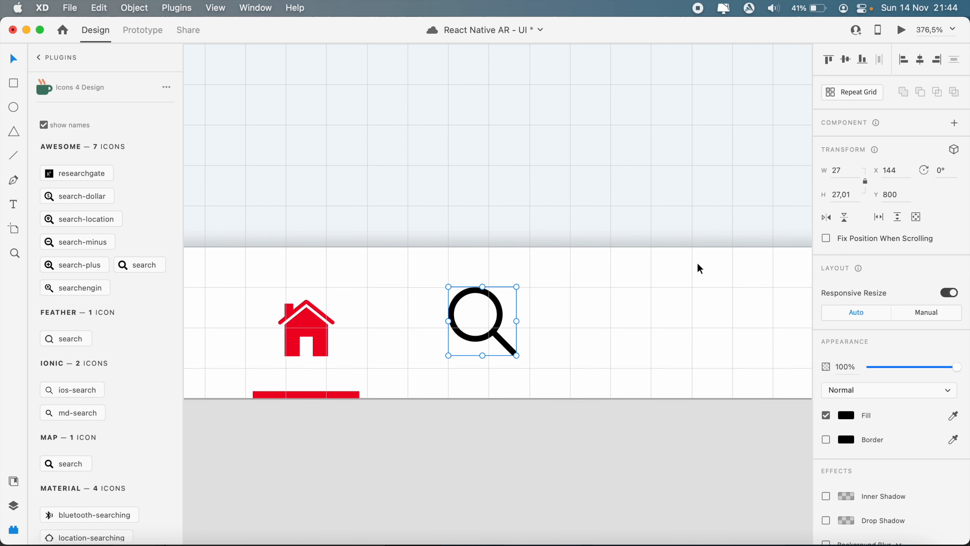
type("22")
key("Return")
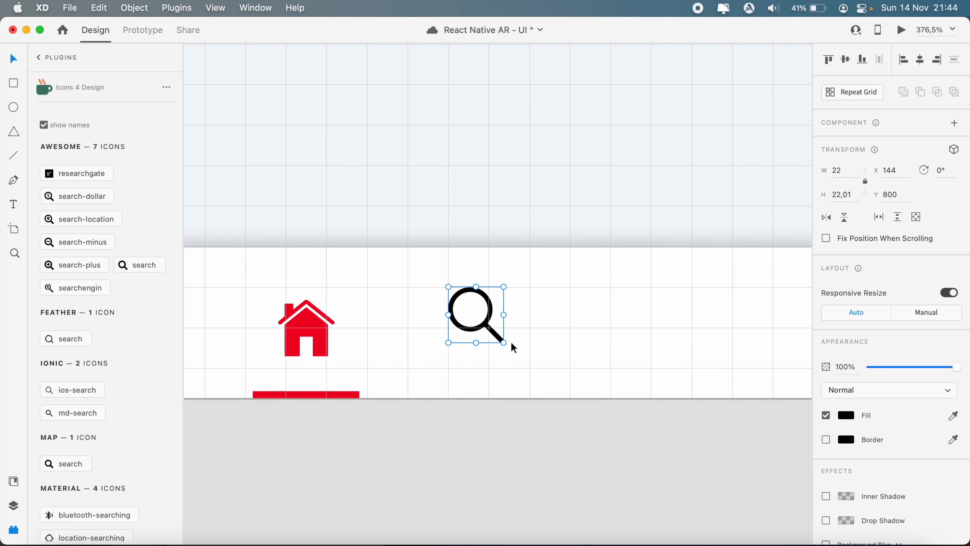
left_click_drag(487, 325, 515, 339)
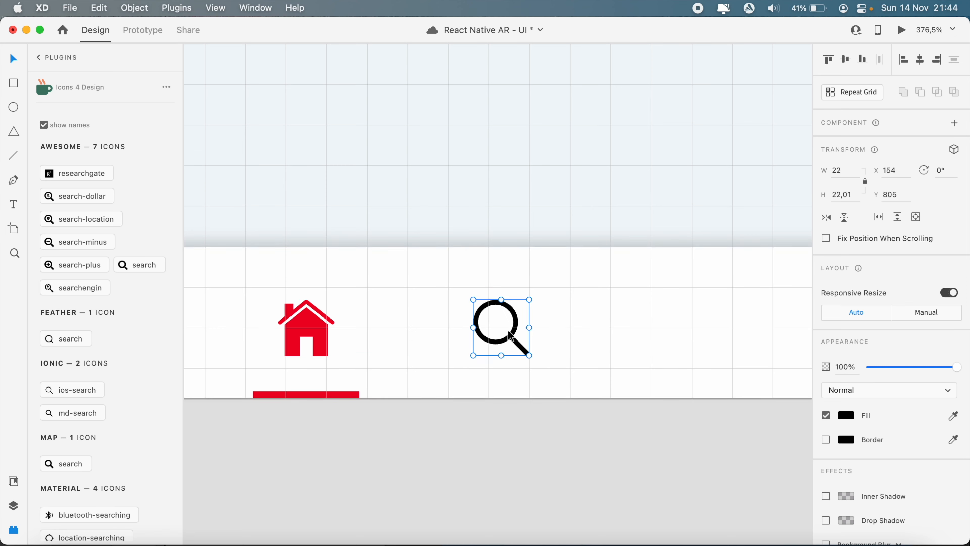
scroll(515, 339, "down", 10)
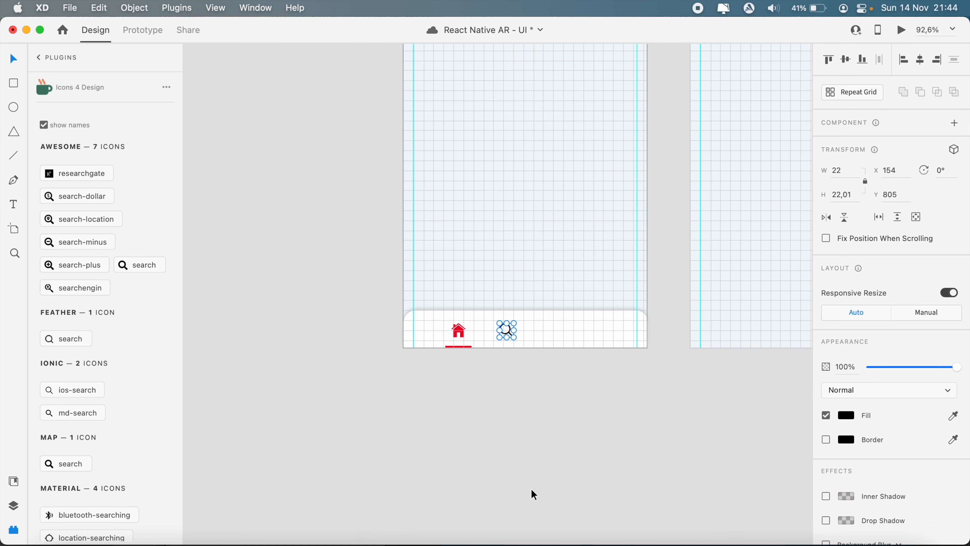
left_click(531, 489)
Step: Search the icon library for "basket" and save the document
scroll(531, 489, "up", 5)
scroll(531, 489, "up", 5)
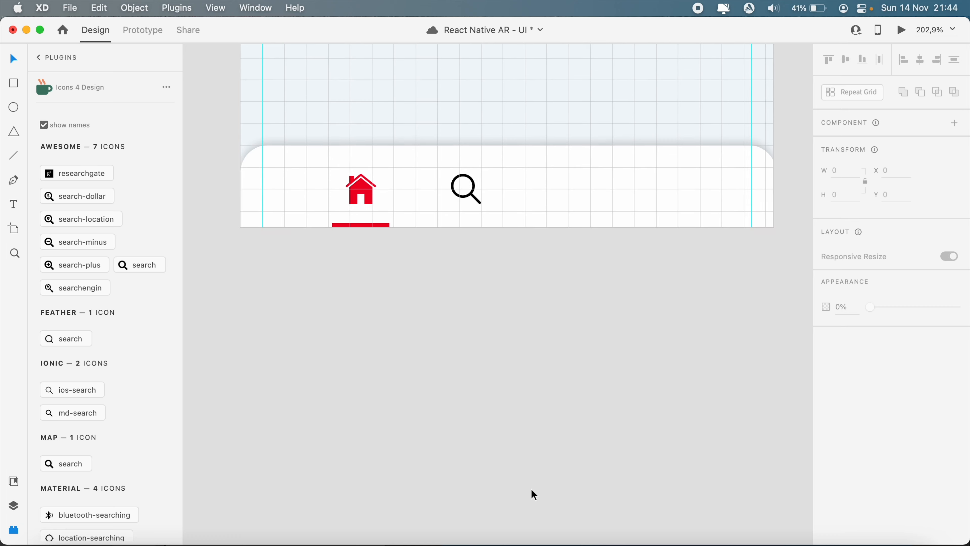
scroll(65, 146, "up", 2)
double_click(106, 126)
type("basket")
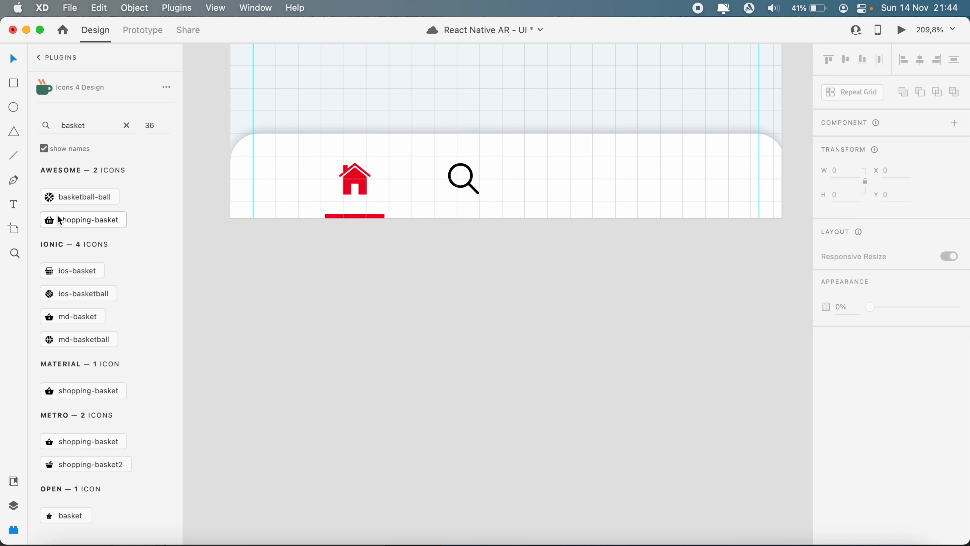
key("super+s")
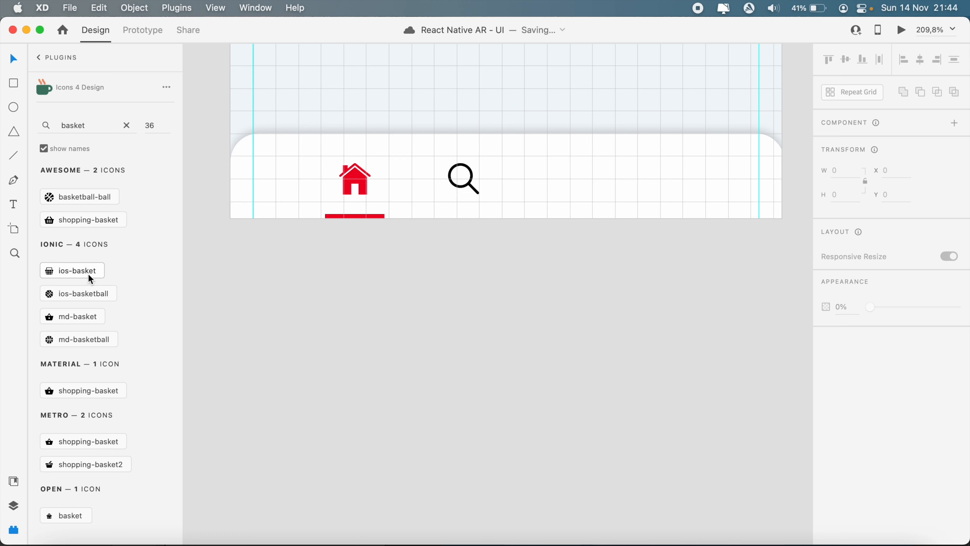
Step: Try the Ionic ios-basket icon on the Home artboard, delete it and return to the bottom bar
left_click(74, 272)
scroll(496, 320, "up", 2)
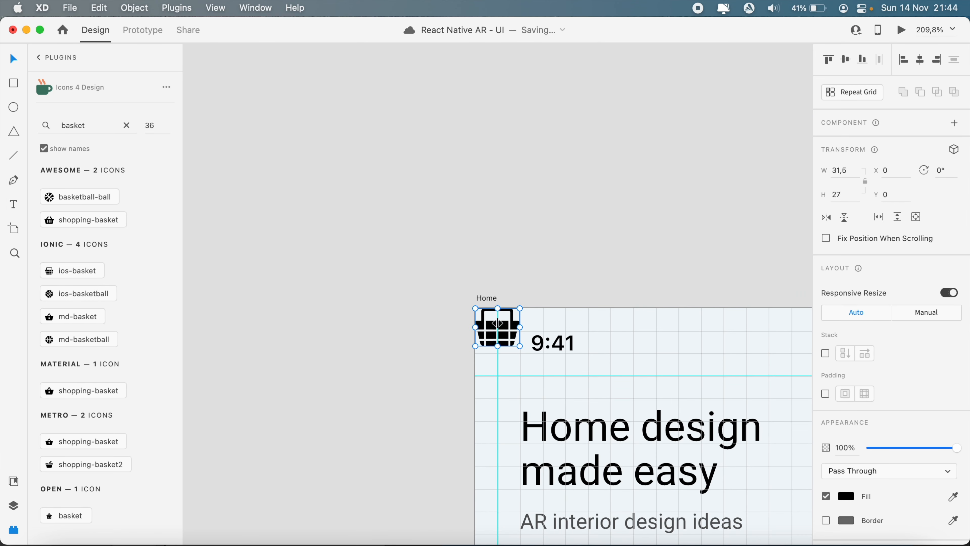
scroll(497, 322, "up", 5)
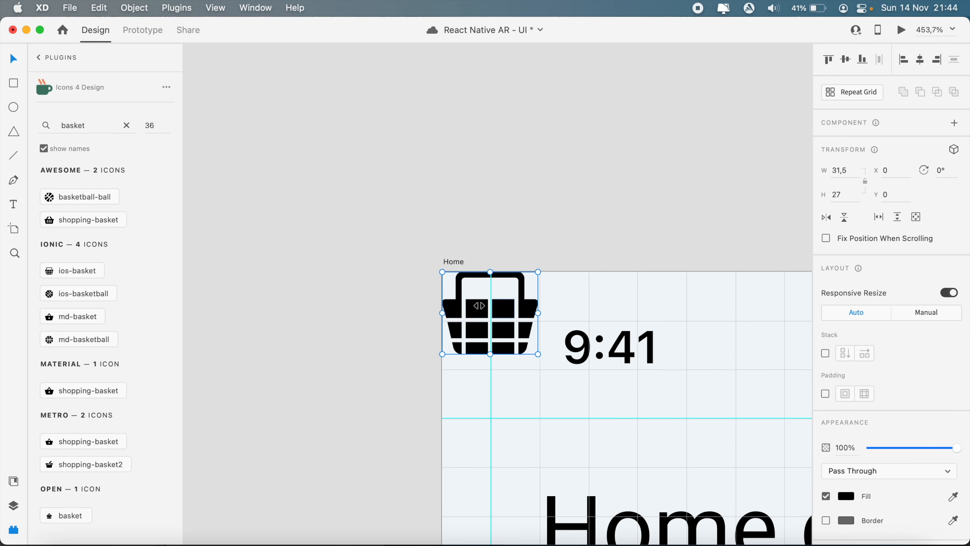
key("Delete")
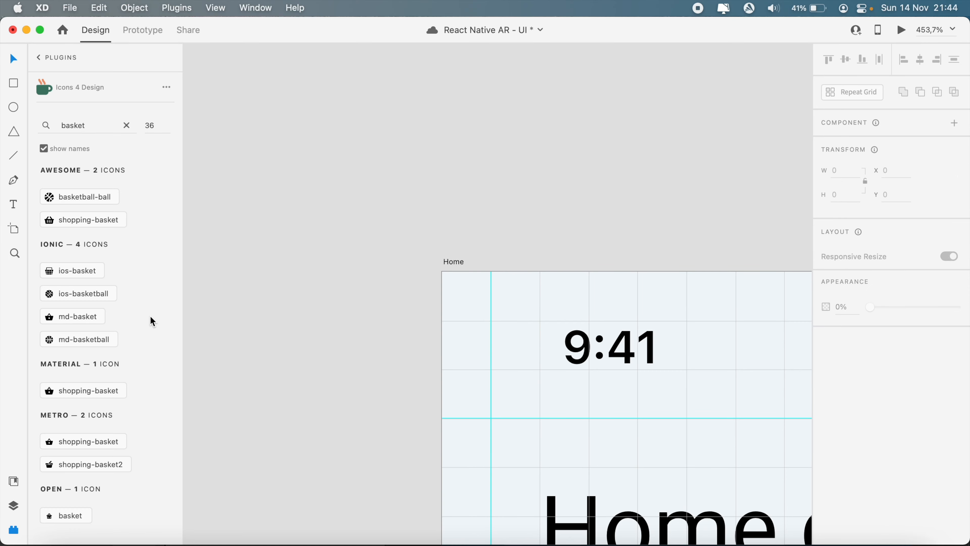
scroll(432, 396, "down", 5)
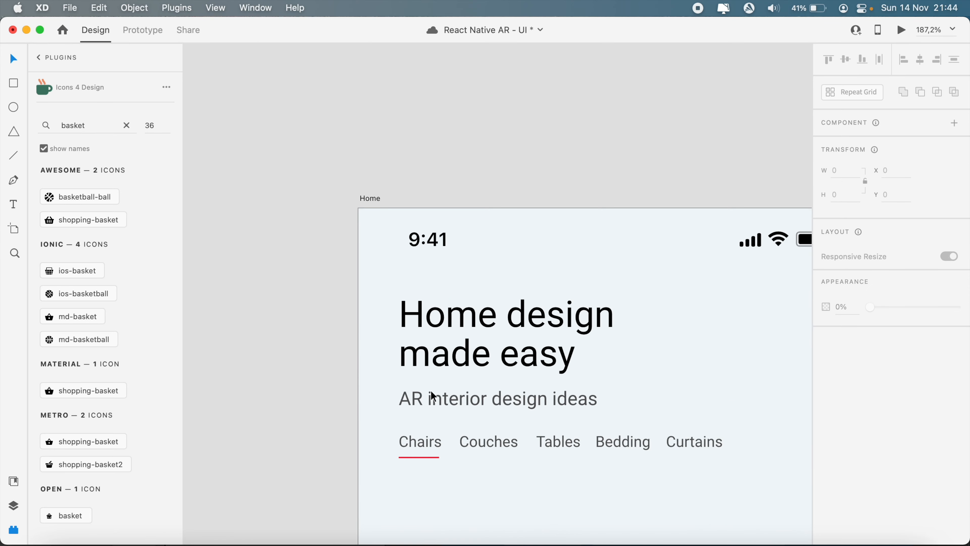
scroll(433, 396, "down", 10)
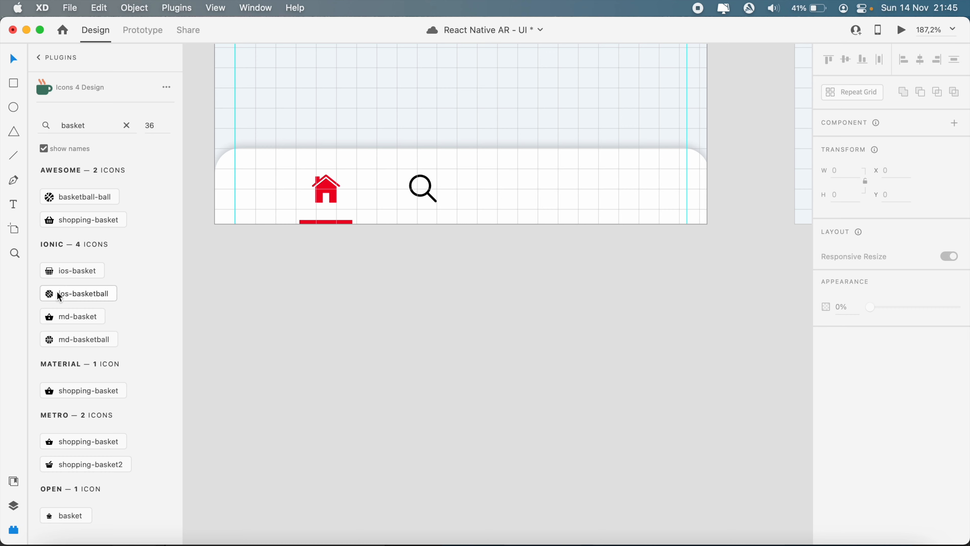
Step: Insert the Ionic ios-basket icon and place it on the Home bottom bar after the search icon at X 230,77 and Y 805
left_click(77, 271)
left_click_drag(509, 298, 652, 457)
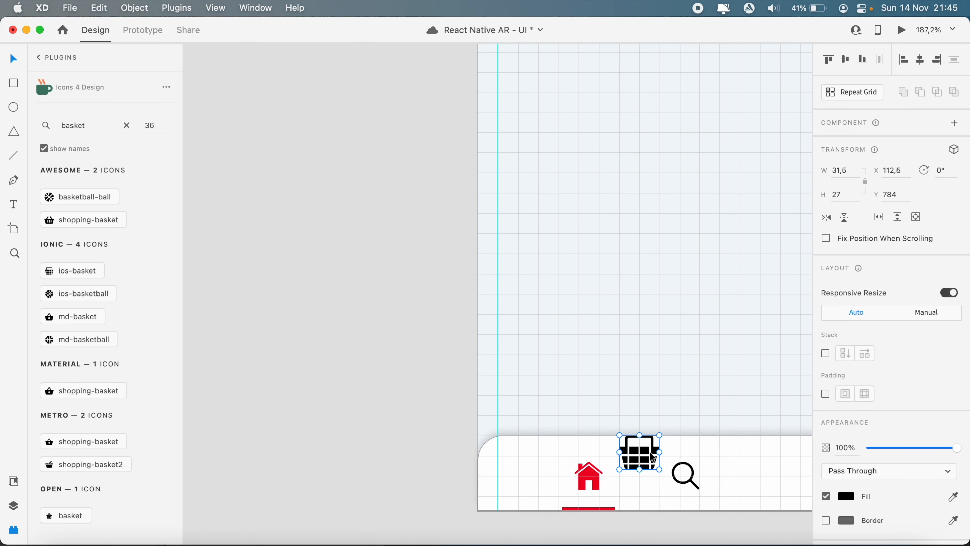
scroll(651, 456, "right", 10)
scroll(651, 456, "down", 2)
left_click_drag(388, 399, 536, 426)
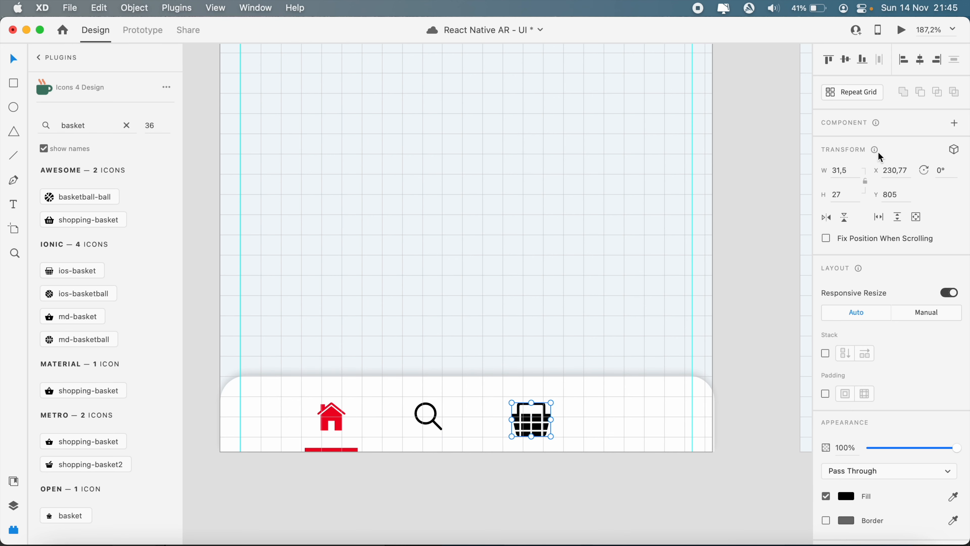
Step: Lock the basket icon's proportions, try a width of 22 and undo the resize
left_click(864, 182)
left_click(842, 171)
type("22")
key("Return")
key("super+z")
Step: Try scaling the basket icon down freehand to about 22 by 19 and undo it
scroll(626, 390, "up", 5)
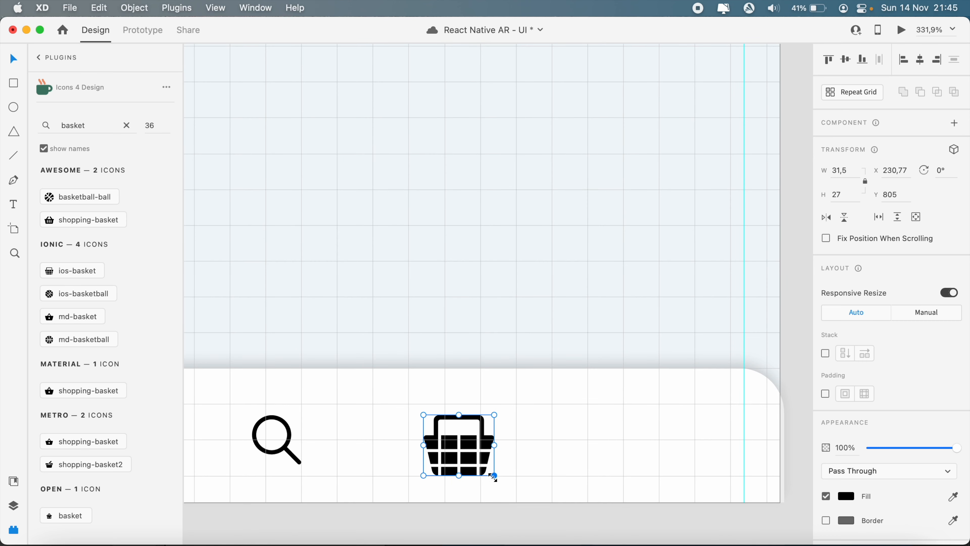
left_click_drag(494, 475, 473, 462)
scroll(546, 472, "down", 5)
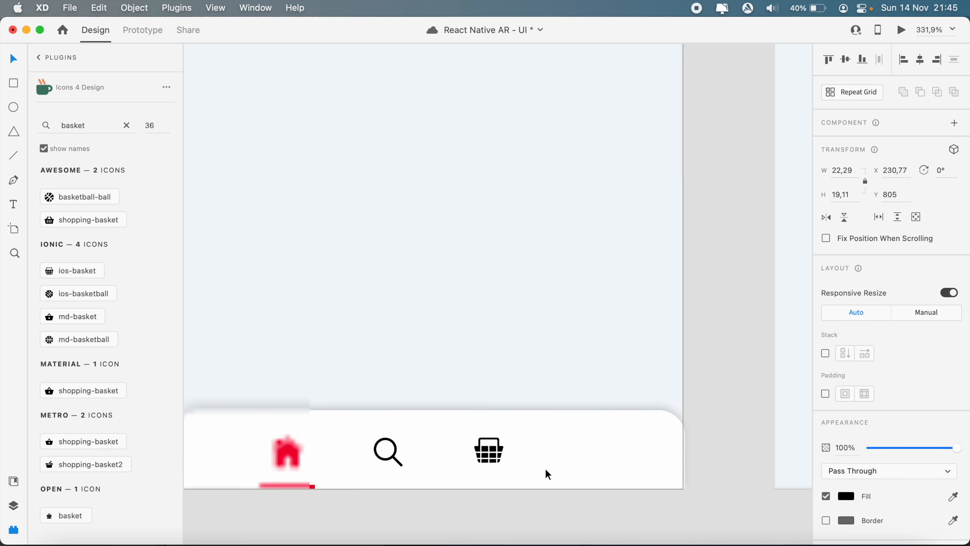
key("super+z")
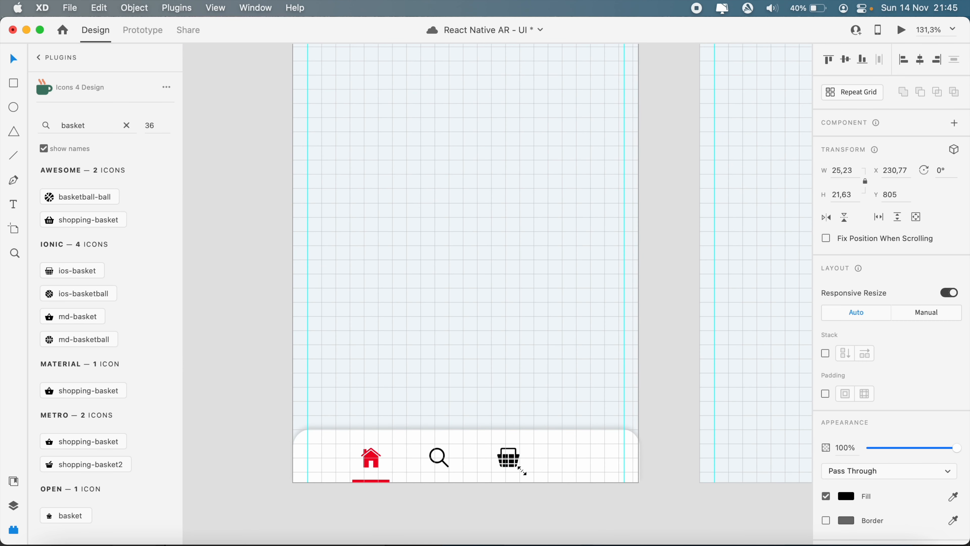
Step: Scale the basket icon proportionally to about 29 by 25 and deselect it
left_click_drag(525, 474, 528, 474)
scroll(529, 452, "up", 5)
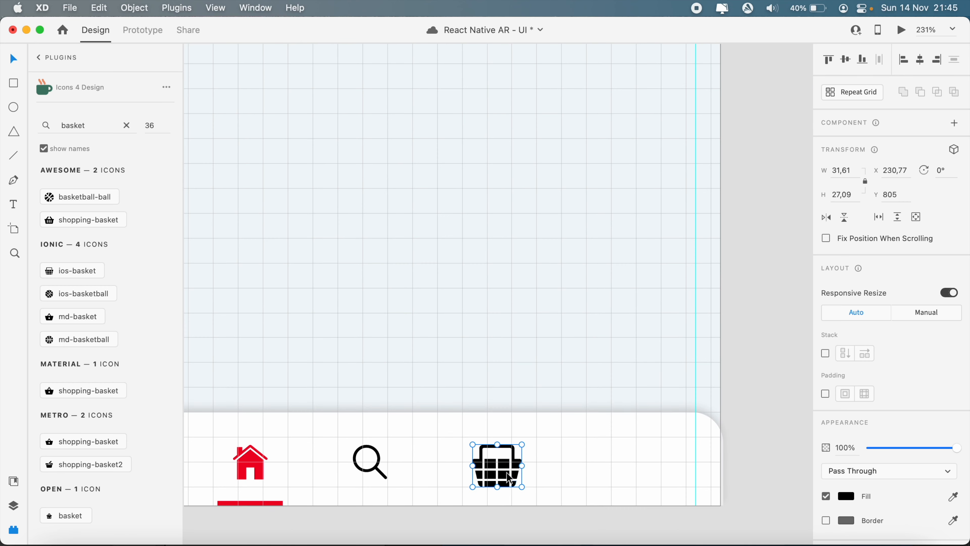
left_click_drag(521, 485, 519, 481)
left_click(575, 330)
Step: Search the icon library for "user" and look through the icons of all sets
scroll(577, 329, "down", 2)
scroll(576, 329, "left", 1)
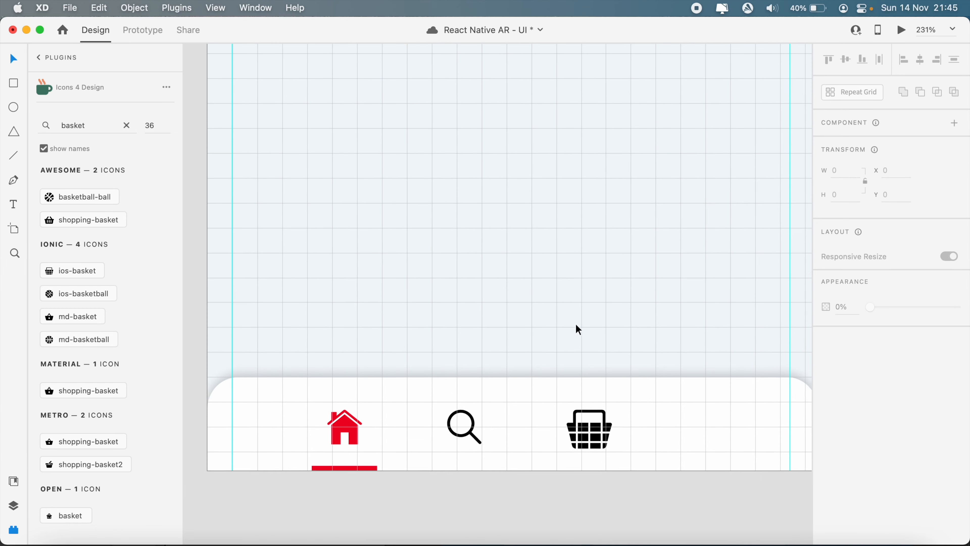
double_click(103, 127)
type("user")
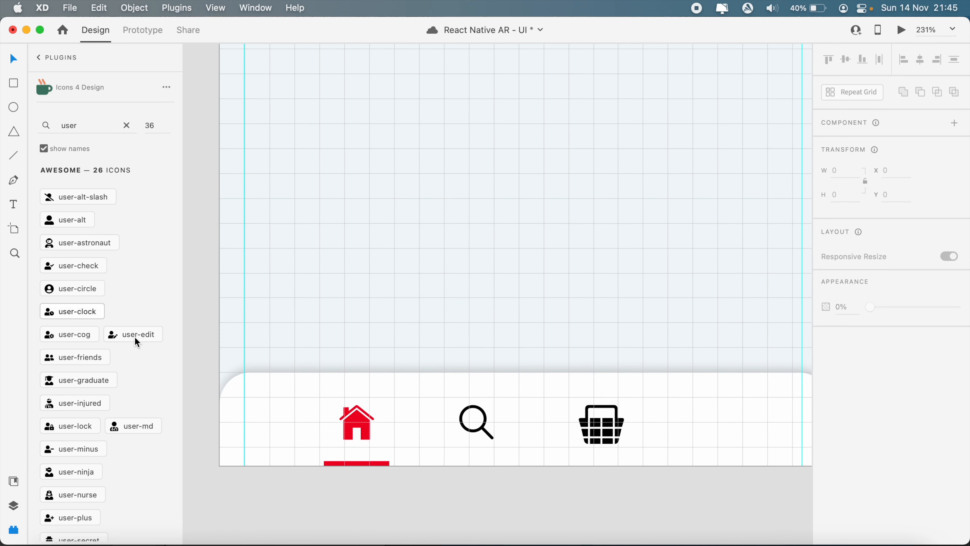
scroll(105, 428, "down", 5)
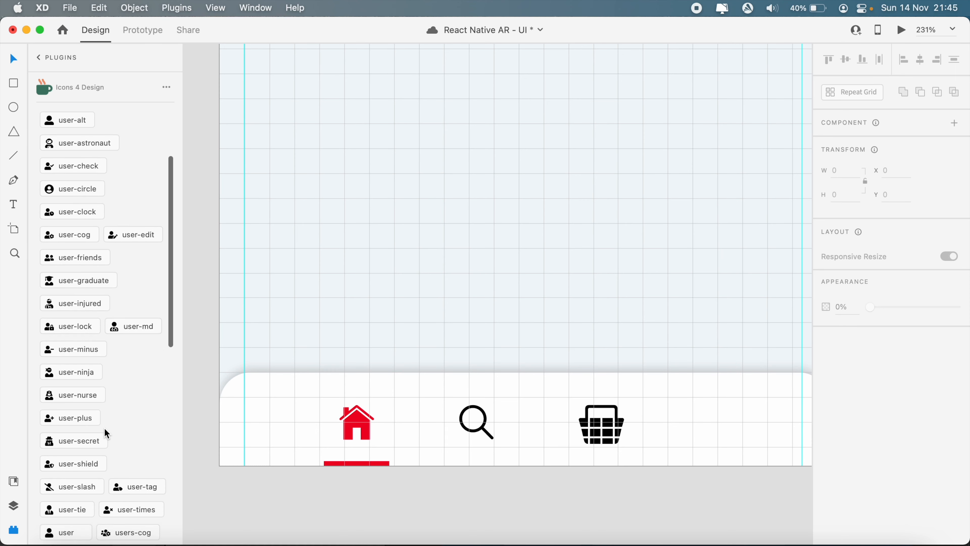
scroll(104, 428, "down", 5)
scroll(104, 427, "down", 5)
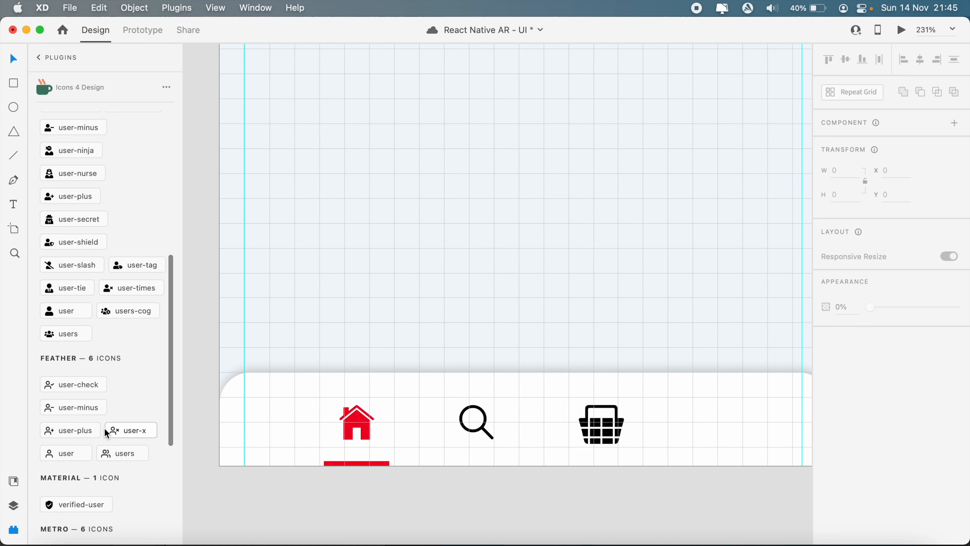
scroll(104, 428, "down", 10)
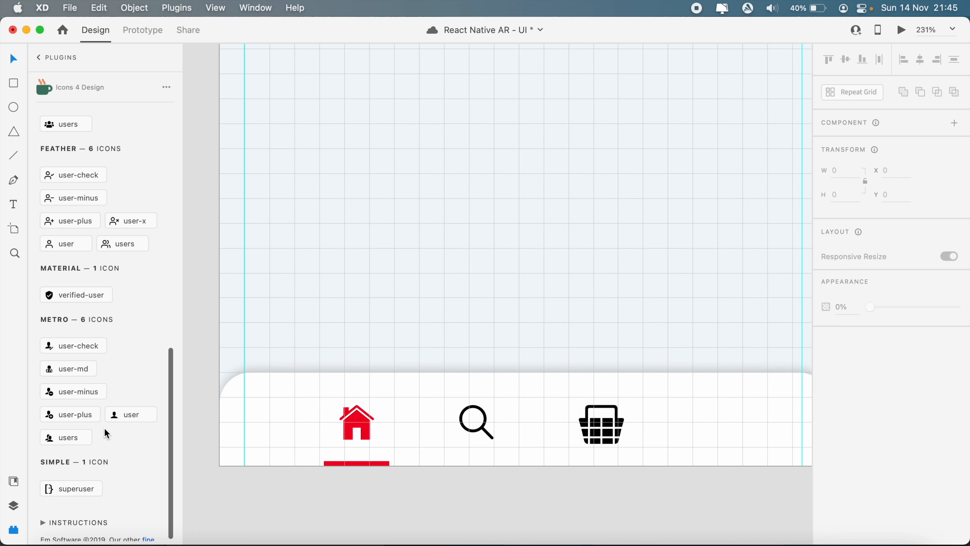
scroll(94, 449, "down", 1)
scroll(94, 449, "up", 5)
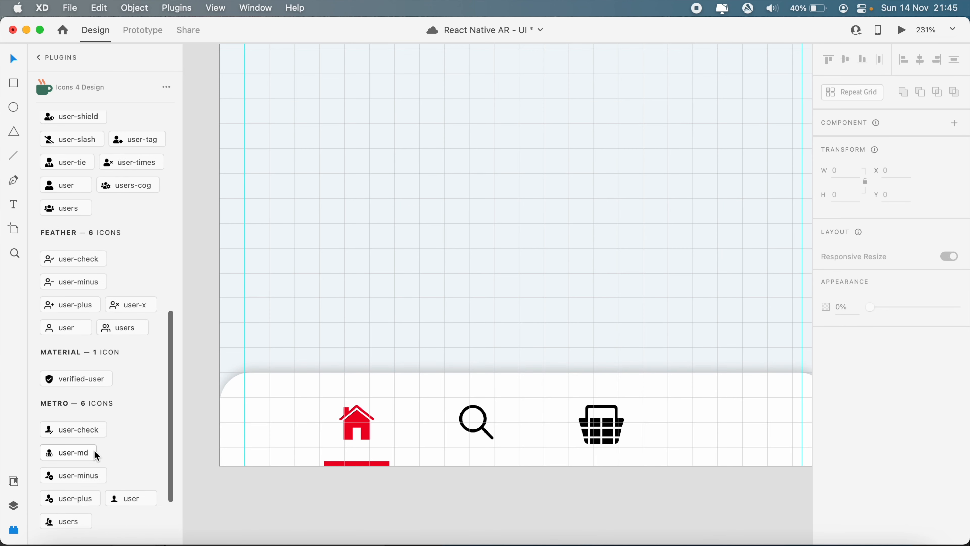
scroll(94, 450, "up", 10)
Step: Search the icon library for "person" and place the Ionic ios-person icon beside the basket at X 309 and Y 805
double_click(82, 126)
type("person")
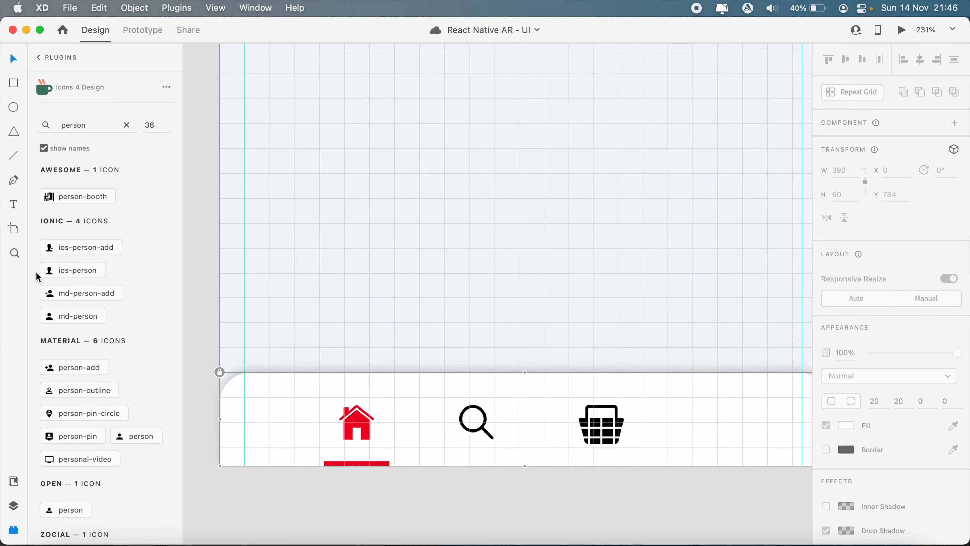
left_click(61, 271)
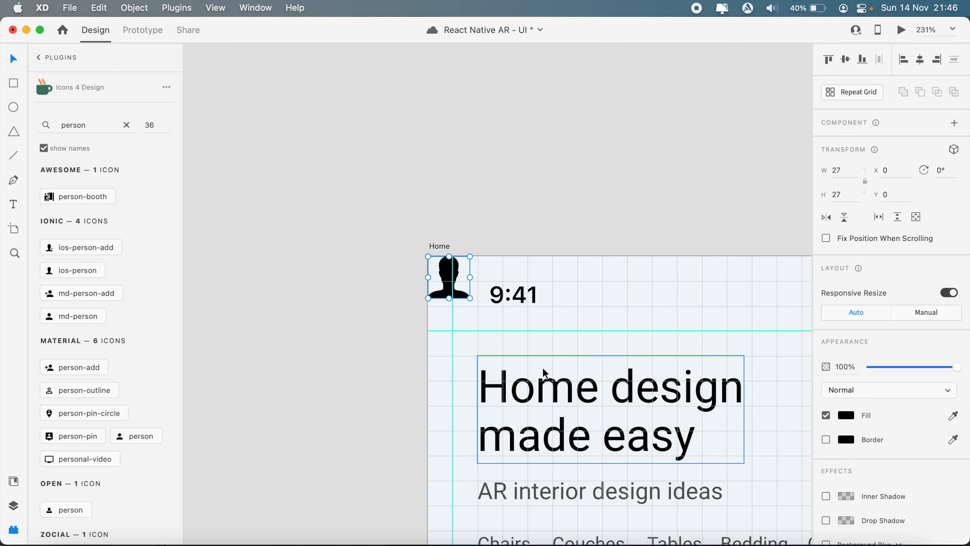
left_click_drag(450, 281, 654, 378)
scroll(650, 371, "down", 5)
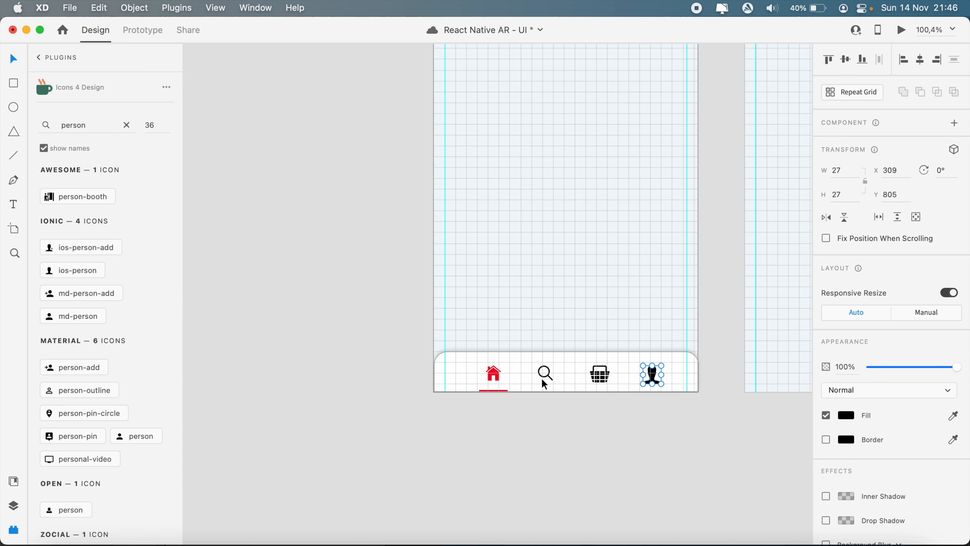
left_click(606, 395)
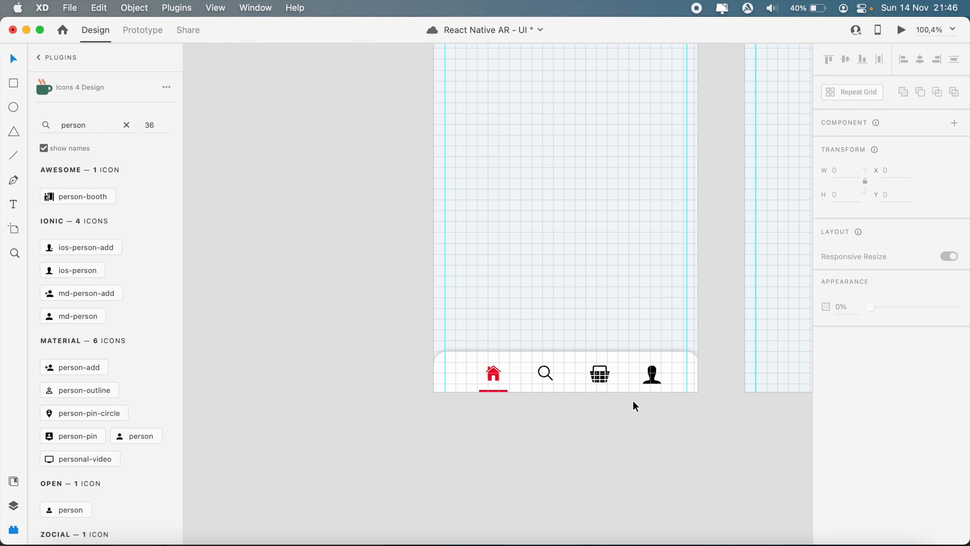
Step: Delete the person icon from the Home bottom bar
scroll(632, 400, "up", 5)
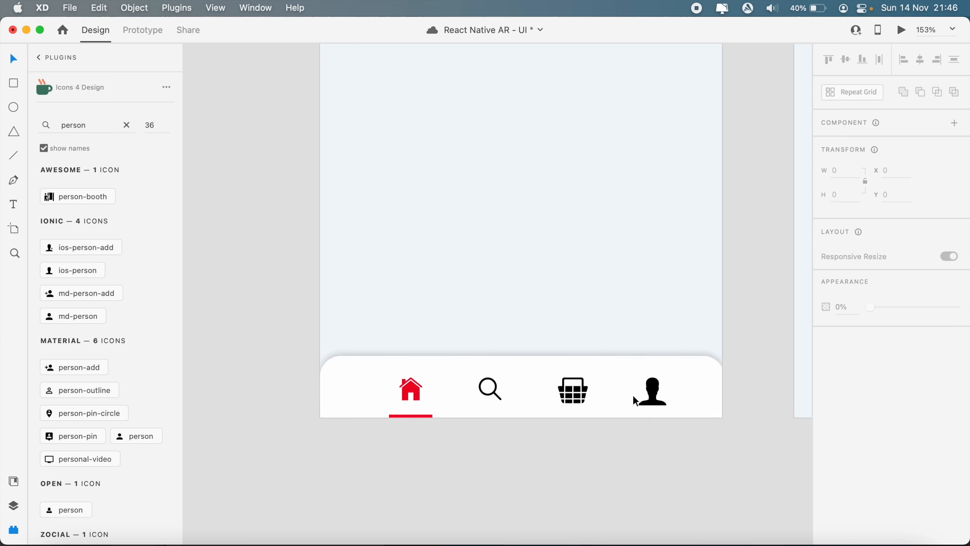
scroll(634, 401, "up", 3)
left_click(668, 410)
key("Delete")
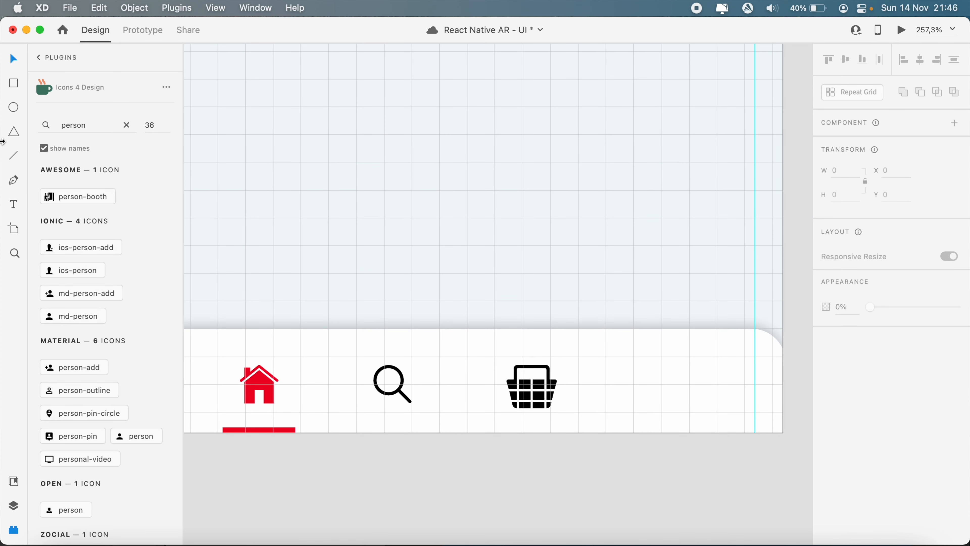
Step: Search the icon library for "user" again
double_click(104, 122)
type("user")
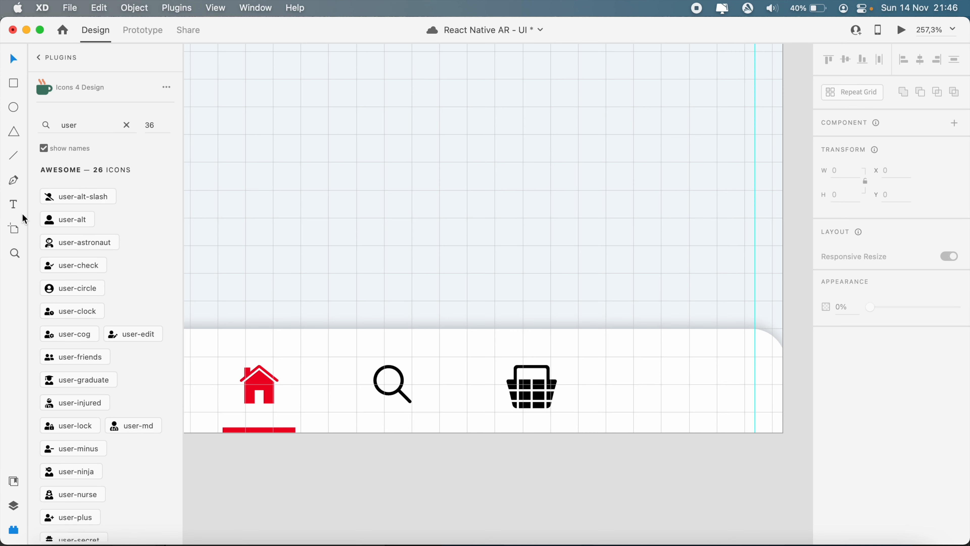
scroll(123, 288, "down", 1)
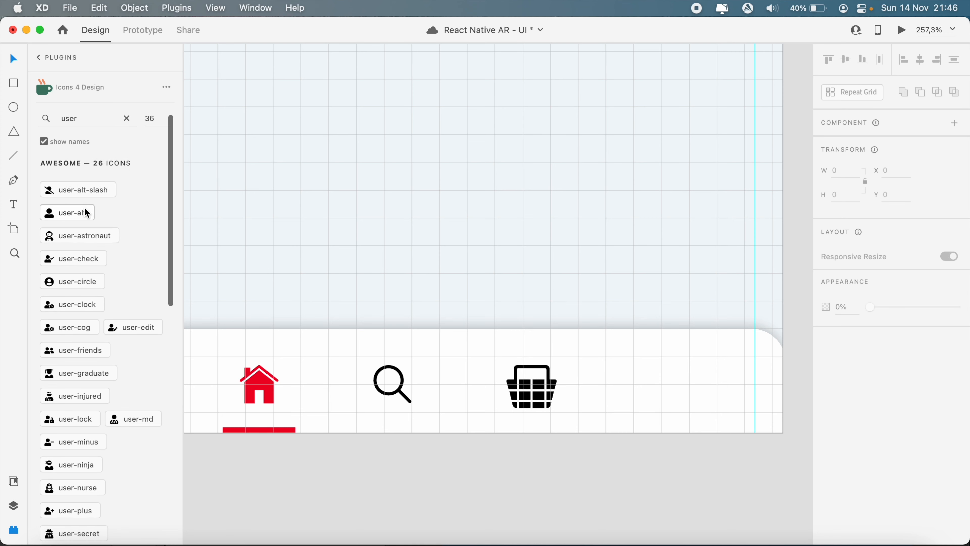
left_click(443, 373)
Step: Try the Awesome user-alt icon on the Home artboard and delete it
left_click(67, 212)
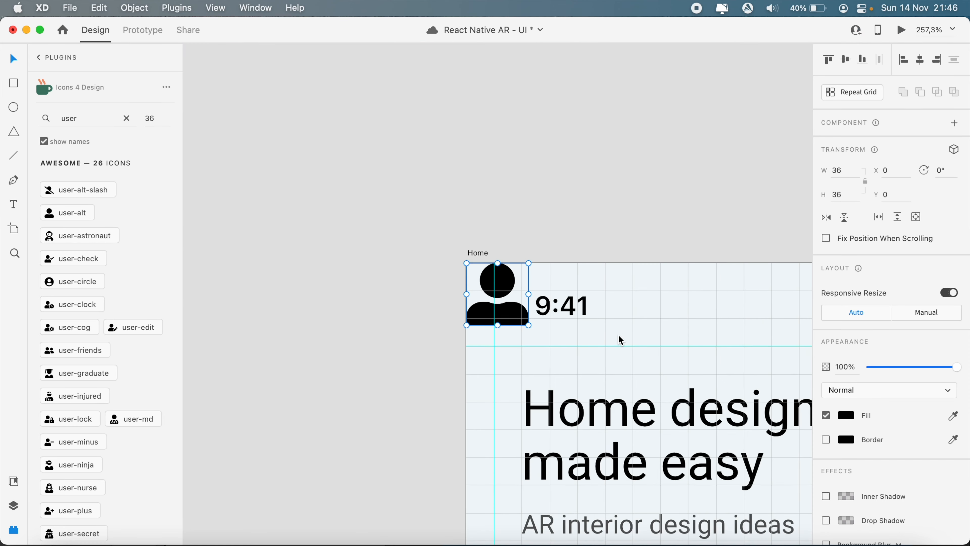
scroll(493, 302, "down", 5)
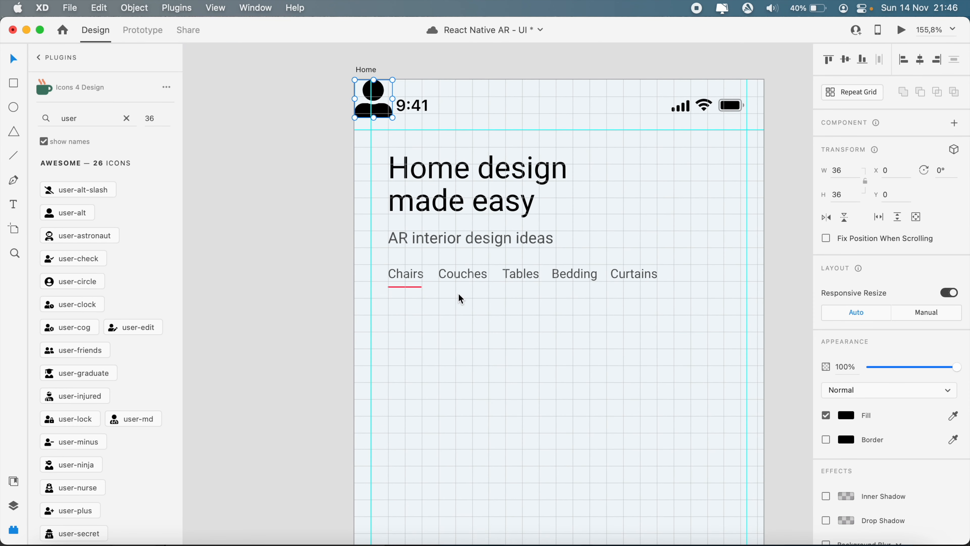
key("Delete")
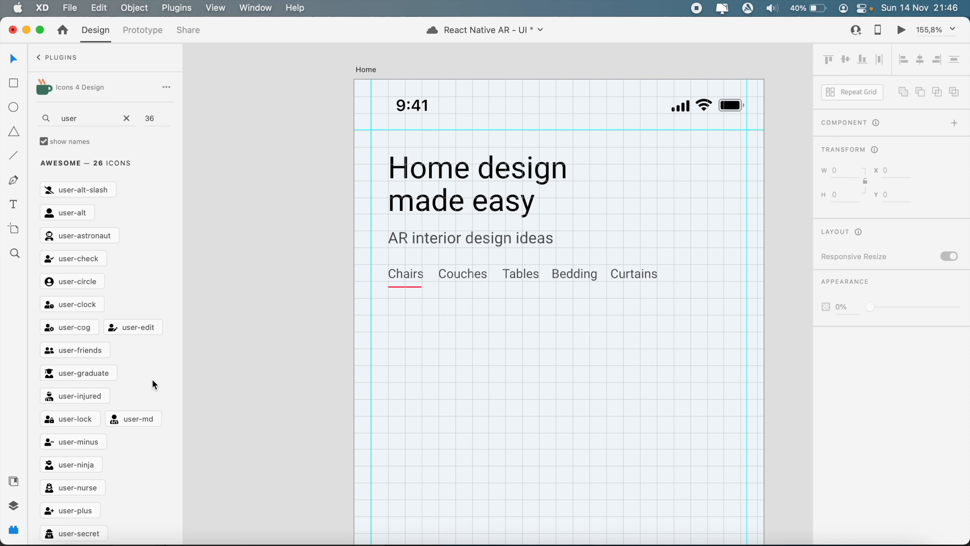
Step: Insert the Awesome user icon and move it onto the Home bottom bar beside the basket at X 320 and Y 796
scroll(108, 443, "down", 3)
scroll(107, 439, "down", 9)
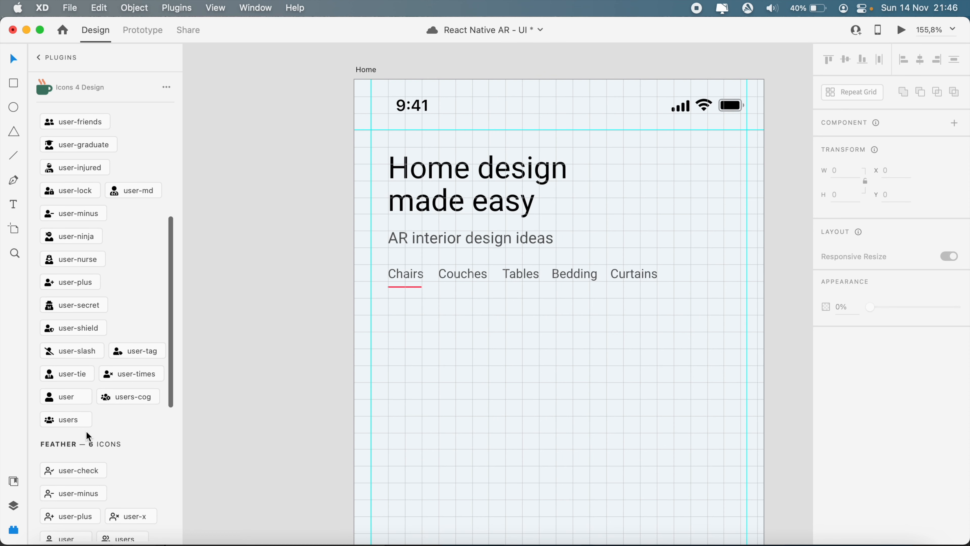
scroll(444, 221, "down", 10)
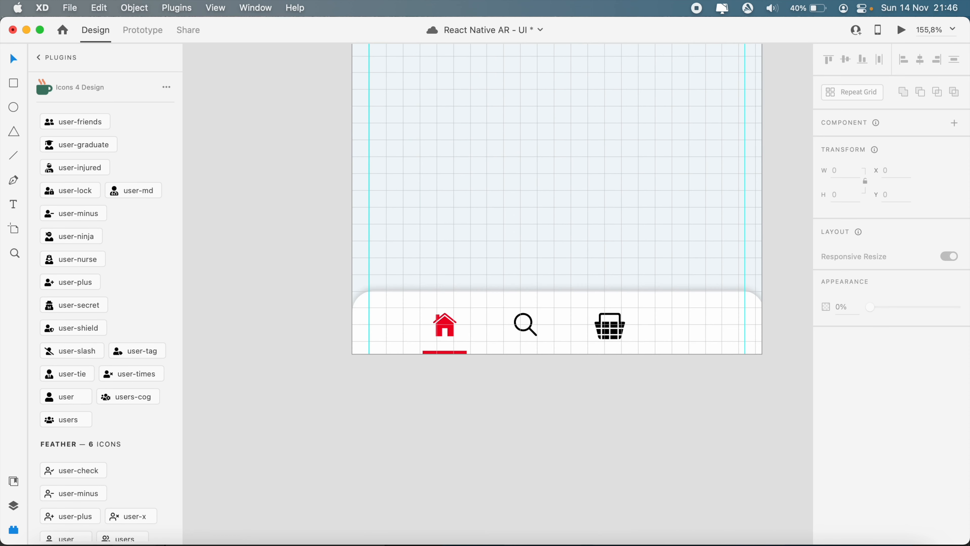
scroll(444, 221, "up", 6)
scroll(446, 225, "down", 5)
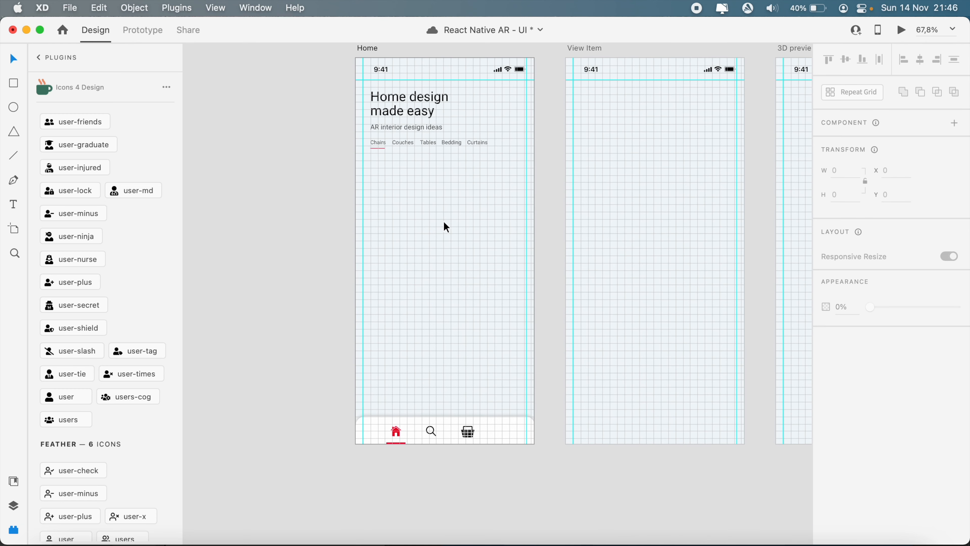
left_click(62, 400)
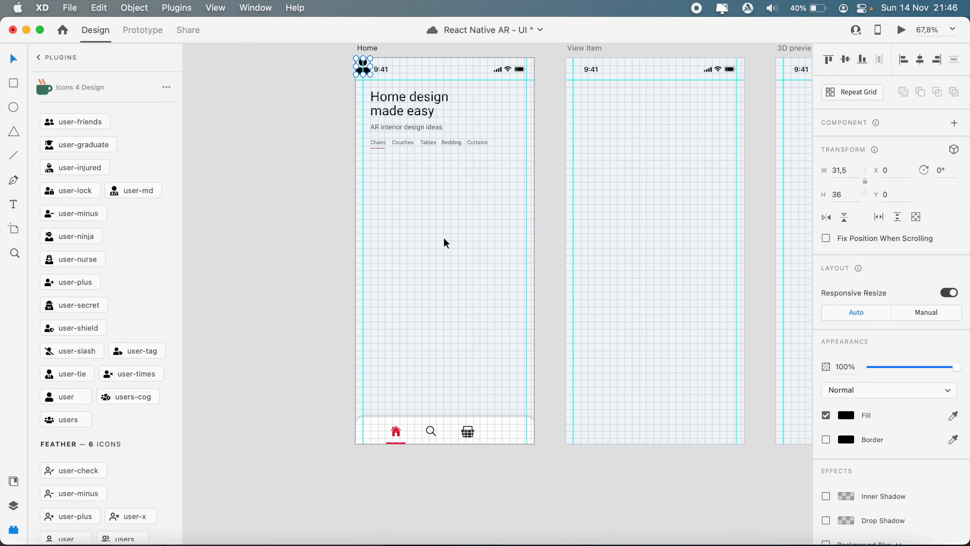
left_click_drag(368, 73, 512, 430)
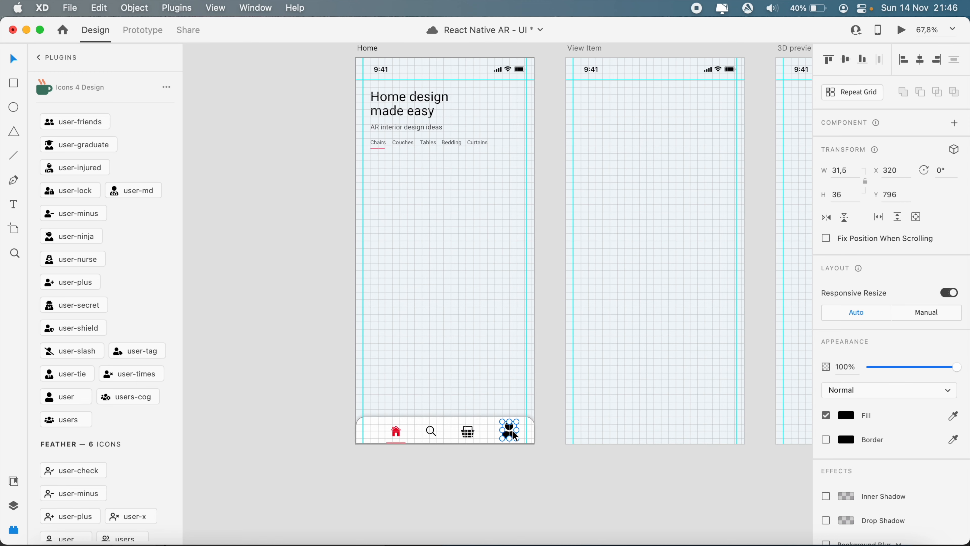
Step: Scale the user icon proportionally to a width of 22 and move it closer to the basket at X 298 and Y 803,43
scroll(512, 429, "up", 5)
scroll(526, 420, "down", 2)
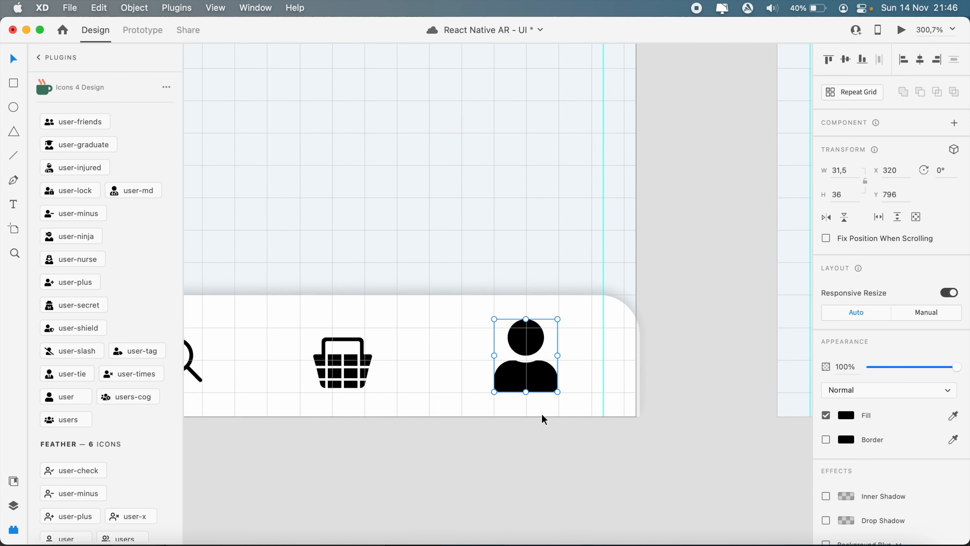
scroll(555, 407, "left", 5)
left_click(852, 175)
key("Return")
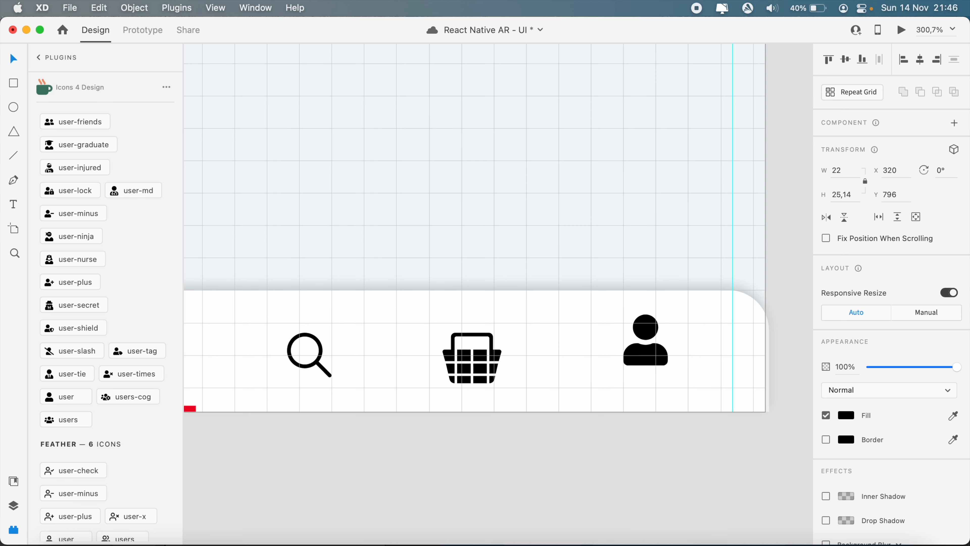
left_click_drag(650, 358, 599, 372)
scroll(599, 372, "left", 5)
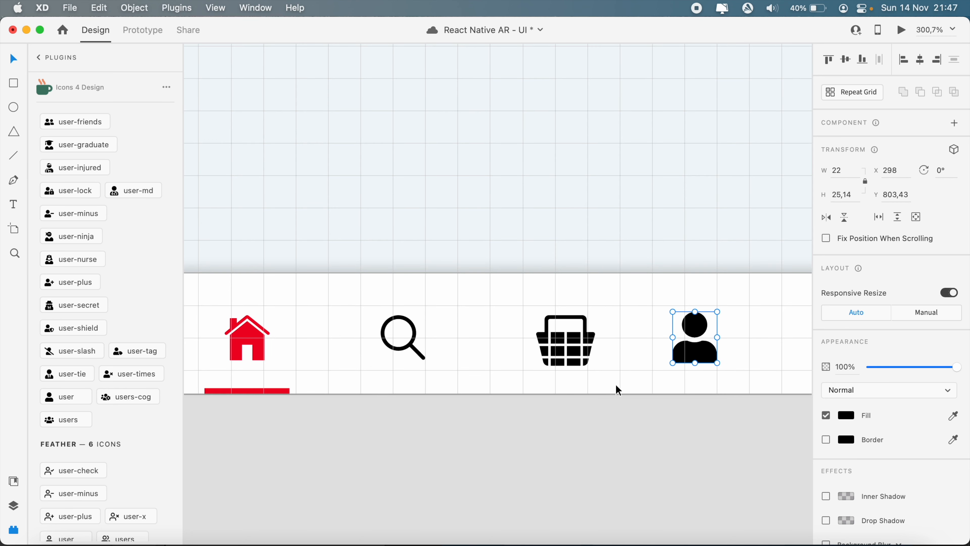
Step: Select the basket icon on the bottom bar and search the icon library for "cart"
scroll(615, 385, "down", 10)
scroll(615, 385, "up", 7)
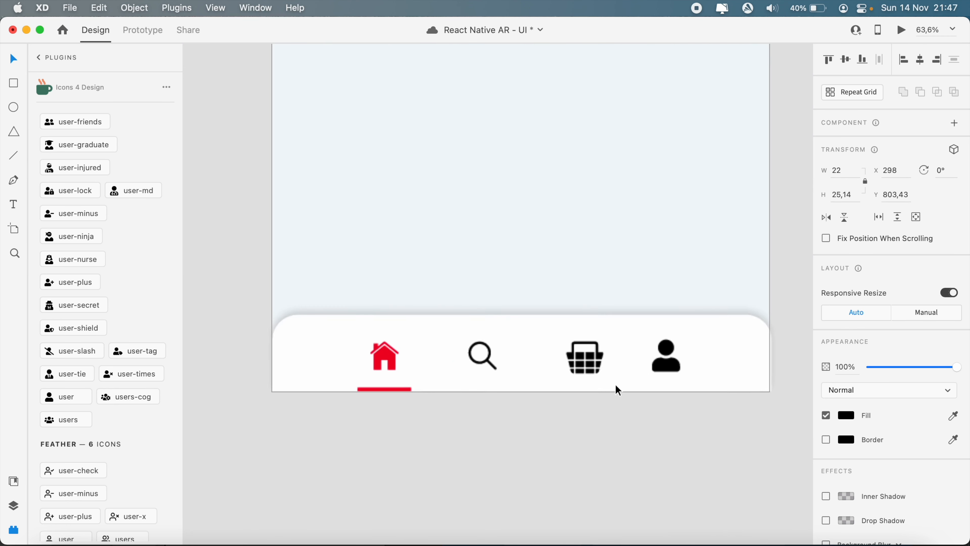
left_click(599, 368)
scroll(117, 232, "up", 10)
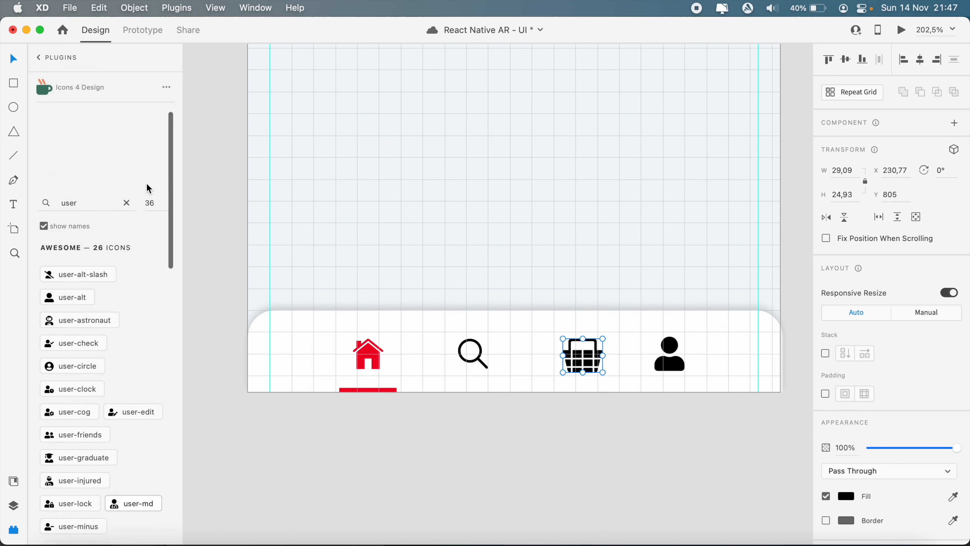
double_click(72, 126)
type("cart")
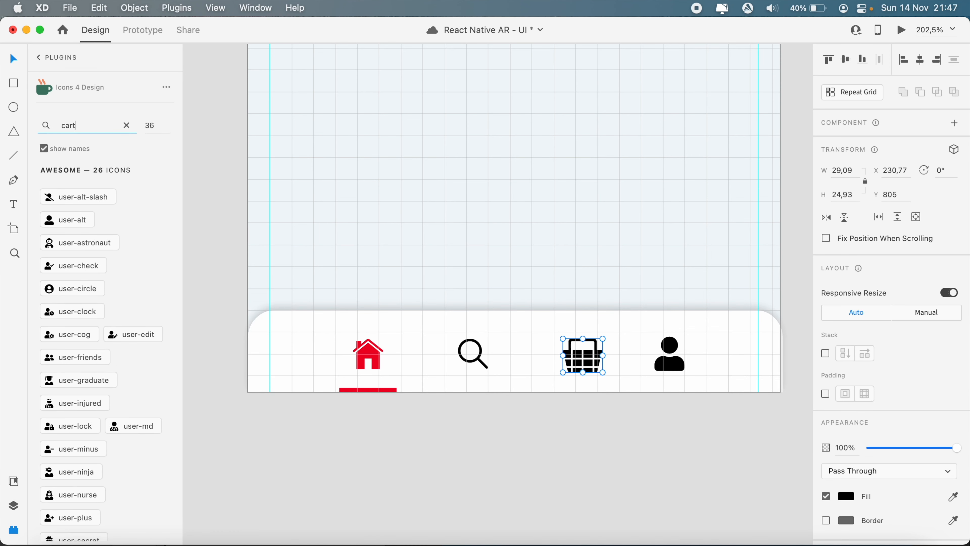
key("BackSpace")
key("BackSpace")
key("BackSpace")
key("BackSpace")
type("cart")
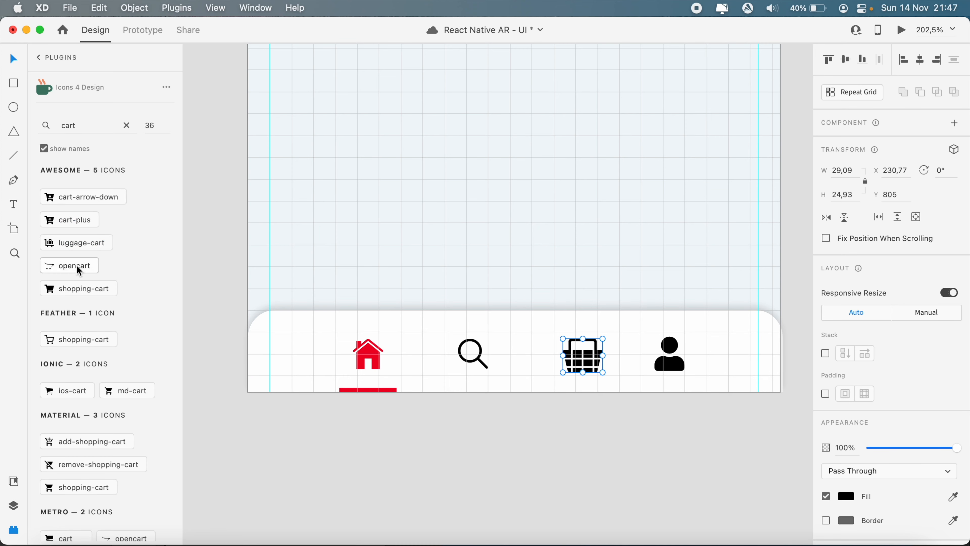
Step: Insert the Ionic ios-cart icon, delete the basket, and move the cart into its place on the bottom bar at X 226,76 and Y 804,99
scroll(83, 380, "down", 1)
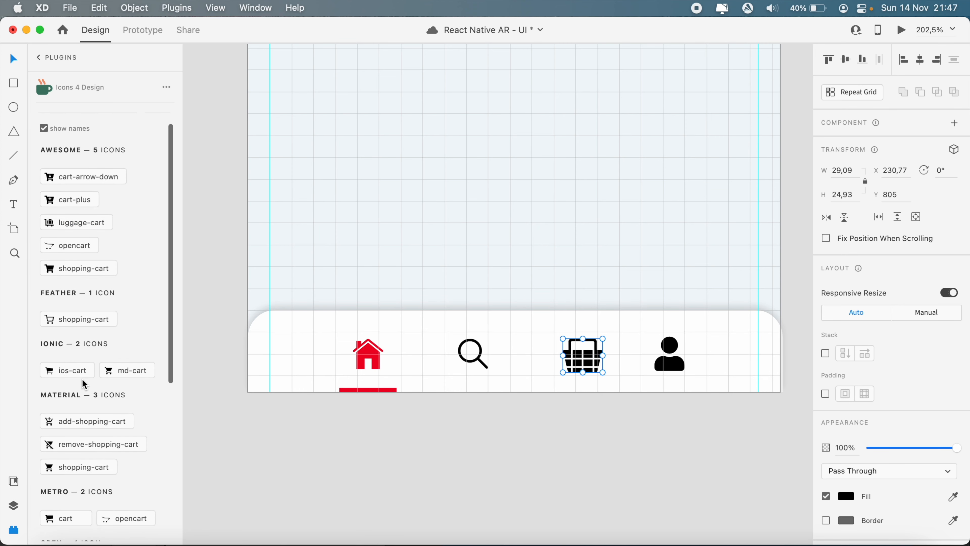
left_click(75, 370)
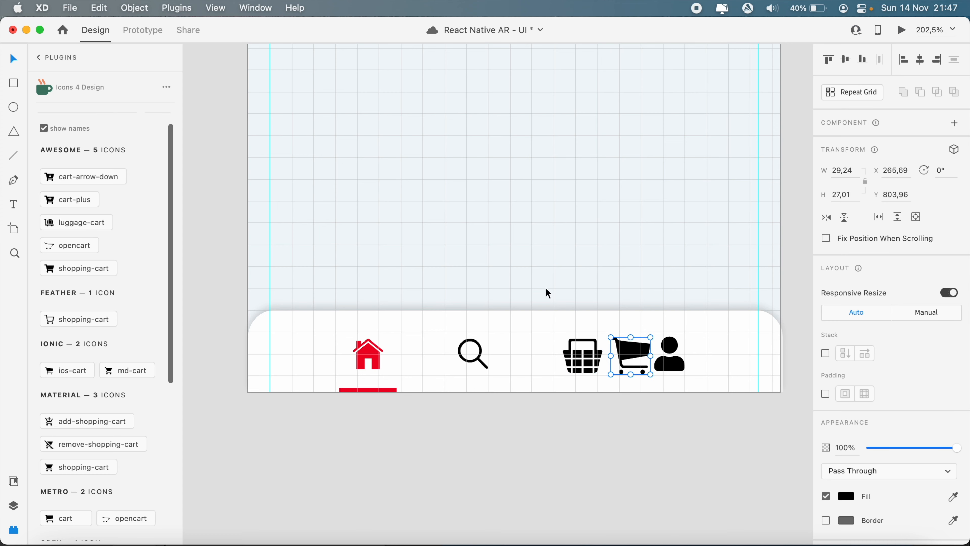
key("Delete")
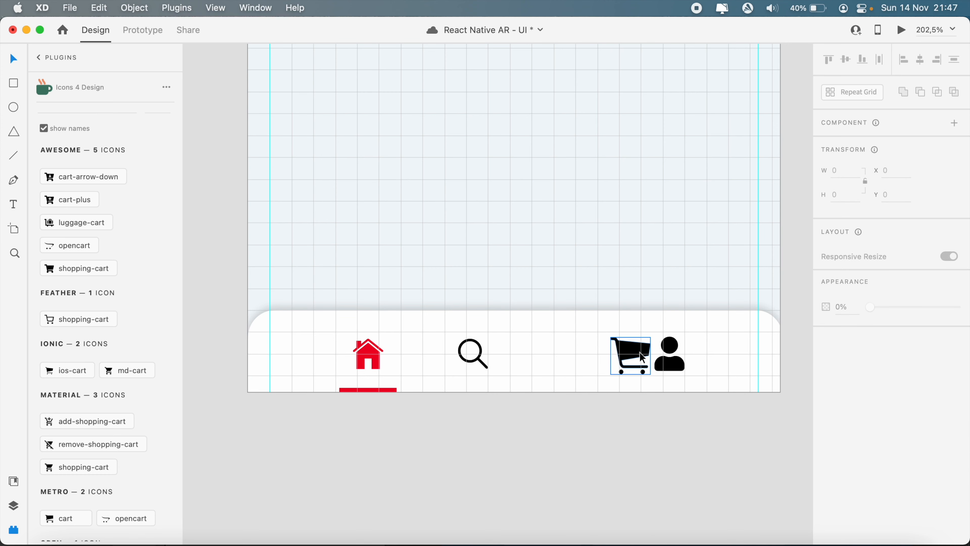
left_click_drag(632, 352, 587, 349)
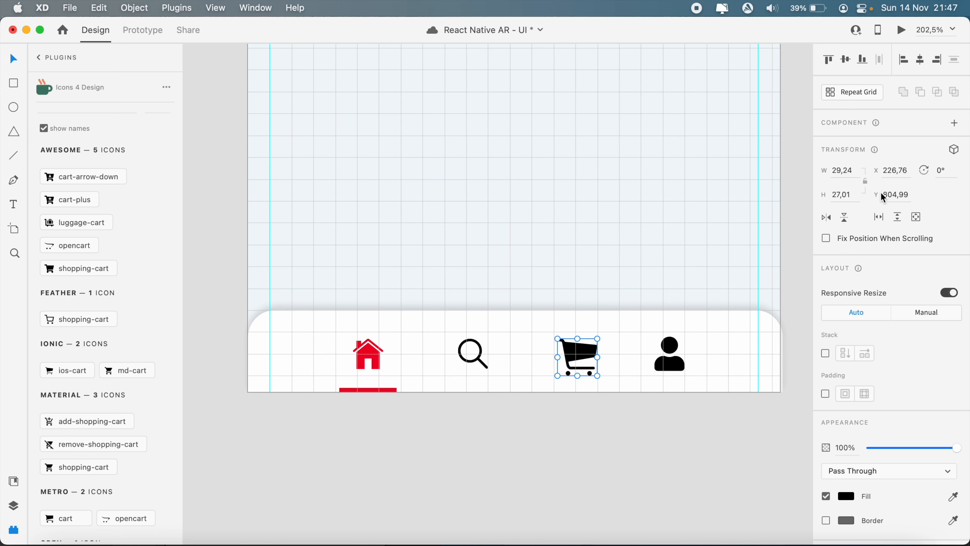
Step: Scale the ios-cart icon proportionally to a width of 22 and compare it with the other bottom bar icons
left_click(865, 181)
left_click(842, 171)
type("22")
key("Return")
scroll(505, 376, "down", 5)
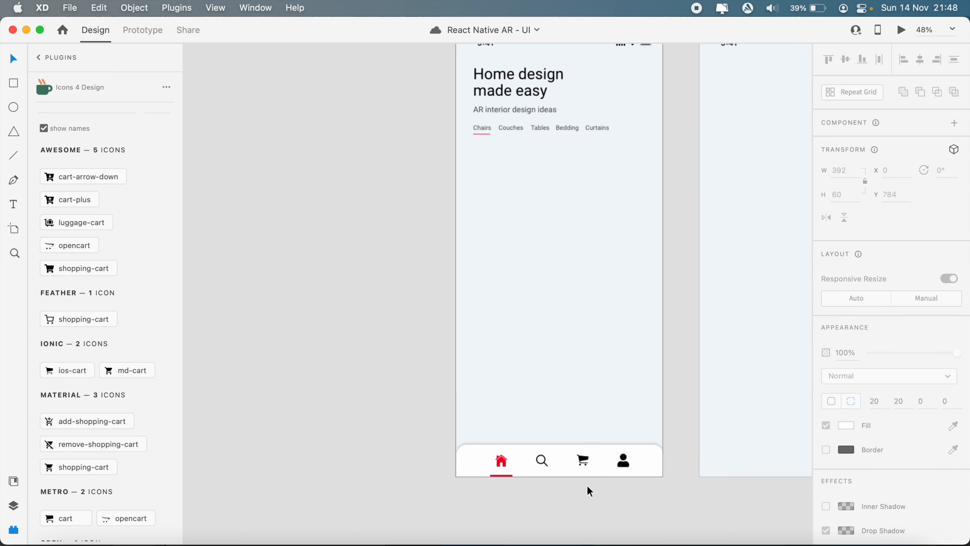
scroll(588, 486, "up", 5)
scroll(590, 491, "up", 5)
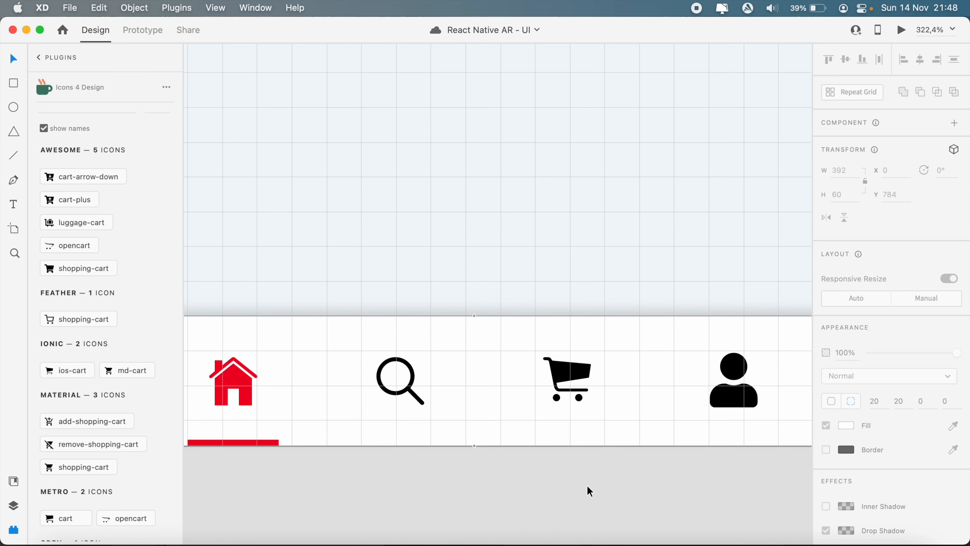
scroll(590, 491, "down", 5)
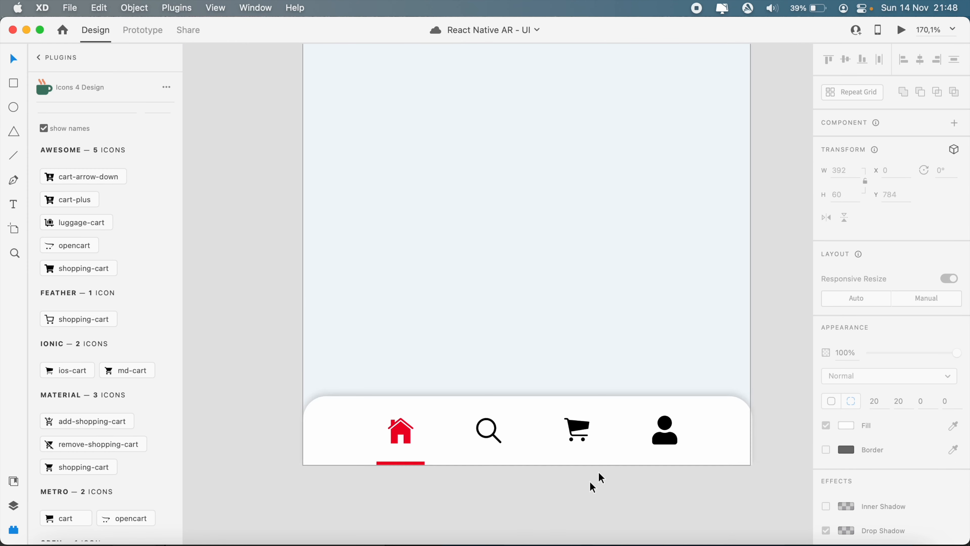
left_click(567, 431)
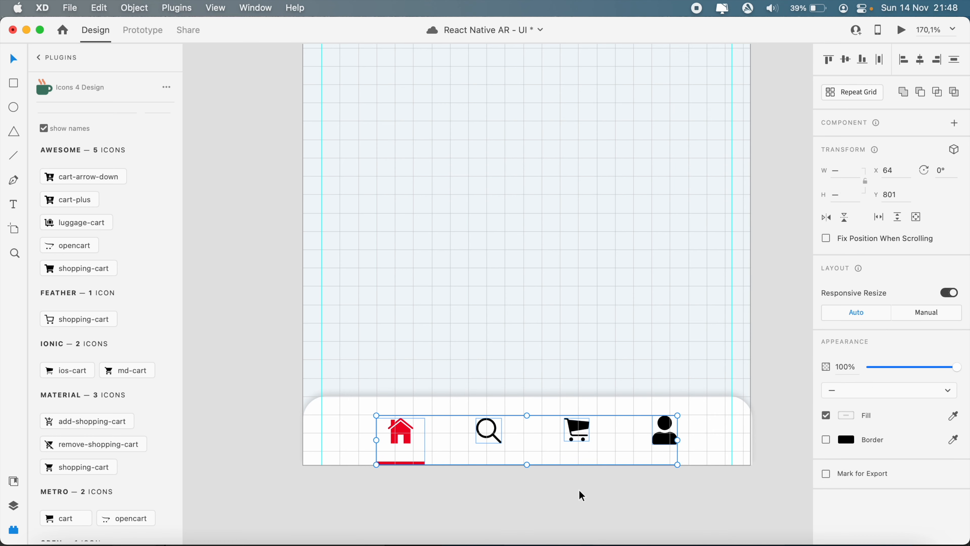
left_click(582, 503)
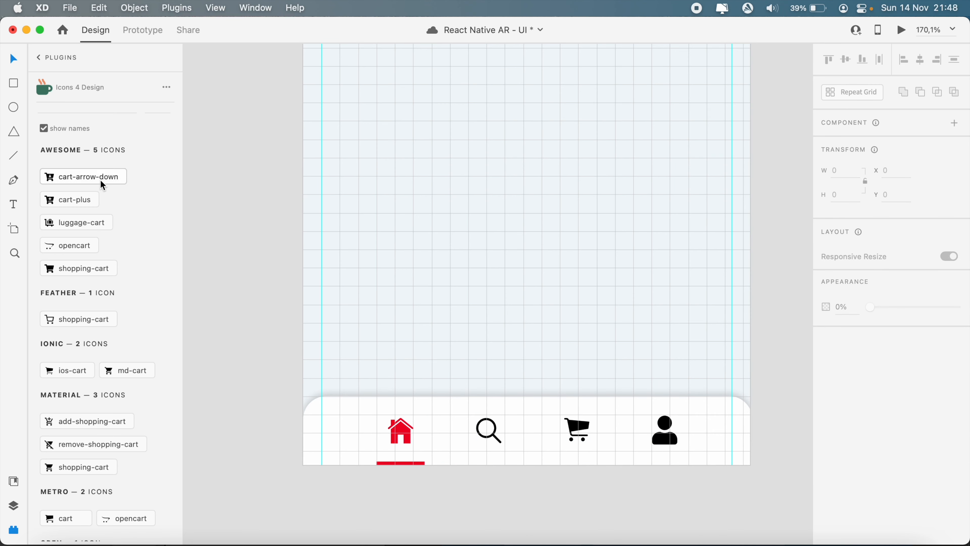
Step: Search the icon library for "user" and for "person" to find a different profile icon
double_click(68, 125)
type("user")
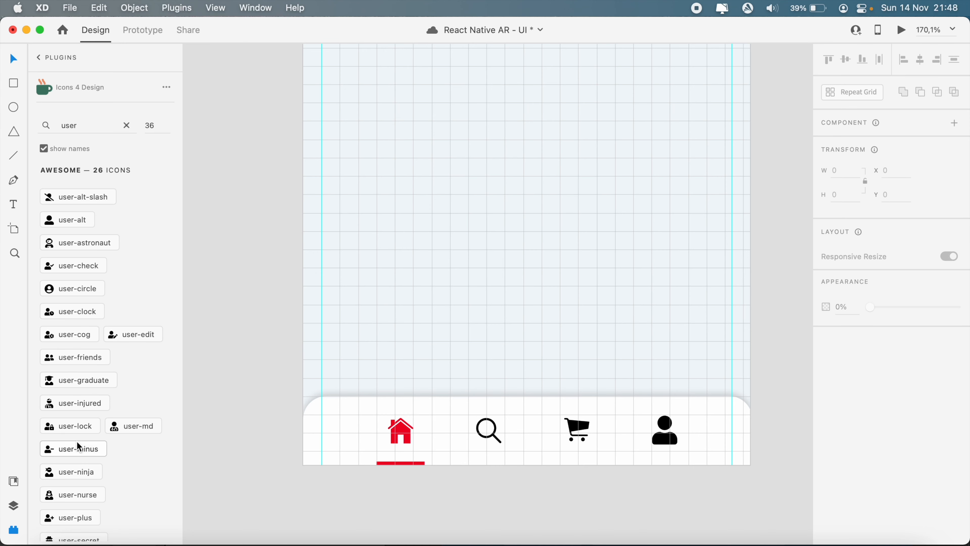
scroll(77, 440, "down", 4)
scroll(88, 215, "up", 4)
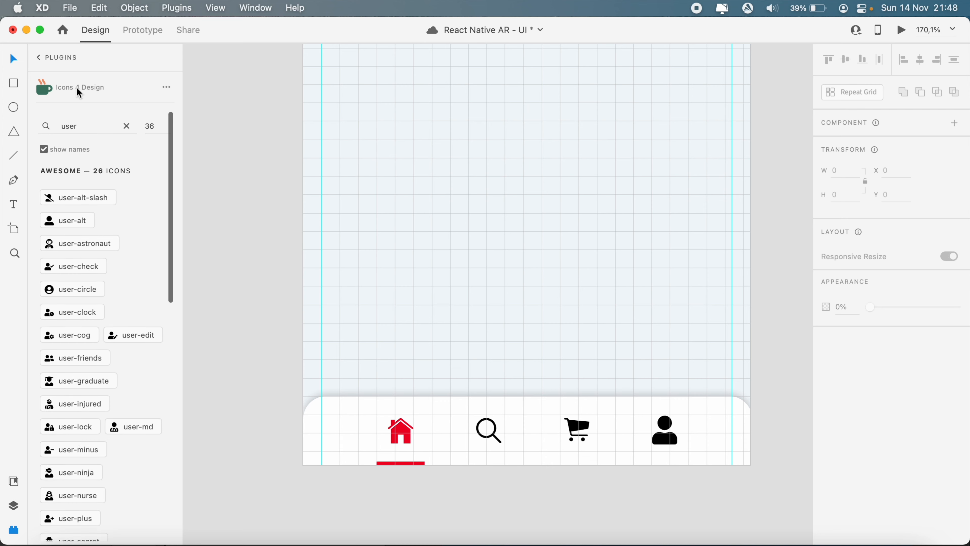
double_click(89, 123)
type("perso")
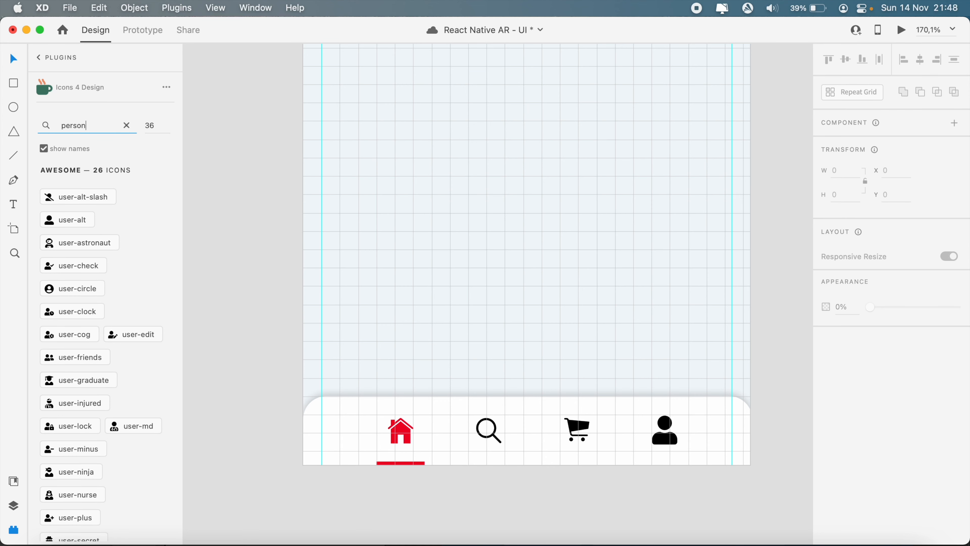
type("n")
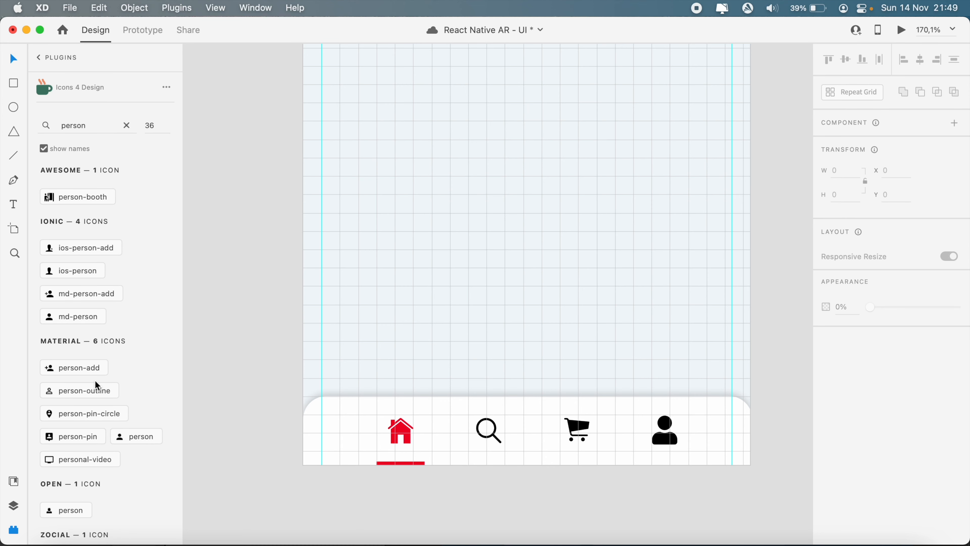
Step: Replace the user icon with the Material person icon, placed on the Home bottom bar at X 312 and Y 800
left_click(661, 440)
key("Delete")
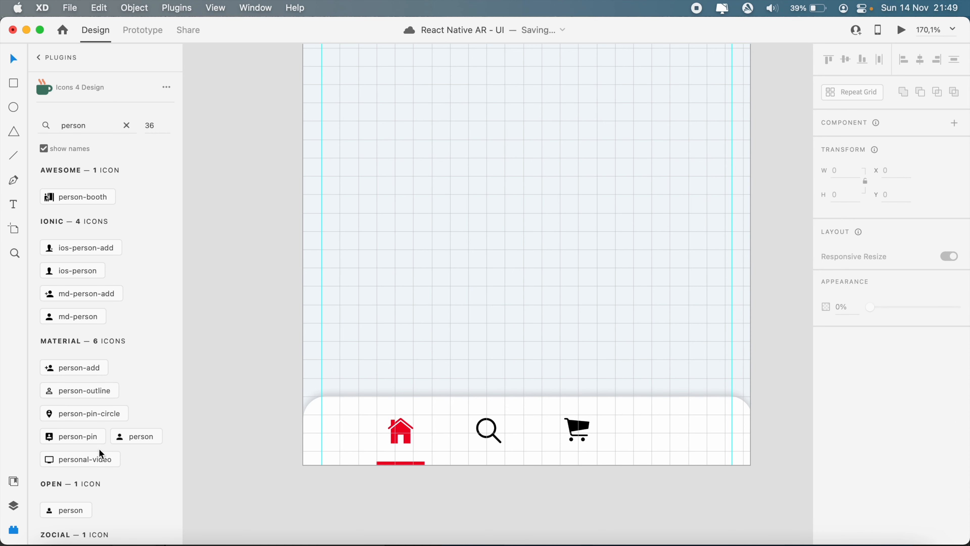
scroll(134, 443, "down", 3)
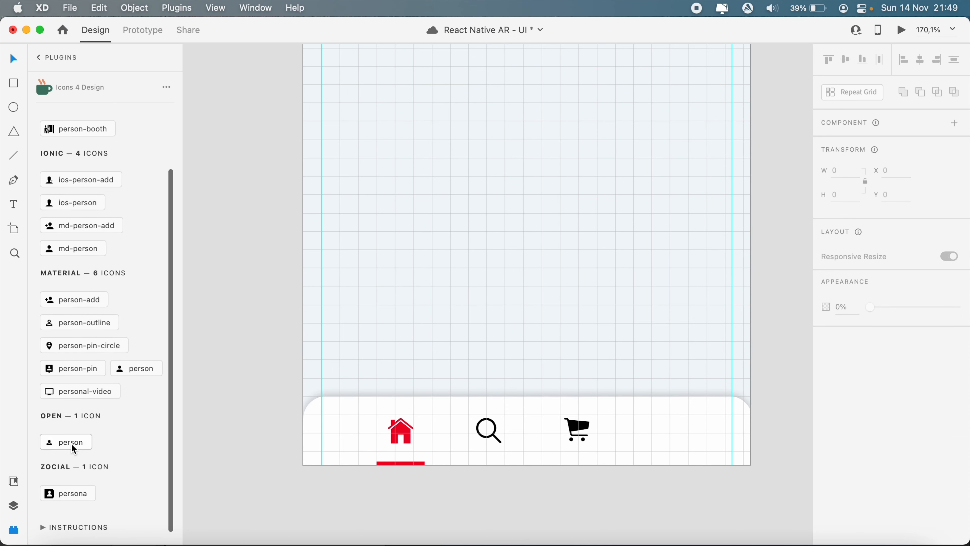
left_click(137, 368)
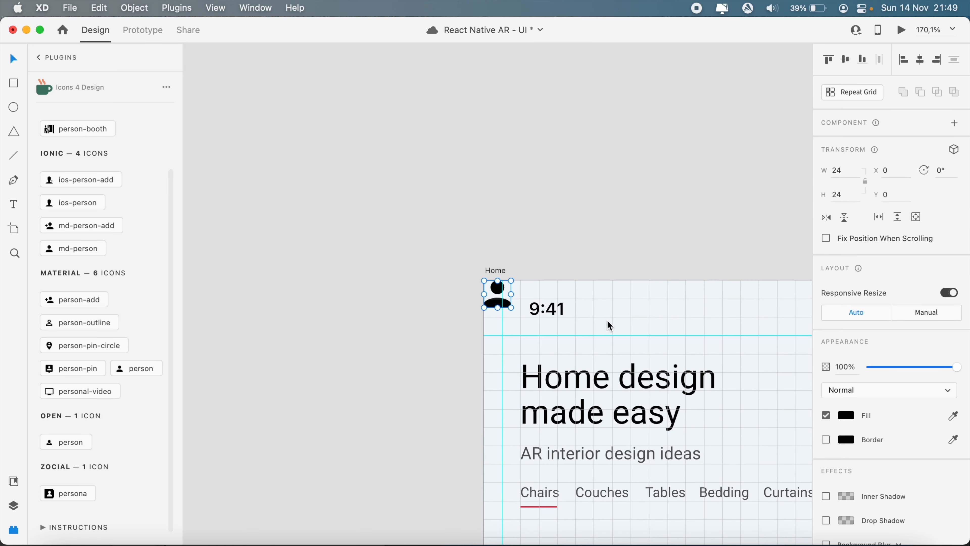
scroll(100, 352, "down", 1)
scroll(703, 401, "down", 10)
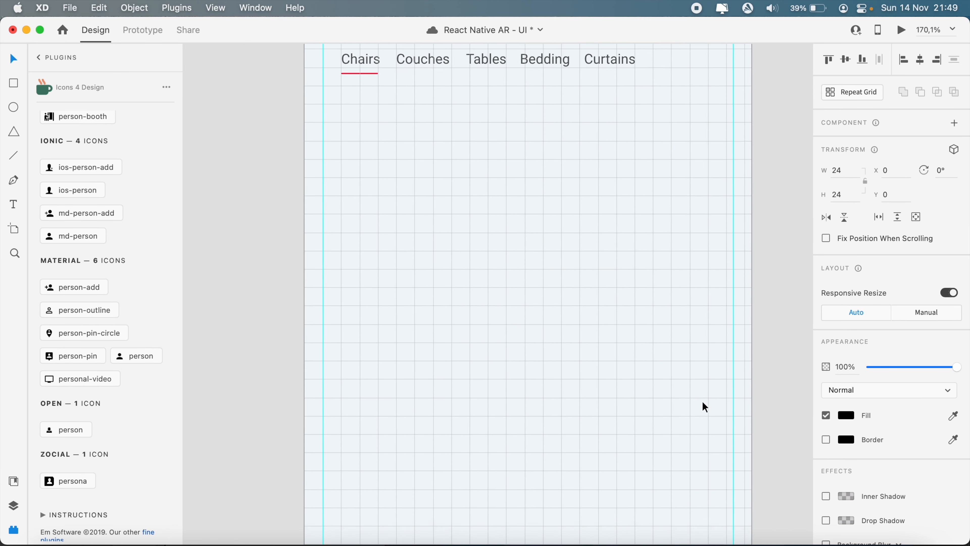
scroll(703, 401, "up", 6)
left_click_drag(387, 124, 657, 418)
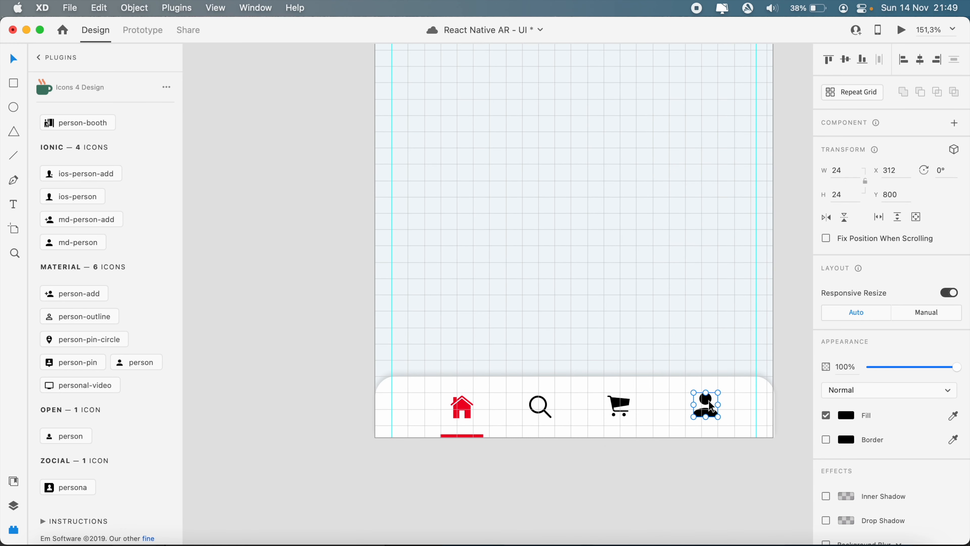
Step: Scale the person icon proportionally to a width of 22
left_click(838, 171)
type("22")
key("Return")
key("Escape")
scroll(100, 160, "up", 3)
scroll(102, 165, "down", 1)
Step: Search the icon library for "cart" and insert the Material shopping-cart icon
double_click(73, 125)
type("cart")
key("BackSpace")
key("BackSpace")
key("BackSpace")
key("BackSpace")
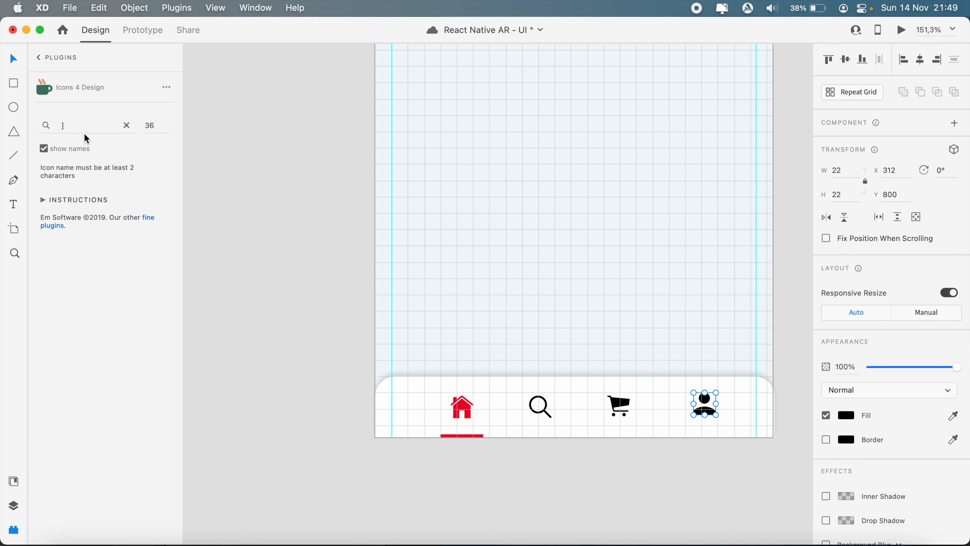
left_click(63, 126)
type("cart")
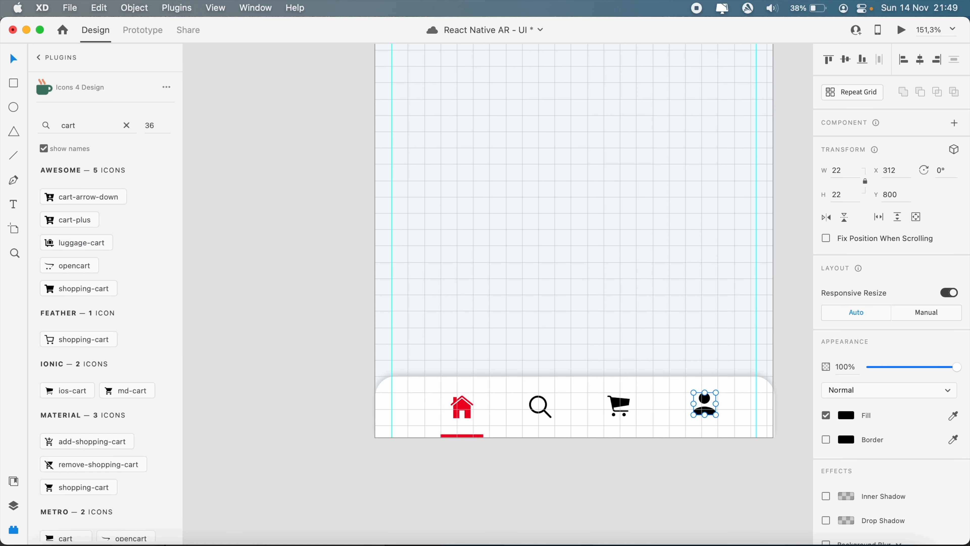
scroll(44, 298, "down", 5)
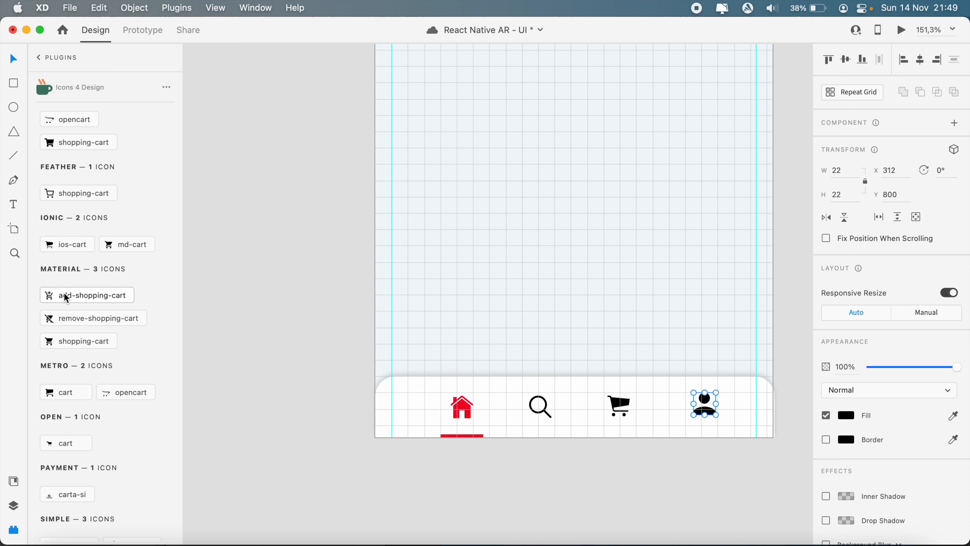
scroll(64, 292, "down", 2)
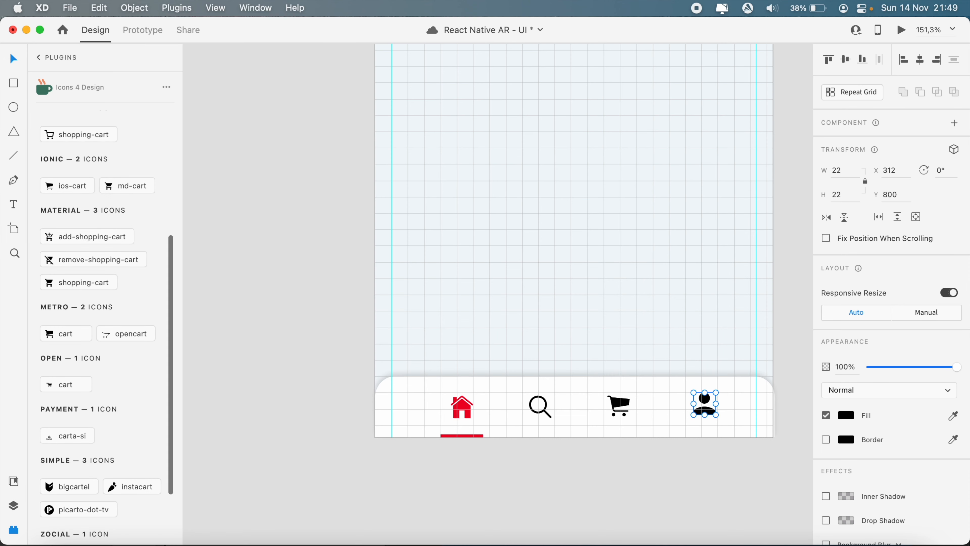
left_click(84, 286)
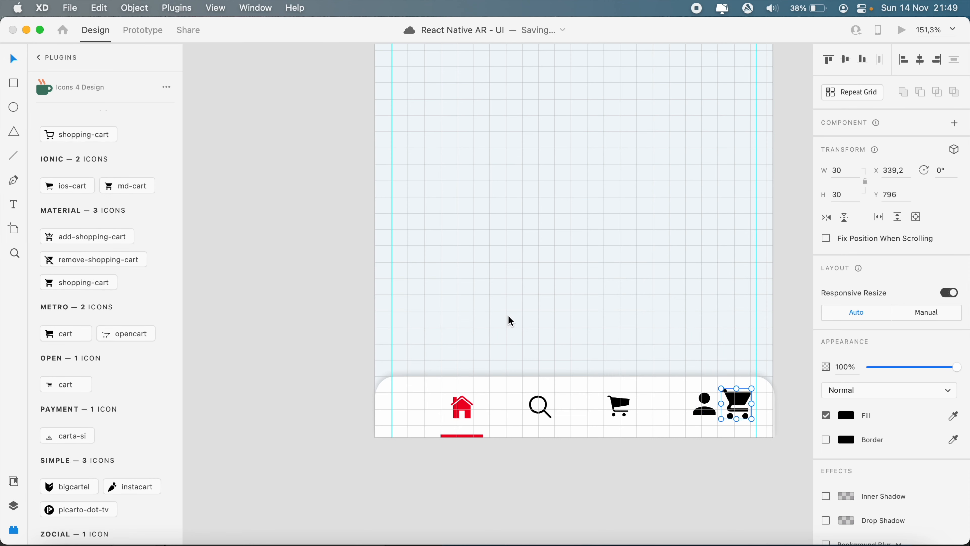
Step: Move the new shopping cart beside the old cart at X 256 and Y 800 and scale it proportionally to a width of 22
left_click_drag(740, 398, 649, 405)
scroll(625, 407, "up", 5)
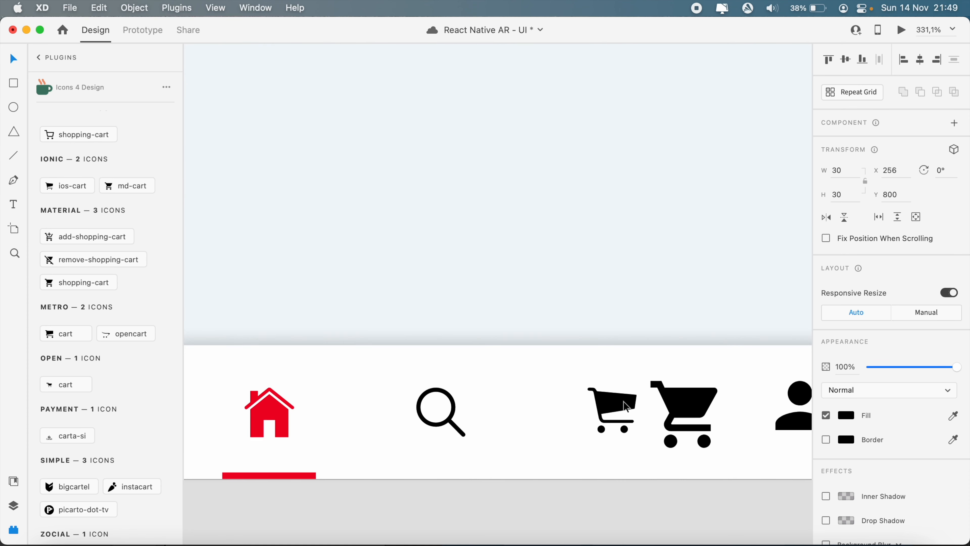
left_click(626, 406)
left_click(681, 416)
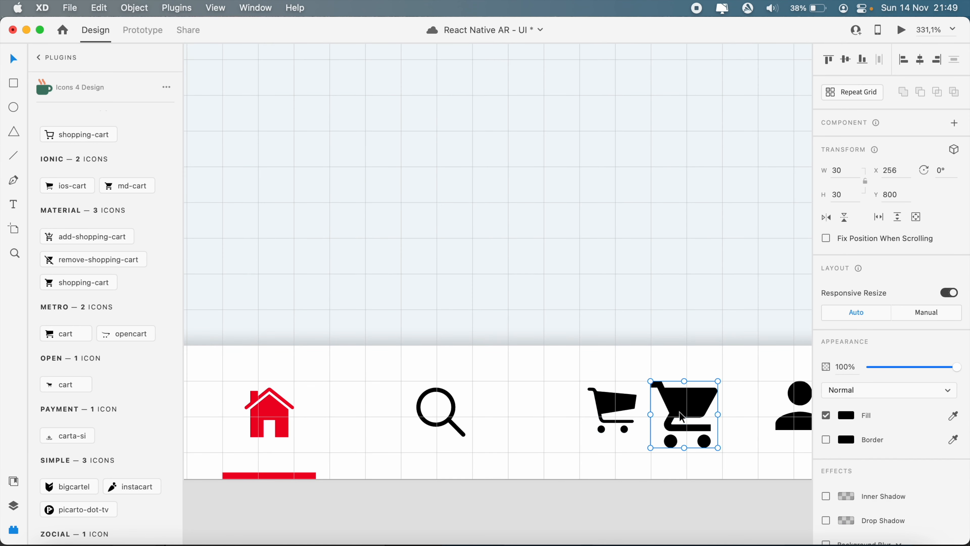
left_click(865, 181)
left_click(840, 171)
type("22")
key("Return")
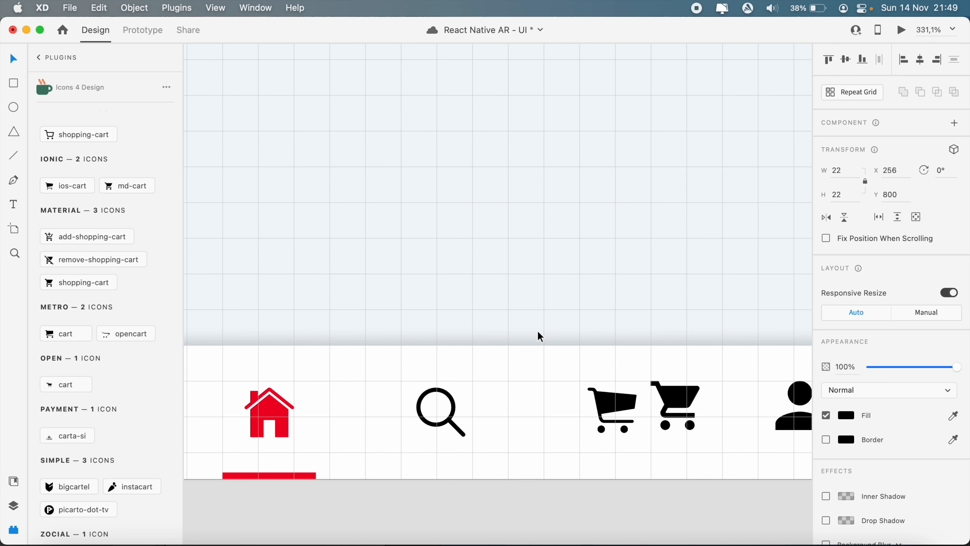
Step: Delete the old ios-cart icon and move the Material shopping cart into its place between the search and person icons
scroll(540, 337, "down", 5)
left_click(571, 365)
key("Delete")
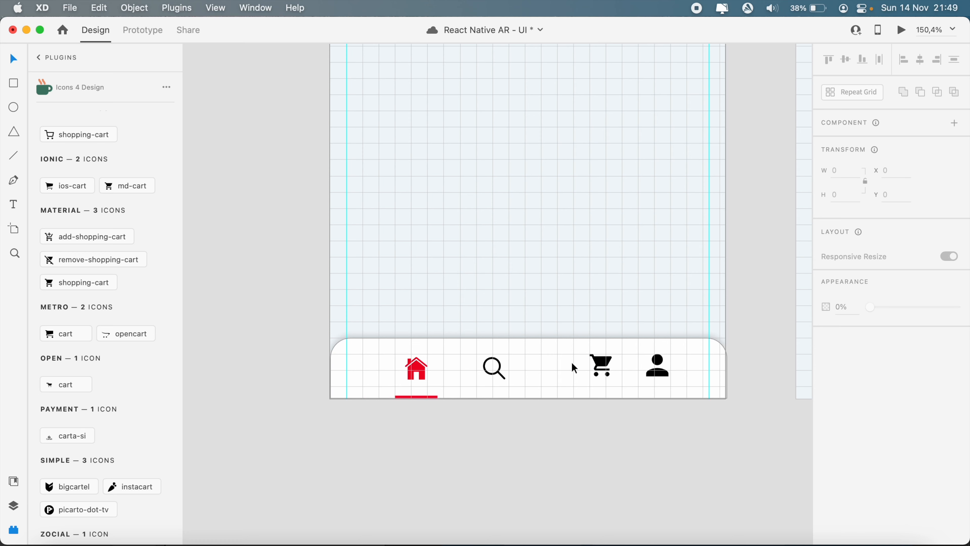
left_click_drag(603, 360, 568, 363)
scroll(569, 362, "up", 2)
Step: Group the red home icon with the red indicator line beneath it
left_click(394, 319)
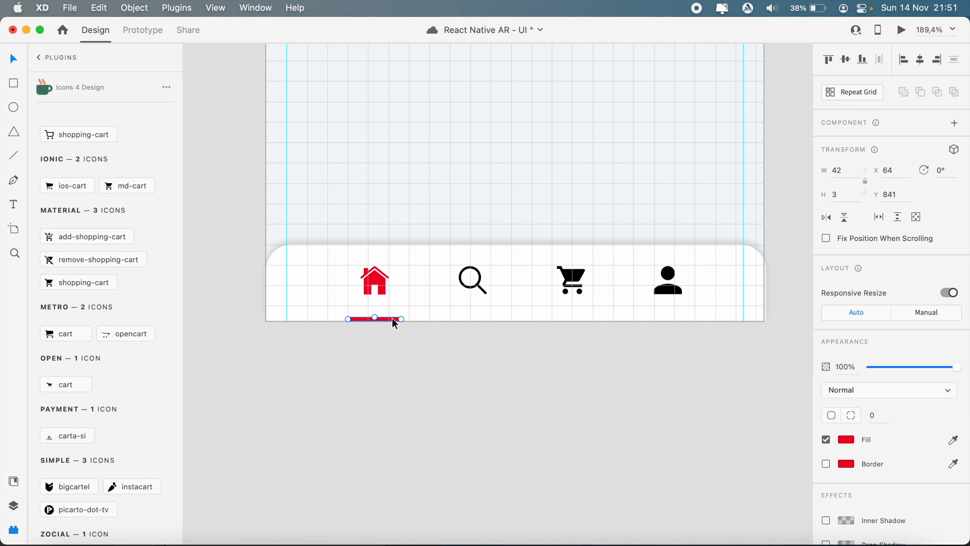
left_click(382, 291, "shift")
key("super+g")
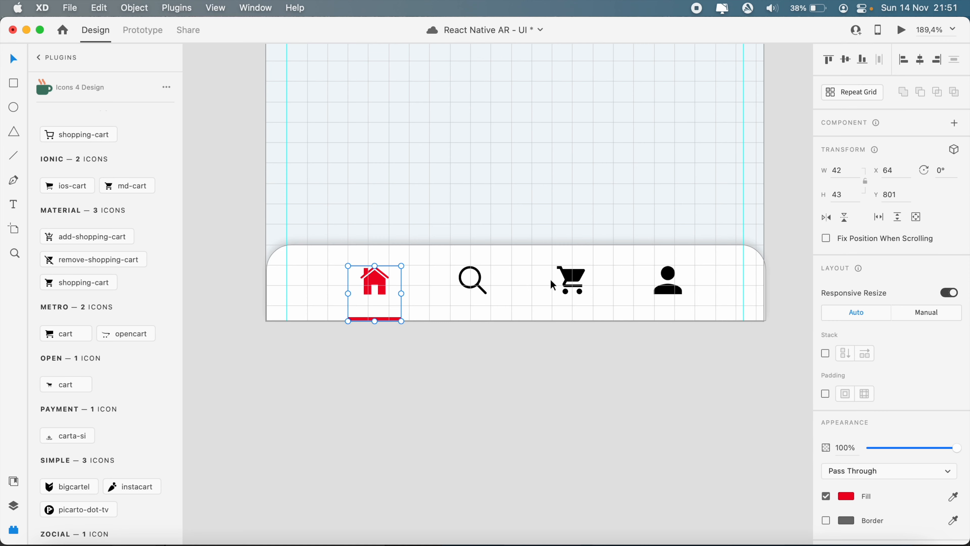
Step: Group the home group with the search, cart and person icons, and save the document
left_click(480, 288, "shift")
left_click(570, 283, "shift")
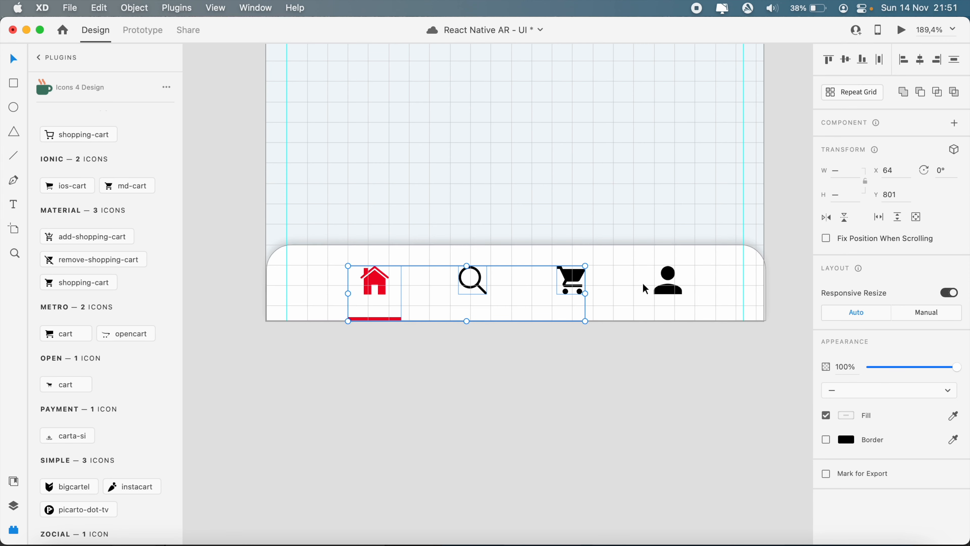
left_click(673, 297, "shift")
key("super+g")
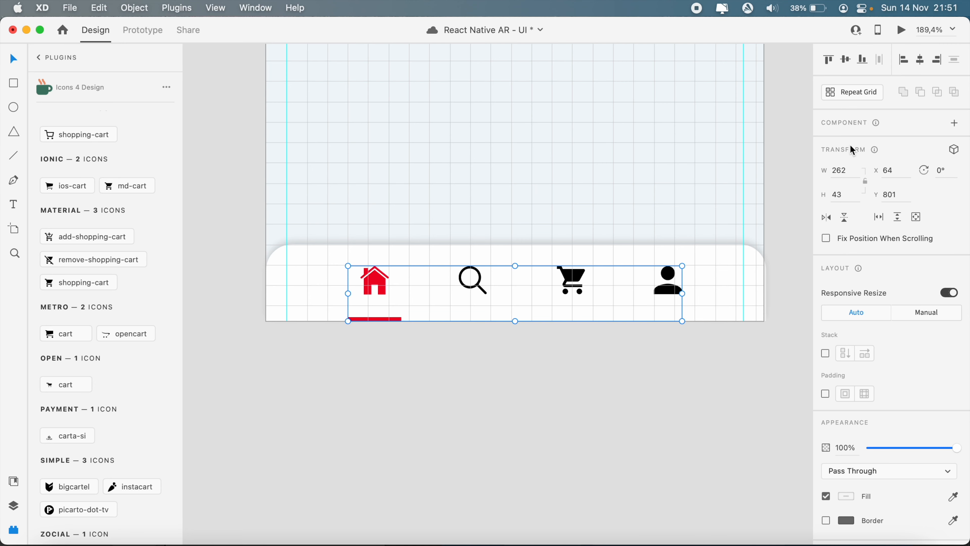
left_click(552, 435)
key("super+s")
Step: Draw a rectangle about 224 wide and 464 high below the category tabs on the Home artboard as the product card
scroll(552, 434, "down", 5)
scroll(553, 435, "up", 3)
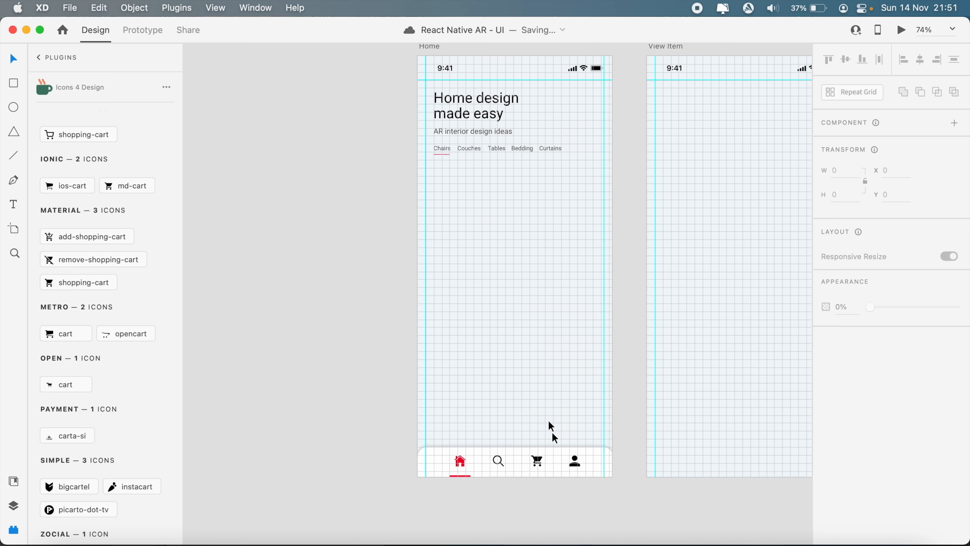
scroll(532, 337, "down", 3)
scroll(532, 338, "up", 3)
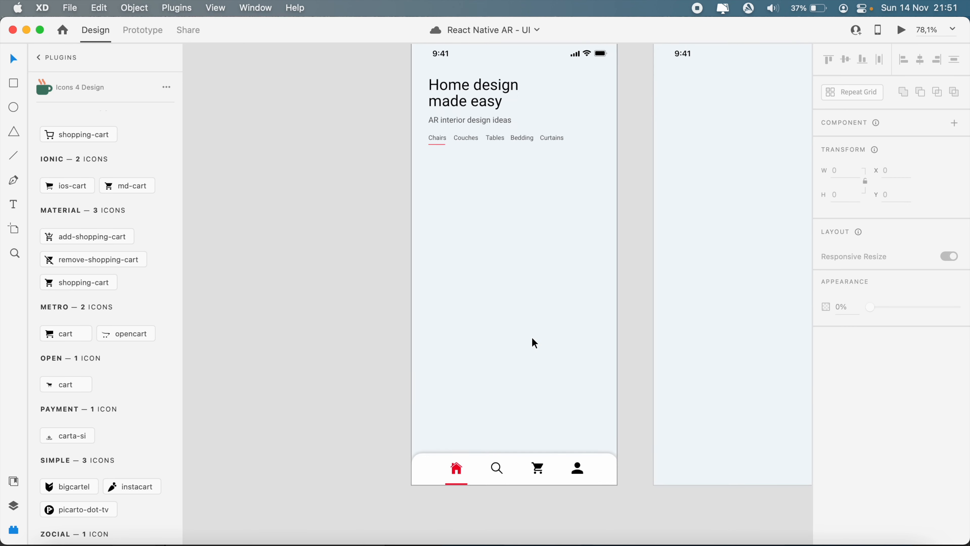
scroll(532, 338, "down", 3)
scroll(532, 339, "up", 5)
scroll(441, 338, "down", 3)
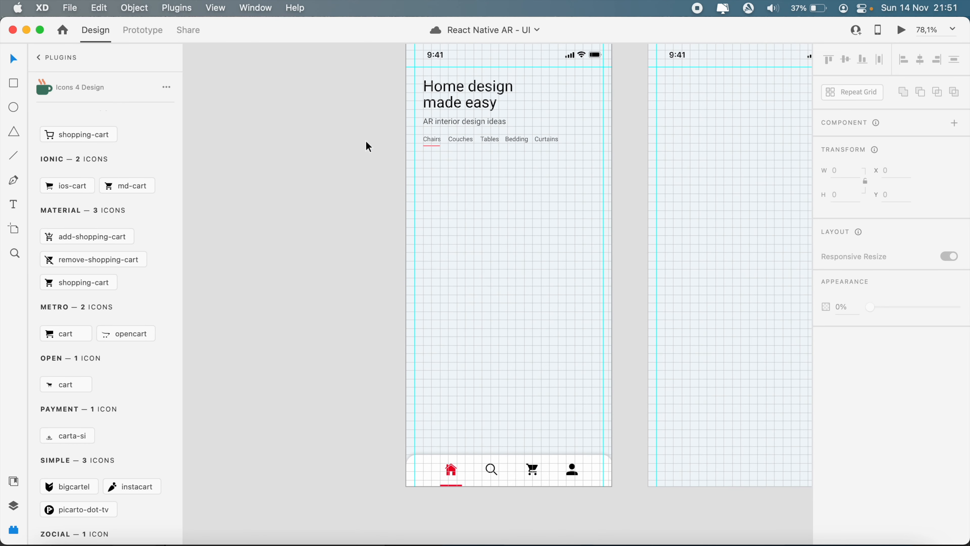
left_click(16, 86)
mouse_move(432, 160)
left_mouse_down()
mouse_move(462, 297)
mouse_move(503, 409)
mouse_move(533, 395)
mouse_move(550, 403)
left_mouse_up()
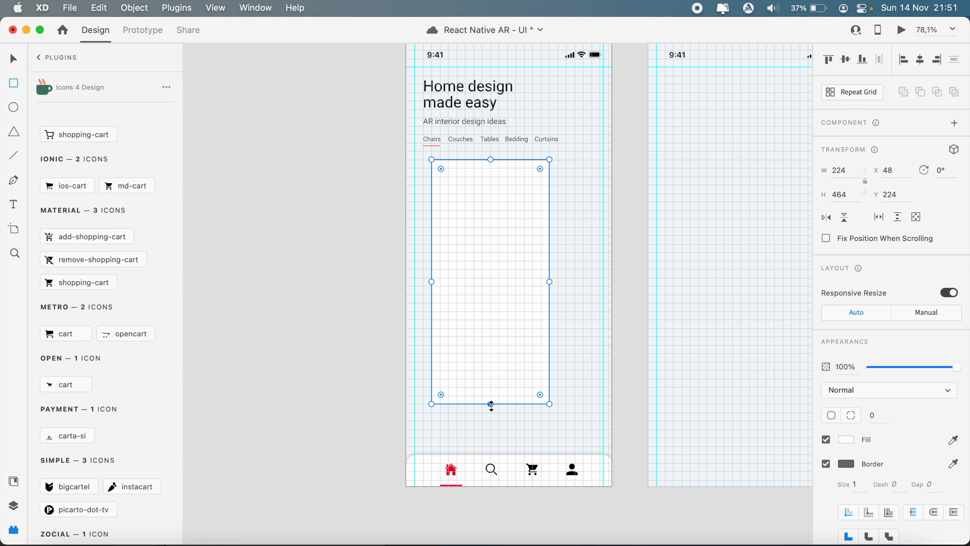
Step: Enlarge the card rectangle to 256 by 496 and move it to X 32, aligned with the heading text
left_click_drag(491, 405, 491, 422)
left_click_drag(549, 289, 565, 291)
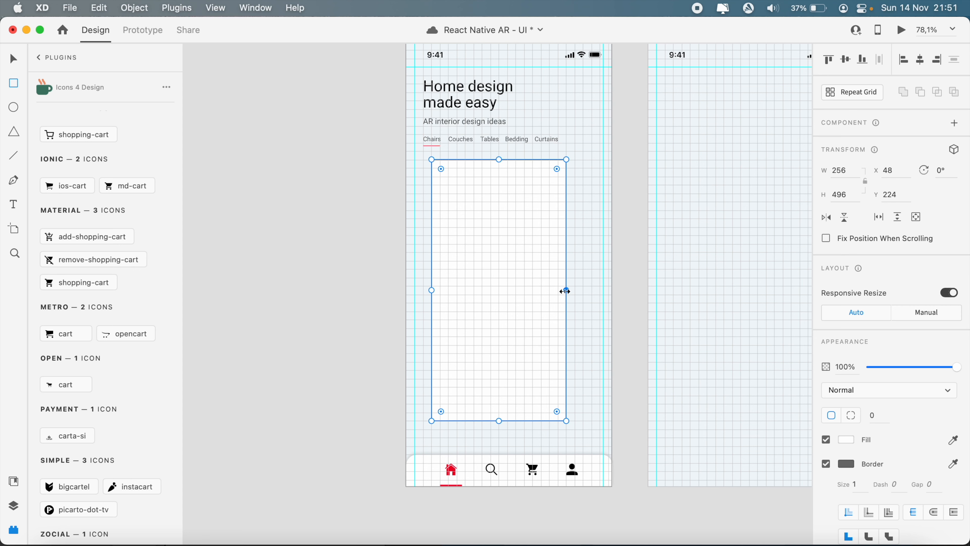
left_click(16, 61)
left_click_drag(496, 228, 489, 230)
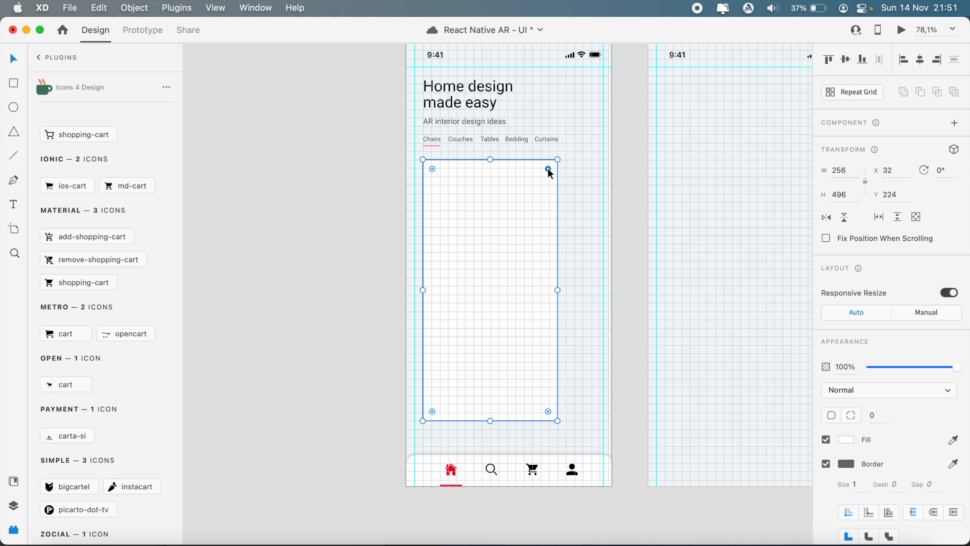
Step: Round all corners of the card rectangle with a radius of 25
left_click_drag(546, 169, 542, 172)
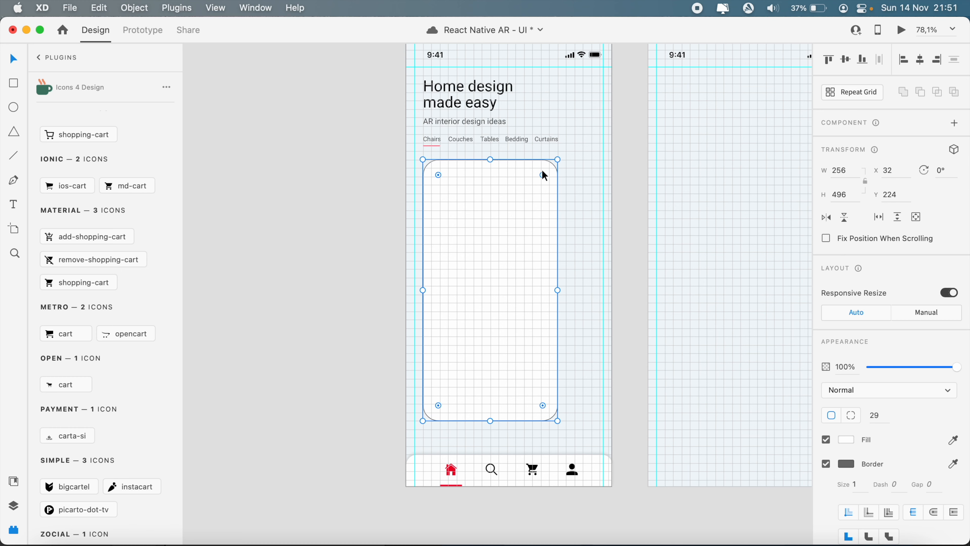
left_click(880, 415)
key("BackSpace")
key("Return")
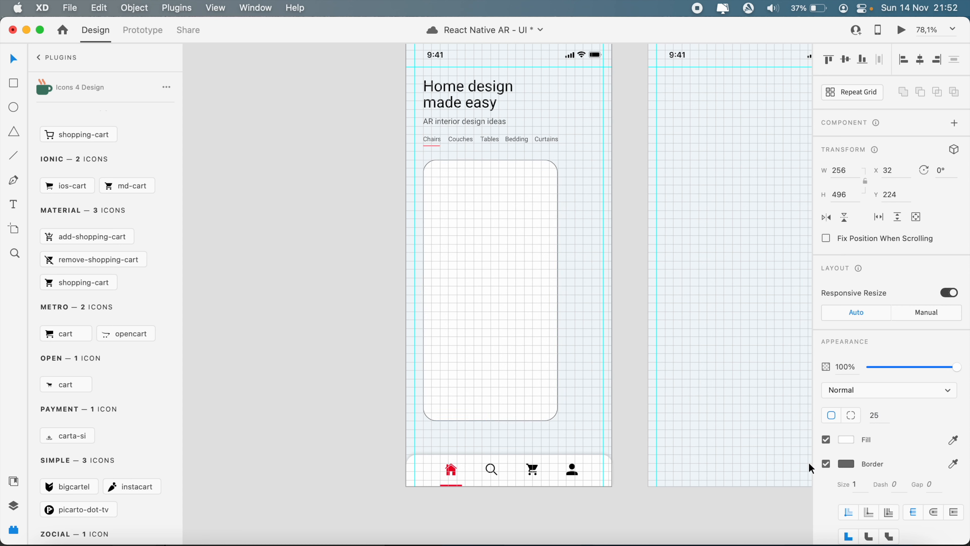
Step: Remove the card's border and enable a drop shadow on it
left_click(826, 464)
left_click(827, 464)
scroll(820, 451, "down", 3)
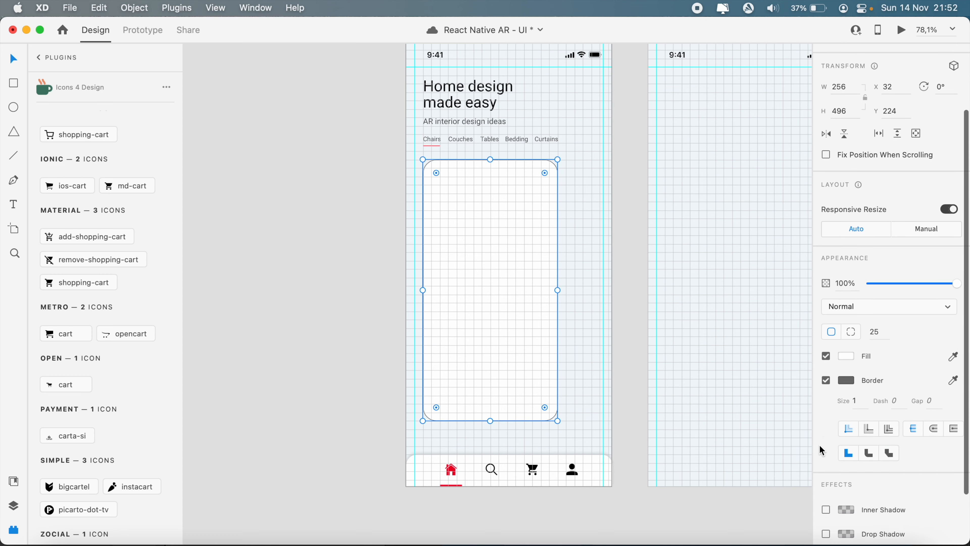
left_click(826, 380)
left_click(825, 471)
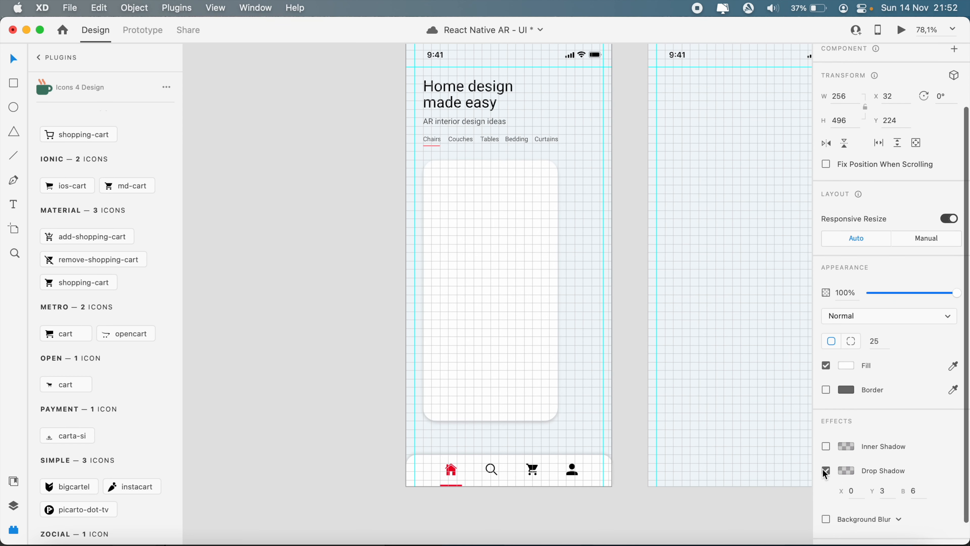
Step: Set the card's drop shadow offset to X 6 and Y 6, and deselect the card
left_click(884, 492)
type("6")
key("Return")
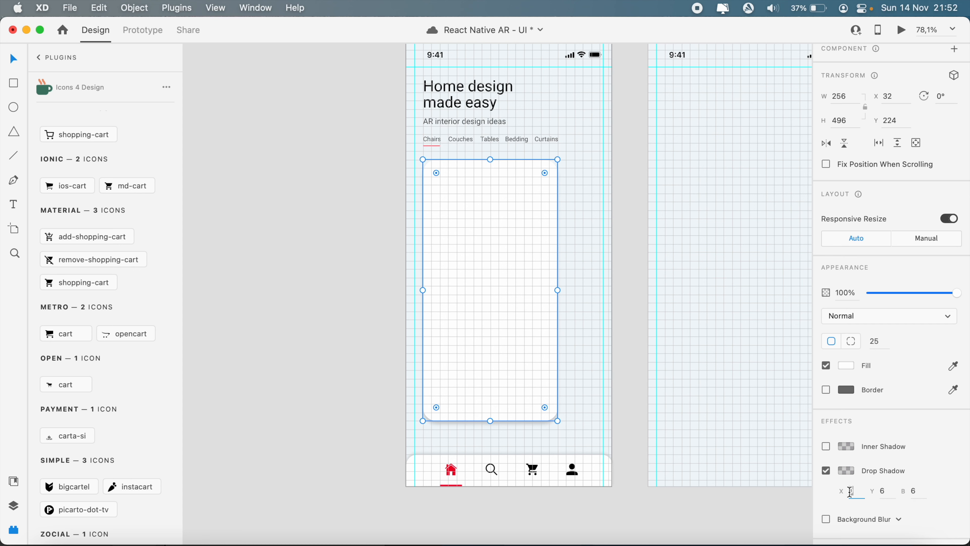
type("6")
key("Return")
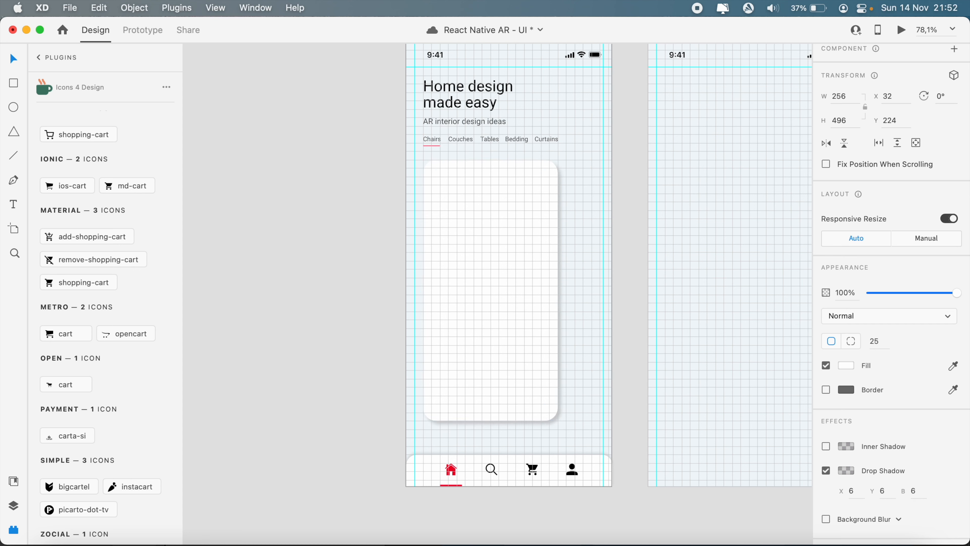
left_click(616, 412)
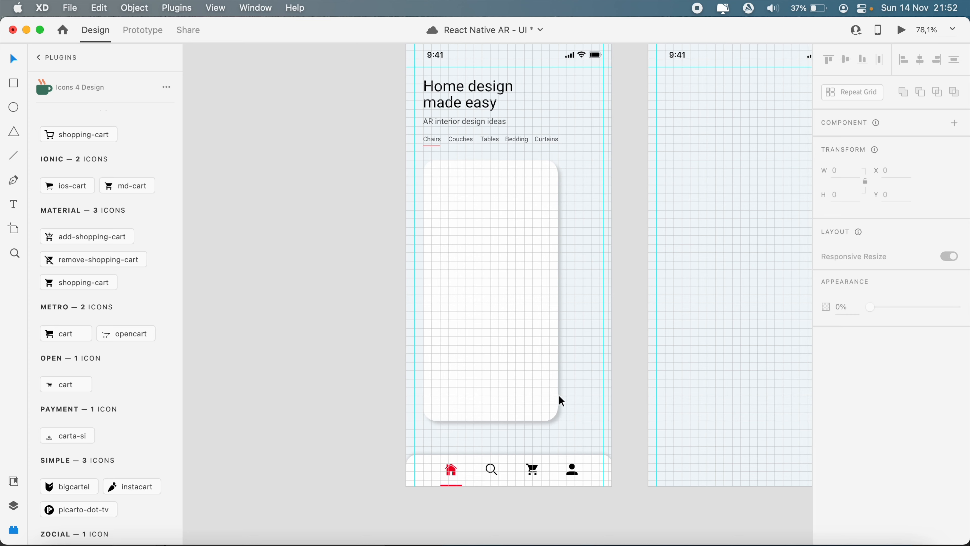
Step: Duplicate the "Home design made easy" heading and place the copy inside the white card at about X 48, Y 251
scroll(491, 309, "down", 5)
scroll(491, 307, "up", 3)
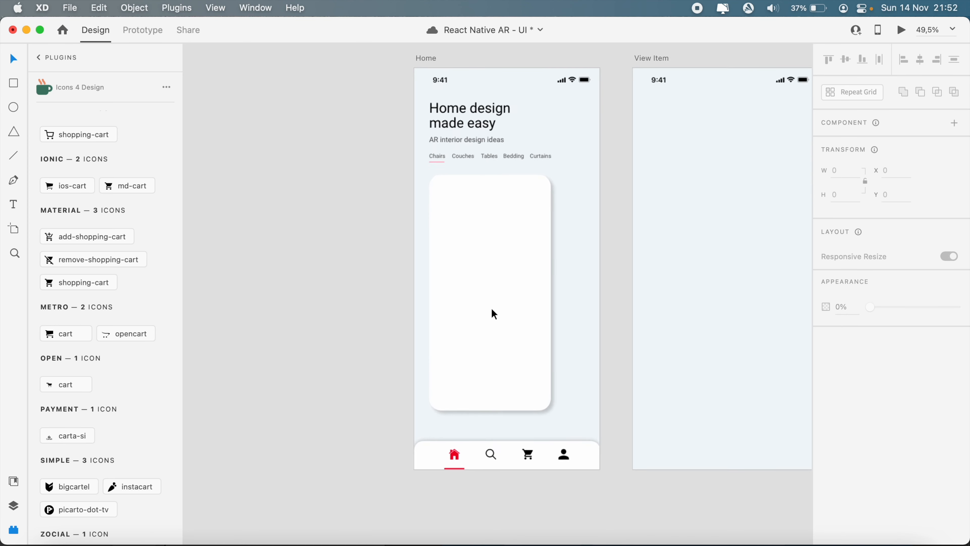
scroll(494, 314, "up", 4)
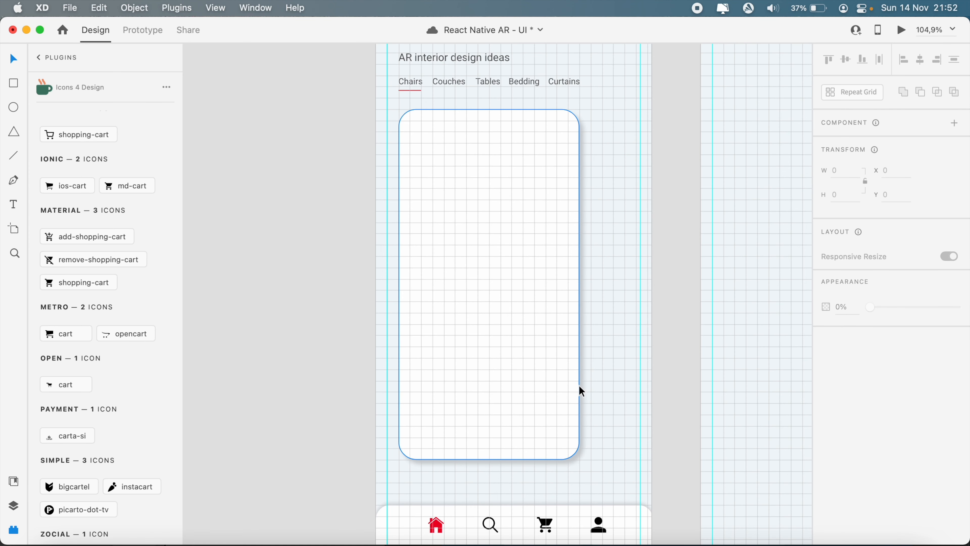
scroll(457, 271, "up", 2)
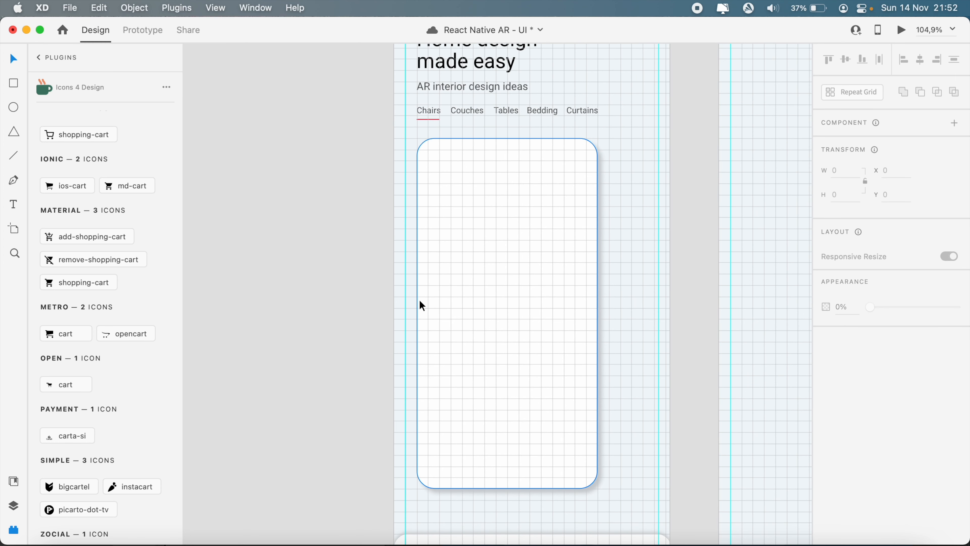
scroll(420, 301, "down", 2)
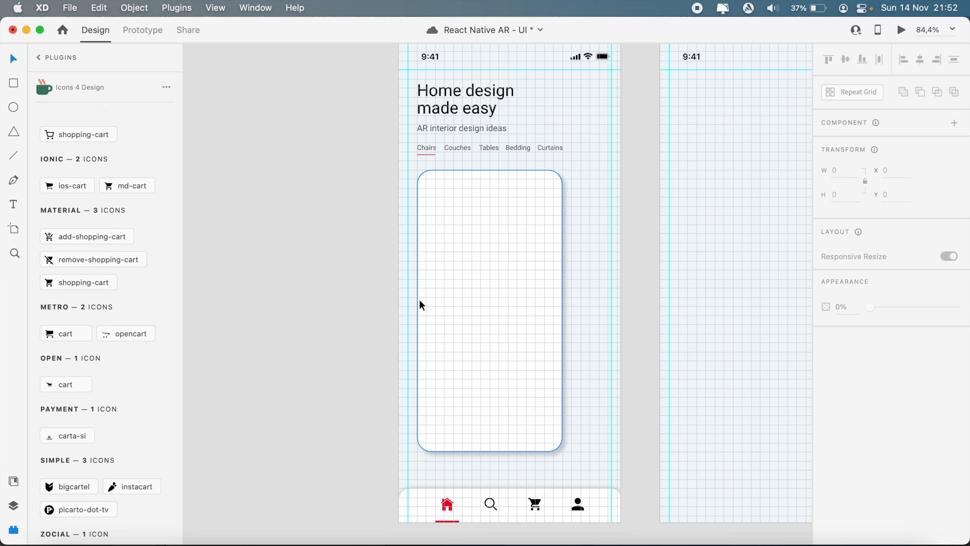
scroll(420, 301, "up", 3)
scroll(419, 299, "up", 3)
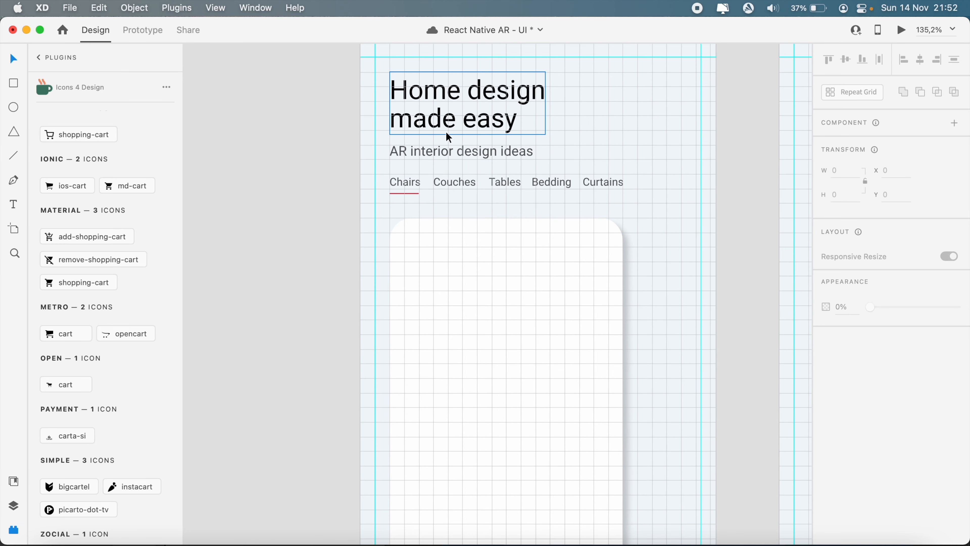
left_click(446, 132)
key("cmd+d")
left_click_drag(446, 132, 462, 296)
Step: Replace the copied heading's text with "Colins Armchair", split over two lines
double_click(463, 295)
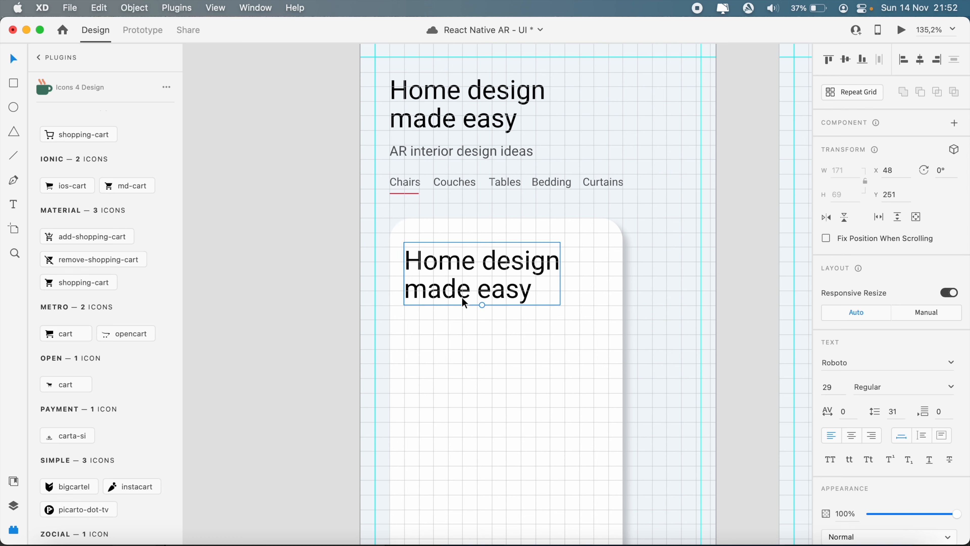
key("cmd+a")
type("Co")
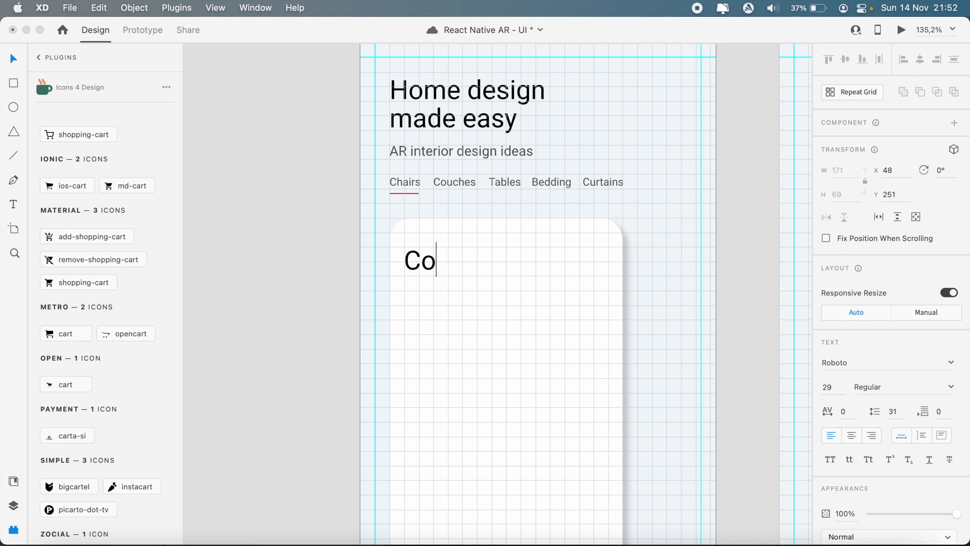
type("lines")
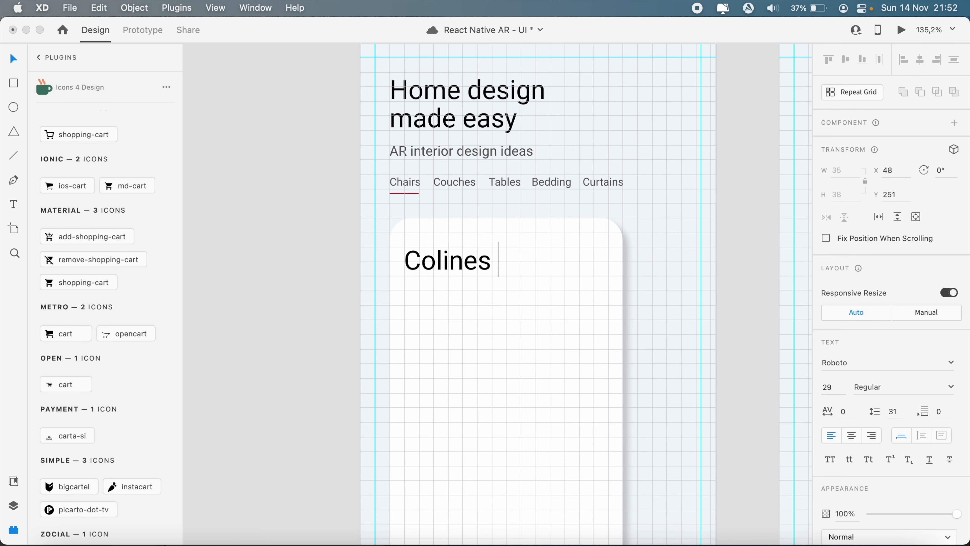
key("BackSpace")
key("BackSpace")
key("BackSpace")
key("BackSpace")
type("s")
key("Return")
type("Armc")
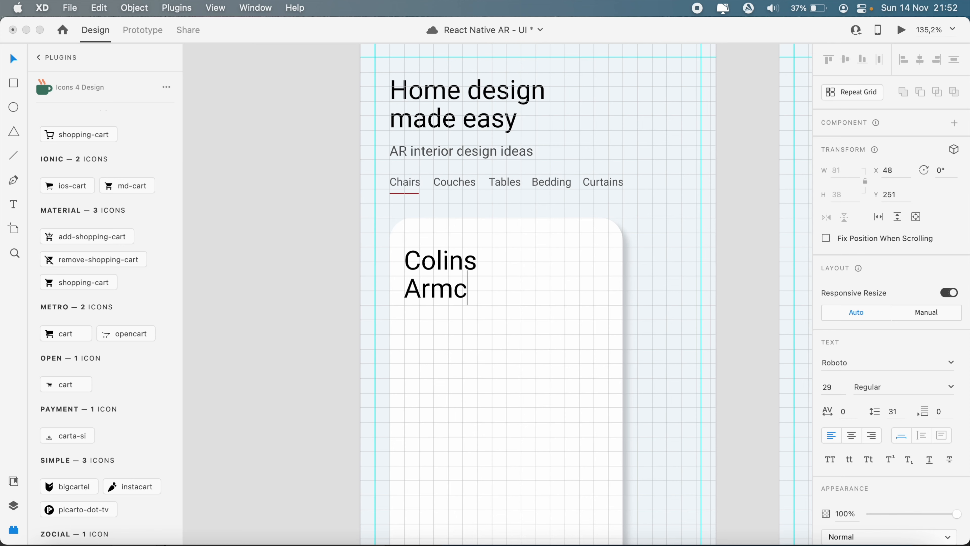
key("BackSpace")
type("chair")
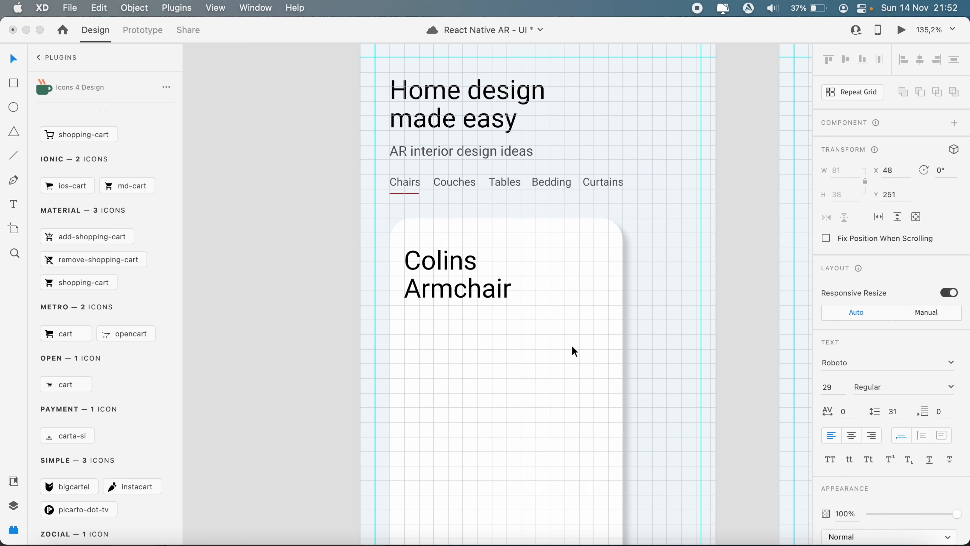
Step: Set the font size of the whole card title to 18
key("super+a")
left_click(836, 386)
type("1")
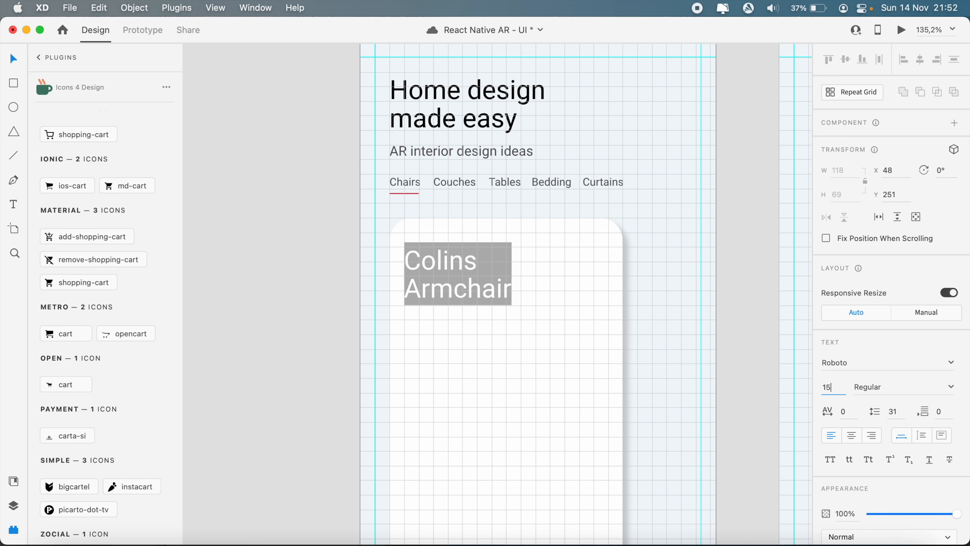
type("8")
key("Return")
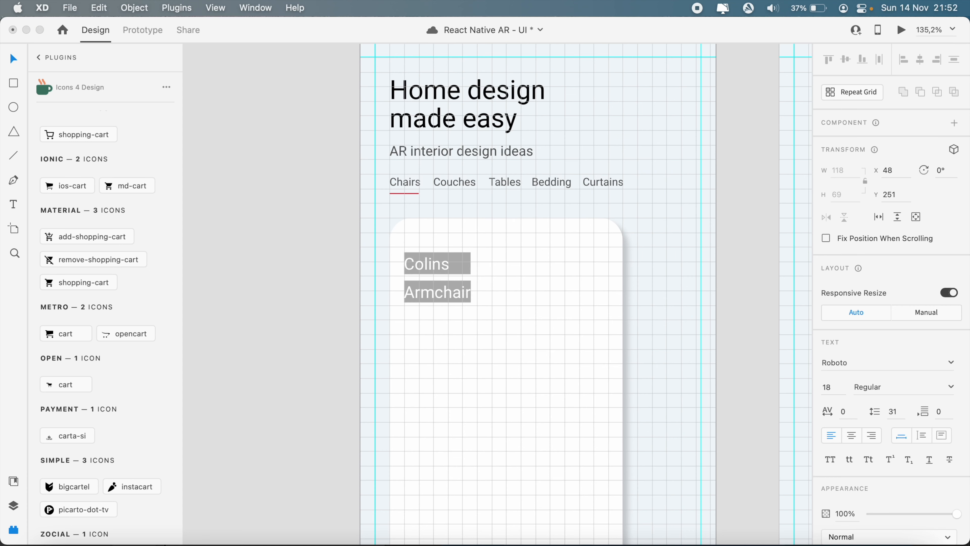
key("Escape")
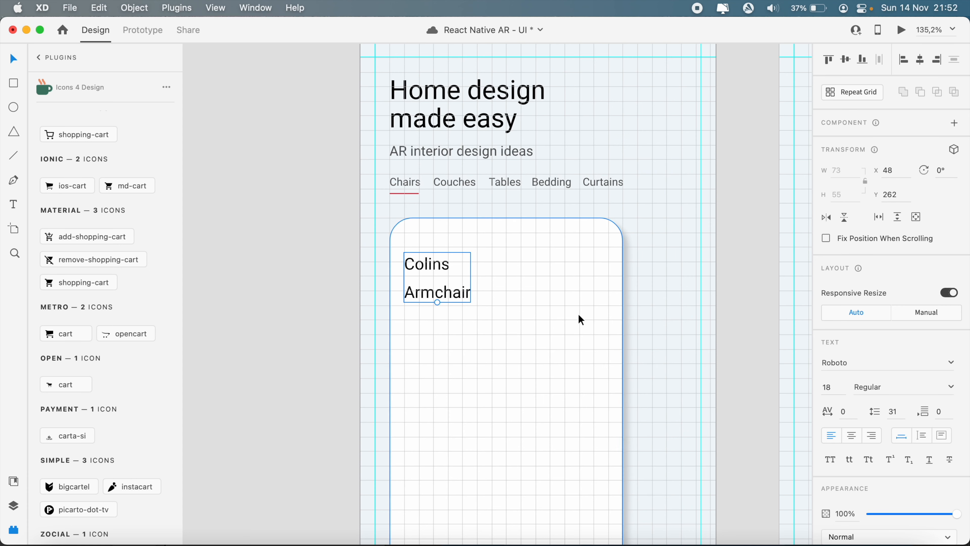
Step: Reduce the card title's line spacing to 22
key("Down")
key("Down")
key("Down")
key("Down")
key("Down")
key("Down")
key("Down")
key("Down")
key("Down")
key("Down")
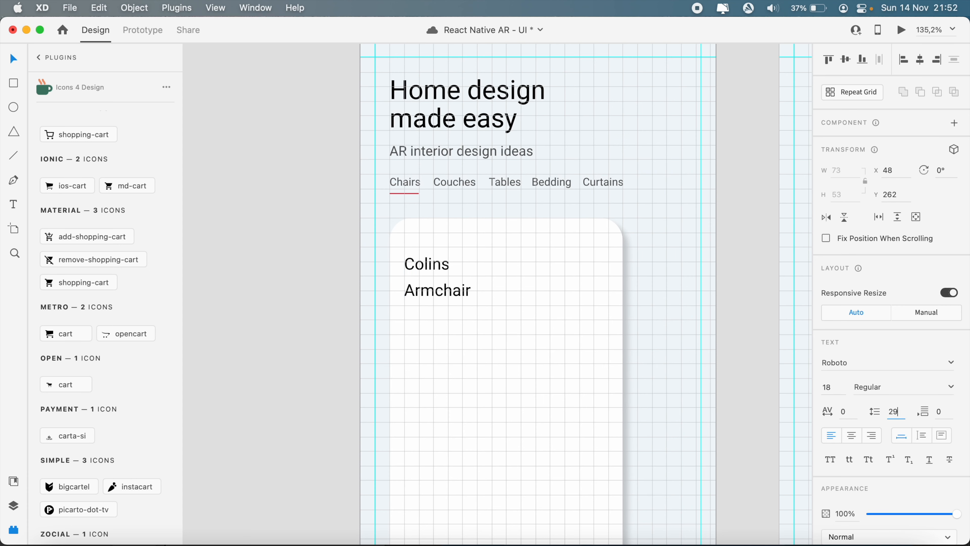
key("Up")
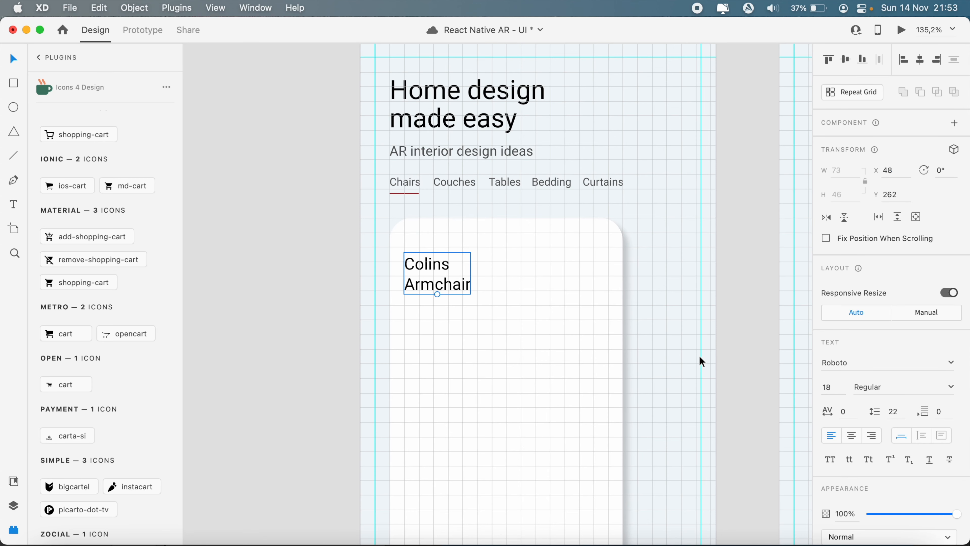
Step: Reposition the card title at about X 55, Y 258 within the card, leaving nothing selected
scroll(699, 355, "down", 5)
scroll(700, 356, "up", 5)
left_click_drag(396, 272, 398, 268)
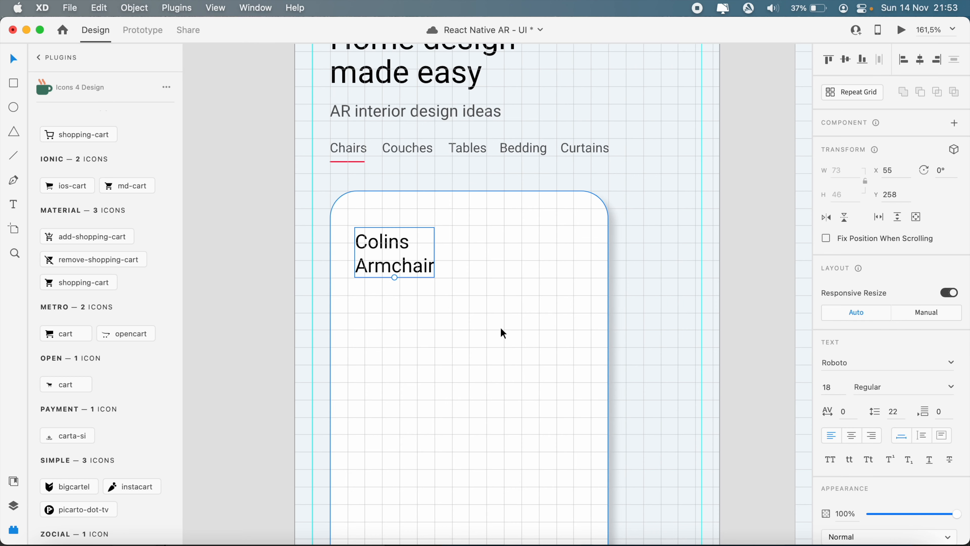
left_click(500, 328)
scroll(500, 327, "down", 5)
scroll(500, 328, "up", 5)
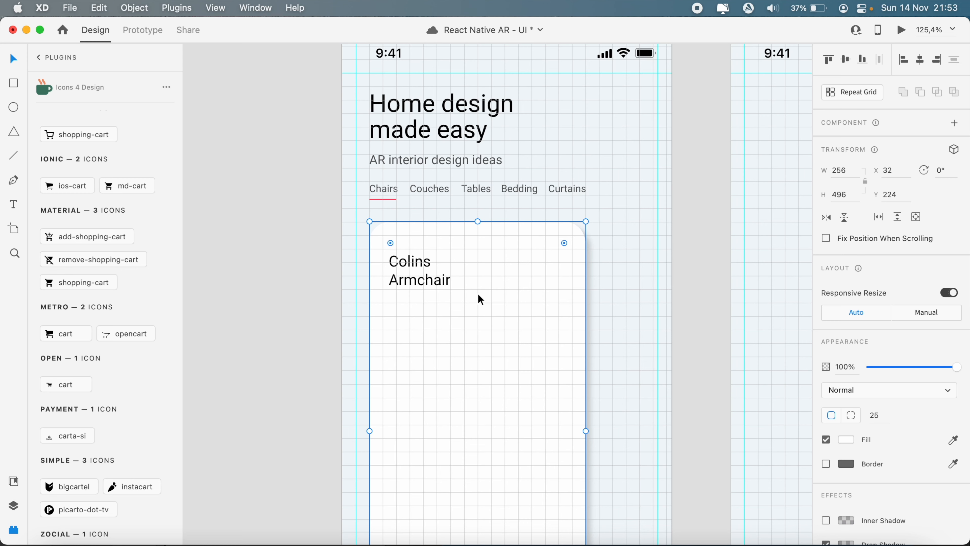
left_click(322, 316)
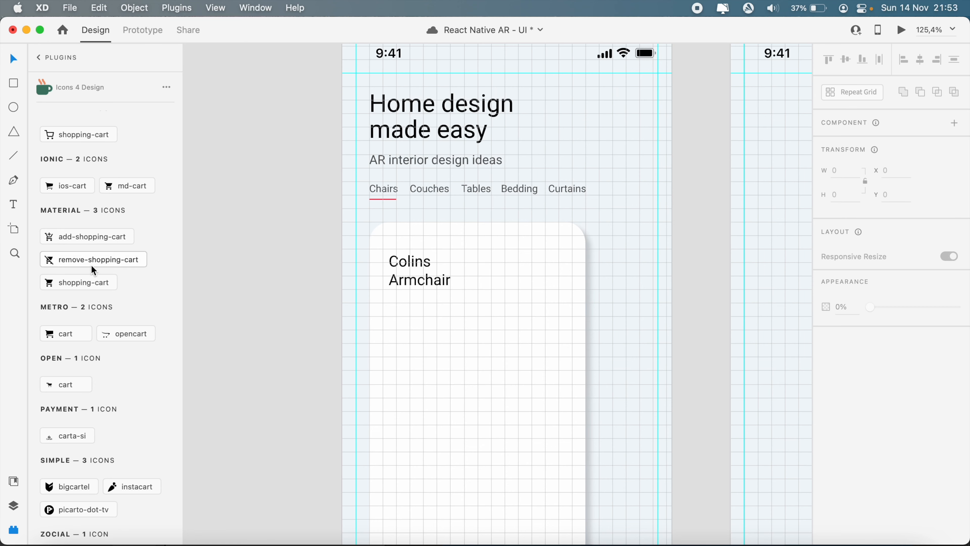
Step: Search the icon plugin for "menu" and "option" icons
scroll(61, 269, "up", 5)
double_click(85, 125)
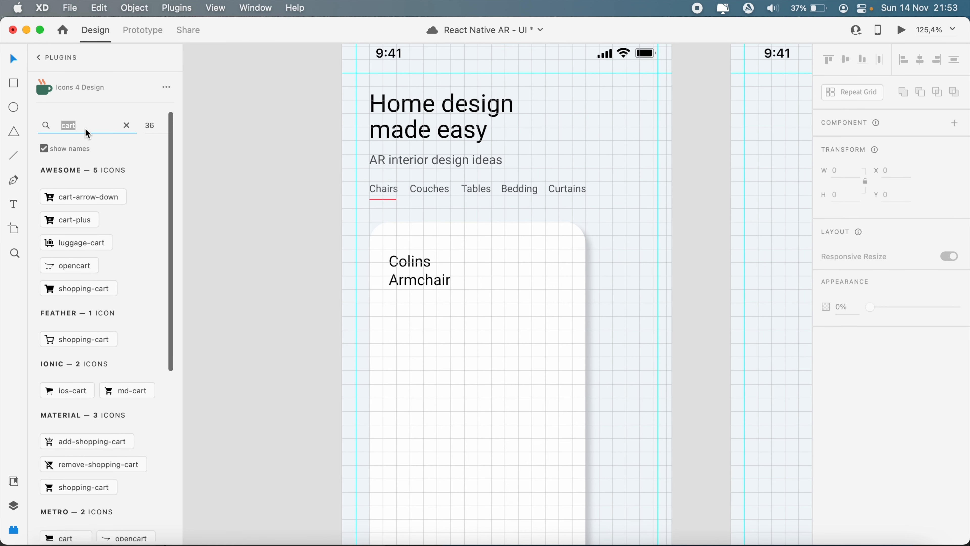
type("menu")
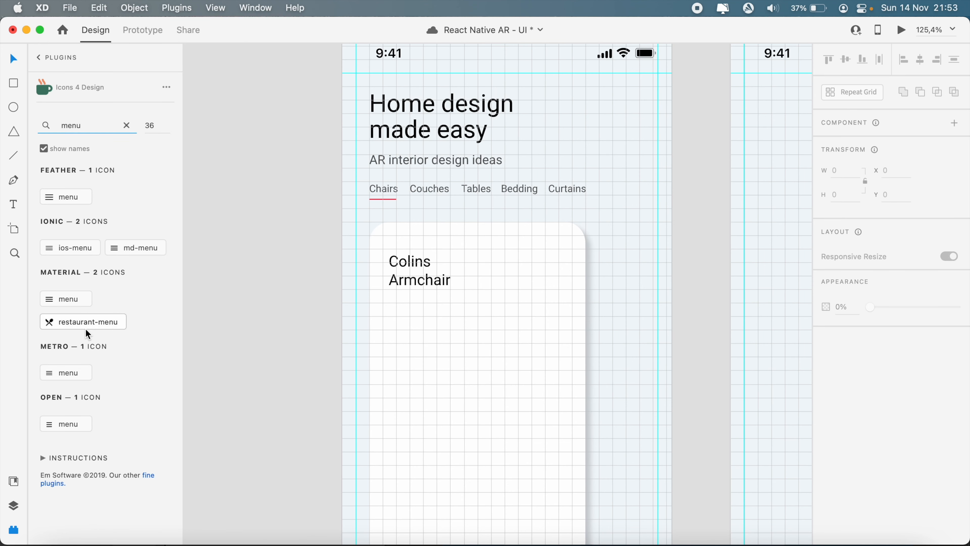
double_click(93, 128)
type("option")
Step: Search the icon plugin for "more" and insert the Ionic md-more icon into the Home design
double_click(85, 125)
type("s")
key("BackSpace")
type("more")
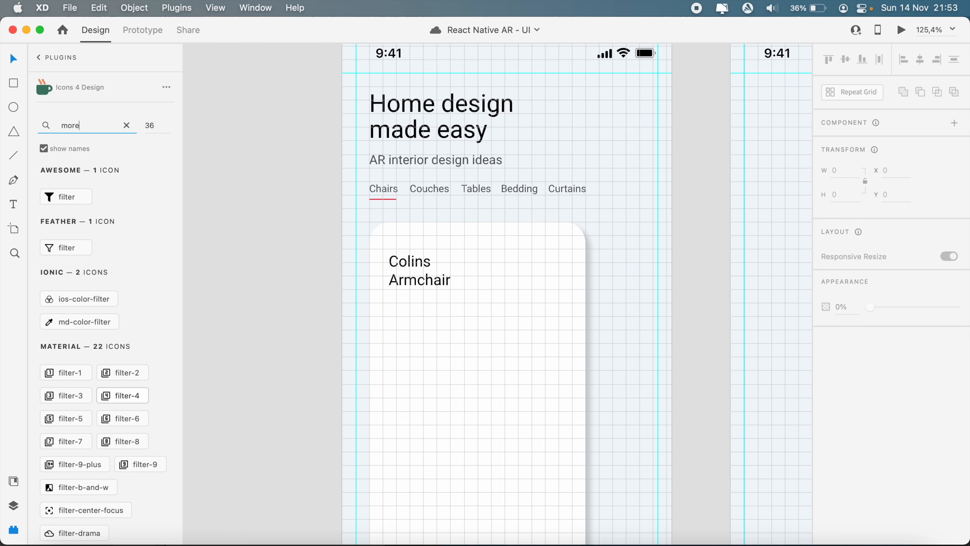
left_click(147, 360)
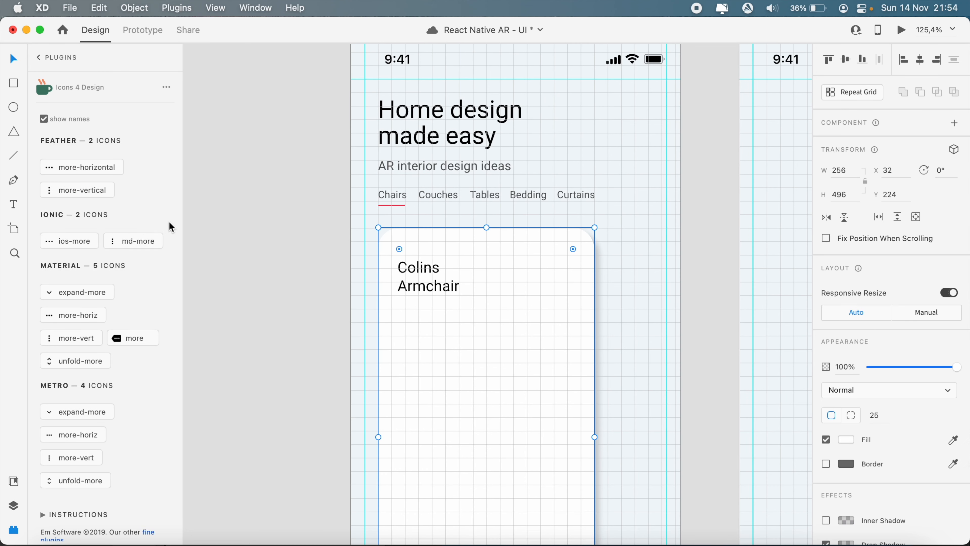
left_click(143, 239)
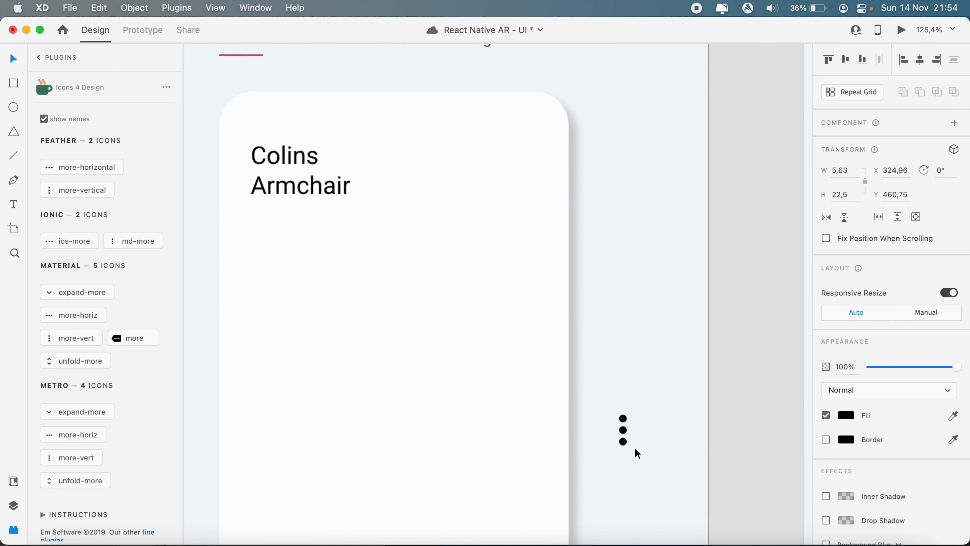
Step: Move the three-dot icon into the card beside the title, at about X 240, Y 265.5
scroll(630, 443, "up", 5)
left_click_drag(624, 427, 514, 160)
scroll(513, 160, "down", 5)
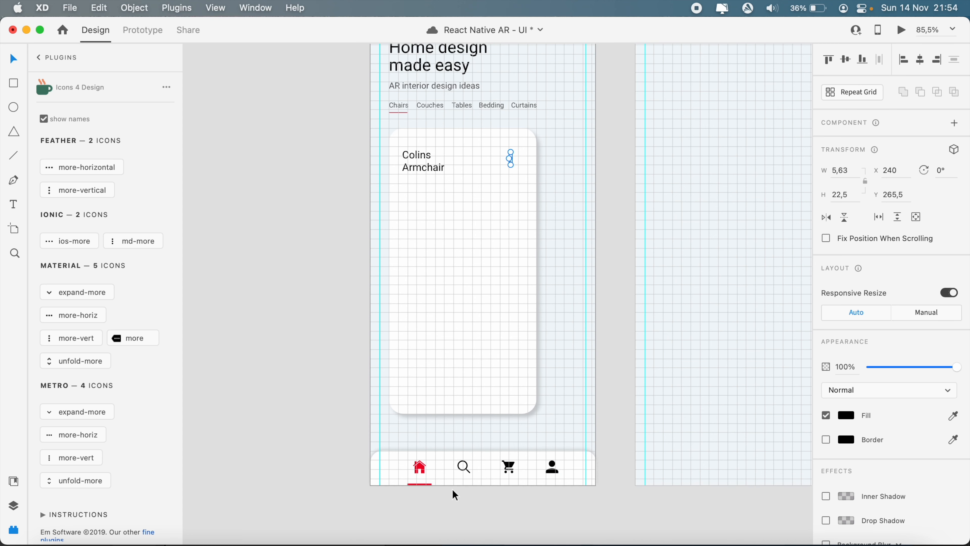
Step: Change the three-dot icon's fill to the saved dark grey #575757
scroll(519, 260, "up", 3)
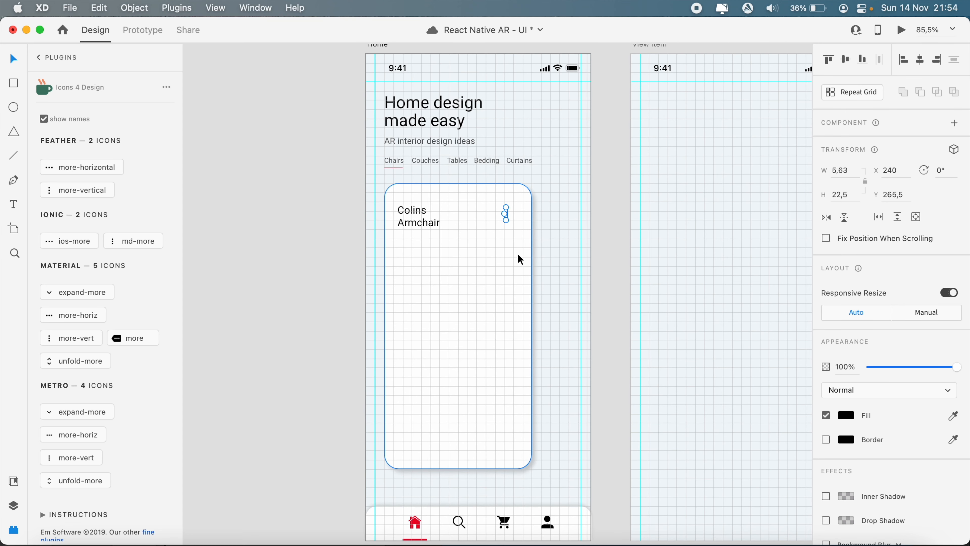
scroll(485, 372, "up", 5)
scroll(485, 372, "down", 8)
scroll(487, 375, "down", 5)
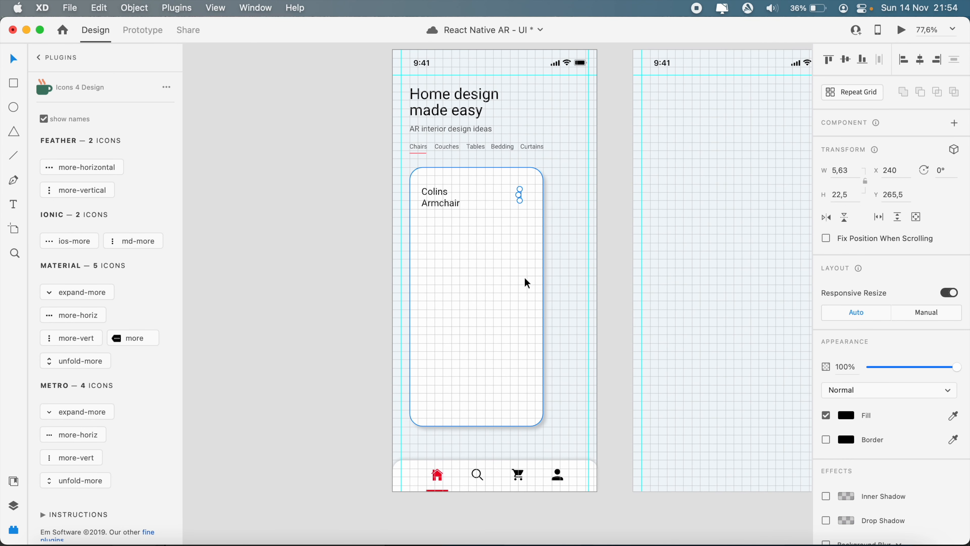
scroll(524, 277, "up", 5)
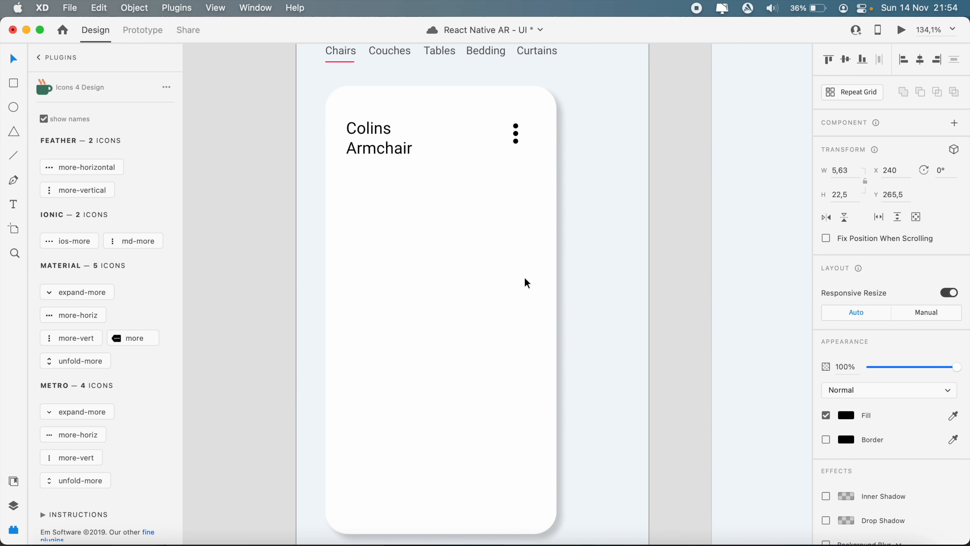
scroll(526, 267, "up", 3)
left_click(846, 415)
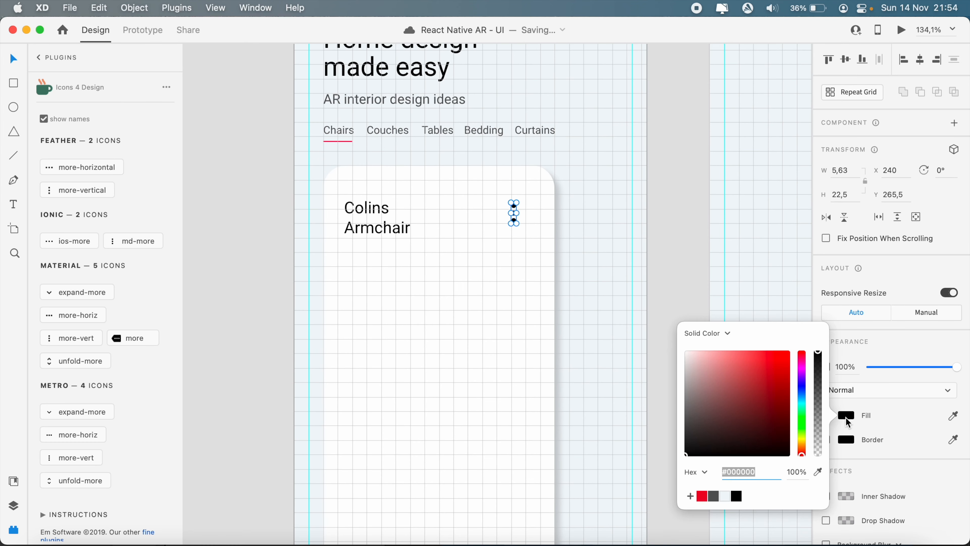
left_click(724, 496)
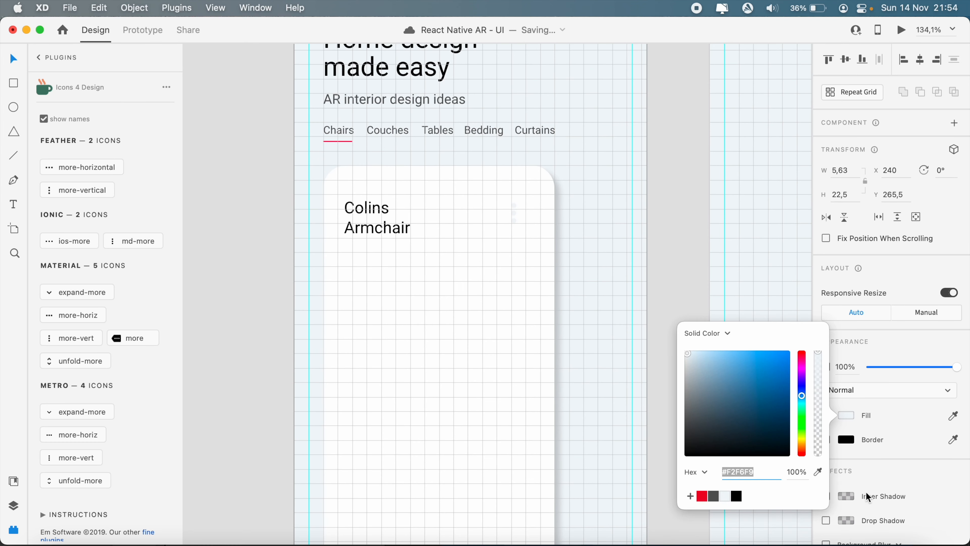
left_click(714, 495)
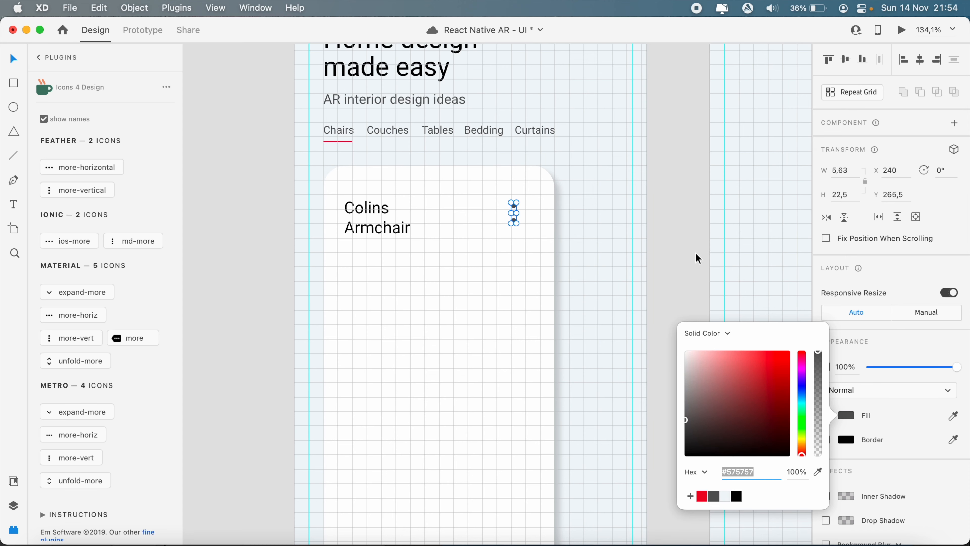
Step: Lock the three-dot icon's aspect ratio, shrink it to about 3.33 by 13.34, and lower its opacity to 74%
left_click(865, 180)
scroll(481, 234, "up", 3)
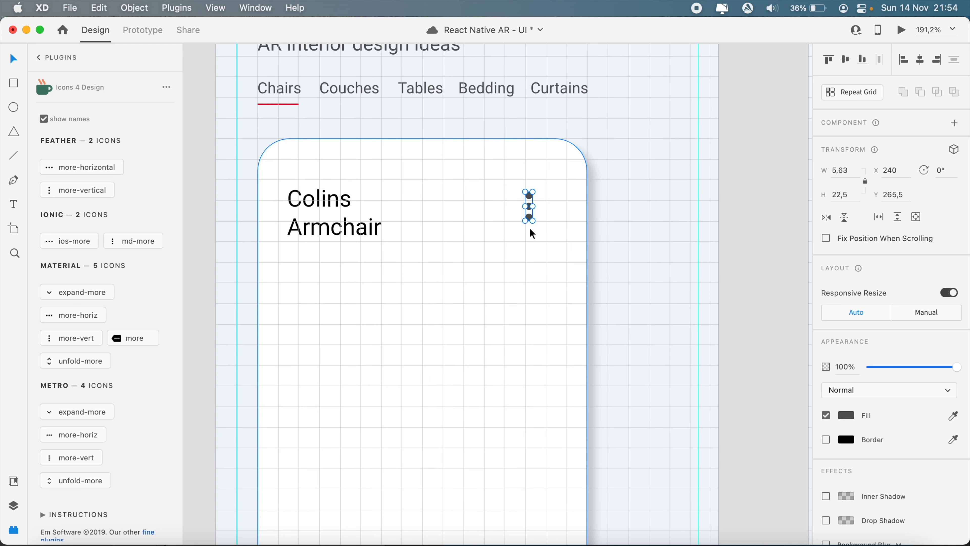
left_click_drag(533, 222, 531, 219)
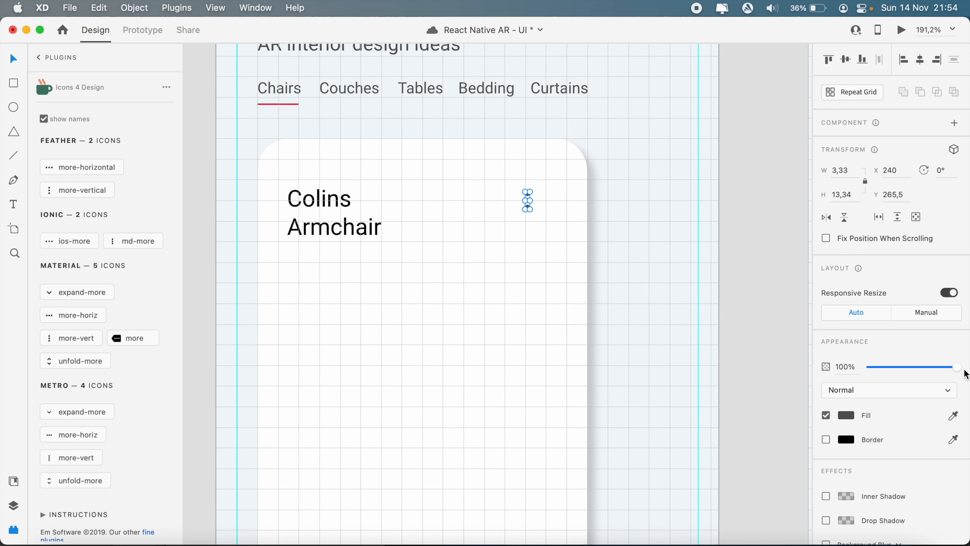
left_click_drag(956, 367, 877, 370)
Step: Move the three-dot icon near the card's right edge at about X 268.67, vertically centre it with the title, and save the document
left_click_drag(532, 211, 569, 214)
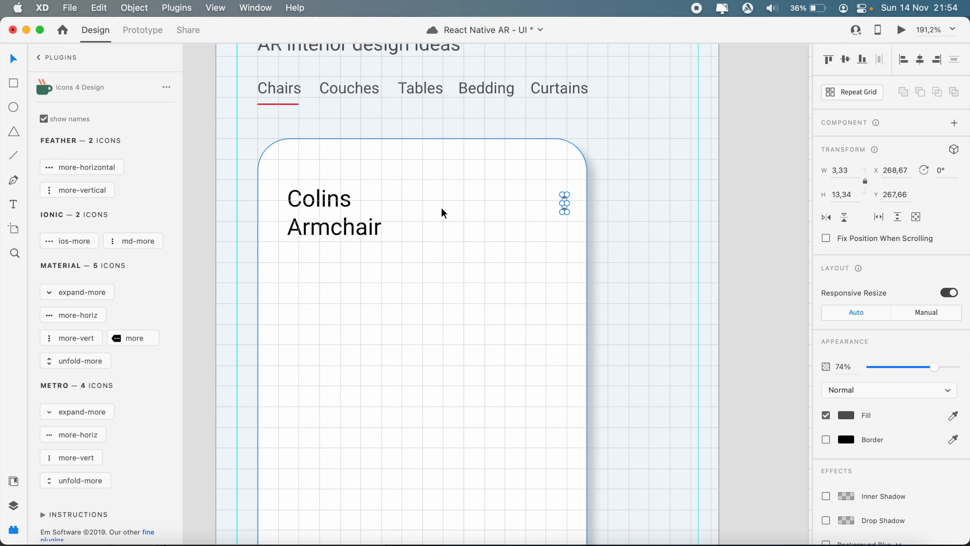
left_click(310, 214, "shift")
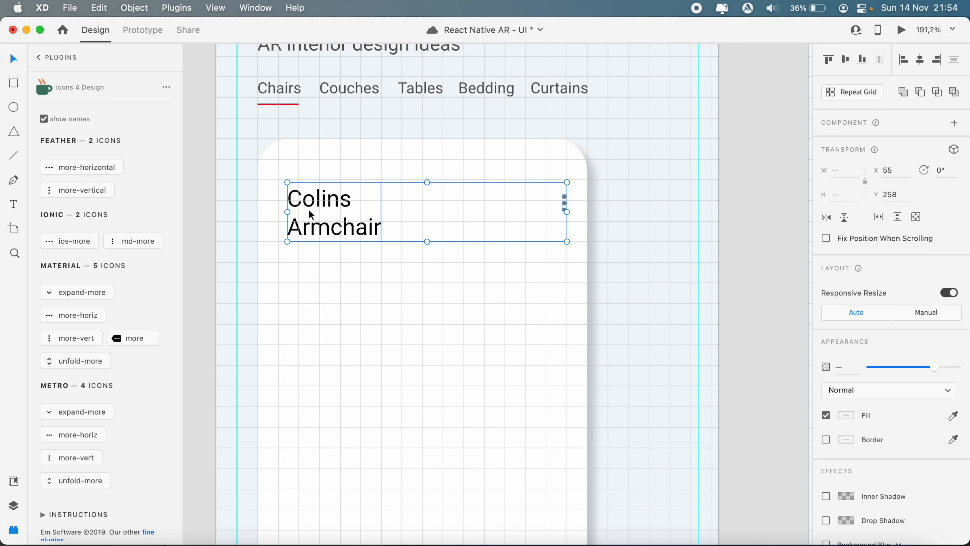
left_click(844, 61)
left_click(611, 256)
key("super+s")
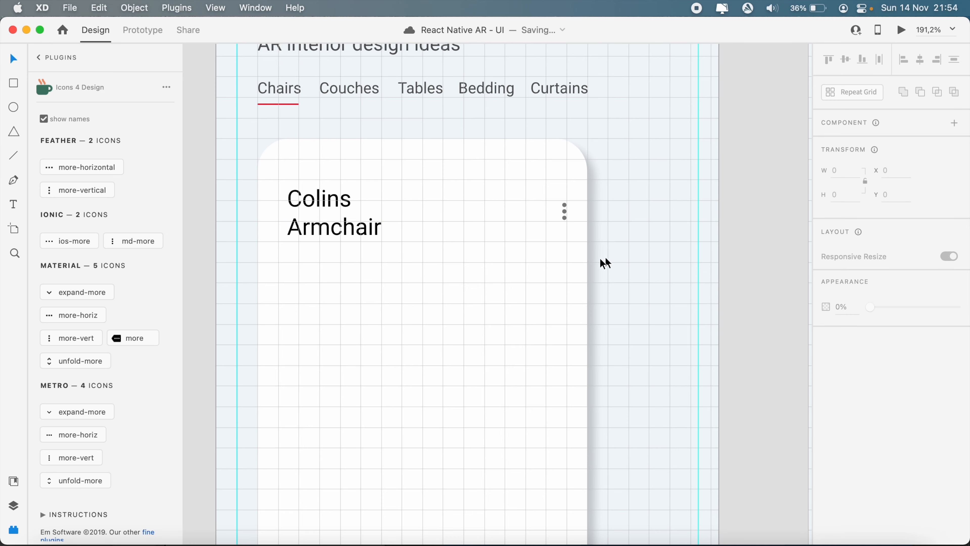
Step: Draw a 224 by 240 rectangle inside the card below the armchair title, at X 48, Y 320
key("super+0")
scroll(496, 271, "up", 5)
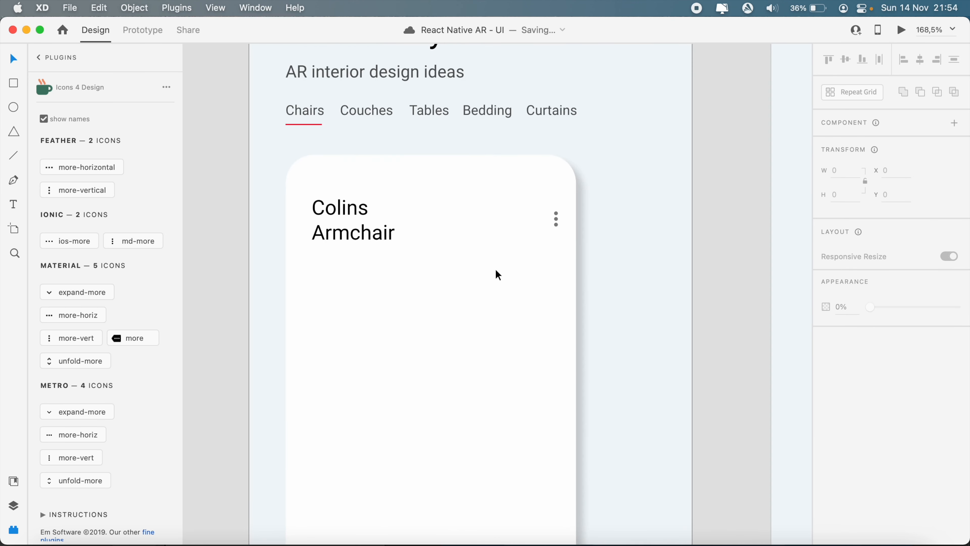
scroll(499, 275, "down", 5)
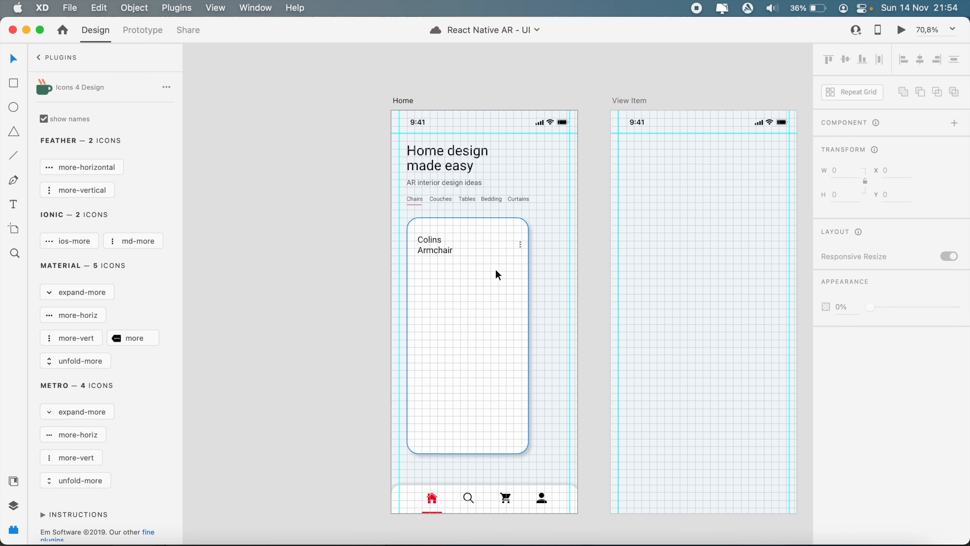
left_click(13, 83)
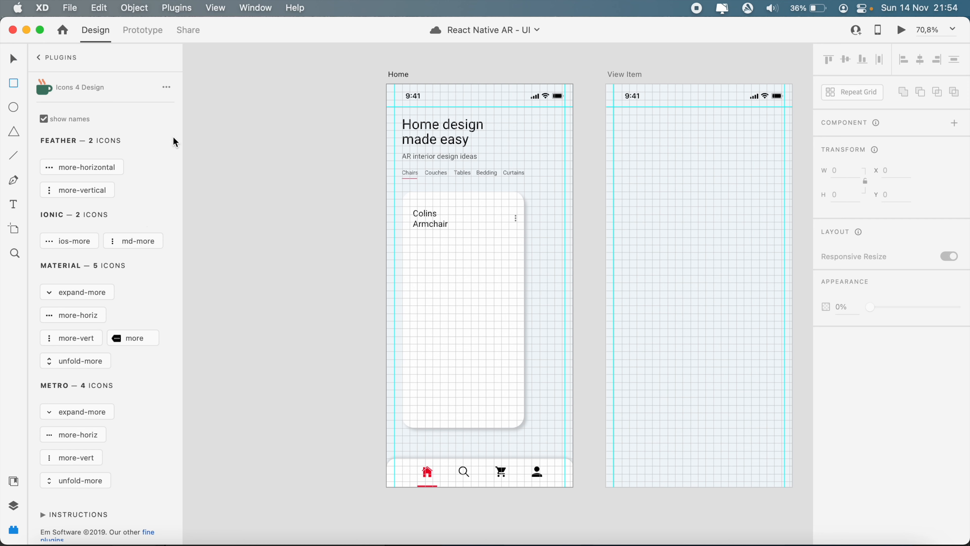
mouse_move(409, 237)
left_mouse_down()
mouse_move(465, 320)
mouse_move(501, 350)
mouse_move(515, 344)
left_mouse_up()
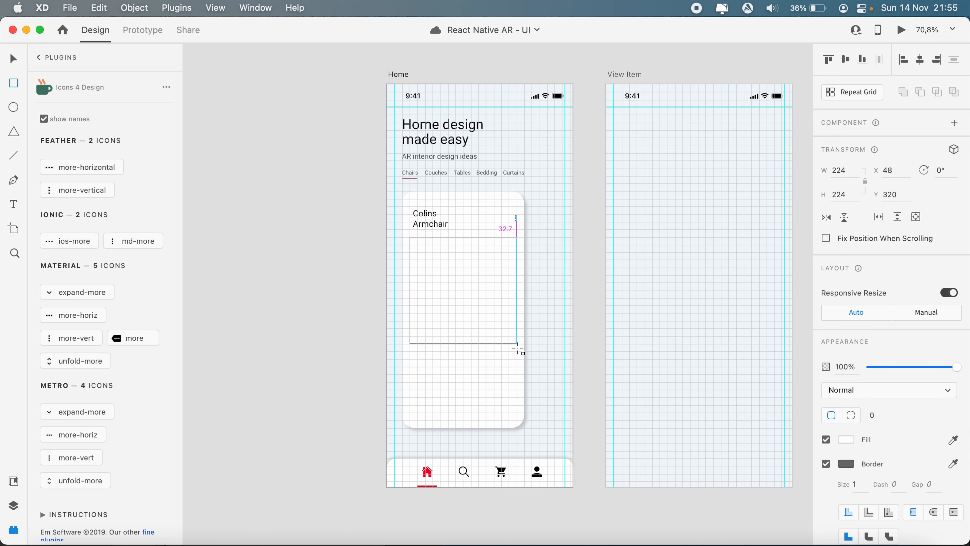
left_click_drag(520, 355, 520, 355)
left_click_drag(461, 344, 462, 349)
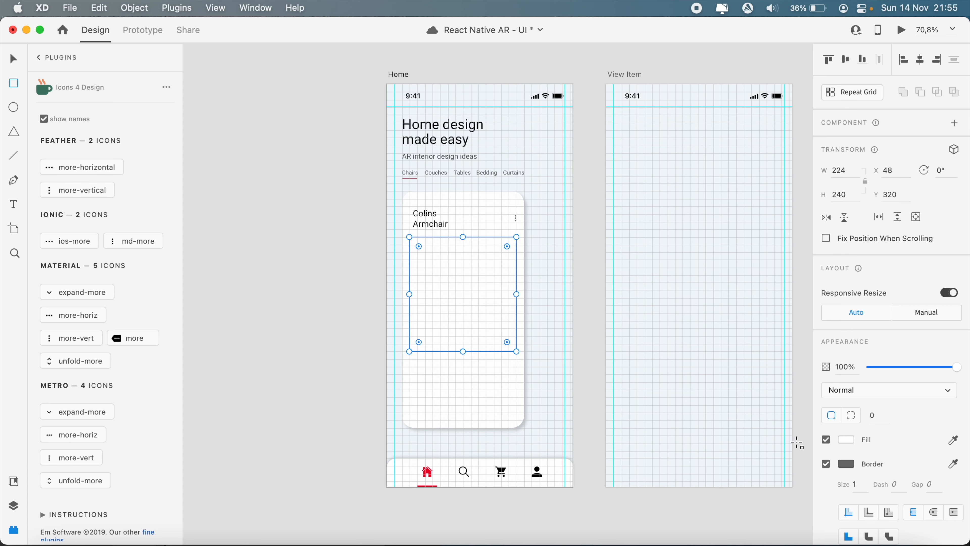
Step: Fill the image placeholder rectangle with the saved light colour #F2F6F9 and remove its border
left_click(846, 439)
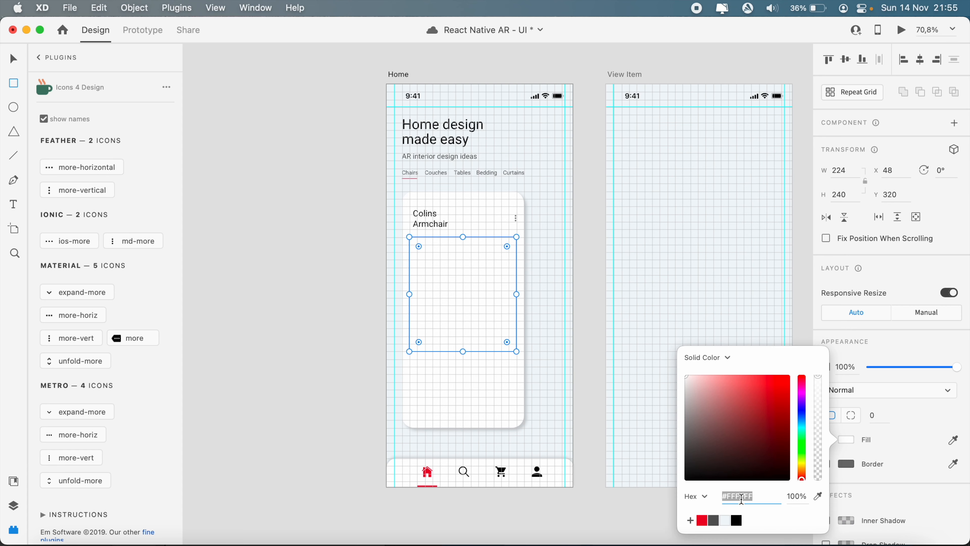
left_click(725, 521)
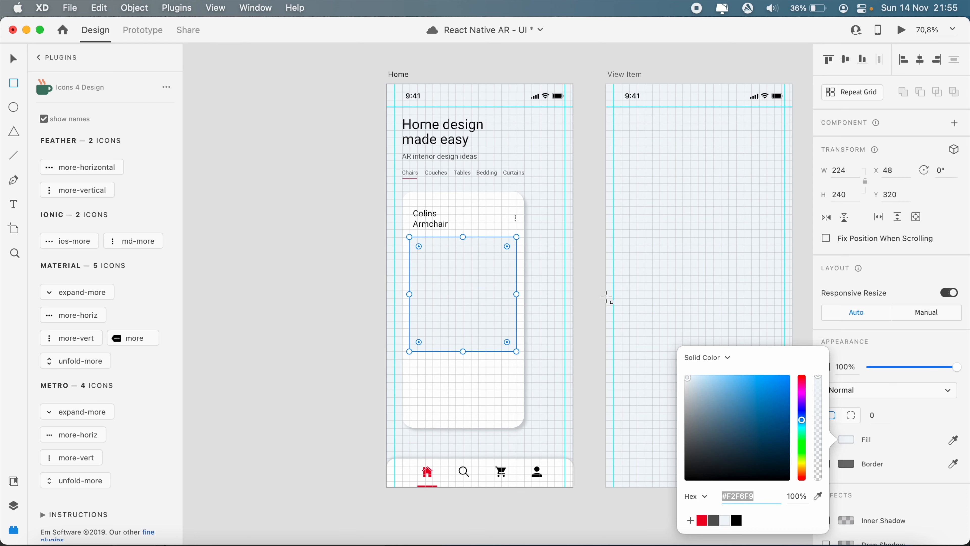
left_click(14, 58)
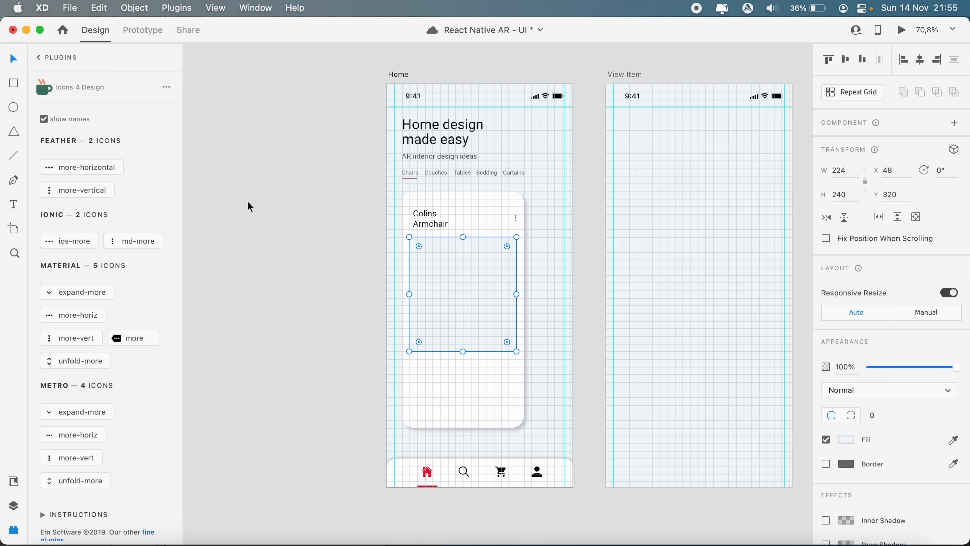
left_click(248, 203)
Step: Duplicate the "AR interior design ideas" subtitle and place the copy below the image placeholder at about X 50, Y 572
scroll(478, 286, "up", 5)
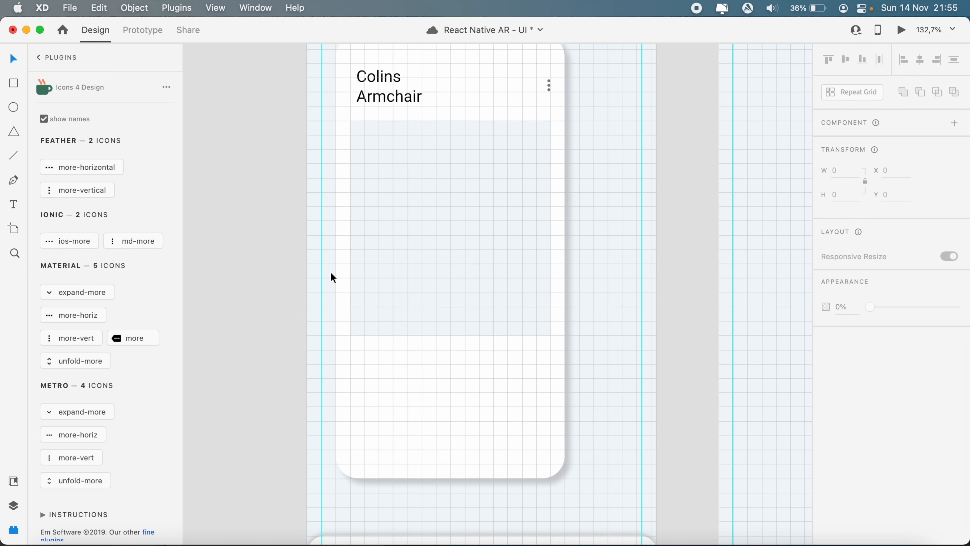
scroll(369, 175, "up", 3)
left_click(394, 158)
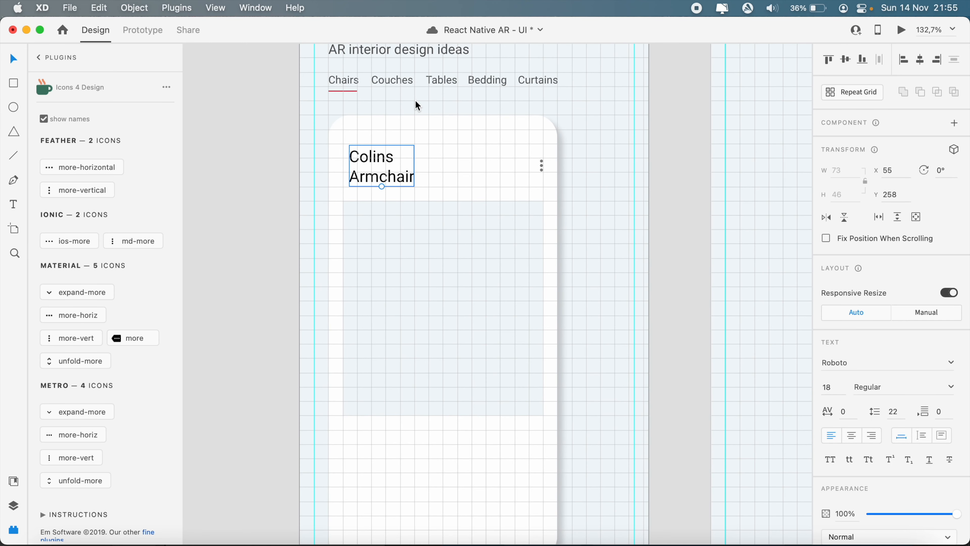
scroll(416, 98, "up", 2)
left_click(394, 108)
scroll(409, 297, "down", 7)
left_click_drag(393, 108, 387, 284)
scroll(386, 284, "up", 6)
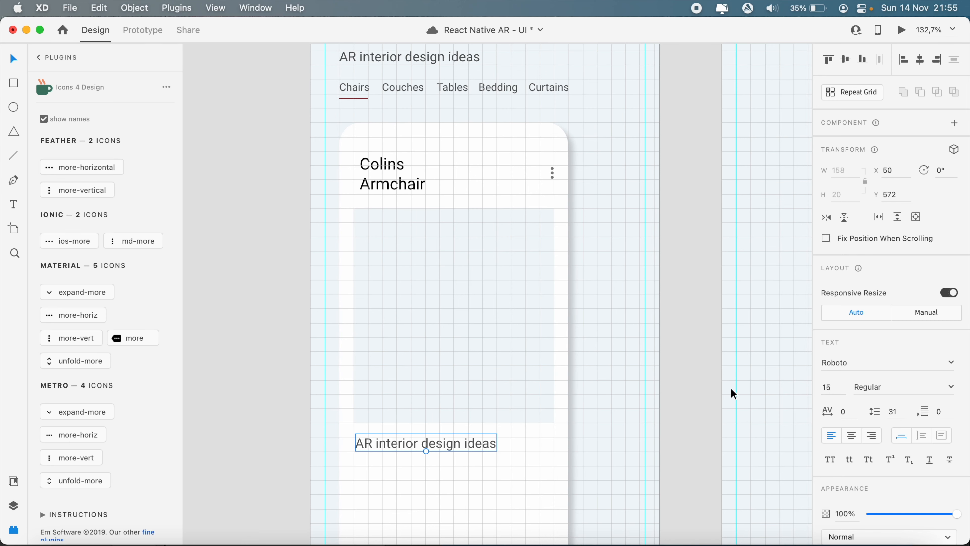
Step: Reduce the copied subtitle's font size to 13
left_click(827, 389)
key("Down")
key("Down")
key("Up")
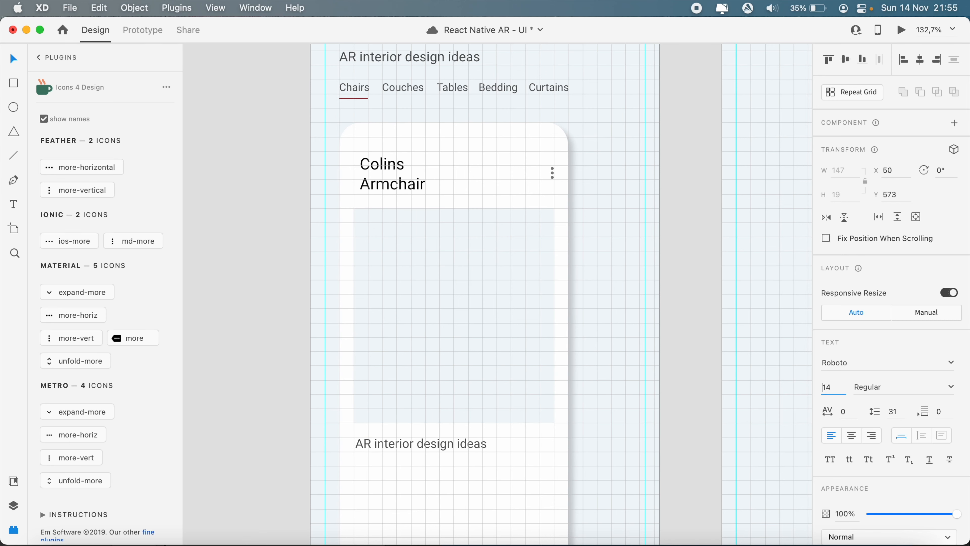
key("Down")
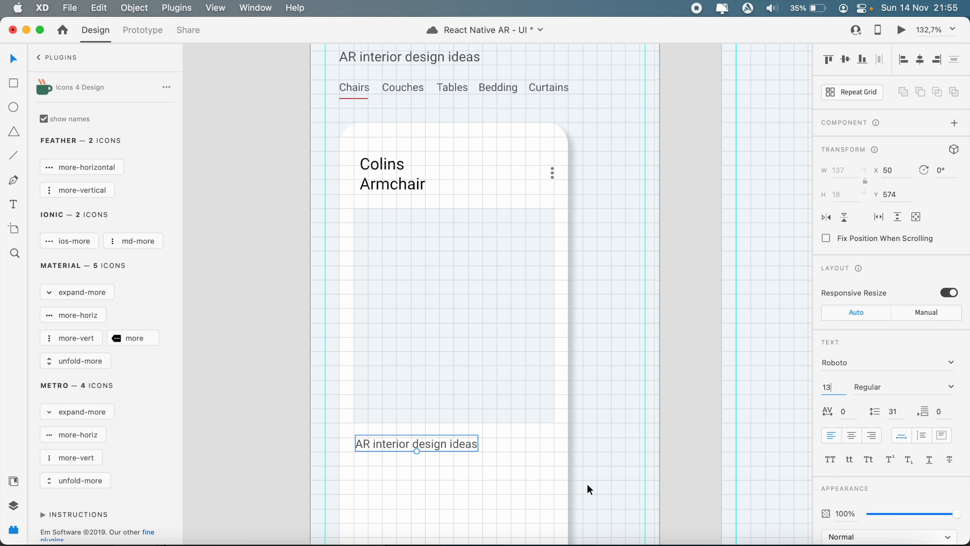
Step: Replace the copied text with three lines: "A blend of contemporary design", "With relaxed retro style makes", "For an intriguing mix."
double_click(424, 440)
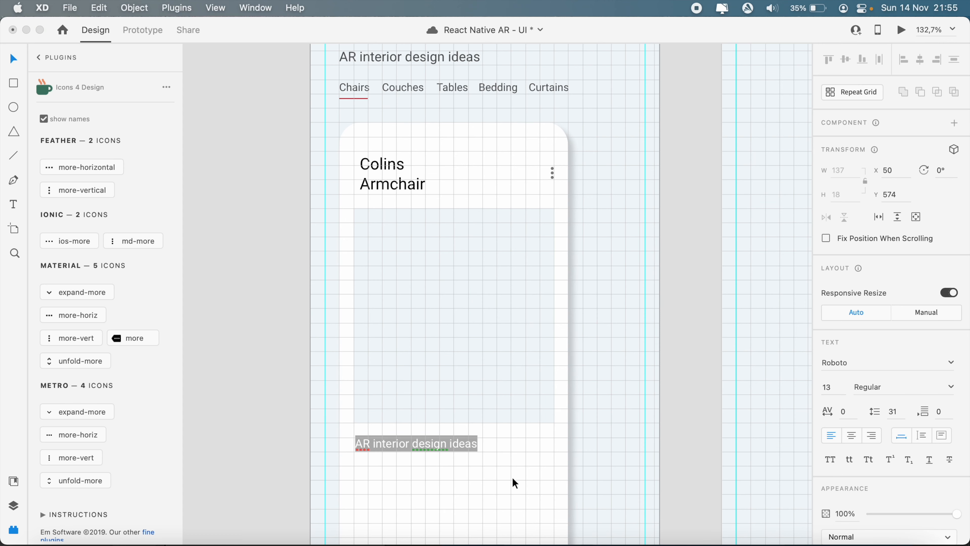
scroll(611, 382, "down", 5)
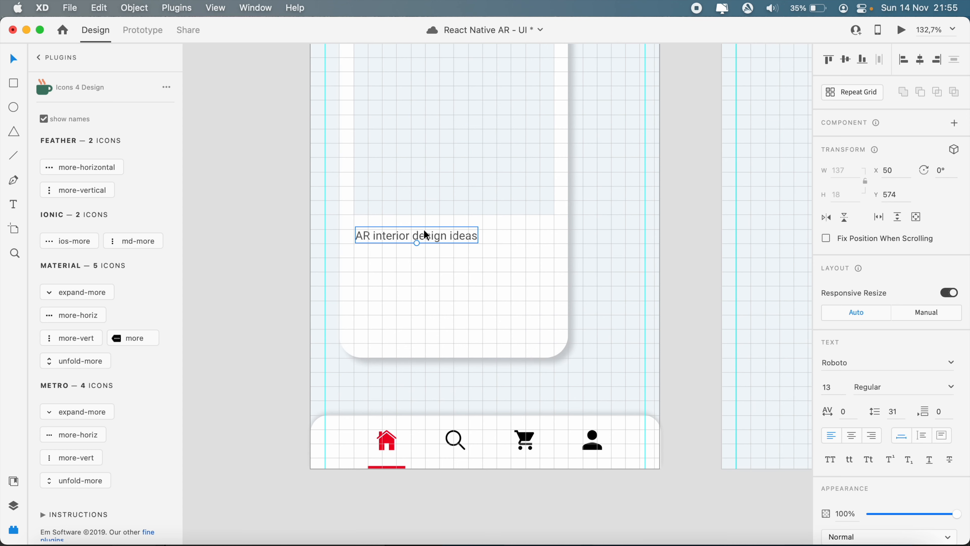
type("A blend of contemporary ")
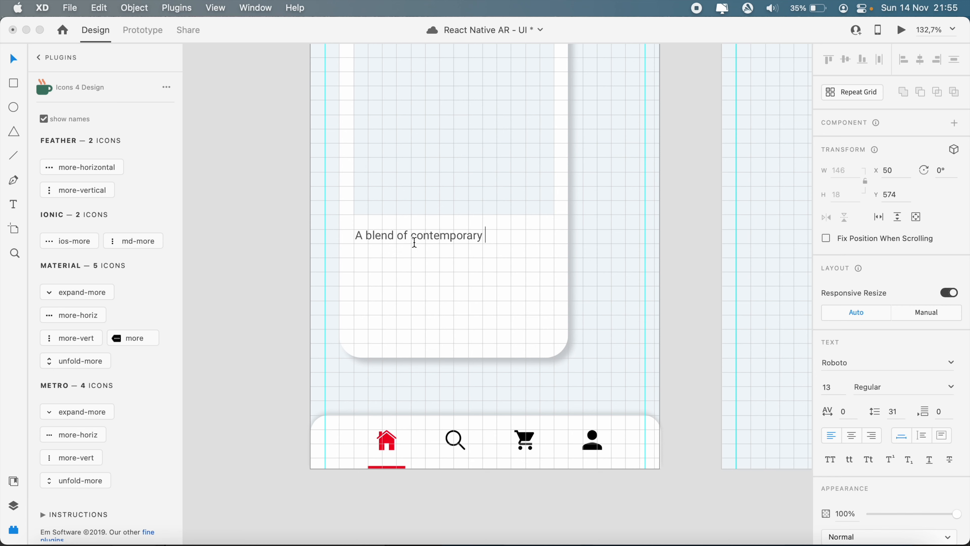
type("design")
key("Return")
type("With relaxed retro st")
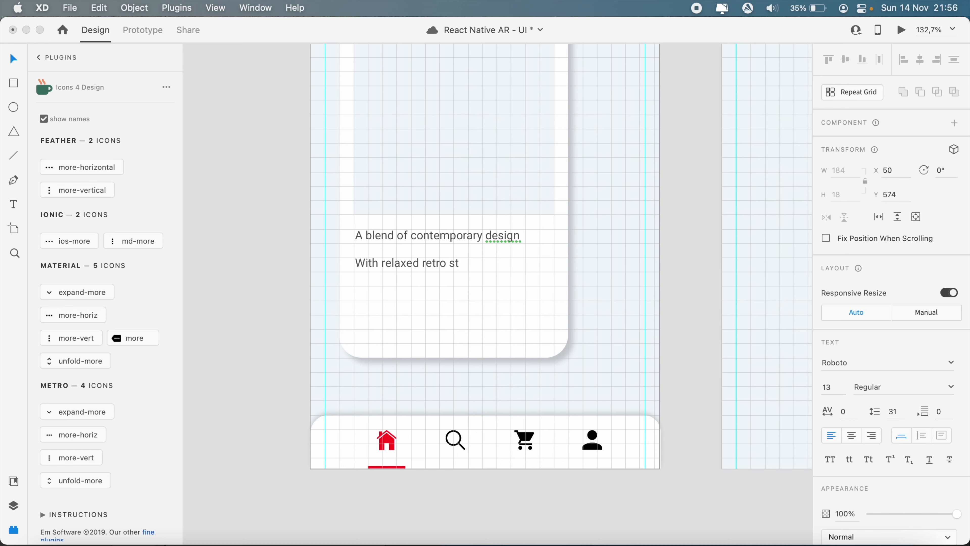
type("yle makes ")
type("For an")
type(" intriguing mix.")
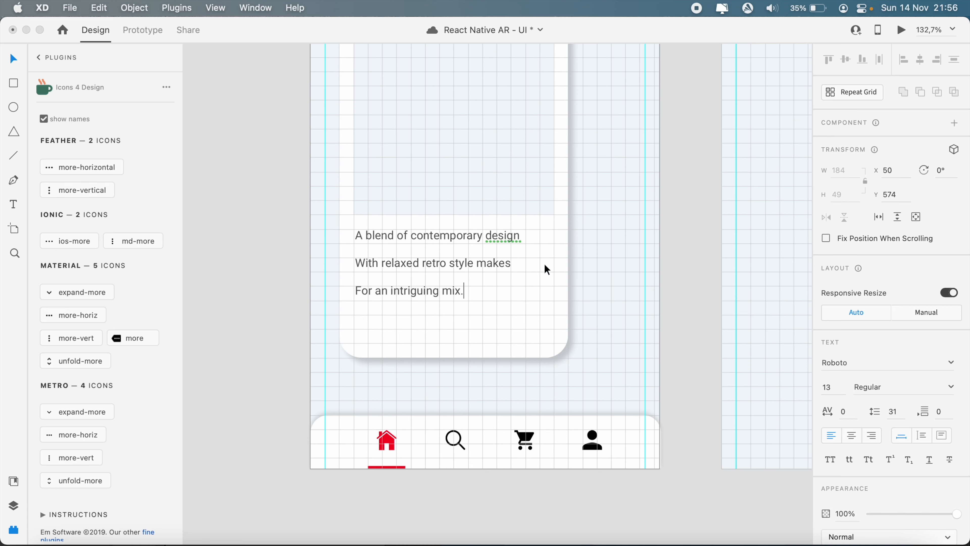
Step: Change the first words of the description's second and third lines to lowercase "with" and "for"
double_click(359, 291)
type("for")
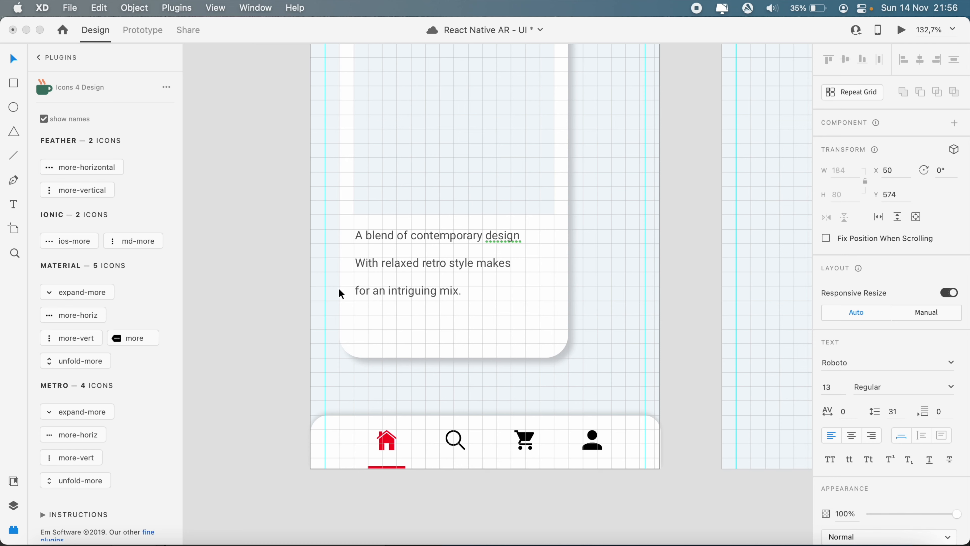
left_click(357, 291)
left_click(364, 262)
key("BackSpace")
type("w")
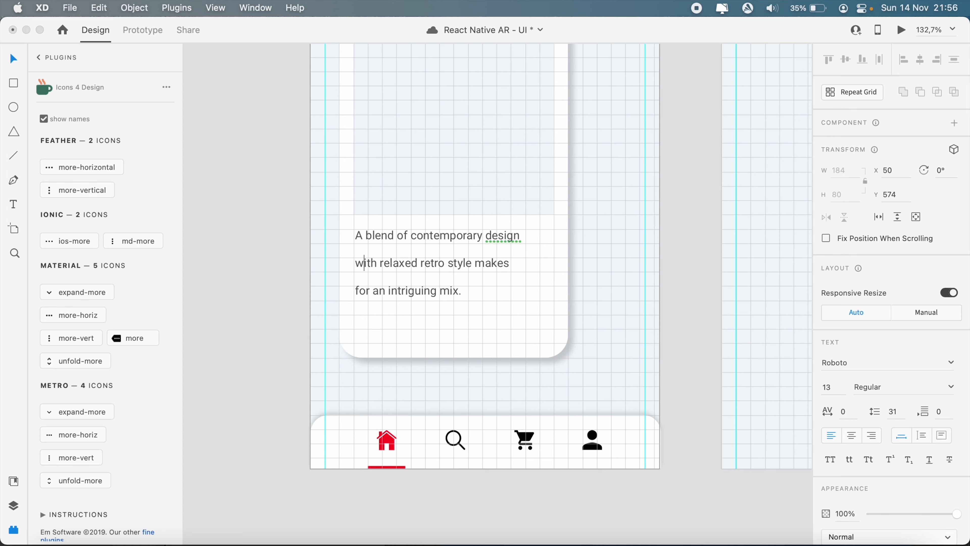
key("BackSpace")
key("Return")
Step: Tighten the description text's line spacing to 19
key("super+a")
left_click(893, 412)
key("Down")
key("Down")
key("Down")
key("Down")
key("Down")
key("Down")
key("Down")
key("Down")
key("Down")
key("Down")
key("Down")
key("Escape")
key("Escape")
scroll(617, 356, "down", 5)
scroll(616, 355, "up", 3)
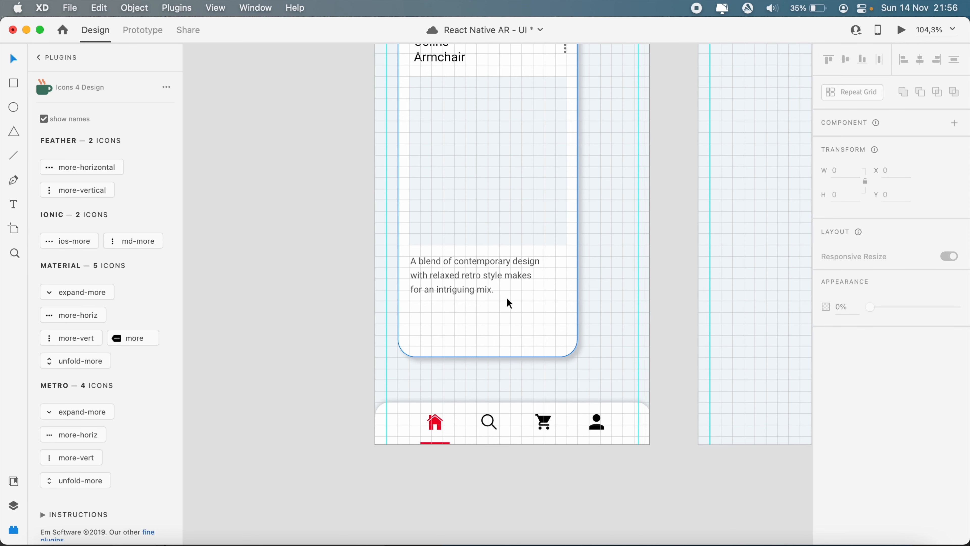
left_click(506, 301)
left_click(896, 412)
type("19")
left_click(593, 297)
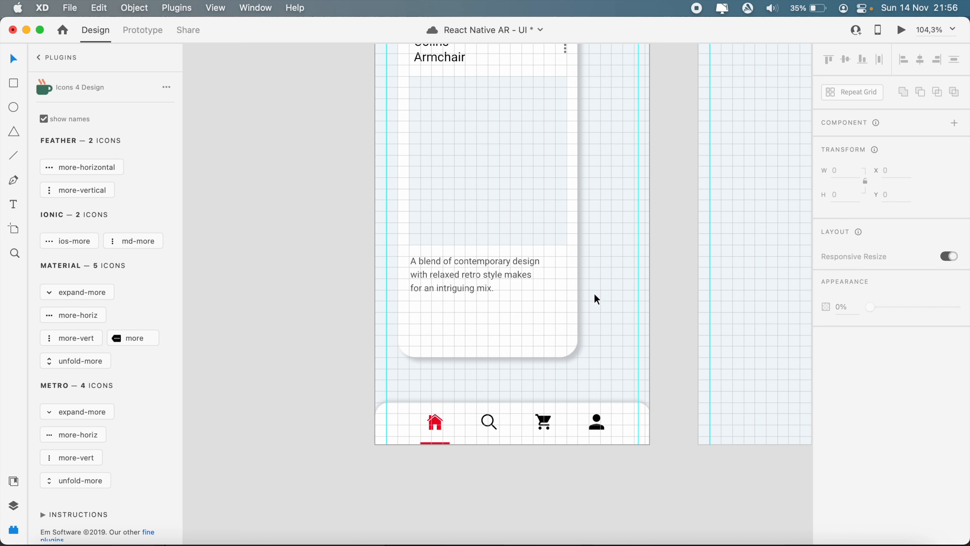
scroll(594, 298, "down", 5)
scroll(596, 299, "up", 8)
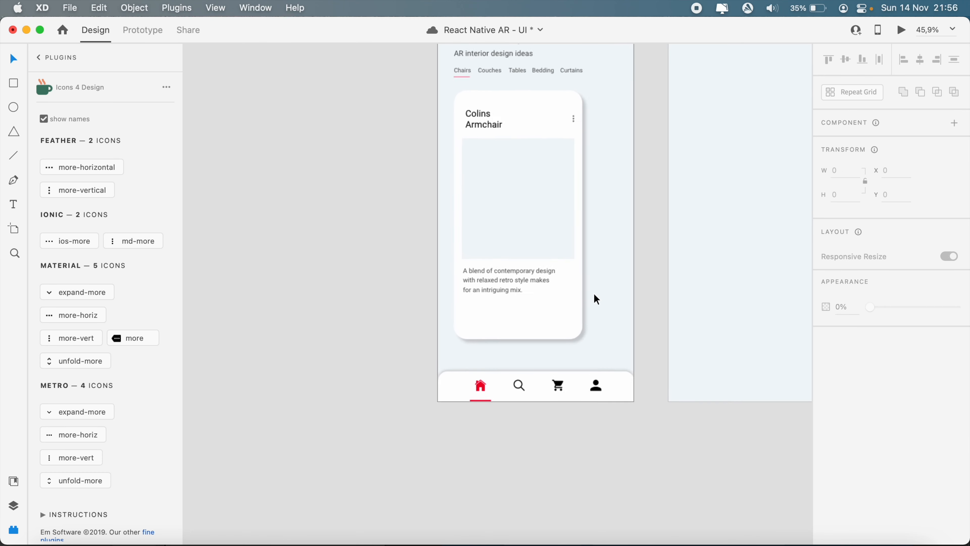
Step: Set the description's font size to 12 and save the document
left_click(508, 286)
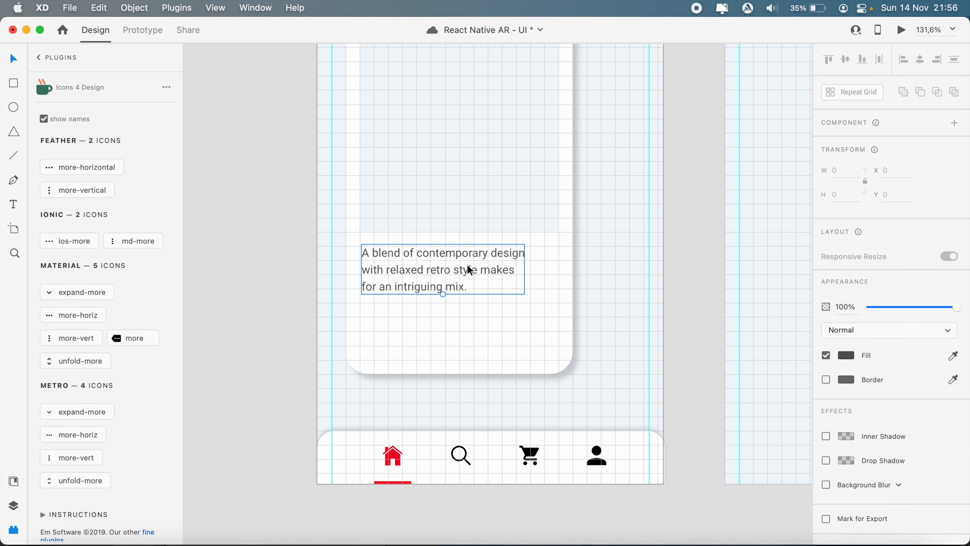
left_click(834, 391)
type("12")
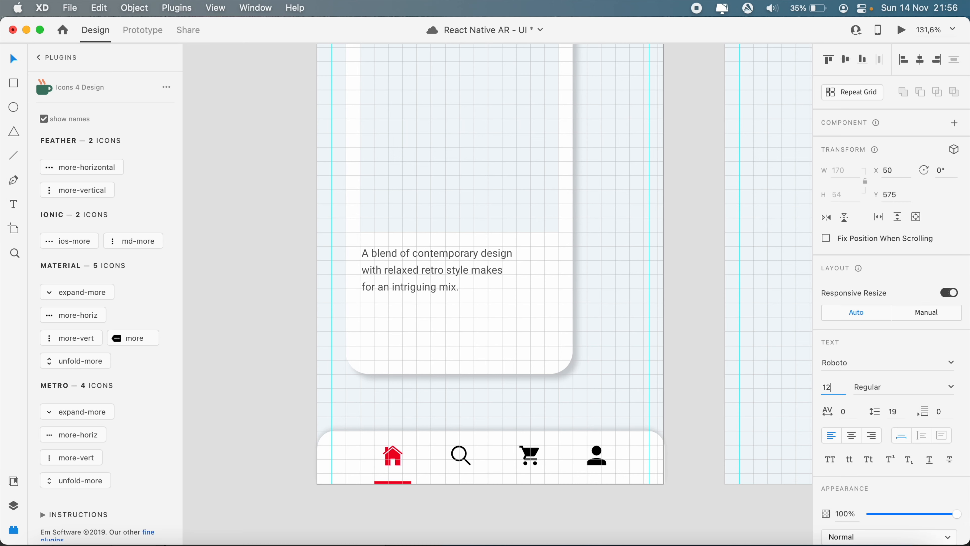
left_click(618, 383)
scroll(618, 383, "down", 5)
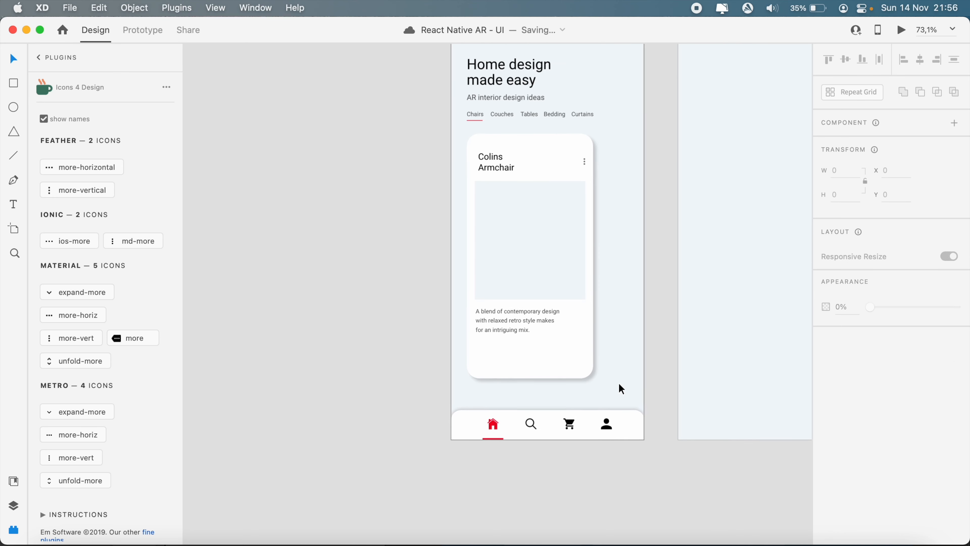
scroll(621, 388, "up", 3)
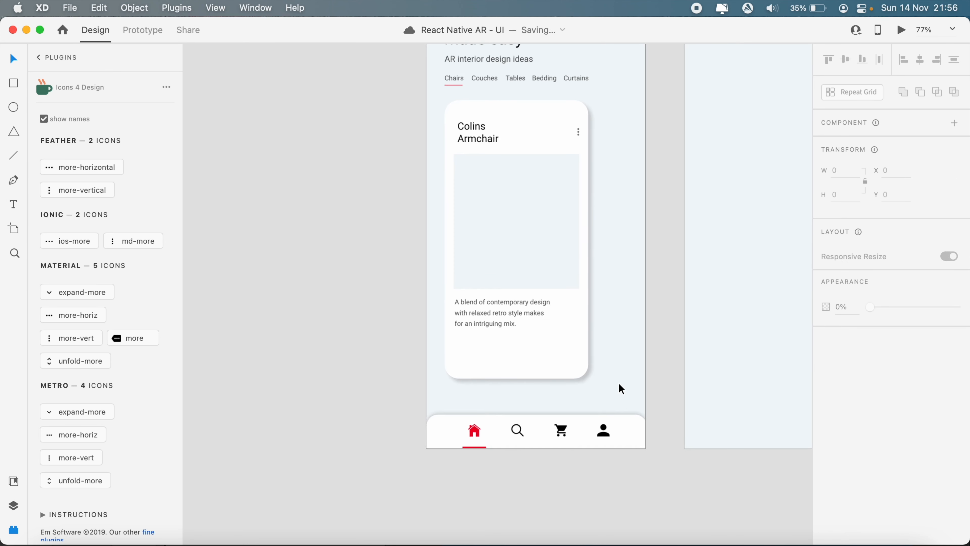
Step: Draw a button rectangle below the description at X 48, Y 656 and size it to 147 by 26
key("super+apostrophe")
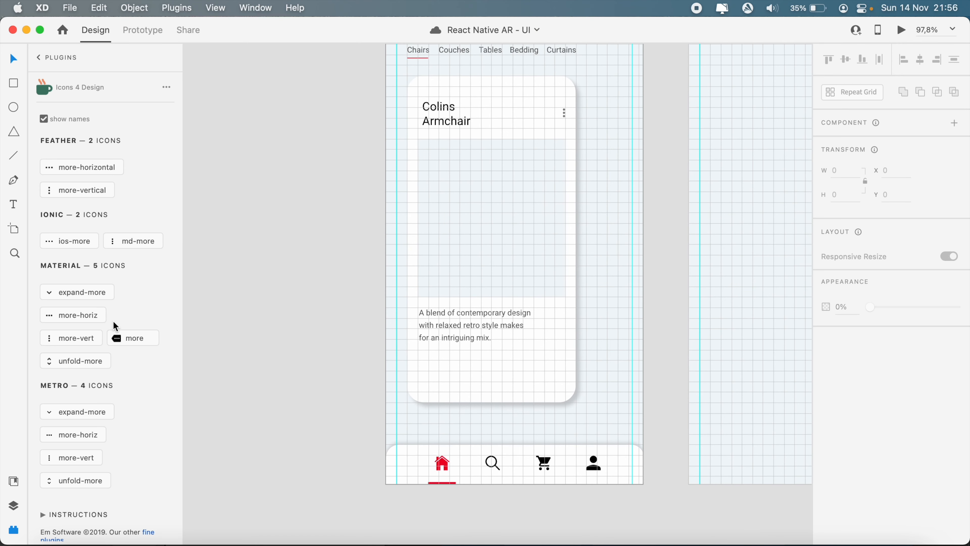
left_click(14, 84)
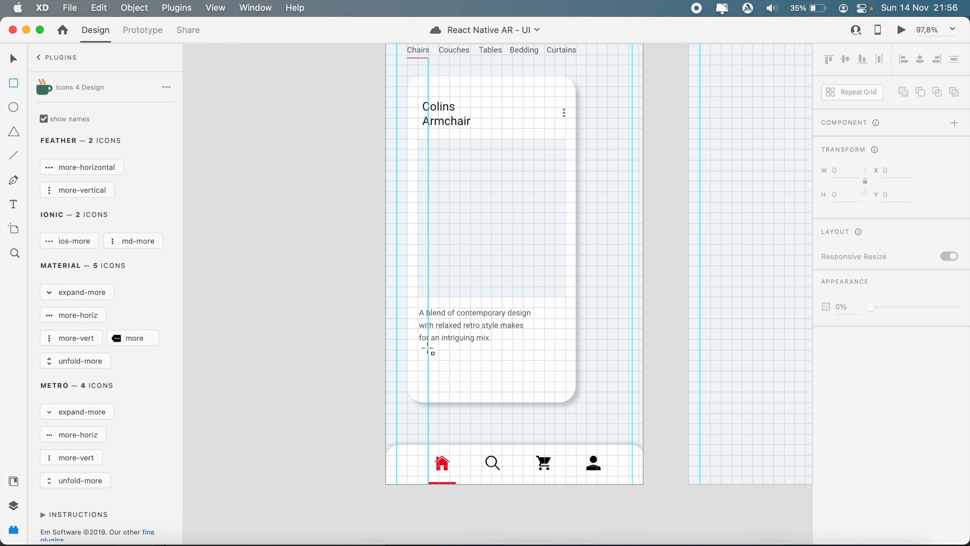
mouse_move(420, 353)
left_mouse_down()
mouse_move(464, 373)
mouse_move(532, 381)
mouse_move(533, 370)
left_mouse_up()
left_click(13, 61)
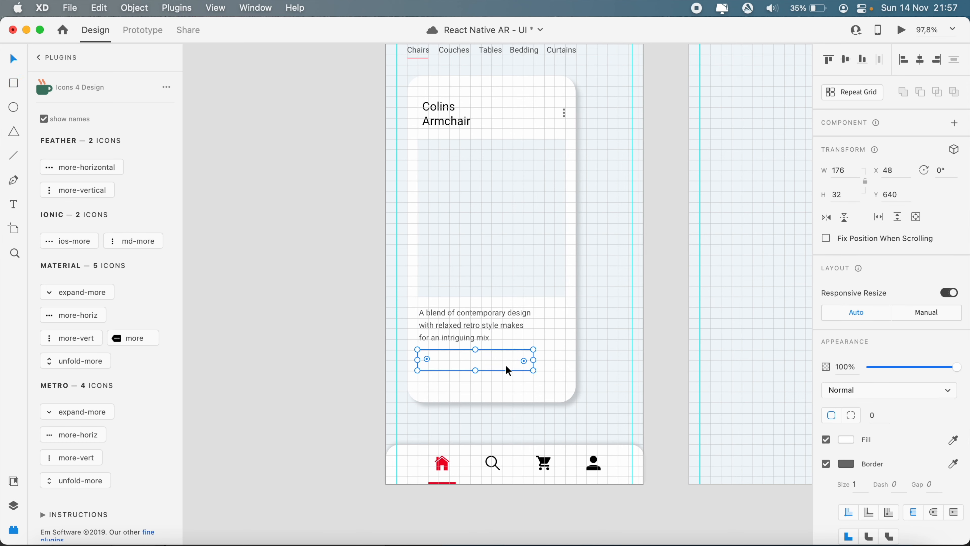
left_click_drag(505, 365, 465, 381)
key("super+z")
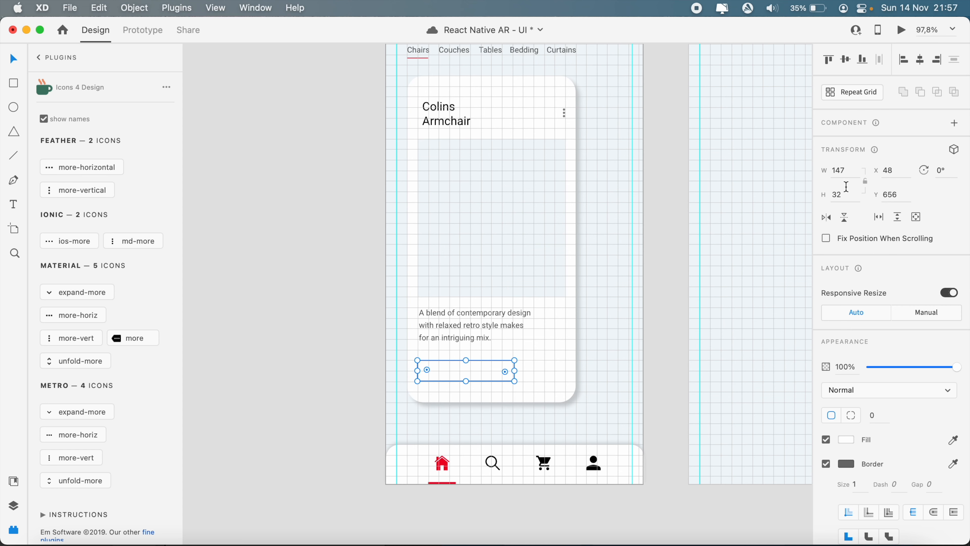
type("31")
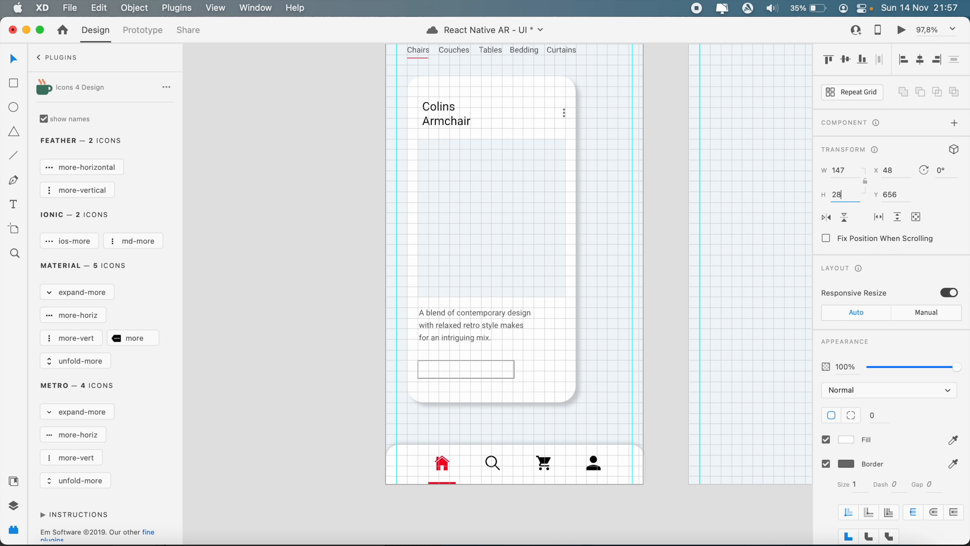
key("Return")
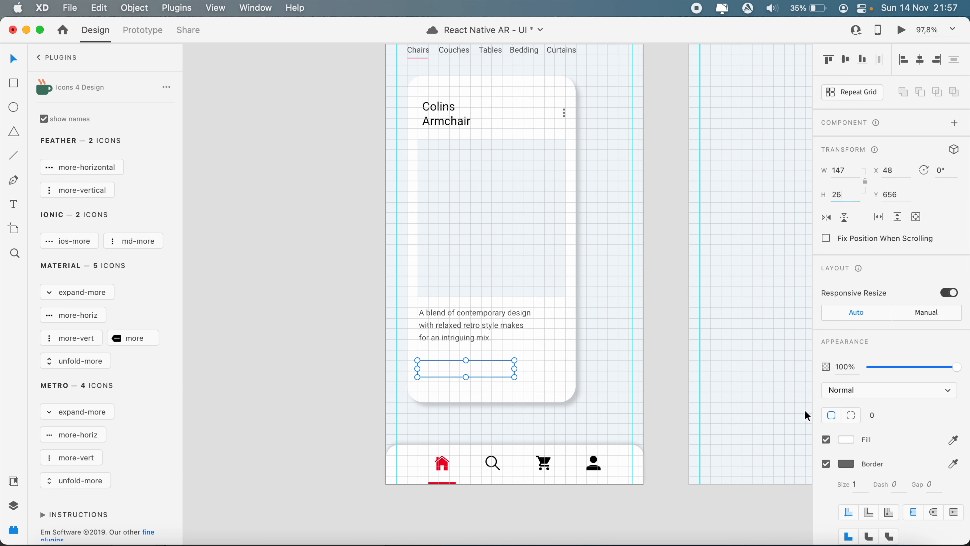
Step: Remove the button rectangle's border and fill it with the saved red #DA0E2F
left_click(826, 463)
left_click(846, 439)
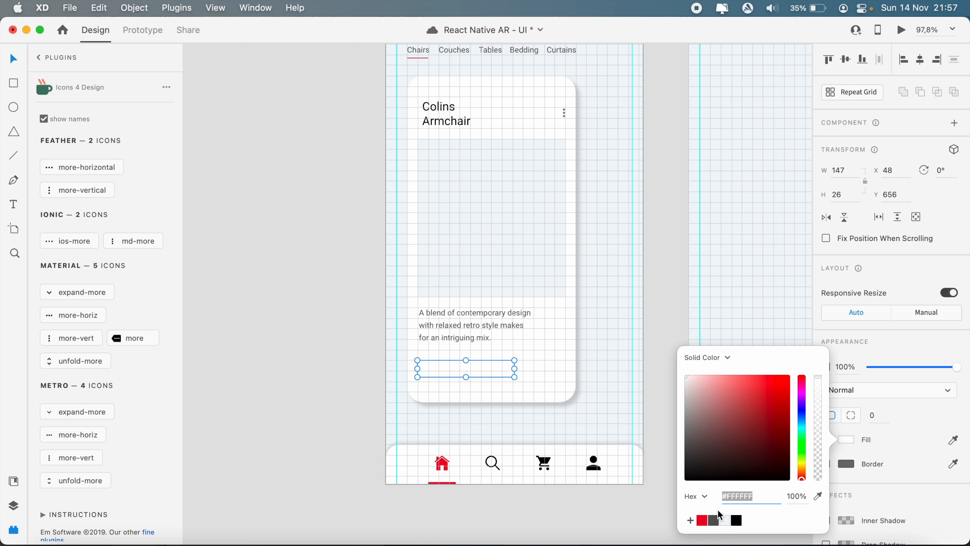
left_click(702, 520)
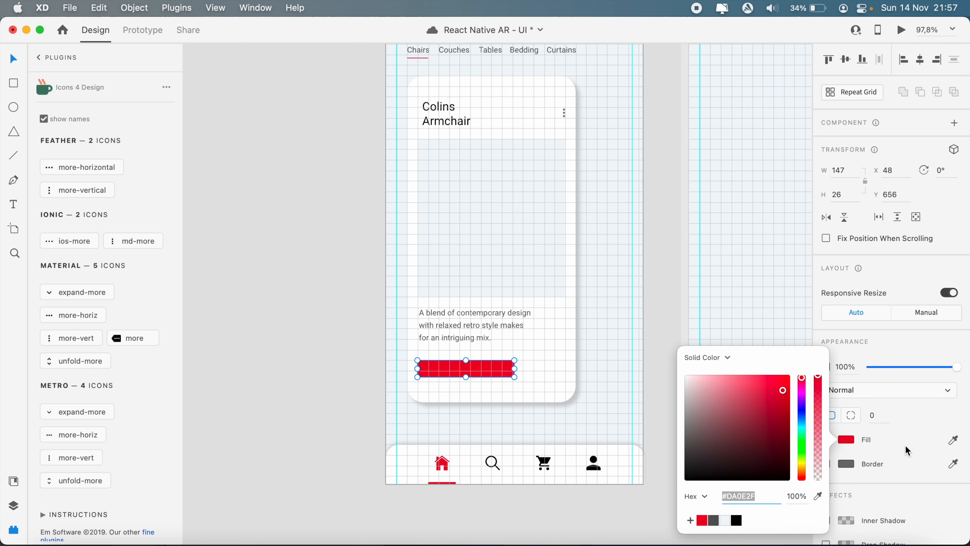
Step: Try corner radii of 10 and 5 on the red button and settle on a radius of 3
left_click(878, 416)
type("10")
key("Return")
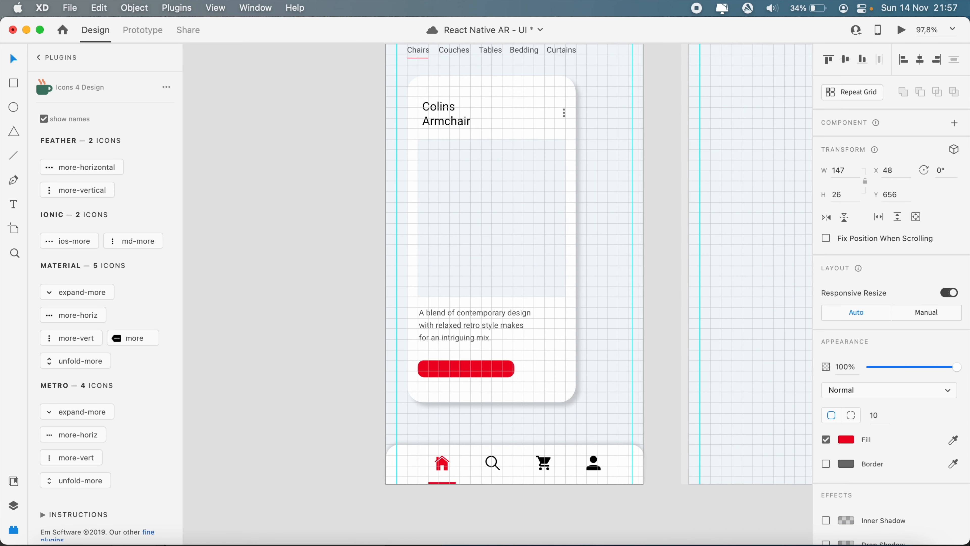
left_click(828, 415)
type("5")
key("Return")
scroll(481, 367, "up", 5)
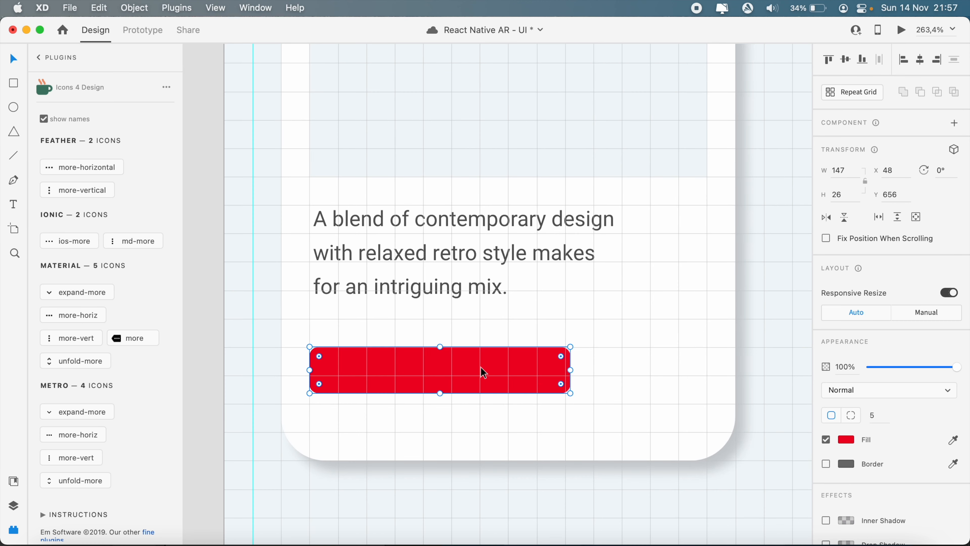
left_click(885, 415)
type("4")
key("Return")
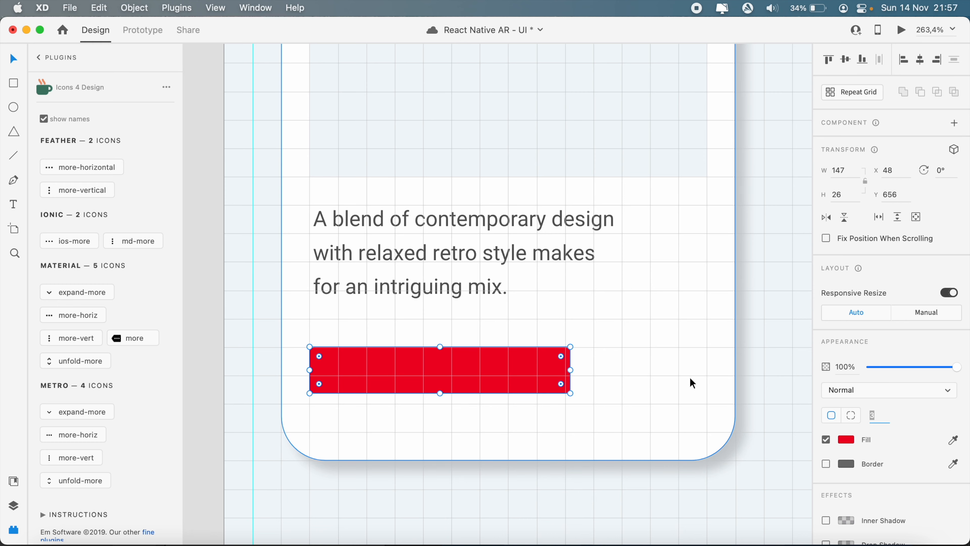
Step: Shorten the red button to a width of 112
left_click(764, 391)
scroll(763, 390, "down", 2)
scroll(764, 393, "down", 2)
key("super+apostrophe")
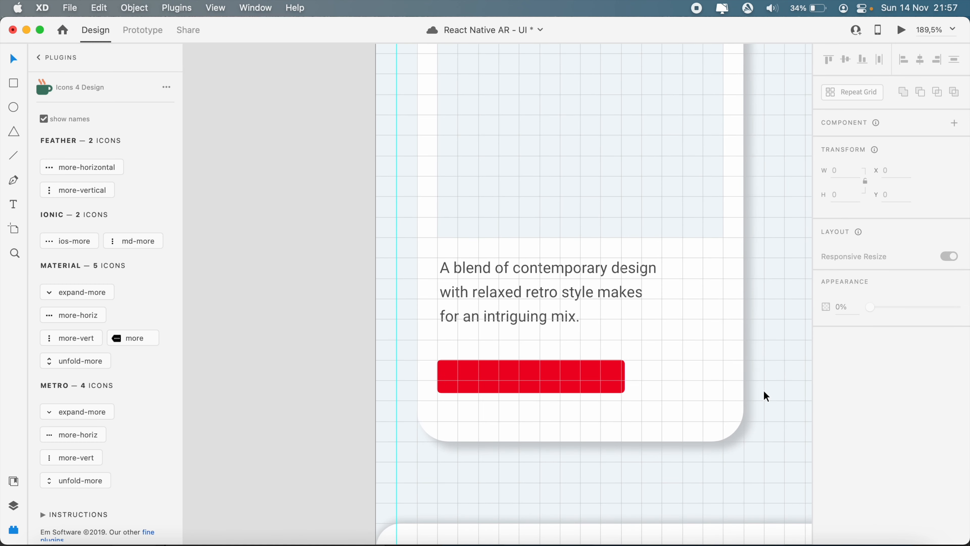
scroll(766, 395, "down", 5)
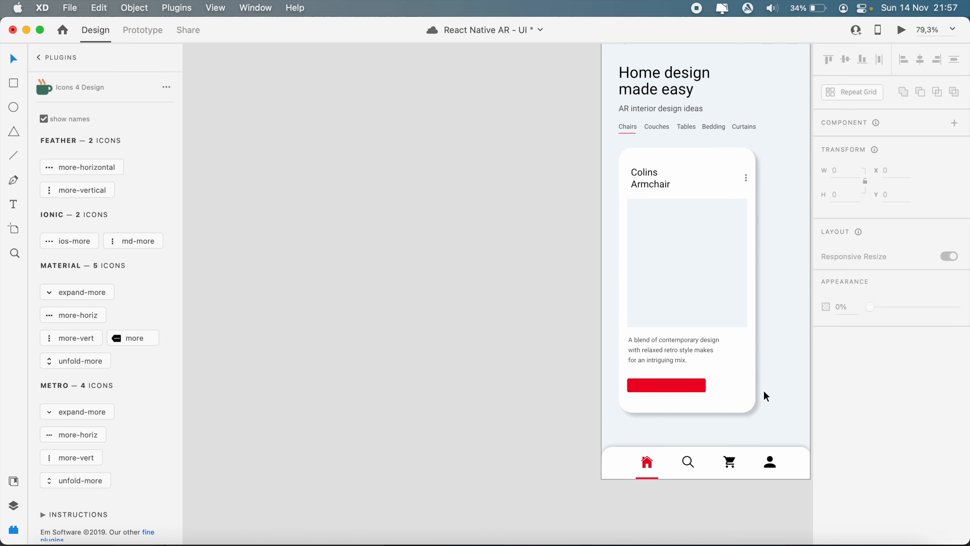
scroll(764, 395, "up", 3)
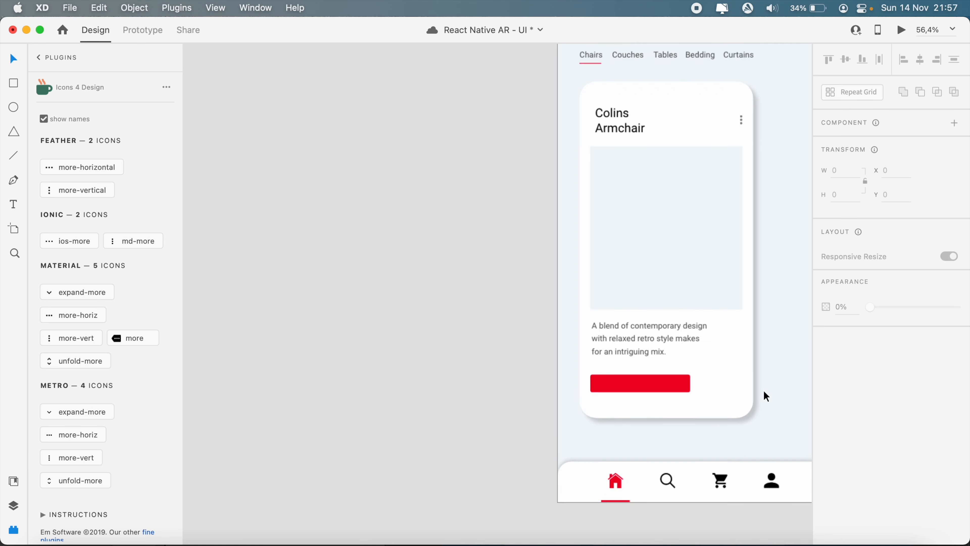
left_click(665, 389)
left_click_drag(690, 384, 668, 385)
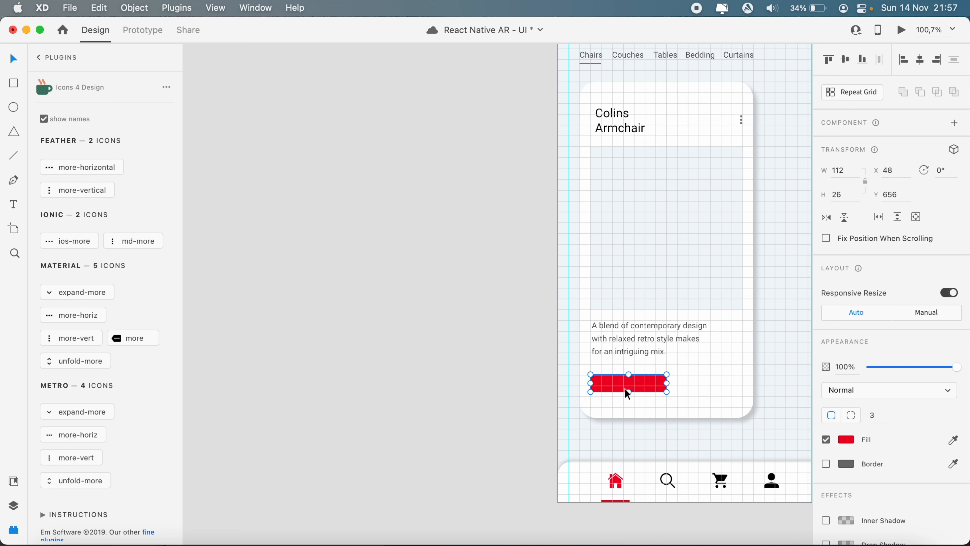
Step: Duplicate the description text onto the red button and replace its wording with "View more"
left_click(641, 350)
key("super+d")
left_click_drag(644, 355, 645, 408)
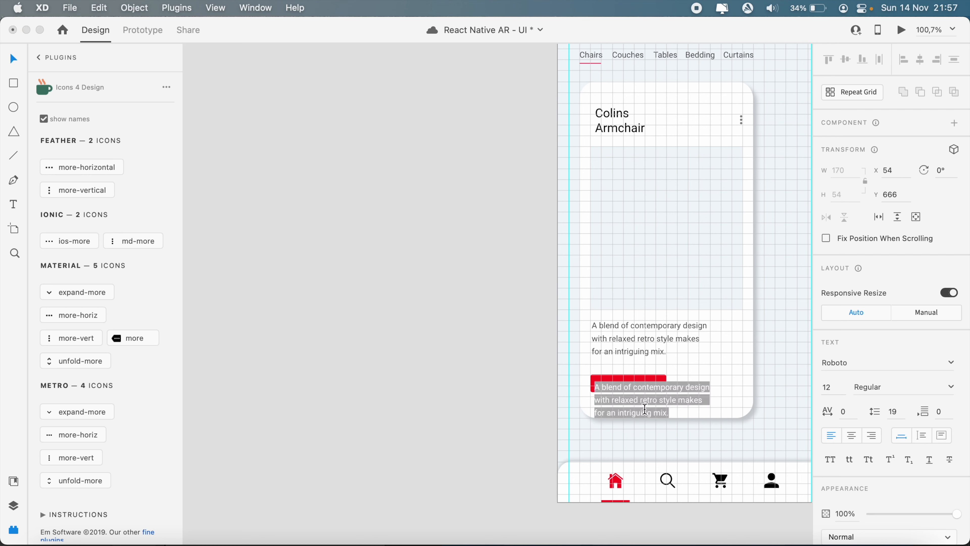
type("View more")
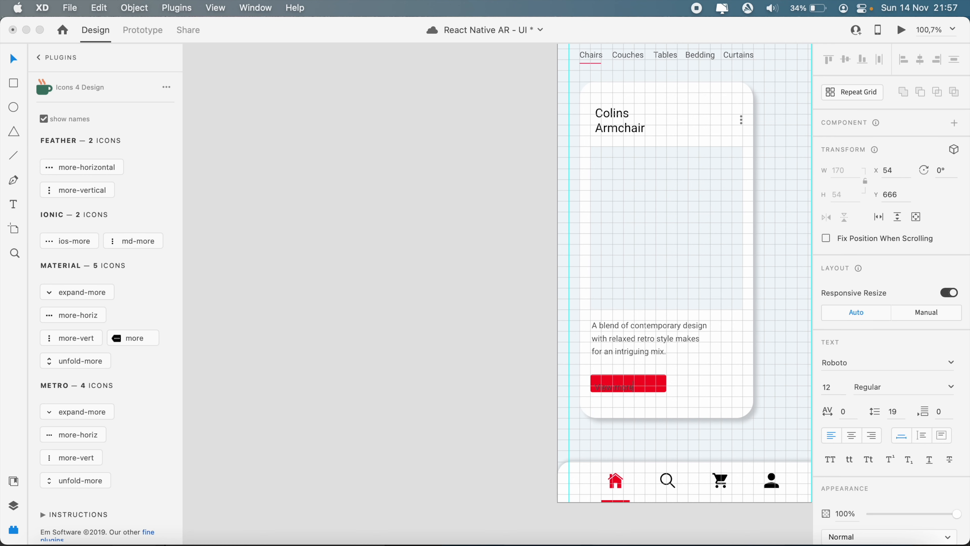
Step: Change the "View more" label's fill to white #FFFFFF
key("super+a")
scroll(876, 431, "down", 5)
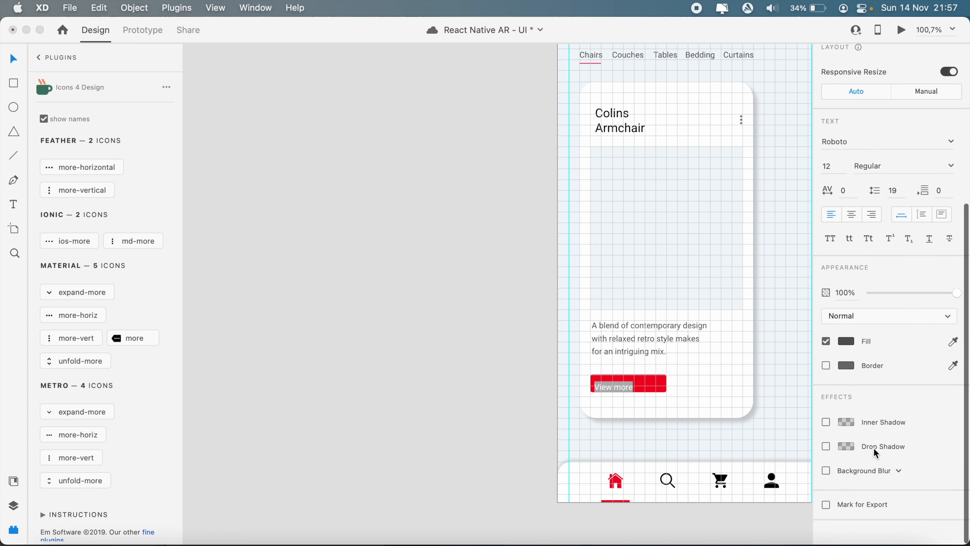
left_click(851, 366)
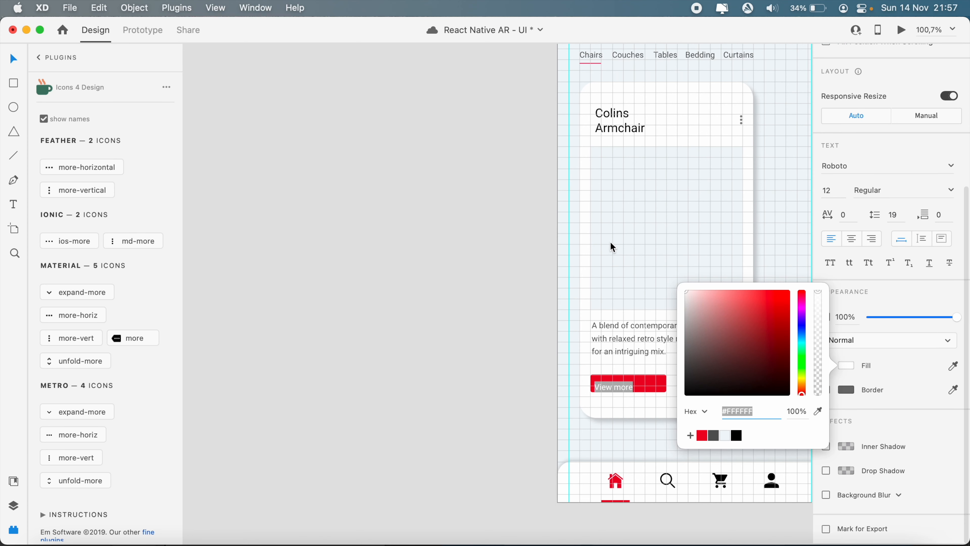
type("ffffff")
key("Return")
Step: Centre the "View more" label horizontally and vertically on the red button and save the document
left_click_drag(623, 387, 632, 382)
left_click(660, 391, "shift")
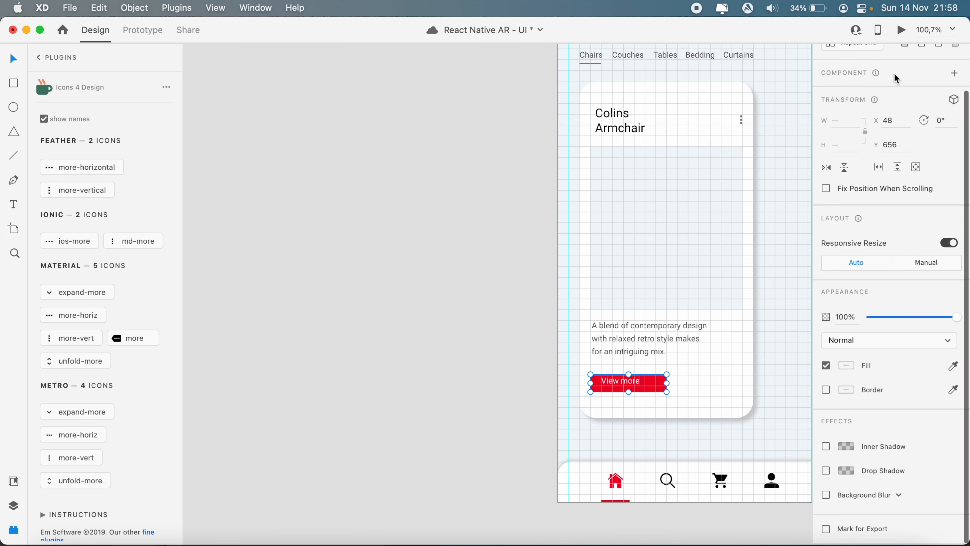
scroll(886, 203, "up", 3)
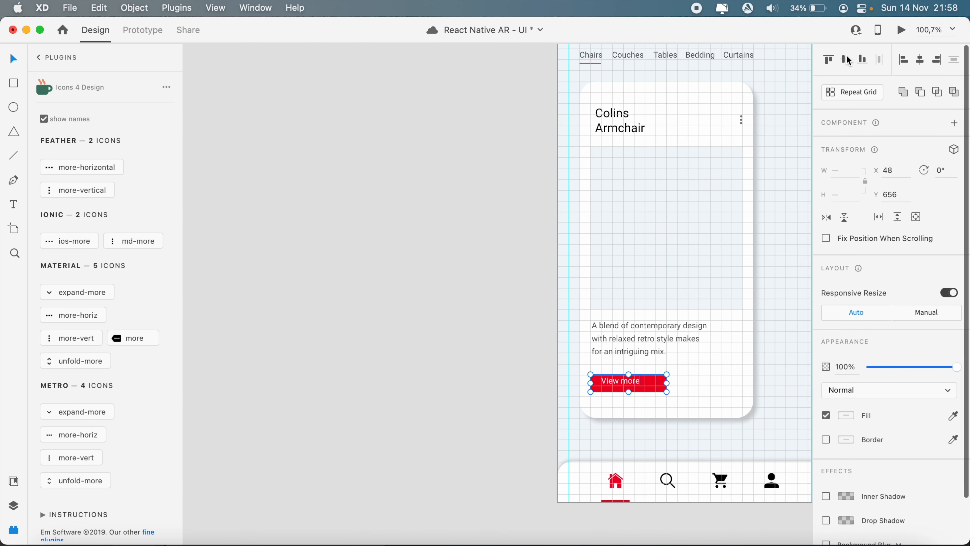
left_click(774, 333)
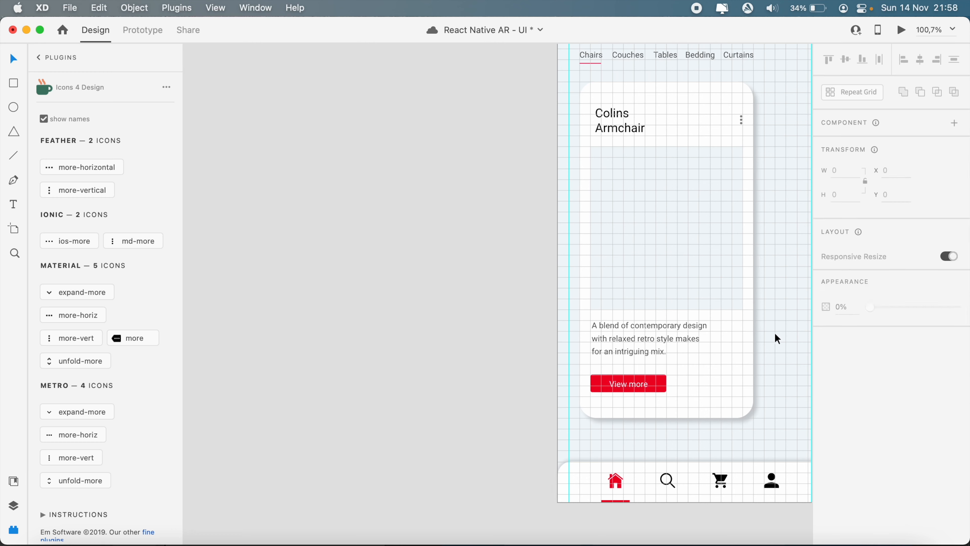
key("super+s")
Step: Group the red button with its label and move the group up to Y 646
scroll(774, 331, "down", 3)
scroll(774, 331, "up", 5)
scroll(775, 335, "up", 2)
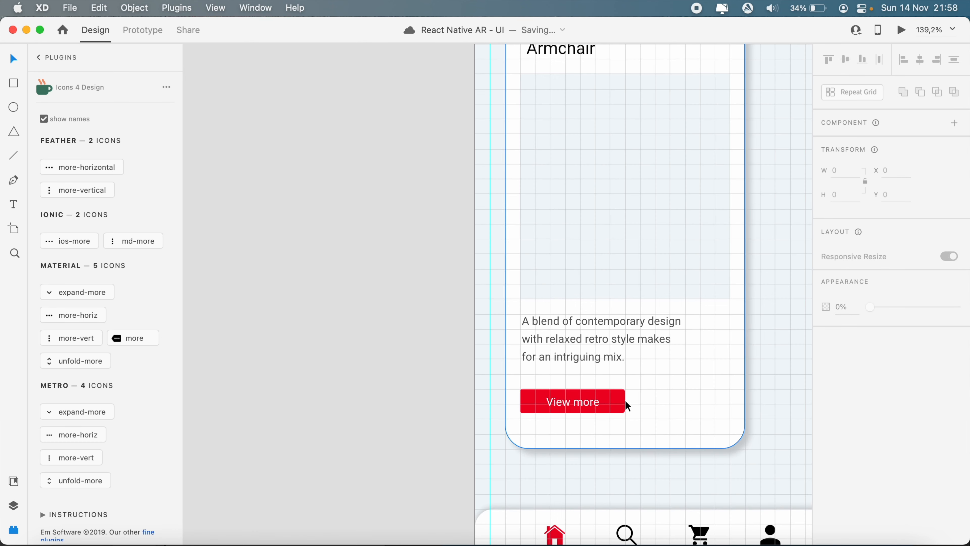
left_click(589, 402)
key("super+g")
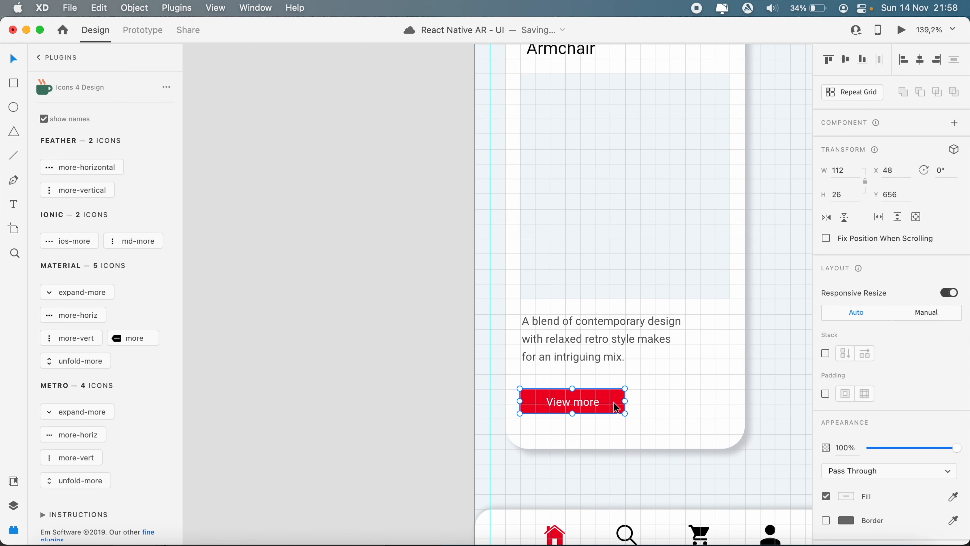
key("Up")
key("Up")
key("Up")
key("Up")
key("Up")
key("Up")
key("Up")
key("Up")
key("Up")
key("Up")
key("Up")
key("Up")
key("Up")
key("Up")
key("Up")
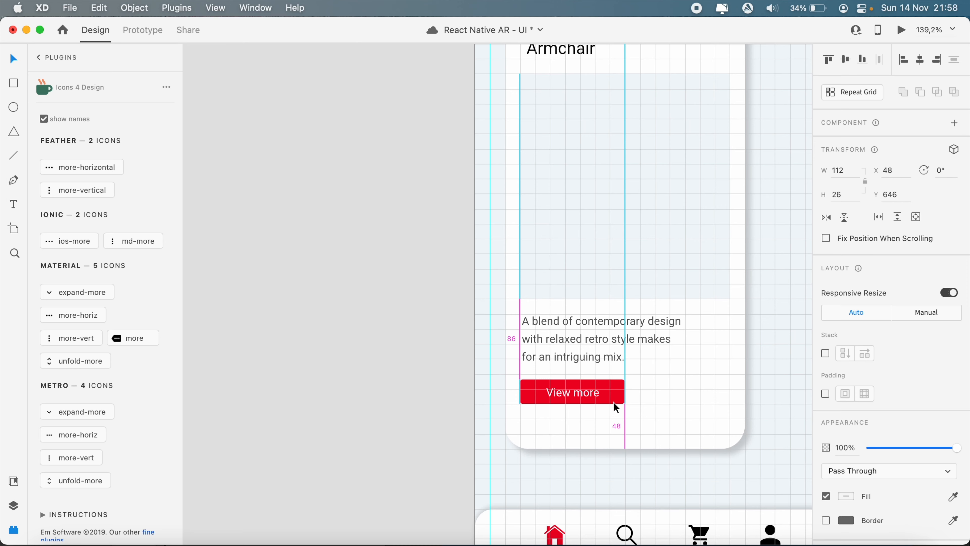
Step: Group all the product card's elements and place a copy outside the Home artboard at X -480, Y 224
left_click(377, 356)
scroll(377, 356, "down", 3)
scroll(376, 356, "down", 3)
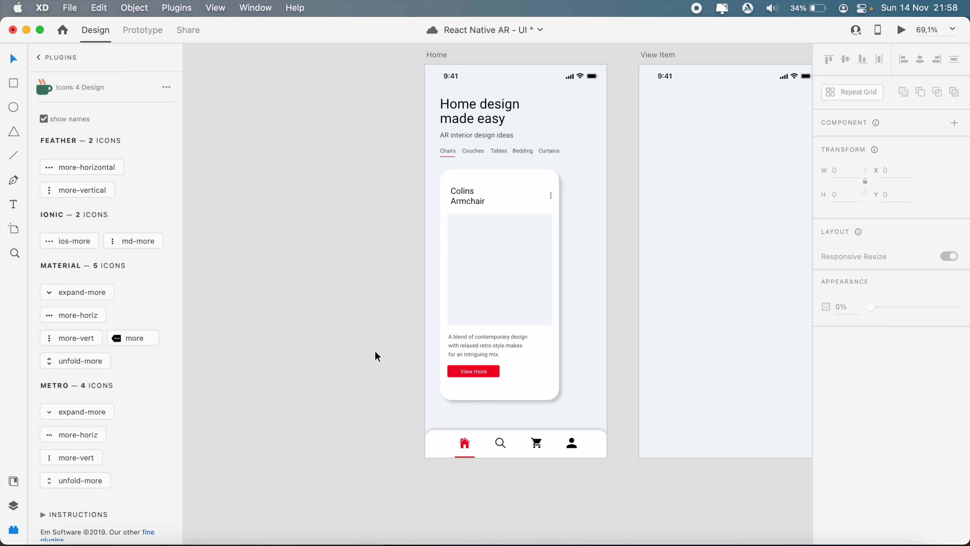
scroll(374, 355, "up", 3)
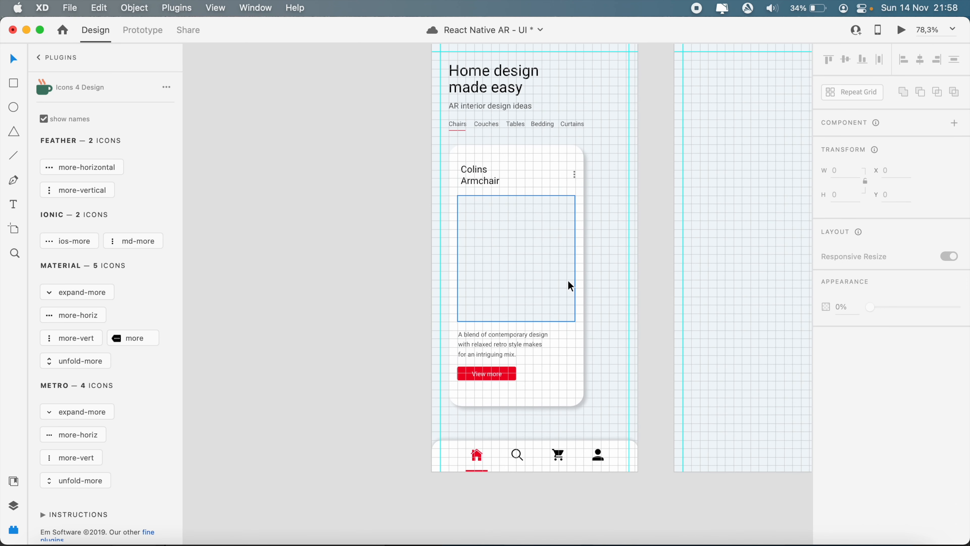
scroll(568, 283, "down", 3)
scroll(569, 84, "up", 3)
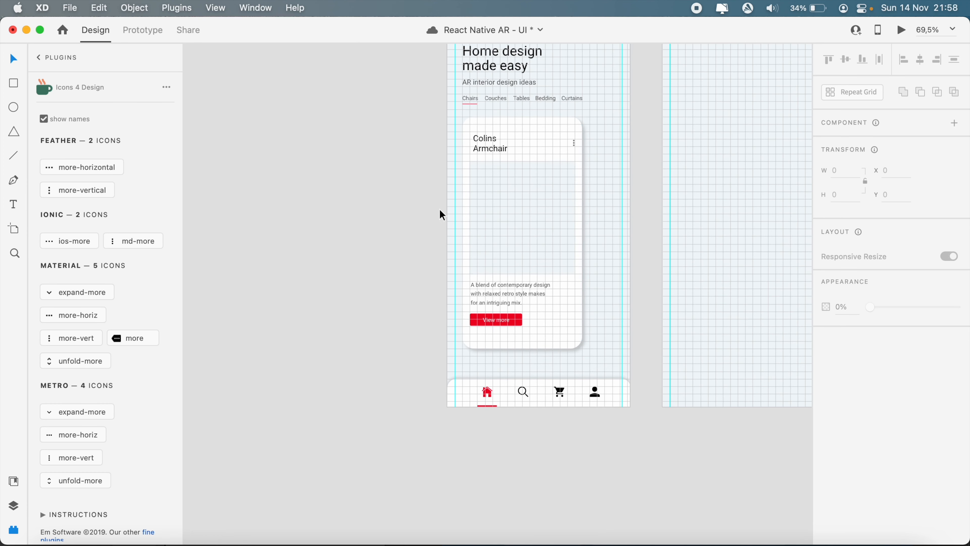
left_click_drag(599, 353, 449, 119)
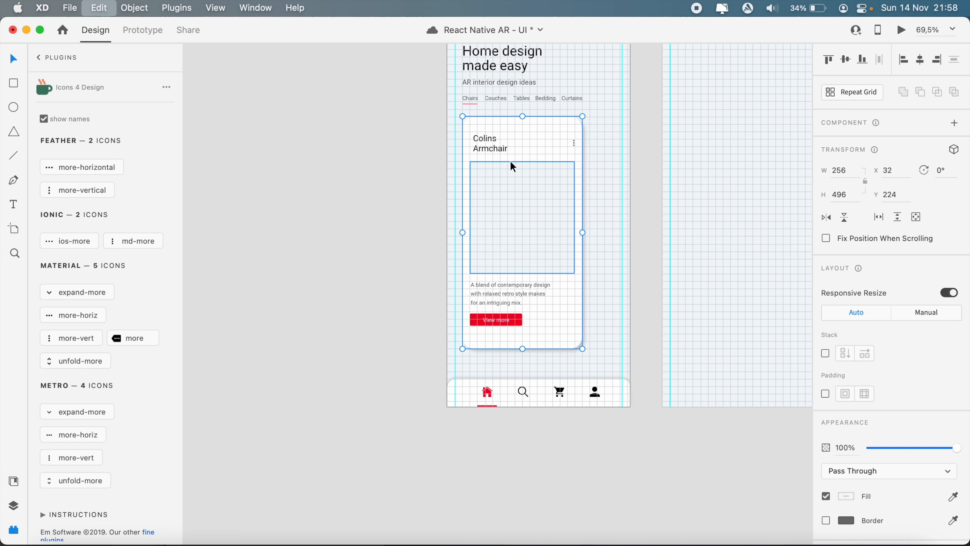
left_click_drag(542, 172, 301, 172, "alt")
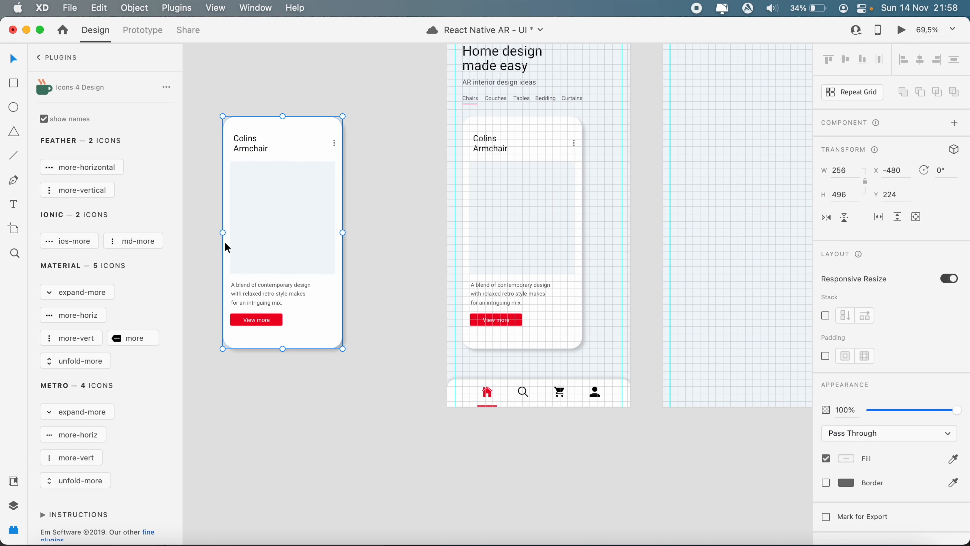
Step: Turn the copied product card into a component with the document assets in view
left_click(14, 480)
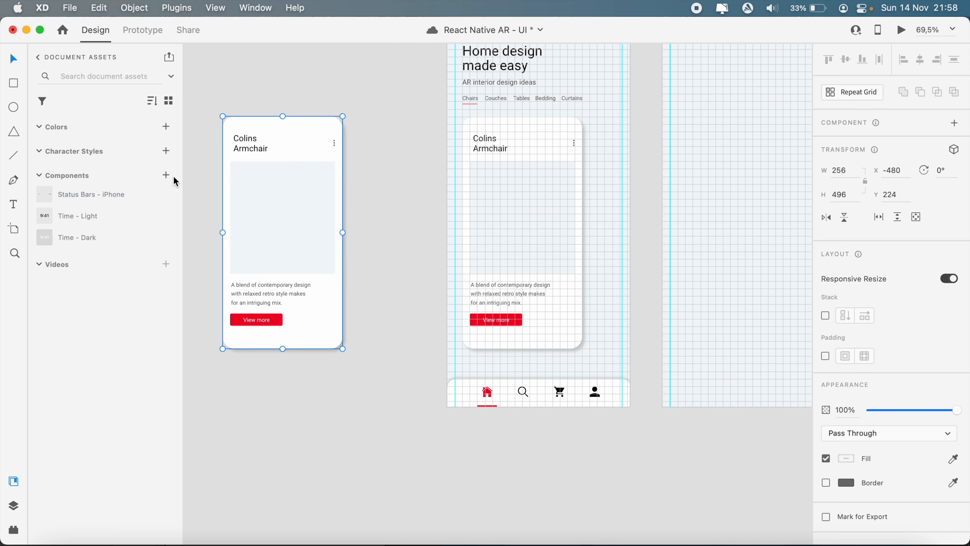
right_click(281, 193)
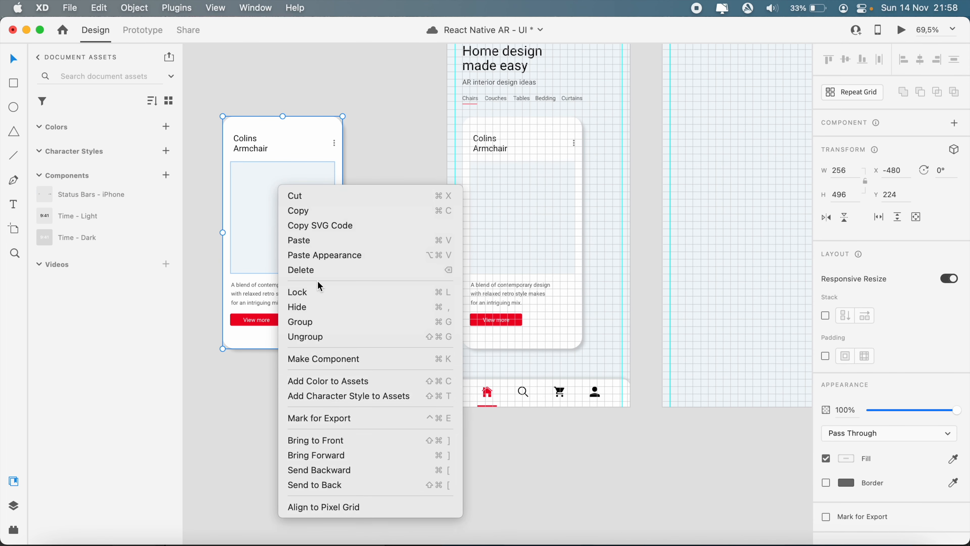
left_click(325, 357)
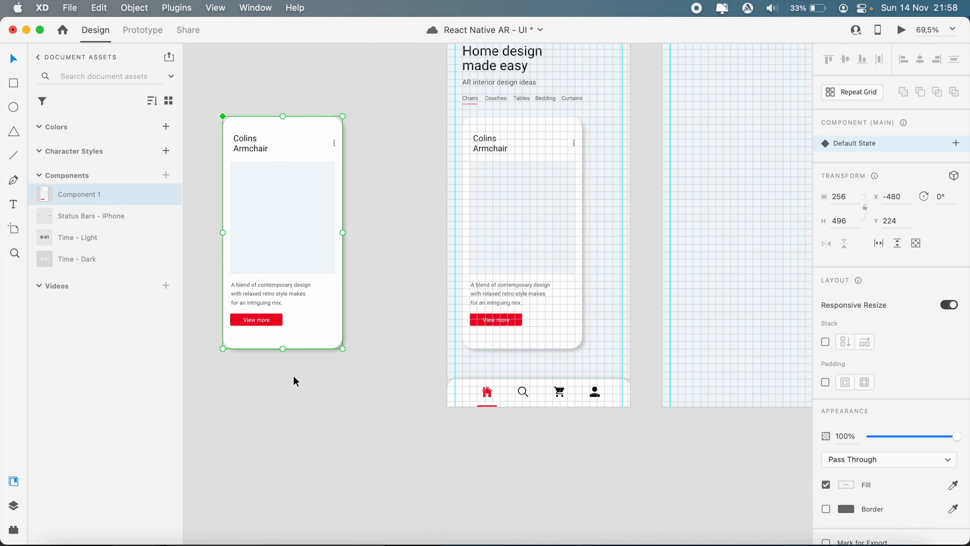
Step: Rename the new card component as "Feed Component" in the document assets
scroll(413, 219, "up", 5)
double_click(60, 203)
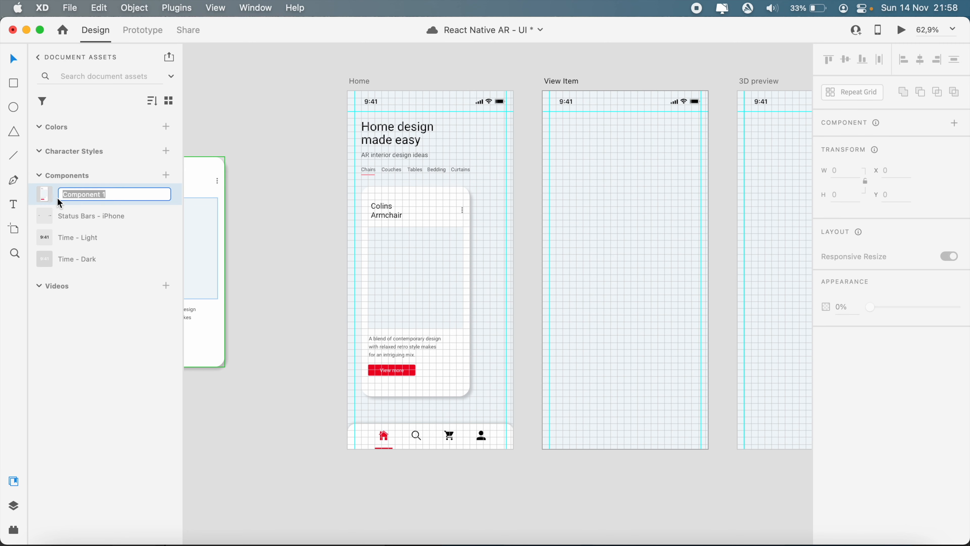
left_click(113, 306)
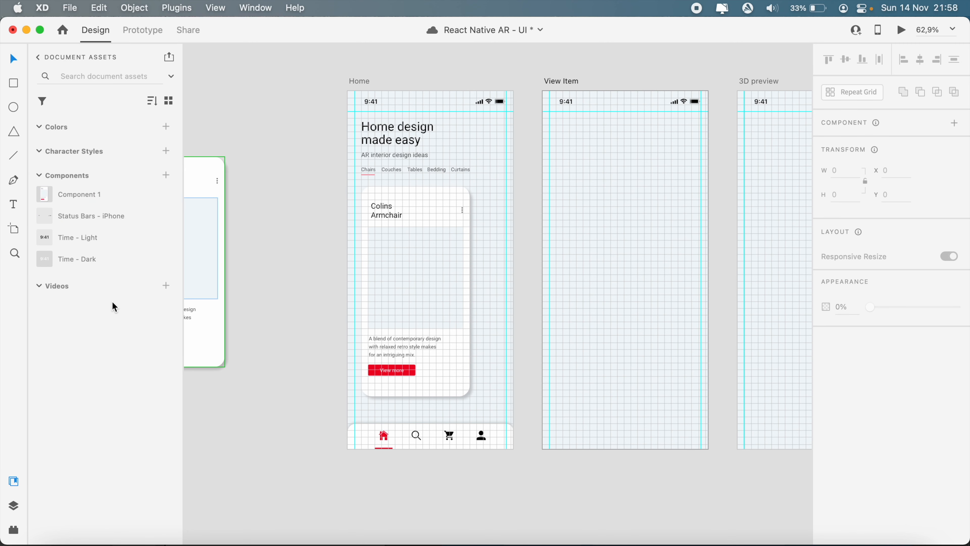
double_click(84, 199)
scroll(282, 225, "left", 5)
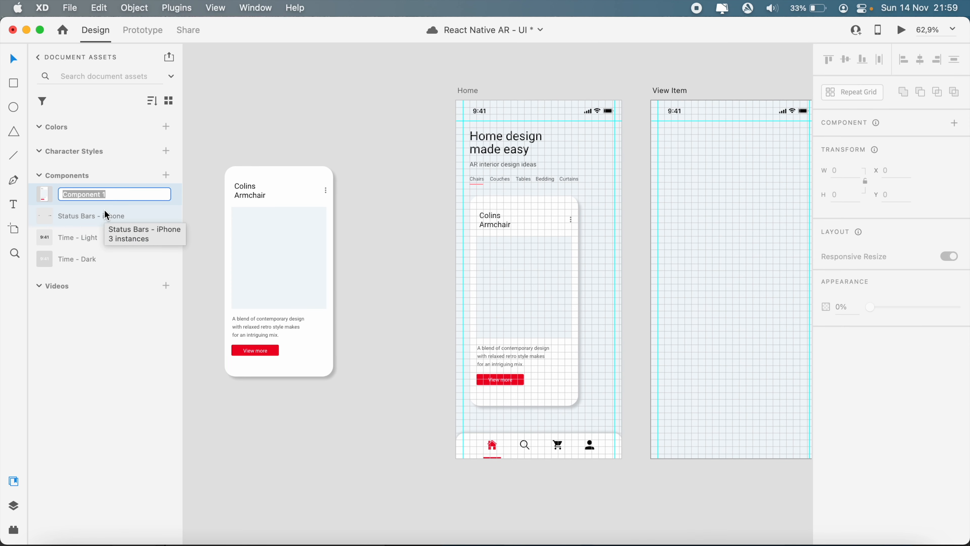
type("Feed")
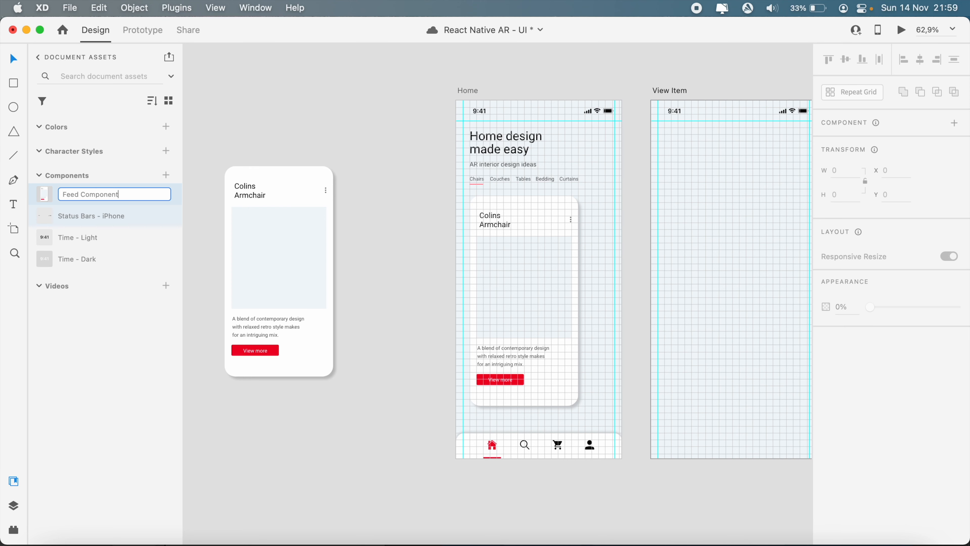
key("Return")
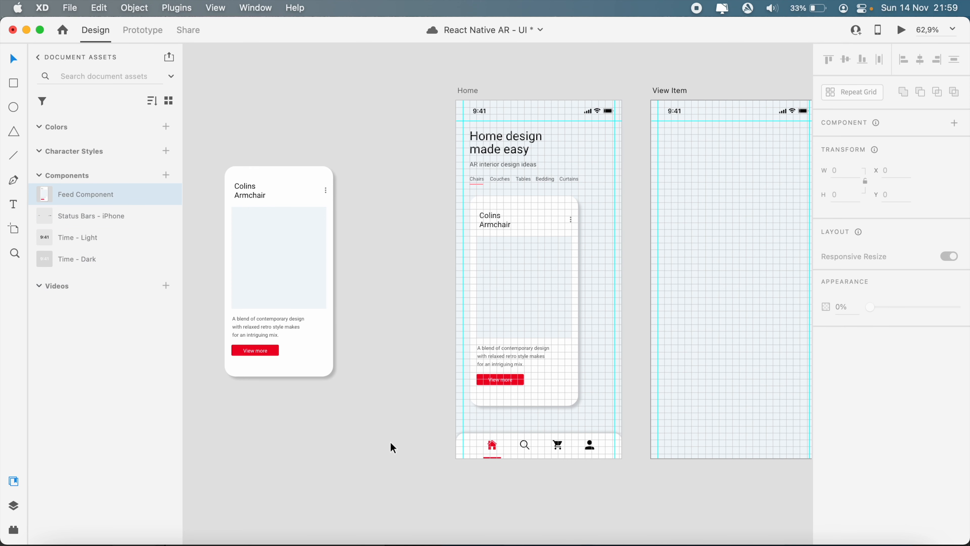
Step: Select the image placeholder inside the product card on the Home artboard
scroll(390, 442, "right", 5)
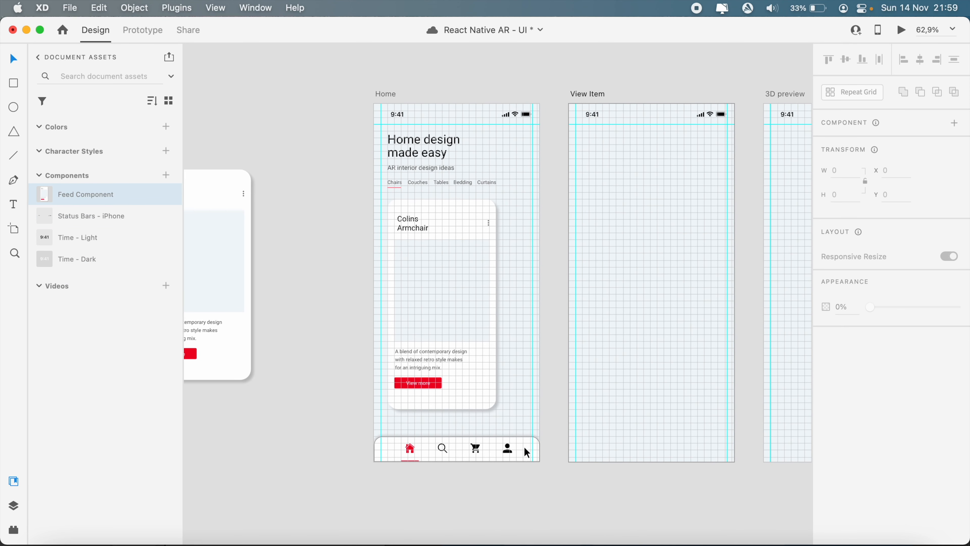
scroll(511, 277, "right", 3)
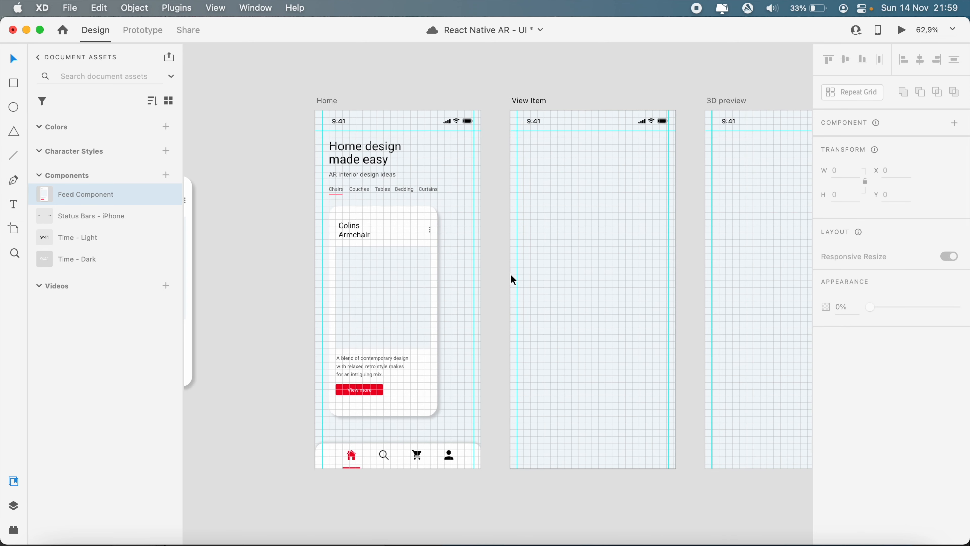
scroll(510, 275, "left", 10)
scroll(544, 303, "right", 4)
left_click(473, 303)
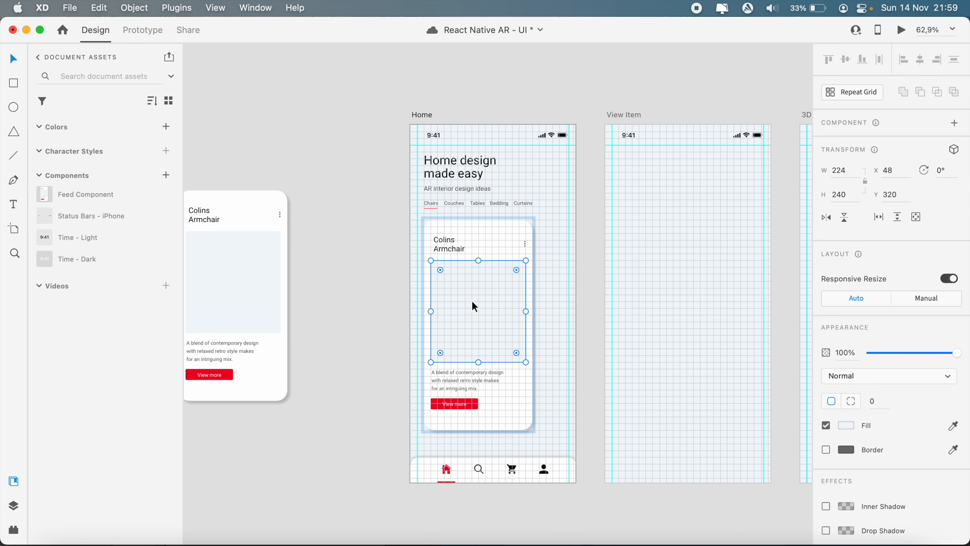
double_click(474, 307)
key("Escape")
left_click(577, 342)
left_click(499, 323)
Step: Switch to Finder and open the React Native AR project's Assets folder, keeping the Home artboard's card visible beside it
left_click(62, 539)
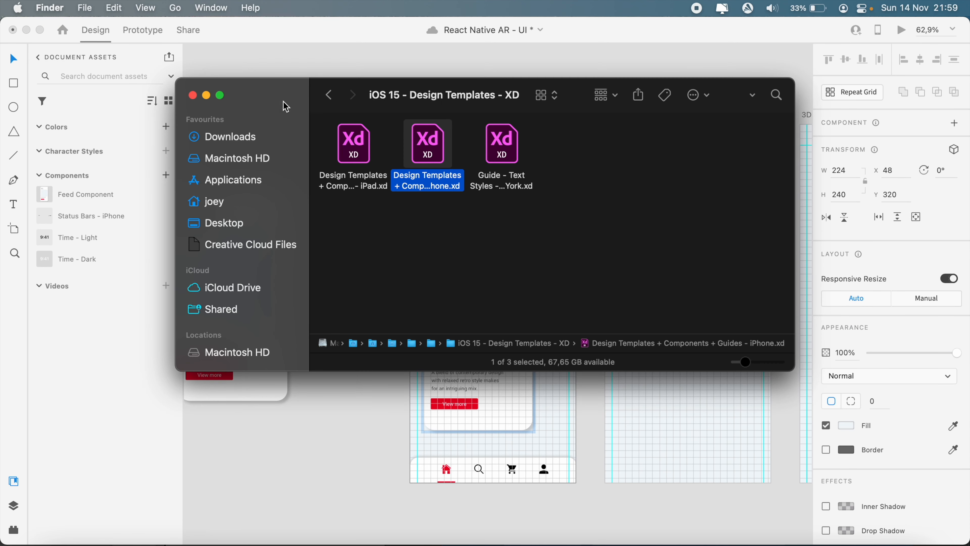
left_click(330, 97)
left_click(328, 95)
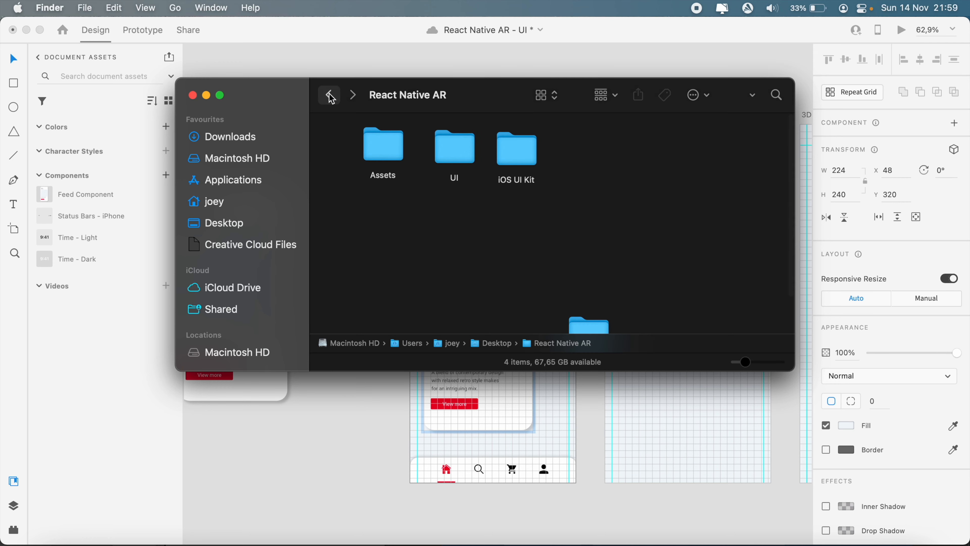
double_click(397, 152)
left_click_drag(487, 116, 774, 252)
Step: Fill the image placeholder in the Home artboard's product card with Collins Armchair.png from the Assets folder
scroll(534, 291, "right", 3)
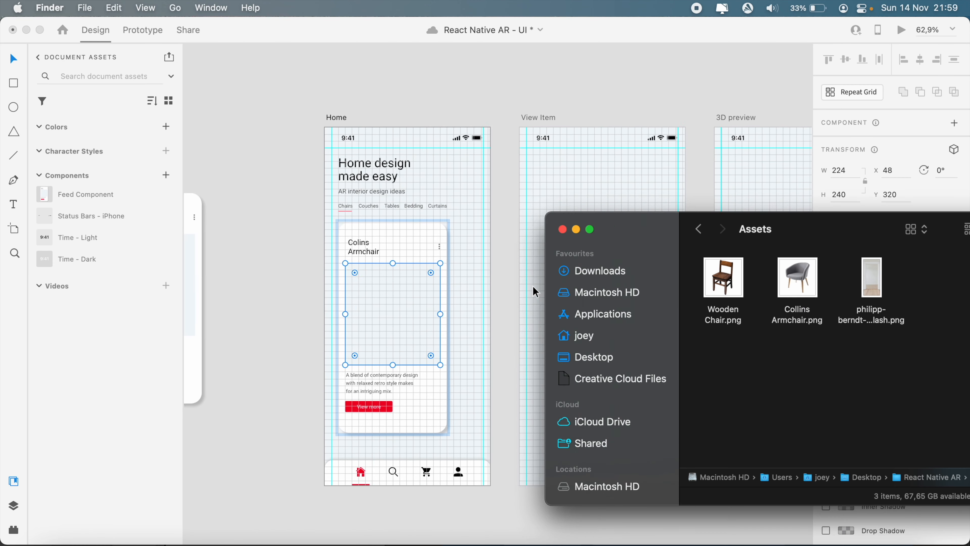
scroll(534, 291, "right", 2)
left_click_drag(816, 291, 367, 292)
left_click(365, 324)
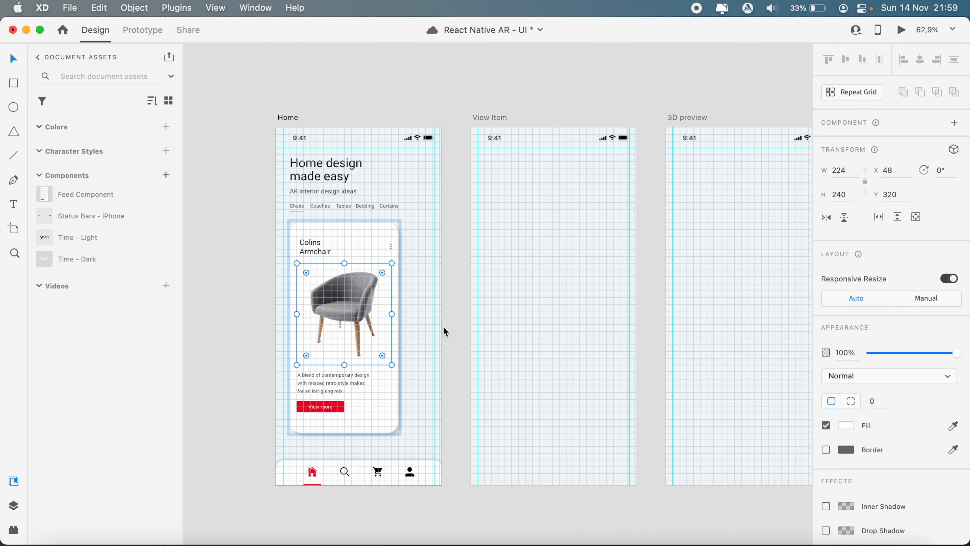
Step: Examine the Home screen's product card with its armchair image, both up close and alongside the other artboards
left_click(430, 375)
scroll(416, 406, "down", 5)
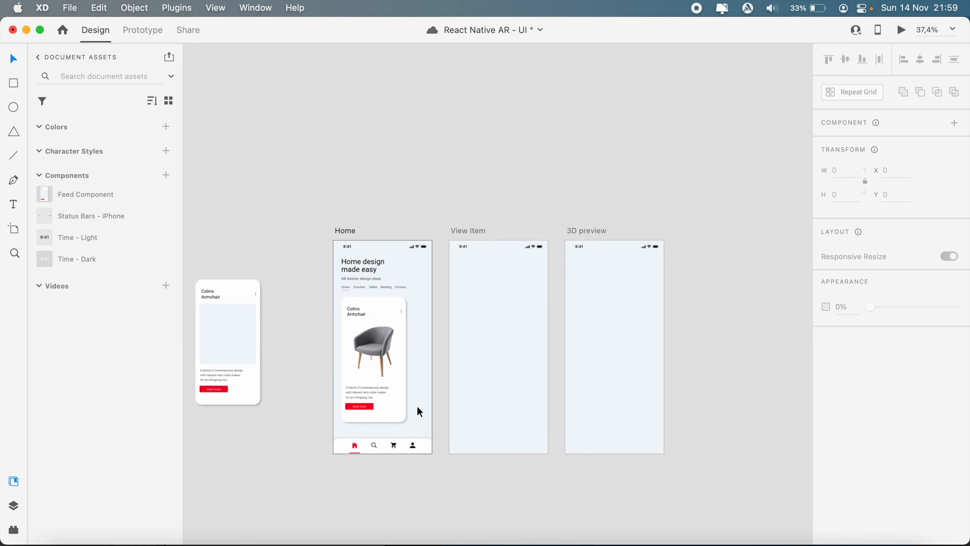
key("super+apostrophe")
scroll(417, 408, "up", 5)
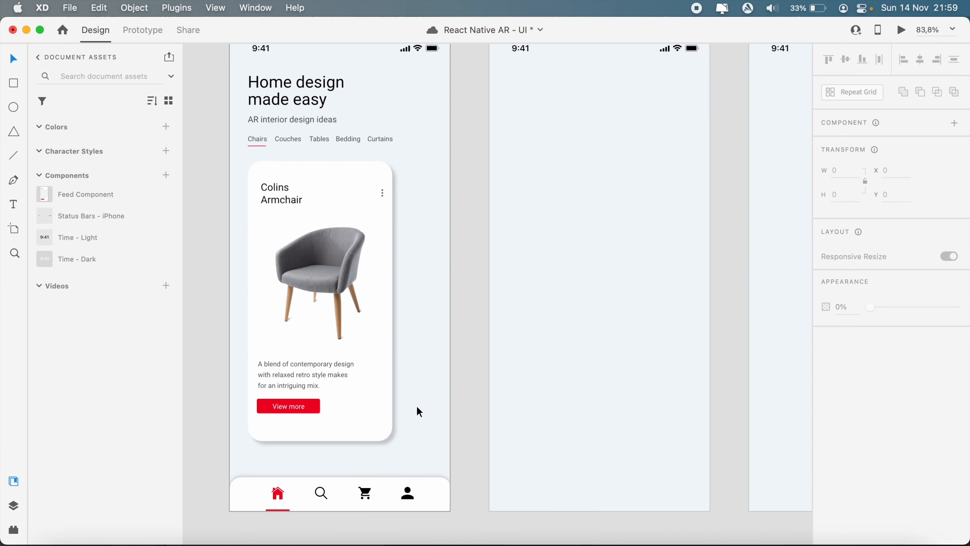
scroll(500, 377, "left", 5)
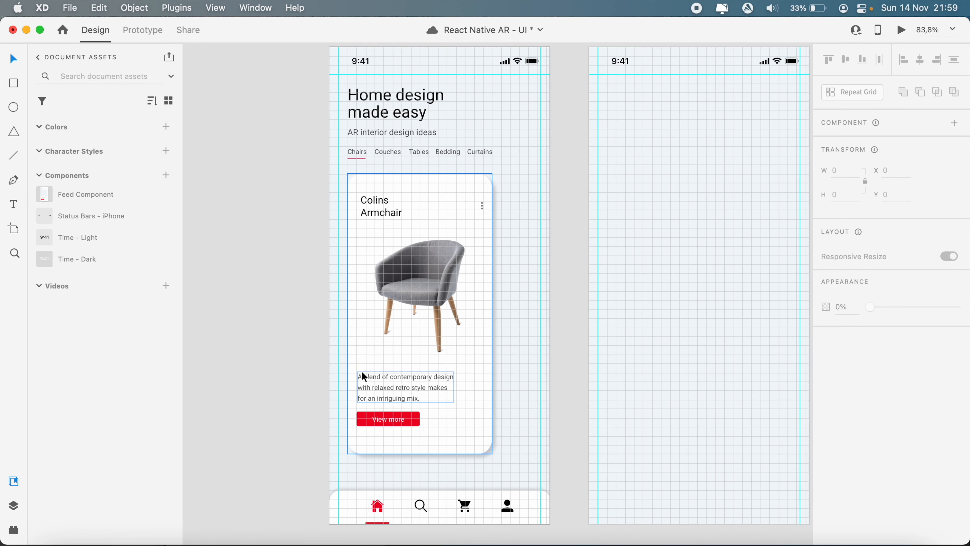
scroll(441, 401, "down", 3)
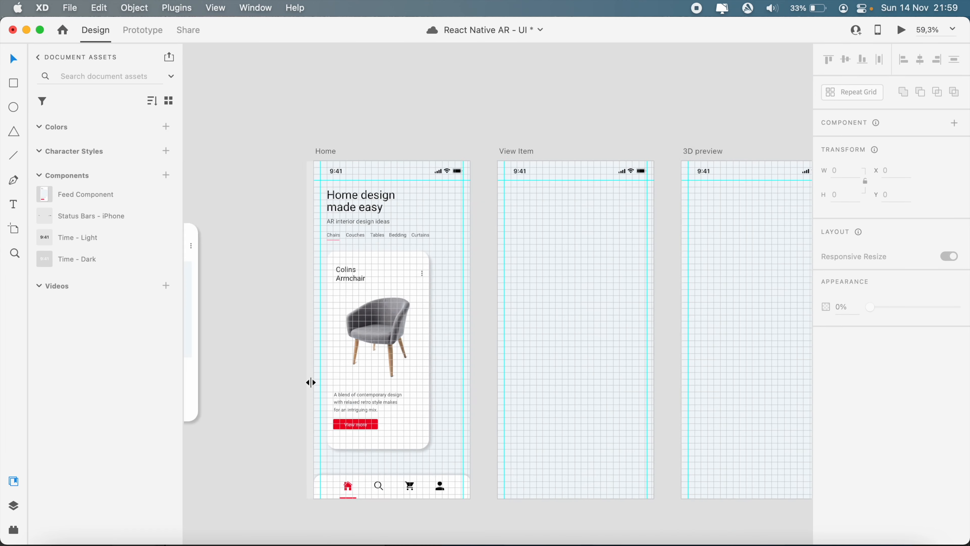
scroll(310, 383, "up", 6)
scroll(311, 382, "down", 6)
Step: Duplicate the Colins Armchair card beside the original on the Home artboard, at X 304, Y 224
left_click(325, 344)
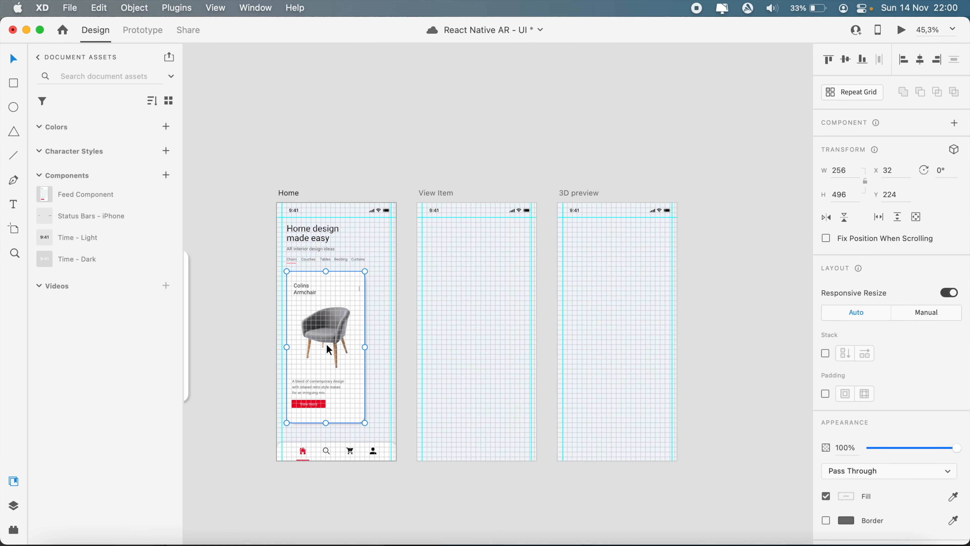
left_click_drag(326, 345, 409, 347)
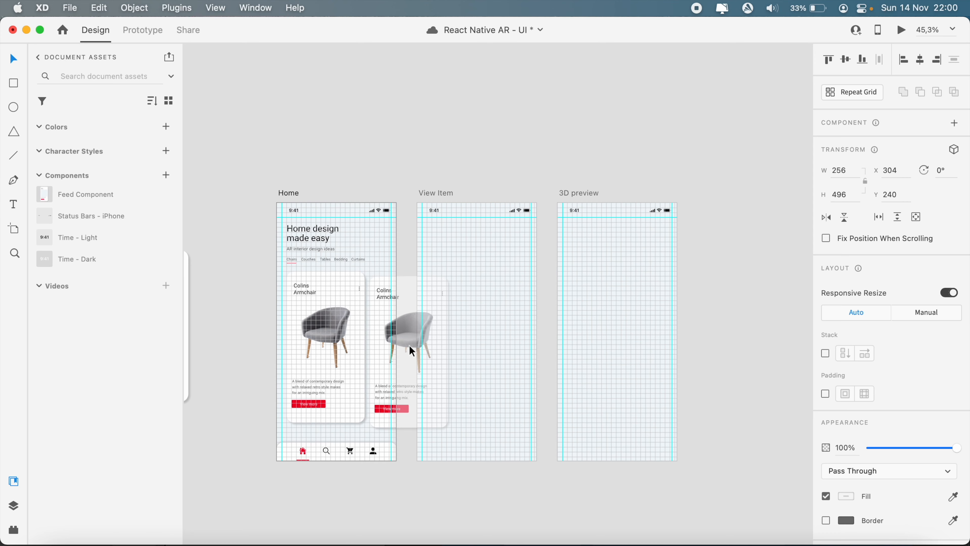
scroll(410, 346, "up", 4)
scroll(377, 324, "left", 5)
scroll(377, 324, "down", 1)
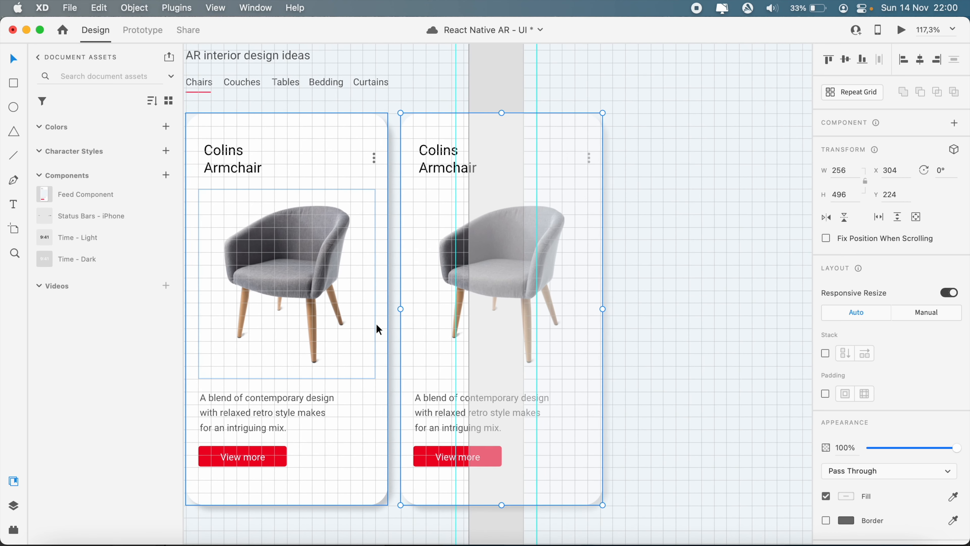
left_click(745, 237)
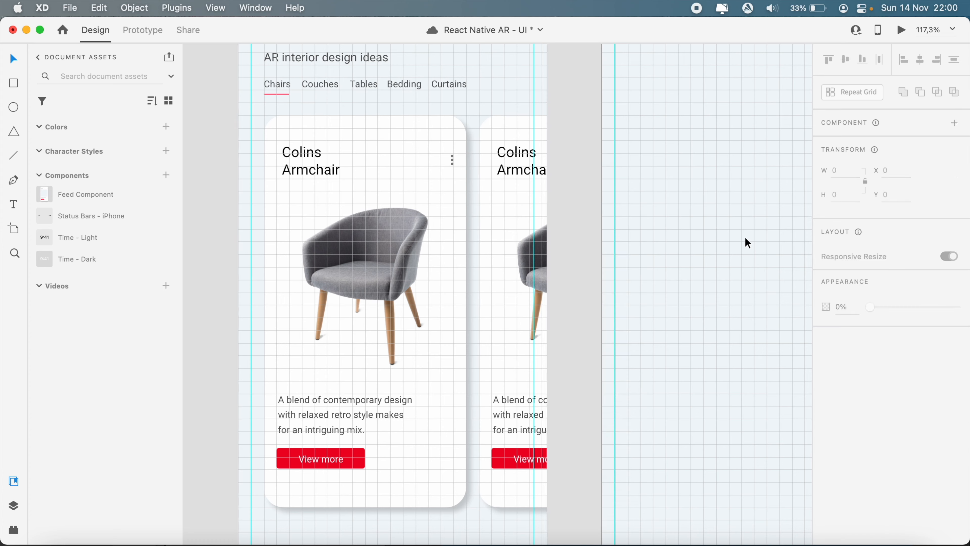
Step: Move the duplicated card outside the artboards to X -336, Y 736 for editing
scroll(510, 253, "down", 4)
left_click_drag(509, 253, 332, 374)
scroll(331, 373, "up", 4)
scroll(331, 374, "down", 5)
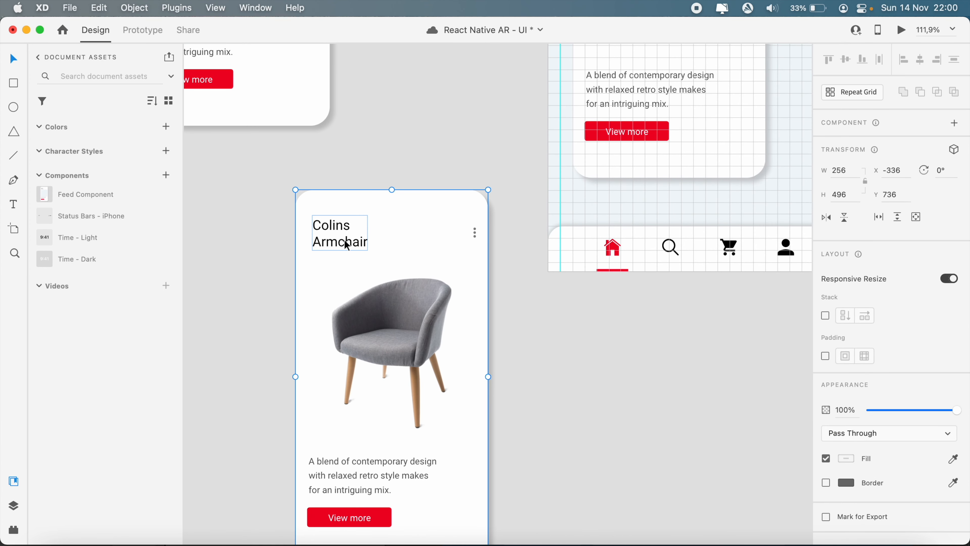
Step: Change the duplicated card's title to "Wooden Chair", keeping it on two lines
double_click(341, 239)
double_click(341, 240)
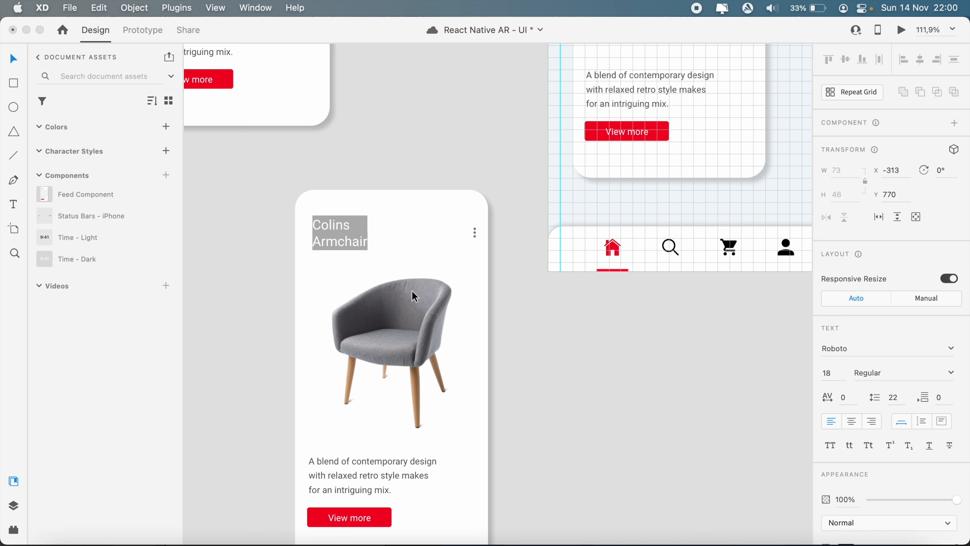
type("Wooden Chair")
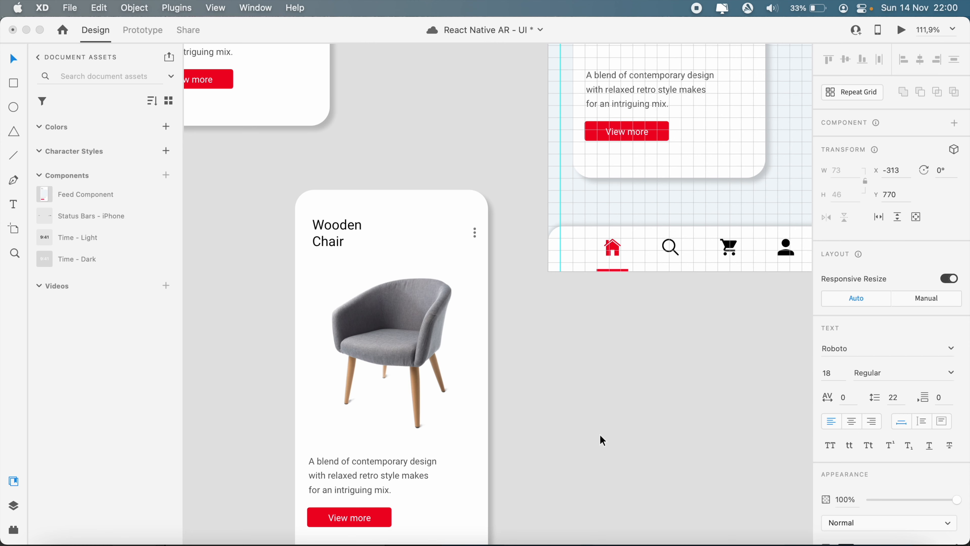
key("Escape")
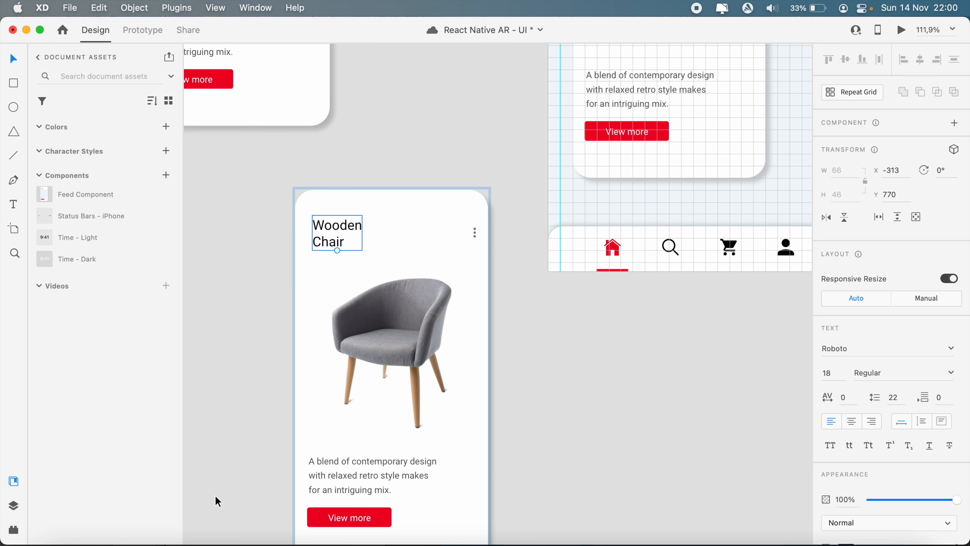
Step: Replace the armchair picture in the Wooden Chair card with Wooden Chair.png from the Assets folder
left_click(61, 542)
left_click_drag(719, 280, 422, 335)
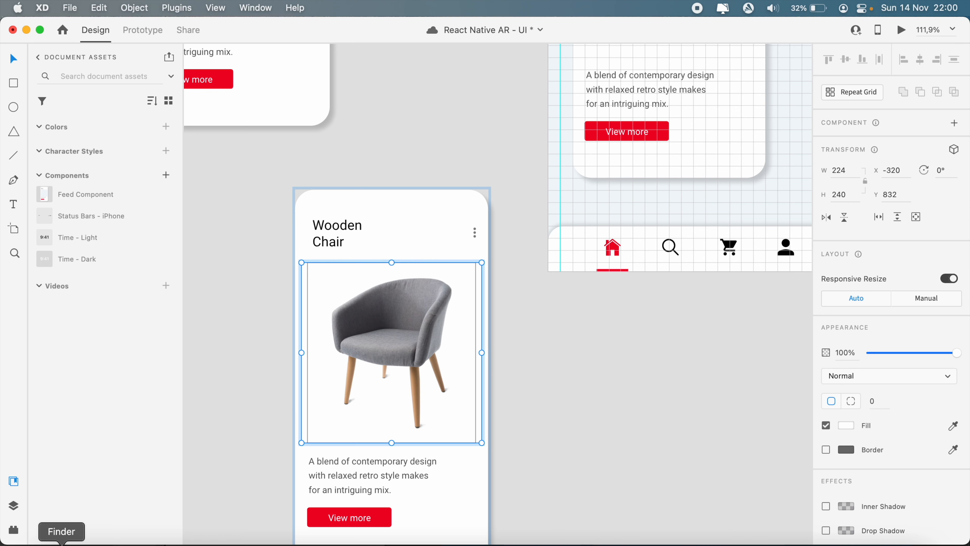
left_click(61, 542)
left_click_drag(722, 293, 389, 340)
left_click(525, 330)
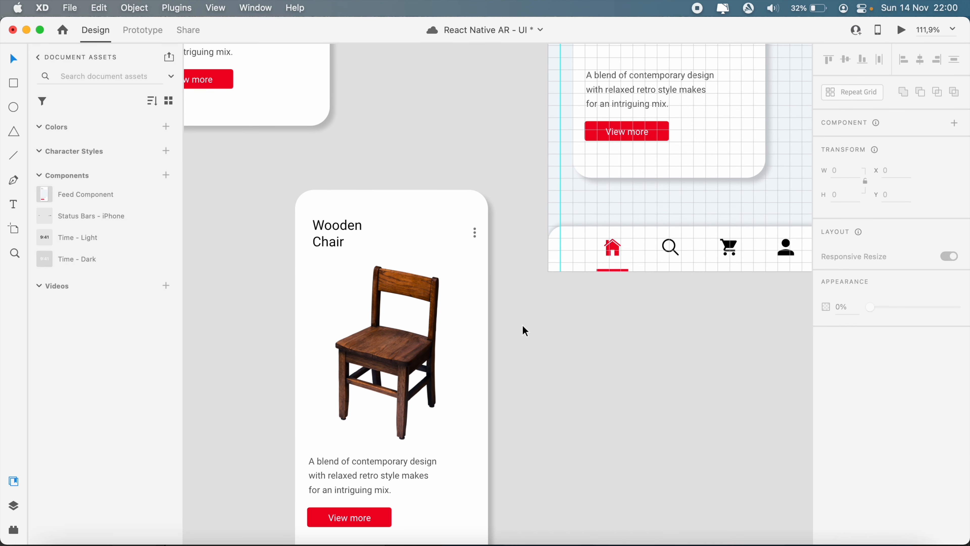
Step: Move the Wooden Chair card back onto the Home artboard, level with the armchair card and cropped by the artboard's edge
scroll(525, 330, "down", 5)
left_click(418, 394)
scroll(418, 393, "right", 5)
left_click_drag(325, 406, 574, 199)
scroll(574, 199, "up", 5)
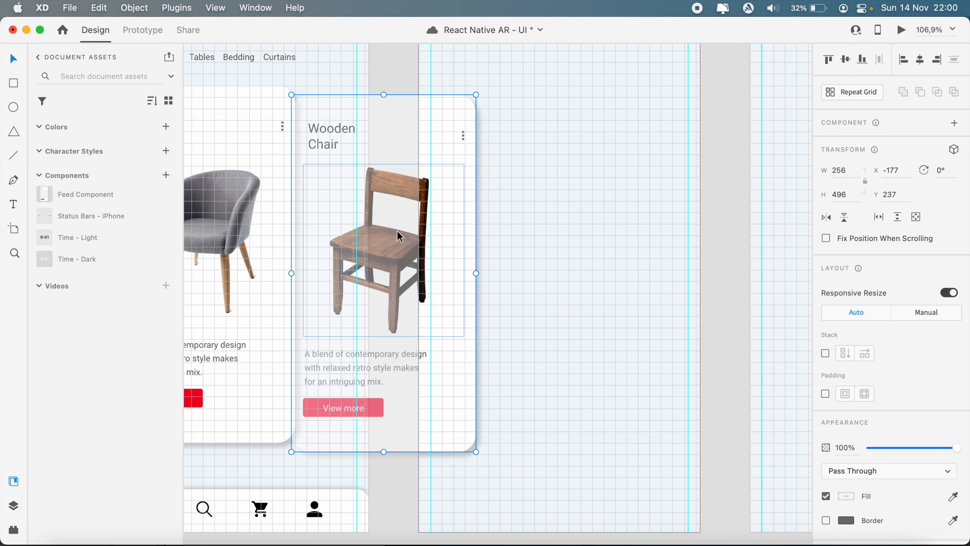
left_click_drag(397, 231, 408, 224)
scroll(547, 401, "down", 3)
left_click_drag(497, 314, 421, 309)
left_click(565, 414)
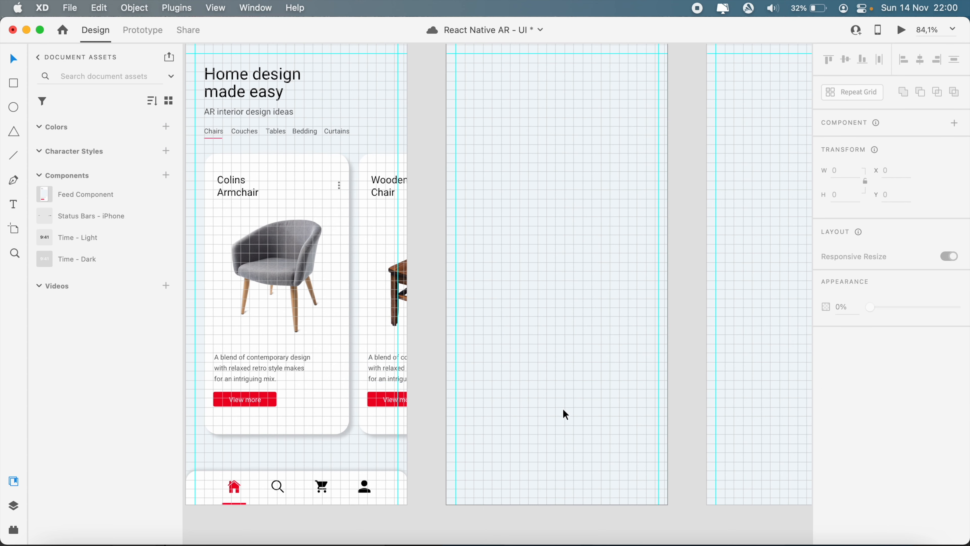
Step: Nudge the Wooden Chair card slightly farther from the armchair card and save the document
scroll(363, 419, "down", 8)
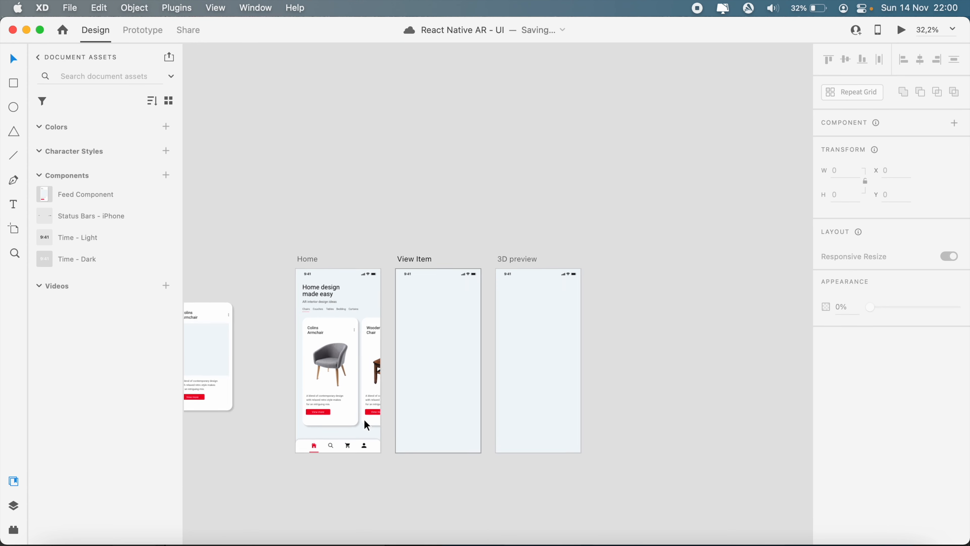
scroll(364, 419, "up", 3)
scroll(364, 421, "up", 5)
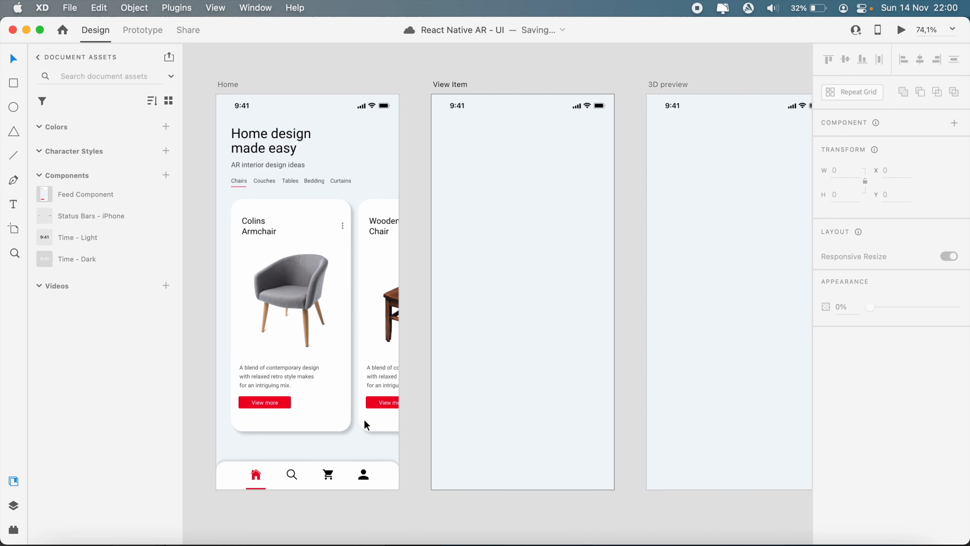
scroll(300, 372, "up", 4)
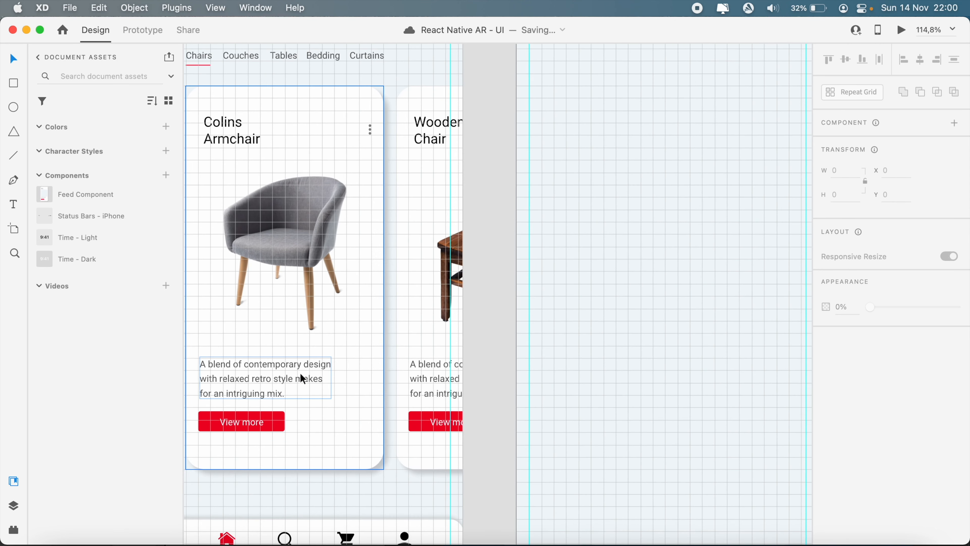
scroll(300, 373, "down", 2)
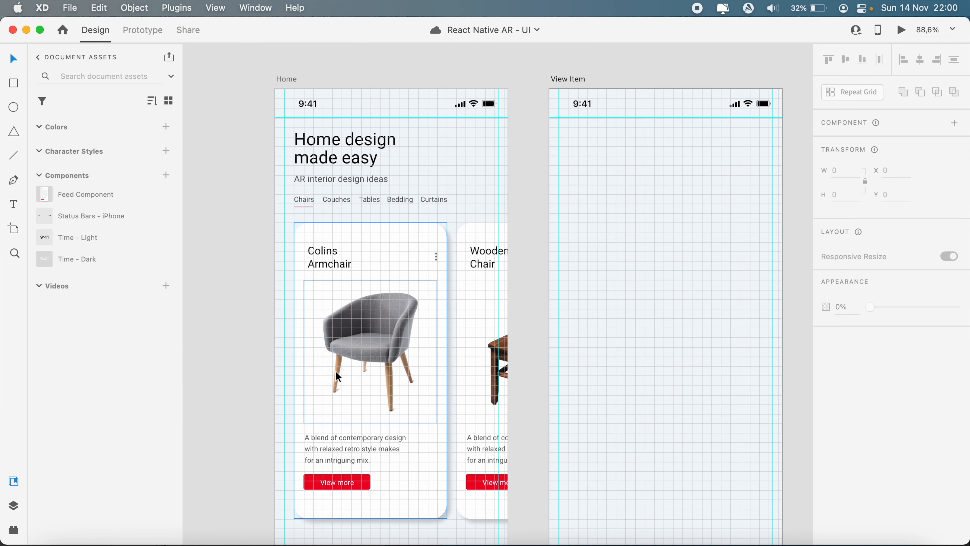
left_click(336, 371)
left_click_drag(469, 357, 468, 357)
left_click(524, 196)
key("super+s")
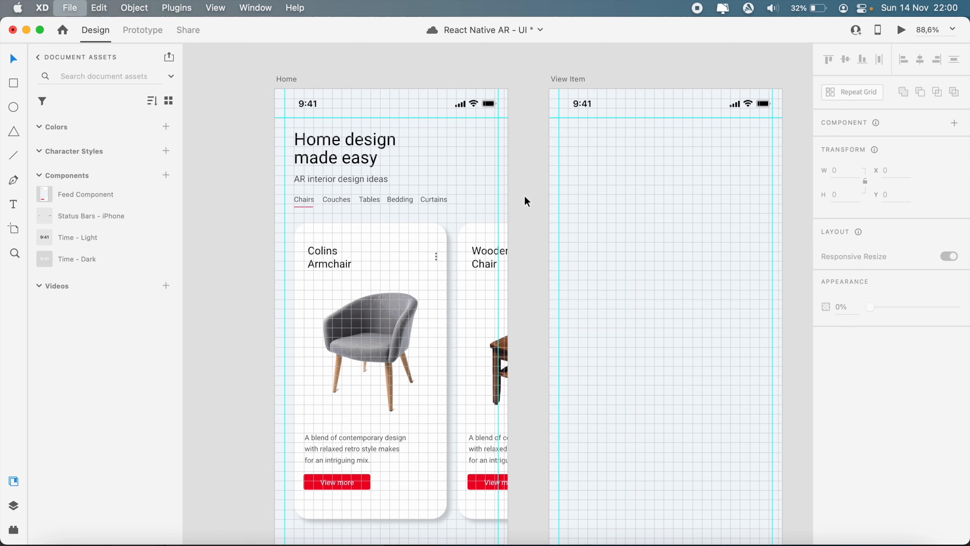
Step: Hide the square layout grid on the artboards
scroll(525, 196, "down", 4)
key("super+apostrophe")
left_click(395, 129)
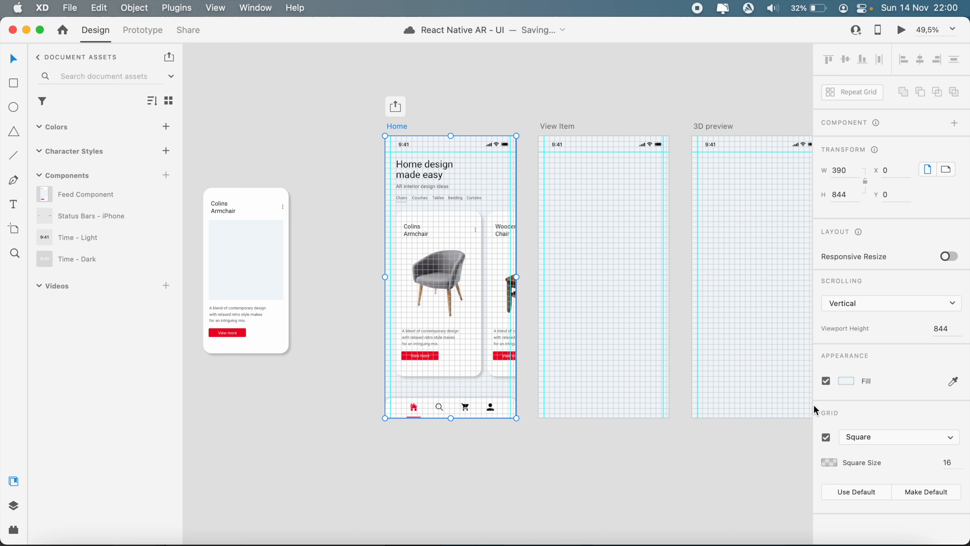
left_click(560, 433)
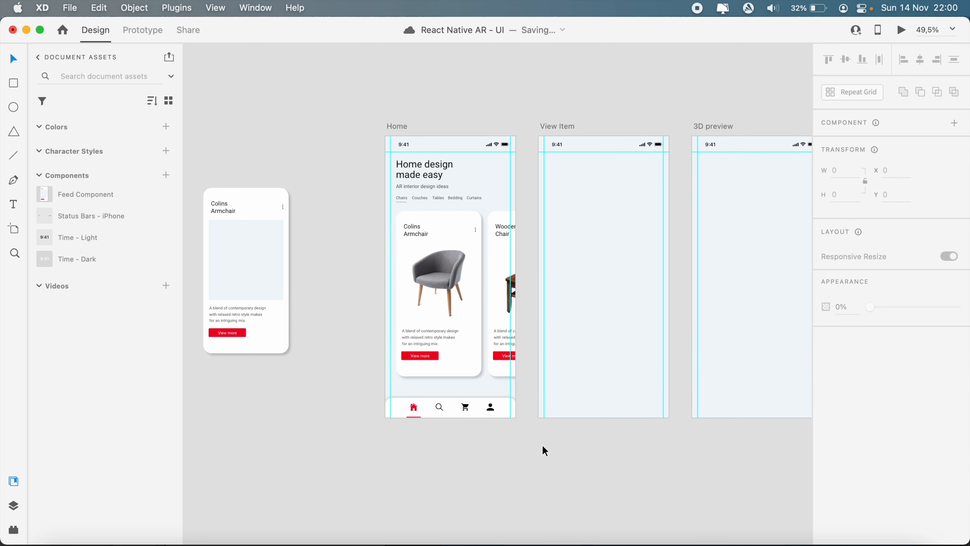
Step: Review the Home screen's layout without the grid, both up close and beside the View Item and 3D preview artboards
scroll(542, 444, "up", 2)
scroll(541, 444, "up", 2)
scroll(544, 450, "up", 1)
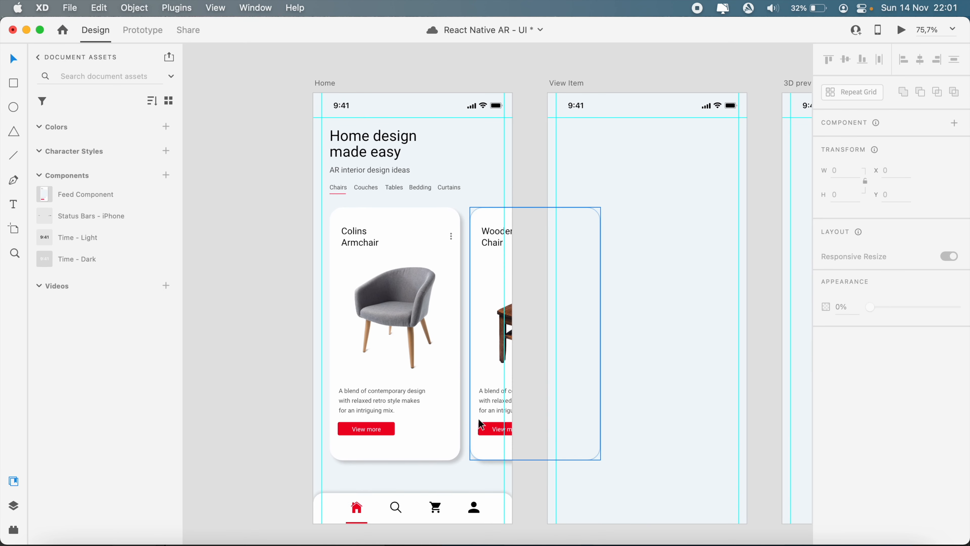
left_click(497, 166)
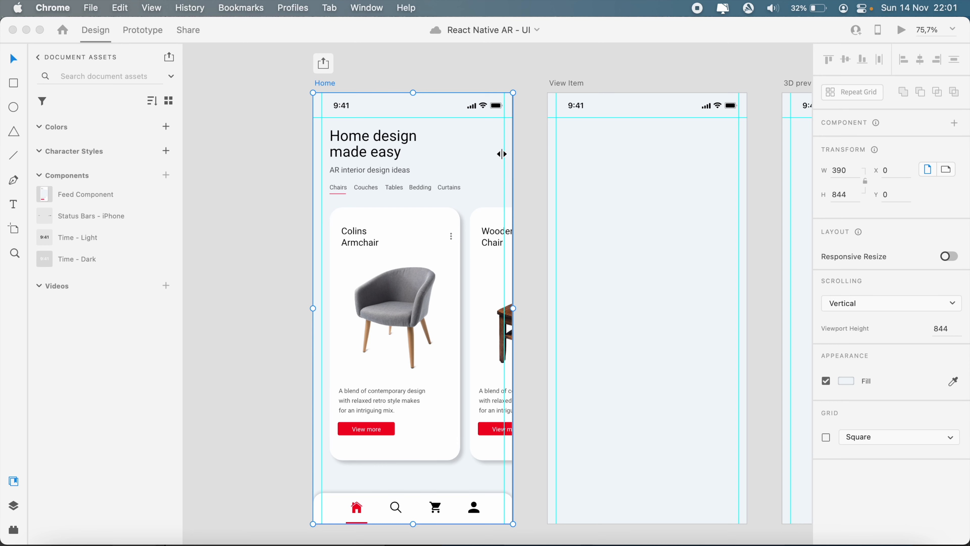
scroll(487, 161, "down", 5)
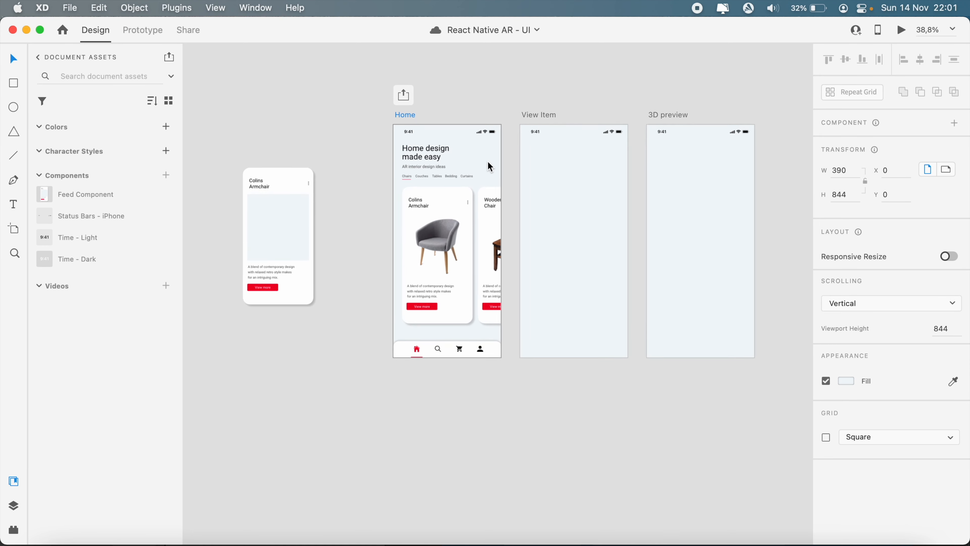
scroll(489, 166, "up", 4)
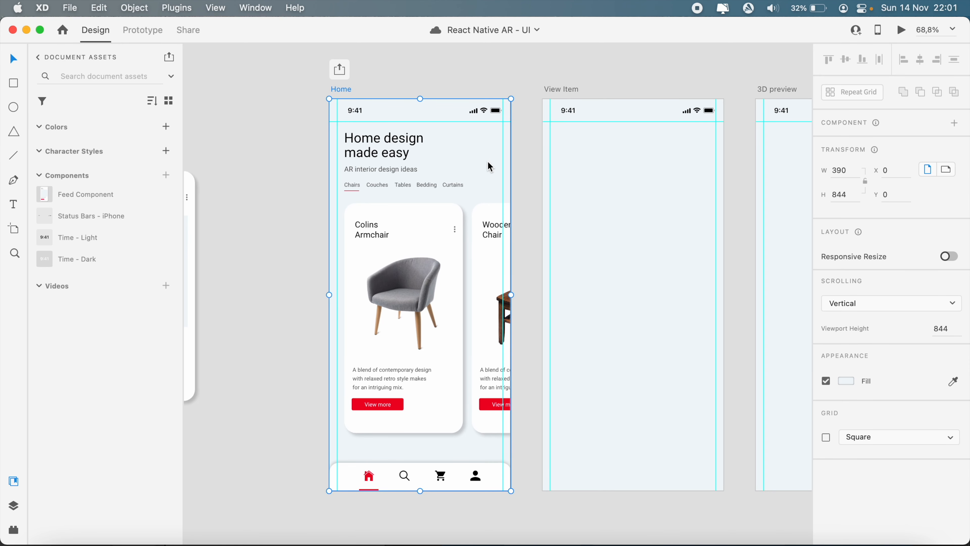
scroll(369, 265, "down", 3)
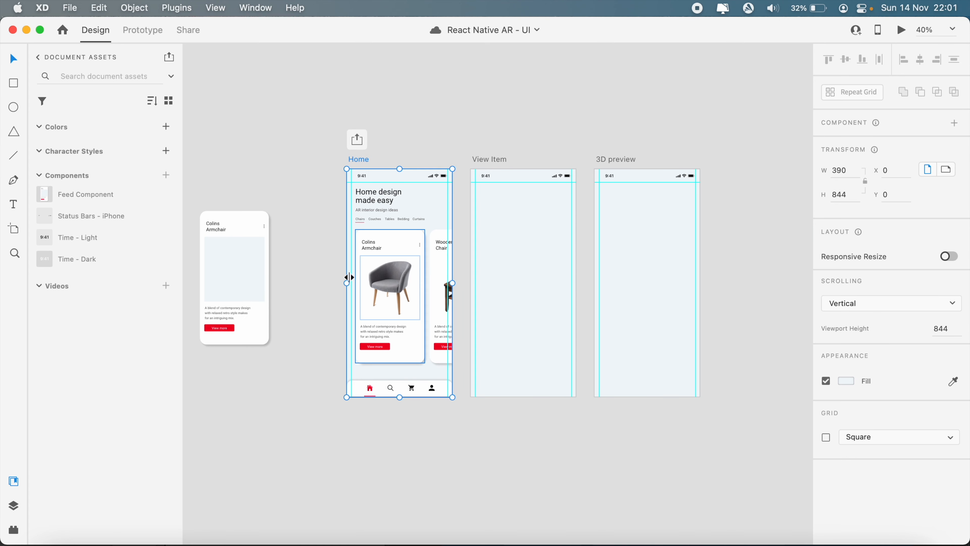
scroll(335, 298, "down", 2)
scroll(335, 298, "up", 5)
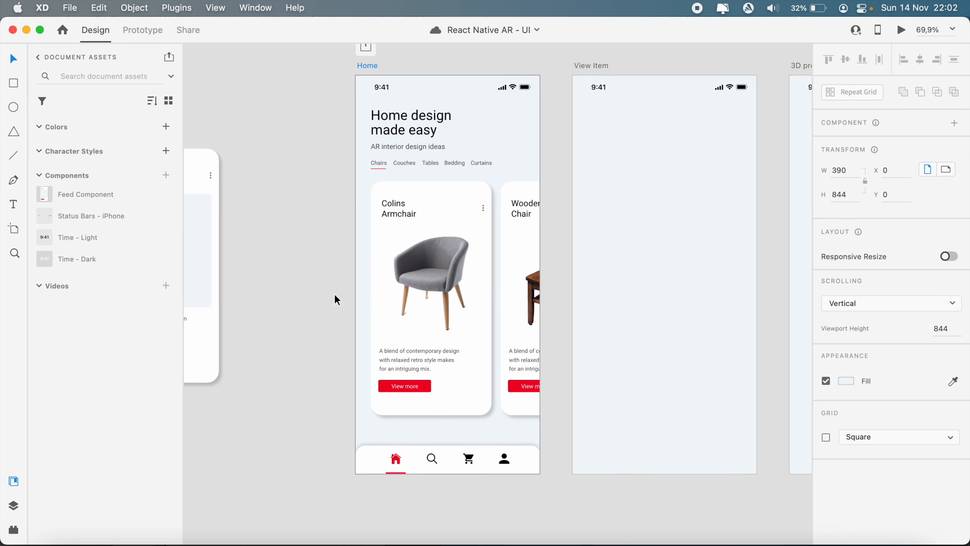
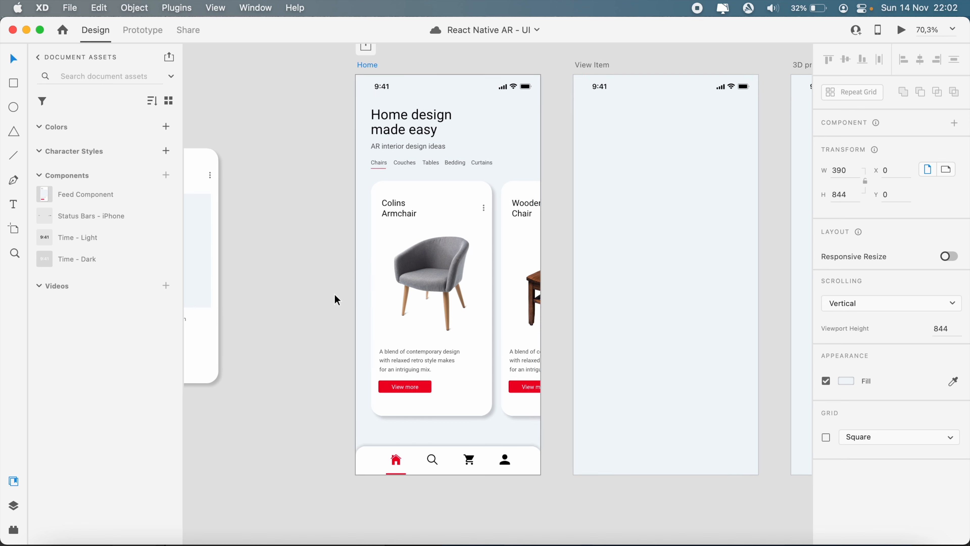
scroll(507, 497, "right", 3)
left_click(508, 496)
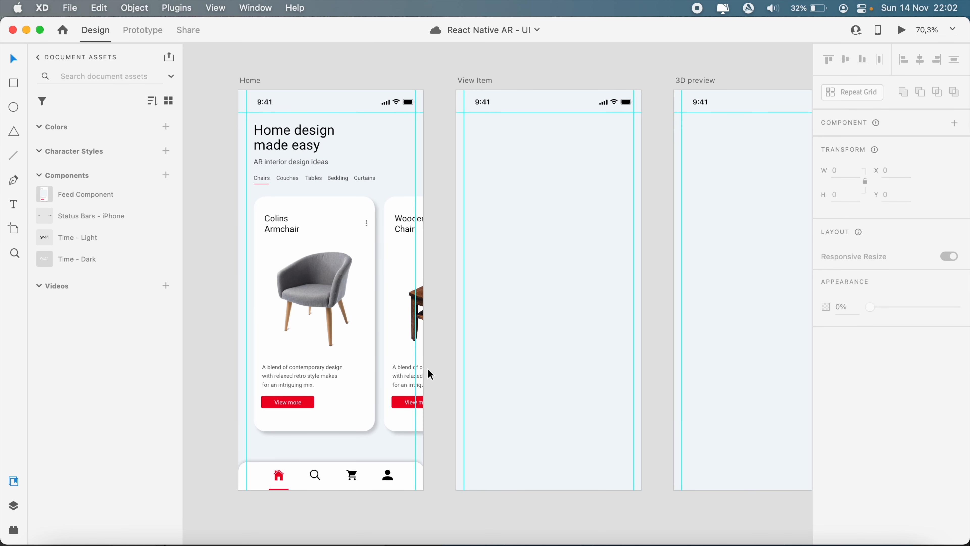
left_click_drag(435, 452, 215, 207)
scroll(214, 207, "down", 2)
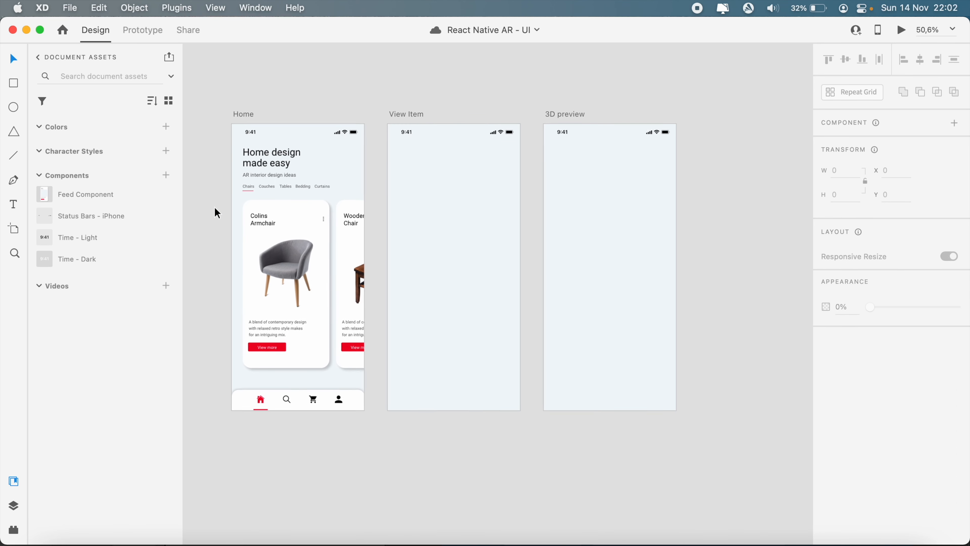
scroll(215, 207, "up", 3)
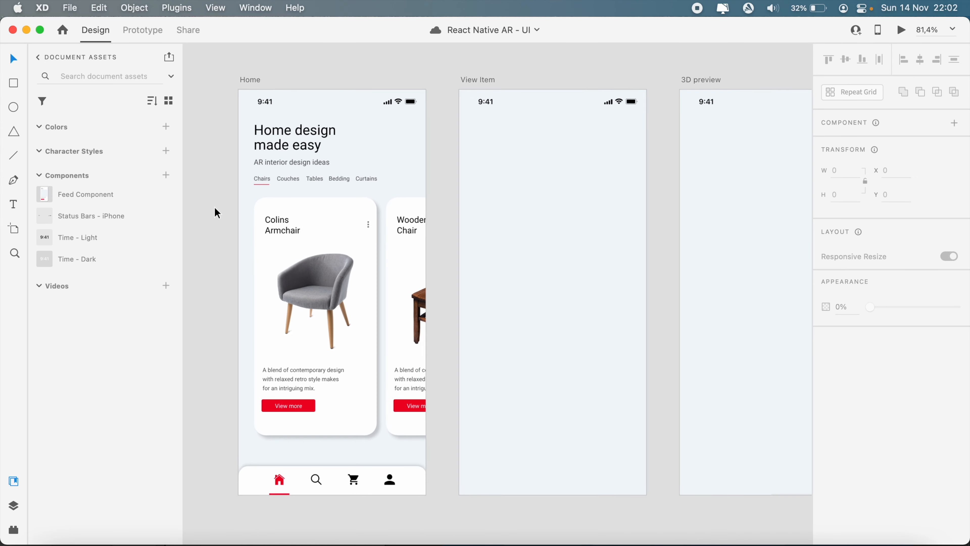
Step: Draw a borderless white rectangle about 390 by 448 across the upper part of the View Item artboard and send it behind the status bar
scroll(415, 201, "right", 3)
scroll(415, 201, "down", 1)
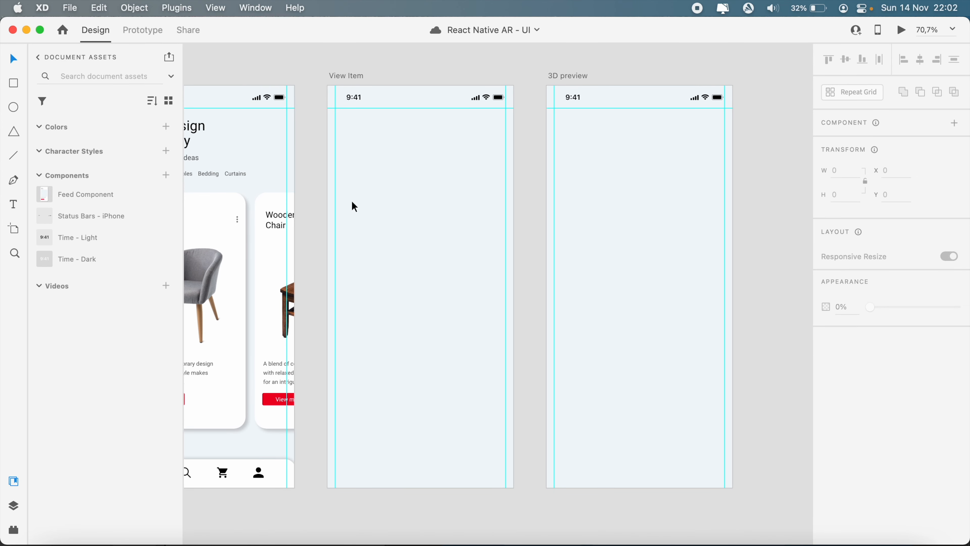
scroll(351, 206, "left", 3)
scroll(351, 206, "right", 2)
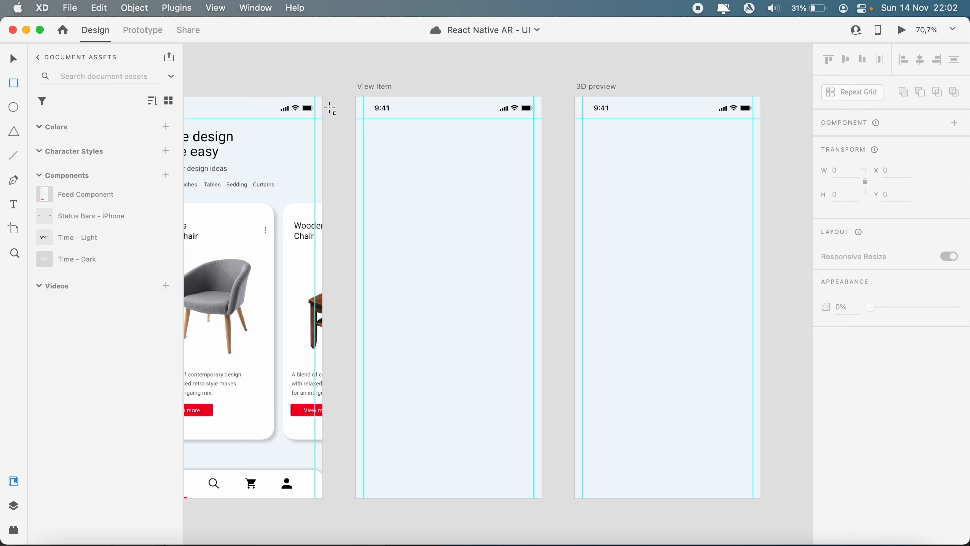
left_click_drag(356, 97, 541, 310)
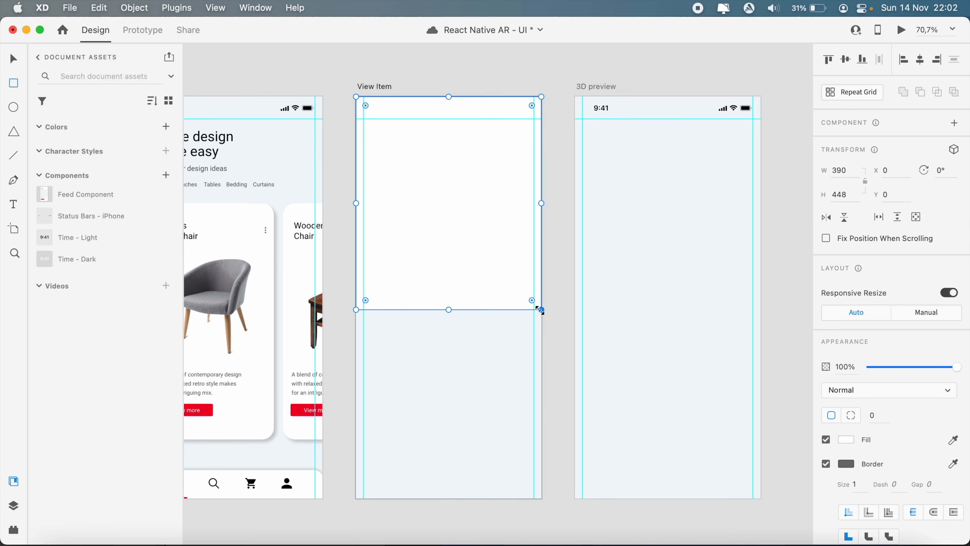
left_click(826, 463)
key("super+shift+bracketleft")
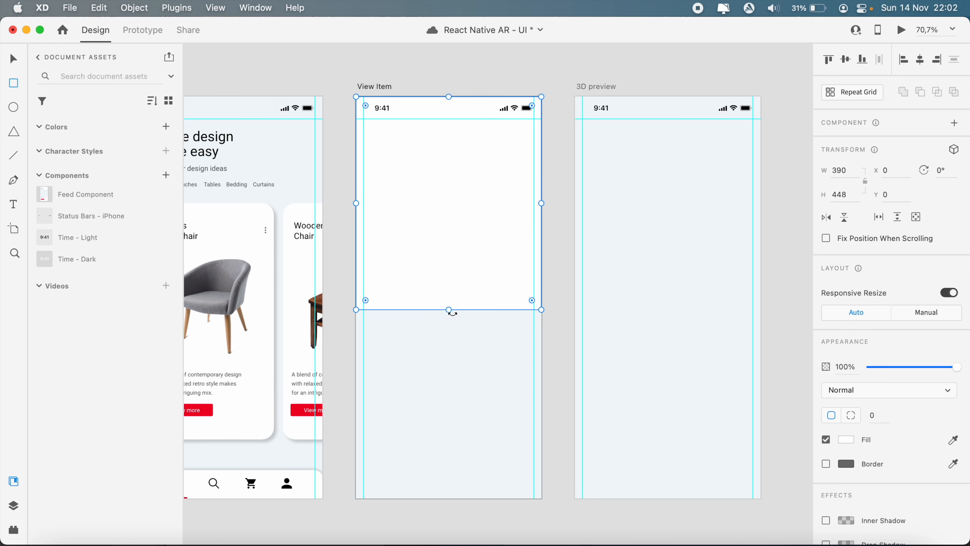
Step: Extend the white rectangle downward to about 549 high and round only its two lower corners with a radius of 20
left_click_drag(448, 310, 449, 358)
left_click(13, 58)
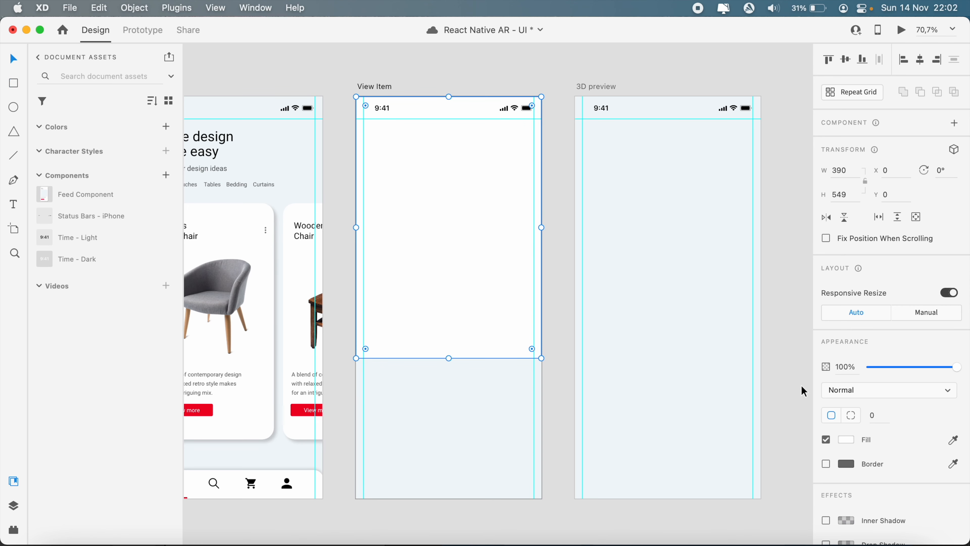
left_click(854, 419)
left_click(920, 415)
key("Return")
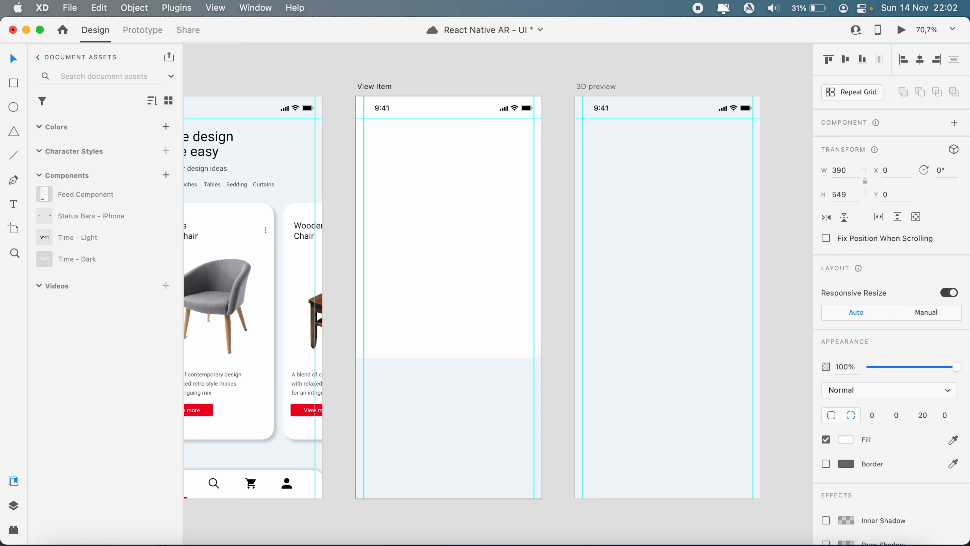
left_click(945, 416)
type("20")
key("Return")
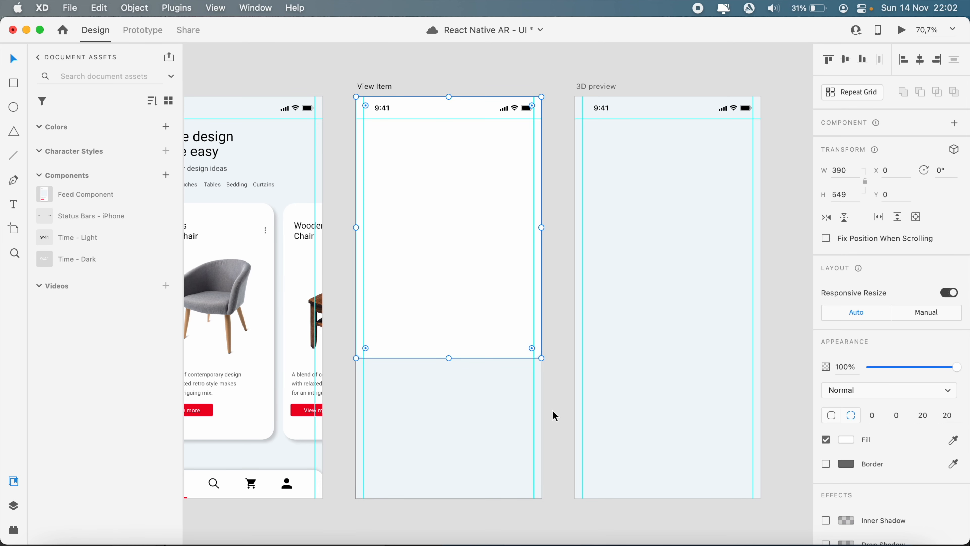
Step: Set the radius of the white rectangle's two lower corners to 40
left_click(553, 410)
scroll(552, 411, "up", 5)
scroll(553, 411, "down", 5)
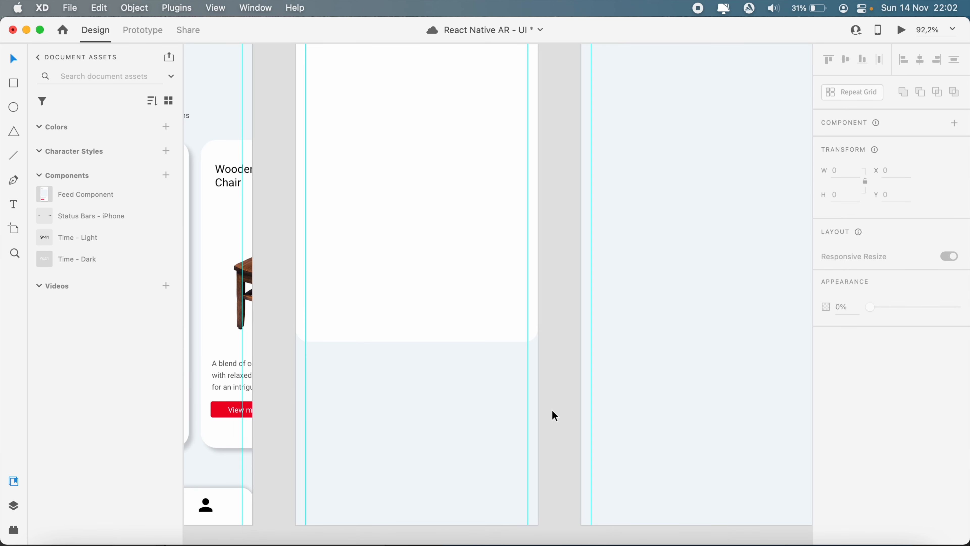
left_click(456, 338)
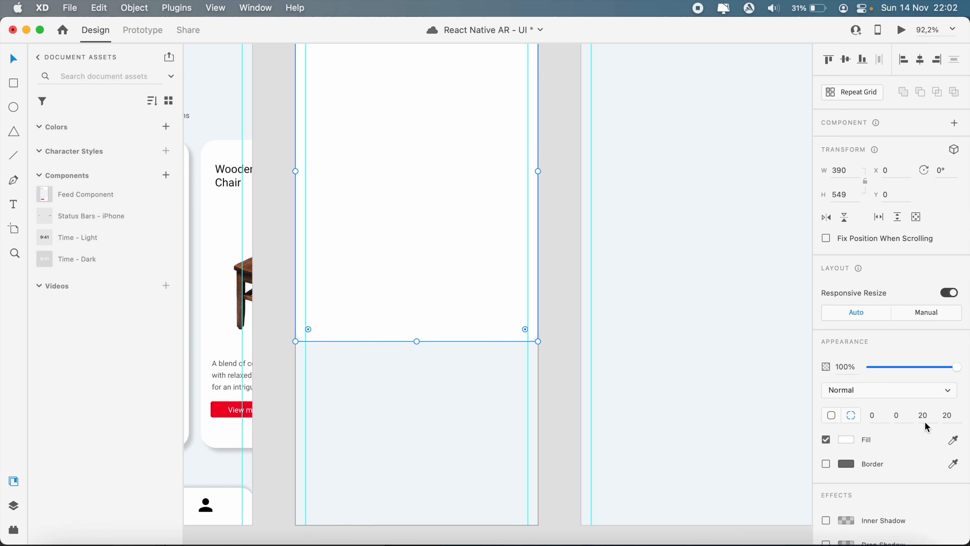
type("40")
key("Return")
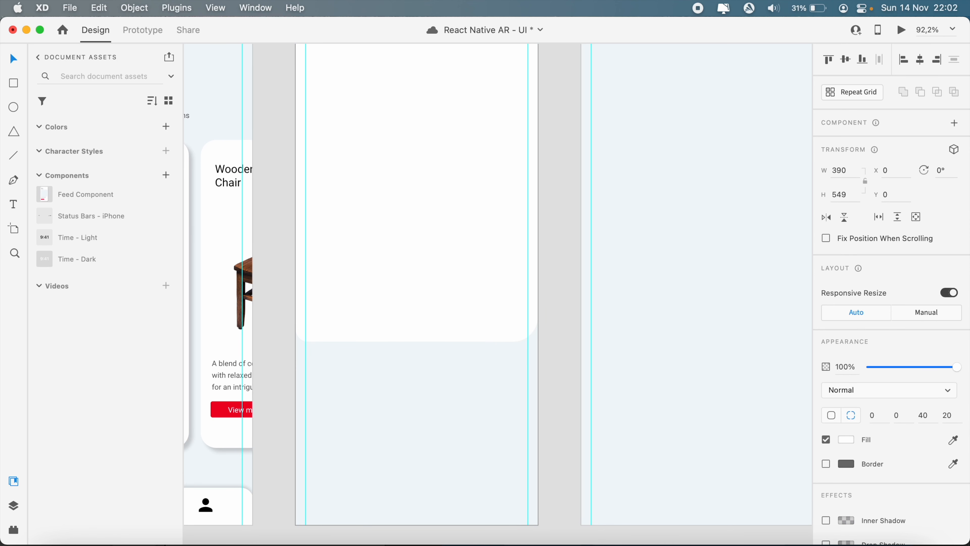
left_click(950, 415)
type("40")
key("Return")
left_click(554, 401)
scroll(554, 401, "down", 5)
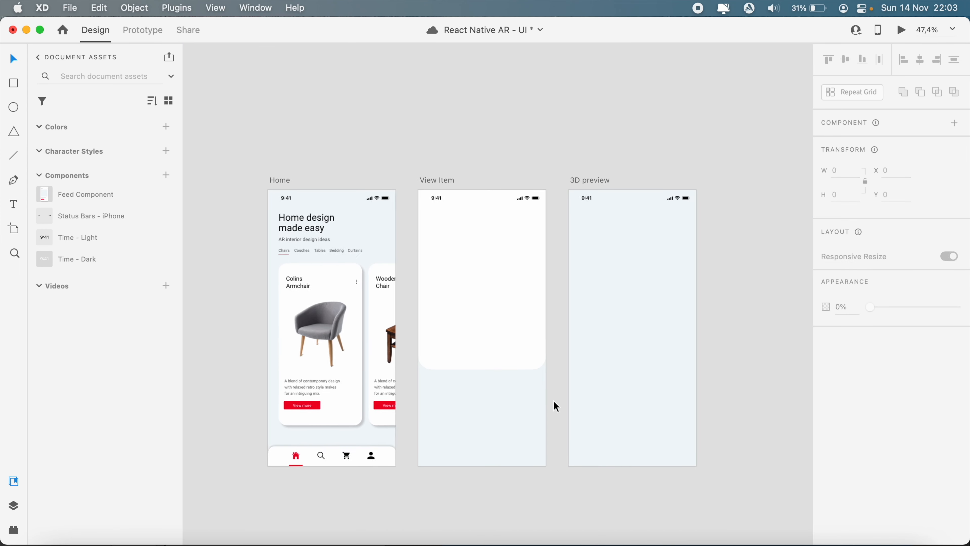
Step: Shorten the white rectangle on the View Item artboard from its lower edge to about 497 high
scroll(553, 400, "up", 4)
left_click(433, 342)
left_click_drag(438, 348, 439, 323)
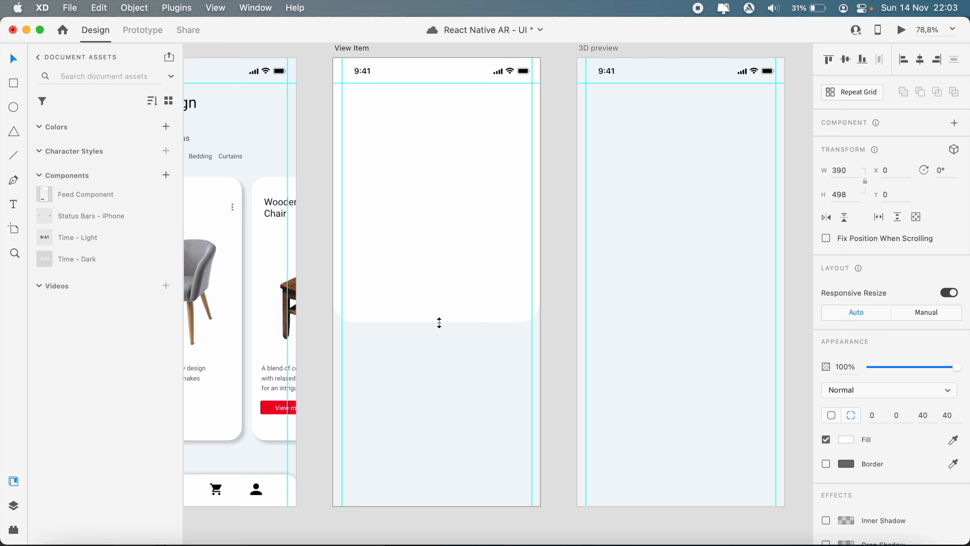
left_click(439, 383)
scroll(440, 386, "down", 4)
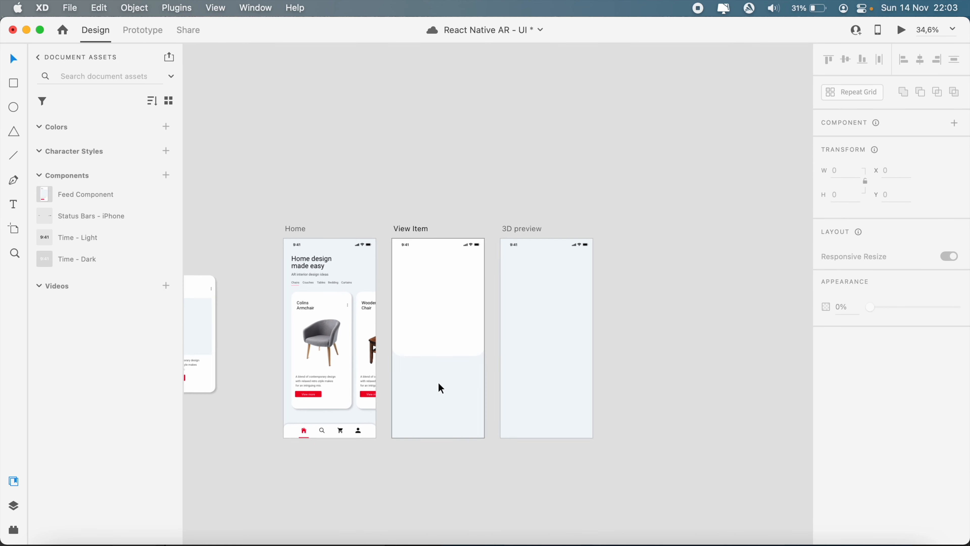
Step: Check the white rectangle's rounded lower edge up close and compare the View Item artboard with the Home screen
scroll(440, 387, "up", 3)
scroll(441, 388, "up", 5)
left_click(422, 282)
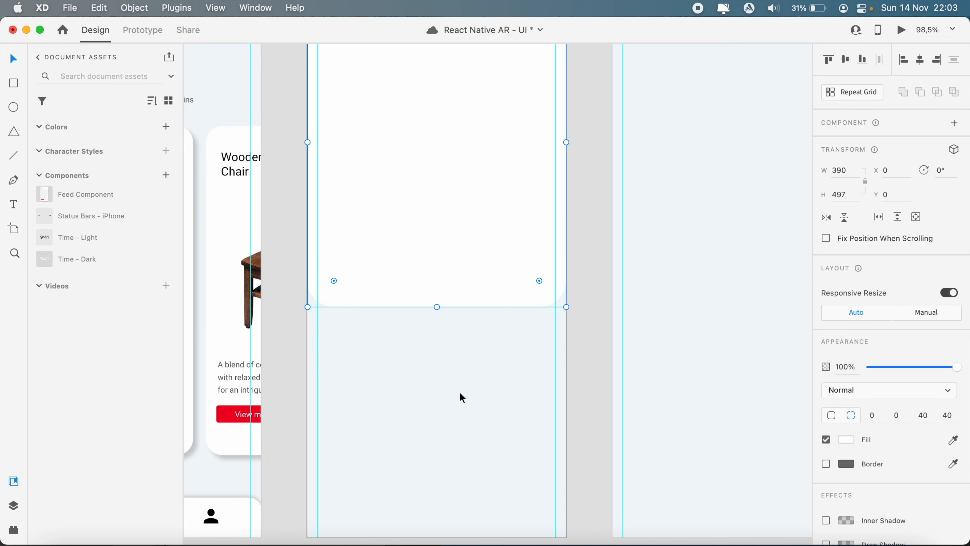
left_click(519, 425)
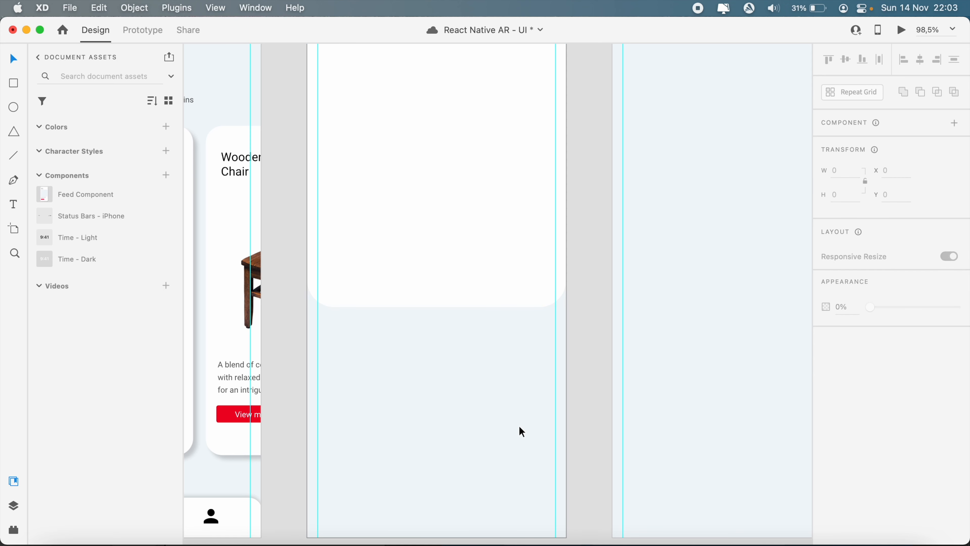
scroll(519, 425, "down", 5)
scroll(420, 420, "up", 2)
left_click(341, 413)
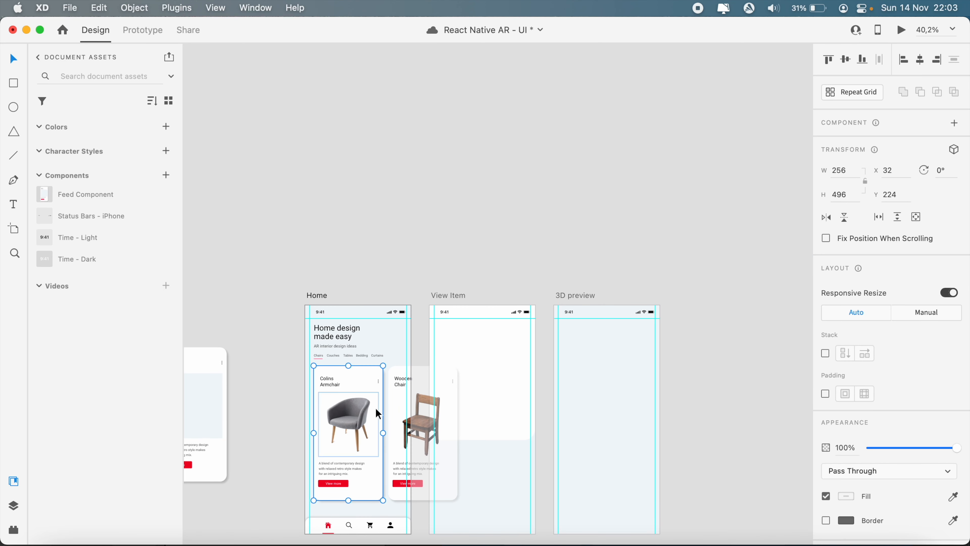
left_click(502, 480)
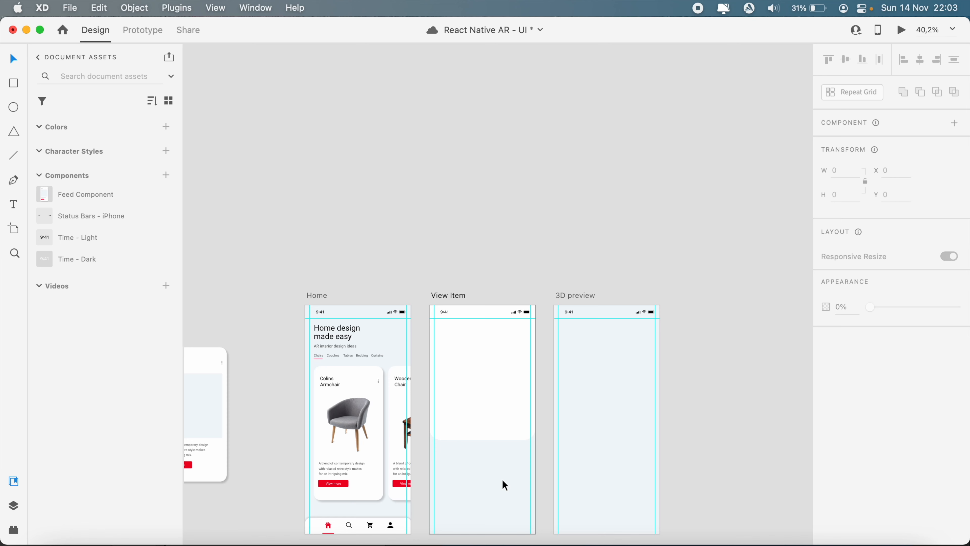
Step: Draw a square about 316 by 316 inside the white area of the View Item artboard and move it down slightly to about Y 106
scroll(502, 480, "up", 2)
key("super+shift+apostrophe")
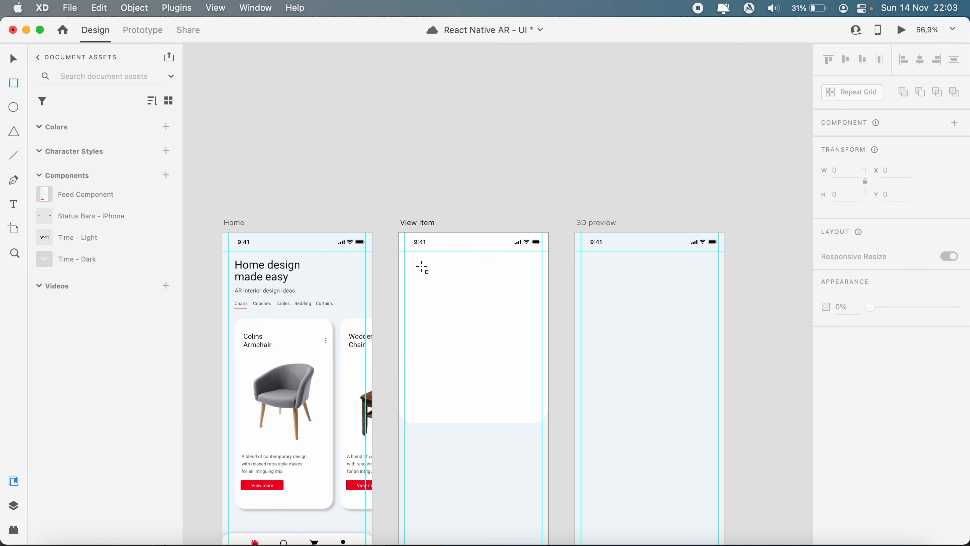
mouse_move(413, 262)
left_mouse_down()
mouse_move(435, 297)
mouse_move(534, 384)
left_mouse_up()
left_click(13, 59)
left_click(381, 107)
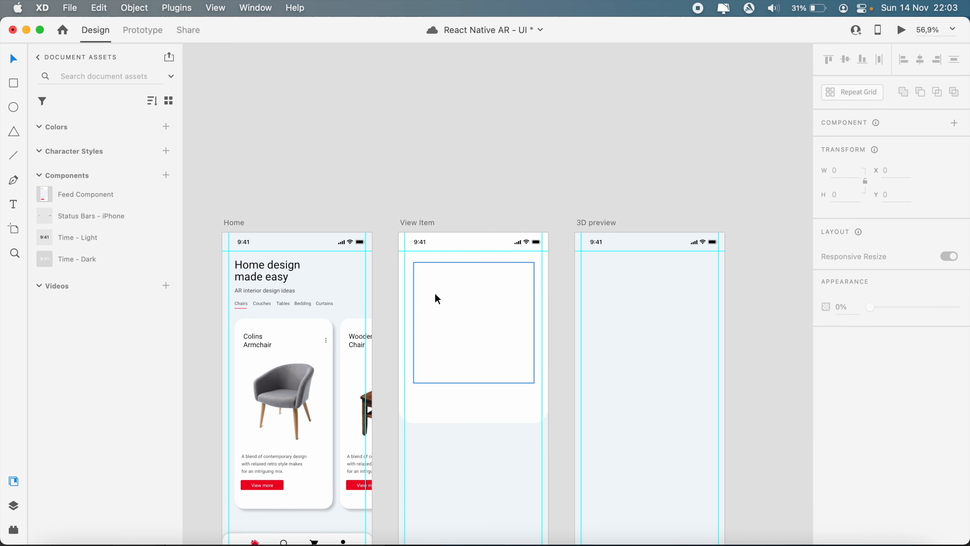
left_click(450, 295)
left_click_drag(450, 295, 450, 305)
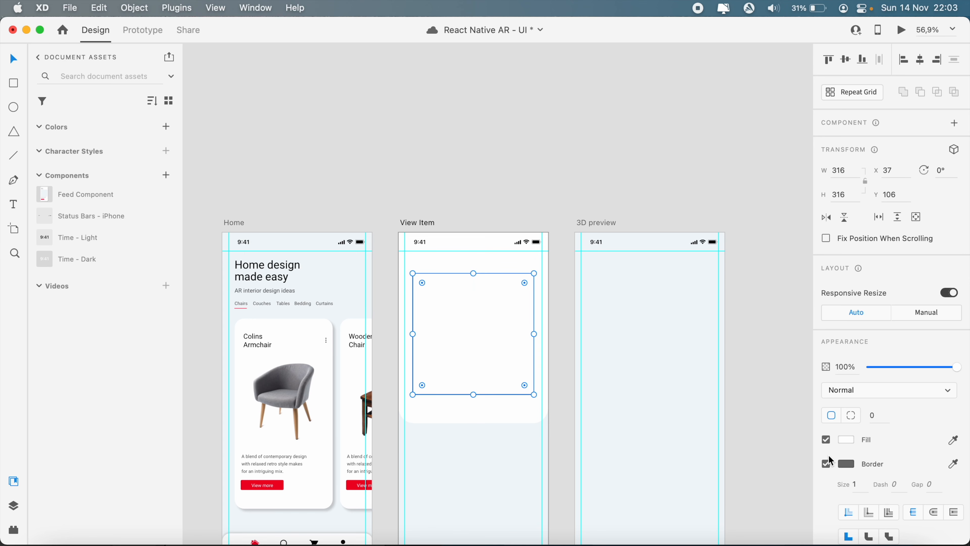
Step: Remove the square's border and fill it with the saved light blue swatch
left_click(826, 463)
left_click(844, 439)
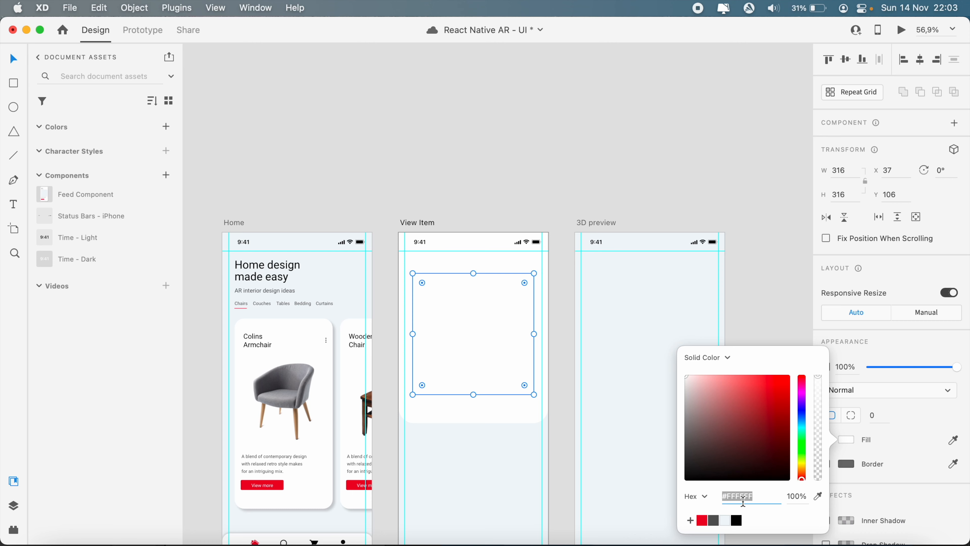
left_click(724, 520)
left_click(615, 218)
scroll(615, 219, "up", 3)
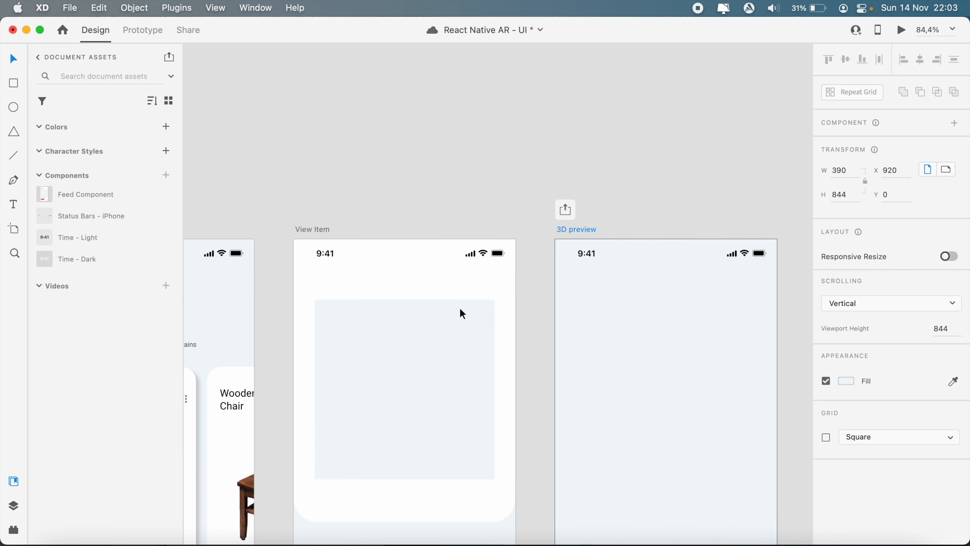
Step: Show the square layout grid and align the light blue square to it at X 32, Y 96
left_click(377, 371)
left_click_drag(377, 371, 377, 367)
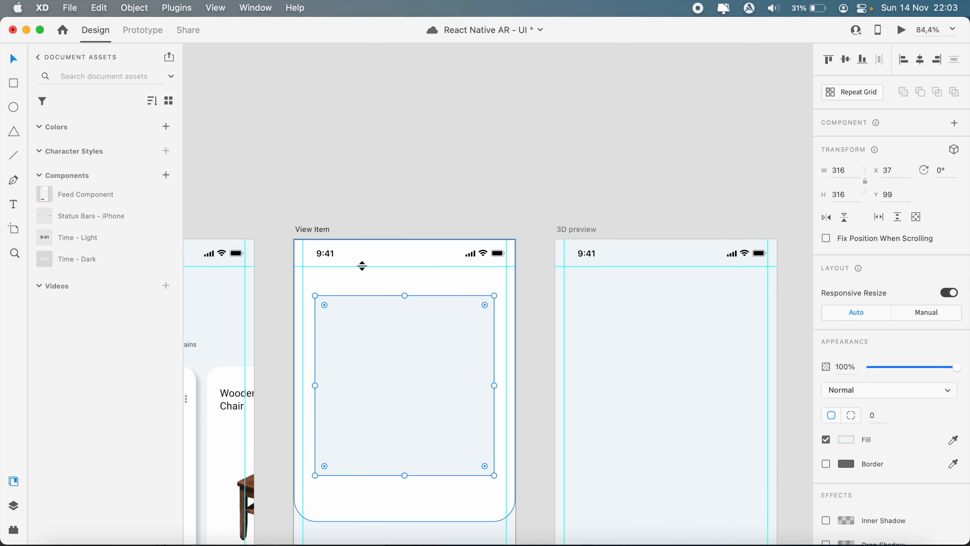
left_click(326, 230)
left_click(827, 437)
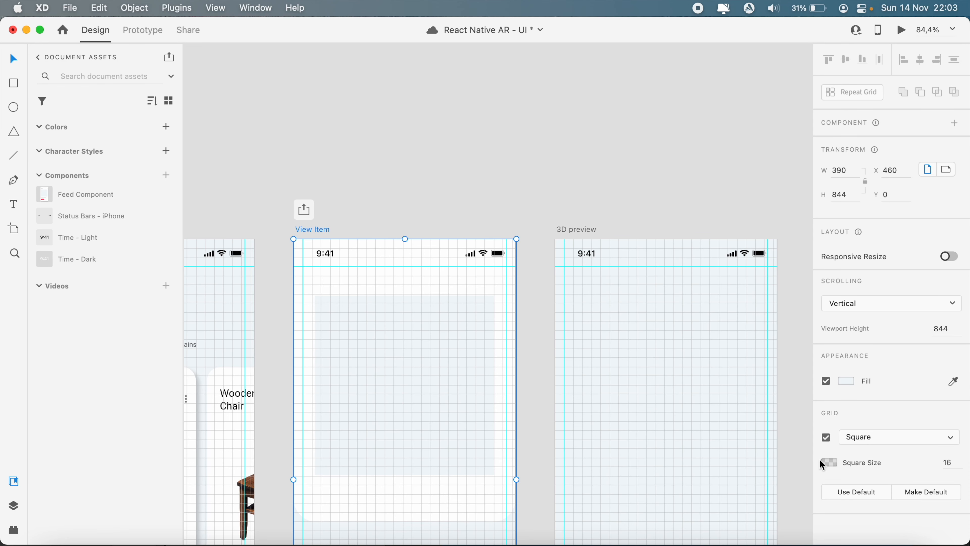
left_click(350, 356)
scroll(350, 356, "up", 5)
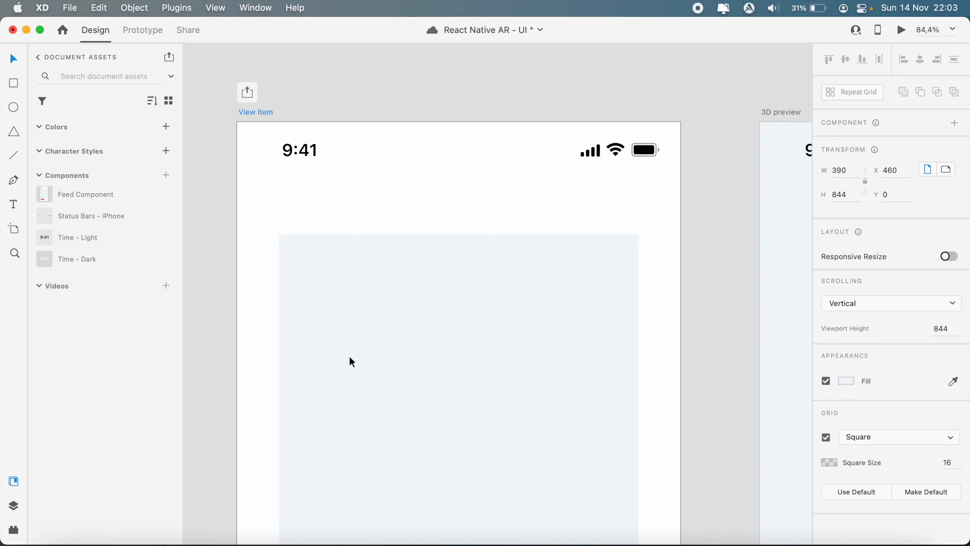
left_click_drag(352, 338, 348, 334)
scroll(472, 371, "down", 3)
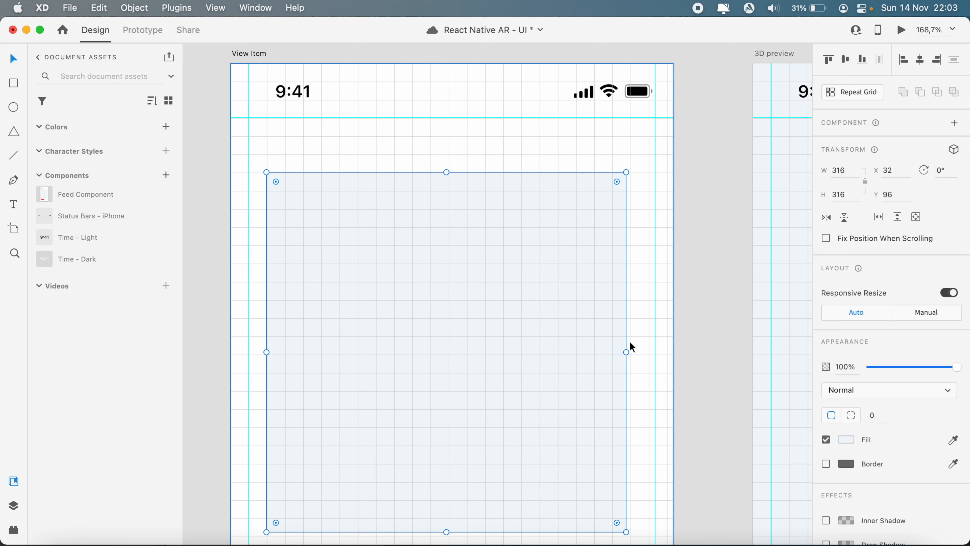
Step: Widen the light blue placeholder to 320 and centre it horizontally on the View Item artboard
left_click_drag(626, 353, 633, 353)
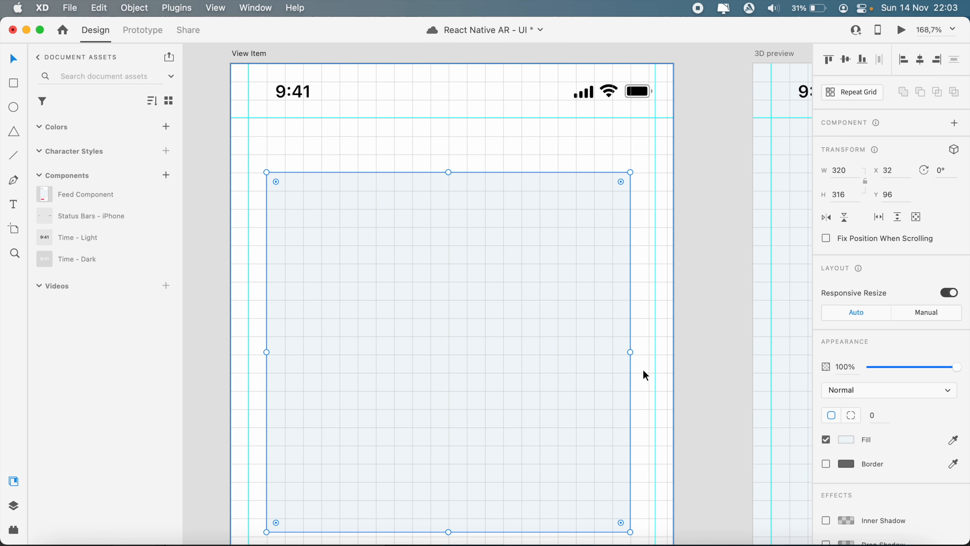
scroll(642, 369, "down", 5)
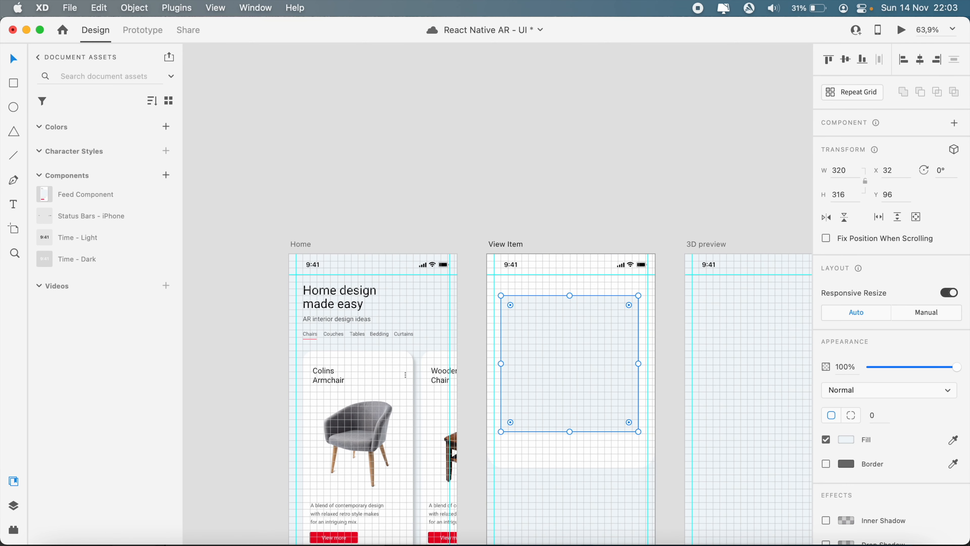
scroll(628, 387, "up", 5)
left_click(698, 396)
left_click(515, 330)
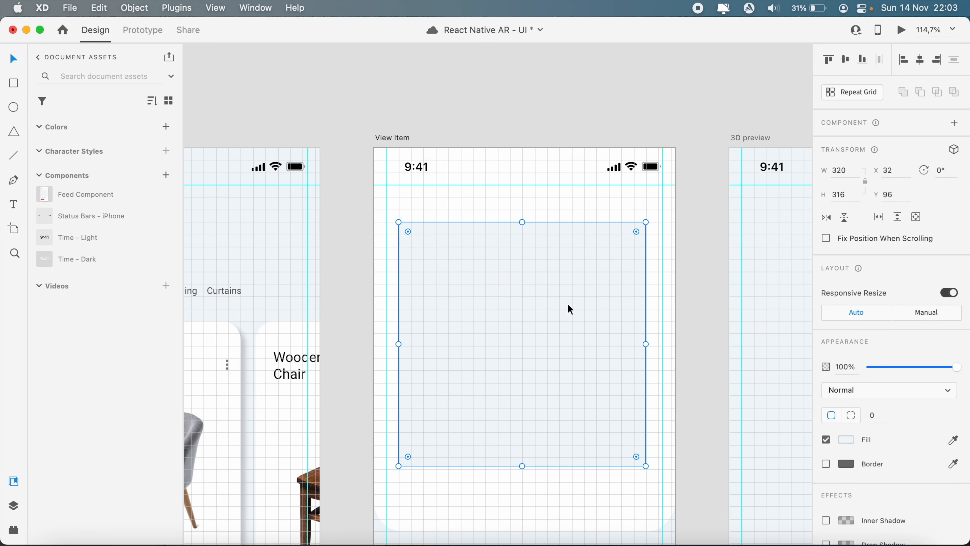
left_click(918, 62)
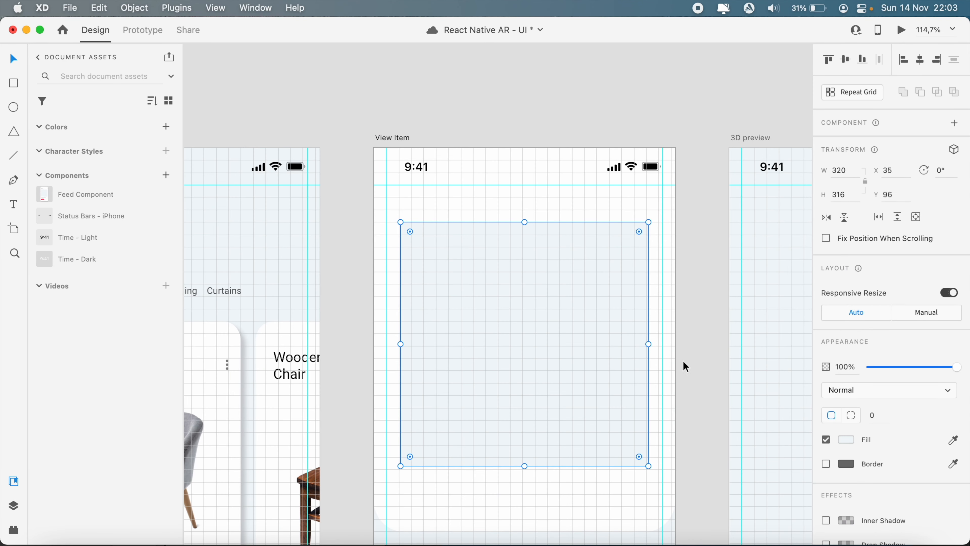
Step: Switch to Finder's Assets folder and fill the View Item placeholder with the Collins Armchair.png image
left_click(61, 541)
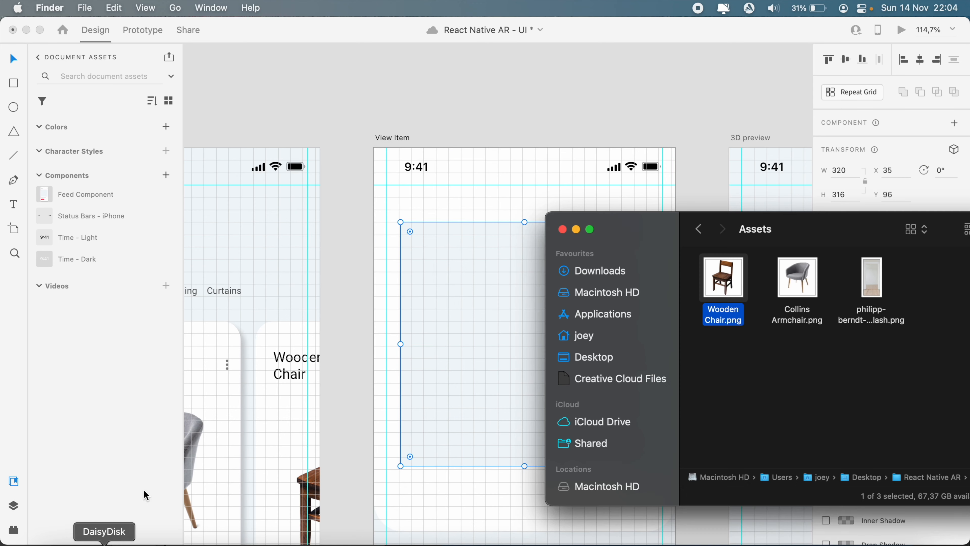
scroll(321, 252, "right", 5)
left_click_drag(791, 285, 324, 282)
left_click(470, 245)
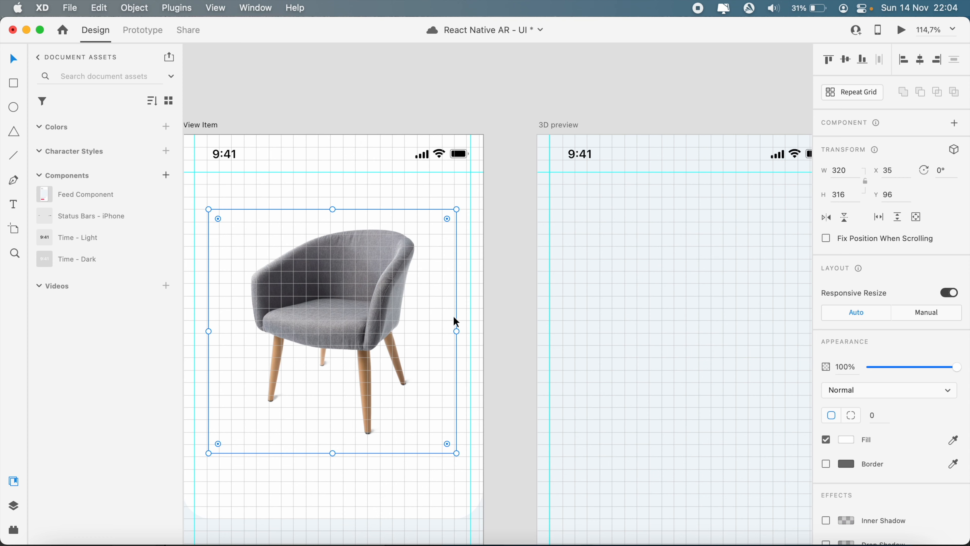
left_click(503, 329)
scroll(503, 329, "up", 1)
scroll(503, 329, "left", 4)
scroll(504, 328, "up", 2)
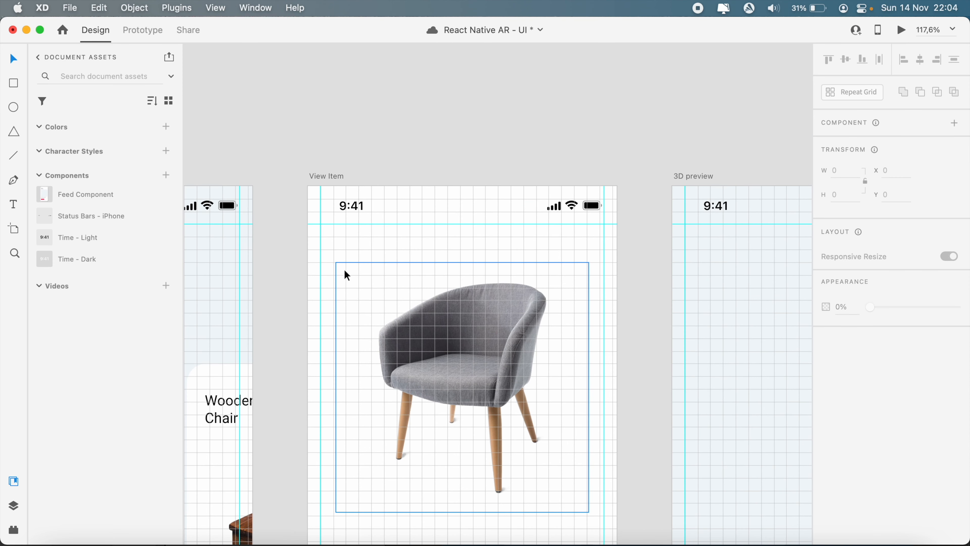
Step: Move the armchair image slightly lower on the View Item artboard's white panel
scroll(400, 294, "down", 2)
left_click_drag(440, 248, 440, 266)
left_click(661, 373)
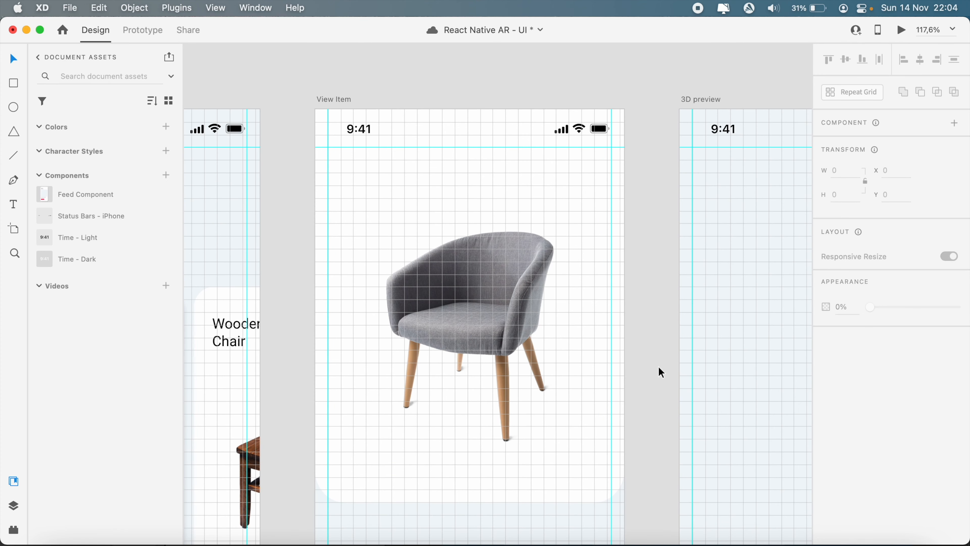
Step: Draw a 32 × 32 square for the back button at X 32, Y 64 on the View Item artboard
scroll(661, 372, "up", 2)
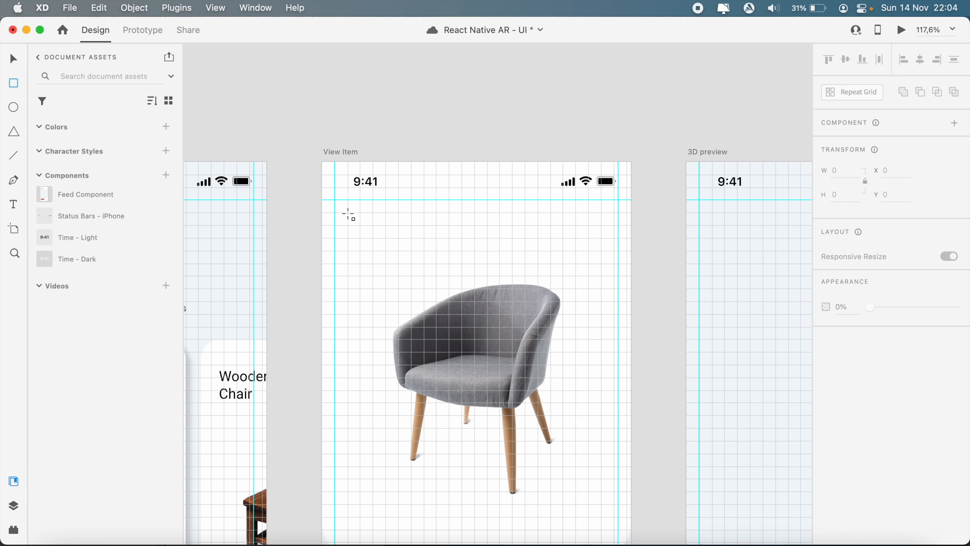
left_click_drag(347, 213, 382, 248)
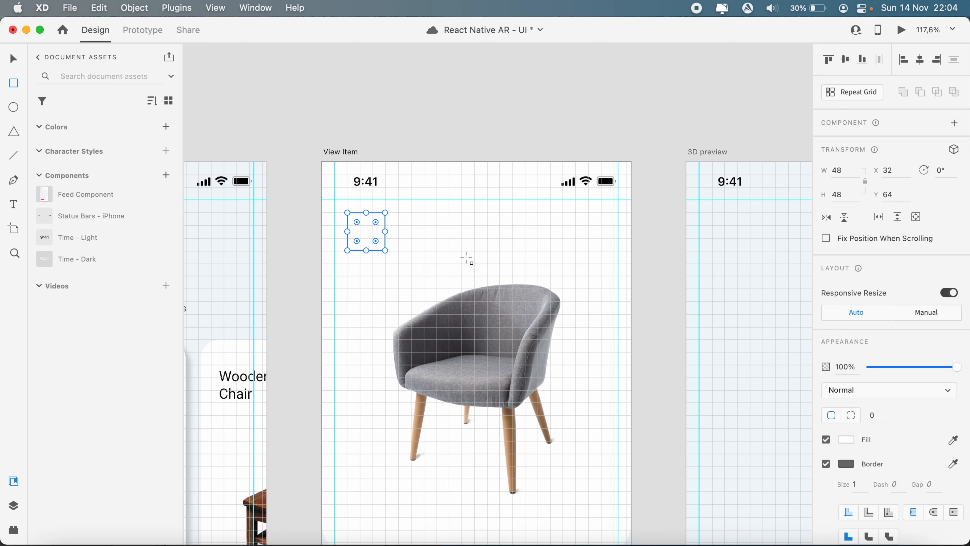
scroll(465, 259, "down", 3)
scroll(462, 258, "up", 5)
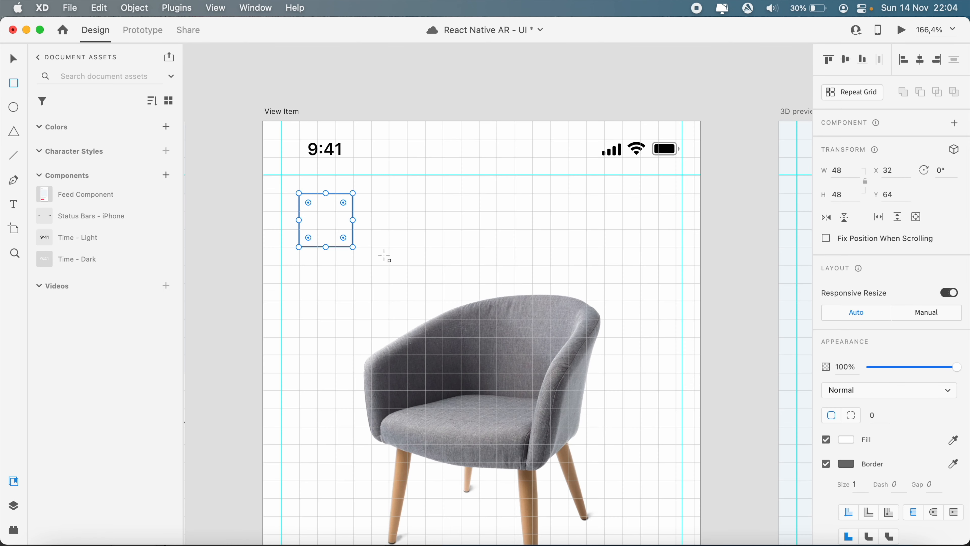
left_click_drag(351, 247, 332, 228)
scroll(315, 343, "down", 3)
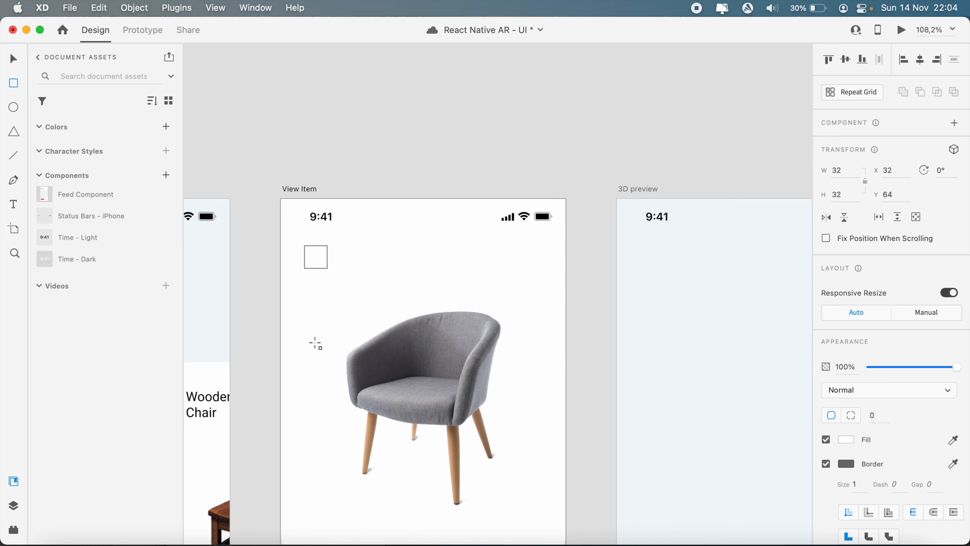
scroll(258, 280, "up", 2)
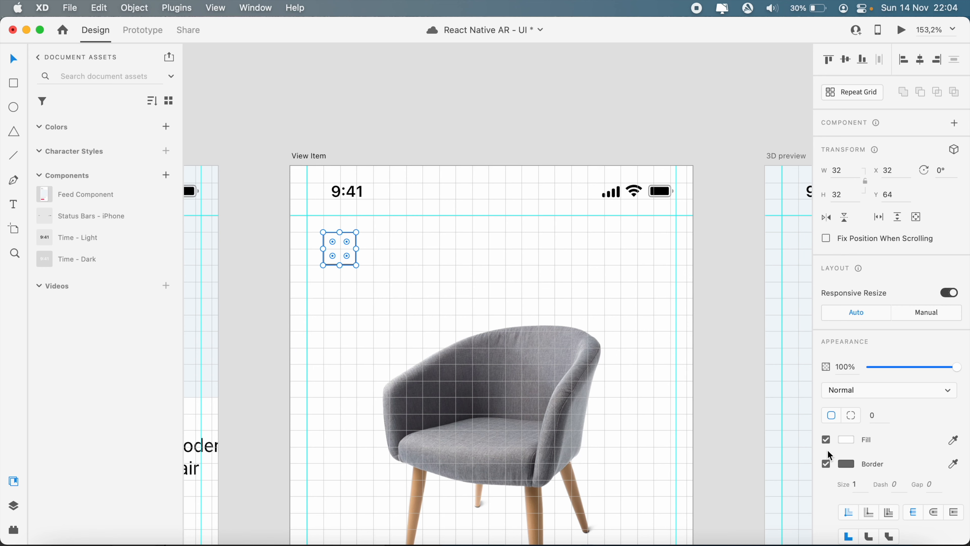
Step: Colour the square's border with the saved dark grey swatch #575757 and lower its opacity to about 59%
left_click(846, 463)
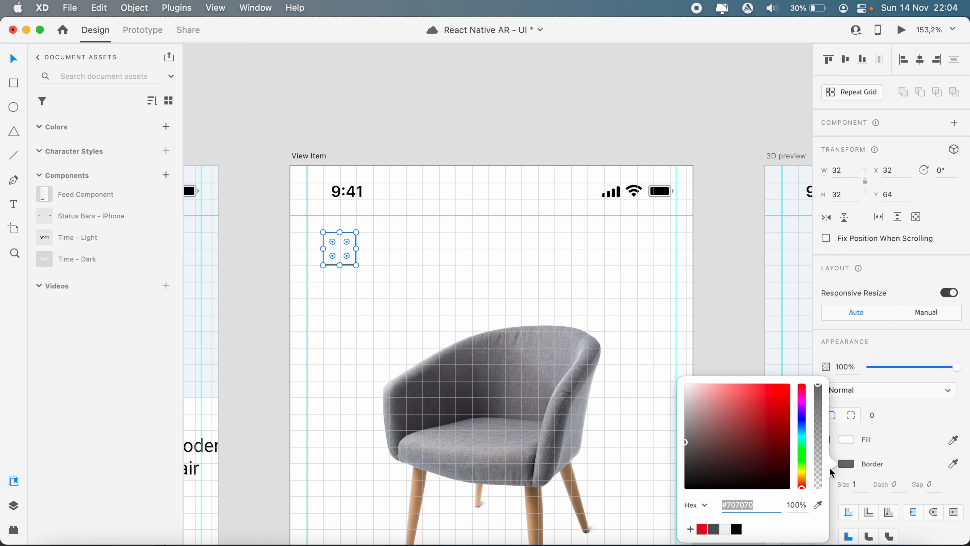
left_click(714, 531)
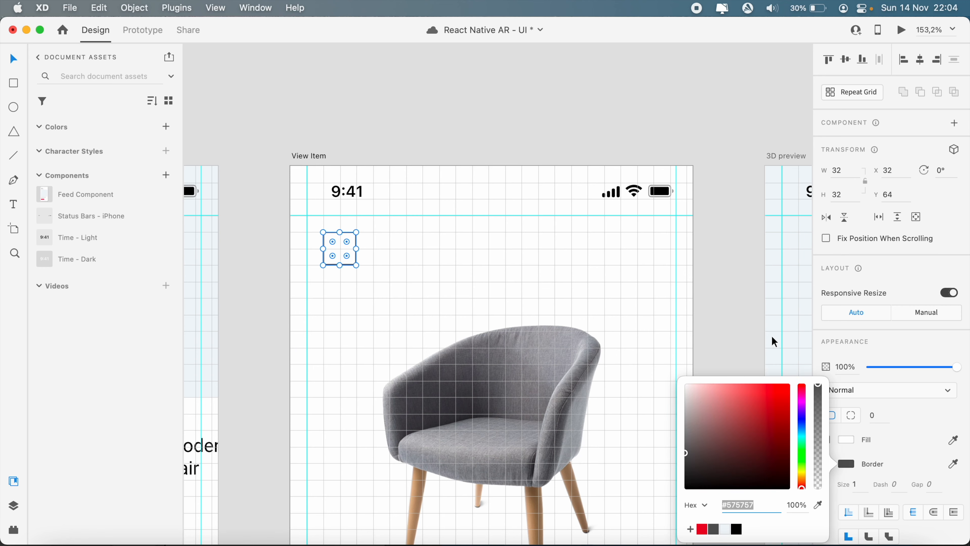
left_click_drag(958, 367, 894, 369)
left_click(691, 318)
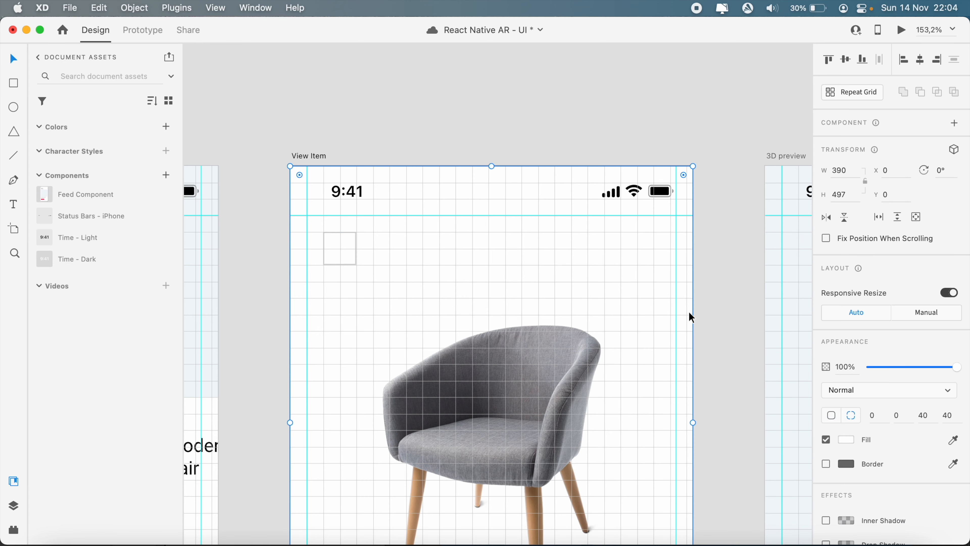
scroll(689, 312, "down", 5)
scroll(412, 273, "up", 6)
scroll(288, 236, "up", 5)
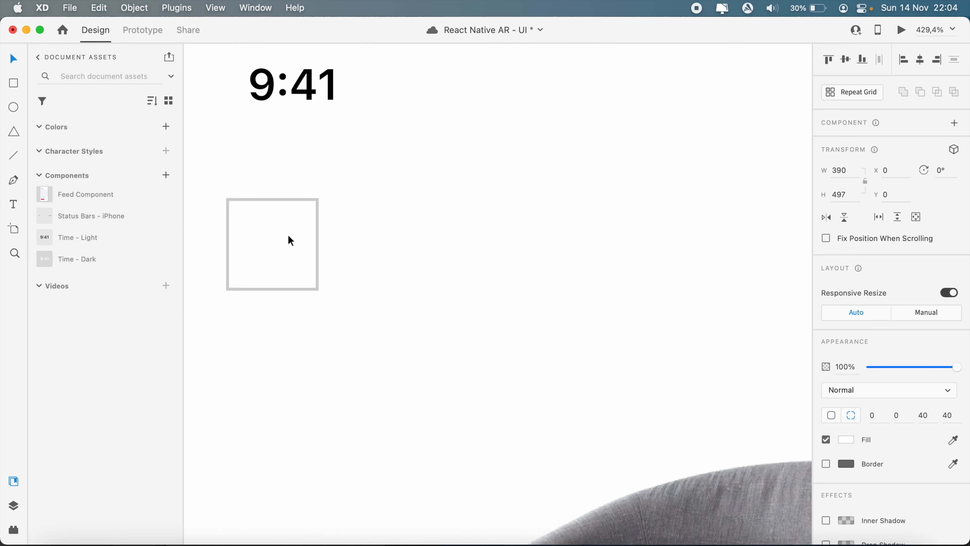
left_click(344, 287)
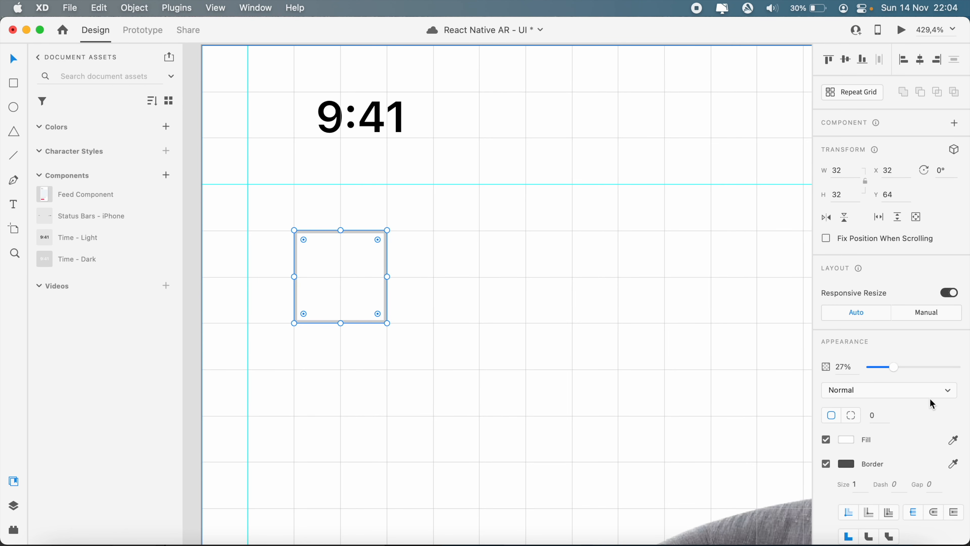
left_click_drag(894, 369, 920, 368)
left_click(558, 329)
left_click(337, 296)
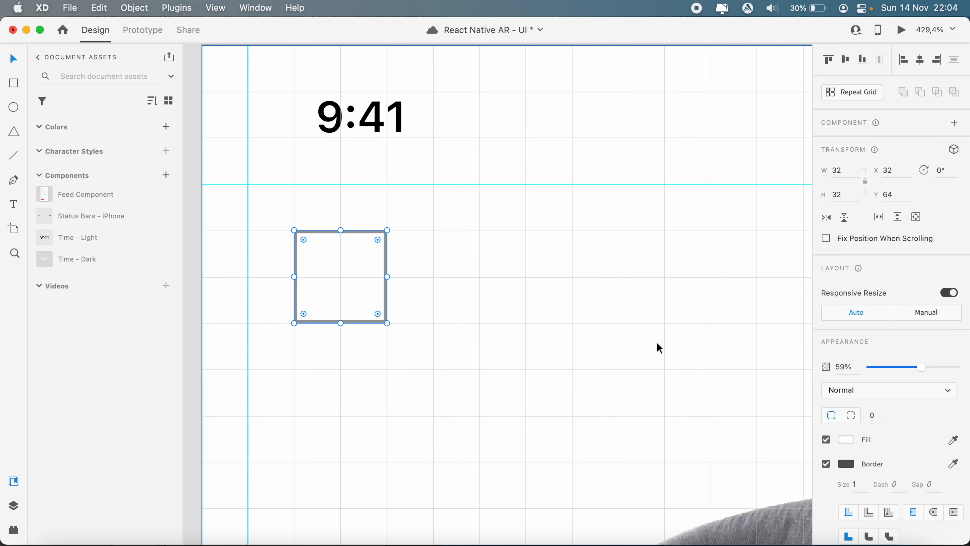
Step: Round all corners of the small square with a radius of 3
left_click(873, 417)
type("10")
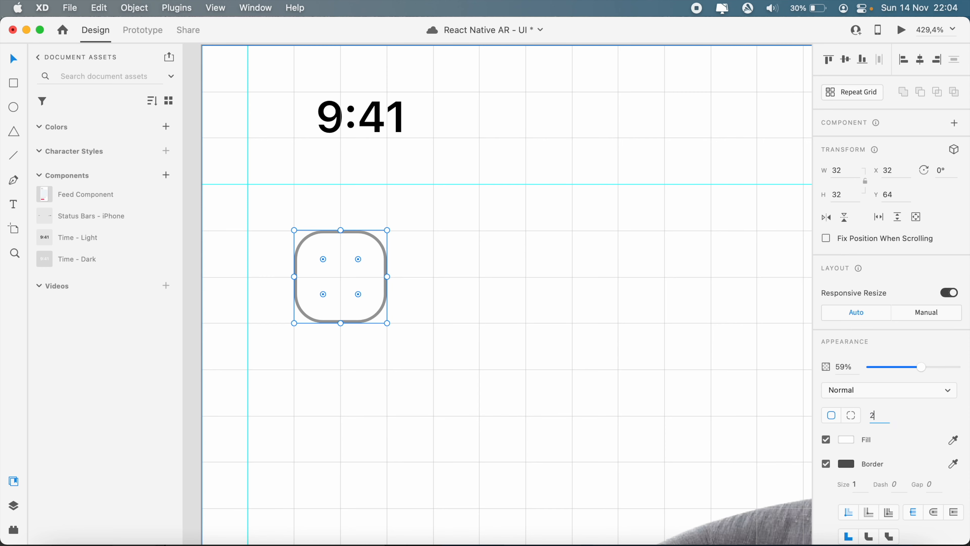
key("BackSpace")
key("BackSpace")
type("2")
key("Return")
left_click(873, 418)
type("5")
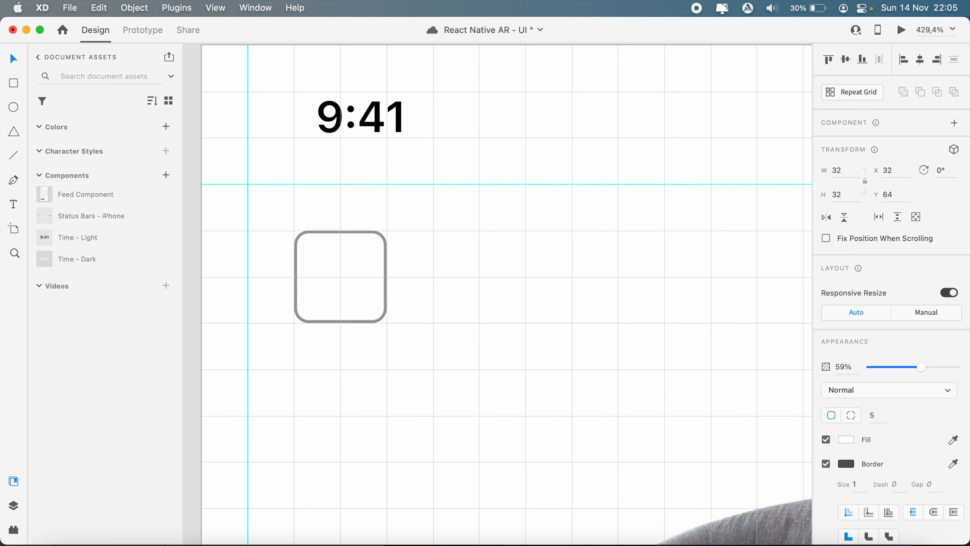
key("Return")
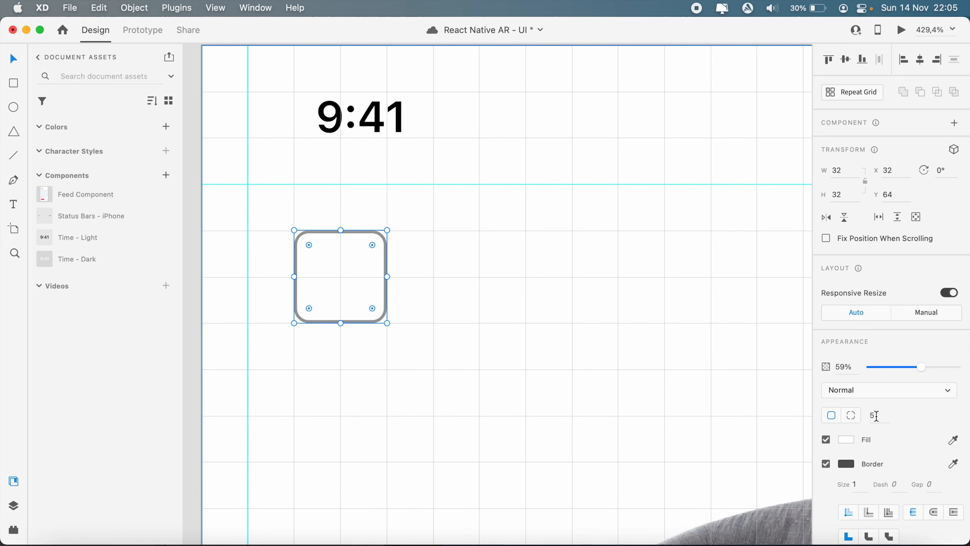
type("3")
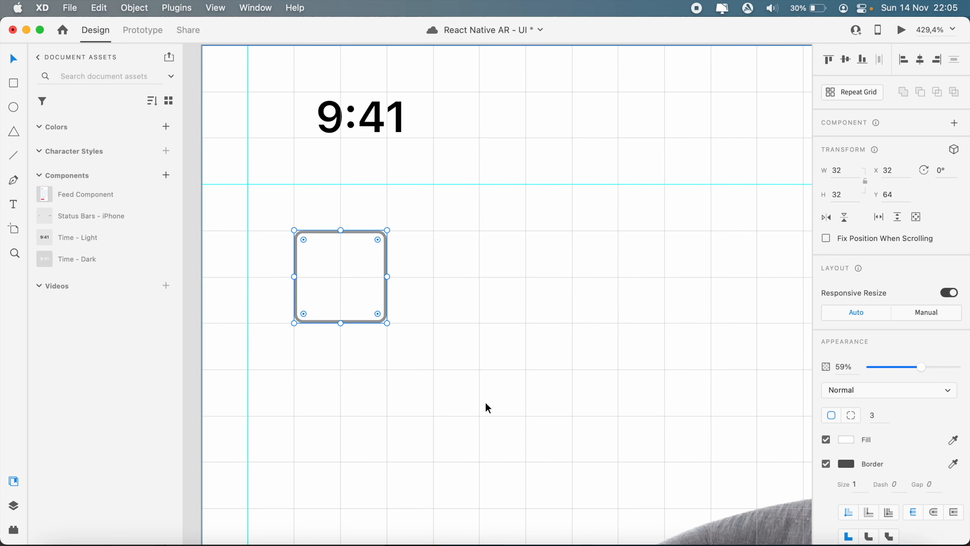
scroll(485, 402, "down", 10)
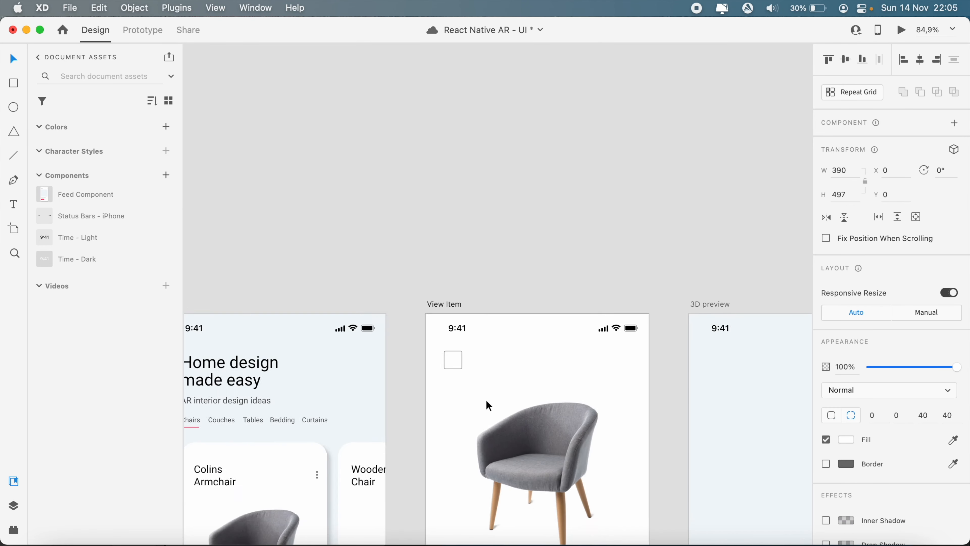
left_click(486, 400)
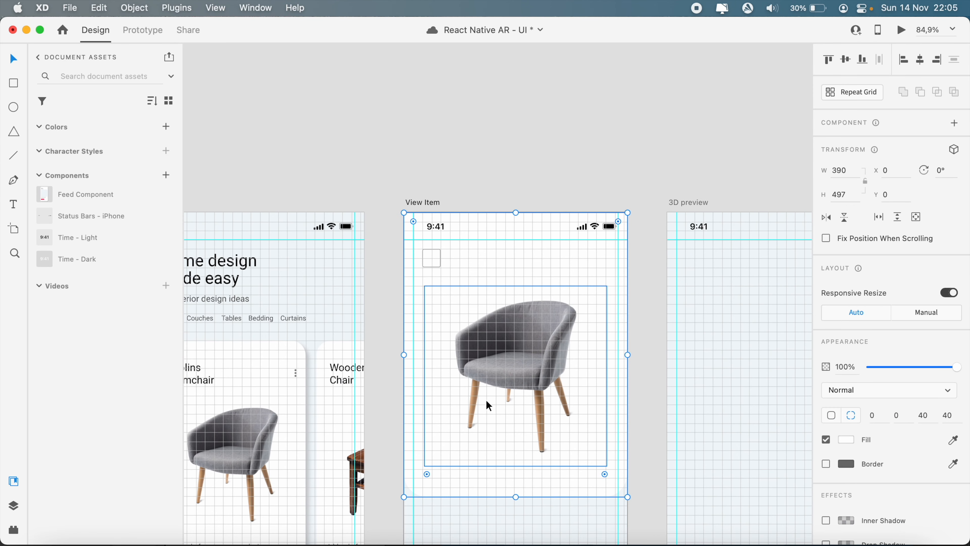
Step: Search the Icons 4 Design plugin for "arrow" and place the ios-arrow-back icon on the small rounded square
scroll(486, 399, "down", 2)
scroll(485, 400, "up", 8)
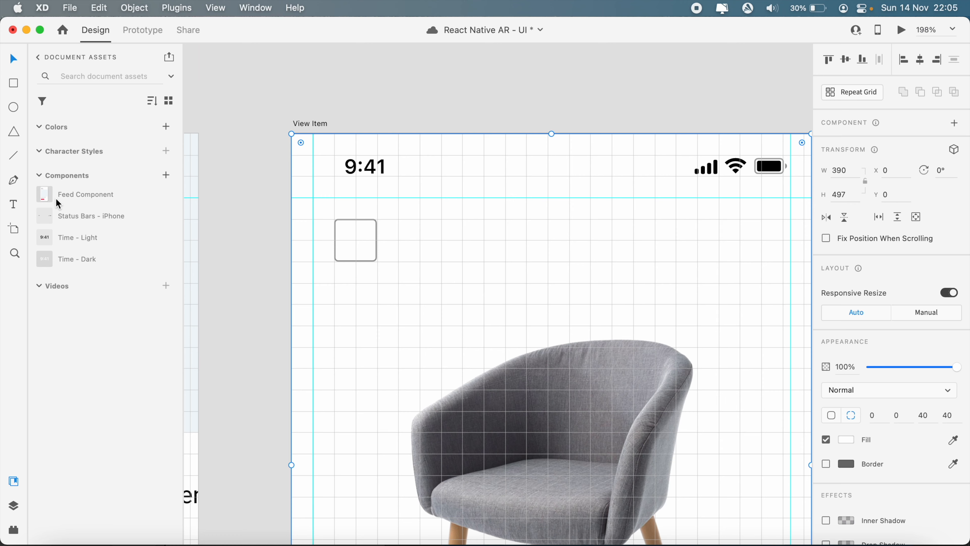
left_click(13, 529)
scroll(85, 111, "up", 3)
double_click(100, 126)
type("arrow")
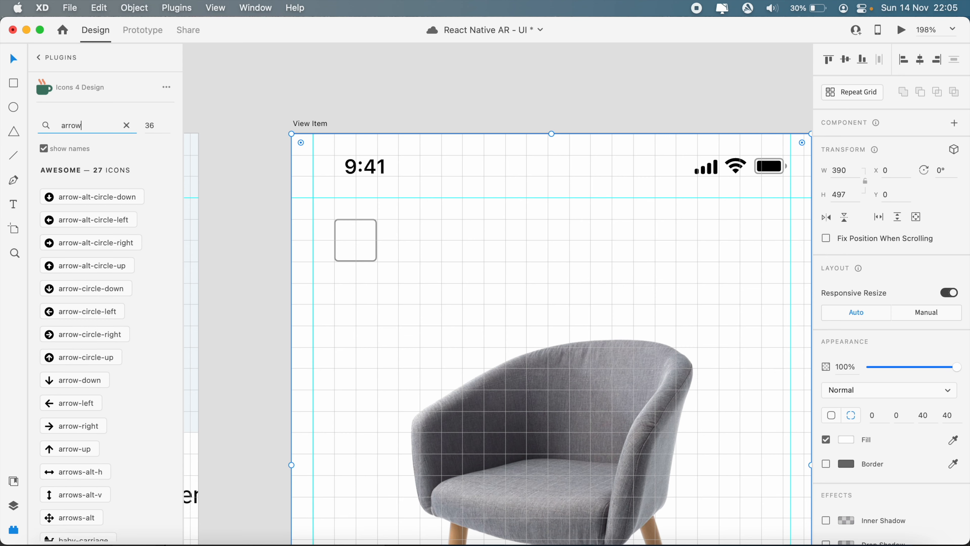
scroll(103, 448, "down", 15)
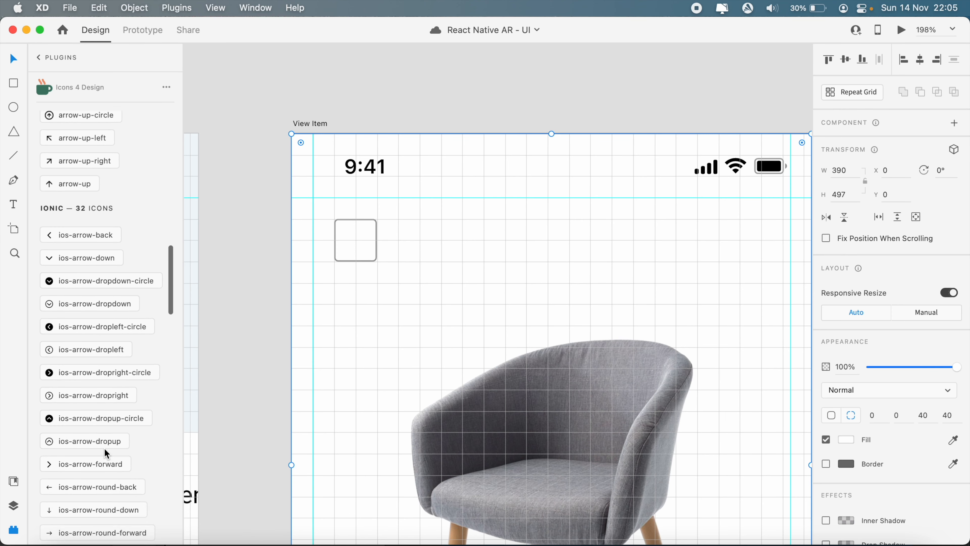
left_click(331, 244)
left_click_drag(71, 243, 390, 245)
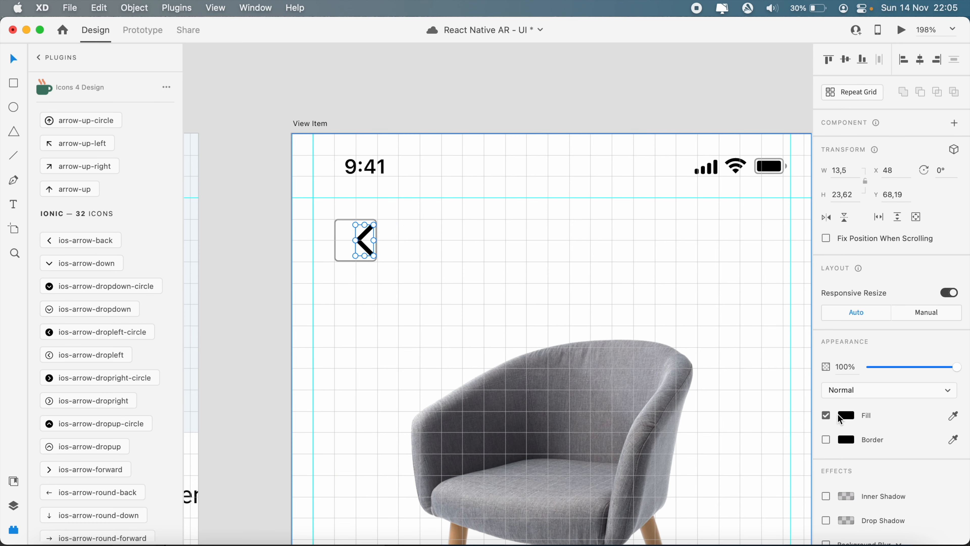
Step: Fill the back arrow with the saved dark grey swatch and centre it horizontally and vertically in the rounded square
left_click(846, 415)
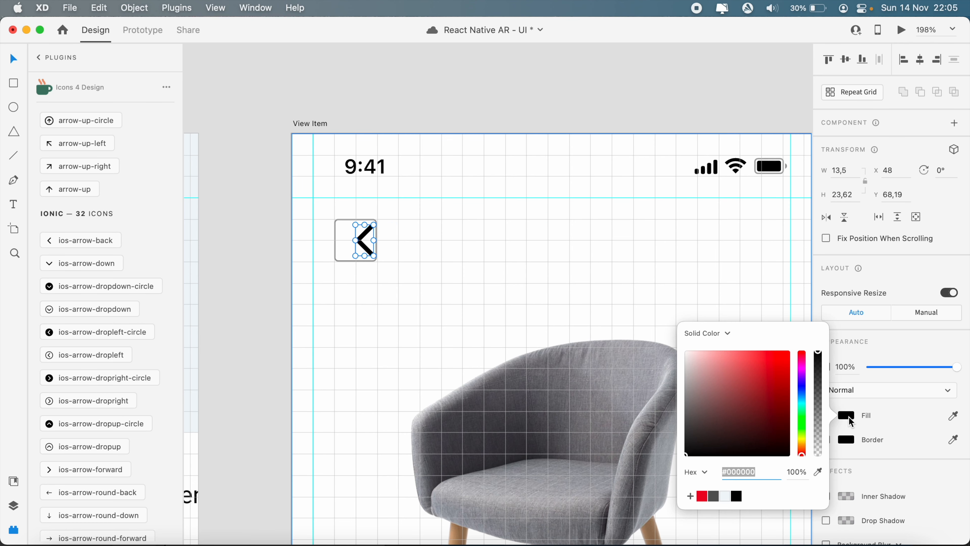
left_click(713, 495)
left_click(365, 247)
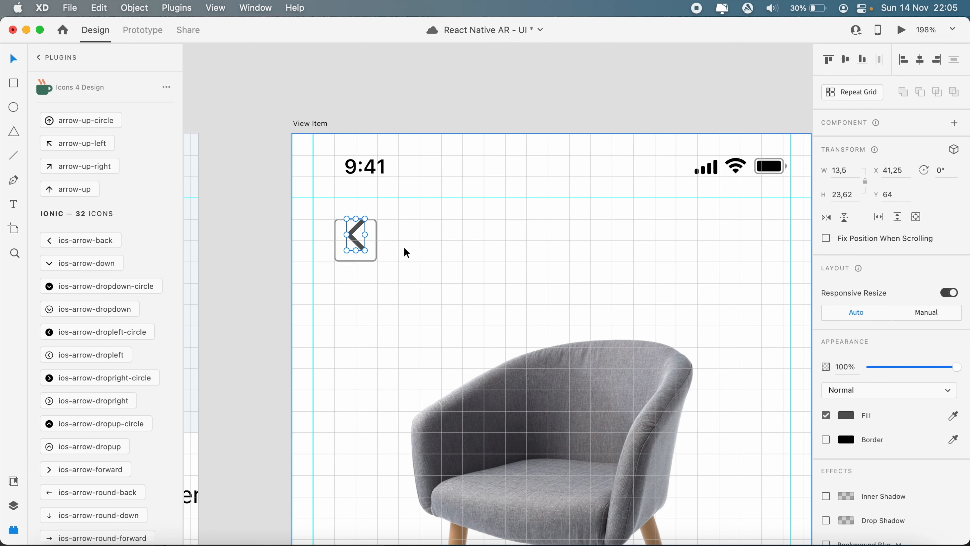
scroll(404, 247, "up", 3)
left_click_drag(316, 186, 308, 203)
left_click(342, 235, "shift")
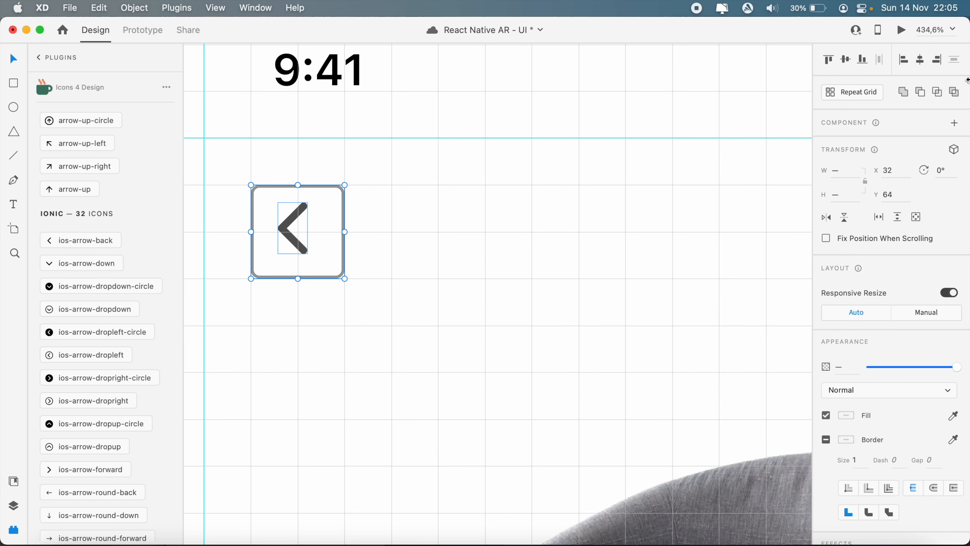
left_click(846, 60)
left_click(920, 60)
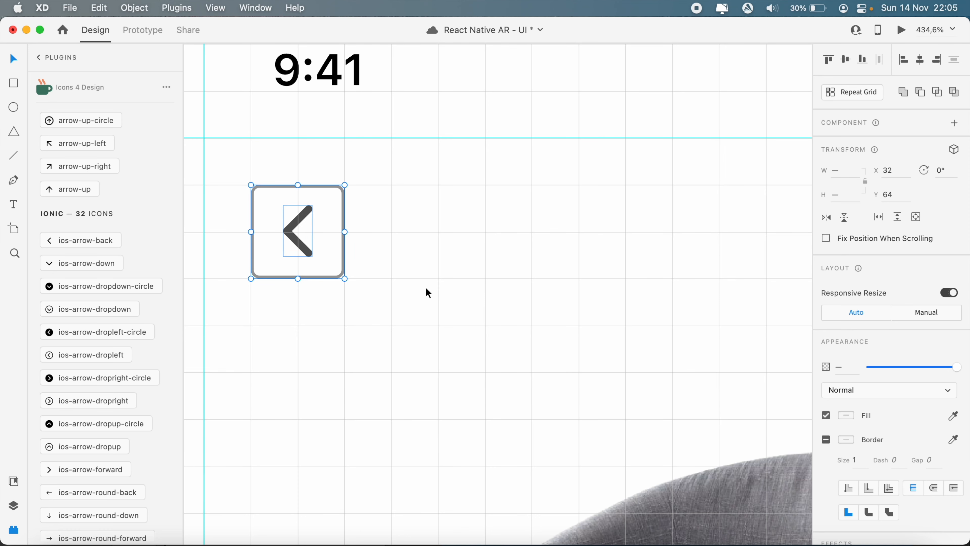
scroll(425, 286, "down", 6)
left_click(421, 304)
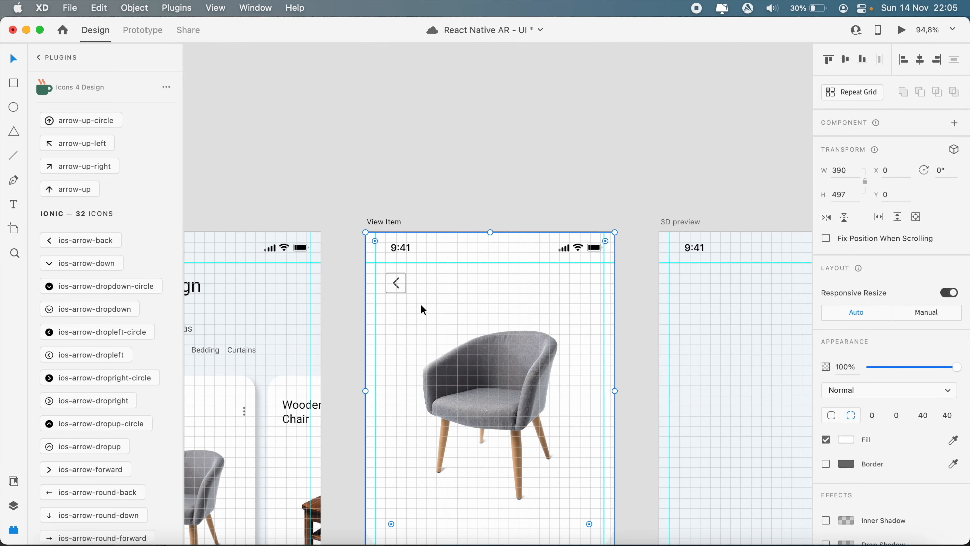
Step: Group the back arrow with its rounded square
key("super+apostrophe")
scroll(420, 305, "up", 10)
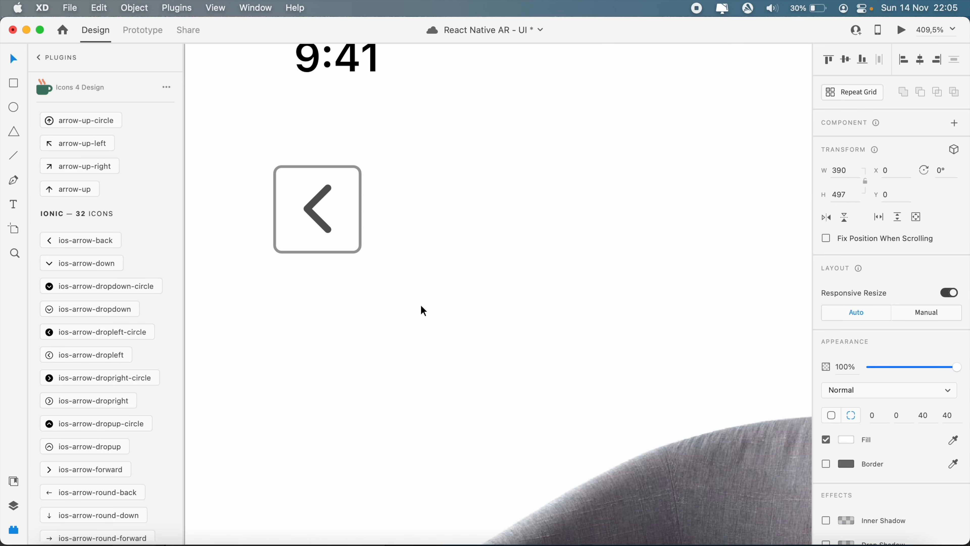
left_click(313, 224)
left_click(316, 217)
left_click(347, 216, "shift")
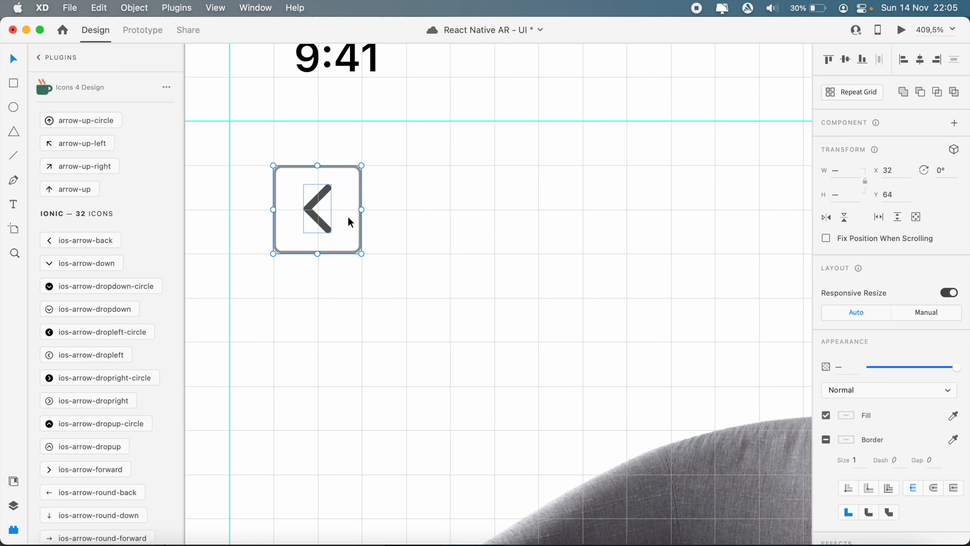
key("super+g")
scroll(347, 216, "down", 5)
scroll(348, 217, "up", 3)
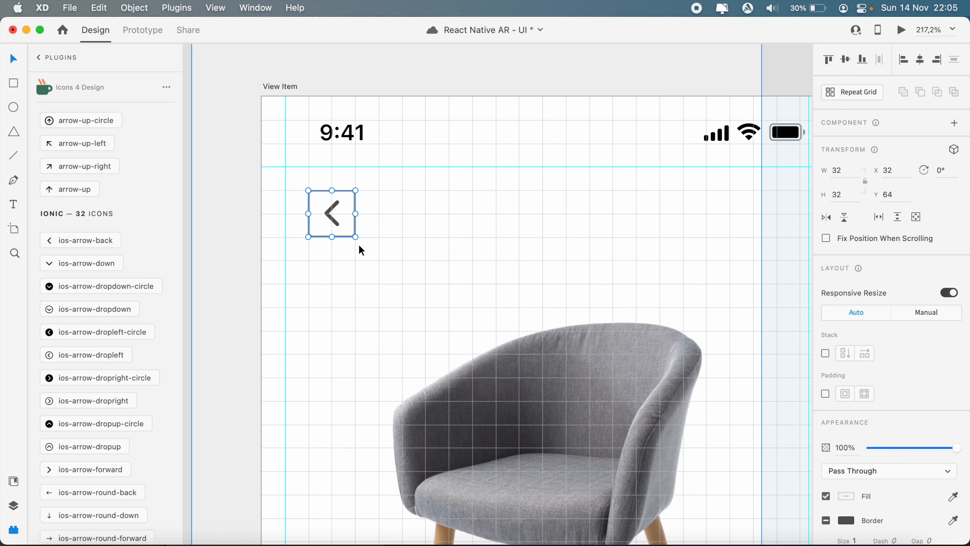
Step: Try to resize the grouped back button to a width of 26 with its proportions locked, and undo the resize
left_click(864, 181)
scroll(601, 234, "down", 4)
left_click(842, 171)
key("BackSpace")
type("1")
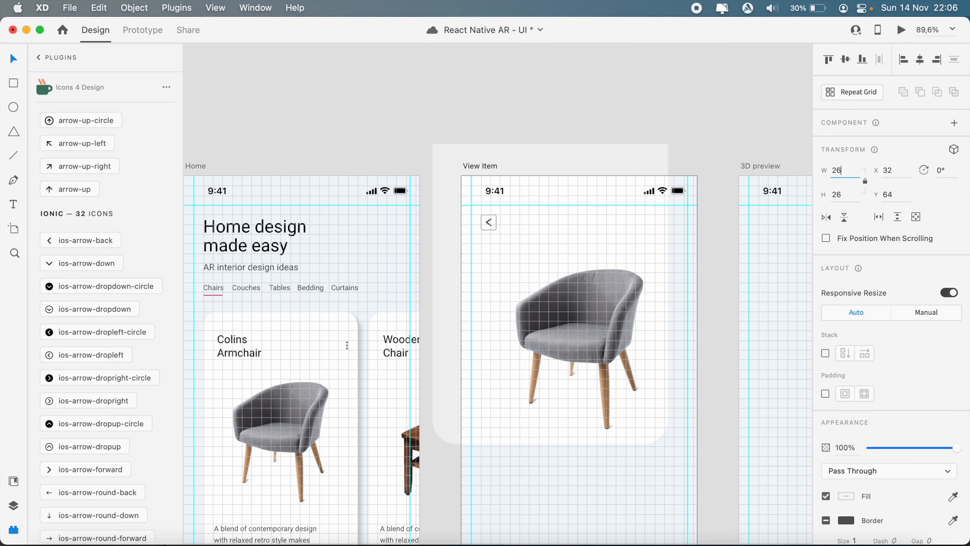
key("Return")
left_click(543, 229)
scroll(543, 229, "up", 5)
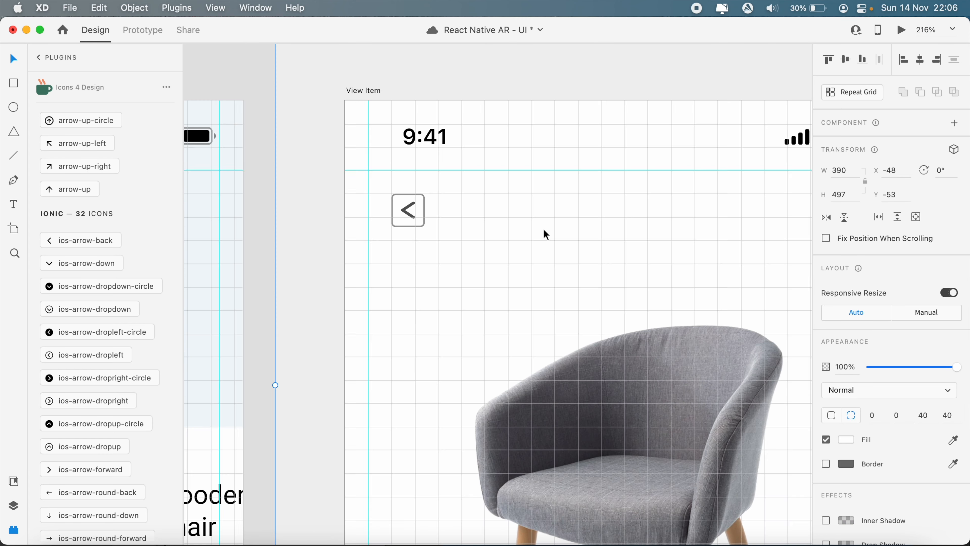
scroll(543, 228, "down", 6)
key("super+z")
key("super+z")
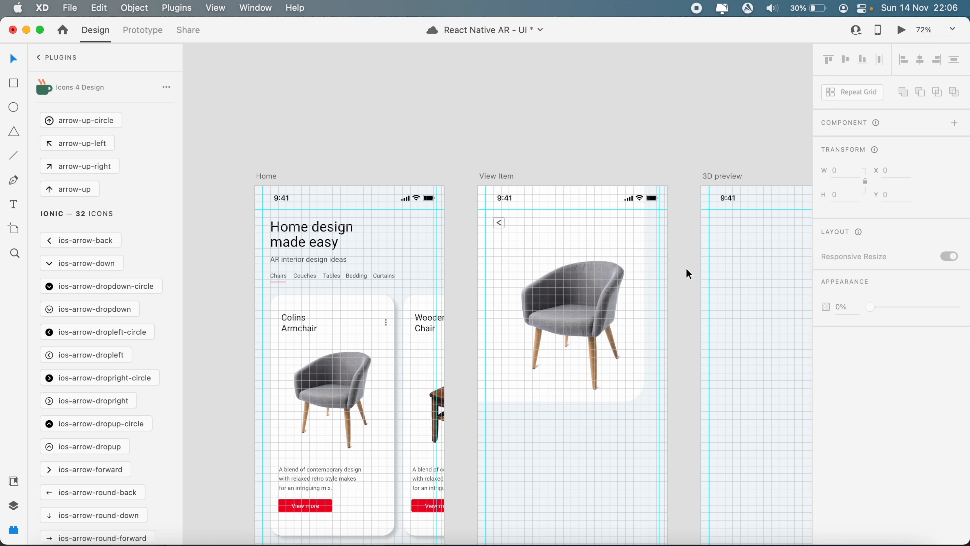
Step: Centre the white panel horizontally on the View Item artboard and move it to X 0, Y 0
left_click(606, 262)
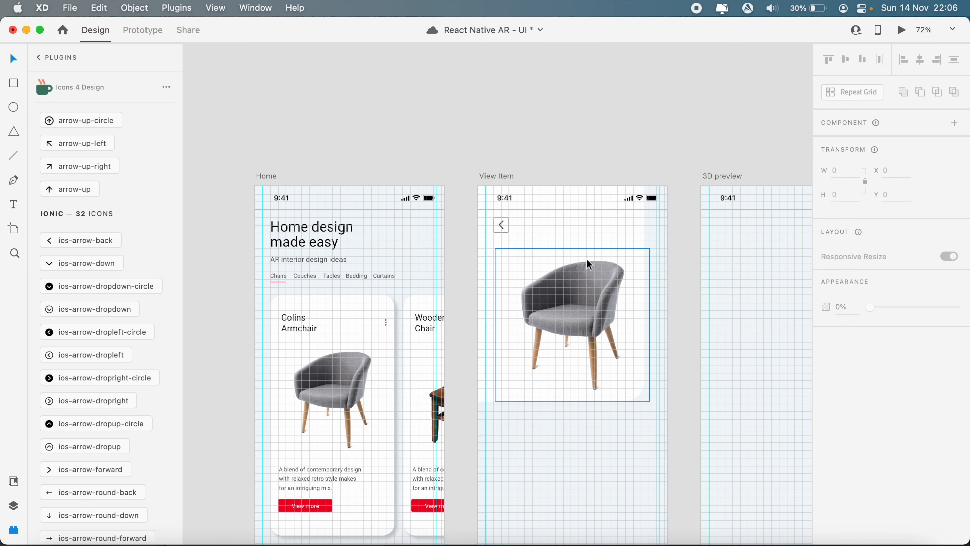
left_click(572, 224)
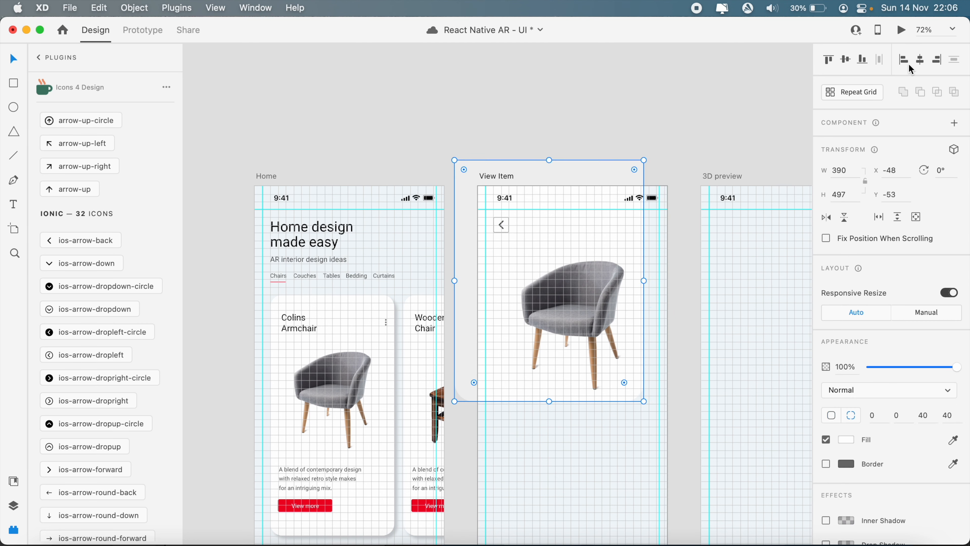
left_click(921, 63)
left_click_drag(608, 231, 607, 259)
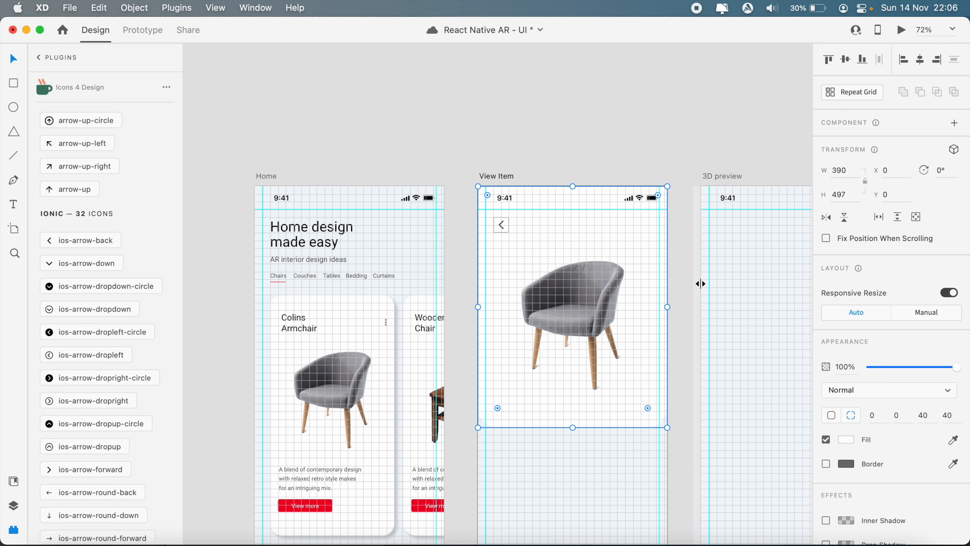
Step: Resize only the back button's rounded square to 26 by 26, keeping its upper-left corner in place
scroll(544, 223, "up", 5)
left_click(443, 228)
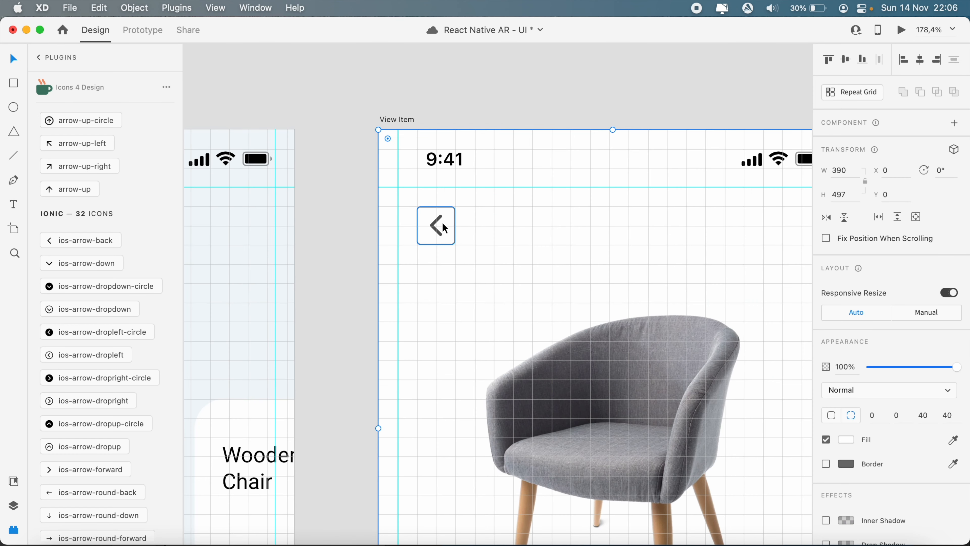
scroll(444, 229, "down", 5)
scroll(445, 228, "up", 6)
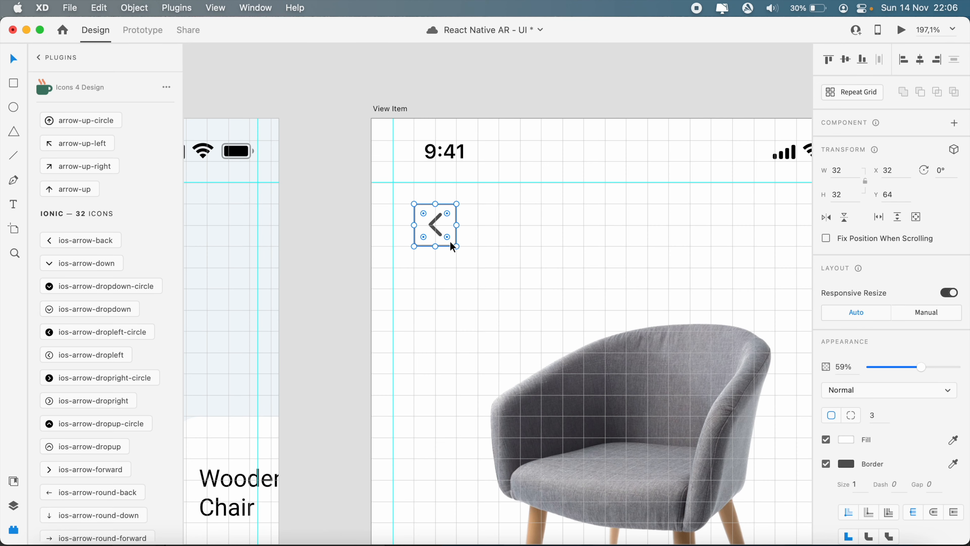
left_click_drag(457, 246, 449, 245)
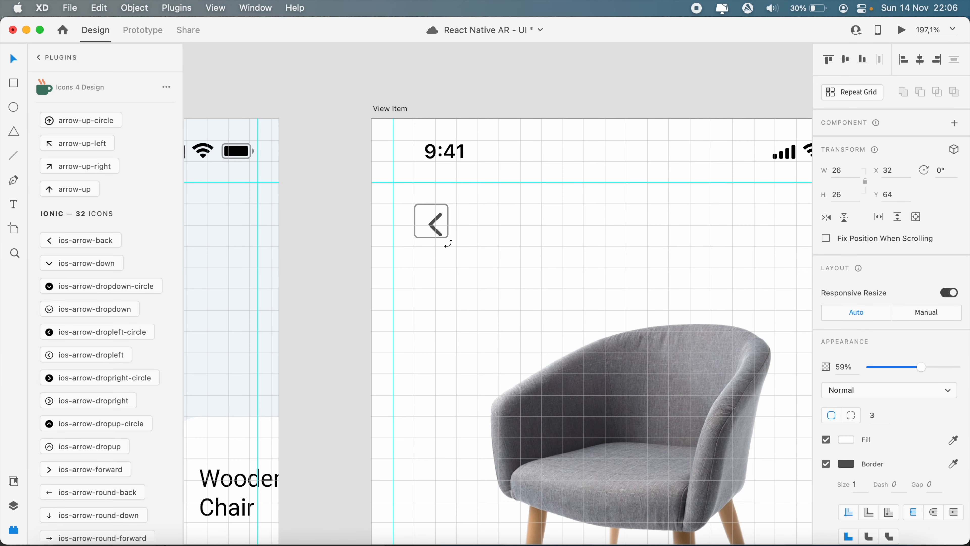
left_click(458, 276)
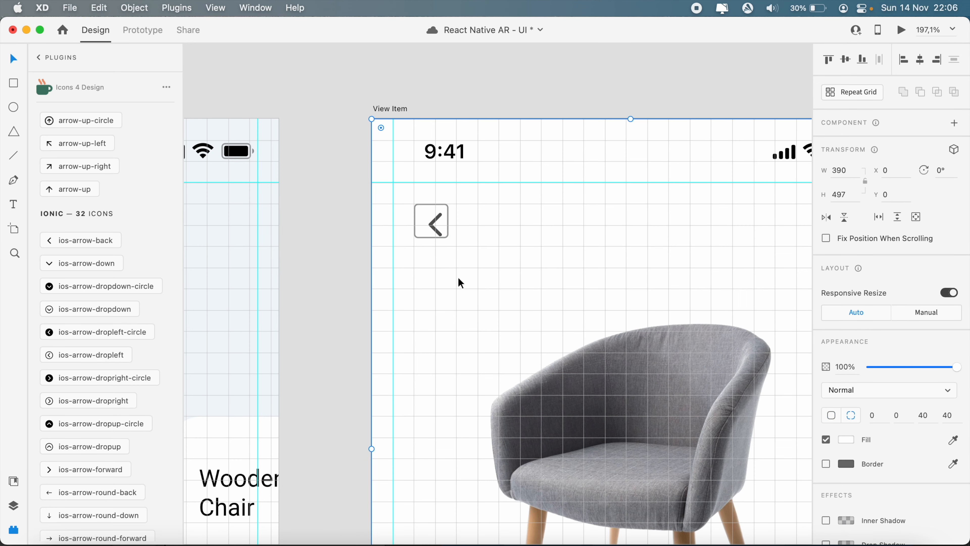
Step: Shrink the back arrow and centre it horizontally and vertically inside the smaller rounded square
scroll(457, 277, "up", 3)
scroll(458, 277, "down", 5)
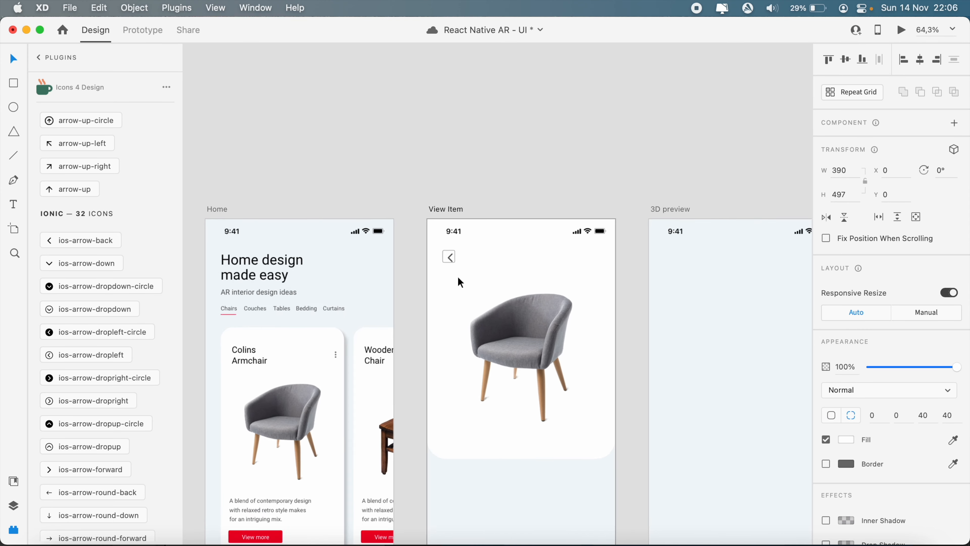
scroll(456, 280, "up", 4)
left_click(418, 195)
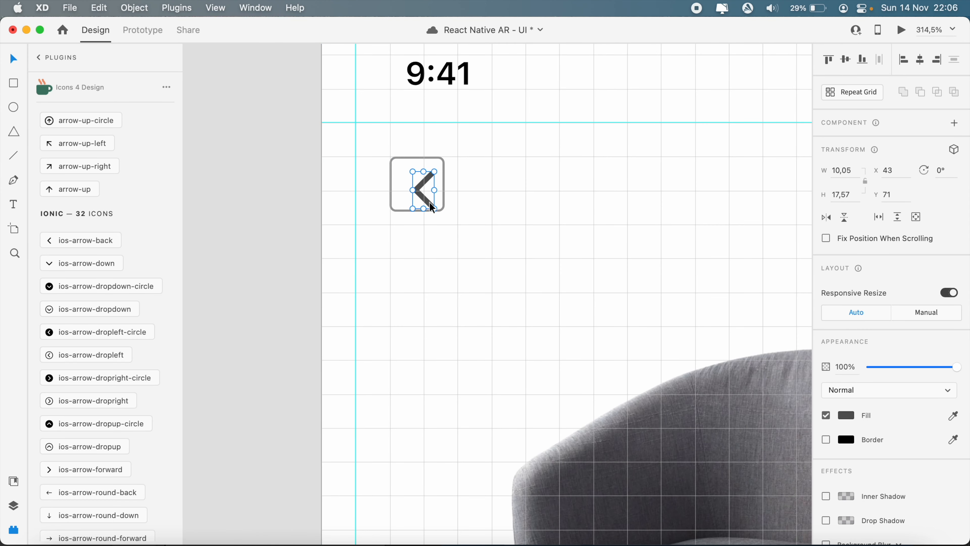
double_click(428, 202)
left_click(439, 189, "shift")
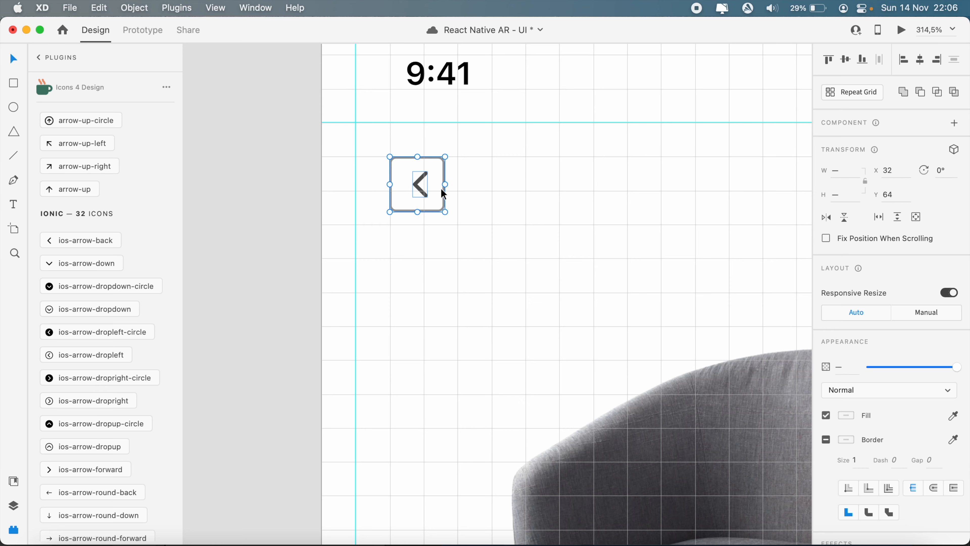
left_click(920, 59)
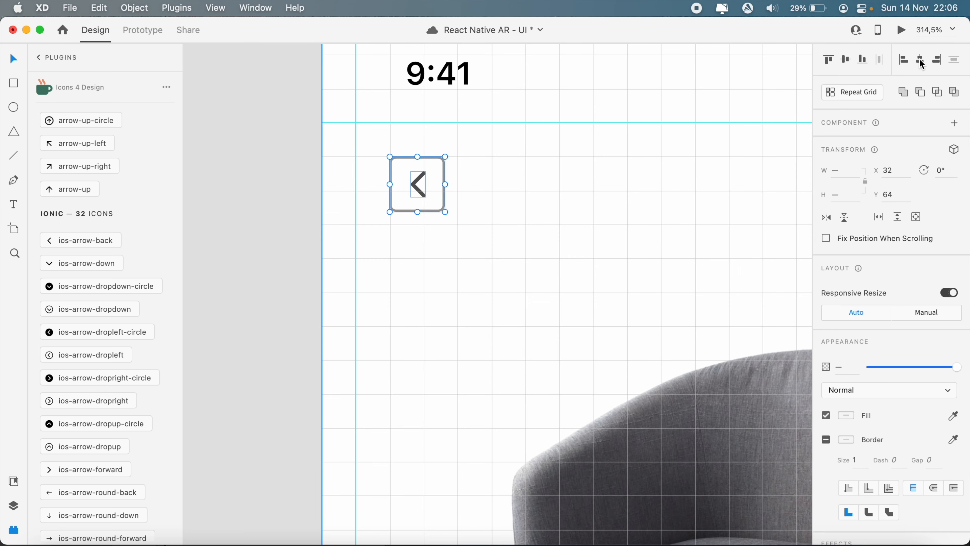
Step: Group the back arrow with its 26 by 26 rounded square
key("super+g")
scroll(577, 262, "down", 4)
scroll(577, 263, "down", 3)
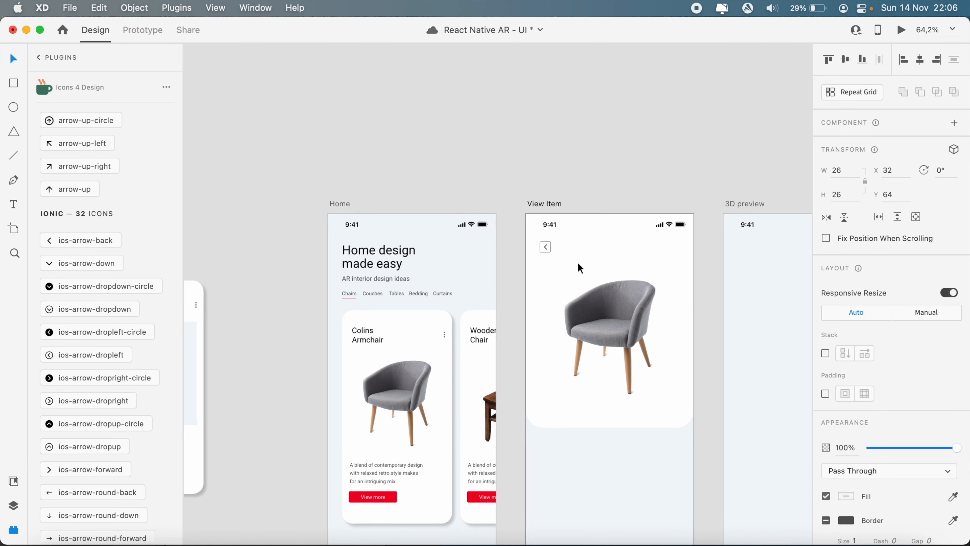
scroll(580, 267, "up", 2)
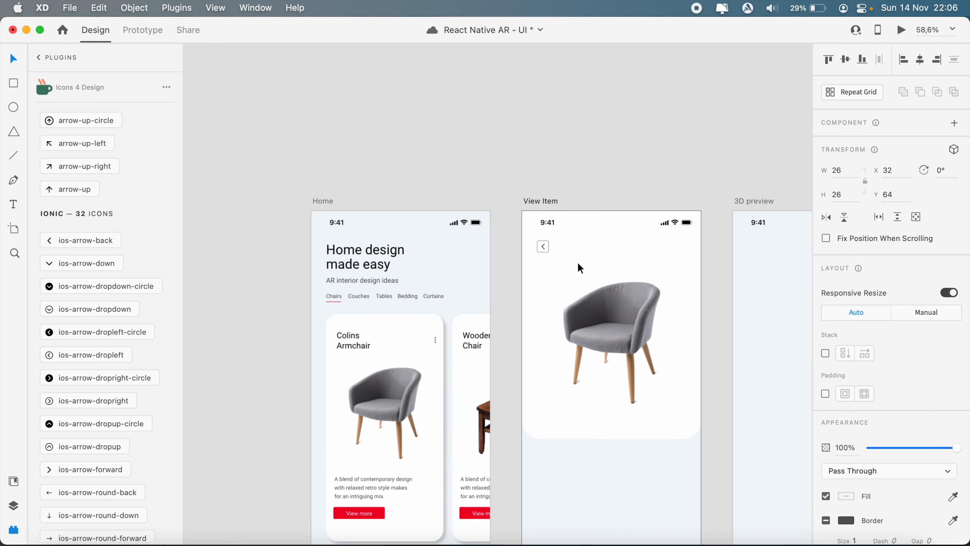
key("super+'")
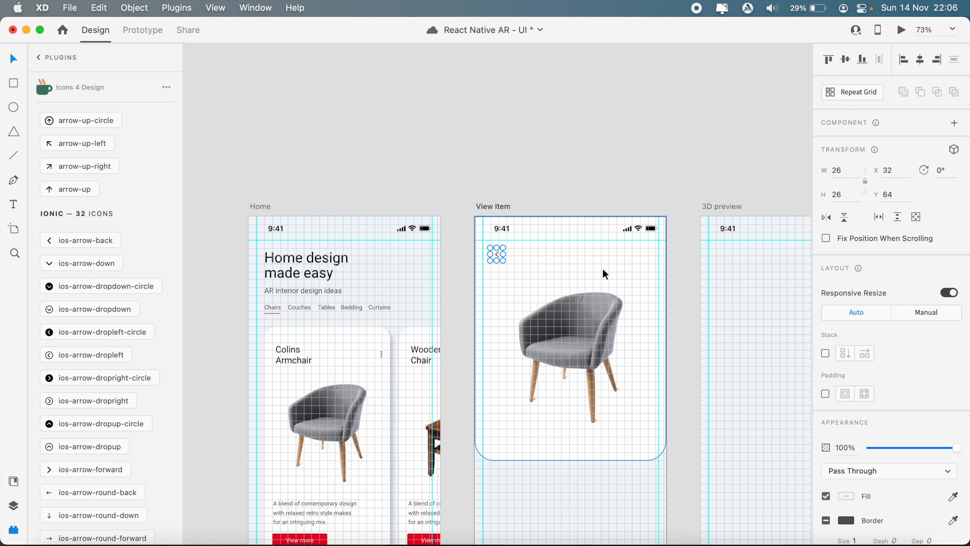
left_click(668, 325)
scroll(668, 325, "down", 2)
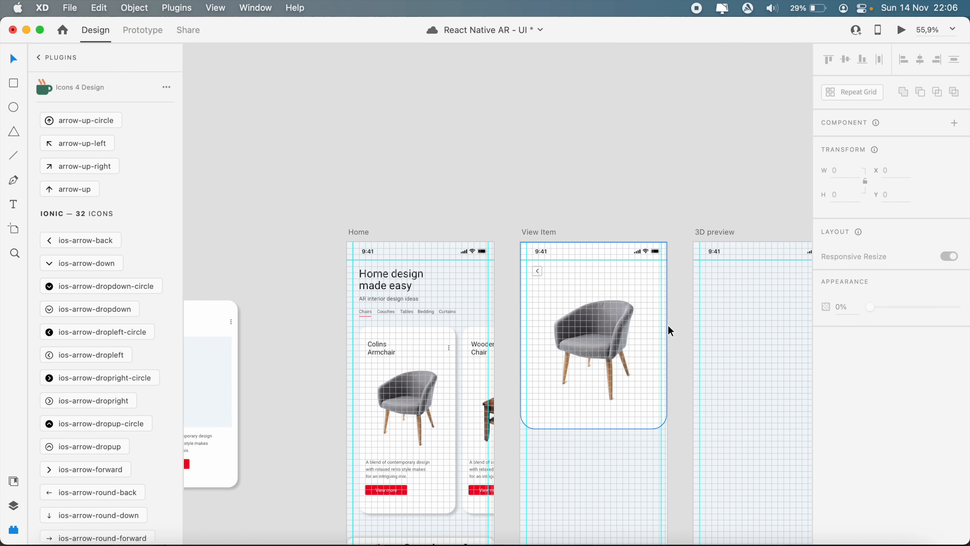
key("super+'")
scroll(667, 325, "down", 2)
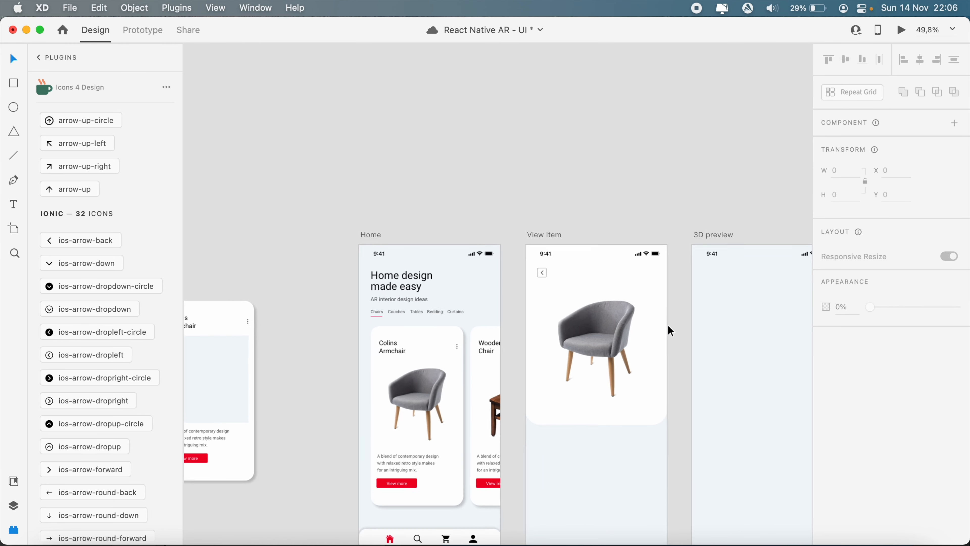
Step: Move the armchair image slightly upward on the View Item screen's white panel
scroll(667, 325, "up", 5)
key("super+'")
left_click(512, 404)
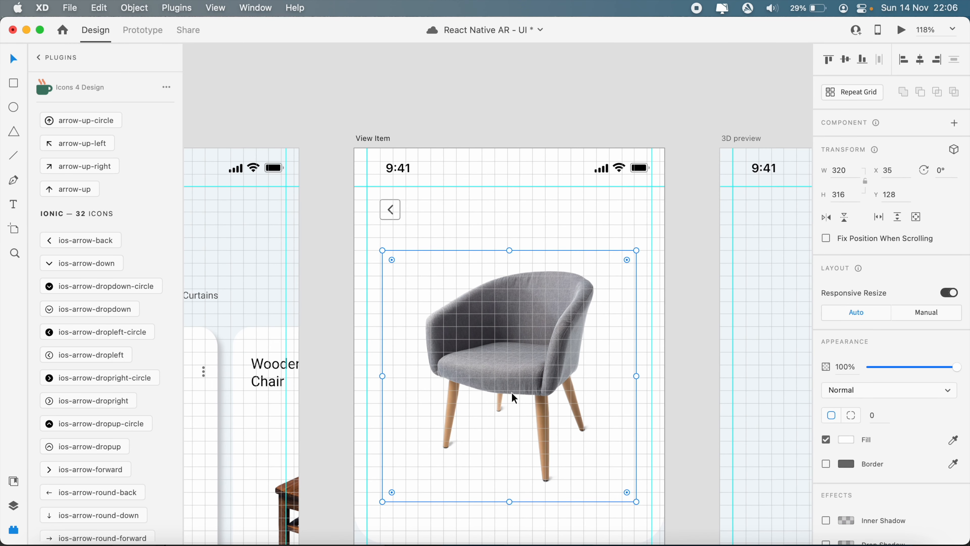
left_click_drag(511, 392, 511, 374)
left_click(701, 368)
Step: Duplicate the "AR interior design ideas" subtitle from the Home screen to just below the armchair on the View Item screen
scroll(701, 364, "down", 3)
scroll(701, 364, "down", 1)
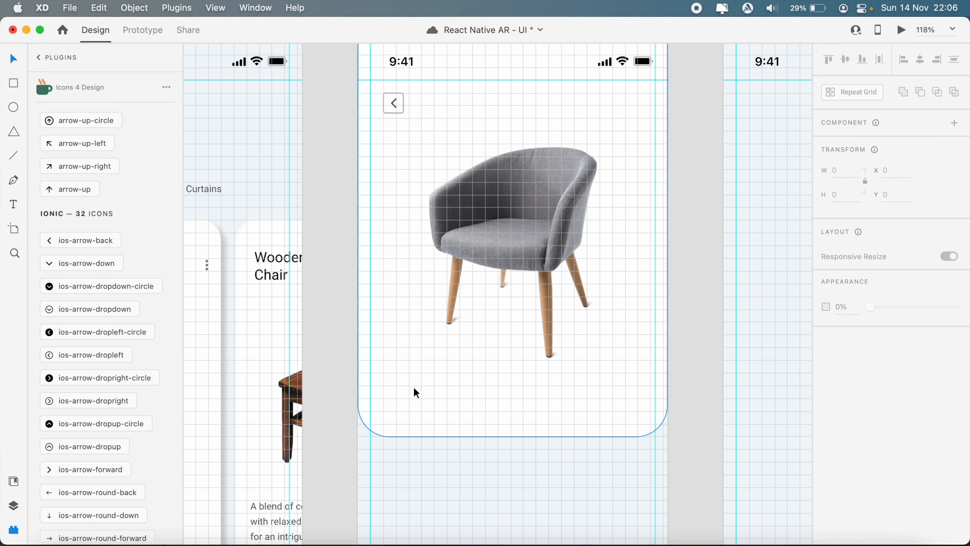
scroll(459, 361, "left", 8)
scroll(459, 360, "down", 2)
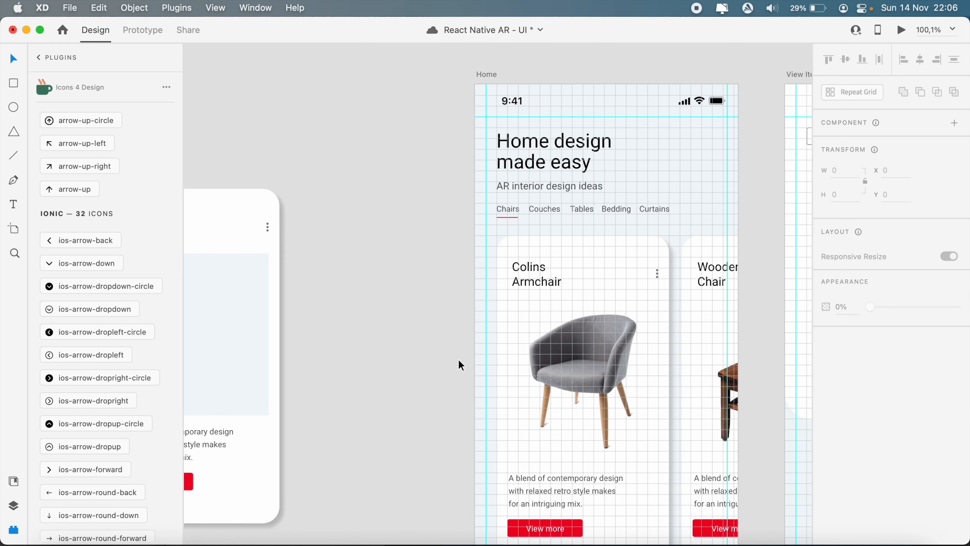
scroll(459, 359, "right", 6)
scroll(459, 359, "down", 2)
left_click(369, 135)
key("super+c")
left_click_drag(369, 134, 712, 310)
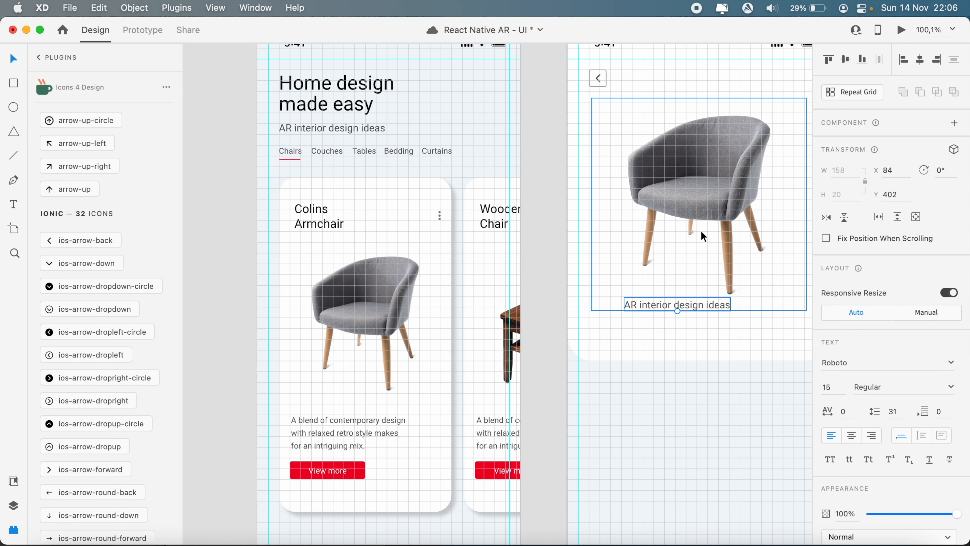
Step: Align the duplicated subtitle's left edge with the back button at X 32
scroll(353, 196, "up", 5)
scroll(363, 229, "right", 8)
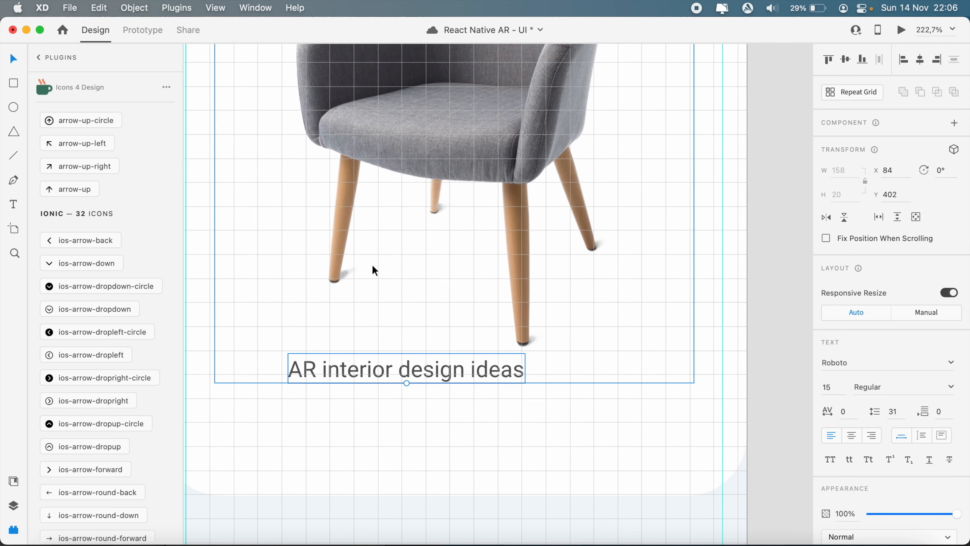
left_click_drag(334, 378, 280, 379)
scroll(282, 375, "down", 5)
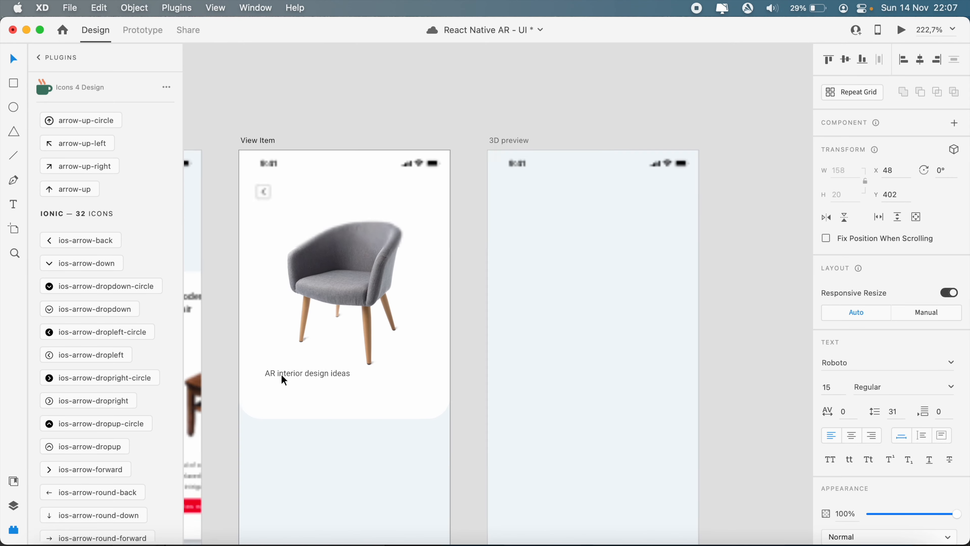
left_click(264, 194)
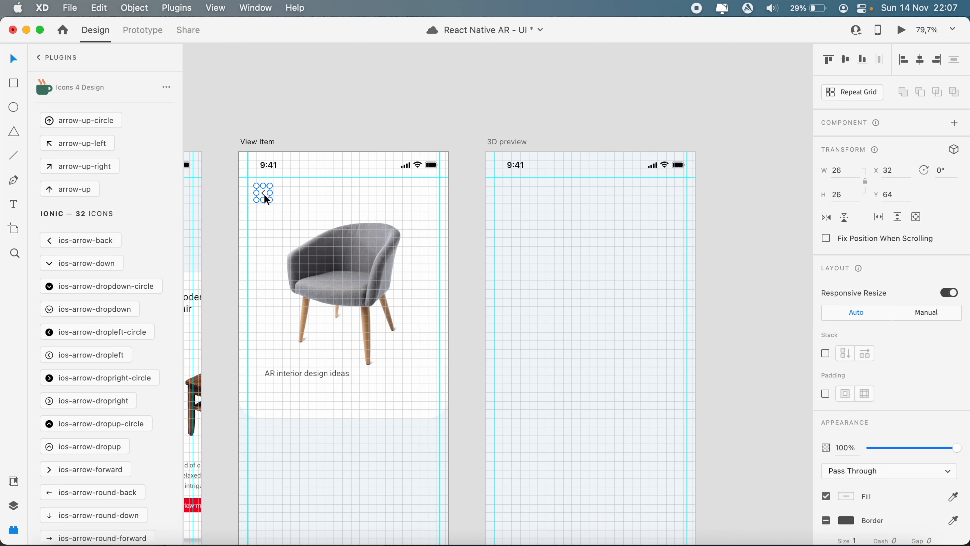
left_click(301, 372, "shift")
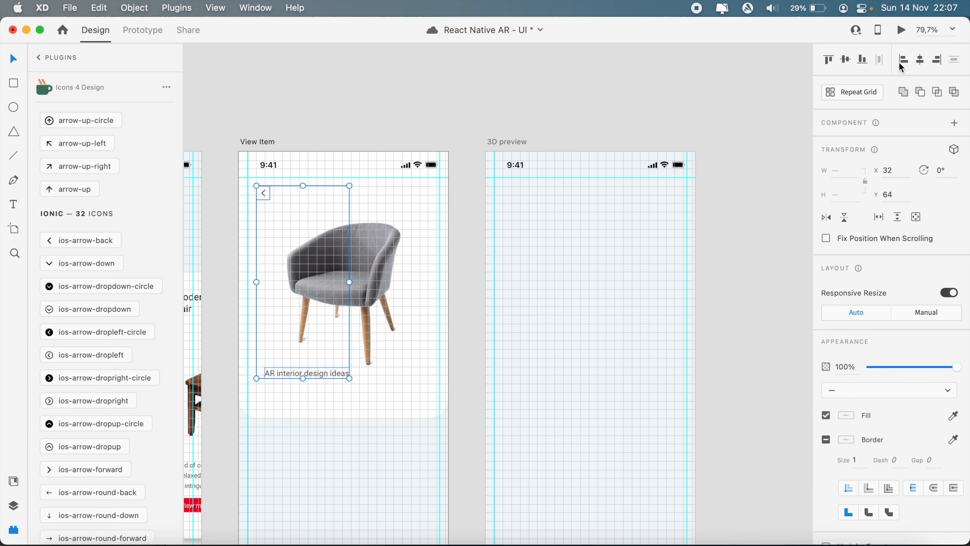
scroll(312, 363, "up", 3)
scroll(312, 363, "left", 5)
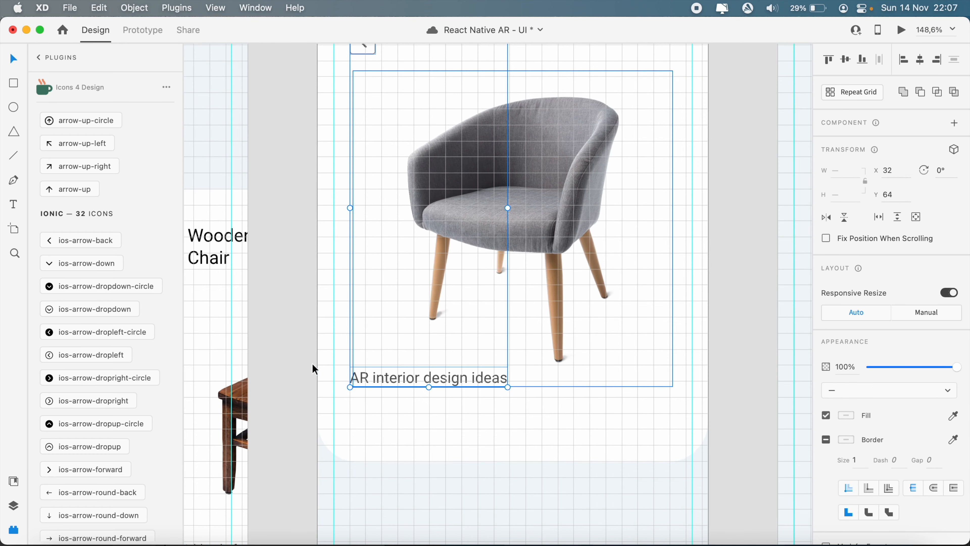
Step: Replace the duplicated subtitle's text with "Colour options"
left_click(415, 462)
double_click(423, 381)
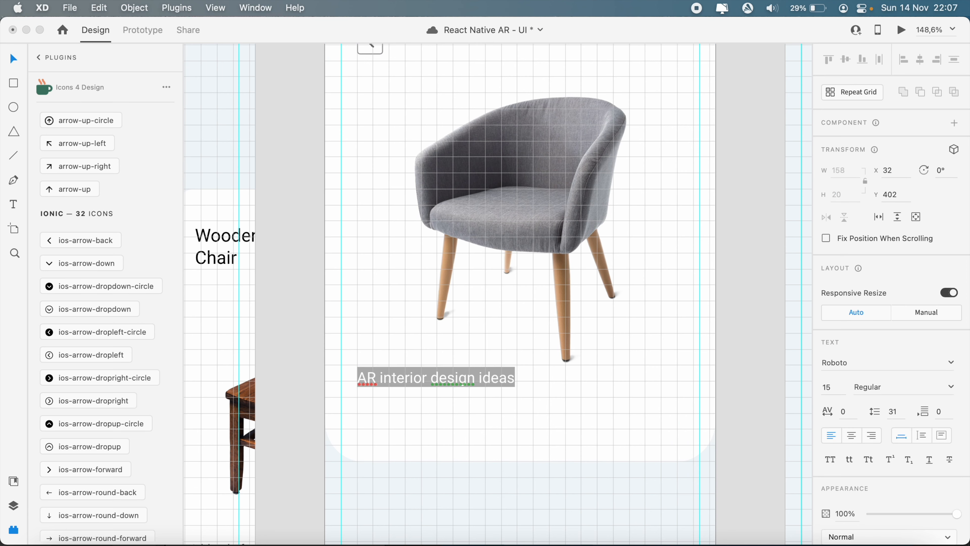
type("Colour options")
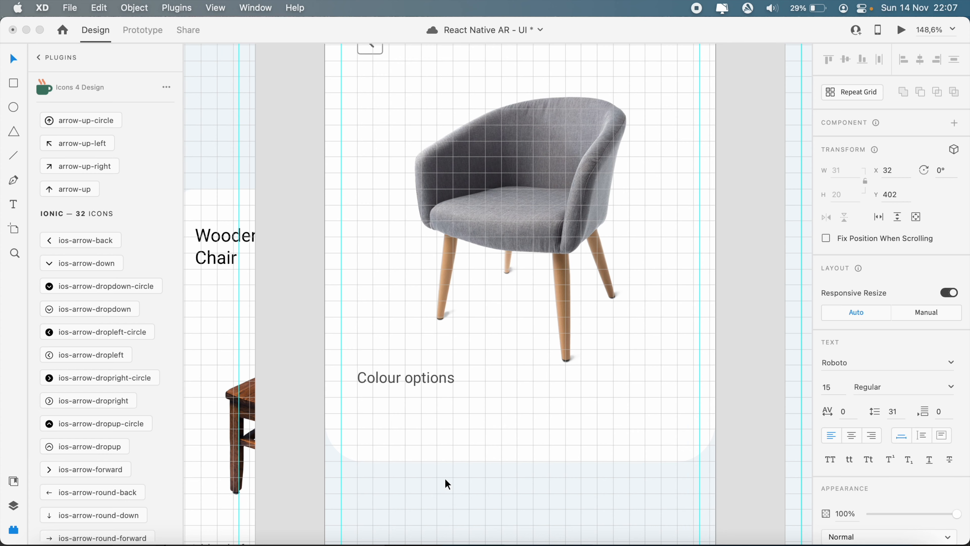
key("Escape")
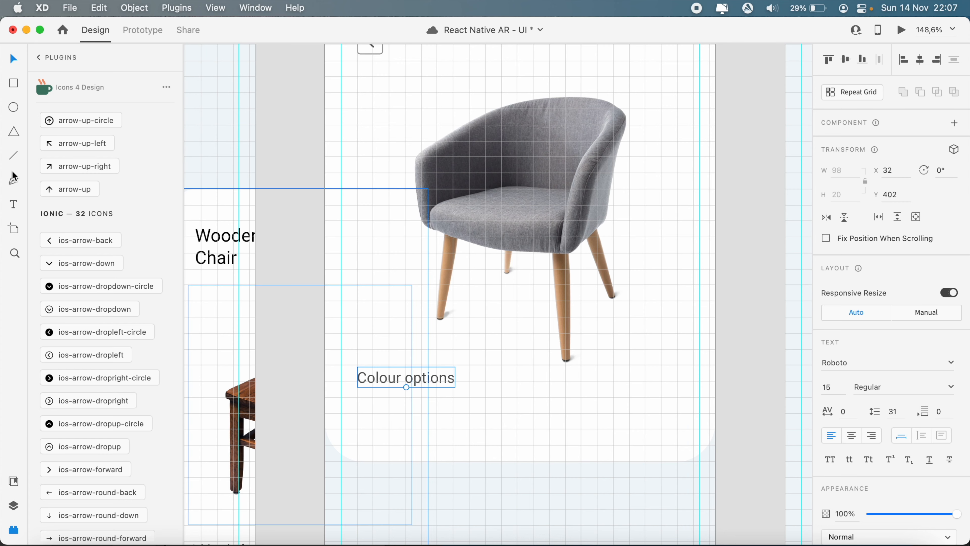
Step: Place a duplicate of the back button below the "Colour options" label at X 32, Y 432
left_click(13, 82)
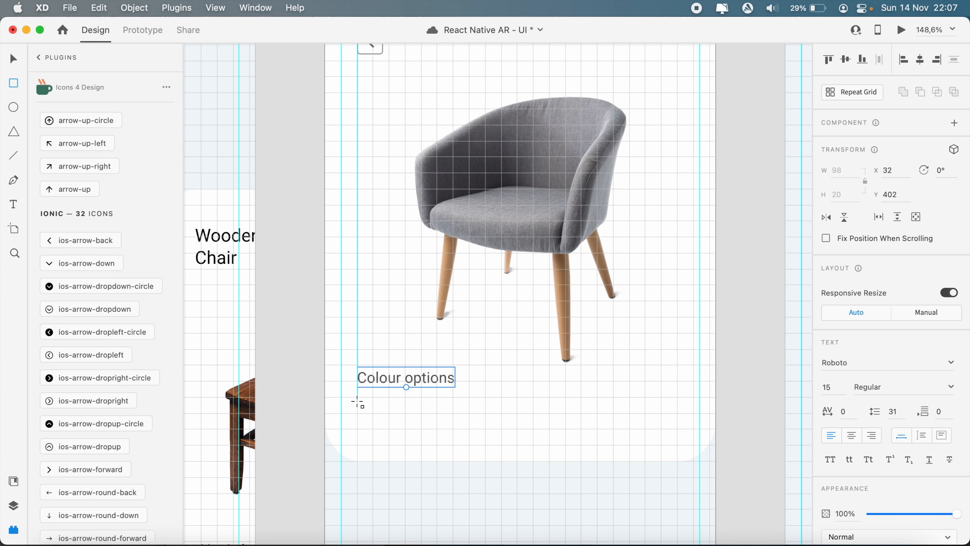
scroll(360, 402, "up", 5)
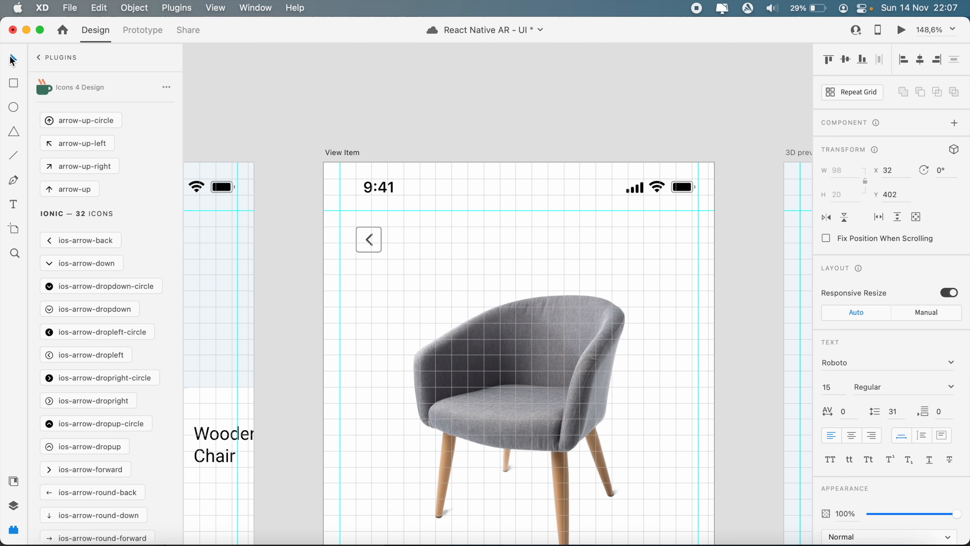
left_click(378, 245)
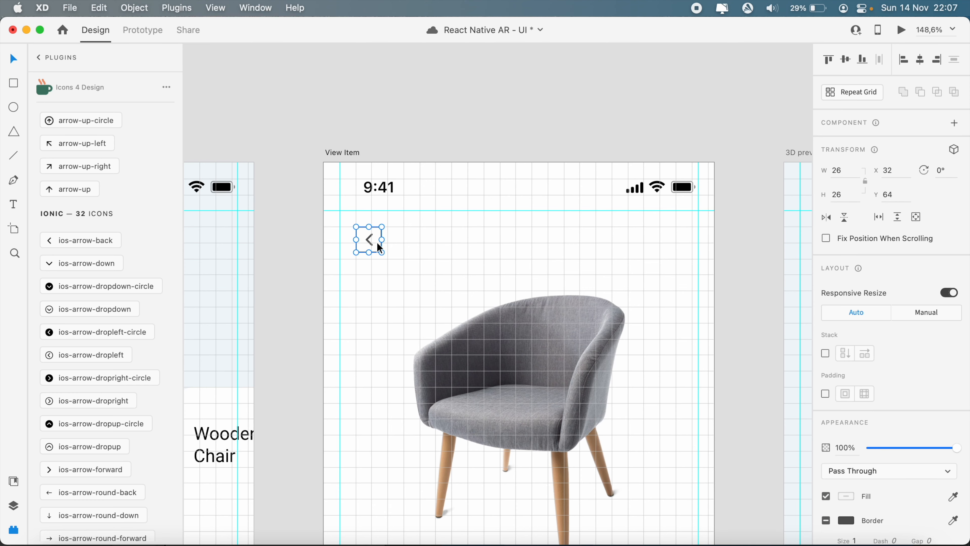
left_click_drag(373, 244, 371, 437)
Step: Ungroup the duplicated back button and delete its arrow, keeping only the rounded square
key("super+shift+g")
left_click(369, 436)
key("Delete")
Step: Style the rounded square below "Colour options" with no border, the saved red swatch #DA0E2F as fill and 100% opacity
left_click(378, 449)
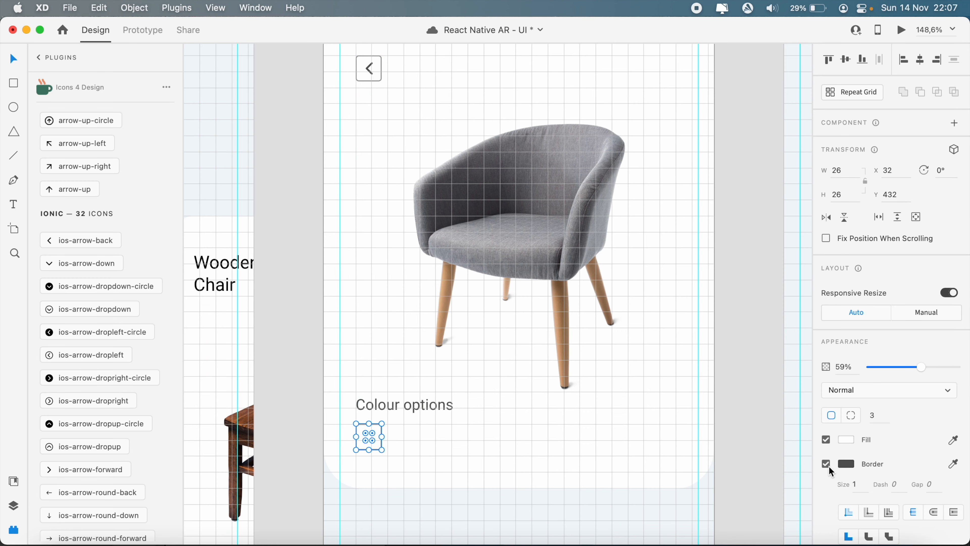
left_click(825, 463)
left_click(848, 441)
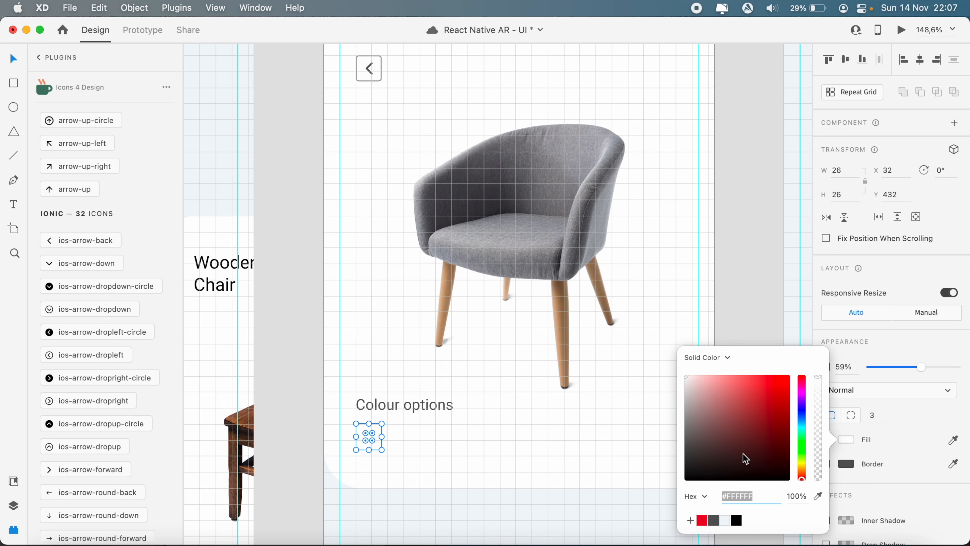
left_click(704, 522)
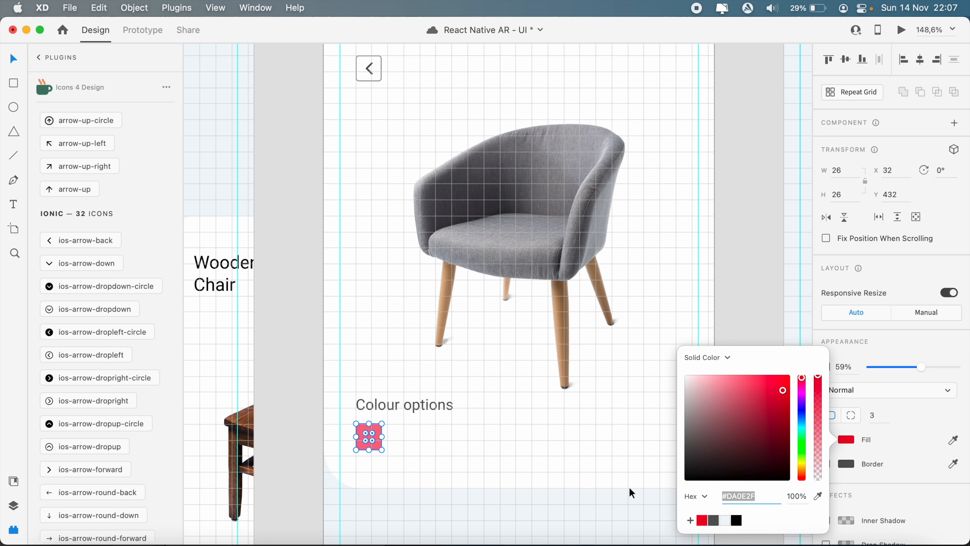
left_click(511, 512)
left_click_drag(932, 373, 959, 367)
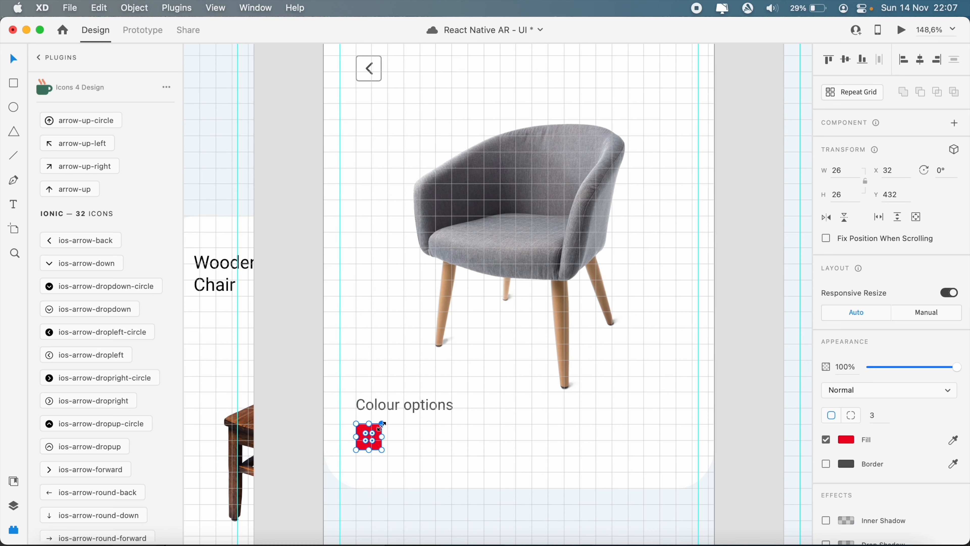
Step: Move the red swatch to X 144 and add a copy at X 102 filled with the saved dark grey
left_click_drag(377, 437, 486, 436)
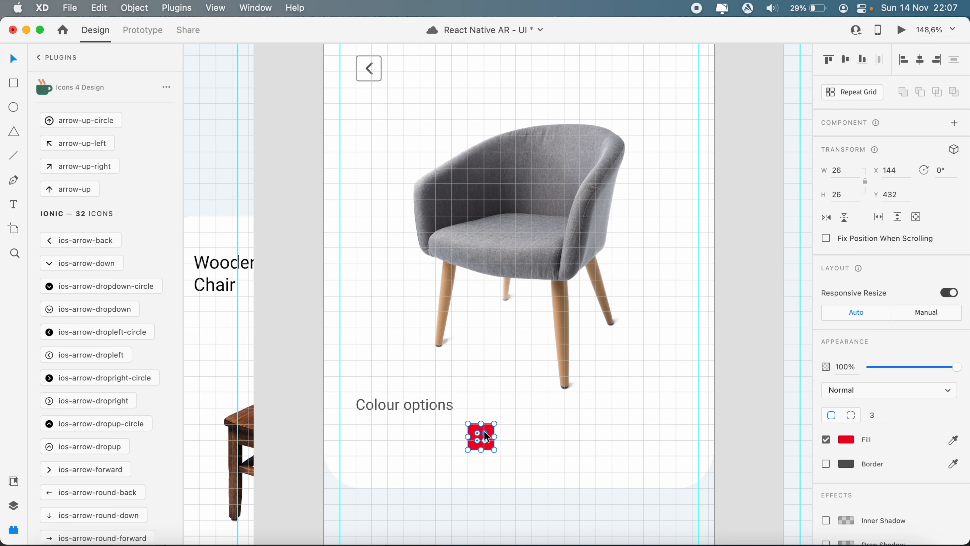
left_click_drag(492, 435, 449, 437)
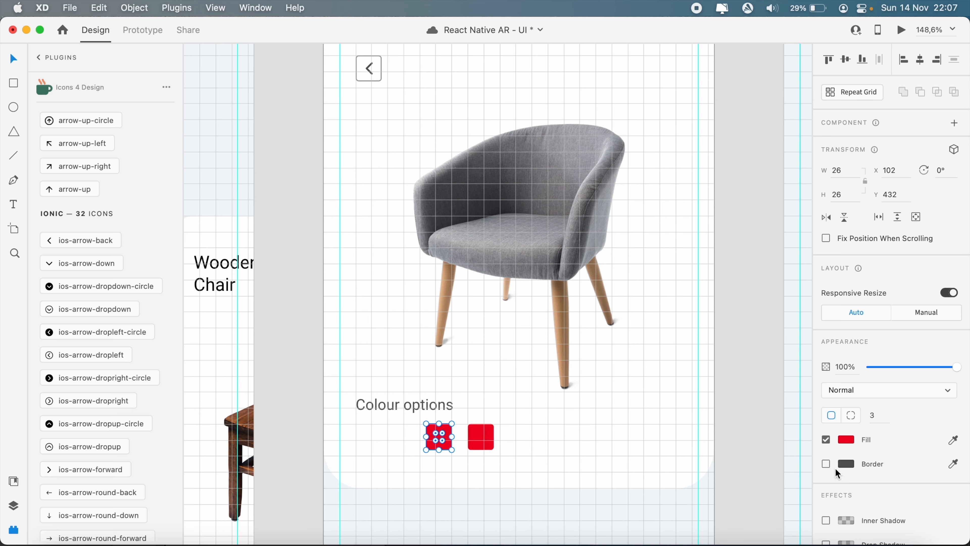
left_click(846, 439)
left_click(714, 520)
Step: Duplicate the red swatch to X 182 on the same row and change the copy's fill to purple
left_click(477, 436)
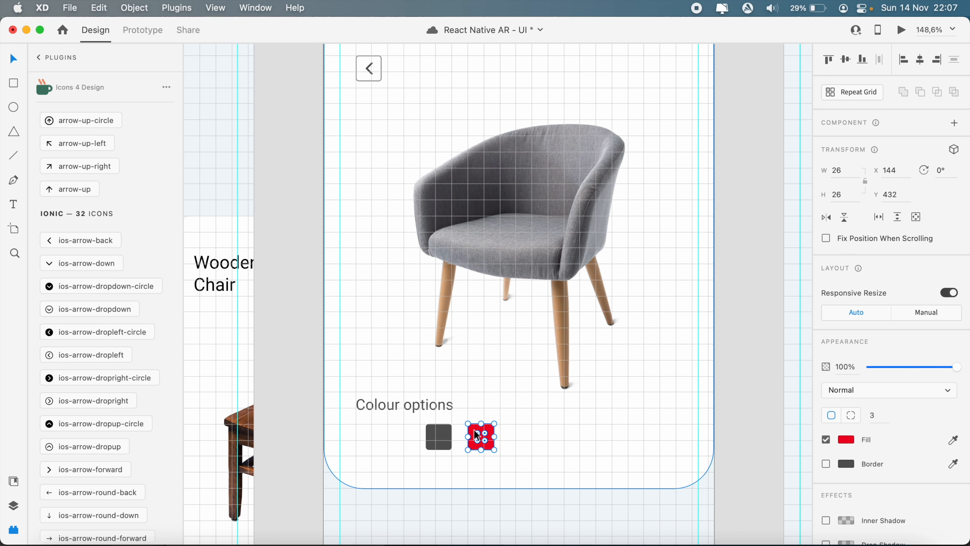
left_click_drag(477, 435, 518, 436)
left_click(847, 440)
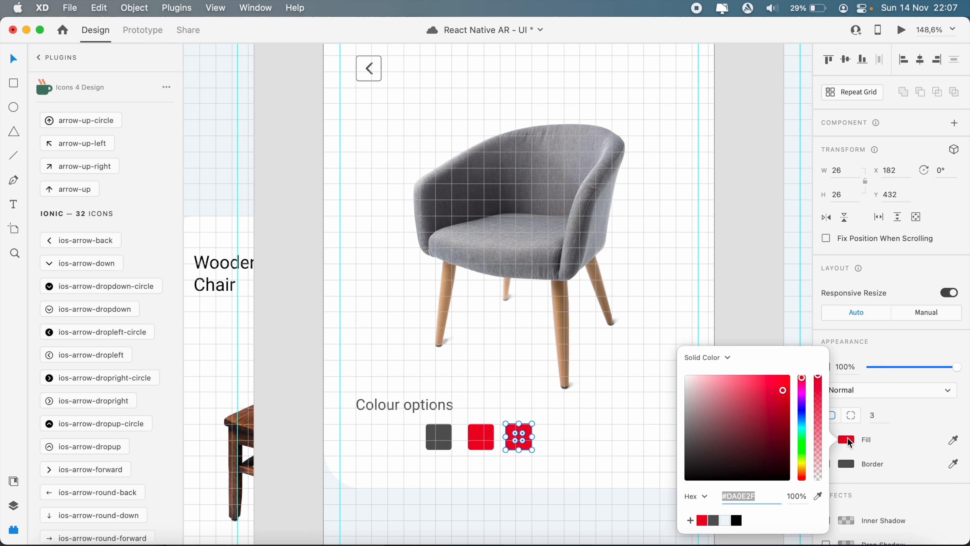
left_click_drag(801, 387, 801, 402)
left_click(522, 495)
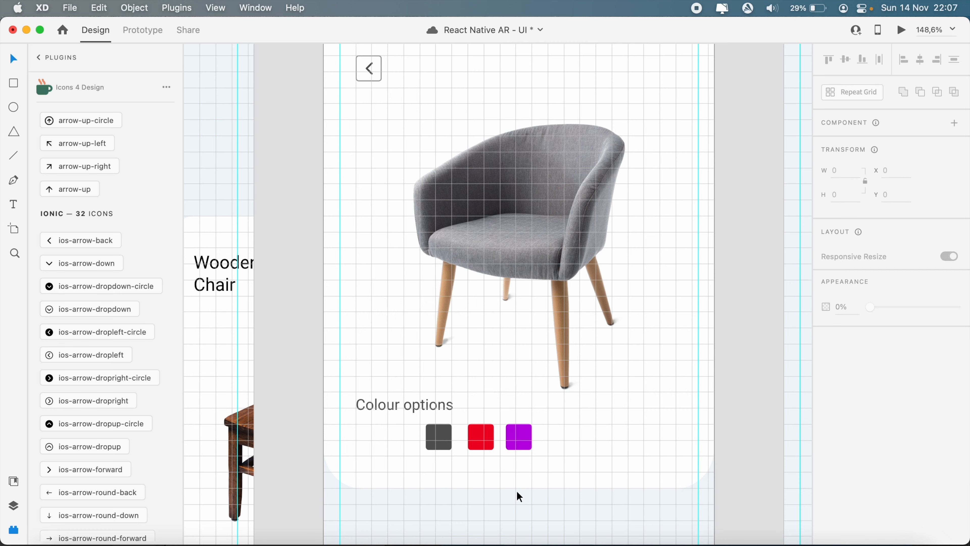
Step: Space the grey, red and purple swatches evenly and move the row to X 32 under the "Colour options" label
left_click(460, 433, "shift")
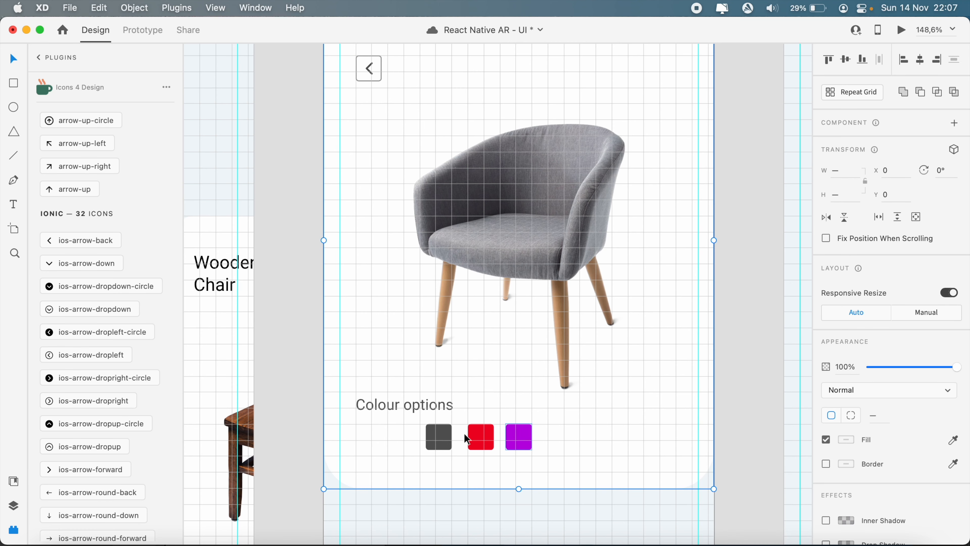
left_click(480, 434)
left_click_drag(473, 434, 476, 429)
left_click(514, 431)
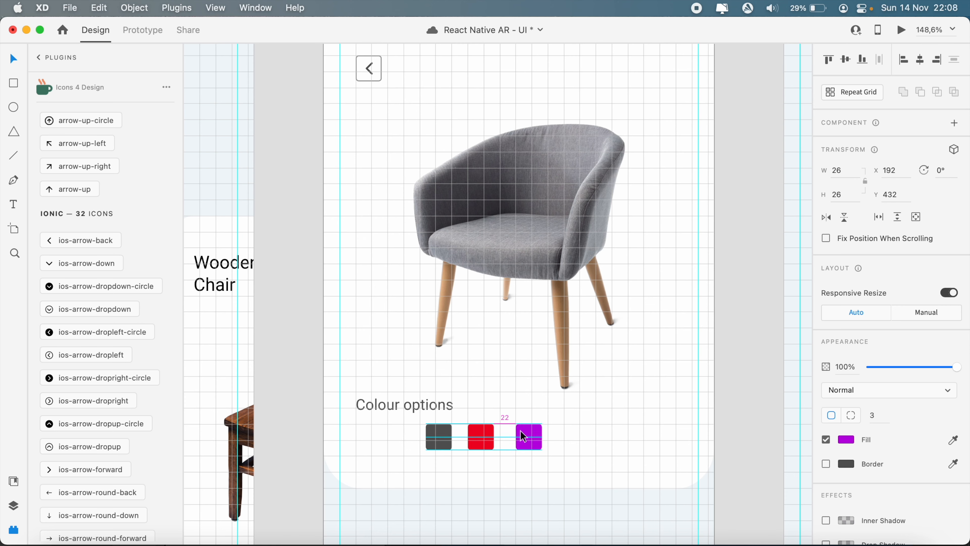
left_click_drag(520, 436, 517, 430)
left_click(482, 433, "shift")
left_click(447, 435, "shift")
left_click_drag(448, 434, 379, 439)
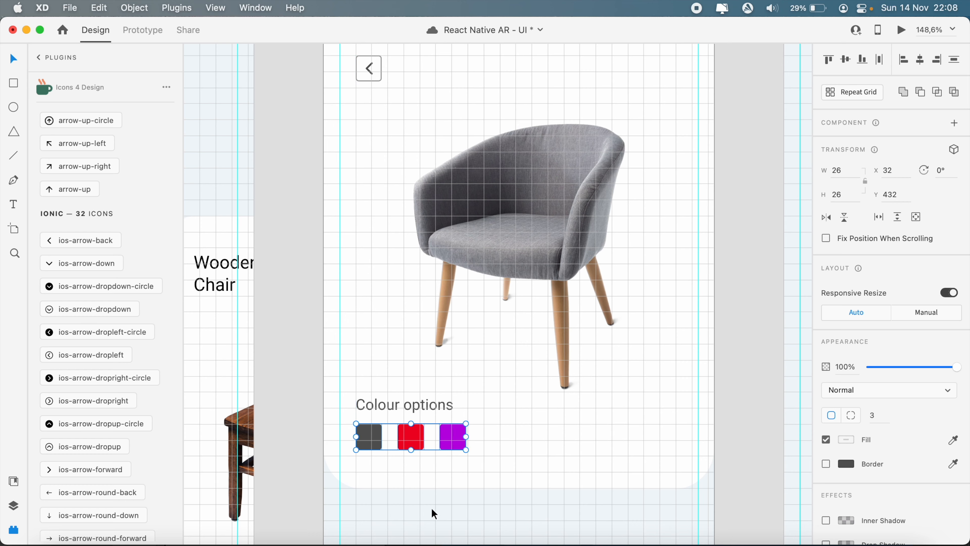
left_click(439, 517)
Step: Save the document and look over the Home, View Item and 3D preview artboards together
key("super+s")
key("super+0")
scroll(437, 519, "down", 5)
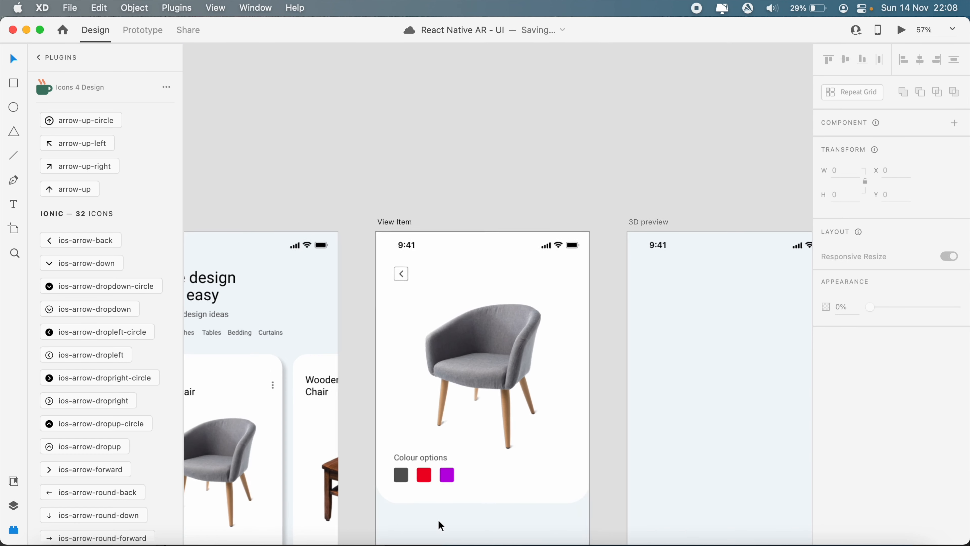
key("super+'")
scroll(438, 519, "down", 3)
scroll(439, 524, "up", 3)
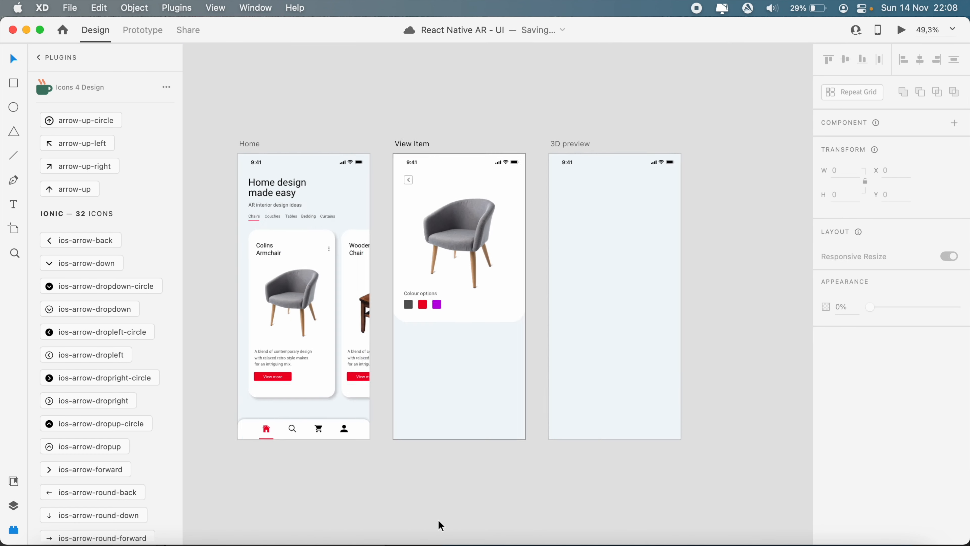
Step: Copy the bottom navigation bar from the Home artboard to the View Item and 3D preview artboards
scroll(439, 523, "down", 5)
scroll(381, 424, "left", 3)
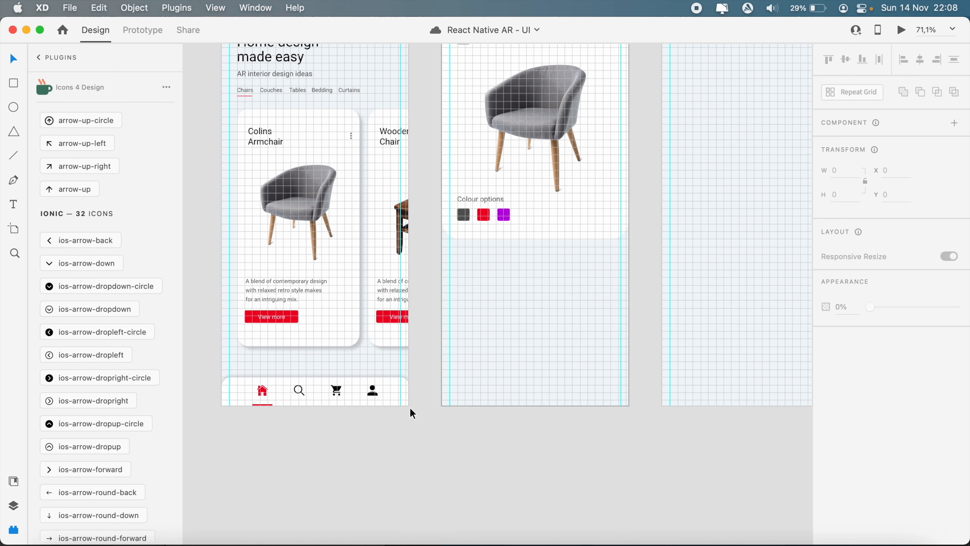
left_click(240, 384)
left_click(222, 376)
left_click(381, 449)
left_click_drag(381, 449, 227, 374)
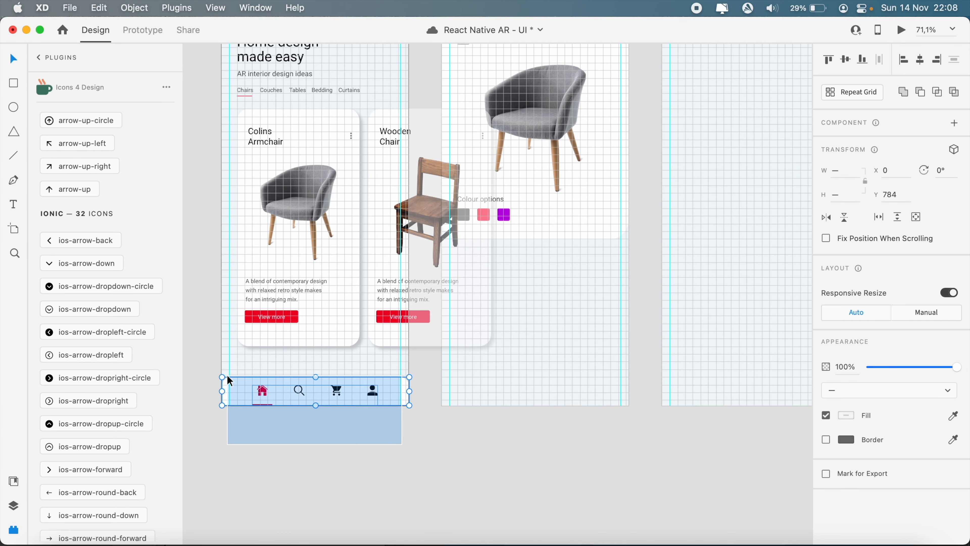
key("super+c")
left_click(548, 340)
key("super+v")
scroll(547, 340, "right", 5)
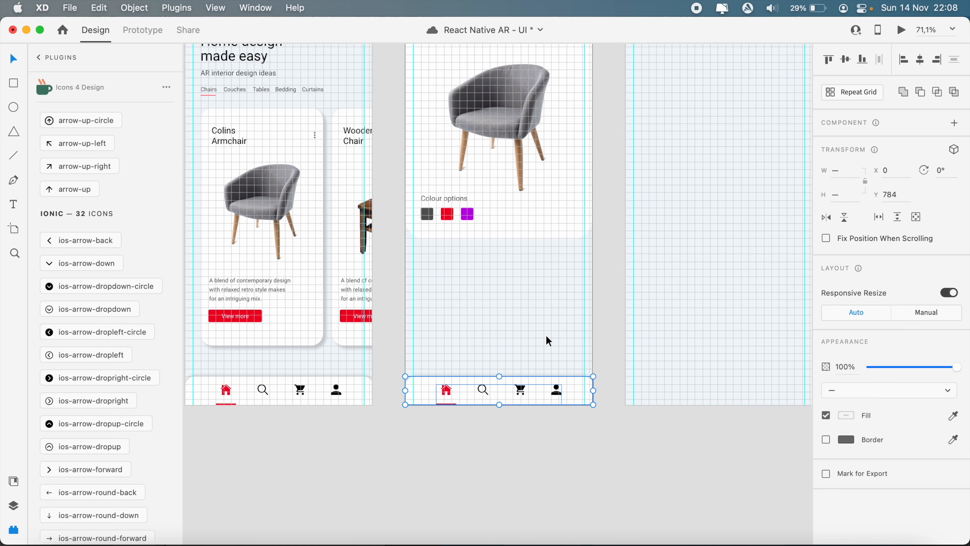
key("super+v")
scroll(591, 333, "down", 5)
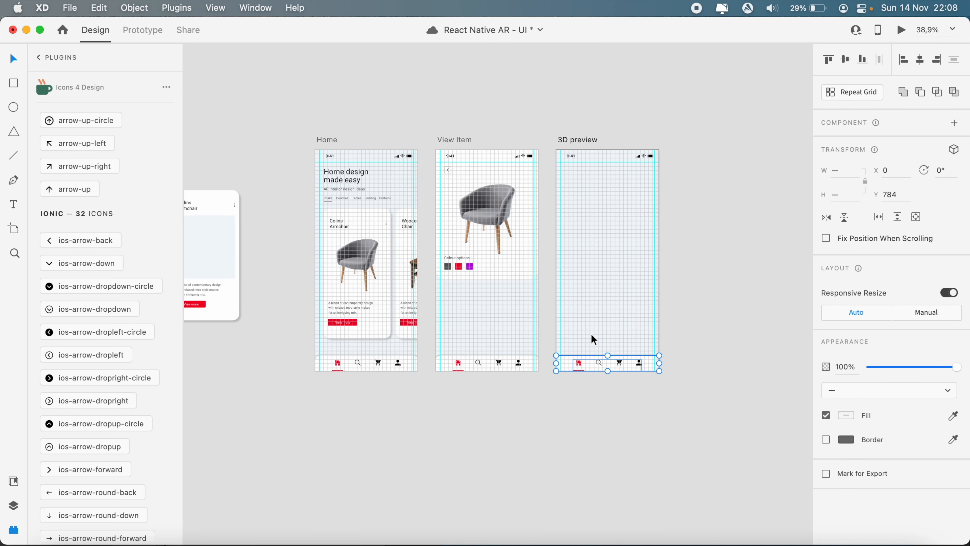
Step: Copy the "Colins Armchair" title from the Home card to View Item and place it below the white card at X 32
scroll(477, 335, "up", 4)
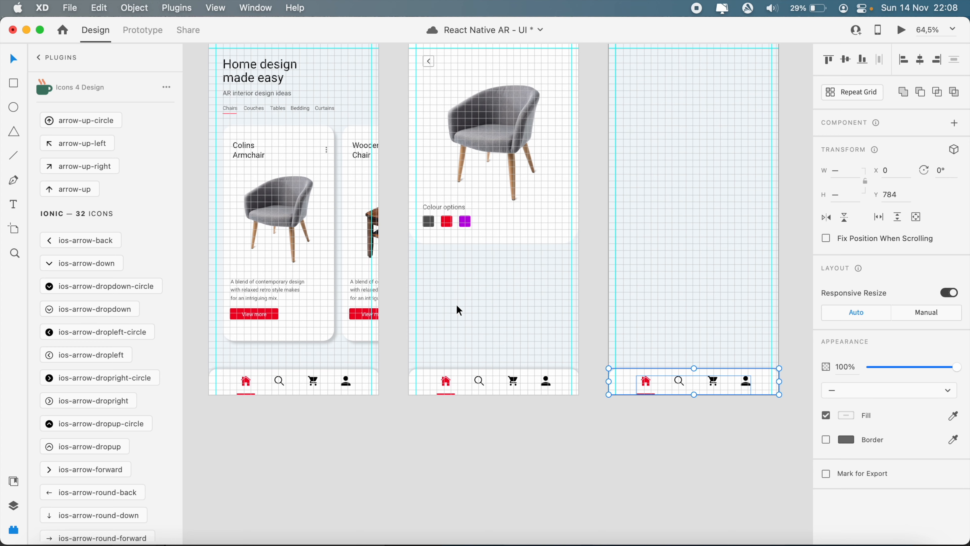
left_click(238, 147)
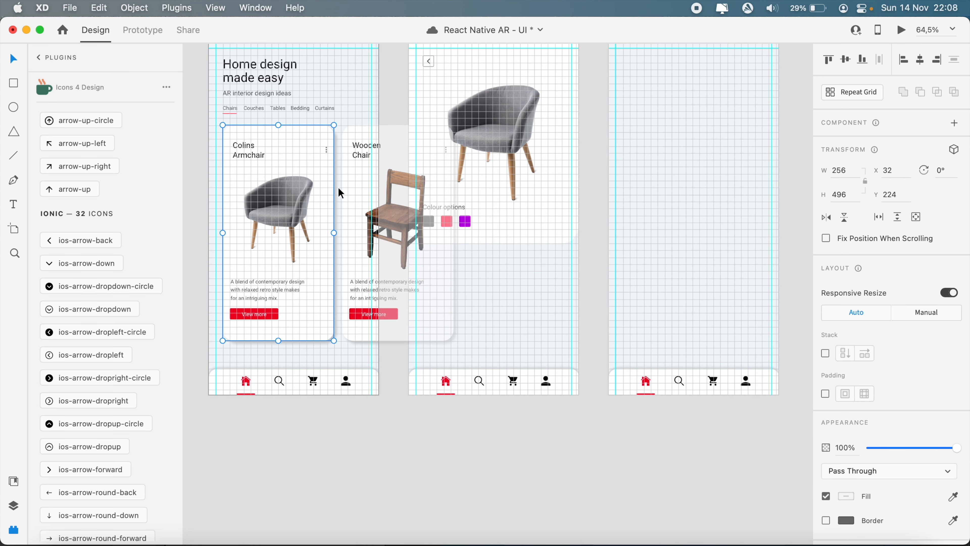
scroll(338, 193, "down", 3)
scroll(294, 170, "up", 3)
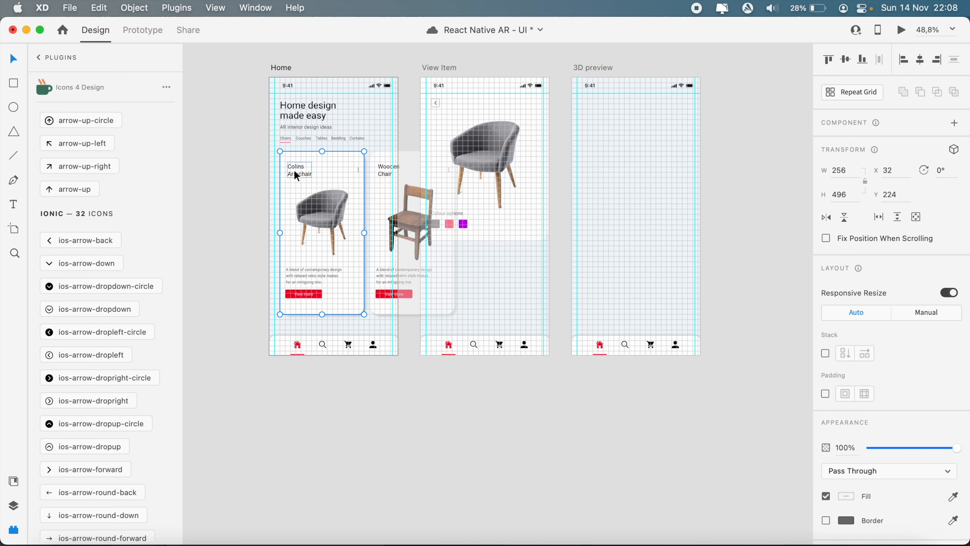
double_click(296, 172)
key("super+c")
left_click(461, 283)
key("super+v")
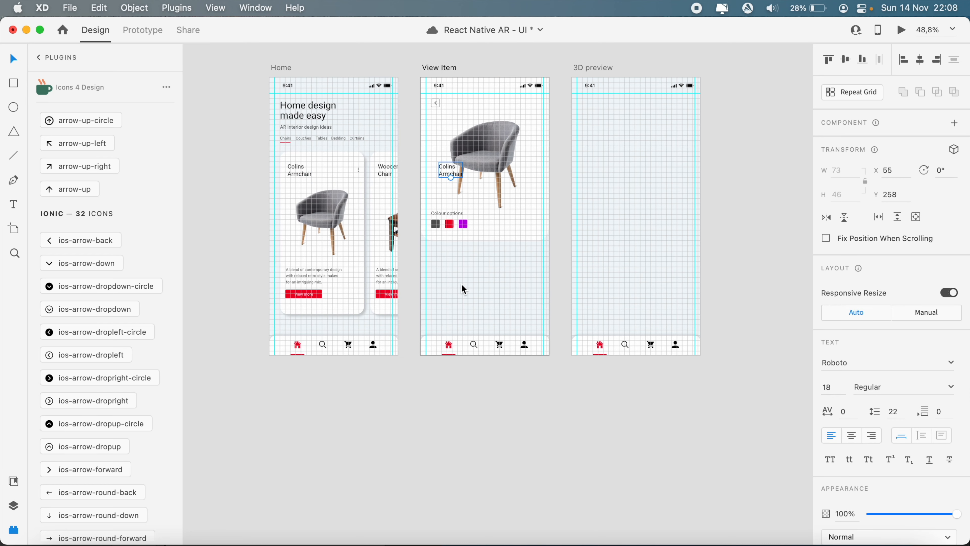
scroll(458, 174, "up", 3)
left_click_drag(446, 201, 433, 310)
Step: Set the copied title's font size to 26
left_click(831, 388)
key("Up")
key("Up")
key("Up")
key("Up")
key("Up")
key("Up")
key("Up")
key("Up")
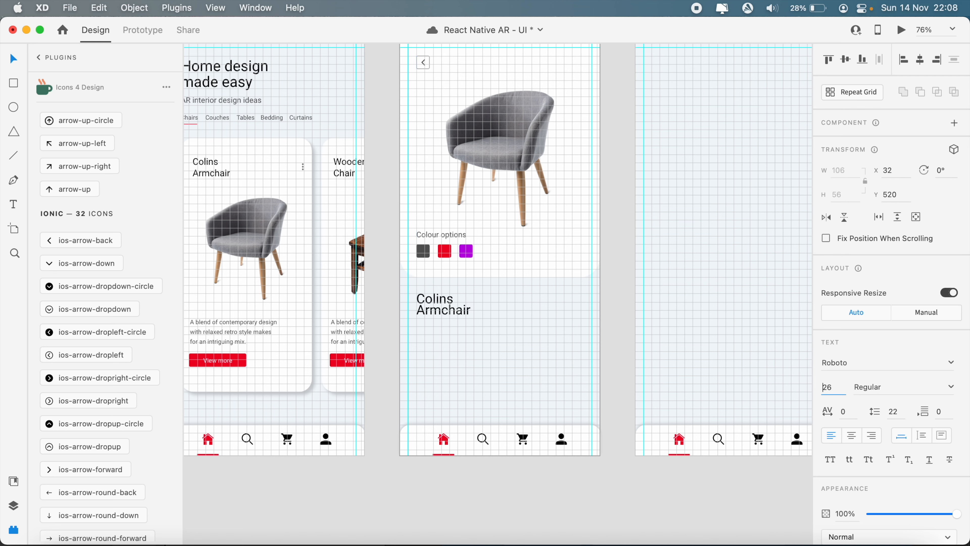
Step: Remove the line break in the copied title so that "Colins Armchair" sits on a single line
double_click(426, 316)
left_click(426, 315)
key("BackSpace")
key("Escape")
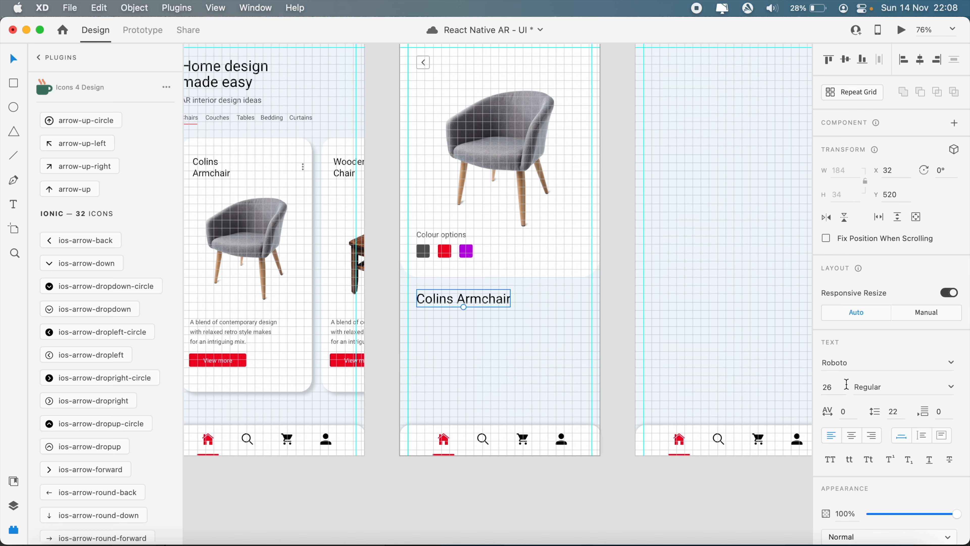
Step: Set the single-line title's font size to 25 and nudge the title slightly lower
double_click(832, 385)
type("20")
key("Return")
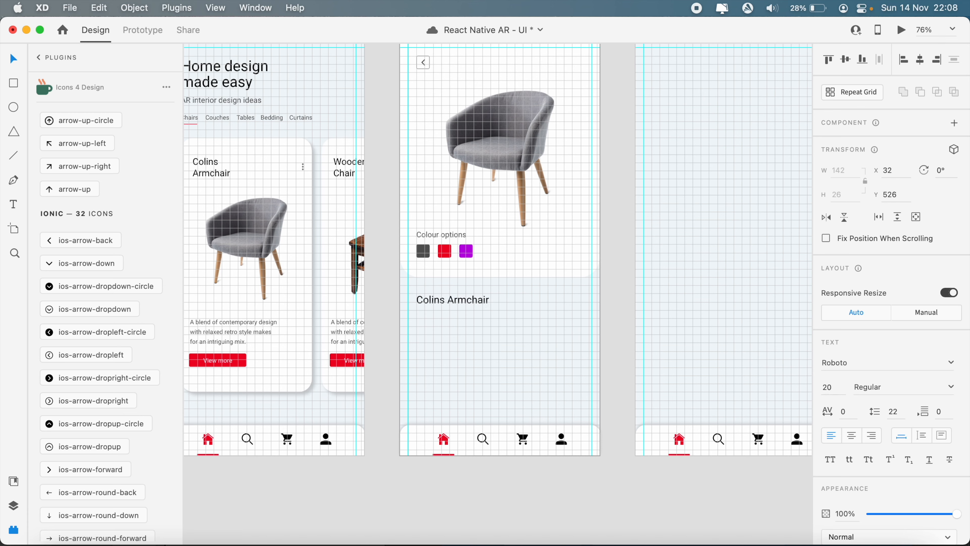
double_click(832, 385)
type("22")
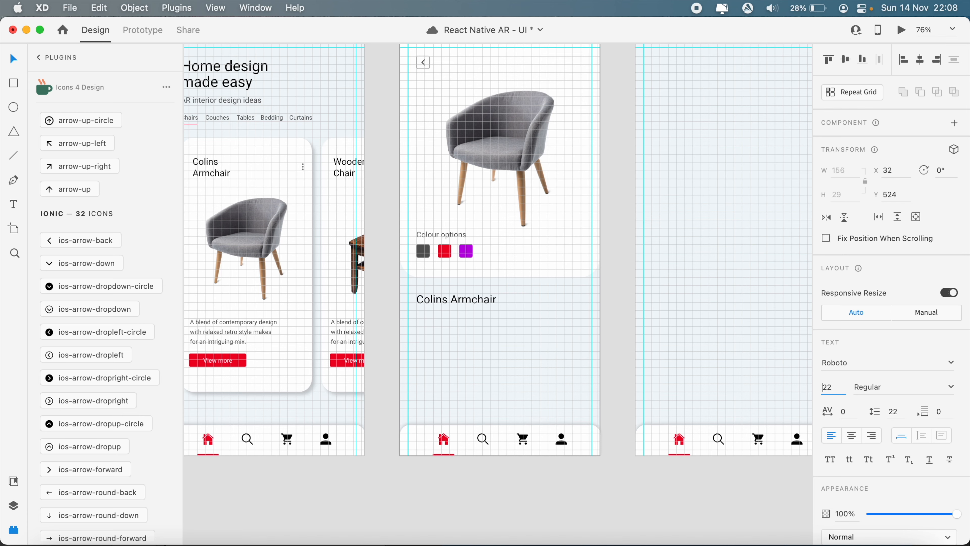
key("Up")
key("Up")
key("Up")
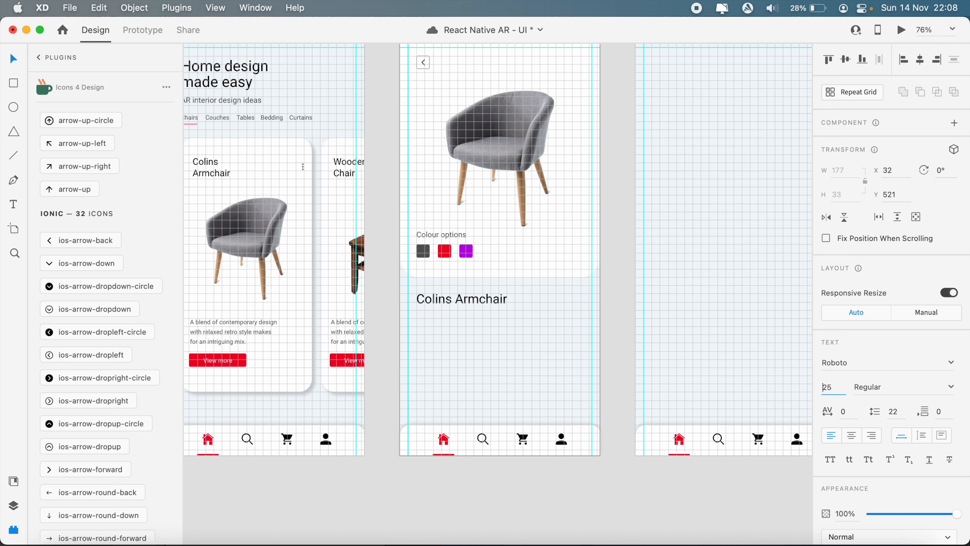
left_click(531, 369)
left_click_drag(468, 300, 469, 303)
left_click_drag(471, 308, 468, 308)
Step: Copy the armchair description from the Home card to View Item and align it under the title at X 32
scroll(451, 358, "down", 3)
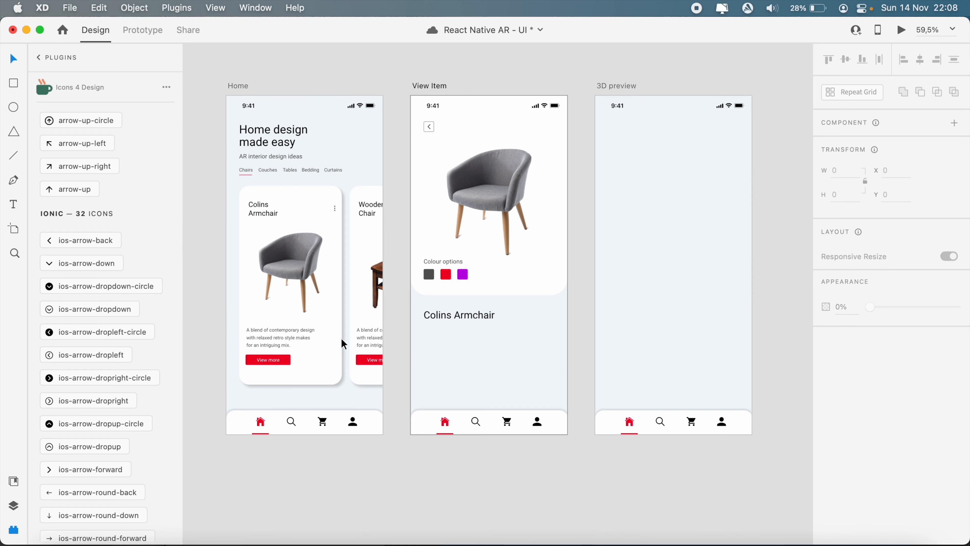
left_click(273, 339)
double_click(270, 337)
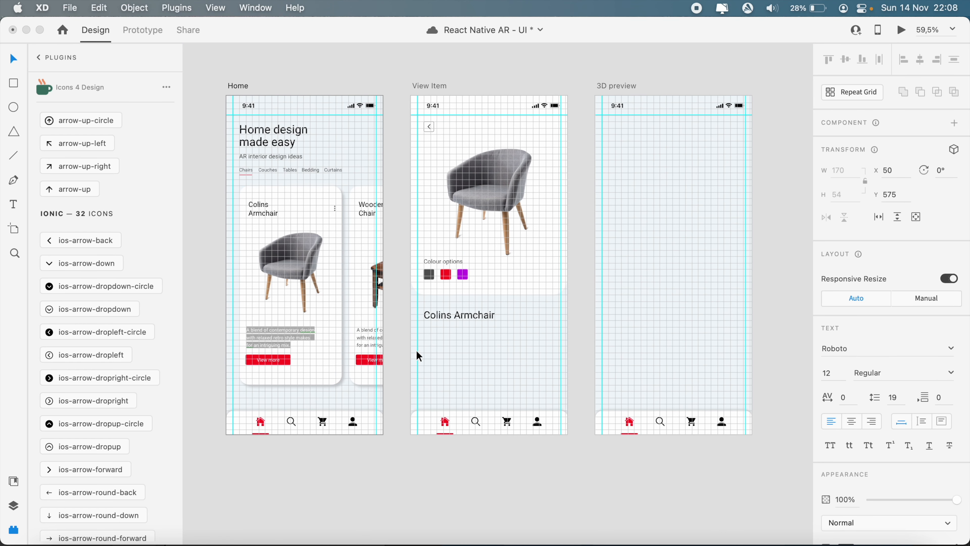
key("super+c")
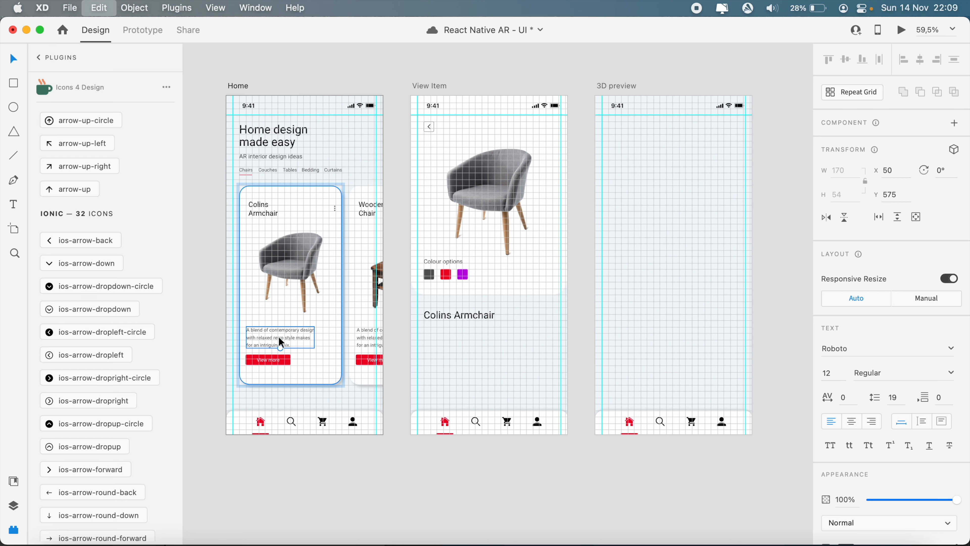
key("super+v")
scroll(469, 351, "up", 5)
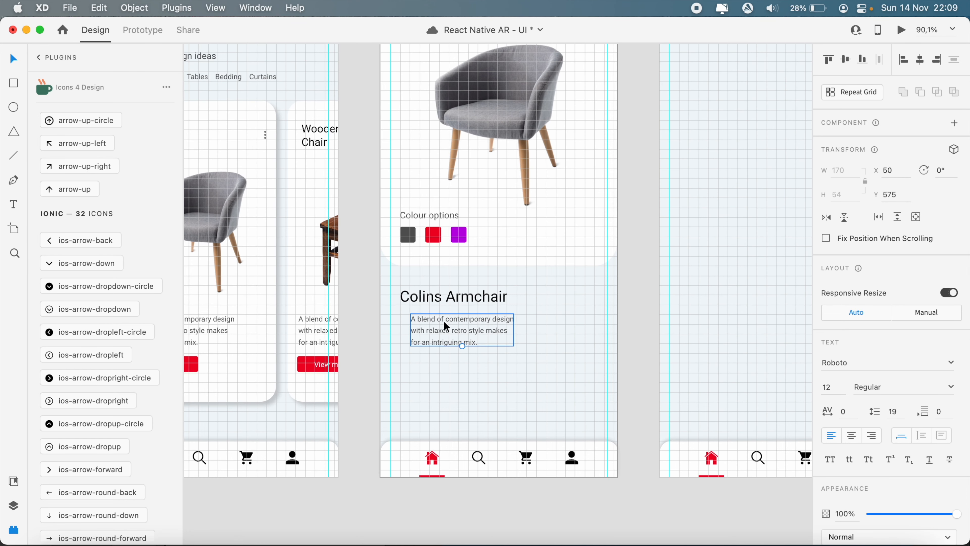
left_click_drag(443, 320, 431, 321)
Step: Set the font size of the copied description on View Item to 15
left_click(826, 386)
type("13")
key("Up")
key("Up")
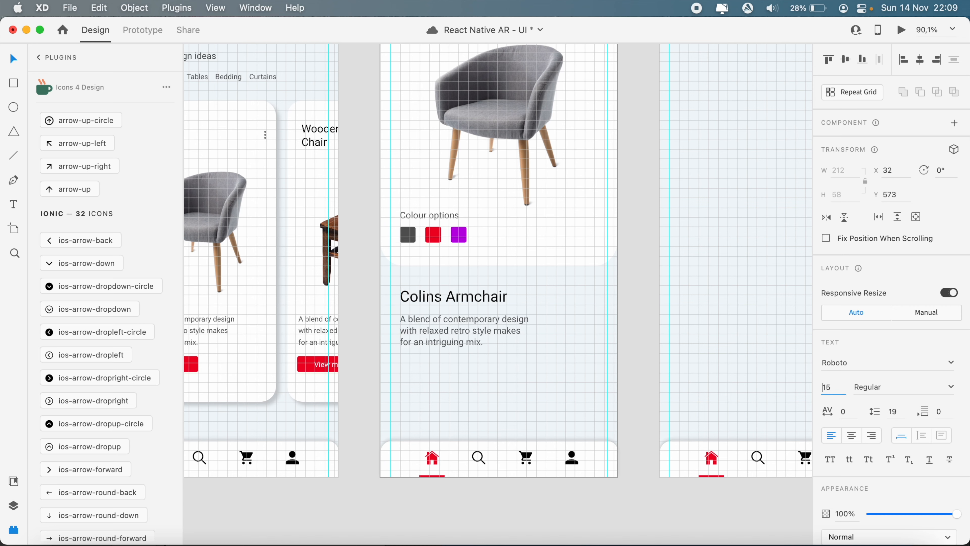
Step: Set the line spacing of the description under "Colins Armchair" to 25
left_click(891, 412)
key("Up")
key("Up")
key("Up")
key("Up")
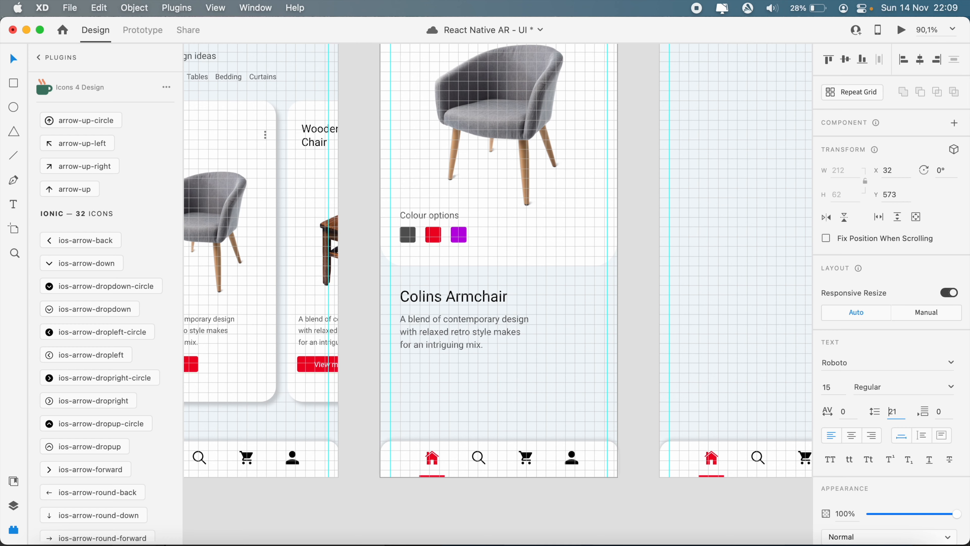
key("Up")
key("Up")
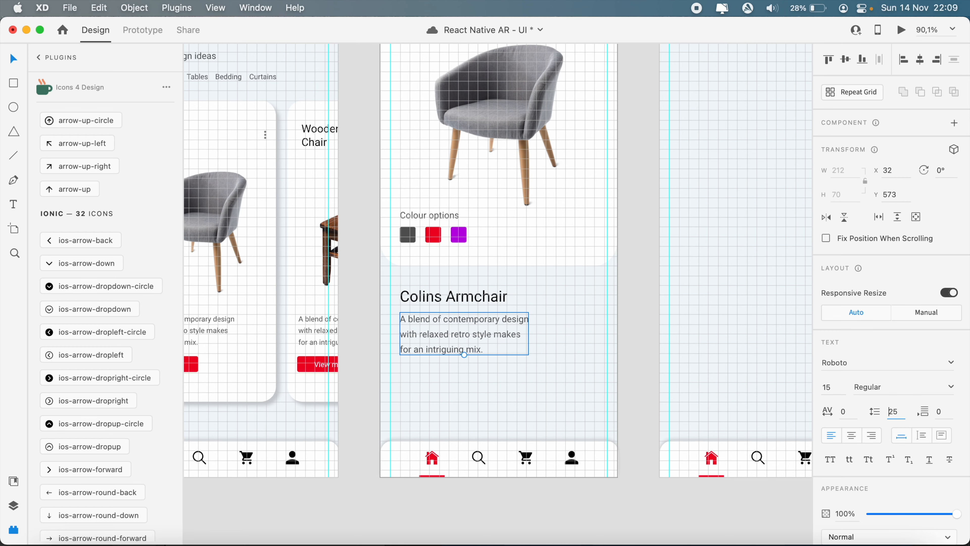
left_click(579, 417)
scroll(578, 416, "down", 3)
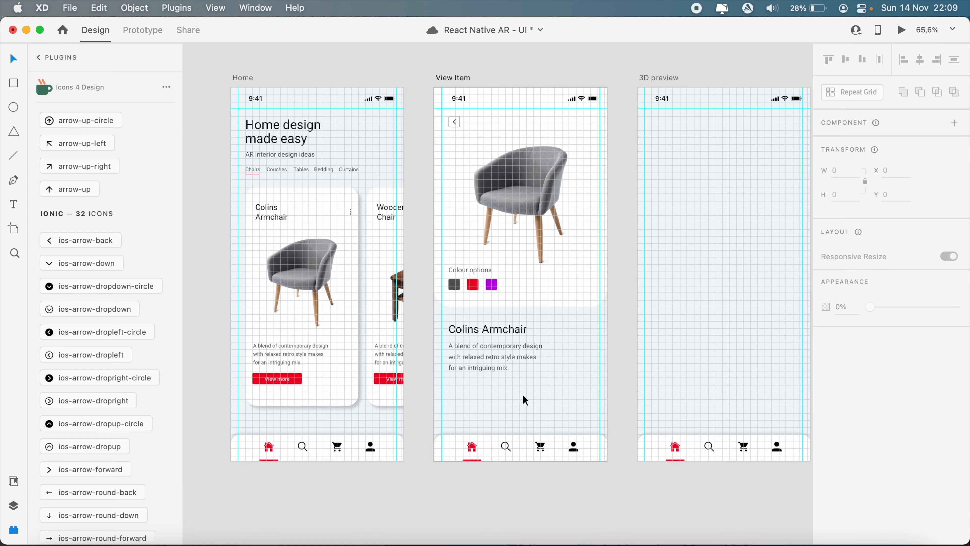
left_click(504, 367)
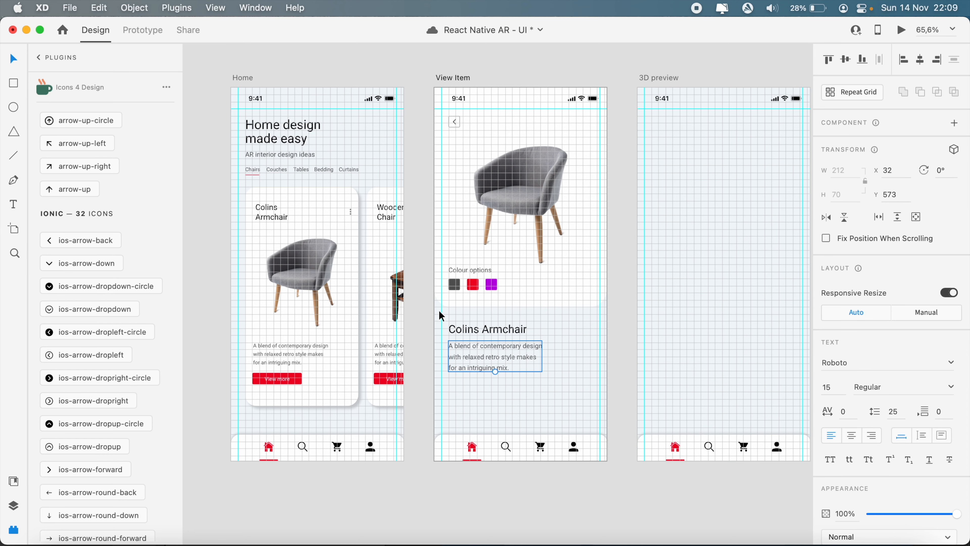
scroll(439, 314, "up", 5)
scroll(590, 409, "down", 5)
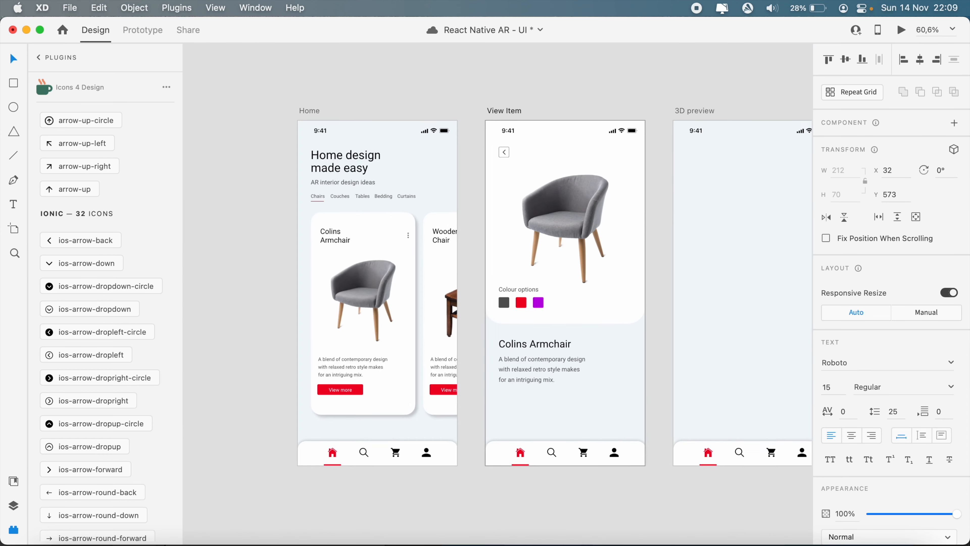
scroll(590, 408, "up", 5)
scroll(590, 409, "down", 5)
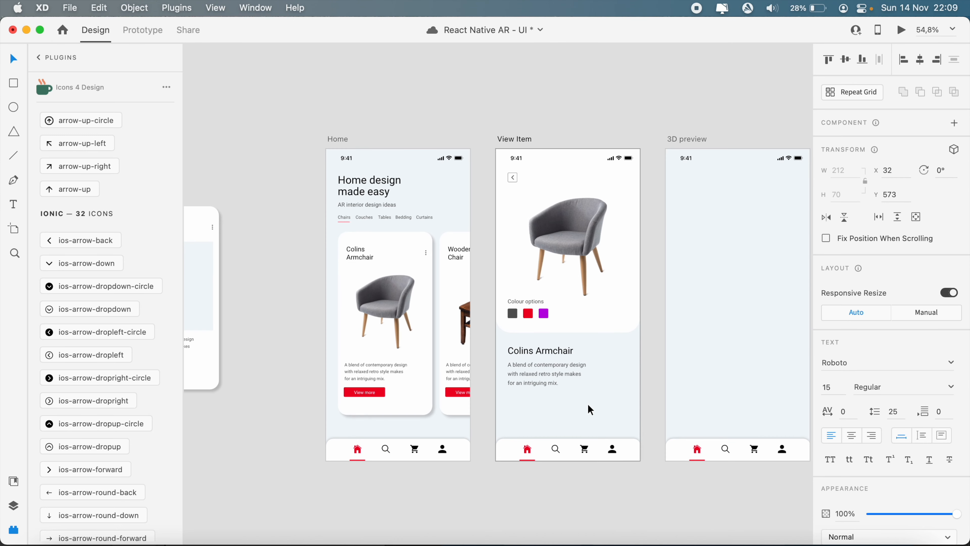
key("super+apostrophe")
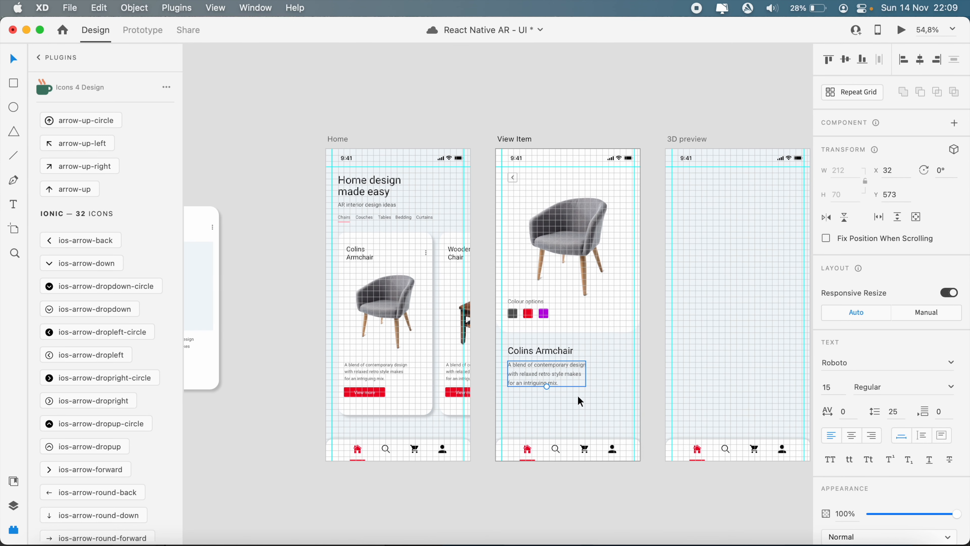
Step: Copy the "View more" button from the Home card to View Item below the description and widen it to 336 at X 32, Y 672
scroll(579, 466, "right", 6)
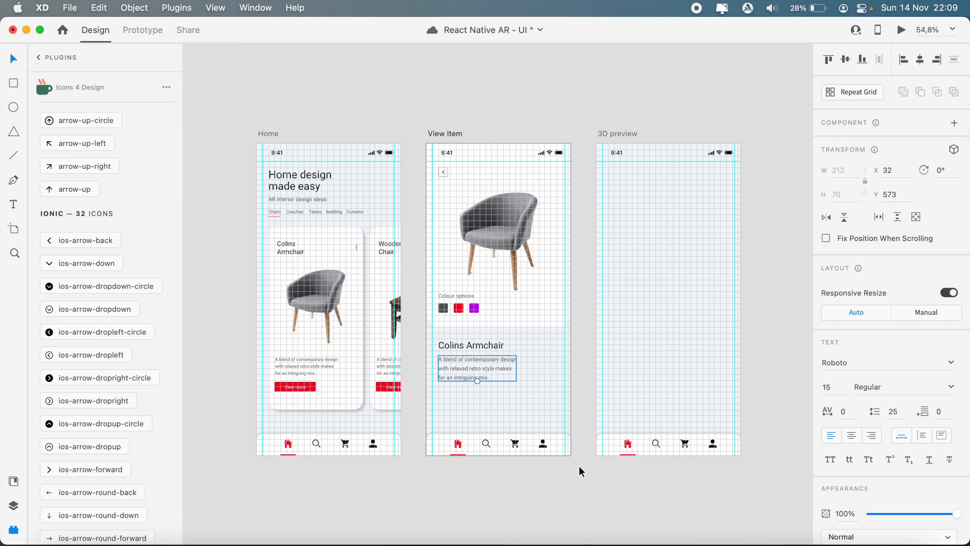
scroll(400, 399, "up", 5)
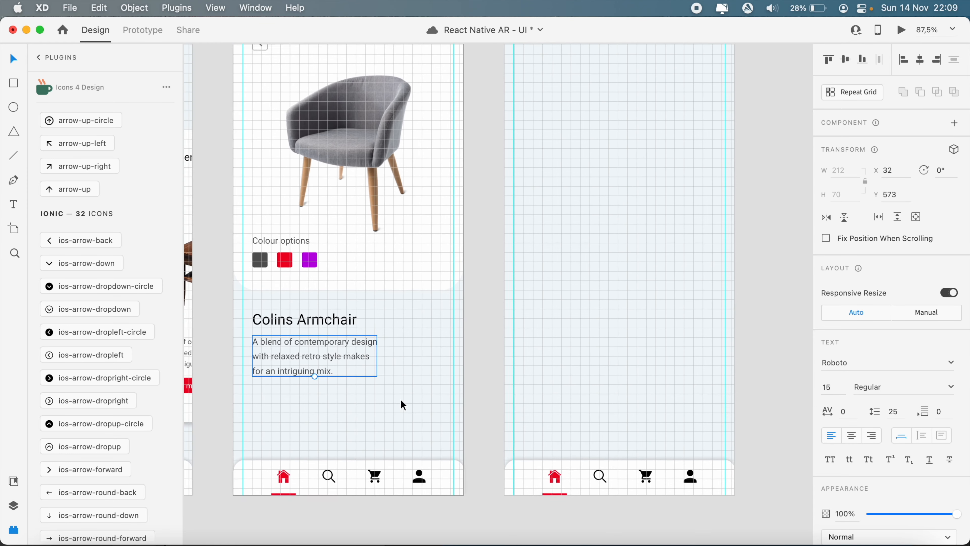
scroll(400, 399, "left", 5)
left_click(285, 398)
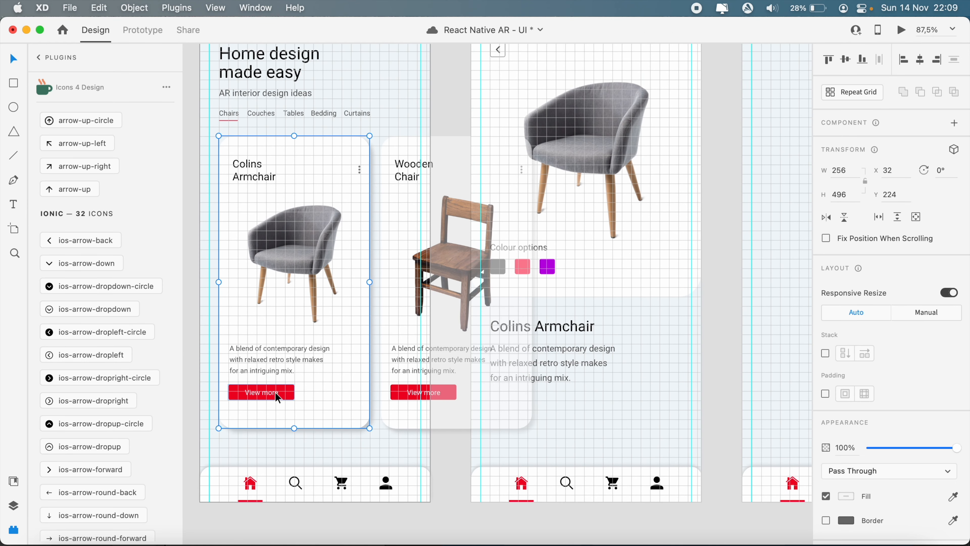
left_click(541, 426)
key("super+v")
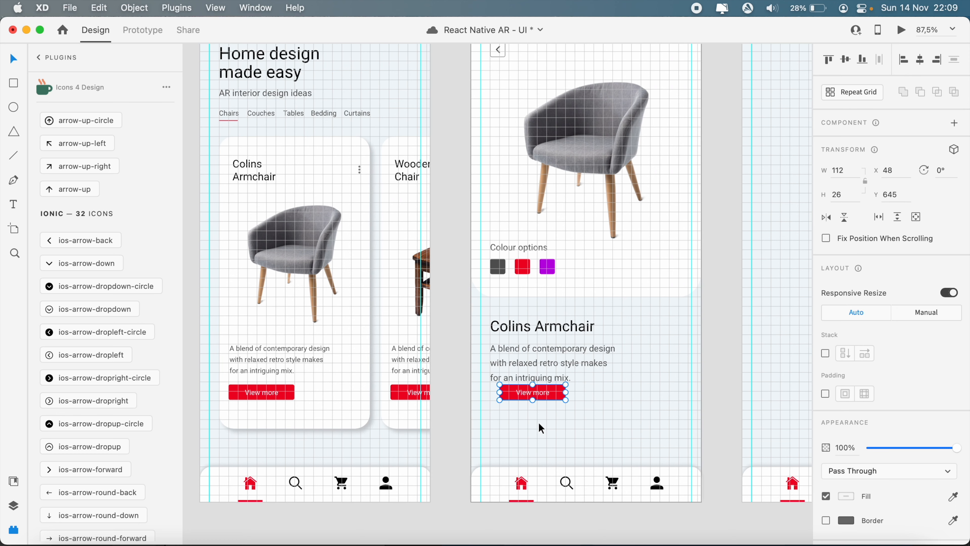
left_click_drag(541, 394, 687, 409)
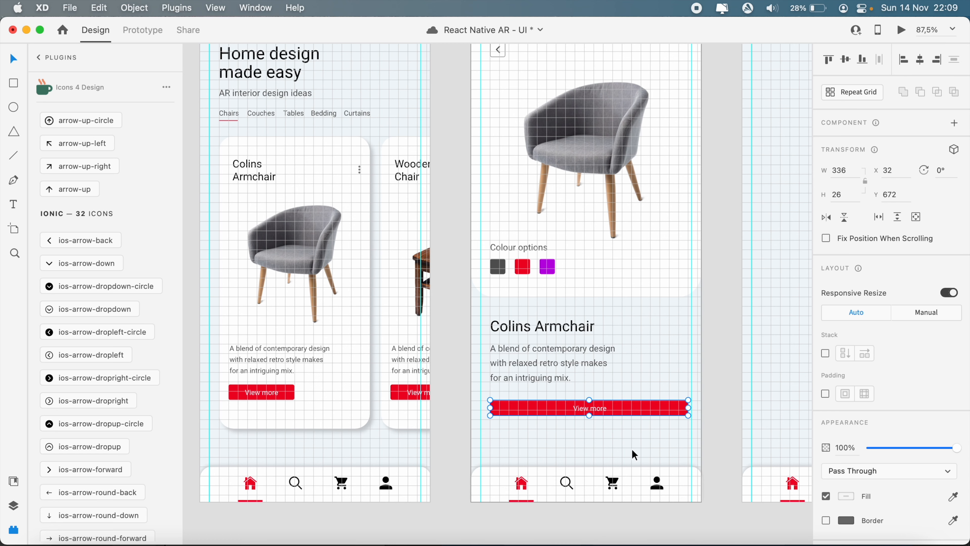
Step: Change the label of the copied button on View Item to "Preview 3D model"
double_click(590, 407)
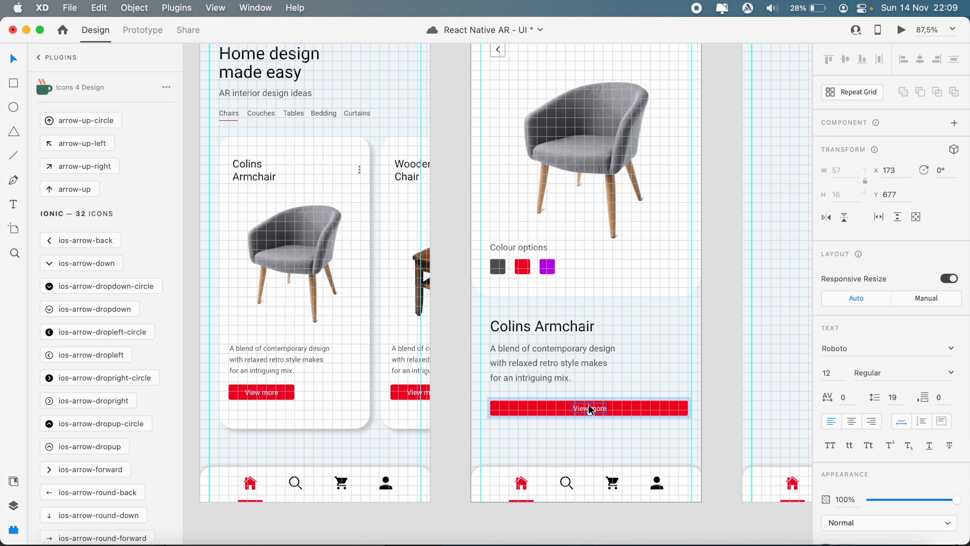
double_click(585, 408)
type("Preview 3D")
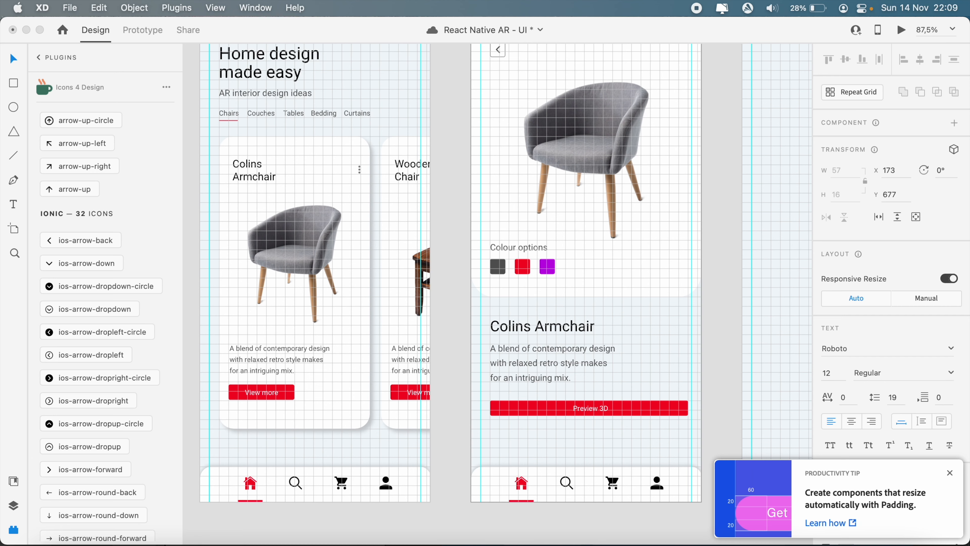
key("Escape")
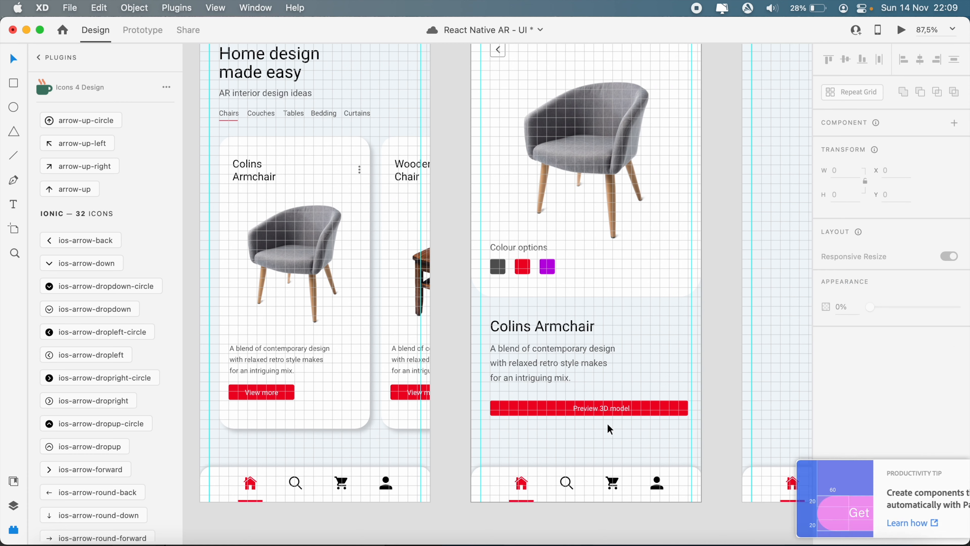
Step: Centre the label within the red button, regroup them, centre the button horizontally on View Item and save the document
left_click(603, 410)
key("super+shift+g")
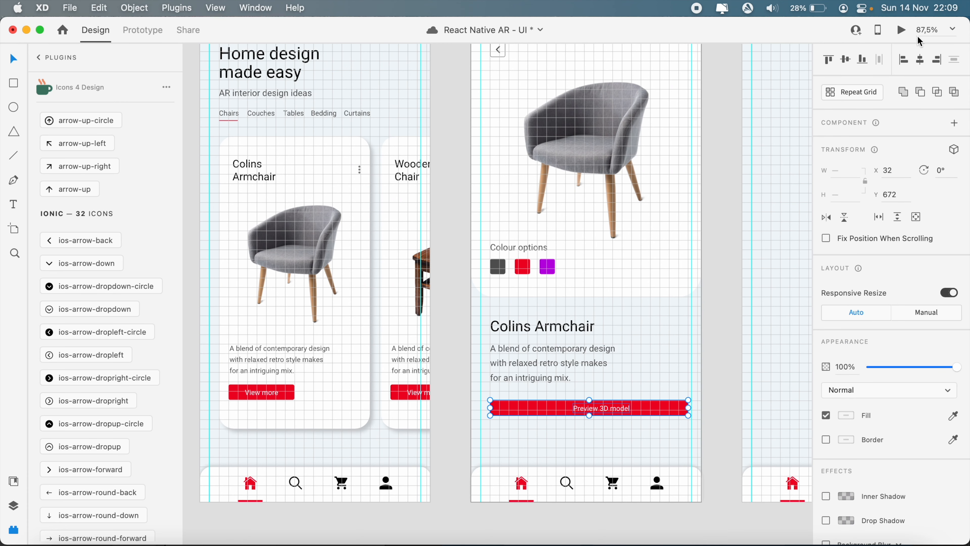
left_click(921, 63)
key("super+g")
left_click(921, 60)
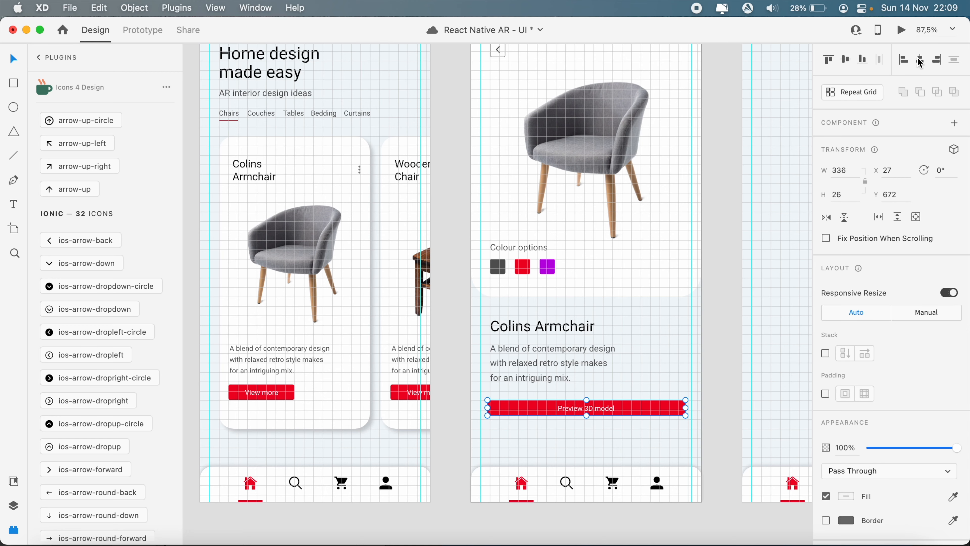
left_click(709, 351)
key("super+s")
Step: Set the corner radius of the "Preview 3D model" button's red rectangle to 100
scroll(671, 374, "down", 5)
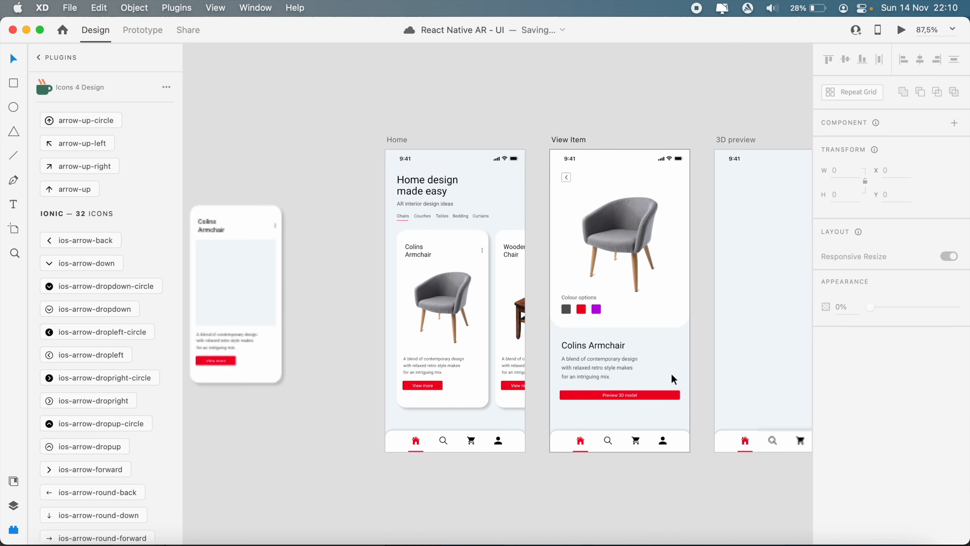
scroll(671, 374, "up", 5)
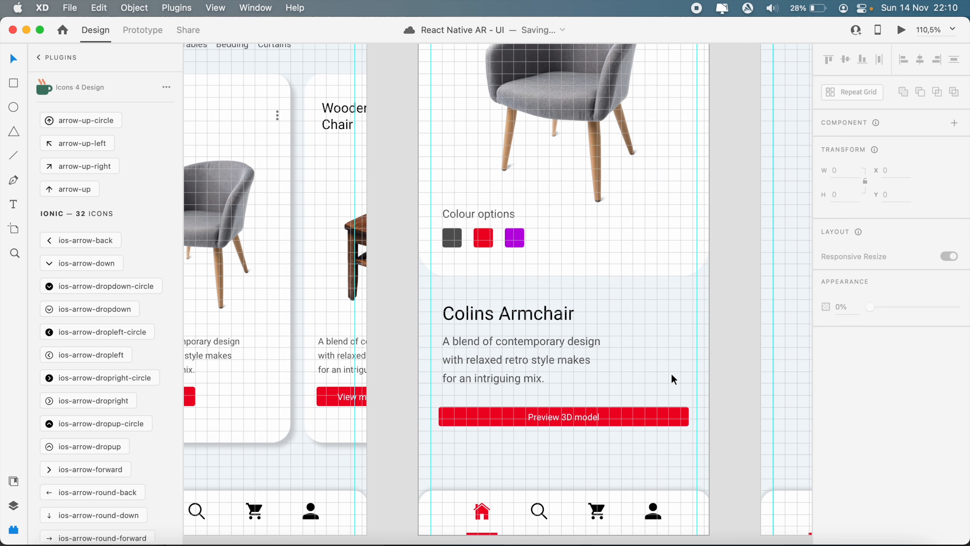
scroll(671, 374, "down", 2)
left_click(669, 412)
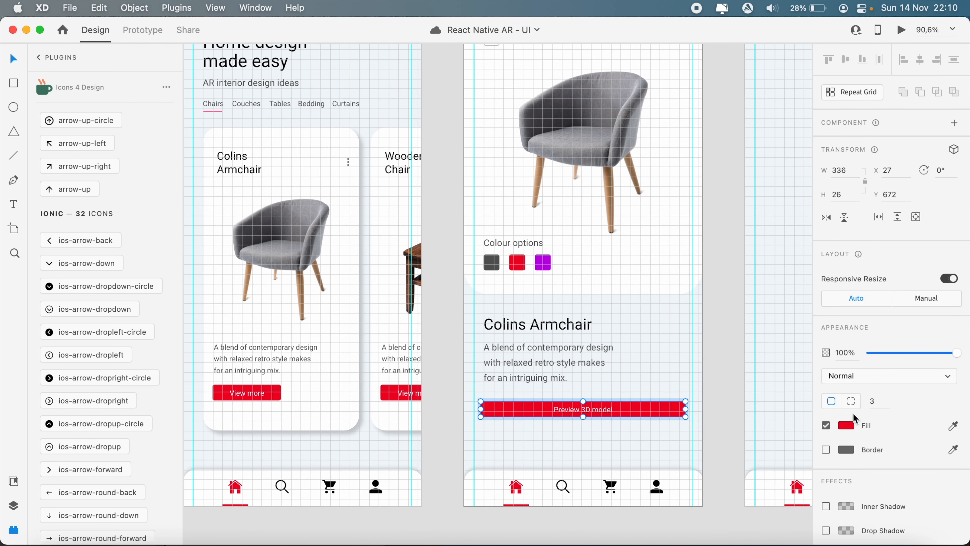
left_click(873, 408)
type("100")
key("Return")
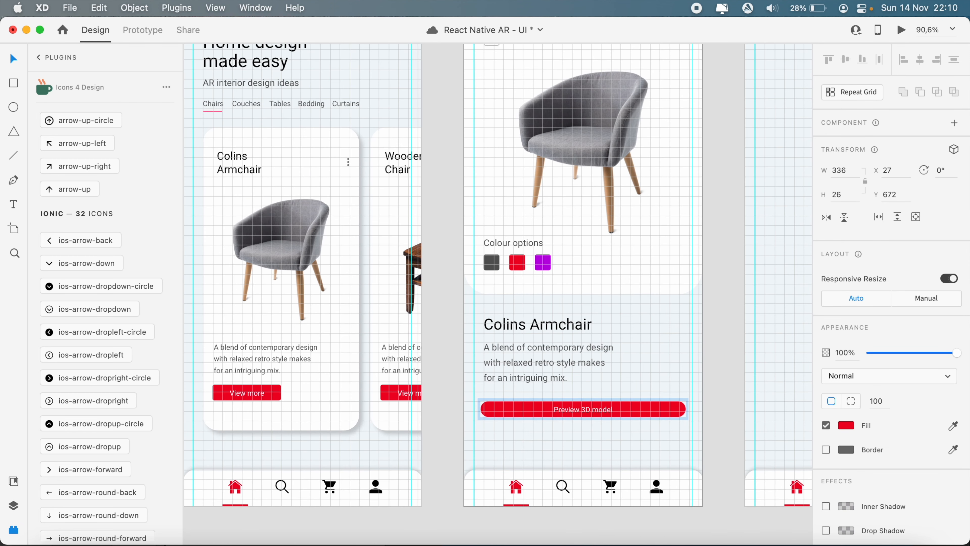
left_click(608, 378)
left_click(630, 375)
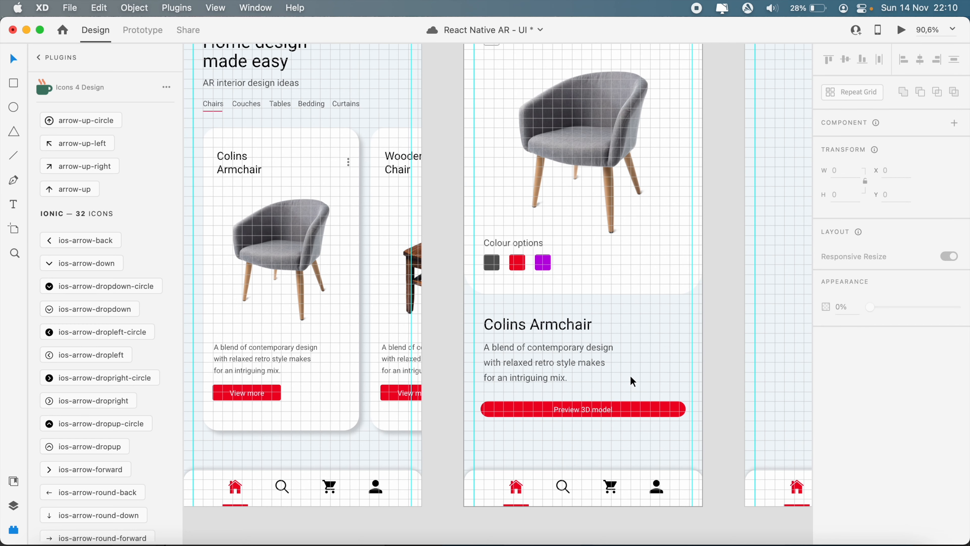
Step: Examine the View Item layout beside the Home and 3D preview artboards, with the layout grid shown and hidden
scroll(630, 375, "down", 5)
scroll(629, 375, "up", 8)
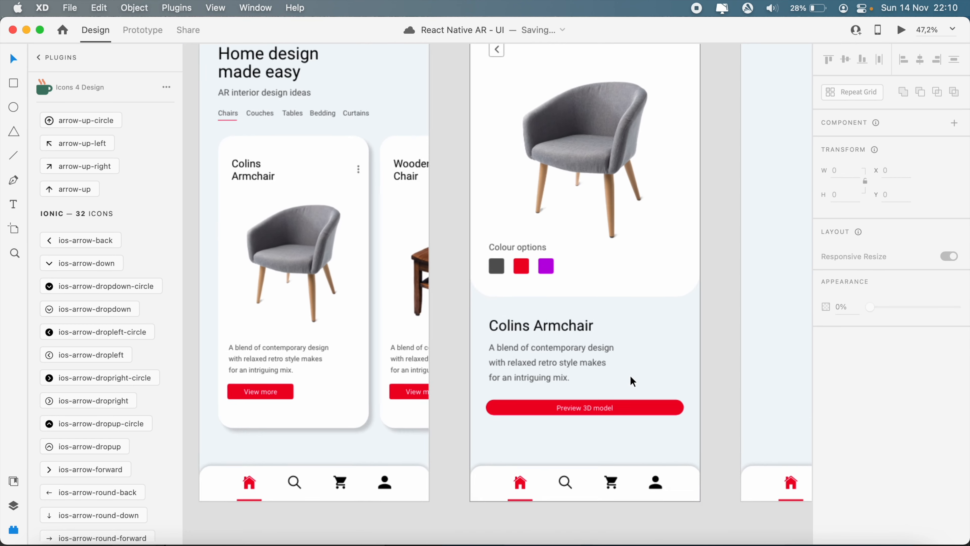
key("super+apostrophe")
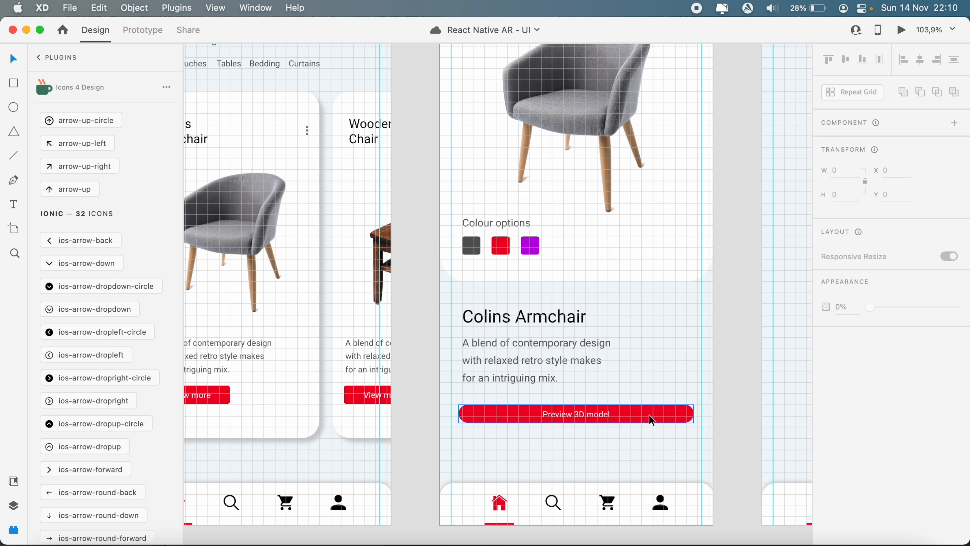
left_click(651, 419)
left_click(627, 449)
scroll(628, 449, "down", 5)
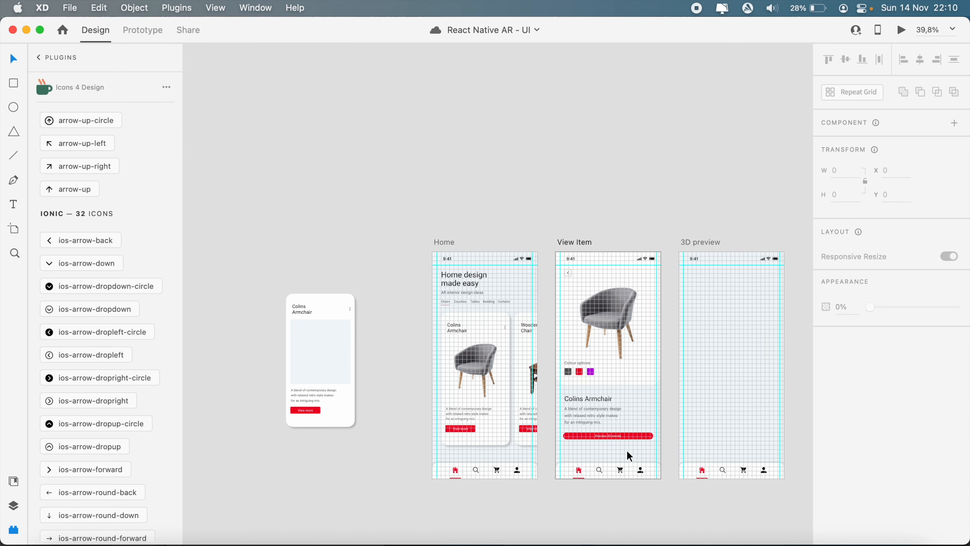
key("super+apostrophe")
scroll(530, 417, "up", 2)
scroll(531, 418, "up", 3)
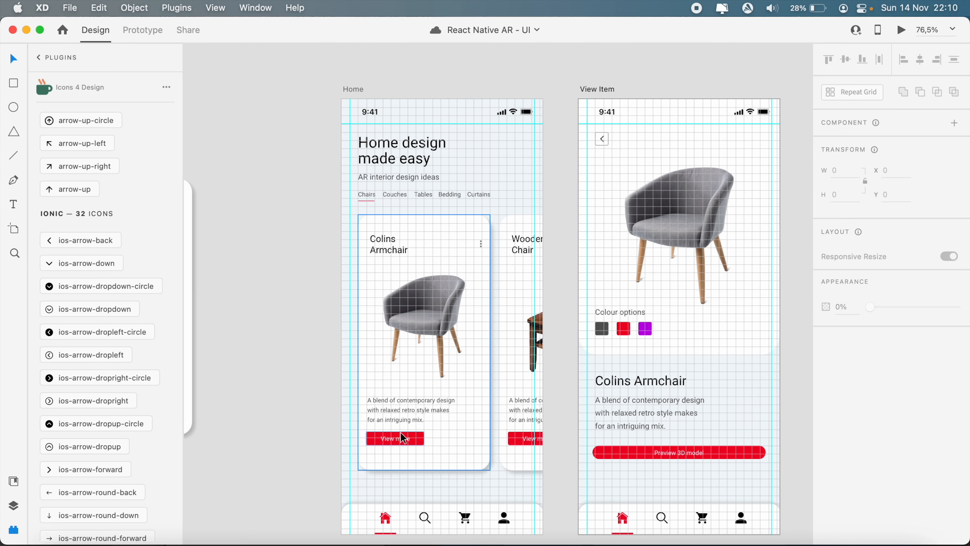
scroll(609, 445, "down", 3)
key("super+apostrophe")
scroll(611, 450, "down", 3)
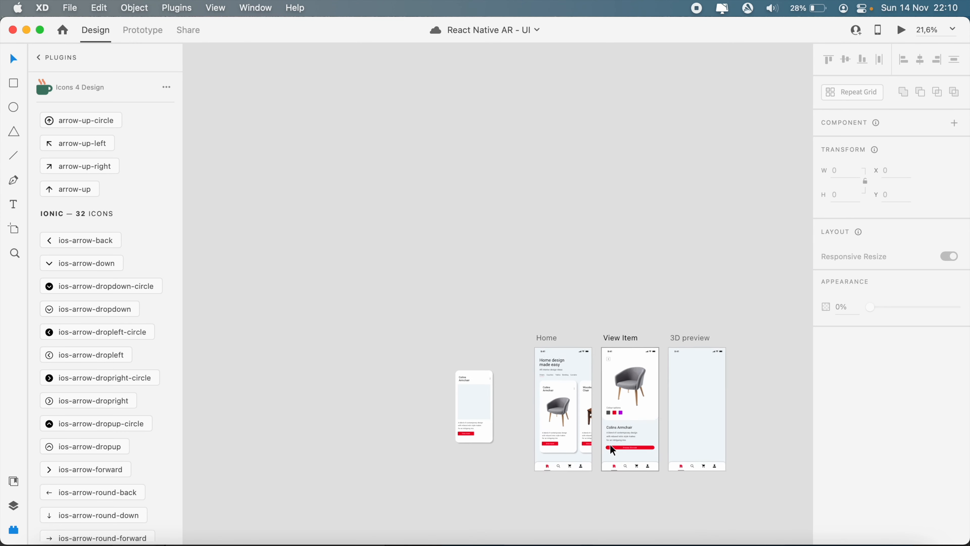
scroll(611, 450, "up", 4)
scroll(610, 444, "right", 5)
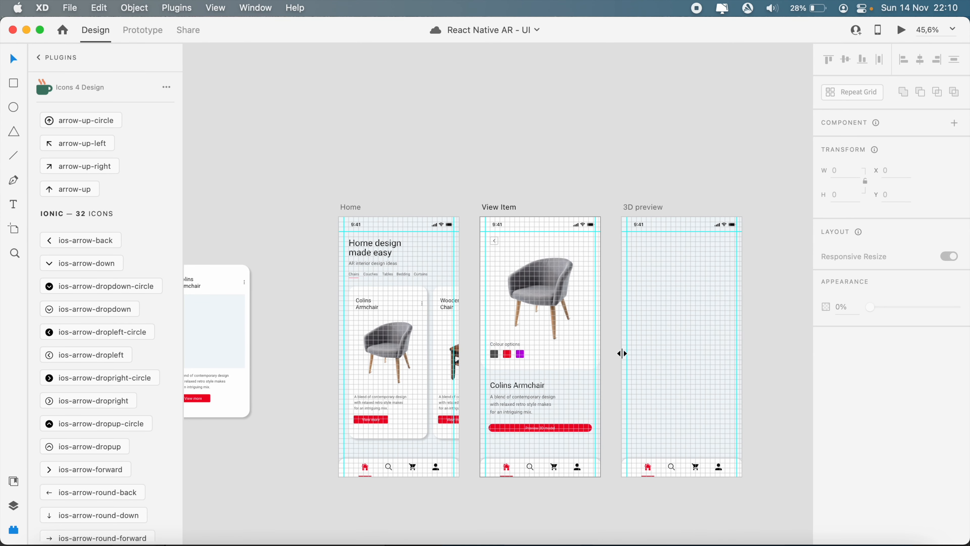
scroll(660, 356, "up", 4)
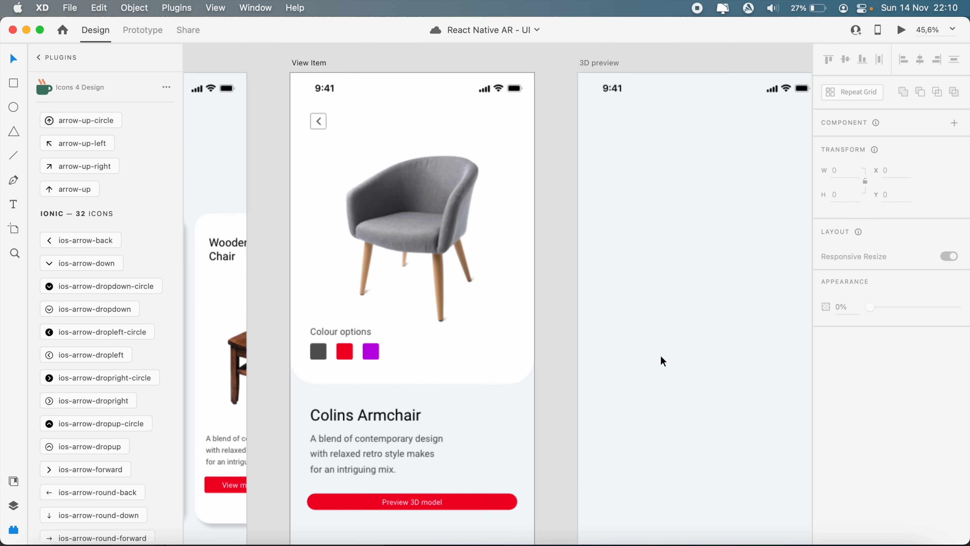
scroll(676, 330, "down", 5)
Step: Draw a rectangle covering the whole 3D preview artboard, 390 wide and 844 high at X 0, Y 0
scroll(649, 327, "right", 3)
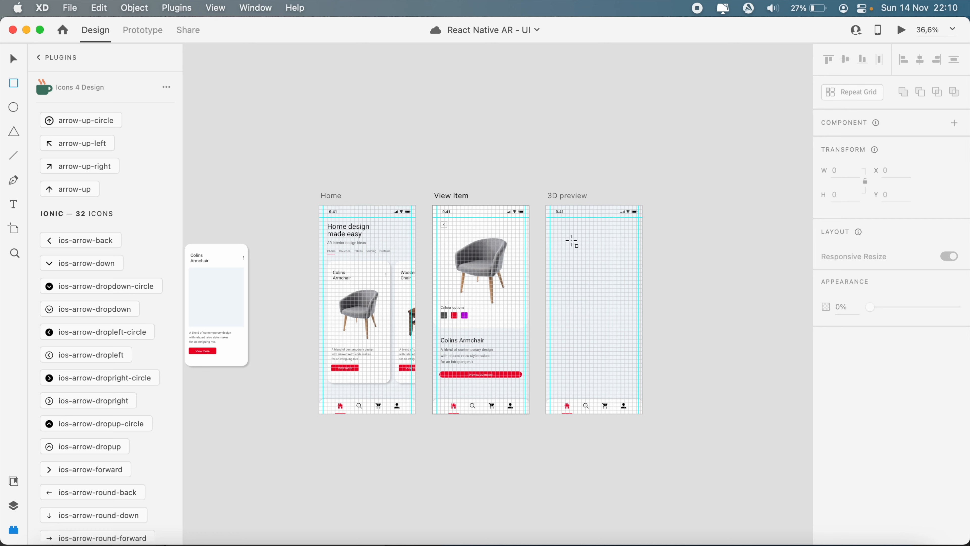
left_click_drag(546, 205, 645, 413)
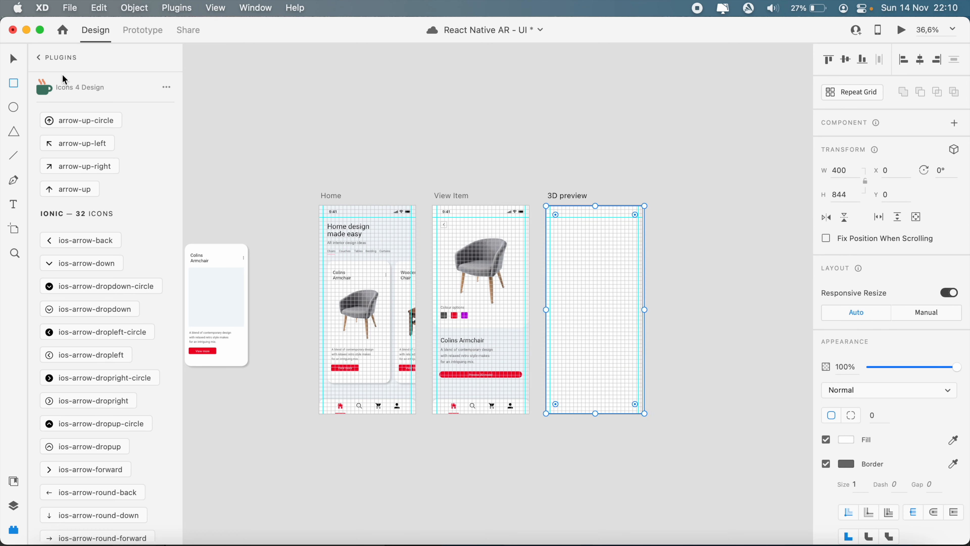
scroll(617, 208, "up", 5)
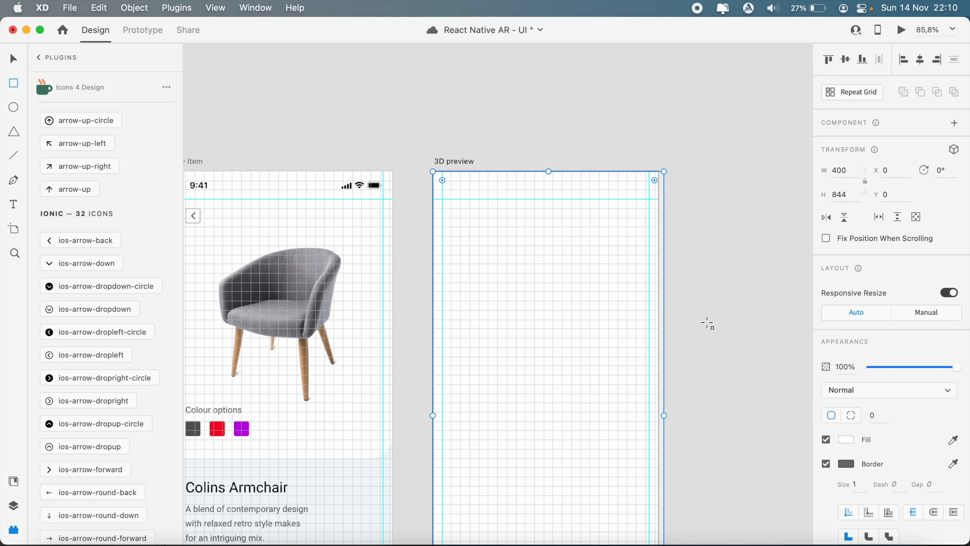
left_click_drag(665, 416, 654, 416)
Step: Remove the border from the full-screen rectangle on 3D preview and send it behind the navigation bar
scroll(624, 429, "down", 5)
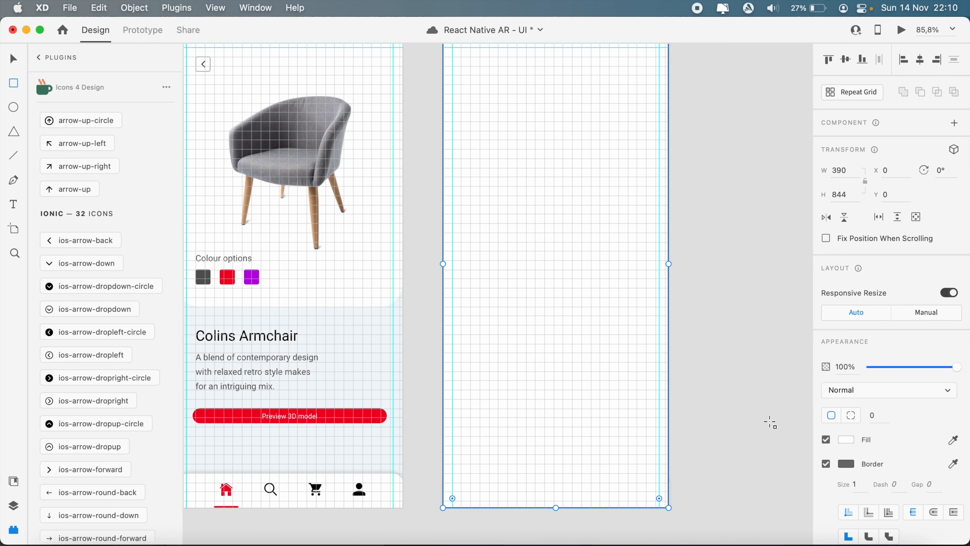
left_click(826, 464)
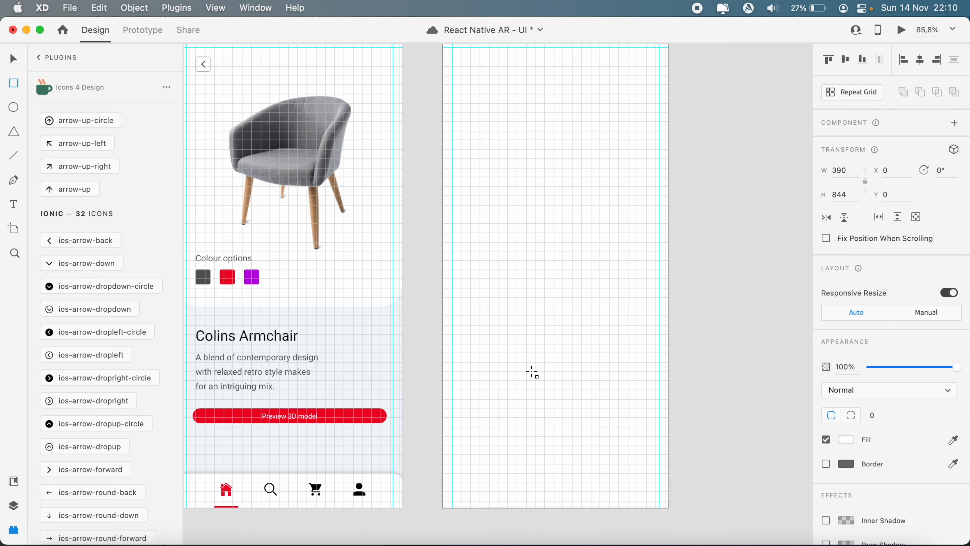
key("cmd+v")
Step: Fill the full-screen rectangle on 3D preview with the saved light colour #F2F6F9
left_click(846, 440)
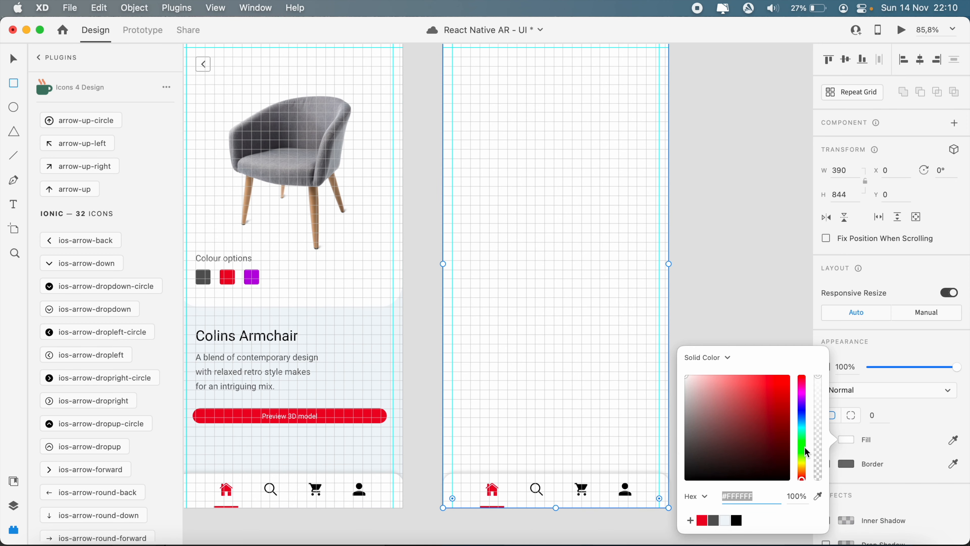
left_click(725, 520)
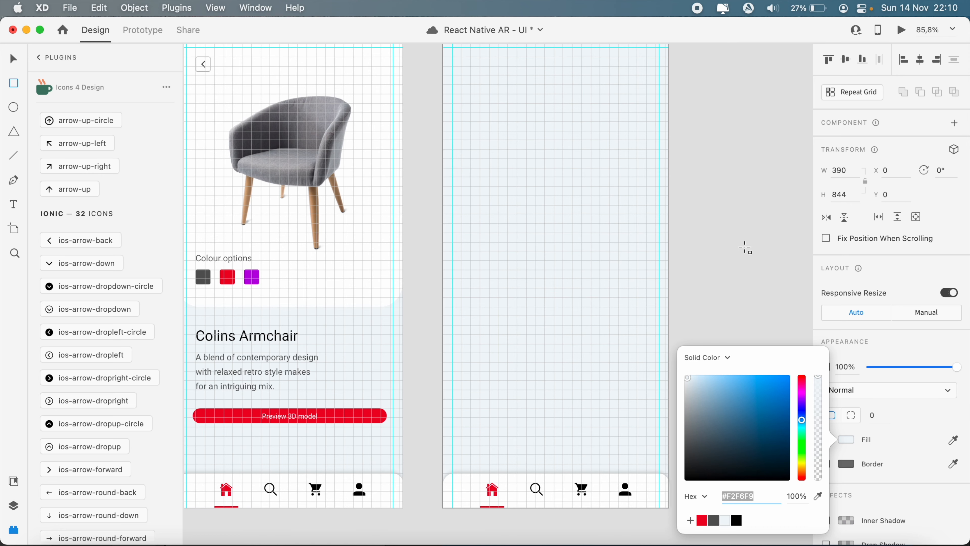
key("Escape")
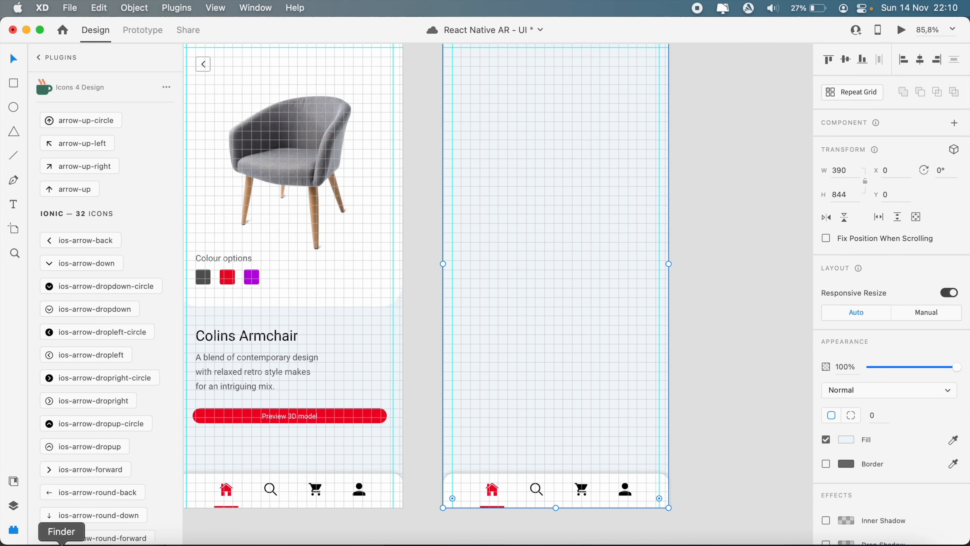
Step: Switch to Finder and place the empty-room photo with the wooden floor as the fill of the 3D preview rectangle
left_click(17, 534)
left_click_drag(880, 296, 539, 157)
left_click(710, 153)
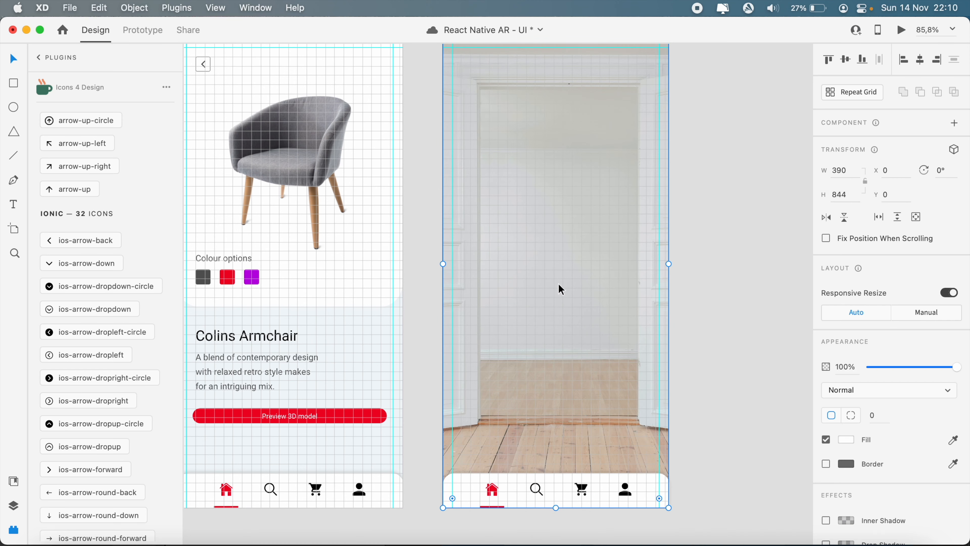
left_click(735, 416)
Step: Draw a 240 by 240 square at X 80, Y 528 over the wooden floor on the 3D preview artboard
scroll(563, 335, "up", 2)
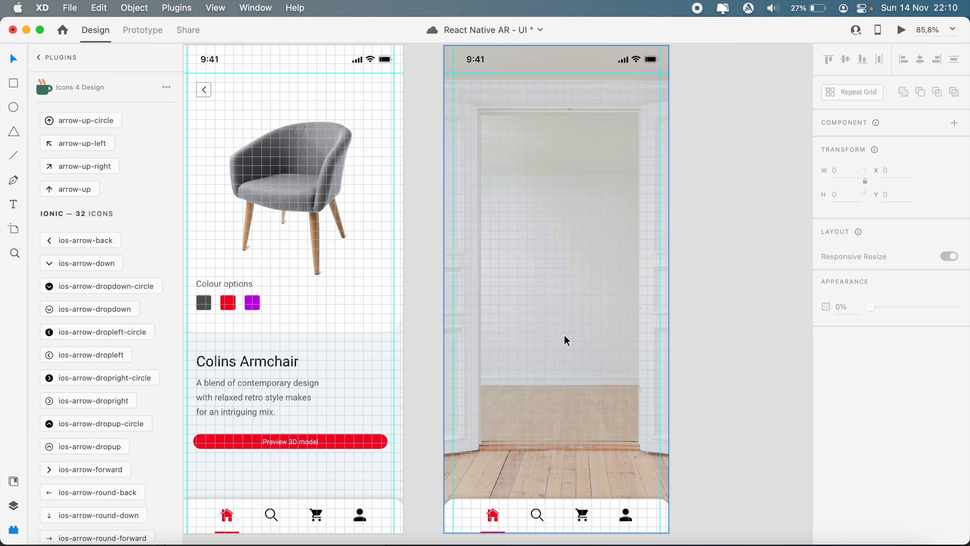
scroll(563, 334, "up", 3)
scroll(587, 398, "down", 5)
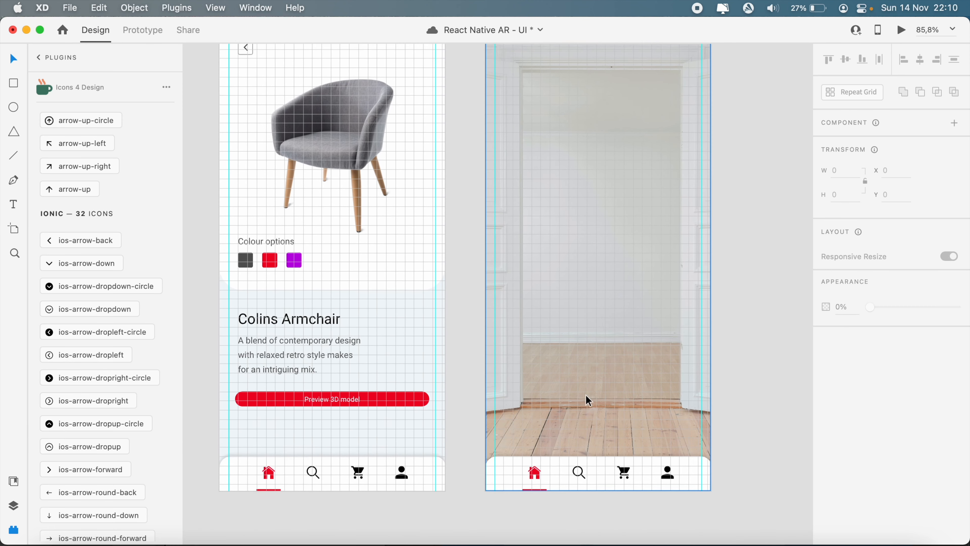
scroll(586, 395, "down", 2)
scroll(622, 319, "up", 3)
scroll(621, 318, "right", 3)
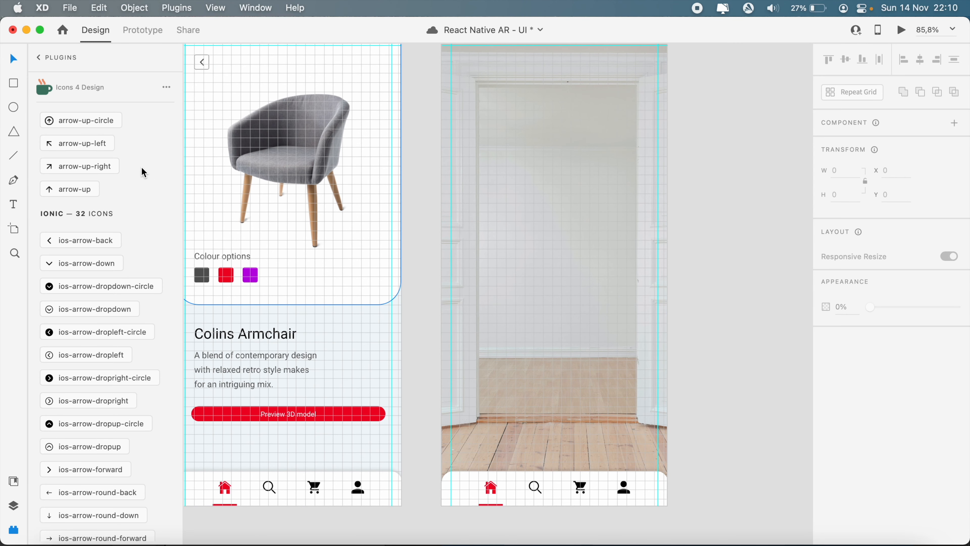
left_click(15, 85)
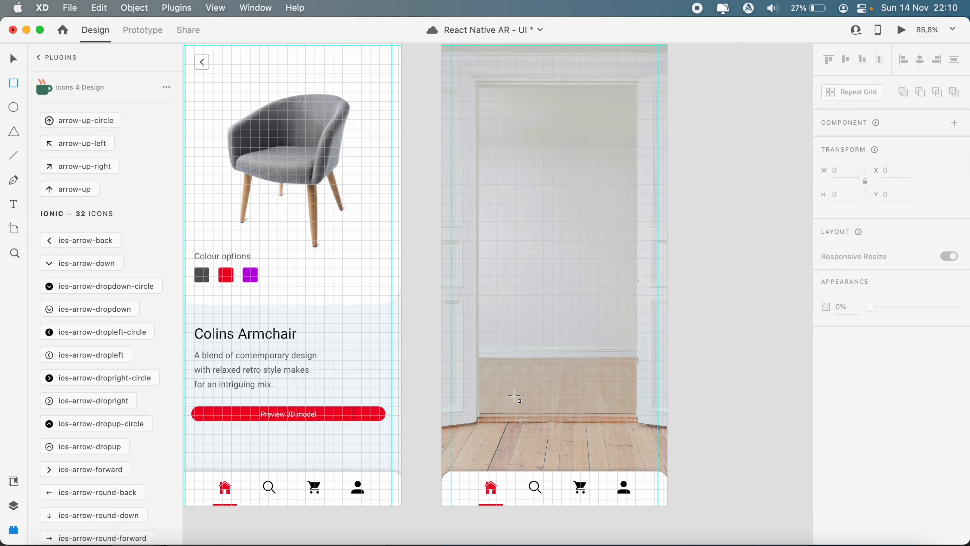
left_click_drag(497, 333, 630, 486)
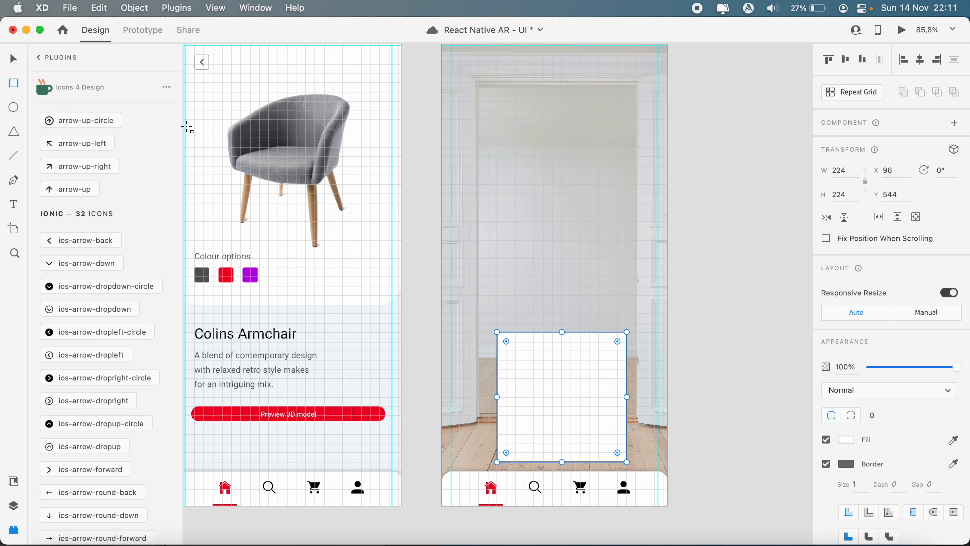
left_click(16, 58)
left_click_drag(495, 332, 486, 323)
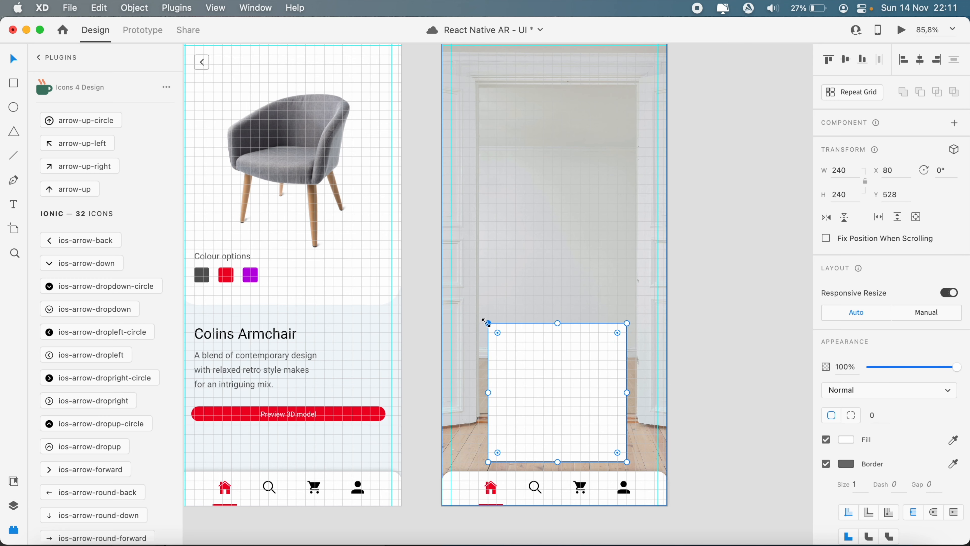
Step: Remove the border from the new square on 3D preview and fill it with the saved light colour
left_click(826, 464)
left_click(846, 440)
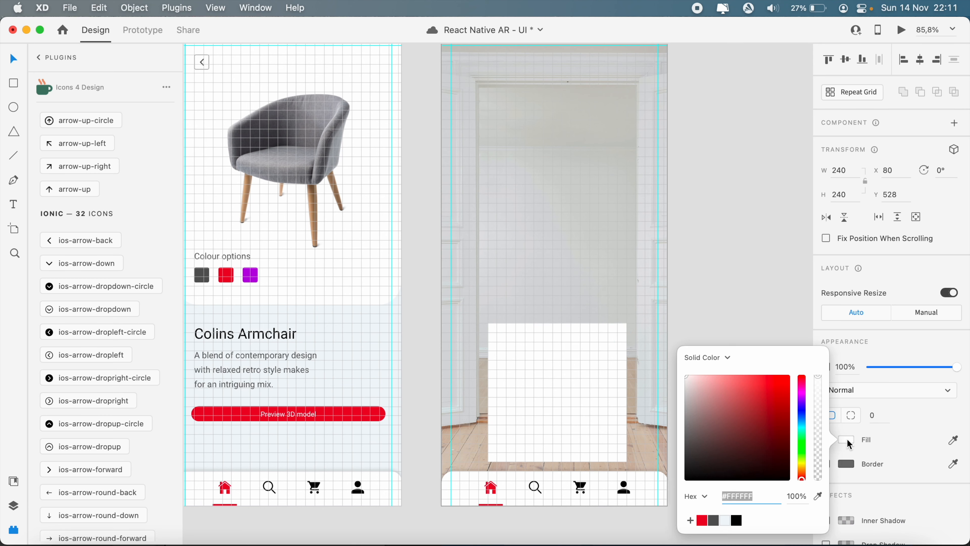
left_click(727, 521)
left_click(745, 262)
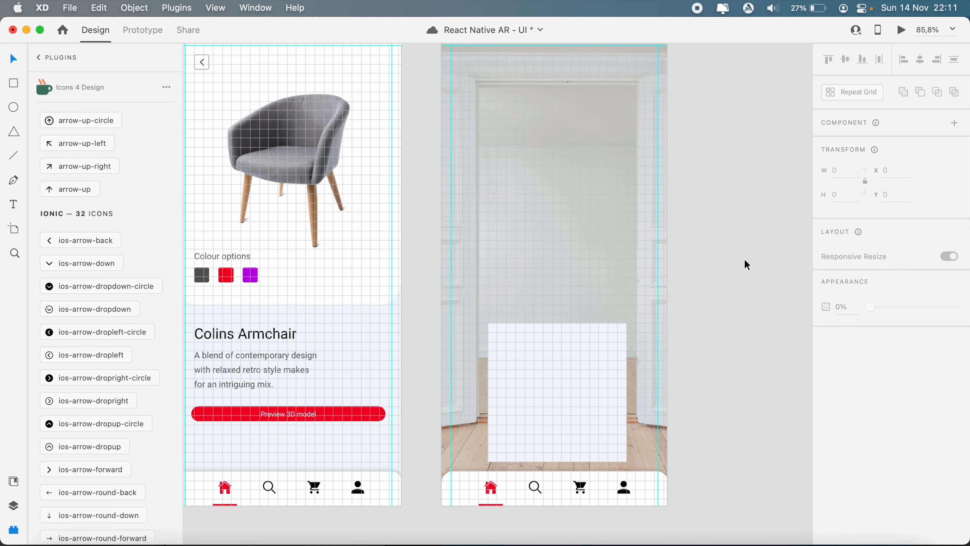
Step: Switch to Finder and place Collins Armchair.png as the fill of the square on 3D preview
scroll(744, 262, "down", 5)
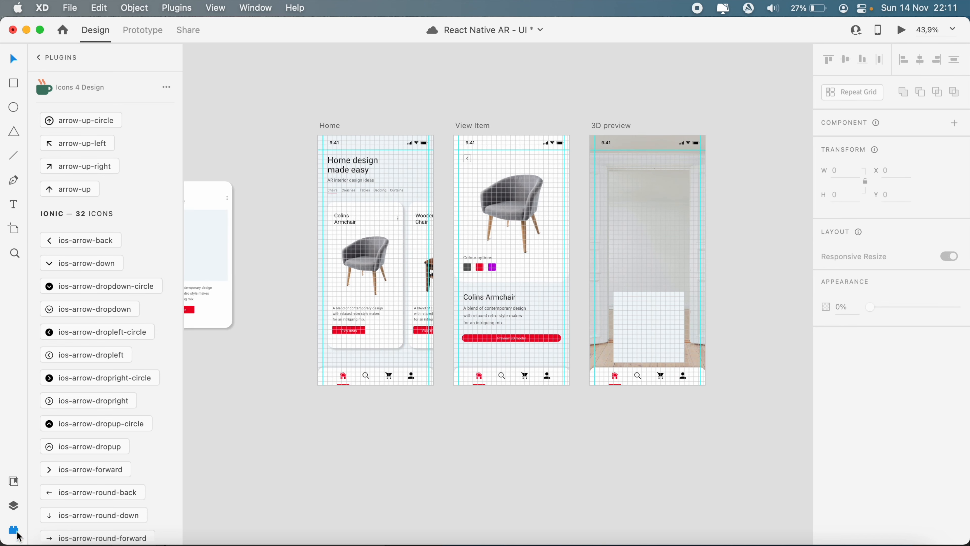
left_click(61, 536)
scroll(447, 340, "right", 10)
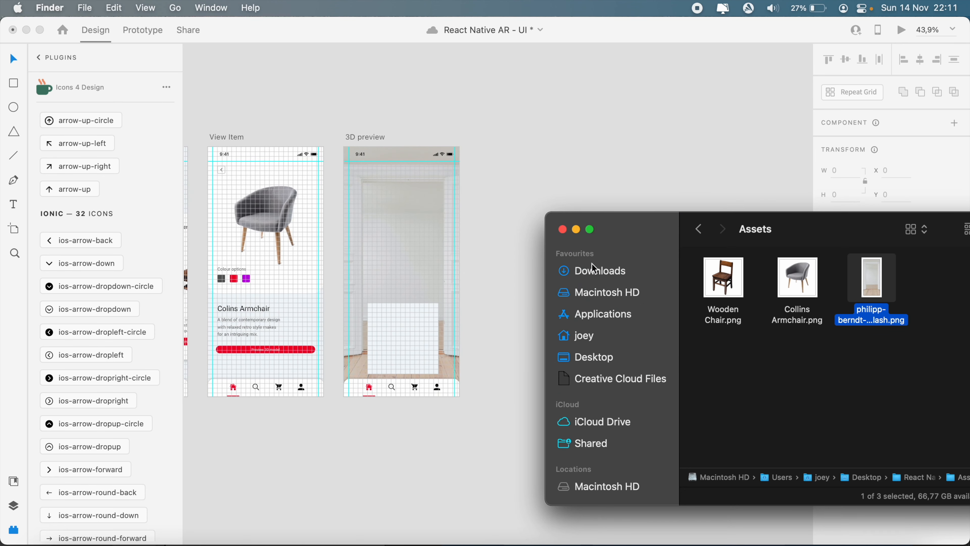
left_click_drag(797, 277, 412, 343)
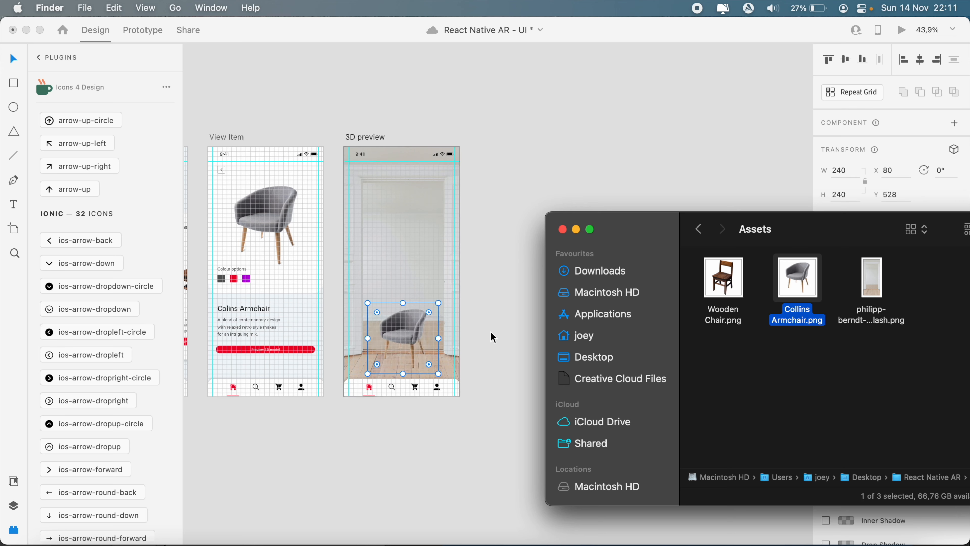
left_click(490, 330)
left_click(531, 374)
Step: Copy the back button from the View Item artboard onto 3D preview at X 32, Y 64
scroll(346, 310, "up", 5)
scroll(346, 311, "down", 6)
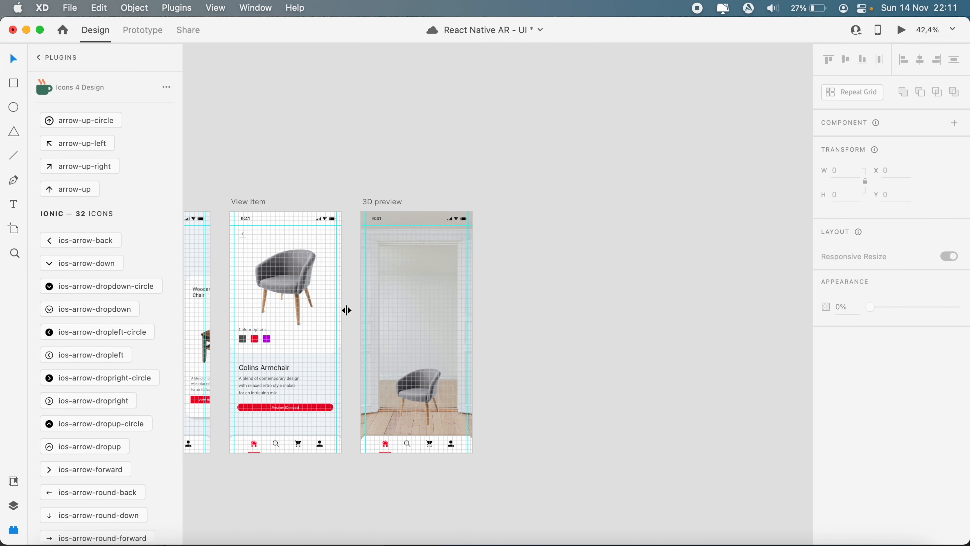
scroll(346, 310, "down", 2)
scroll(346, 310, "up", 5)
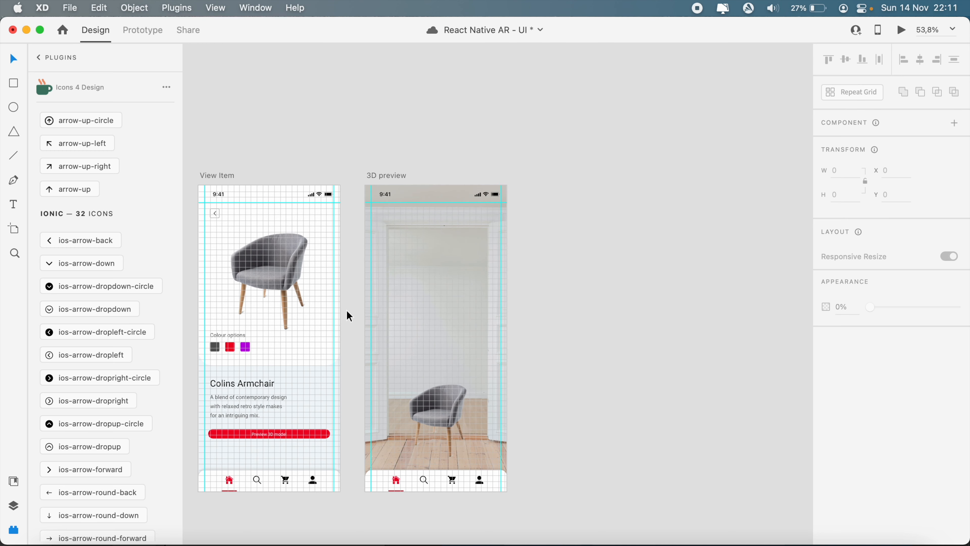
scroll(346, 310, "left", 8)
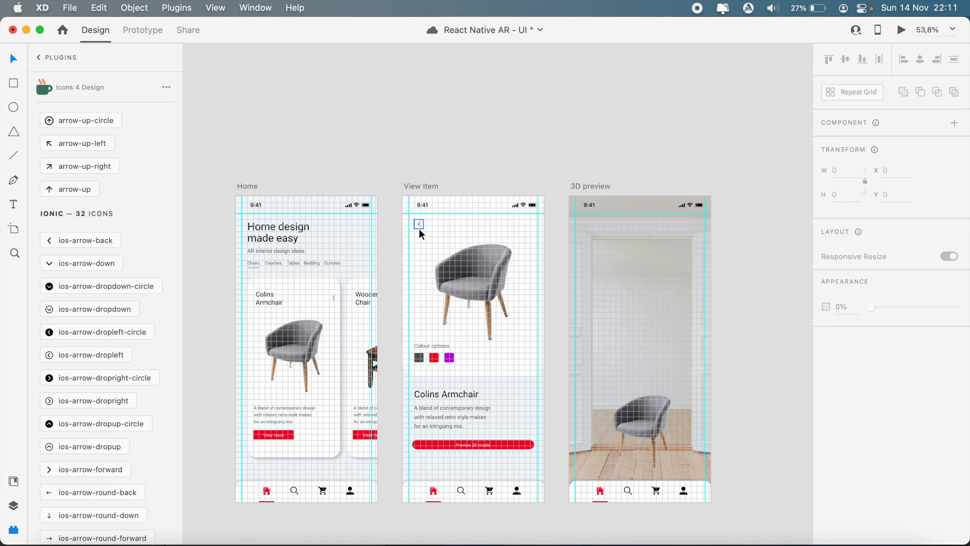
left_click(419, 227)
left_click(603, 187)
key("super+v")
scroll(623, 271, "up", 5)
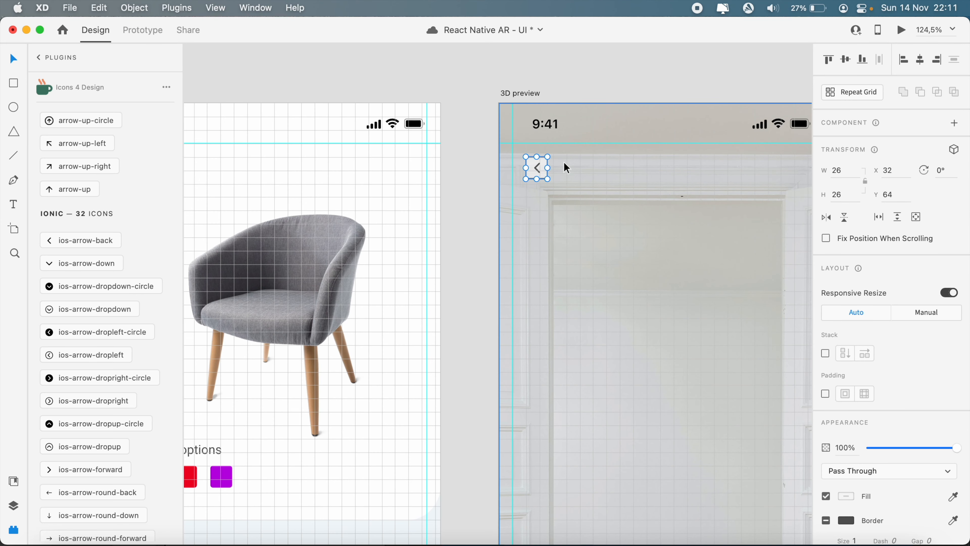
scroll(562, 178, "up", 5)
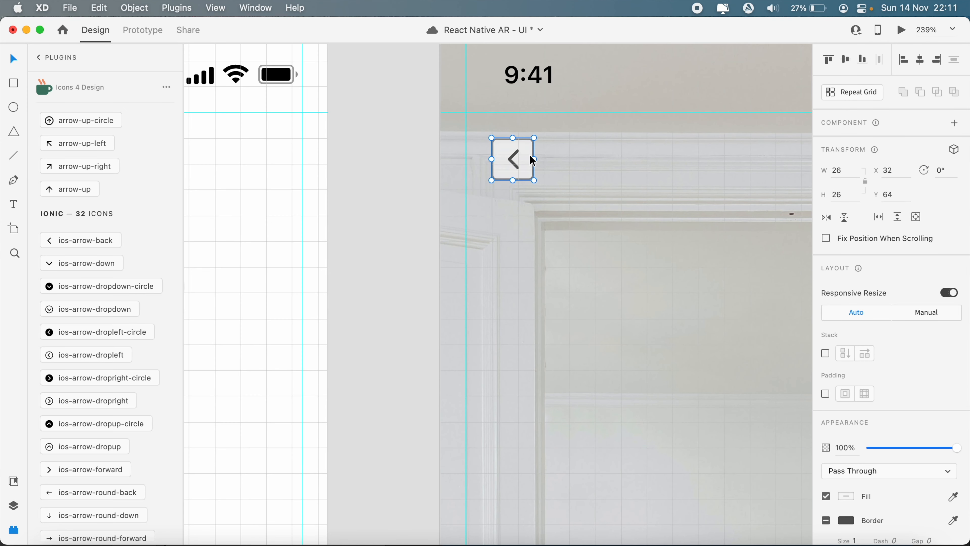
Step: Remove the border from the background square of the back button on 3D preview
double_click(515, 161)
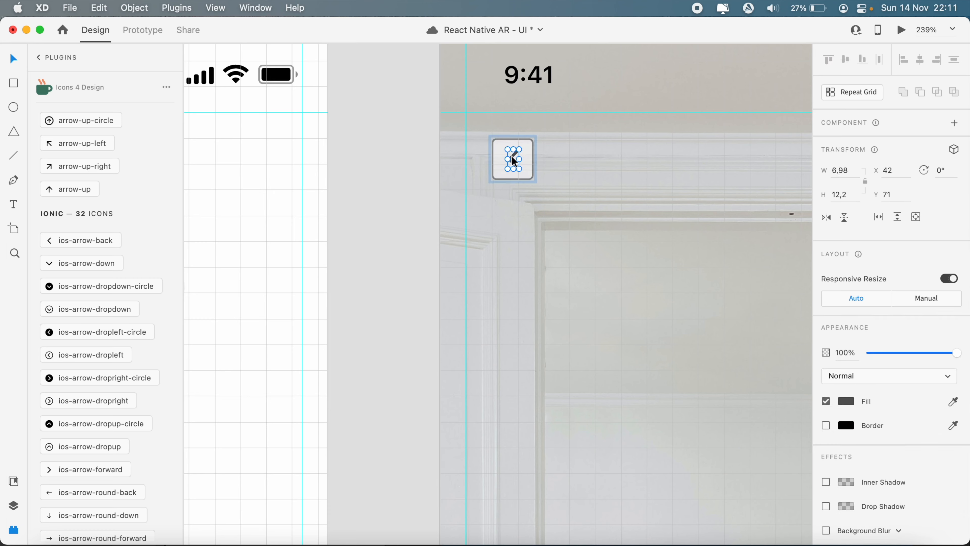
left_click(417, 247)
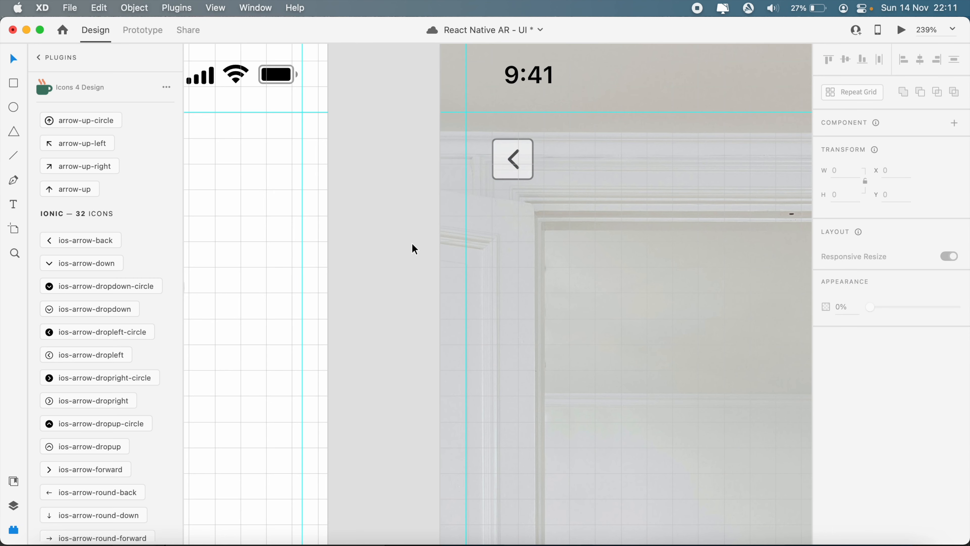
scroll(418, 246, "left", 10)
scroll(415, 249, "left", 10)
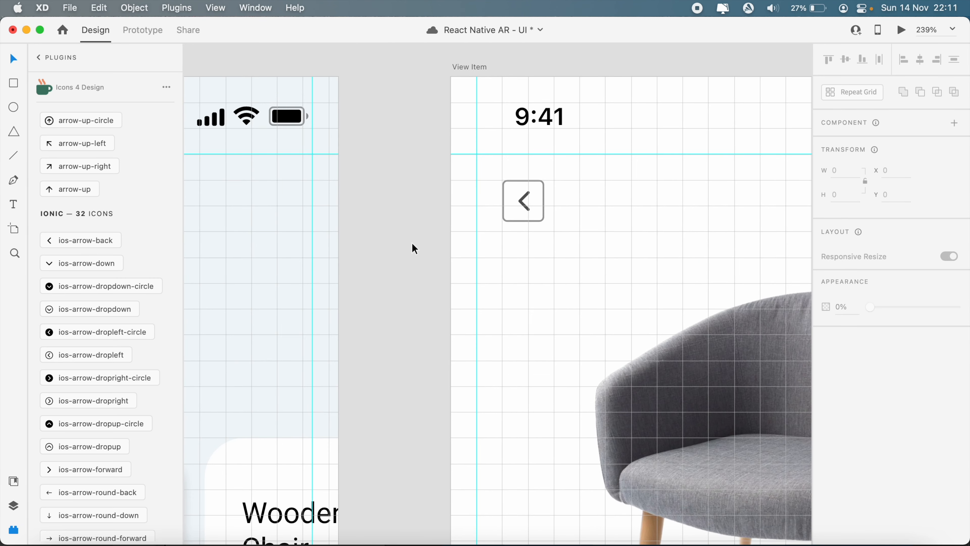
scroll(414, 248, "right", 15)
left_click(454, 301)
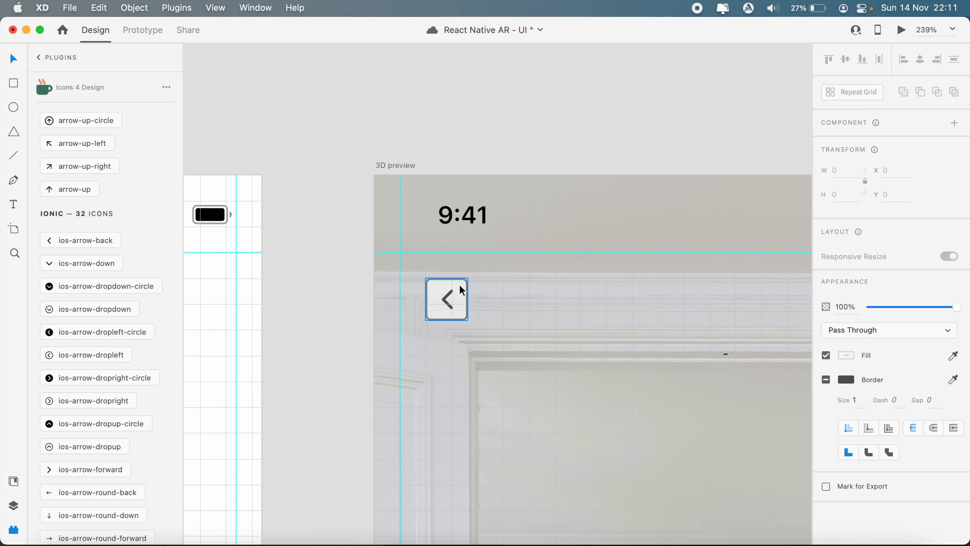
left_click(461, 291)
left_click(826, 449)
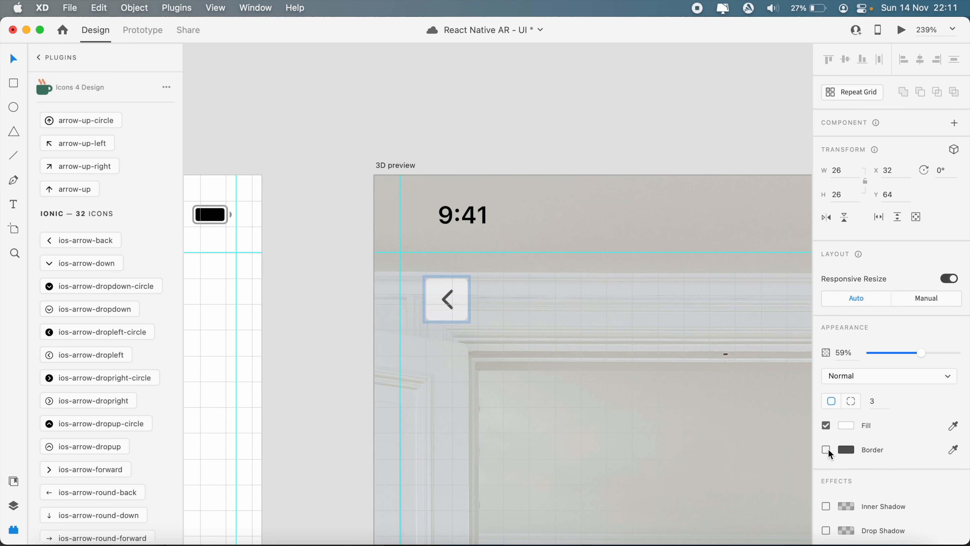
left_click(848, 425)
left_click(510, 408)
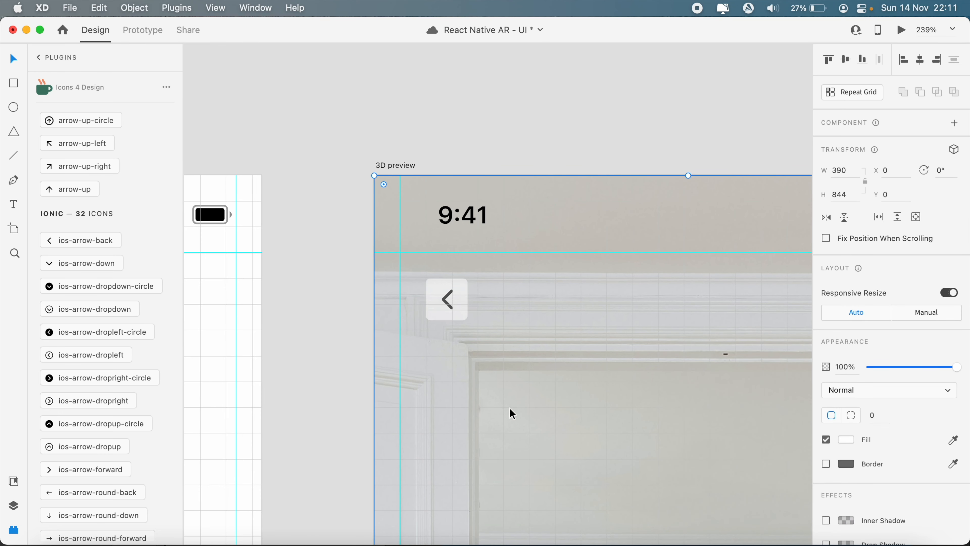
Step: Raise the opacity of the back button's background square on 3D preview slightly
scroll(510, 408, "down", 5)
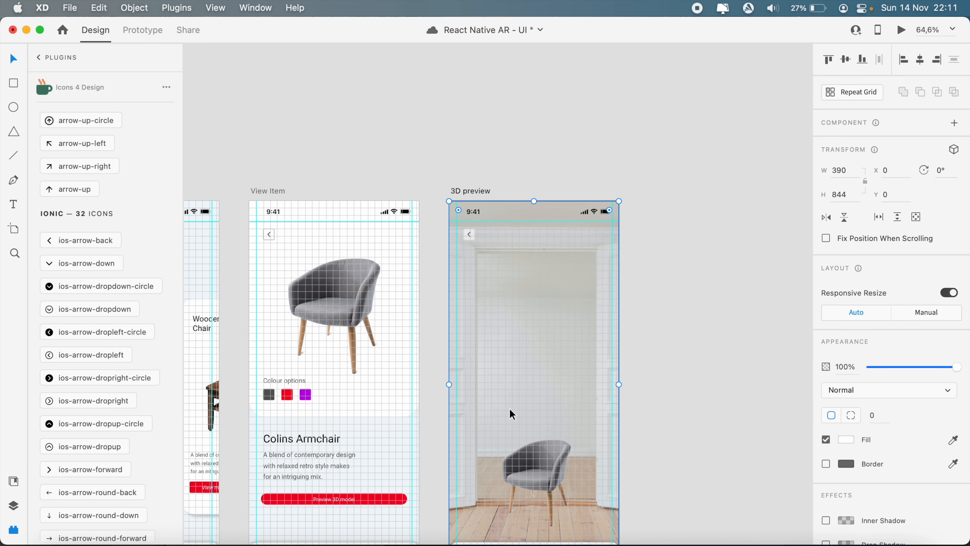
scroll(509, 407, "down", 5)
scroll(509, 407, "up", 5)
scroll(509, 408, "up", 3)
scroll(509, 408, "up", 5)
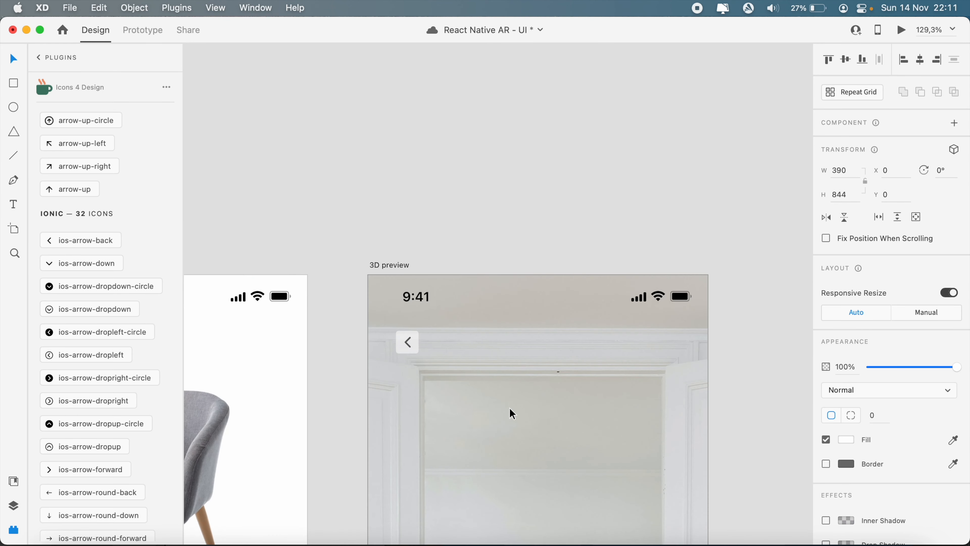
left_click(412, 338)
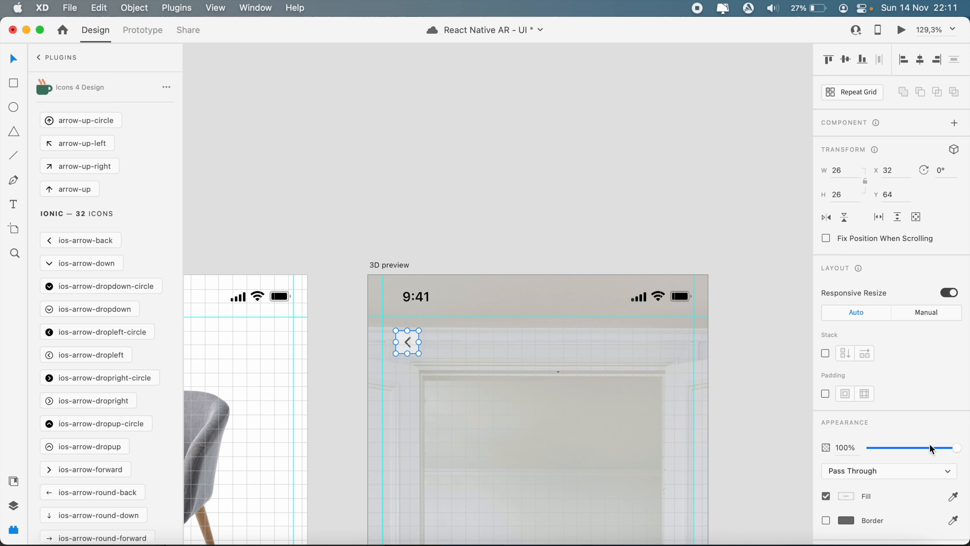
scroll(502, 373, "up", 5)
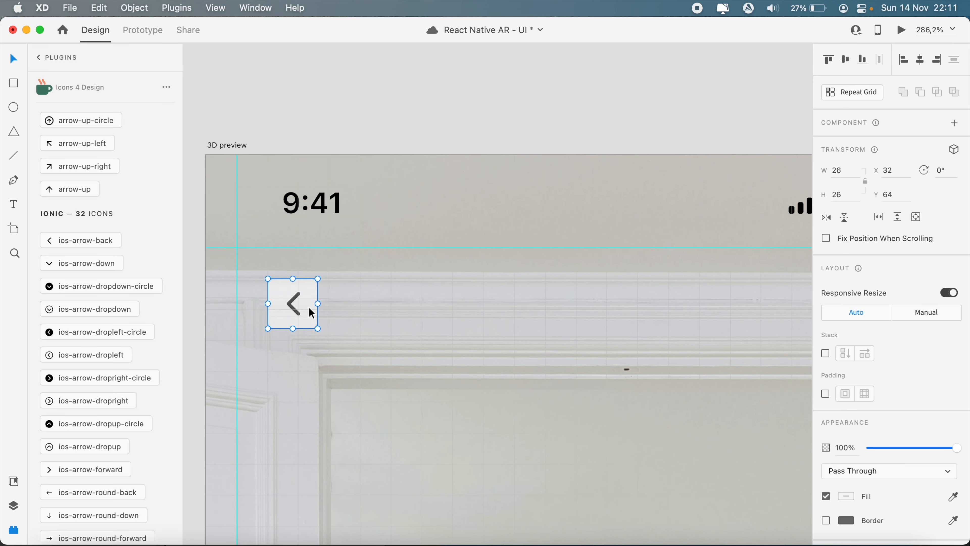
double_click(311, 312)
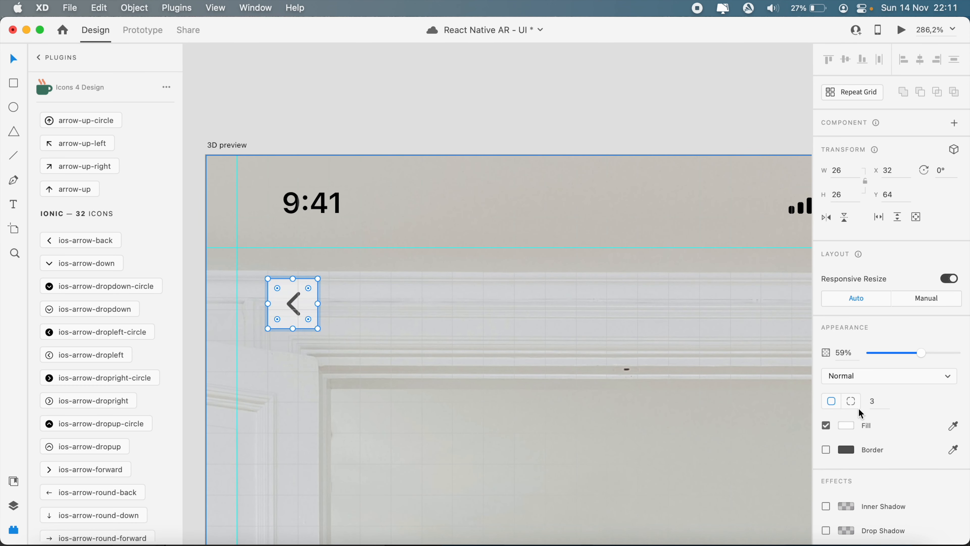
left_click_drag(920, 353, 928, 354)
left_click(469, 414)
Step: Copy the grey, red and purple colour swatches from View Item onto 3D preview and group them
scroll(469, 414, "down", 10)
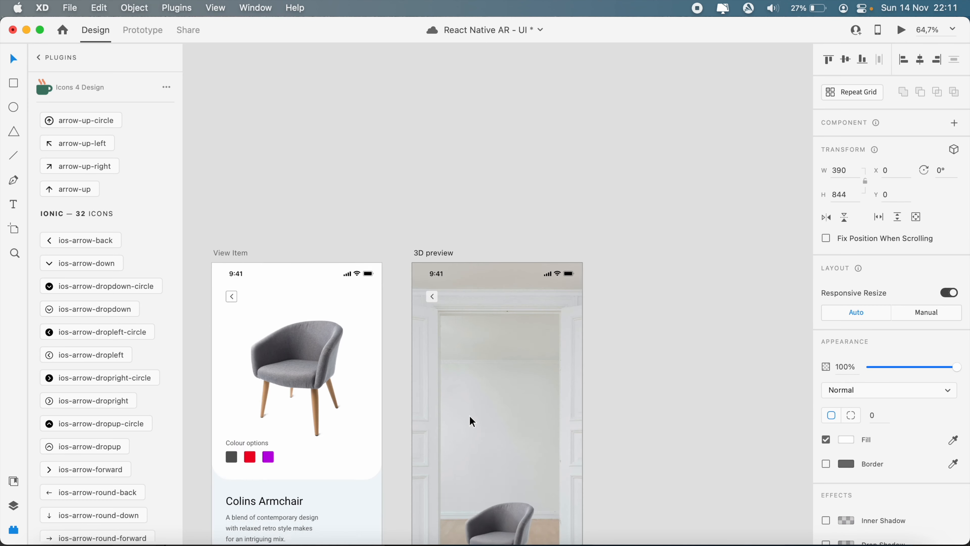
scroll(469, 415, "down", 5)
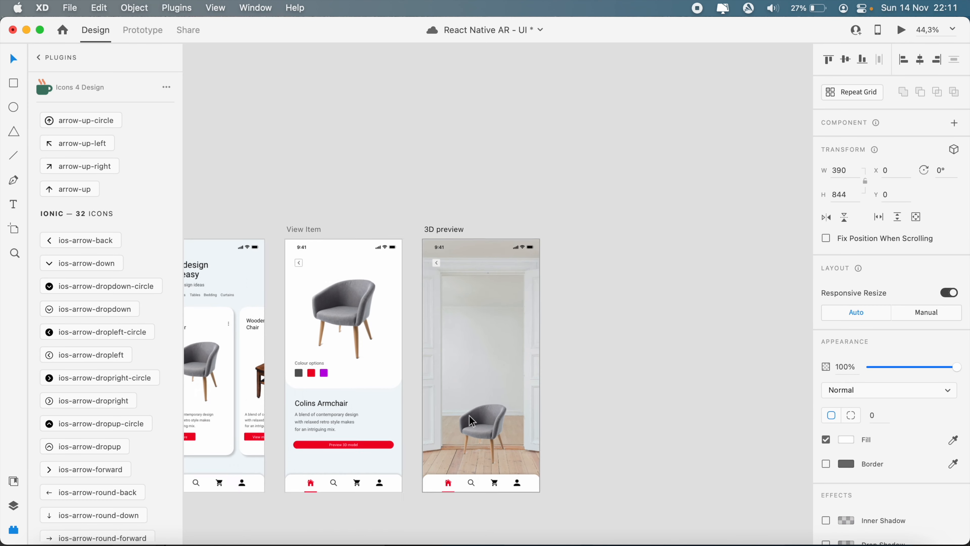
scroll(469, 415, "up", 8)
left_click(472, 421)
scroll(469, 416, "left", 4)
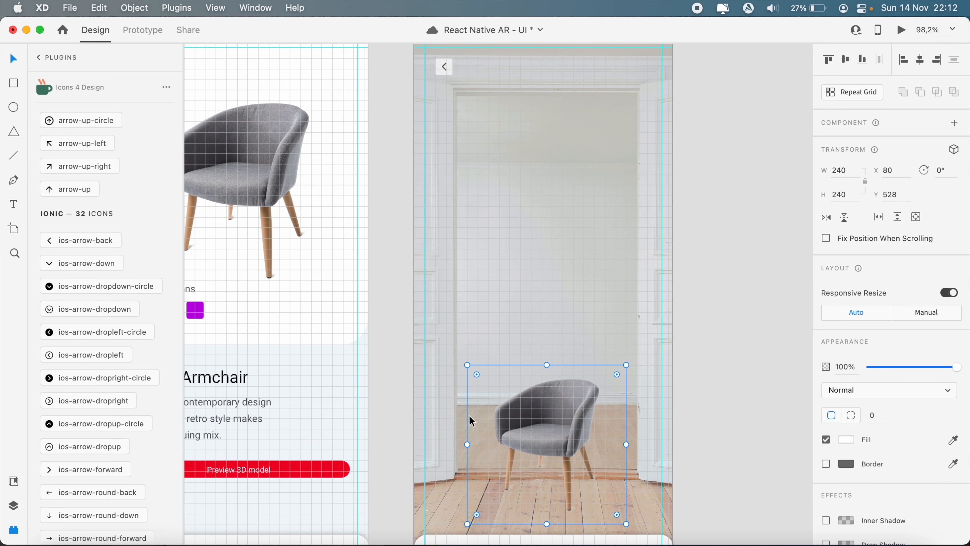
scroll(751, 327, "left", 10)
left_click(508, 315)
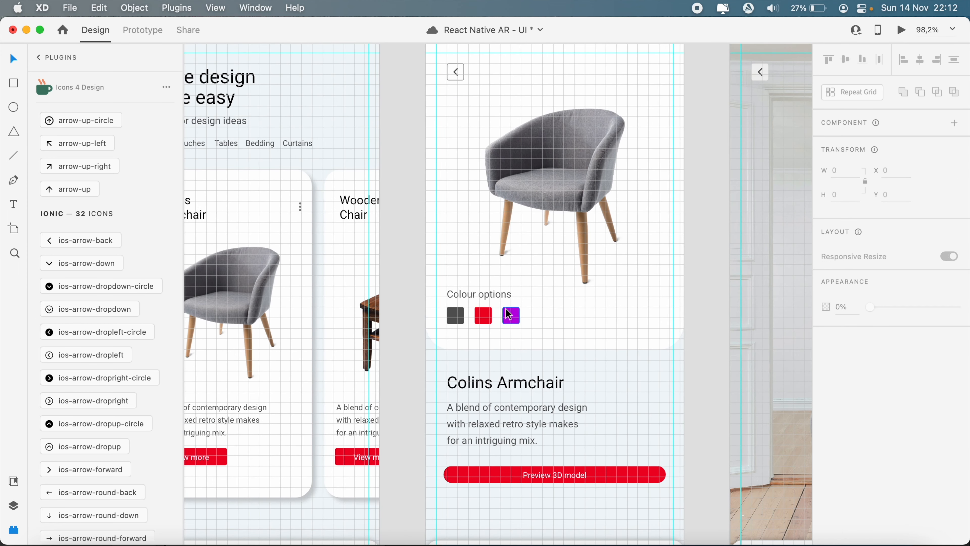
left_click(483, 316, "shift")
left_click(455, 316, "shift")
key("super+c")
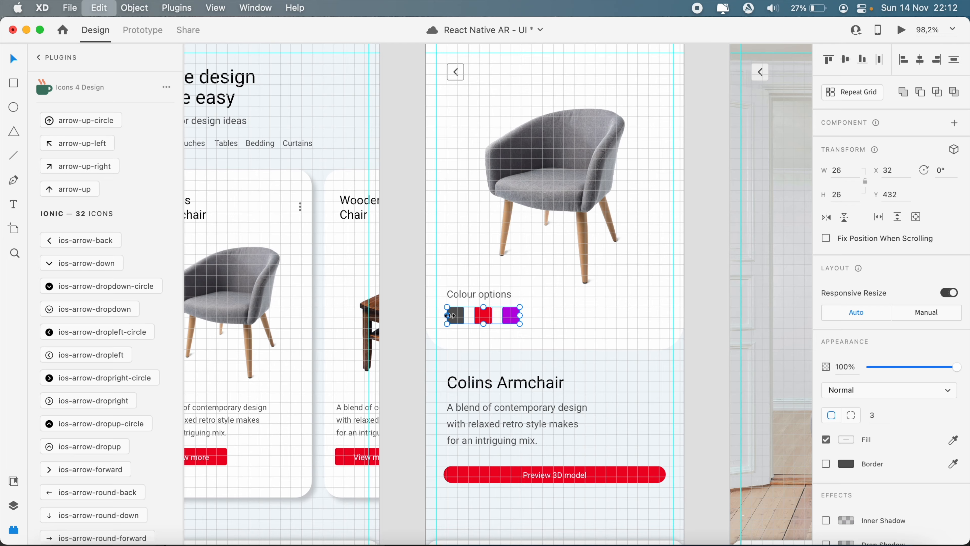
scroll(449, 315, "right", 10)
scroll(449, 315, "right", 4)
key("super+v")
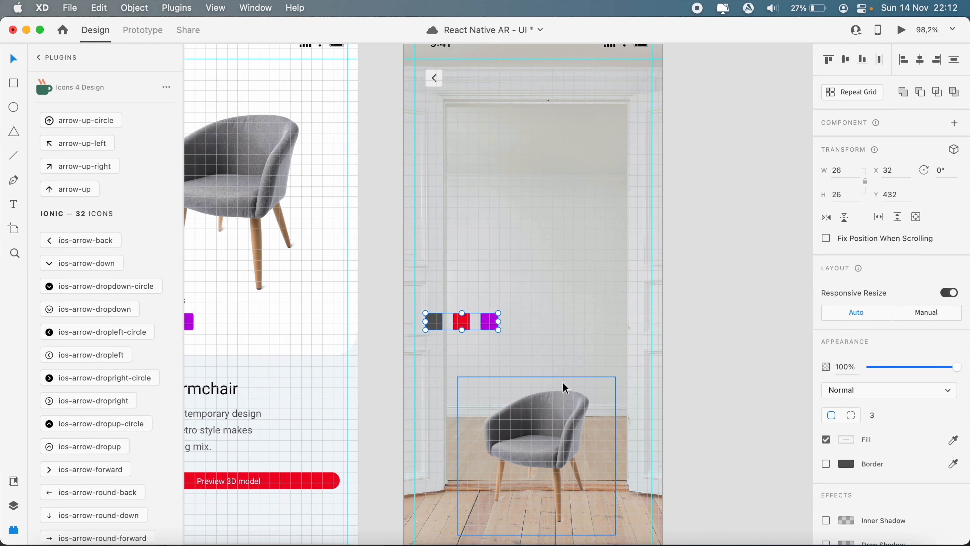
key("super+g")
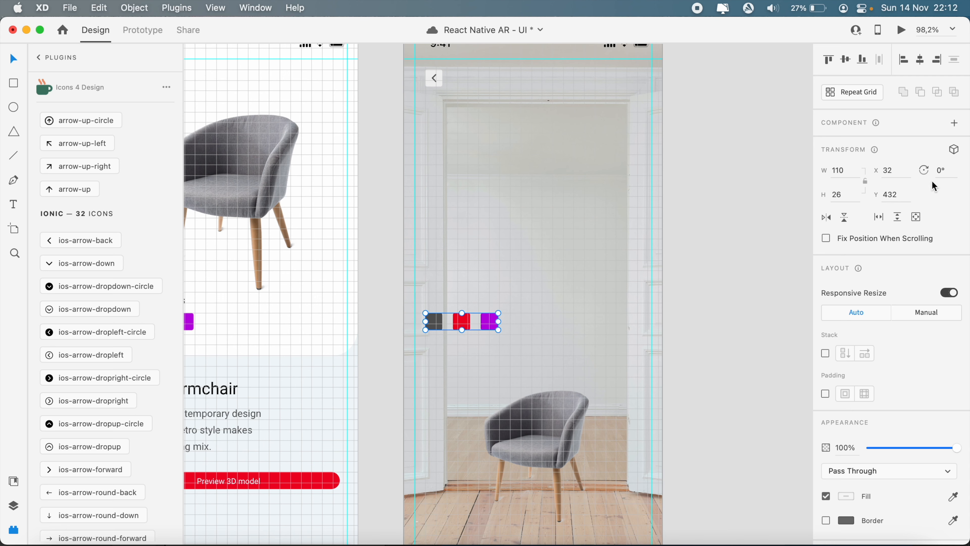
Step: Try rotating the colour swatch group on 3D preview by 180° and undo the rotation
left_click(943, 172)
type("180")
key("Return")
key("super+z")
Step: Rotate the colour swatch group on 3D preview by 90° so the swatches stack vertically
left_click(937, 175)
type("90")
key("Return")
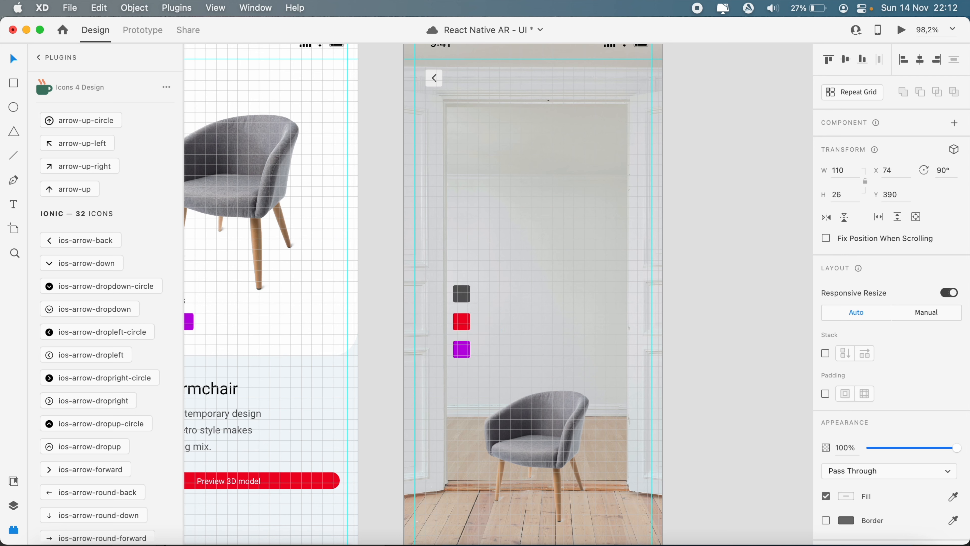
Step: Move the vertical colour swatch group on 3D preview directly below the back button, at X 32 and Y 112, and save the document
left_click_drag(467, 297, 439, 112)
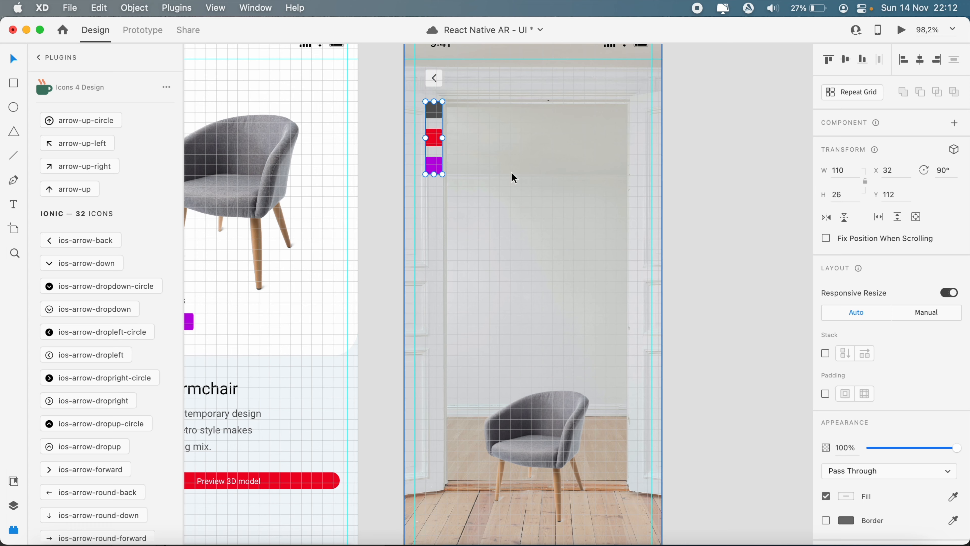
left_click(541, 195)
key("super+s")
Step: Turn off the square grid on the Home, View Item and 3D preview artboards together
key("super+0")
scroll(541, 195, "down", 5)
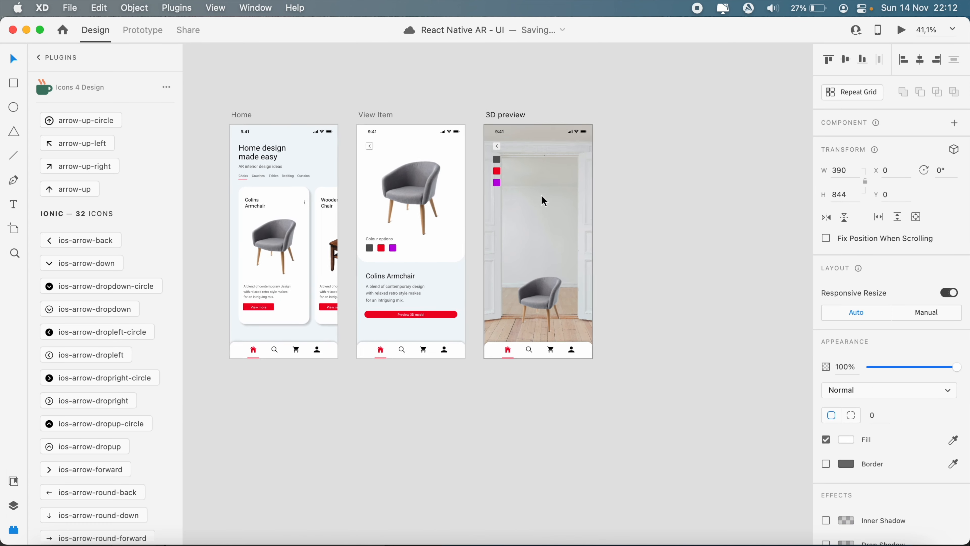
key("super+apostrophe")
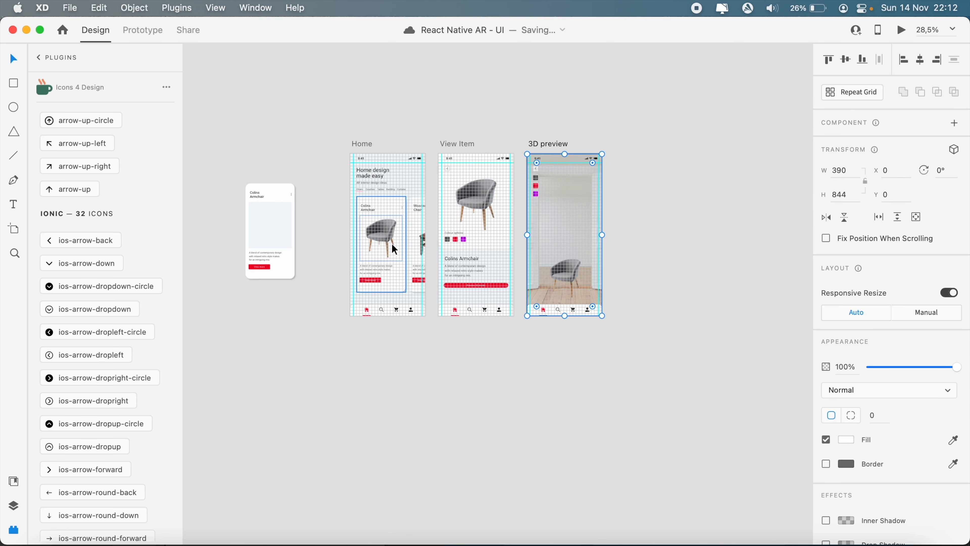
left_click(363, 145)
left_click(448, 144, "shift")
left_click(551, 144, "shift")
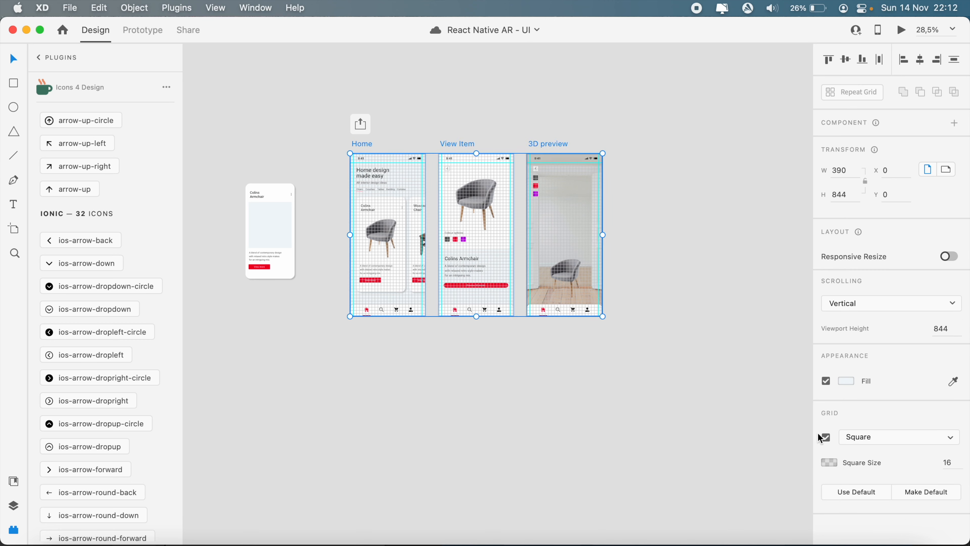
left_click(826, 437)
left_click(699, 444)
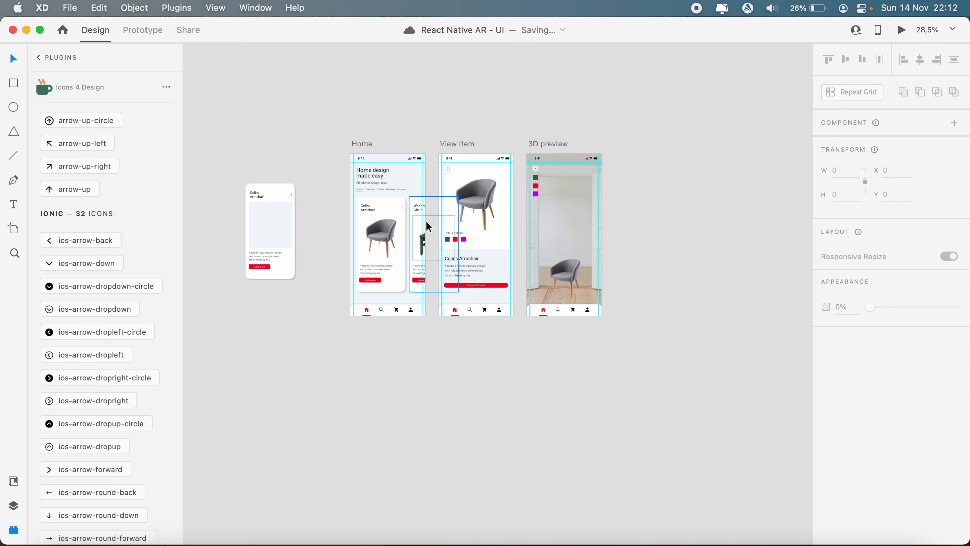
Step: Remove the horizontal guide and both vertical guides from the Home artboard
scroll(425, 221, "up", 5)
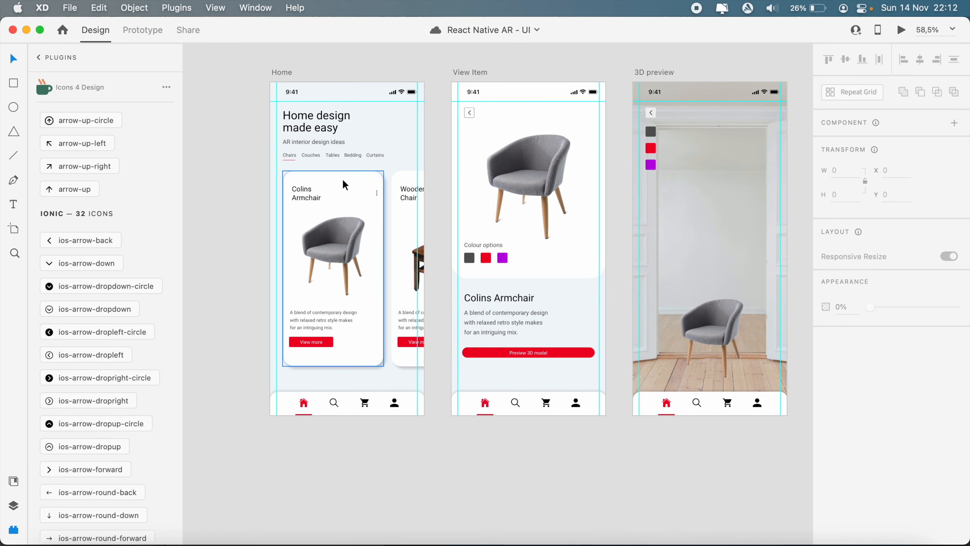
left_click(318, 87)
left_click(314, 78)
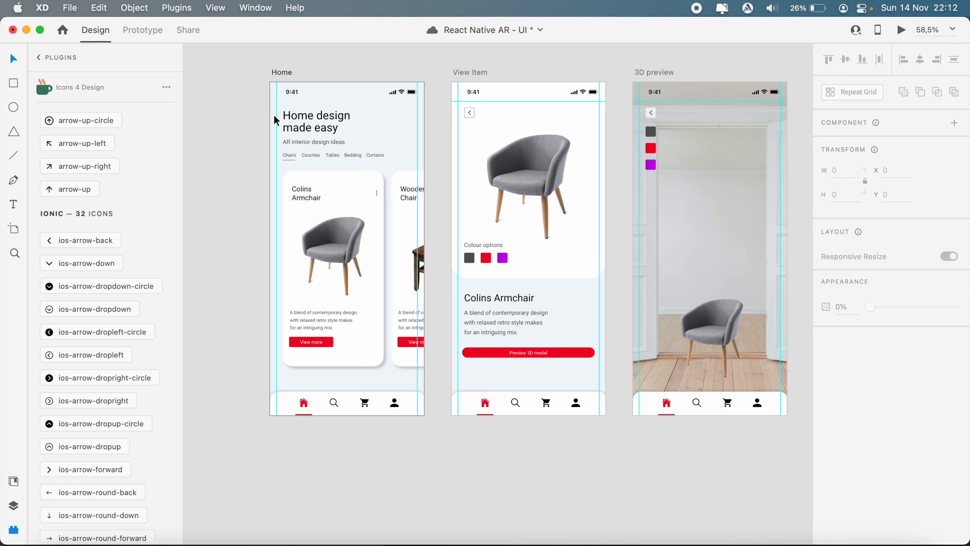
left_click_drag(275, 115, 233, 120)
left_click_drag(417, 123, 456, 126)
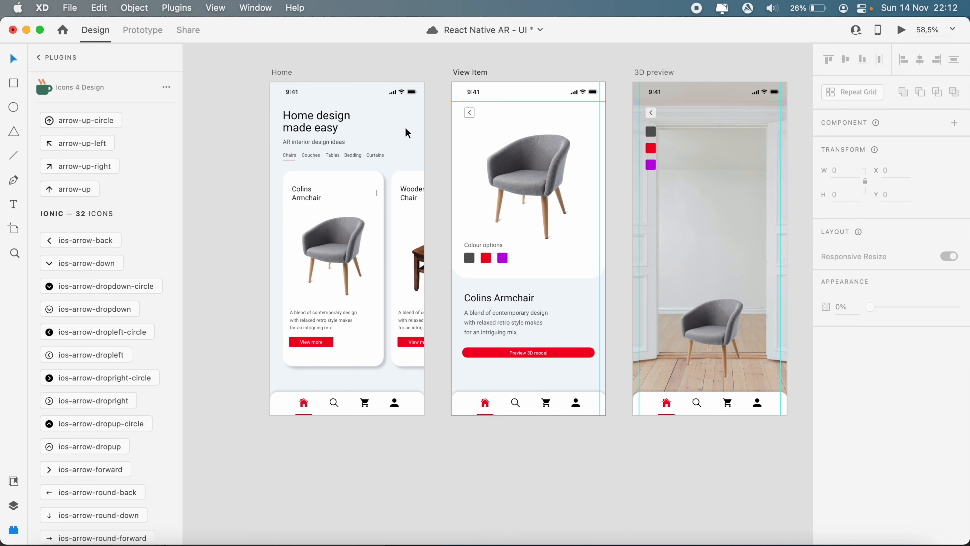
Step: Remove the horizontal and vertical guides from the View Item artboard
left_click(493, 91)
left_click(496, 78)
left_click_drag(603, 146, 630, 147)
Step: Remove the horizontal guide and both vertical guides from the 3D preview artboard
left_click(678, 102)
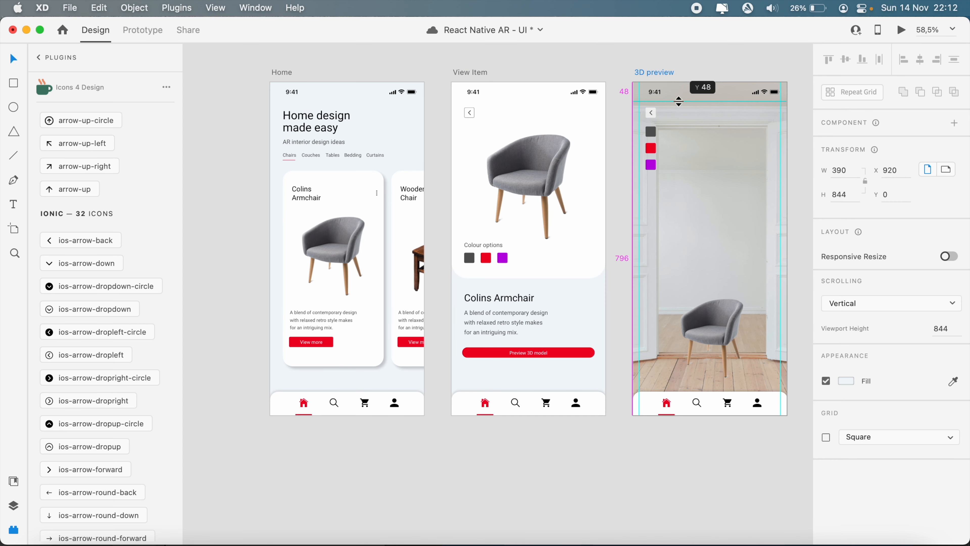
left_click_drag(678, 101, 677, 65)
left_click_drag(639, 195, 621, 202)
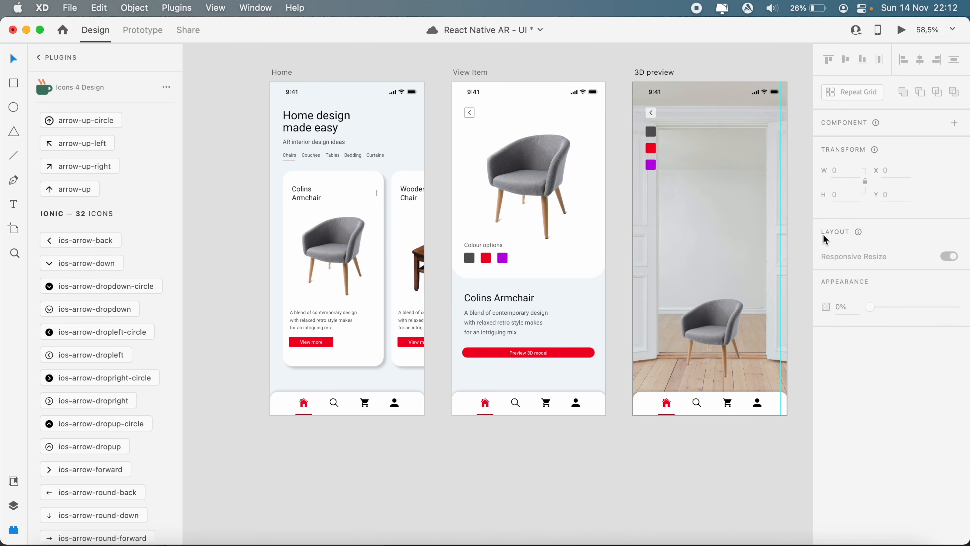
left_click_drag(782, 225, 802, 225)
Step: Hide the Icons 4 Design plugin list to free up the canvas and save the document
scroll(676, 336, "right", 2)
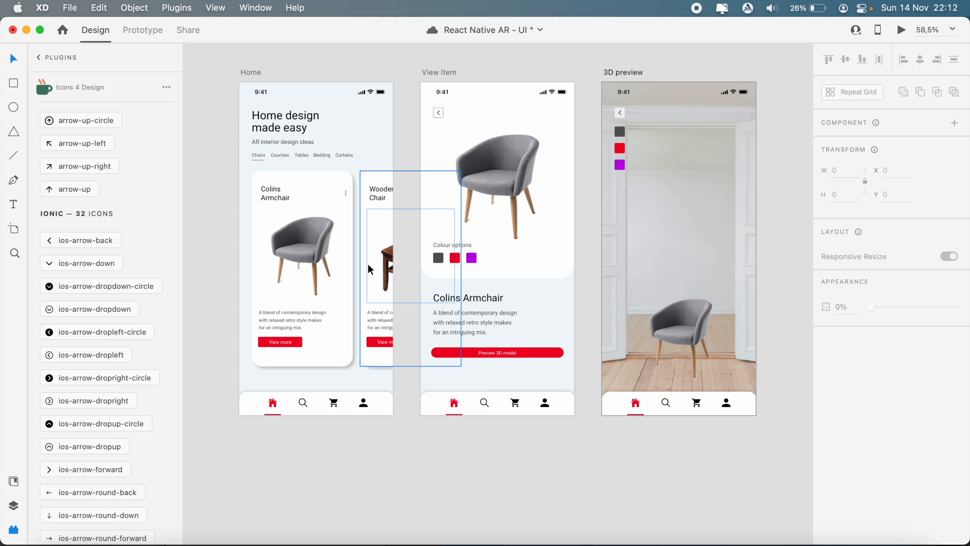
scroll(149, 382, "down", 10)
scroll(154, 478, "down", 10)
left_click(13, 529)
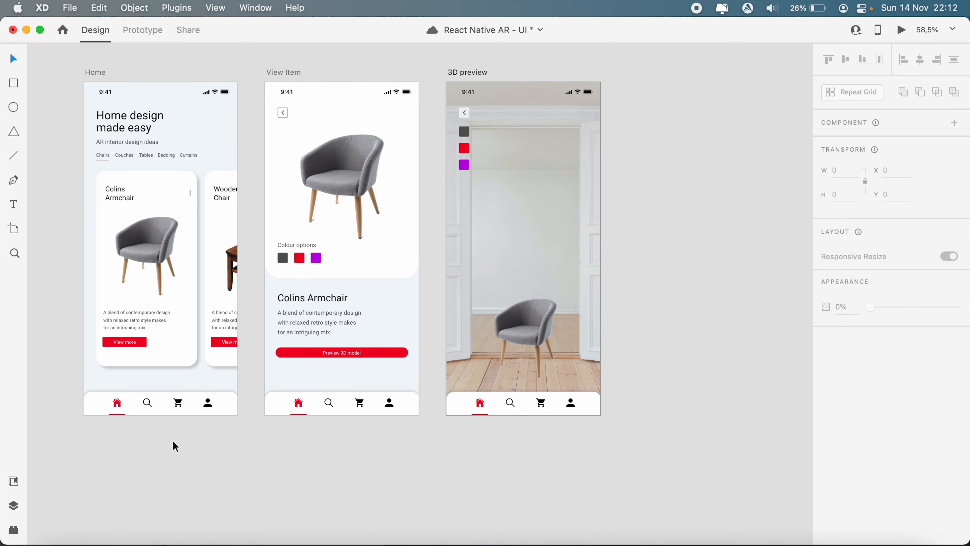
scroll(176, 446, "left", 10)
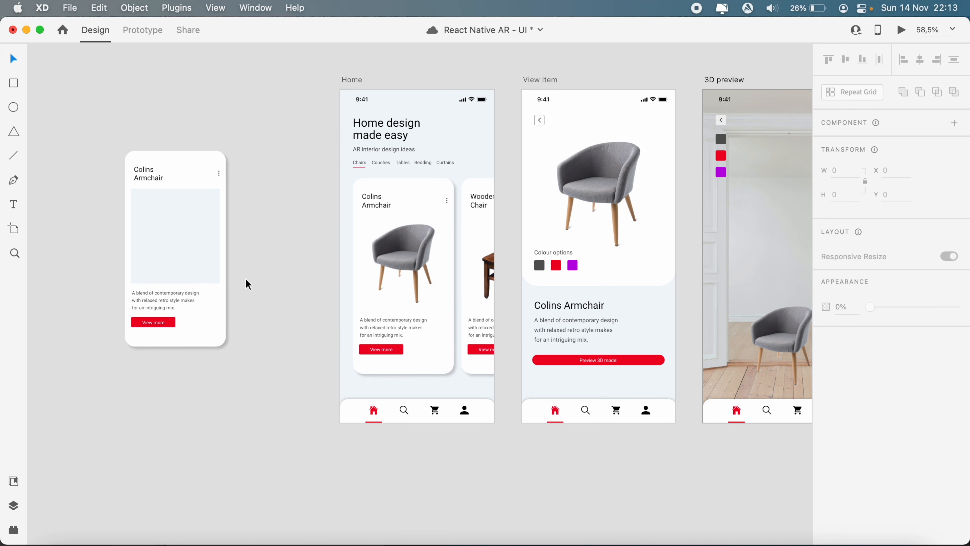
key("super+s")
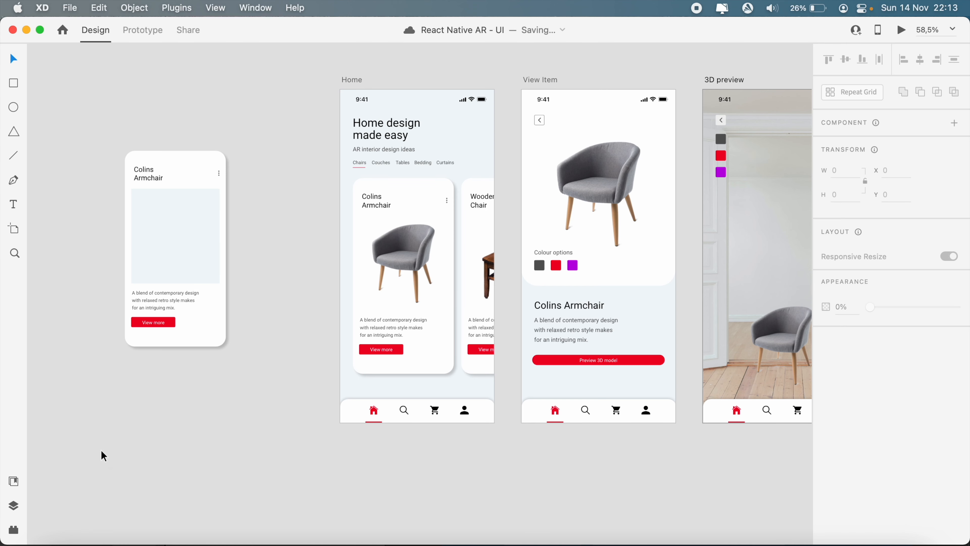